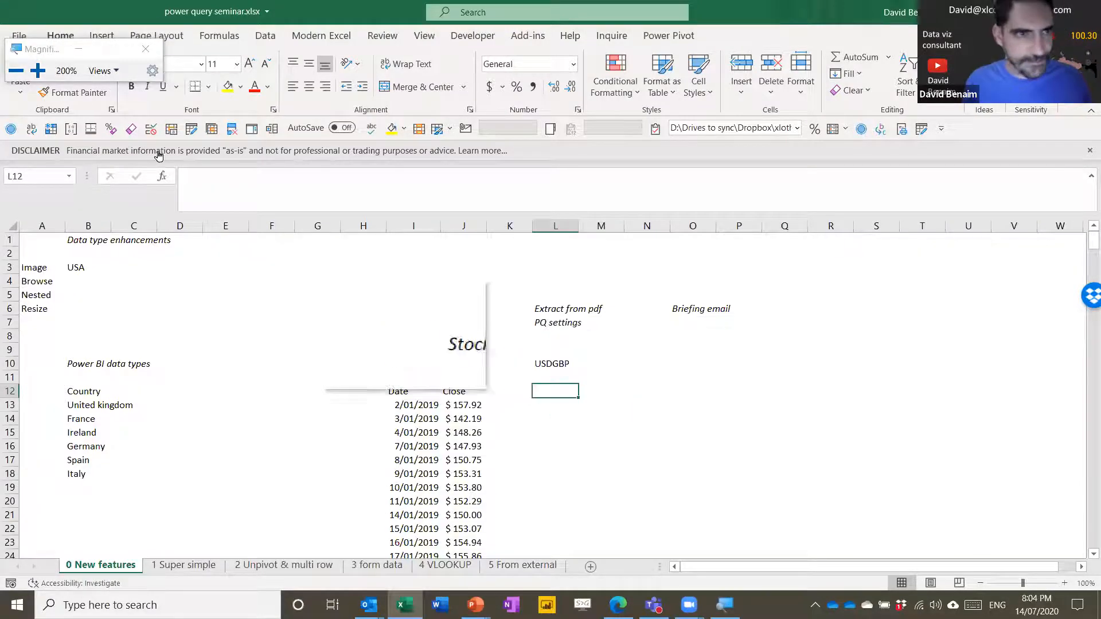
Step: Switch Windows Magnifier to the Full screen view
click(103, 70)
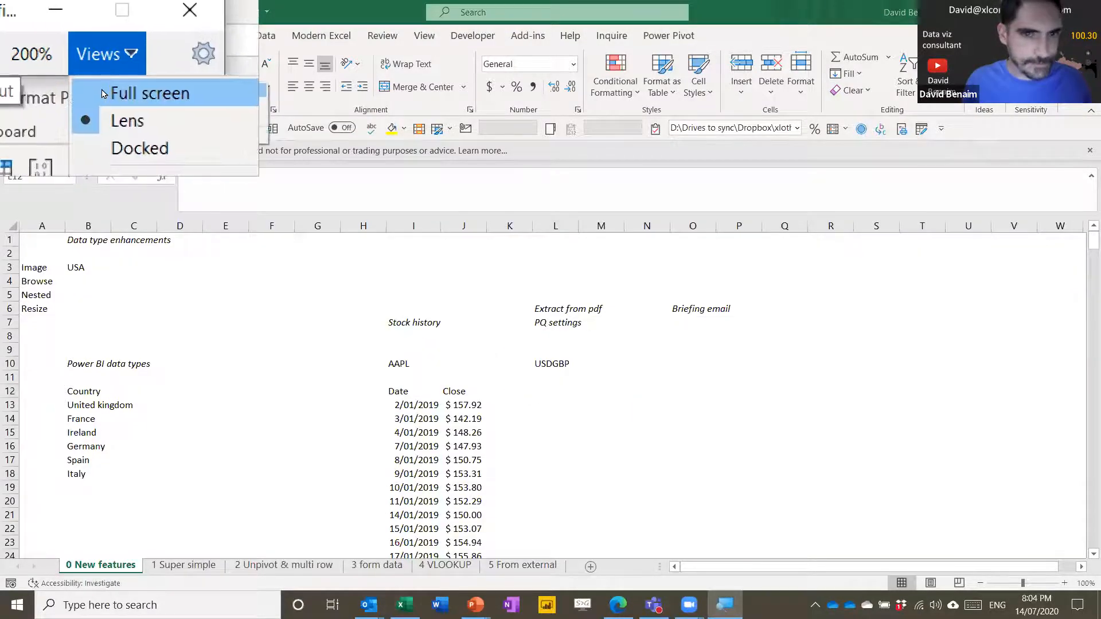
click(148, 90)
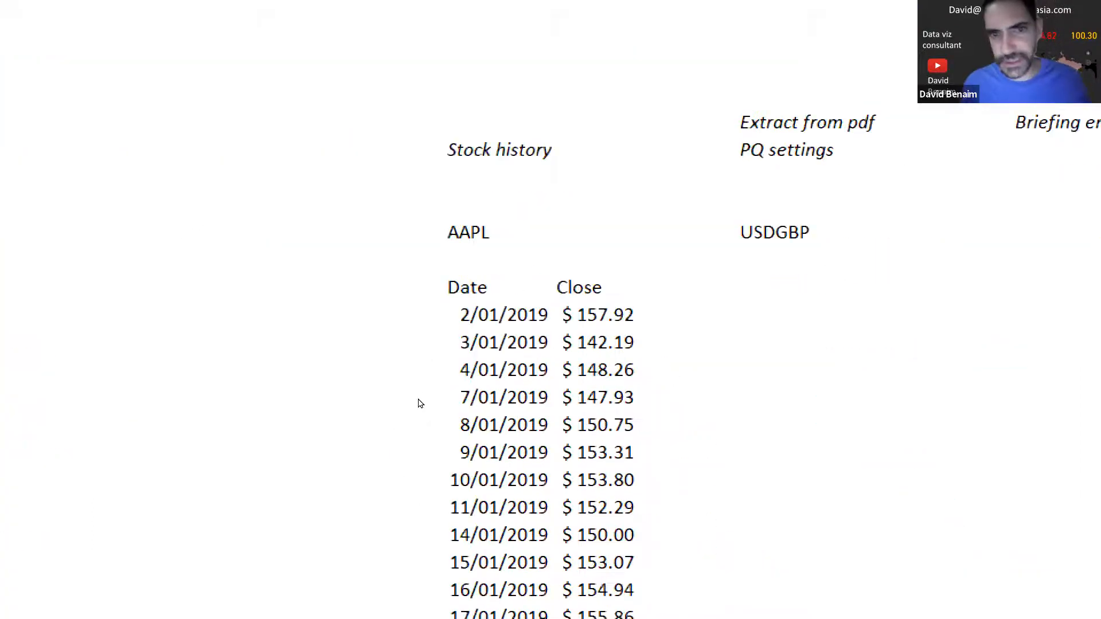
key(Return)
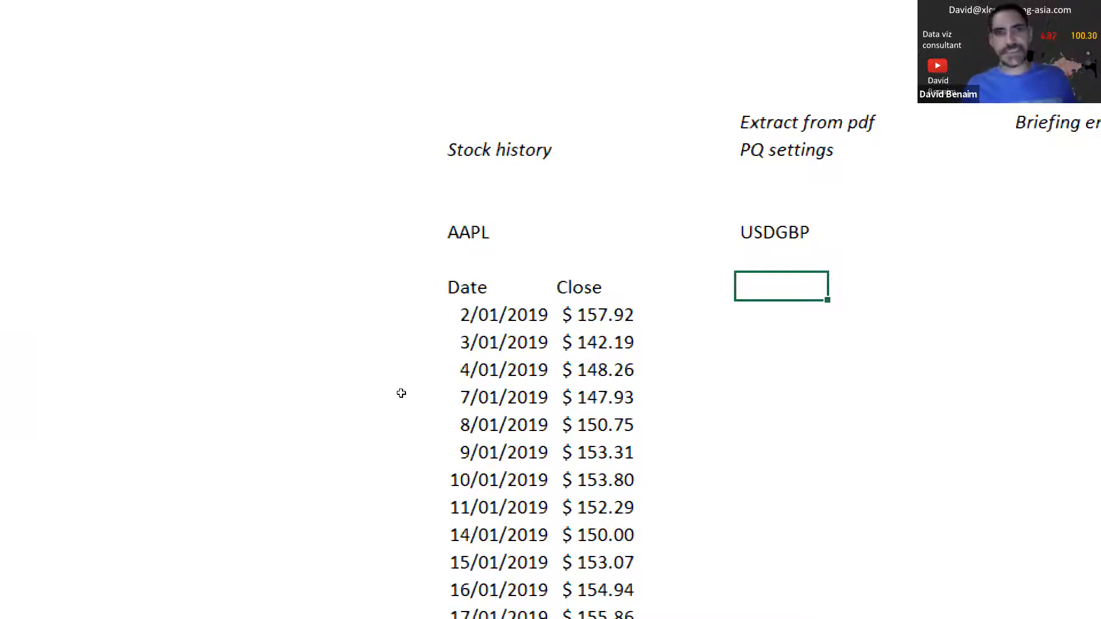
Step: Look through the dates and closing prices in the AAPL stock history table
key(ctrl+Left)
key(ctrl+Left)
key(Down)
key(Down)
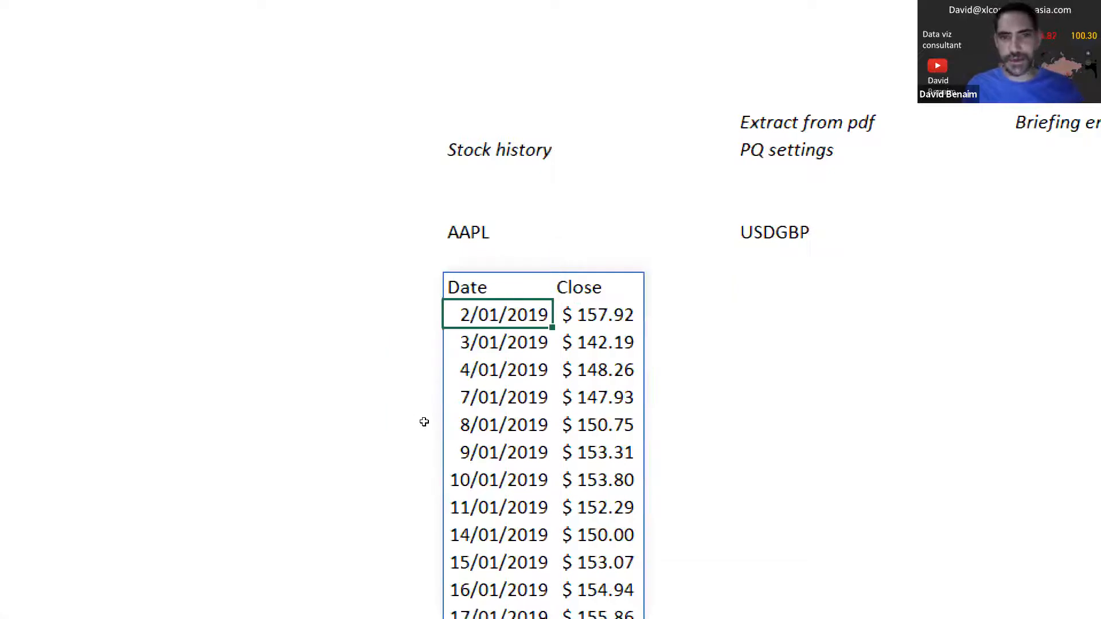
key(Down)
key(Down)
key(Down)
key(Down)
key(Down)
key(Down)
key(Down)
key(Down)
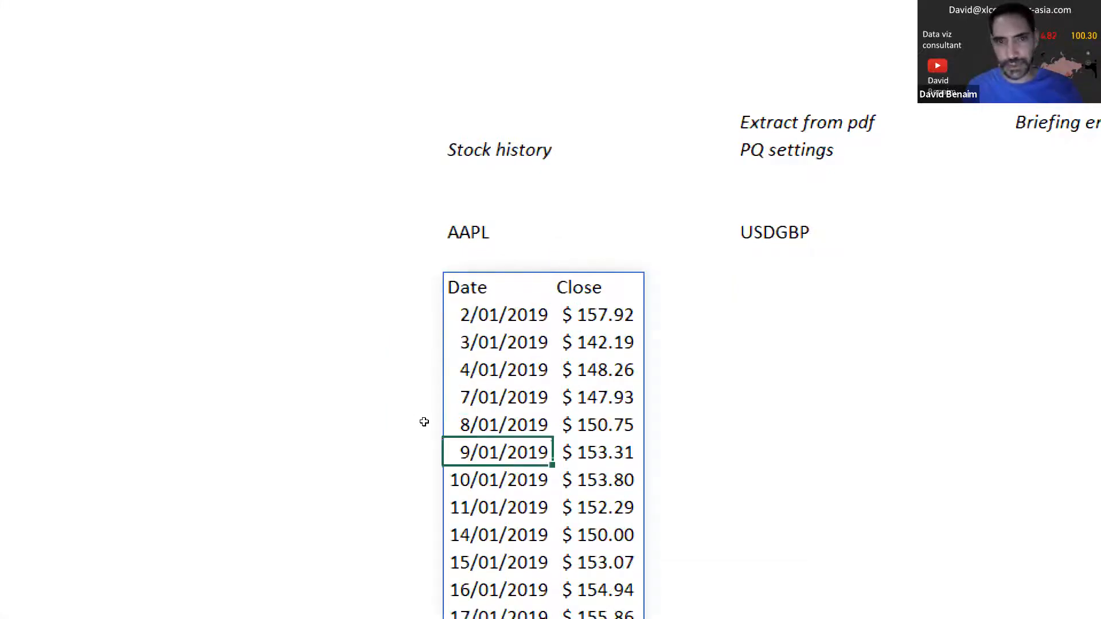
key(Up)
key(Up)
key(Up)
key(Up)
key(Up)
key(Up)
key(Up)
key(Up)
key(Up)
key(Down)
key(Down)
key(Down)
key(Down)
key(Down)
key(Down)
key(Down)
key(Down)
key(Down)
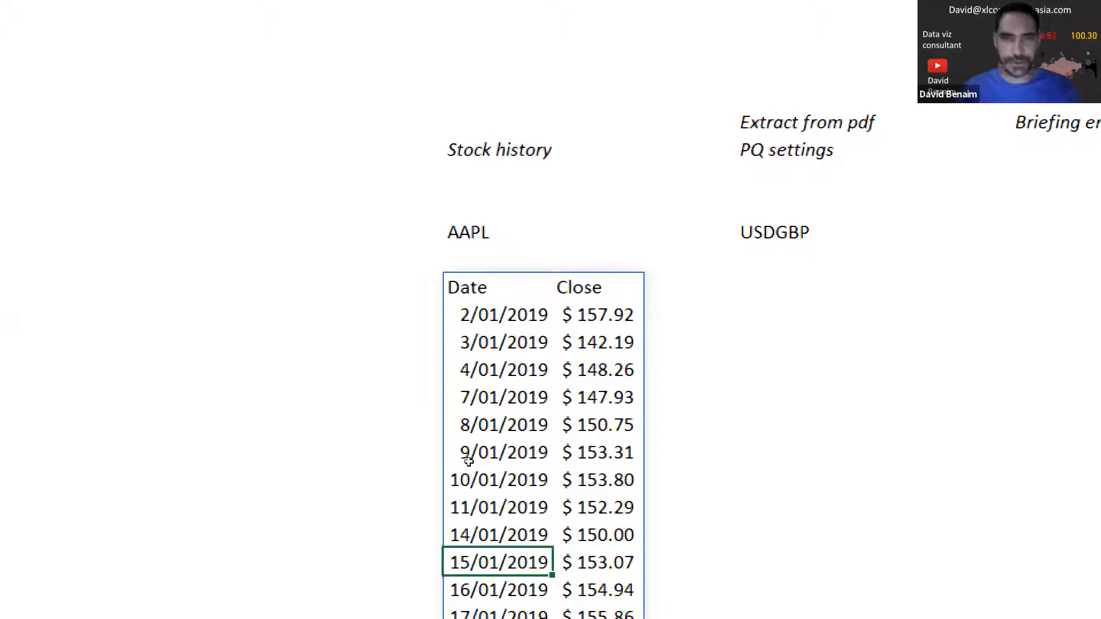
key(Up)
key(Up)
key(Up)
key(Up)
key(Up)
key(Up)
key(Up)
key(Up)
key(Up)
key(Up)
key(Up)
key(Up)
key(Up)
key(Up)
key(Down)
key(Down)
key(Down)
key(Down)
key(Down)
key(Down)
key(Down)
key(Down)
key(Down)
key(Right)
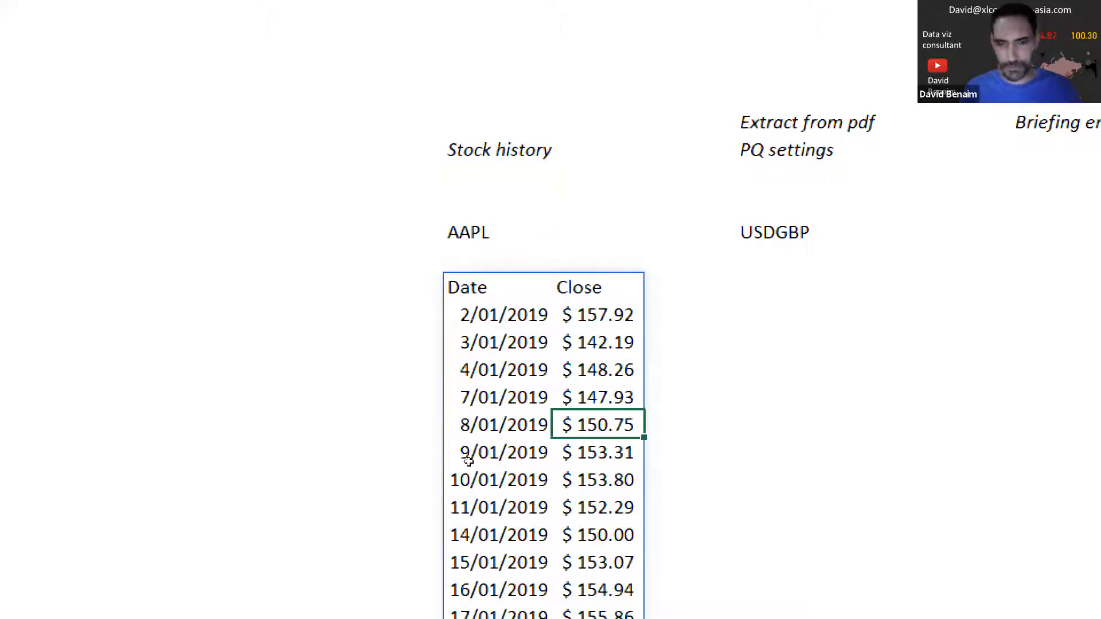
Step: Begin a STOCKHISTORY formula in cell L12, below the USDGBP label, with "USDGBP" as the stock argument
key(Up)
key(Up)
key(Up)
key(Up)
key(Up)
key(Right)
key(Right)
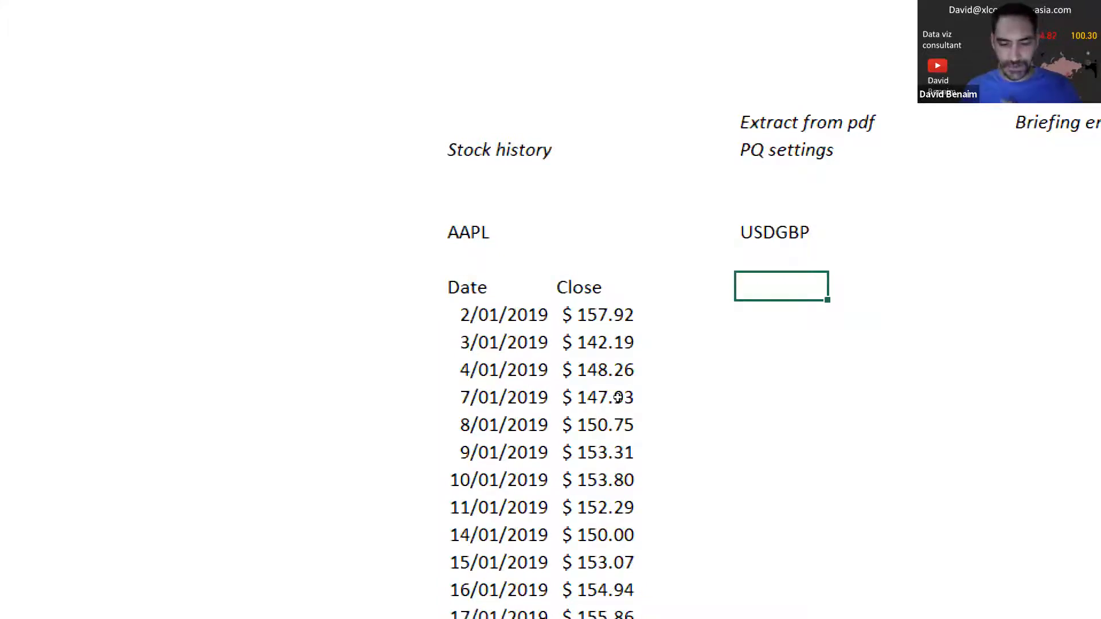
text(=st)
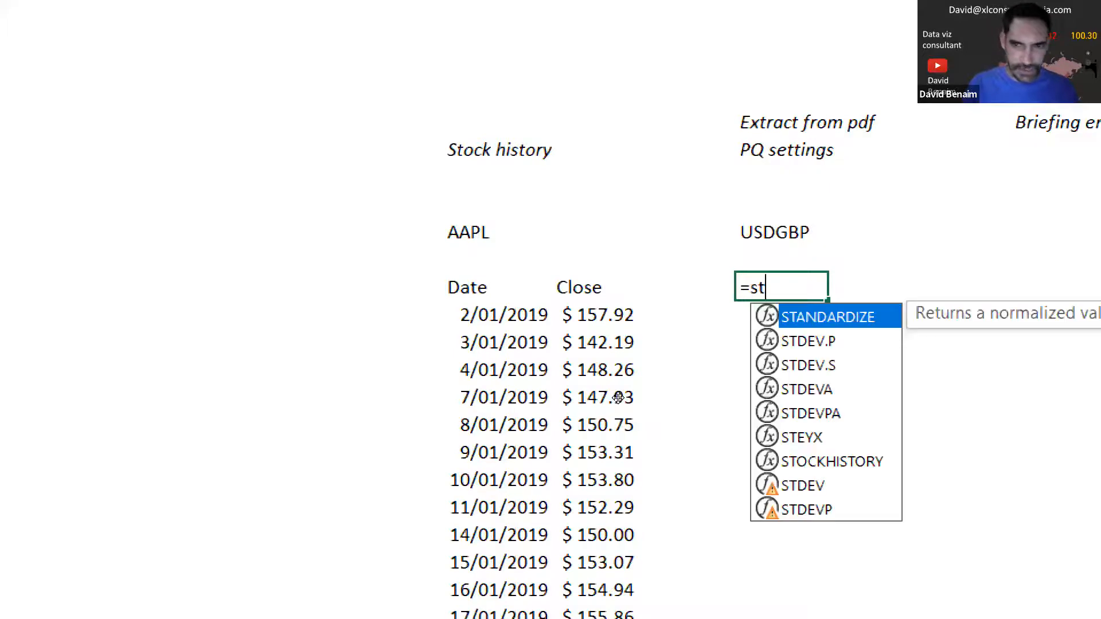
text(o)
key(Tab)
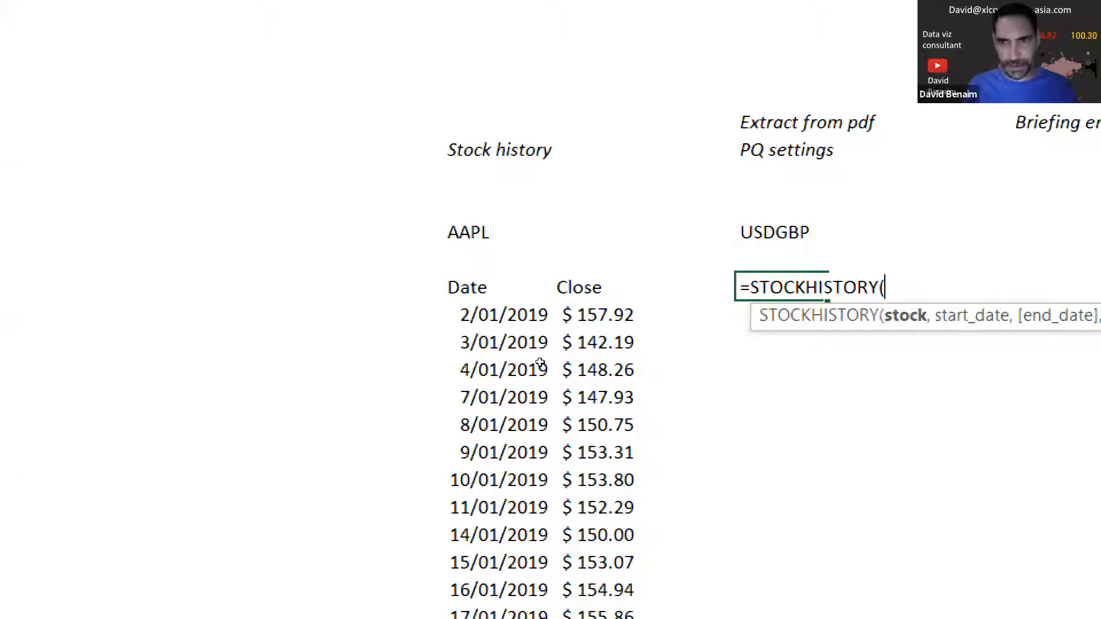
text(")
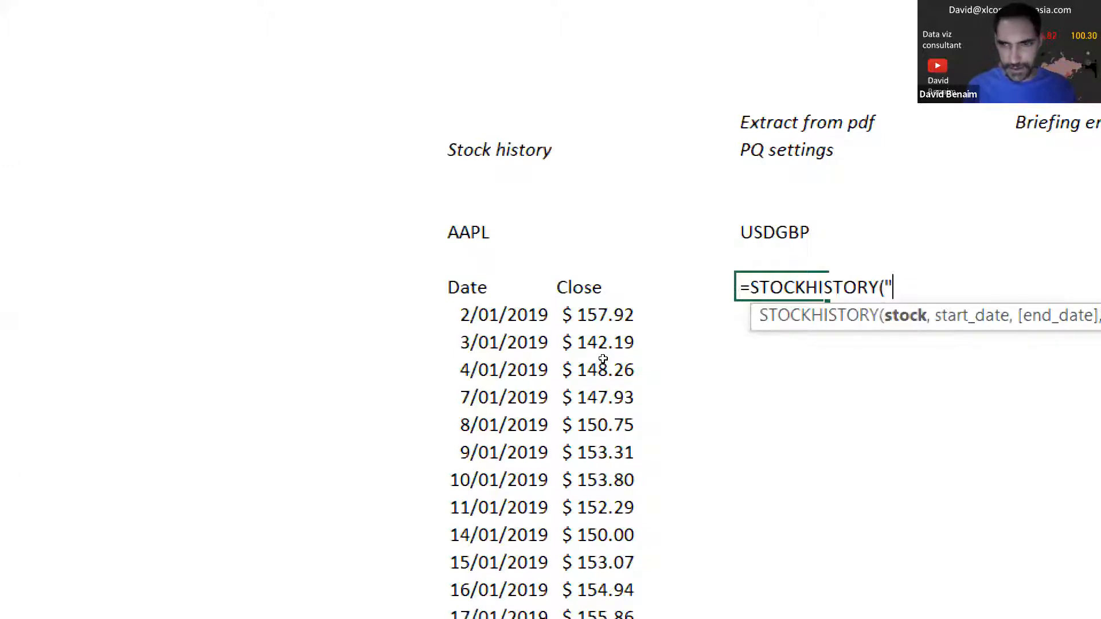
text(USD)
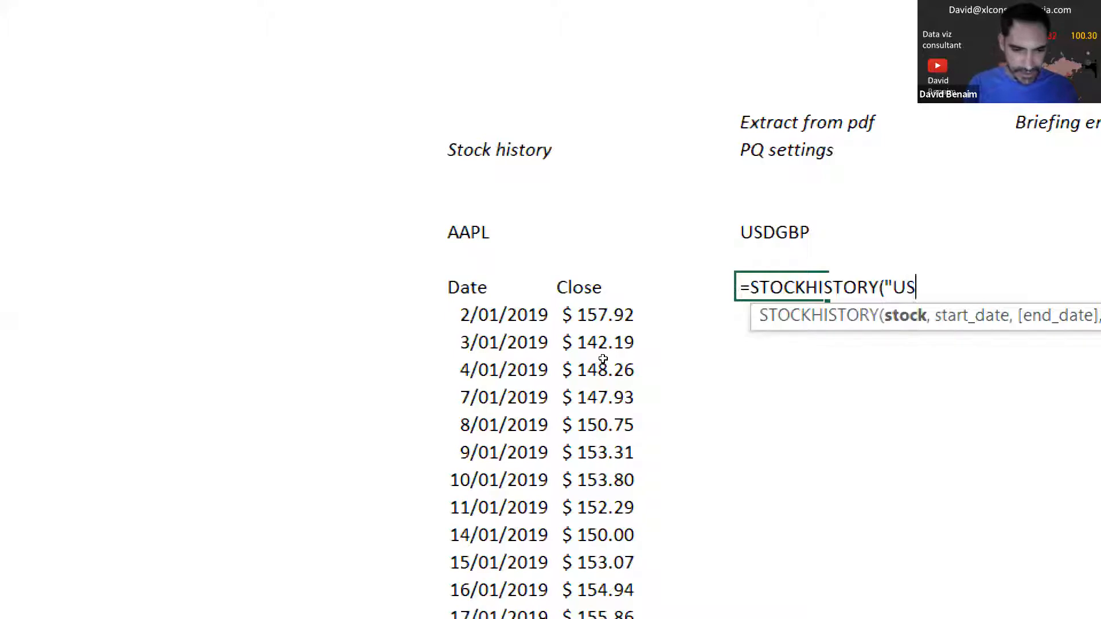
text(GBP")
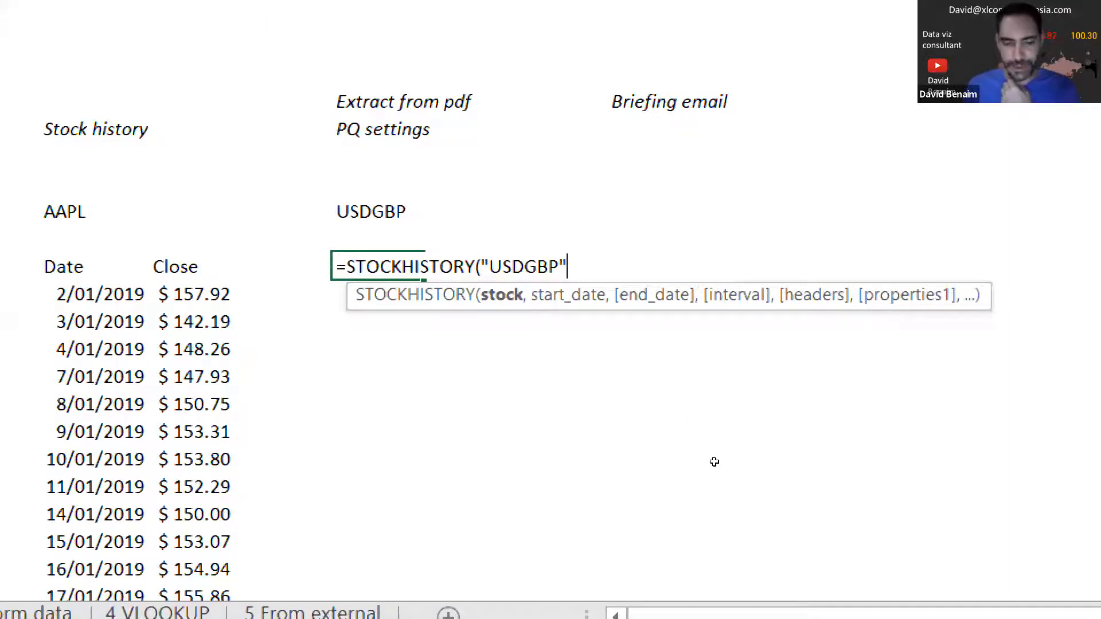
Step: Add "5/7/2018" as the start date of the USDGBP formula and complete it
text(,)
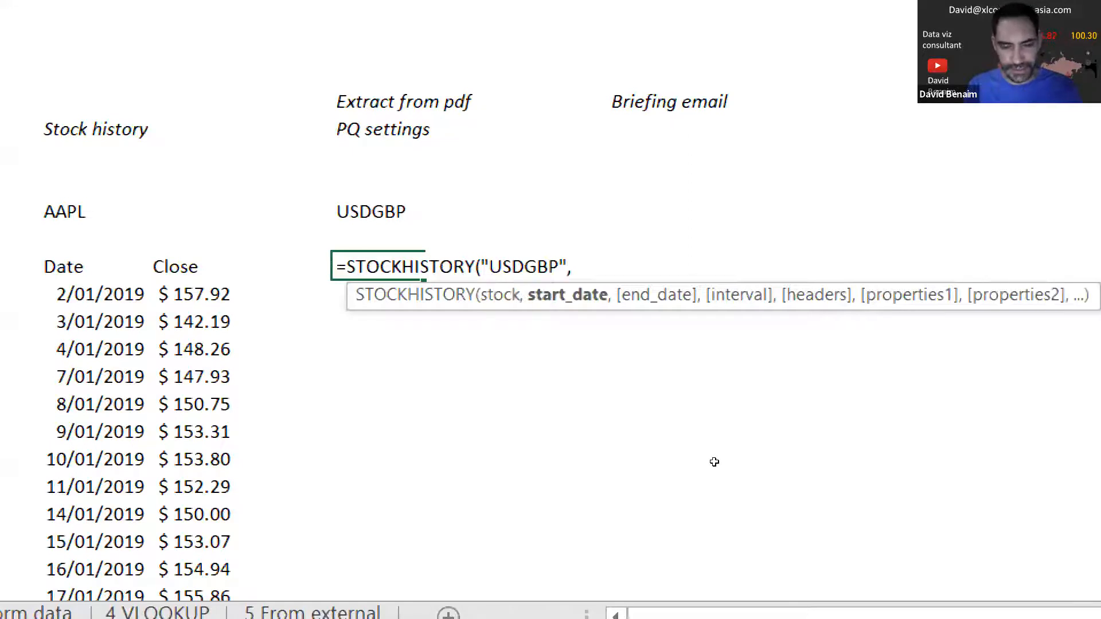
text(")
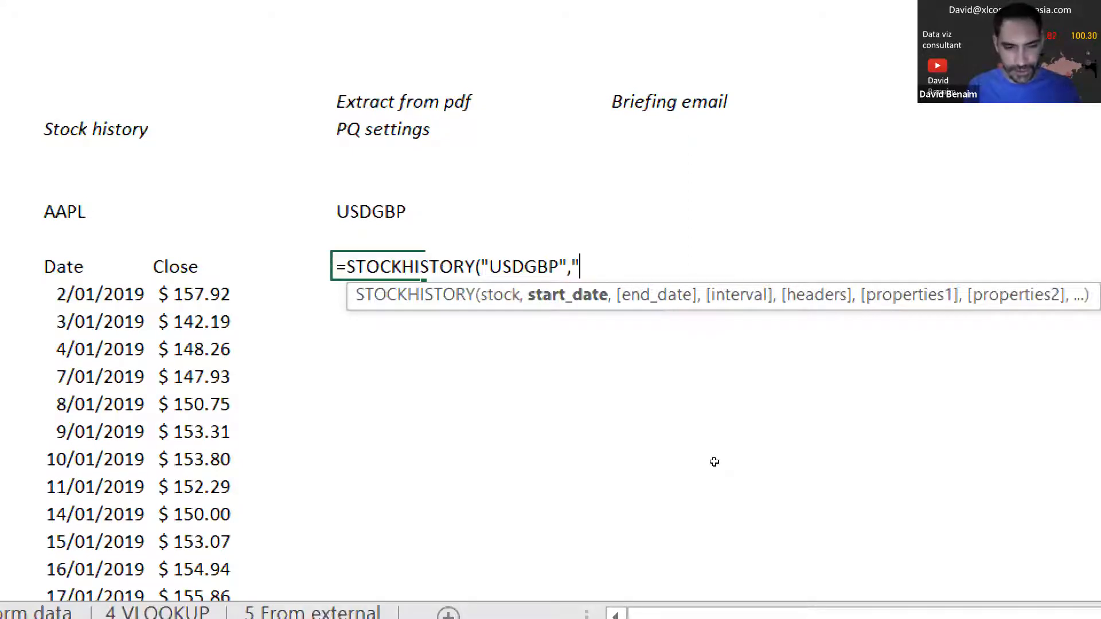
text(5/7/208")
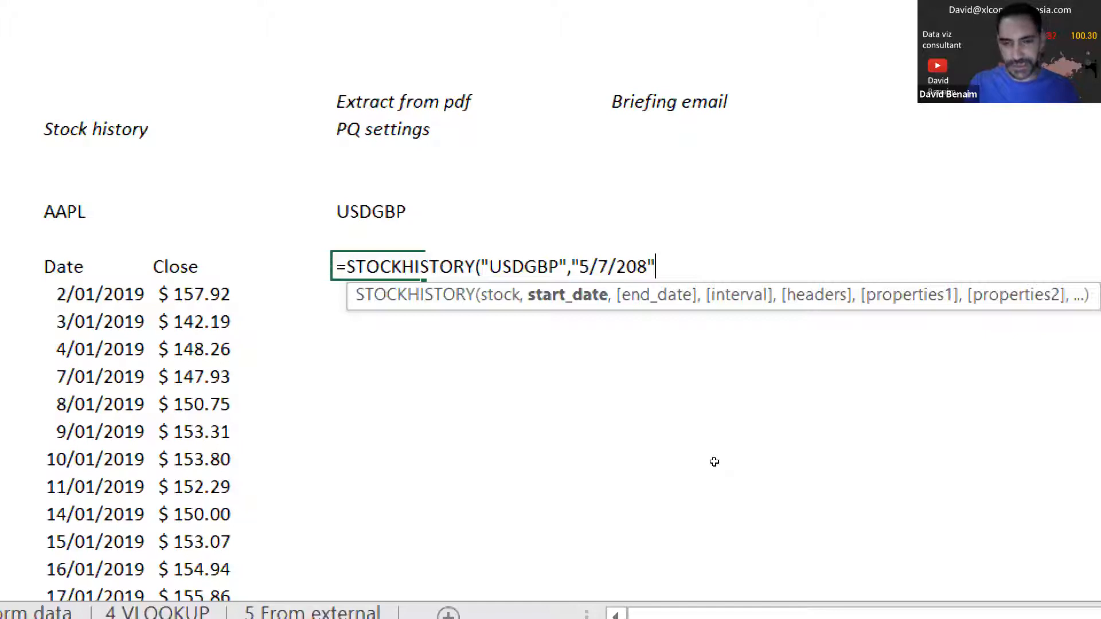
key(BackSpace)
key(BackSpace)
text(18)
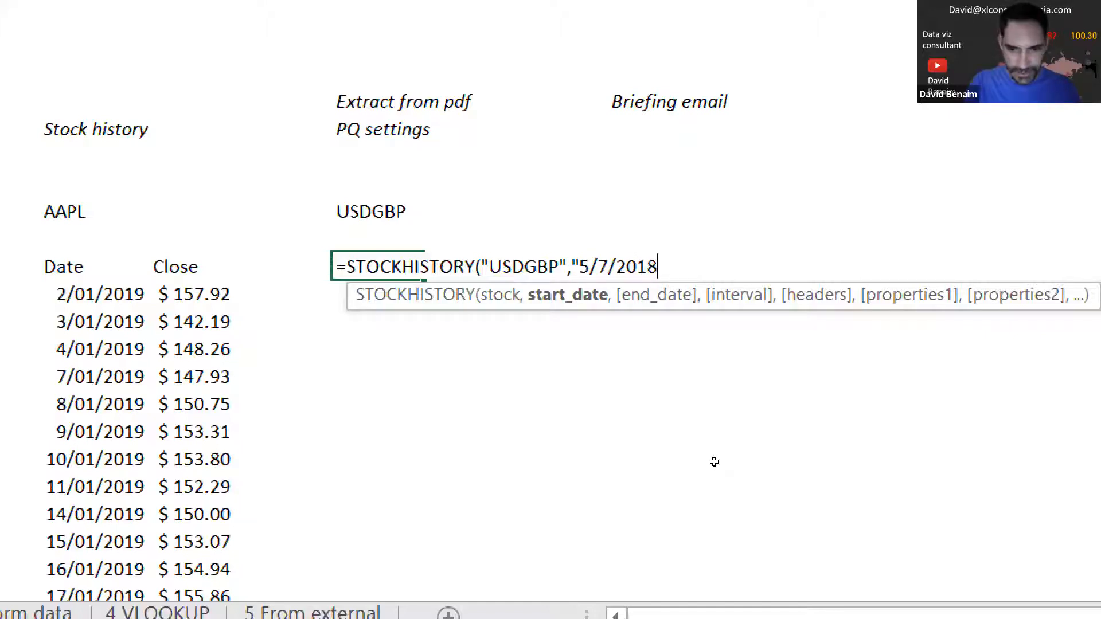
text("))
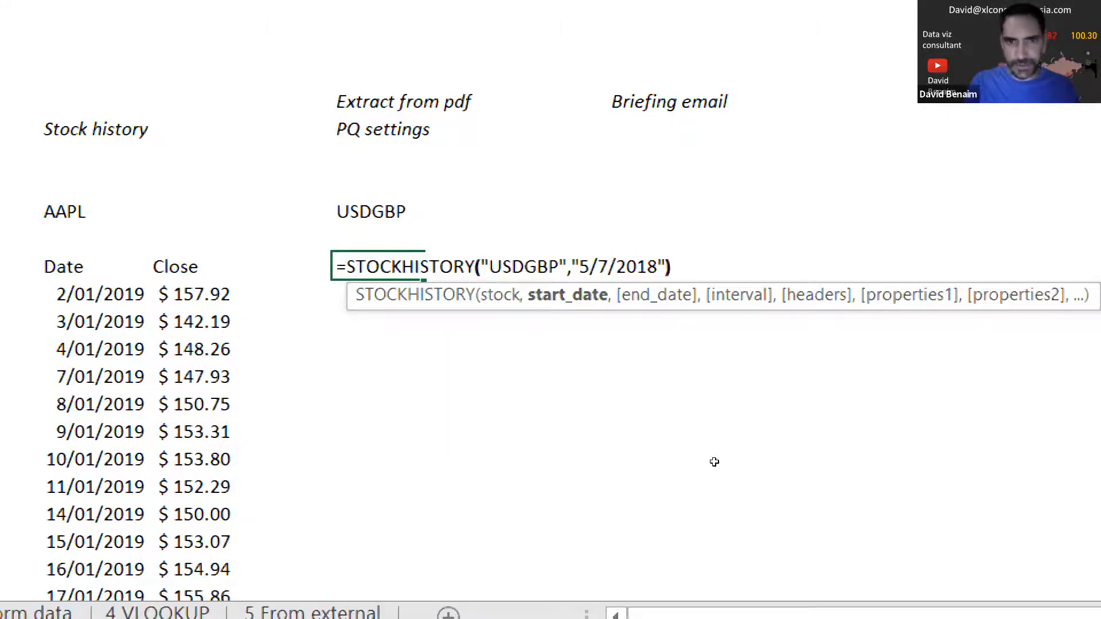
key(Return)
key(Up)
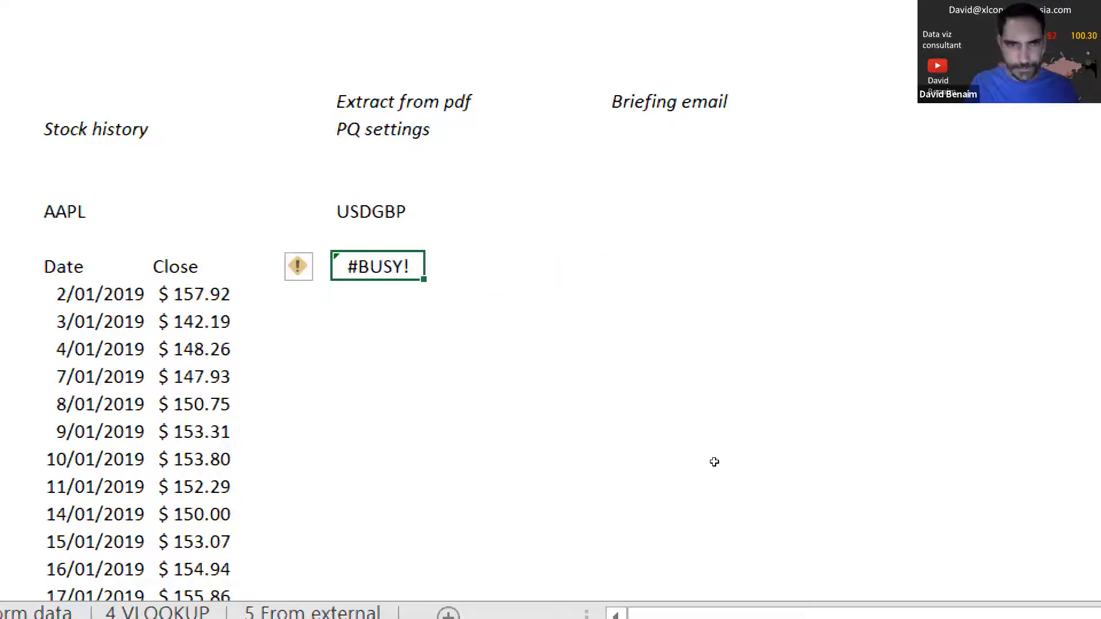
key(Up)
key(Right)
key(Up)
key(Up)
key(Right)
text(s)
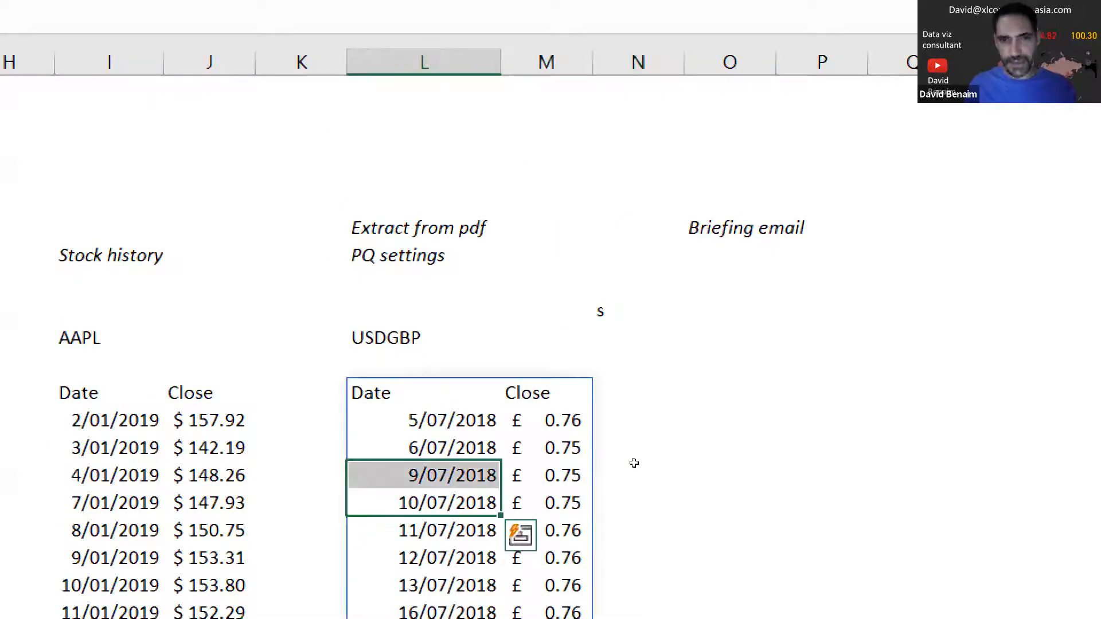
Step: Look through the dates and closing rates returned below the USDGBP label
key(Down)
key(Down)
key(Down)
key(Down)
key(Down)
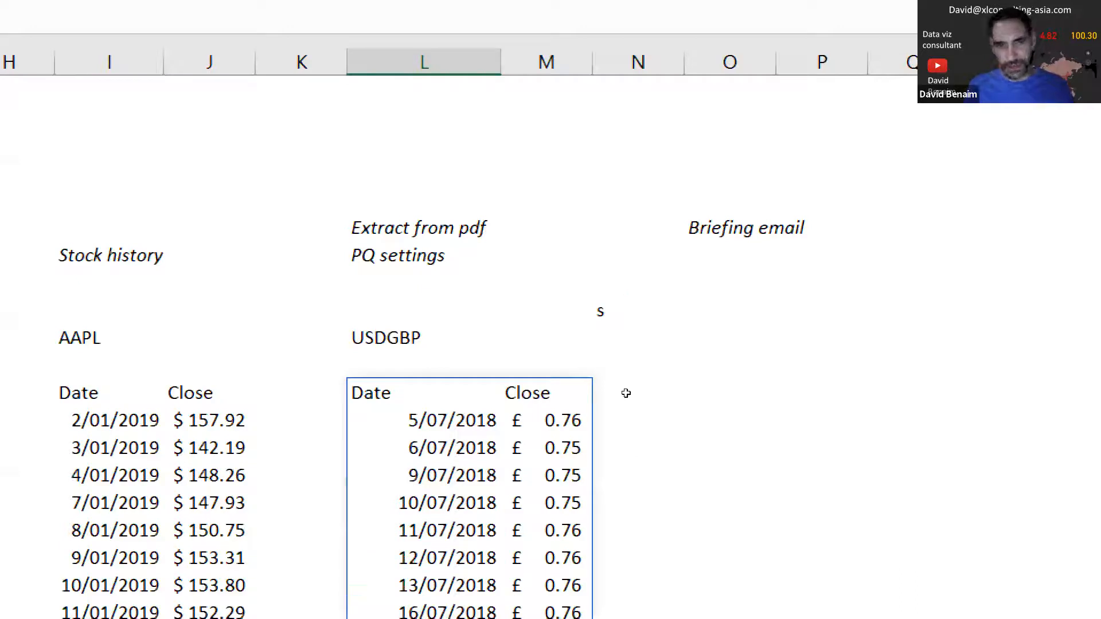
key(ctrl+Up)
key(Down)
key(Down)
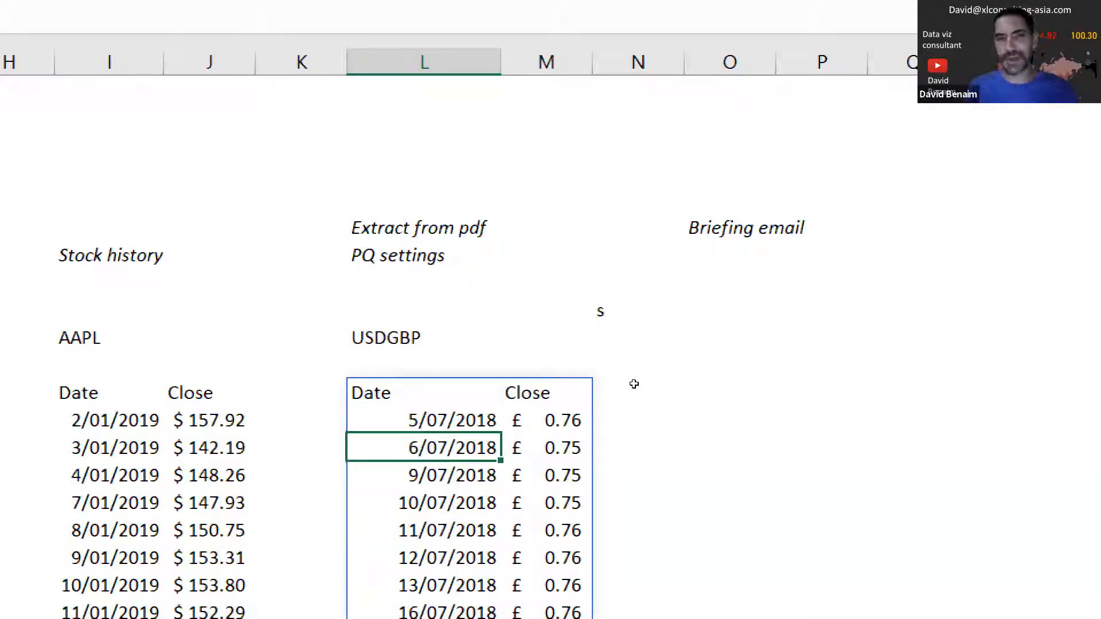
Step: Clear the stray letter "s" from cell N9
drag(650, 349, 662, 350)
key(Delete)
Step: Review the start date and the currency pair in the STOCKHISTORY formula in cell L12, leaving the formula as it is
click(479, 421)
key(Up)
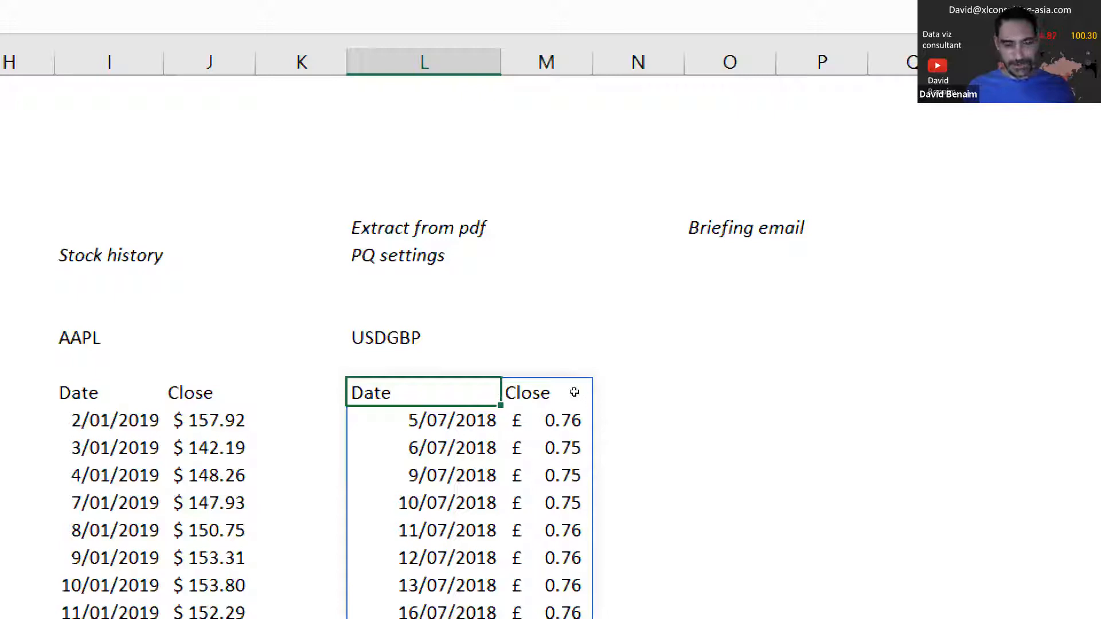
key(F2)
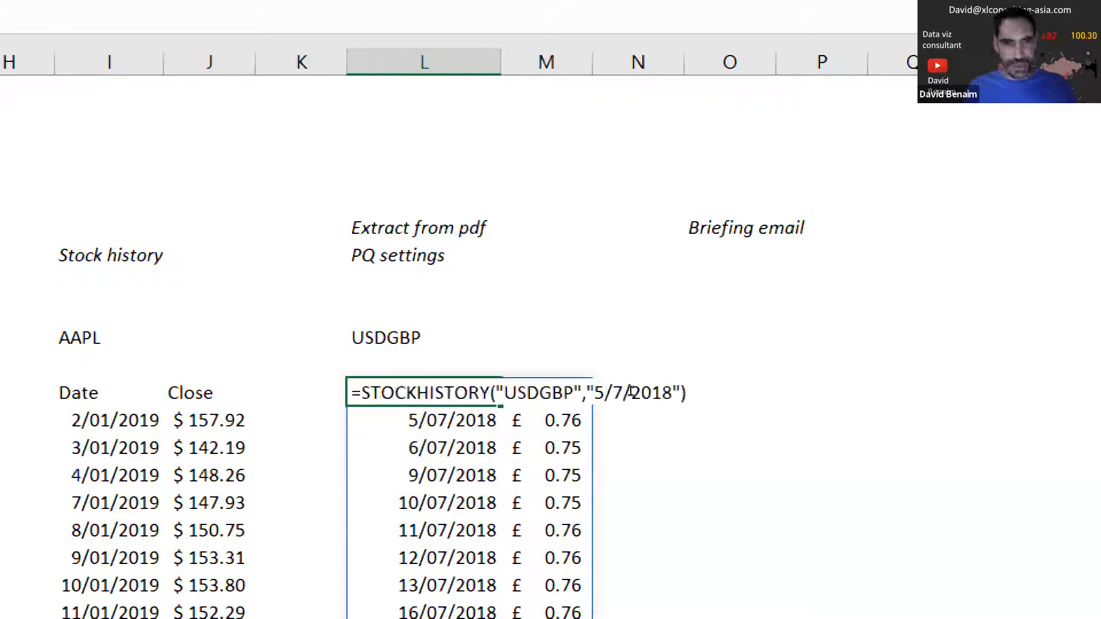
drag(624, 393, 644, 392)
key(shift+Right)
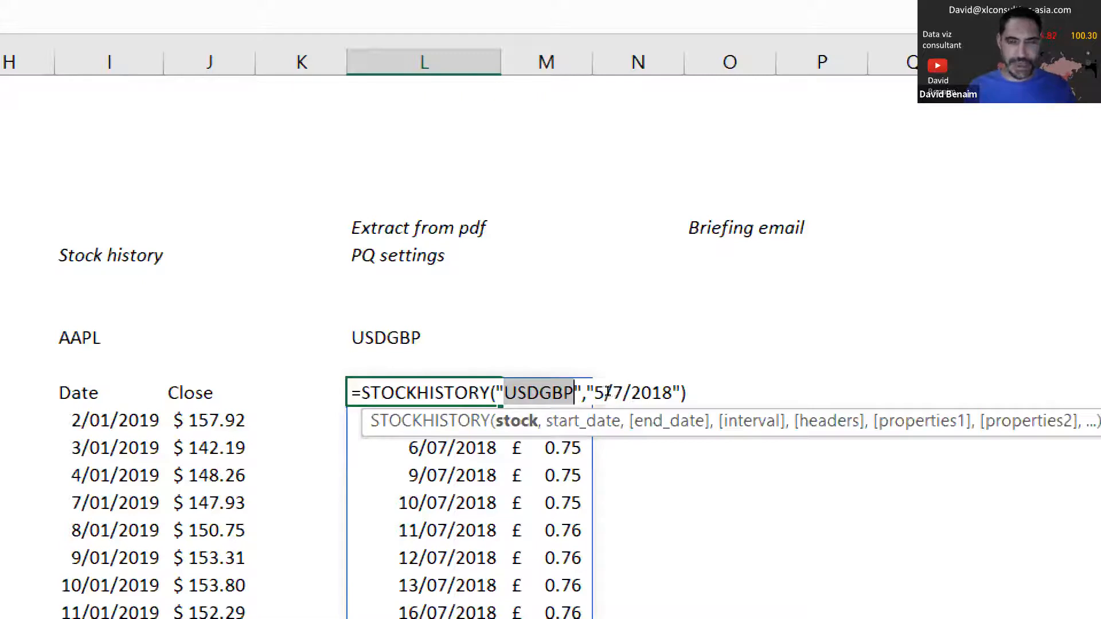
key(Escape)
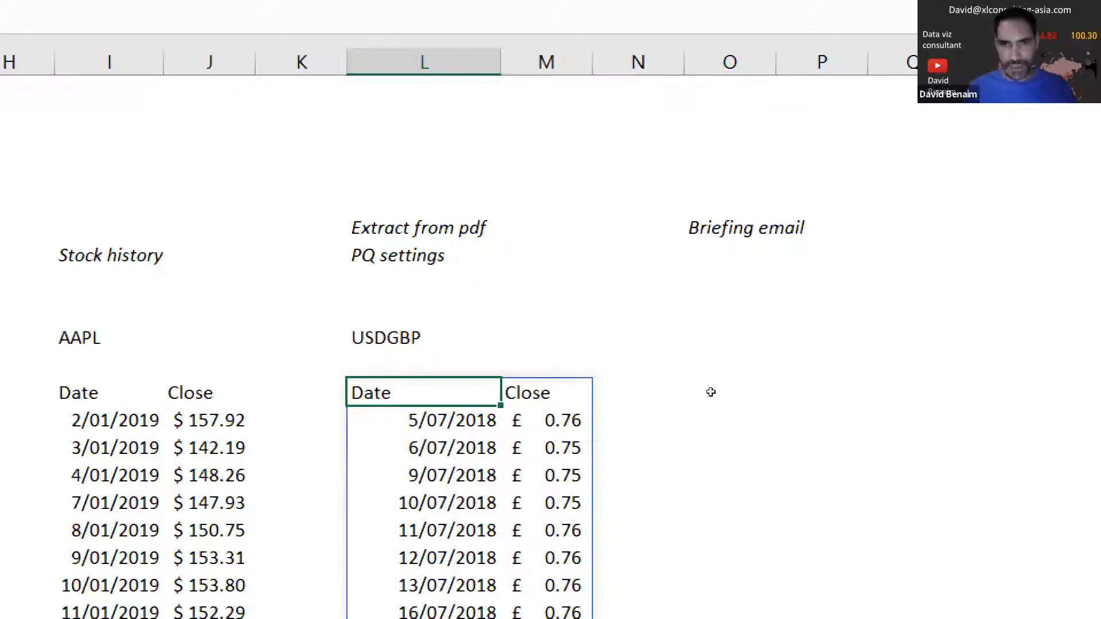
Step: Begin a STOCKHISTORY formula in cell O12 that references L10 as the stock and uses "3/4/2014" as the start date
click(713, 393)
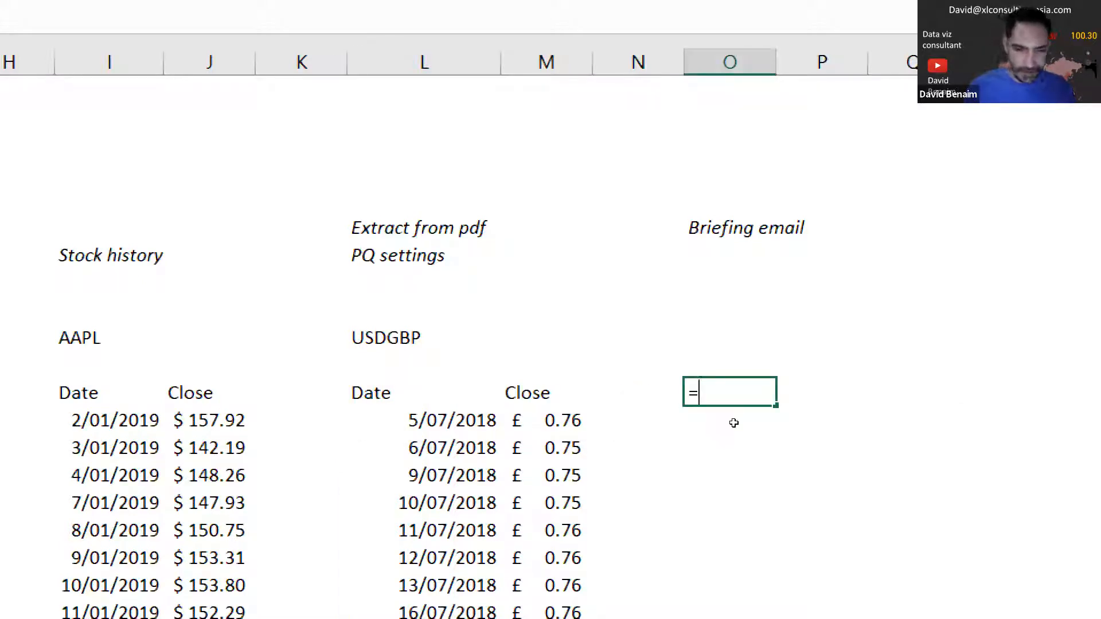
text(=sto)
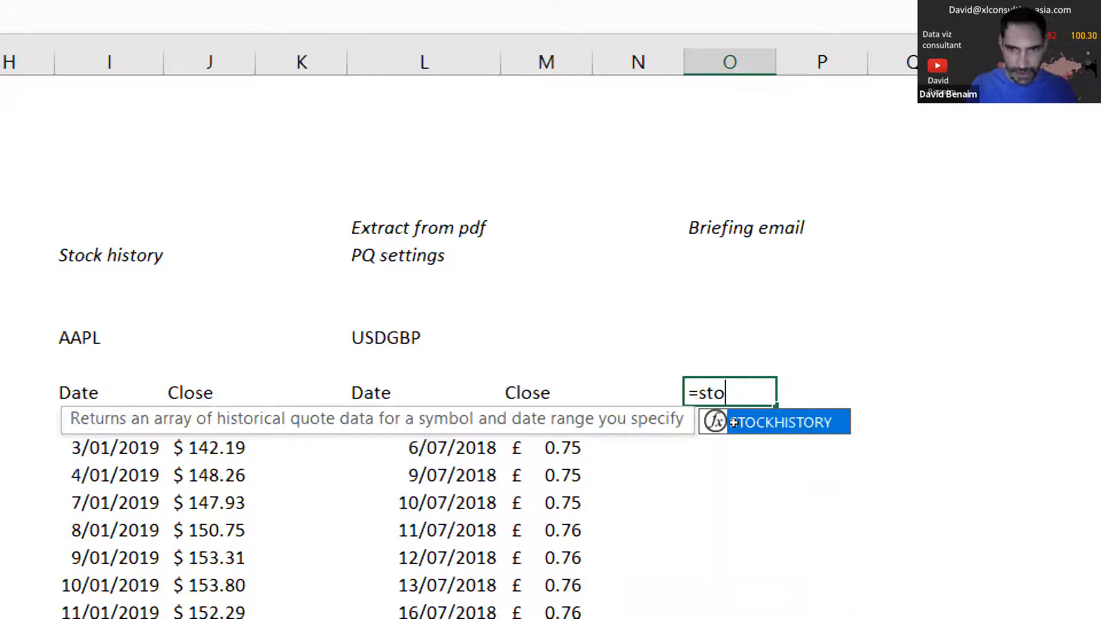
key(Tab)
key(Left)
key(Left)
key(Left)
key(Up)
key(Up)
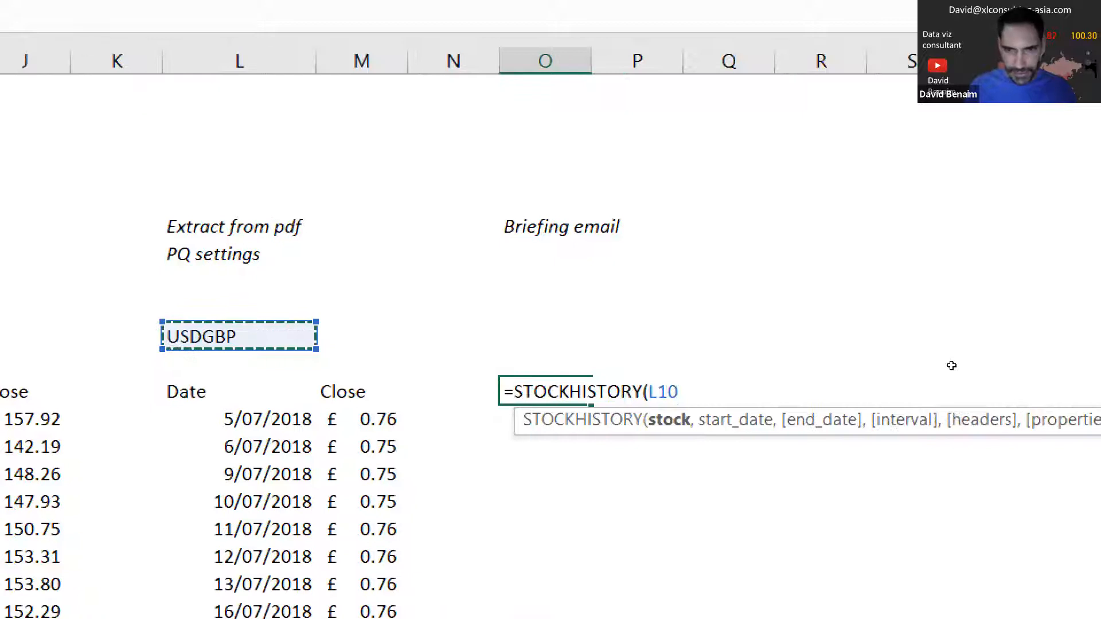
text(,"3/4 )
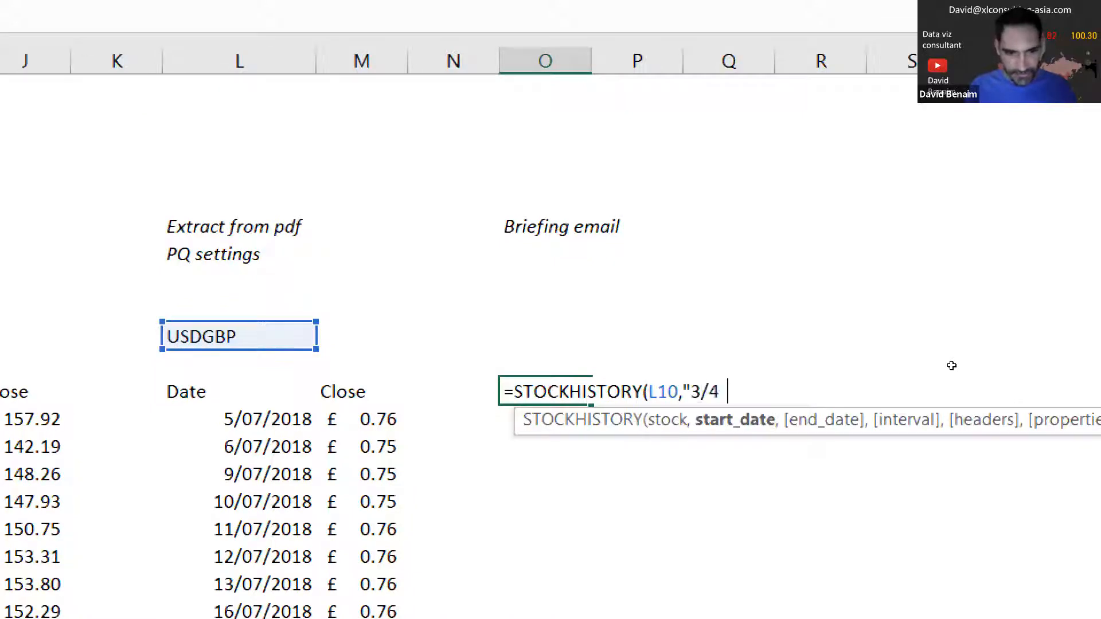
text(/2014)
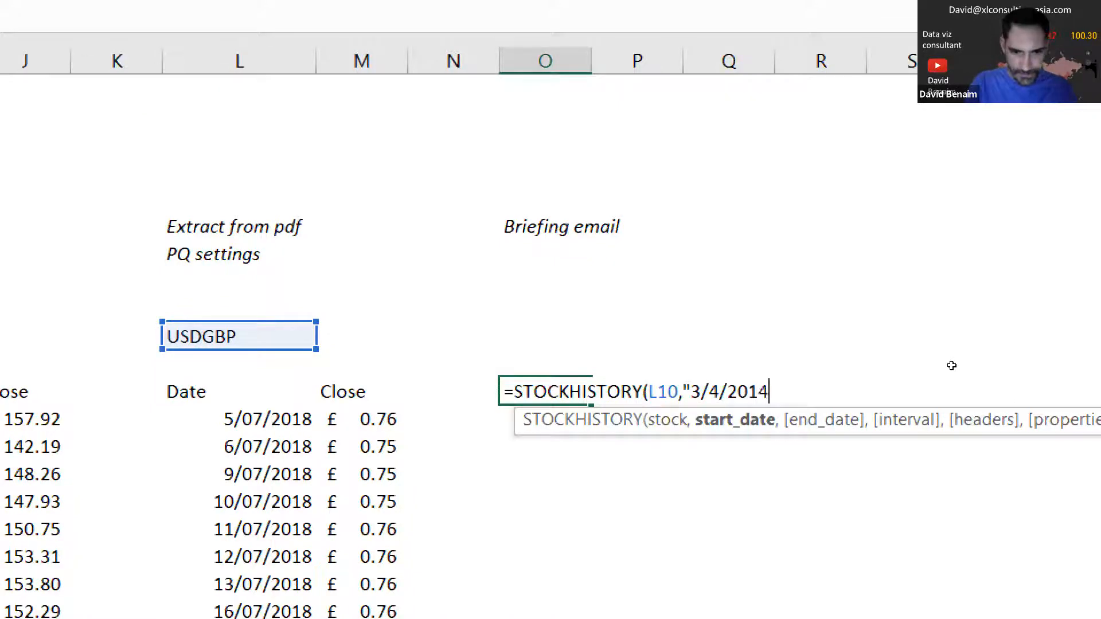
text(",)
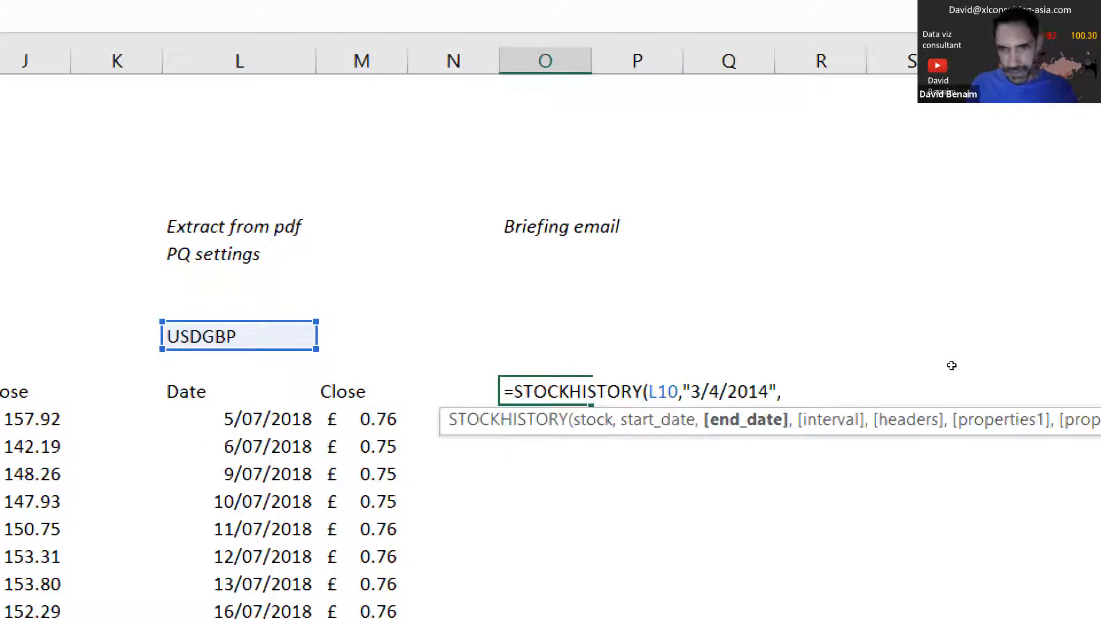
Step: Add "6/10/2016" as the end date in the STOCKHISTORY formula in cell O12
text(6)
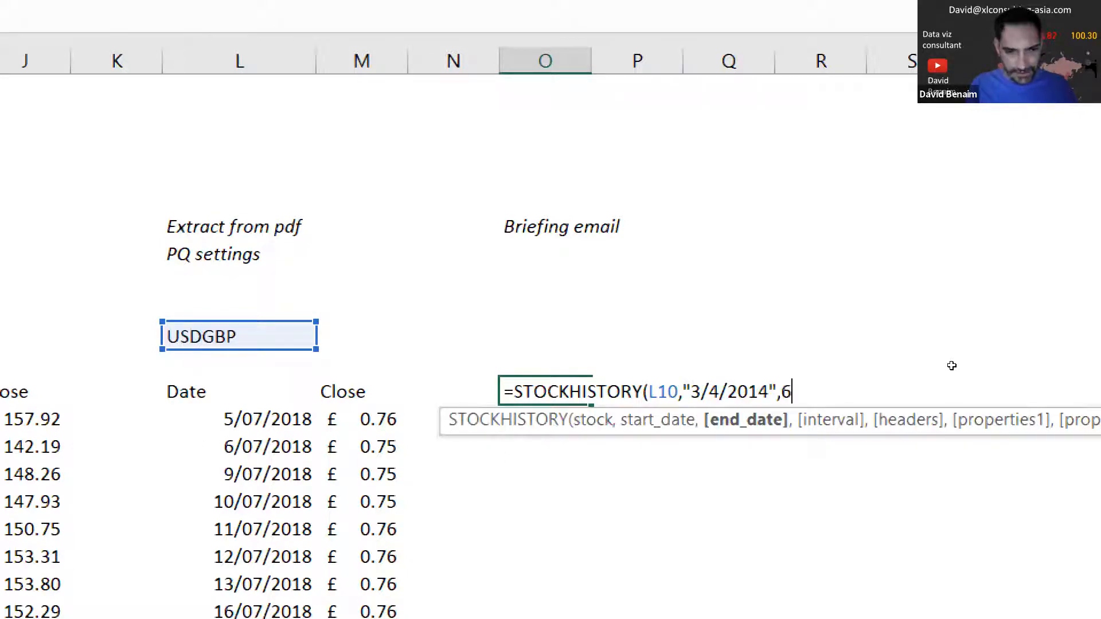
key(BackSpace)
text("6/10)
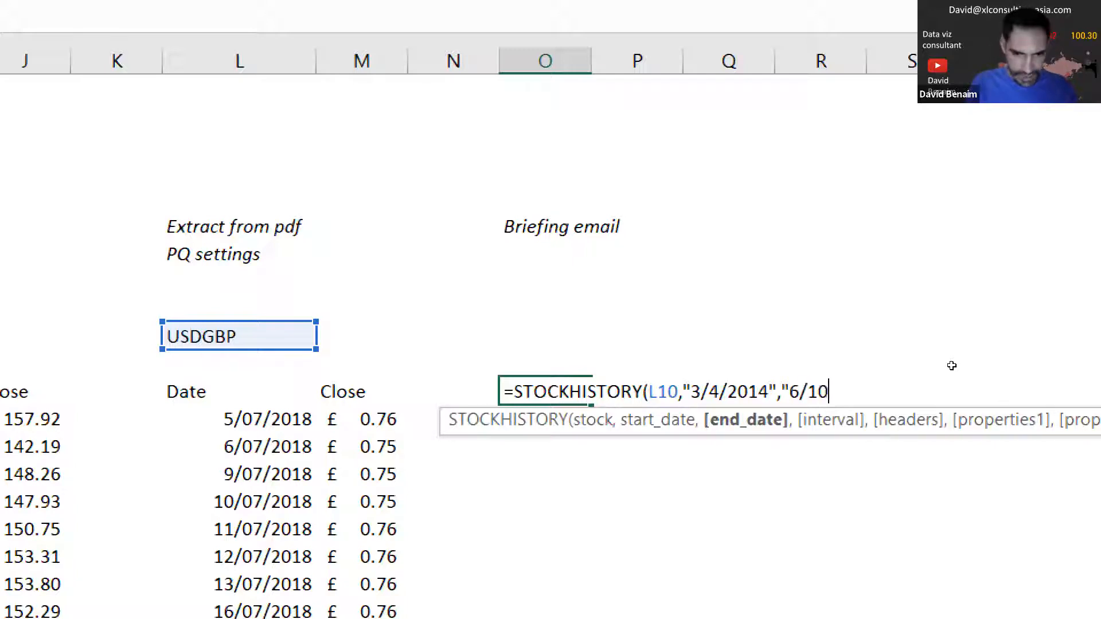
text(/201)
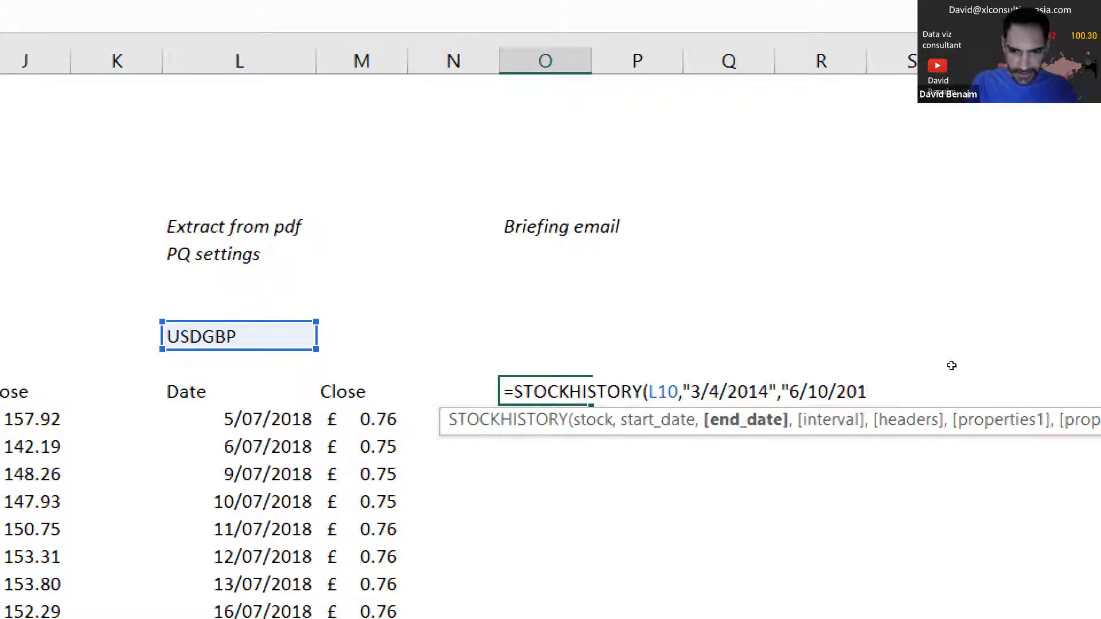
text(6")
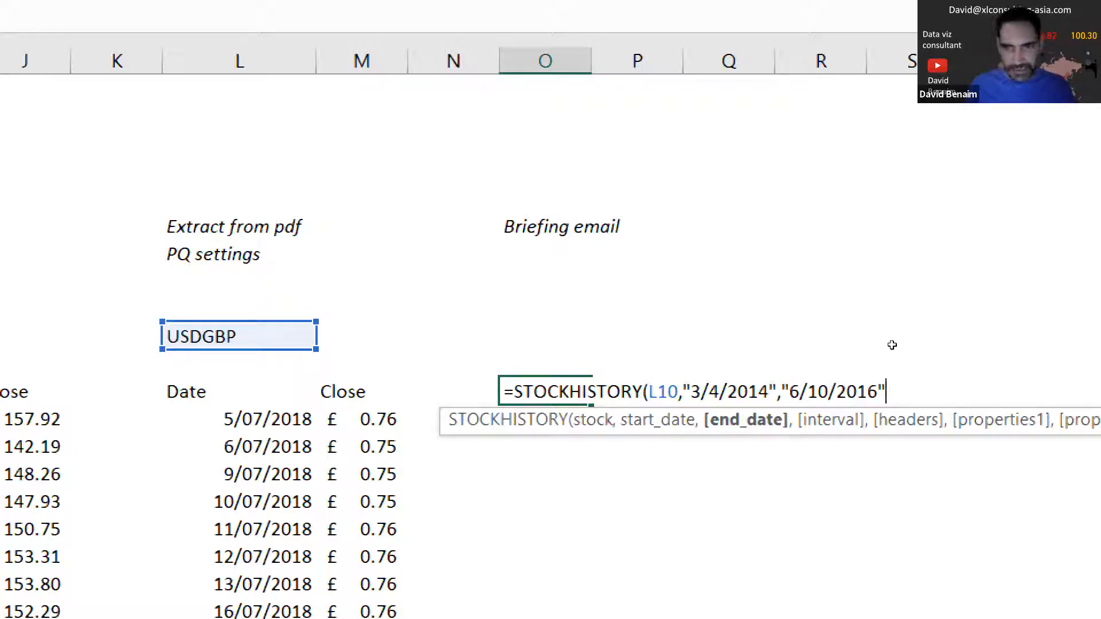
text(,)
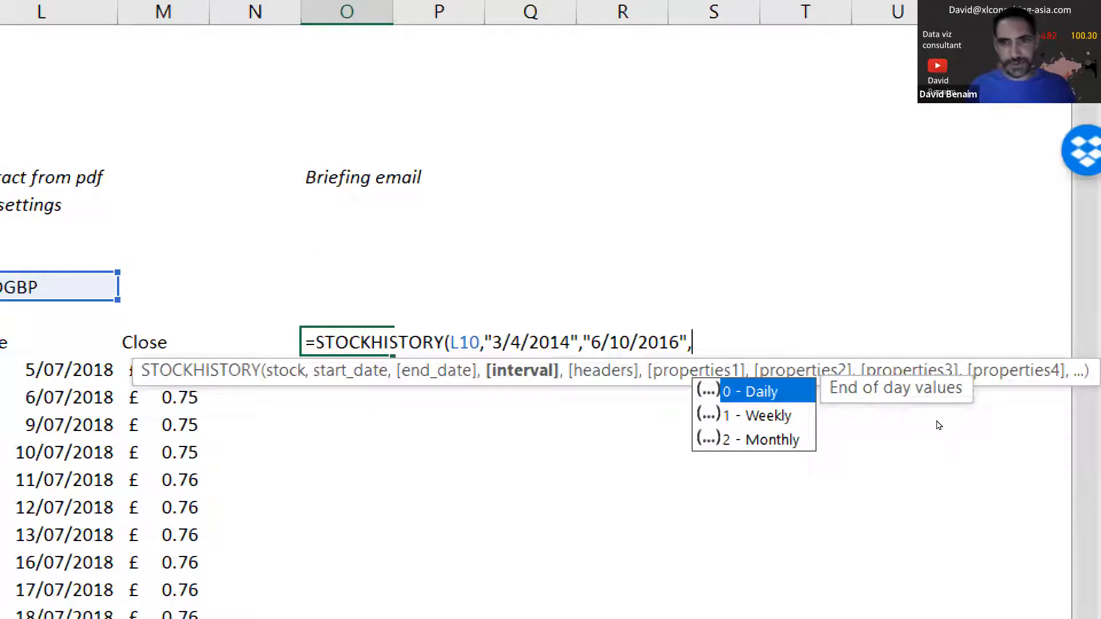
Step: Set the formula's interval to 2 (Monthly) and its headers argument to 2 (Show instrument identifier and header)
key(Down)
key(Down)
key(Tab)
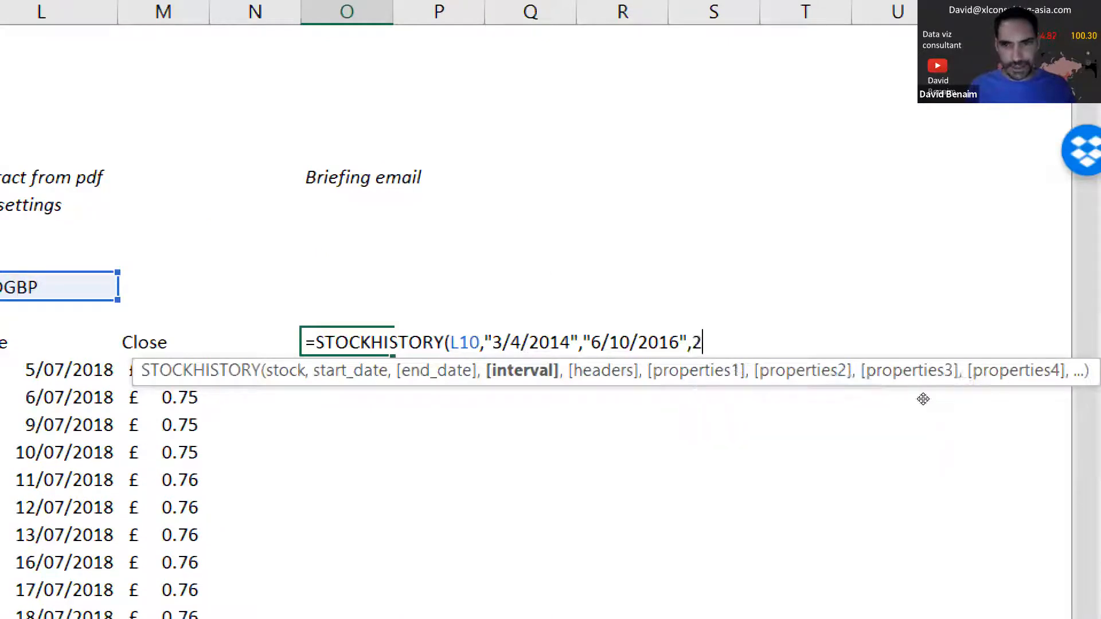
text(,)
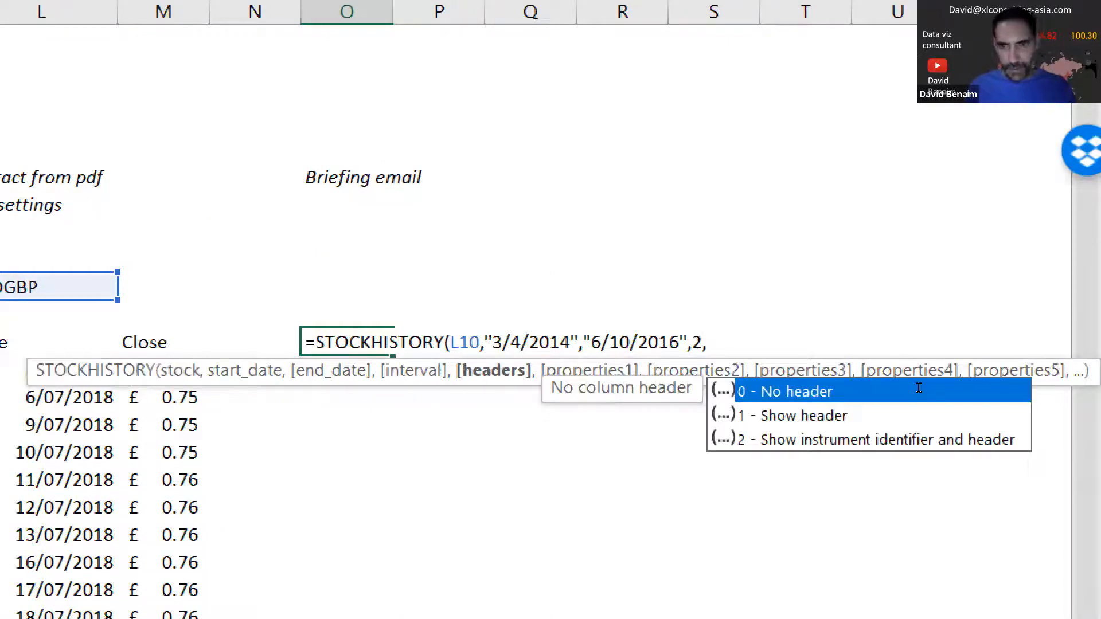
click(974, 442)
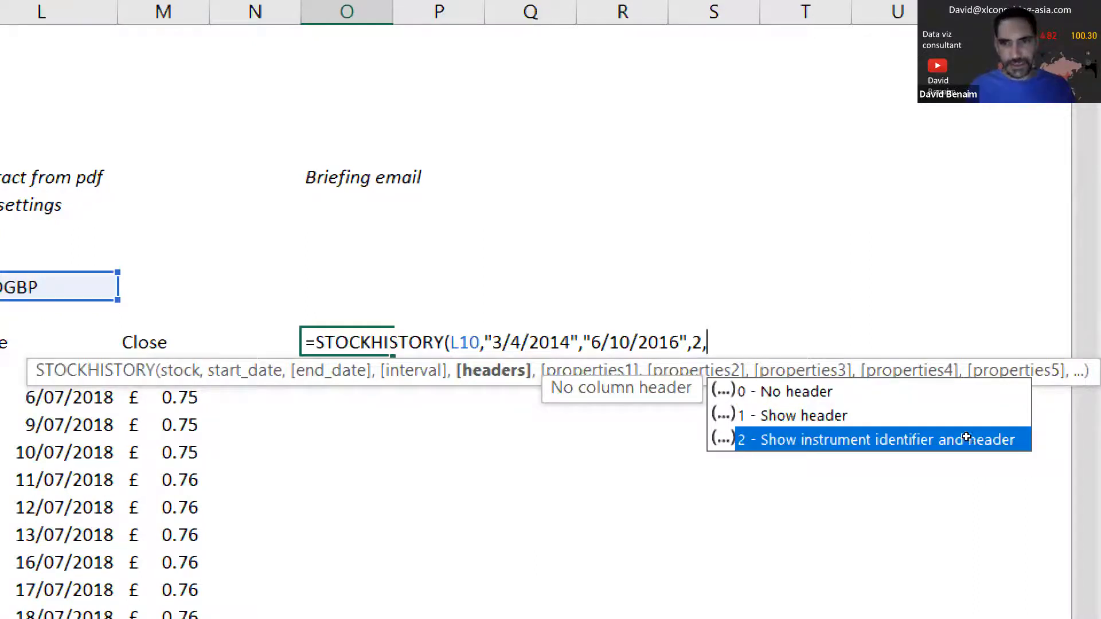
double_click(974, 442)
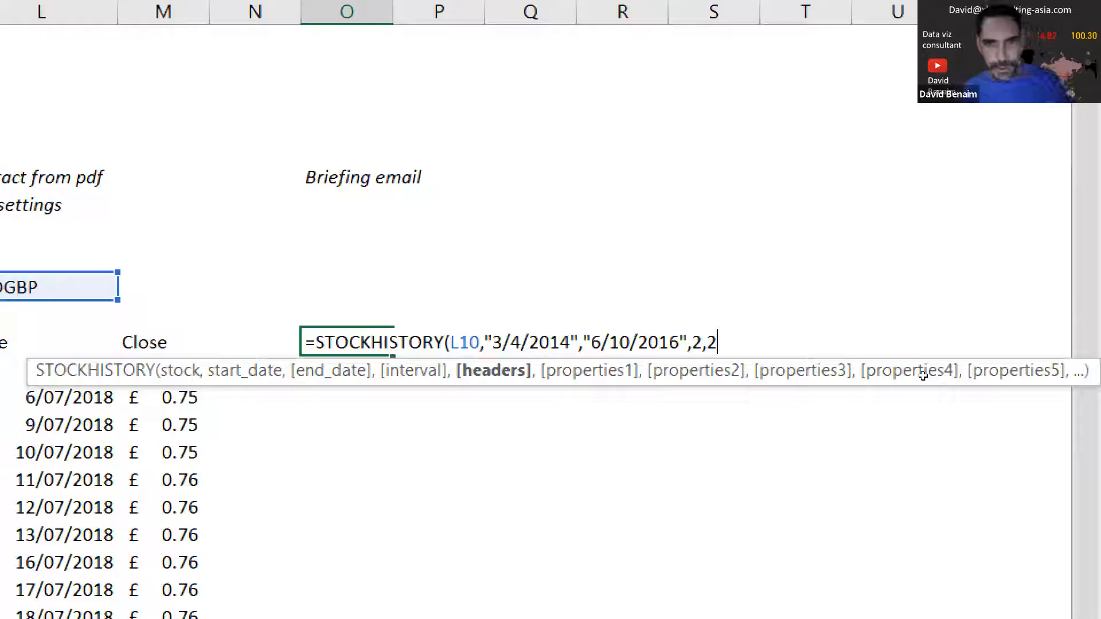
Step: Complete the formula with properties 3 (High), 0 (Date) and 5 (Volume), and fit column P to its dates
text(,)
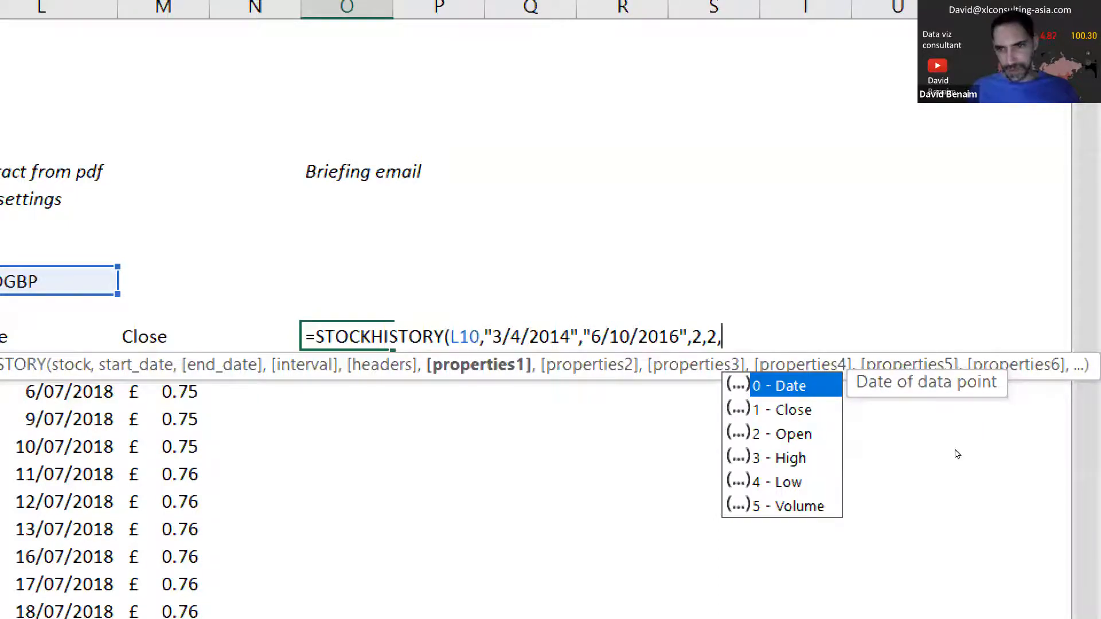
text(3)
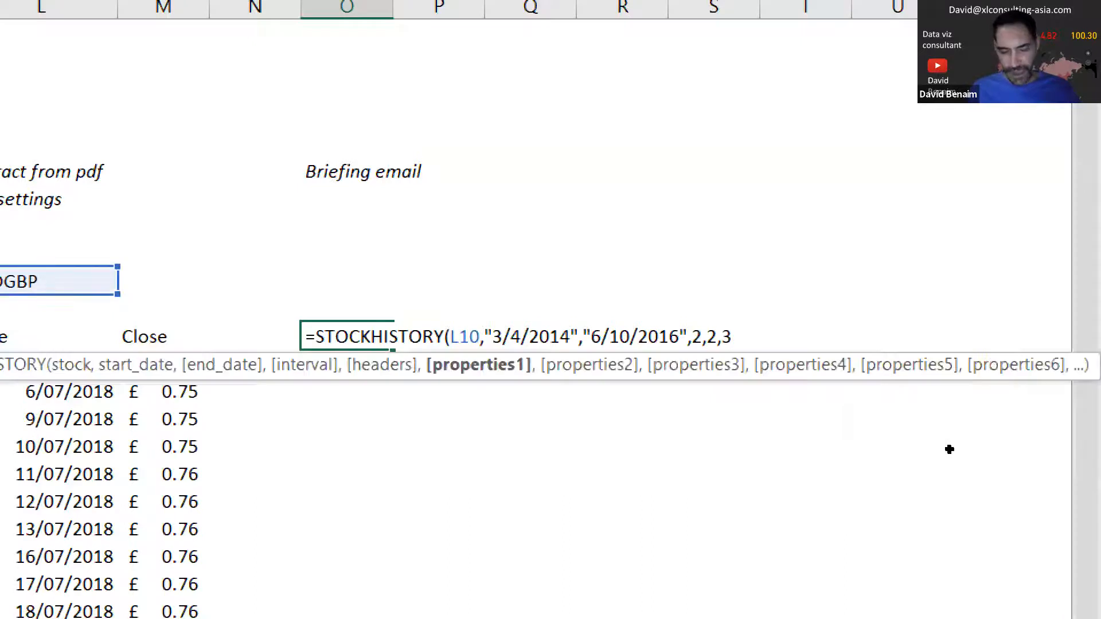
text(,)
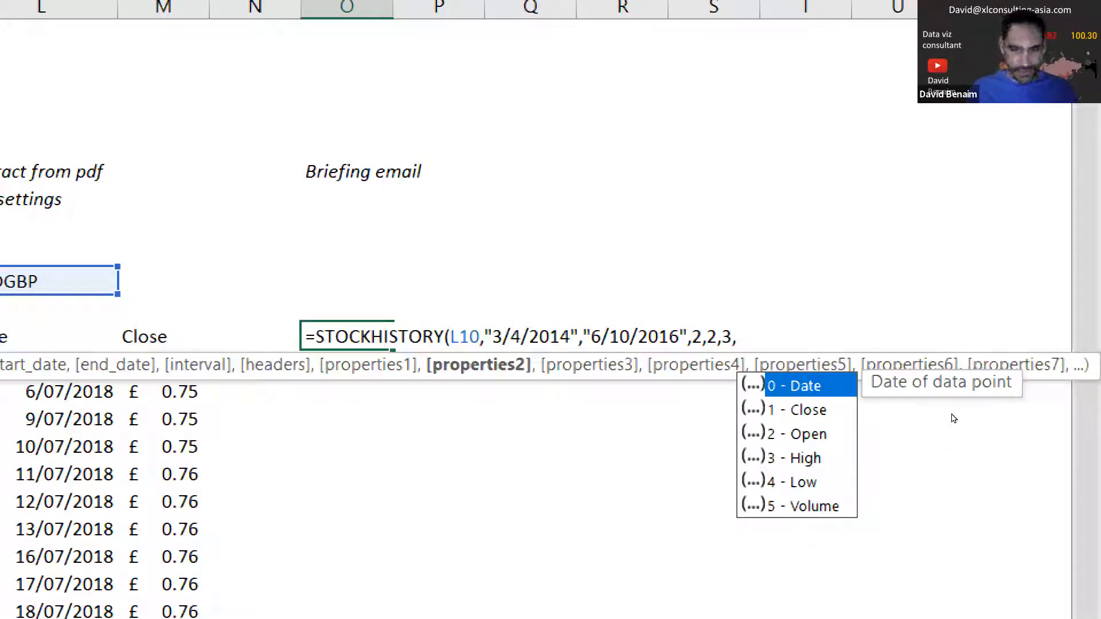
text(0,)
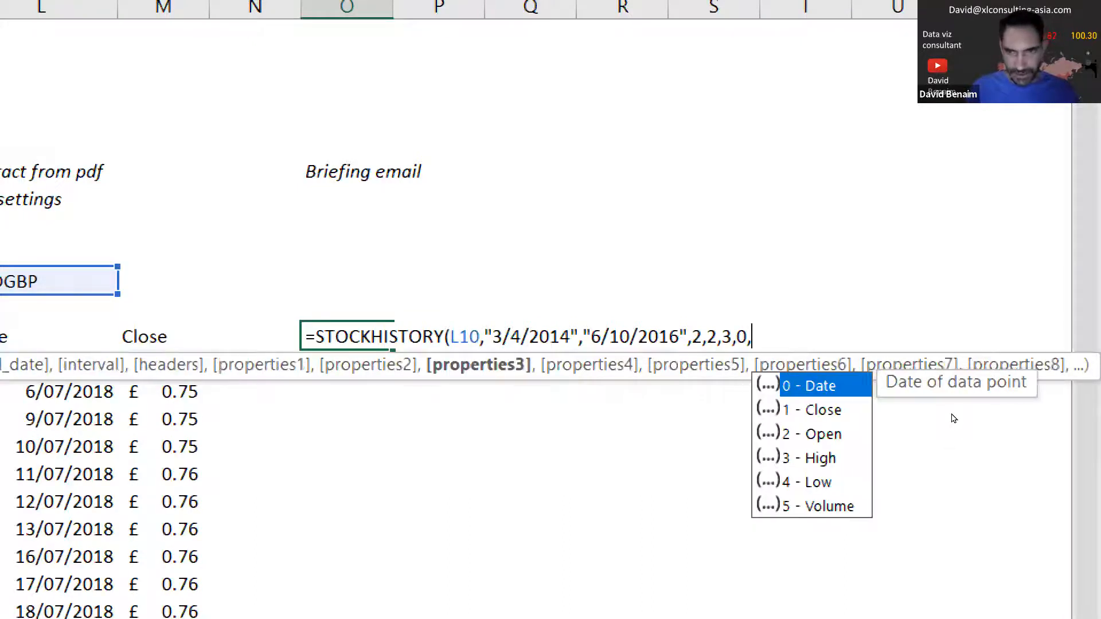
text(5)
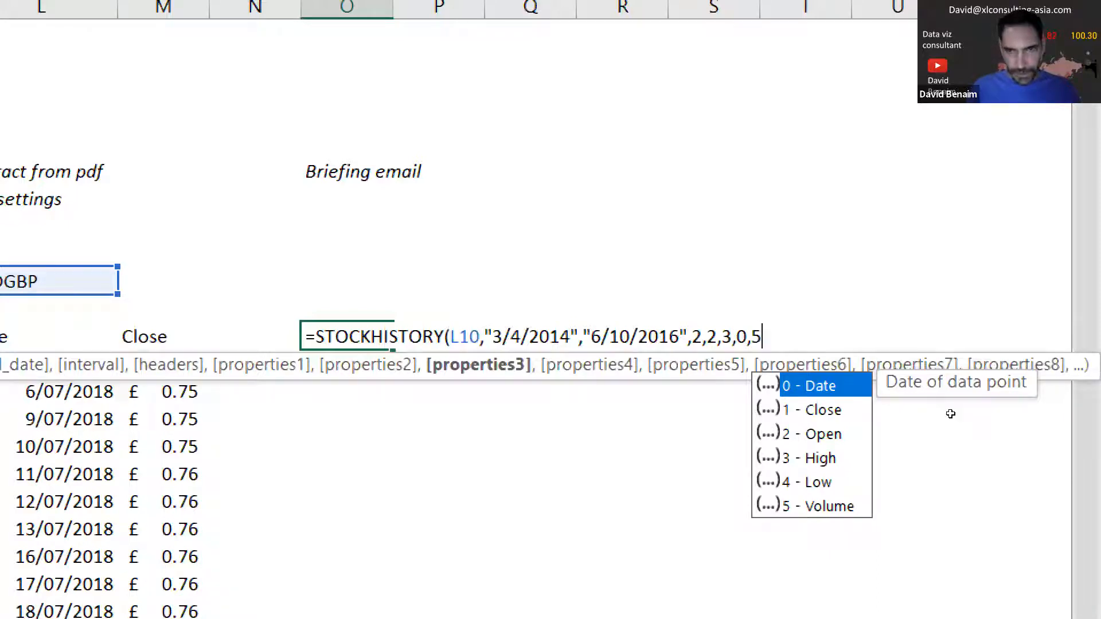
text())
key(Return)
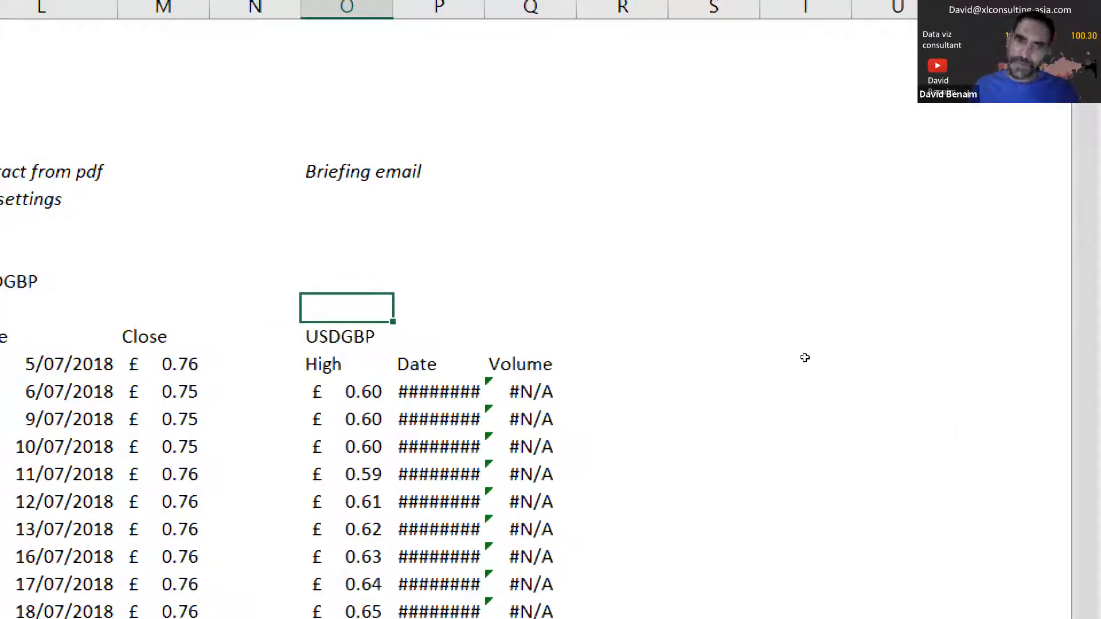
double_click(485, 7)
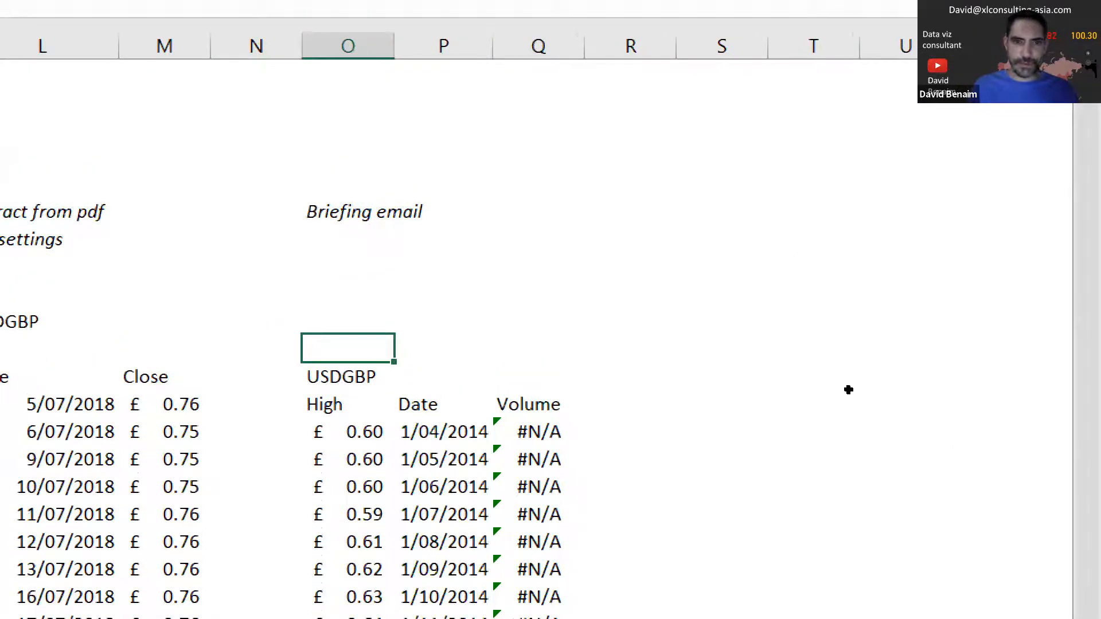
Step: Examine the values returned in the Volume column for the USDGBP currency pair
key(Right)
key(Right)
key(Down)
key(Down)
key(Down)
key(Down)
key(Down)
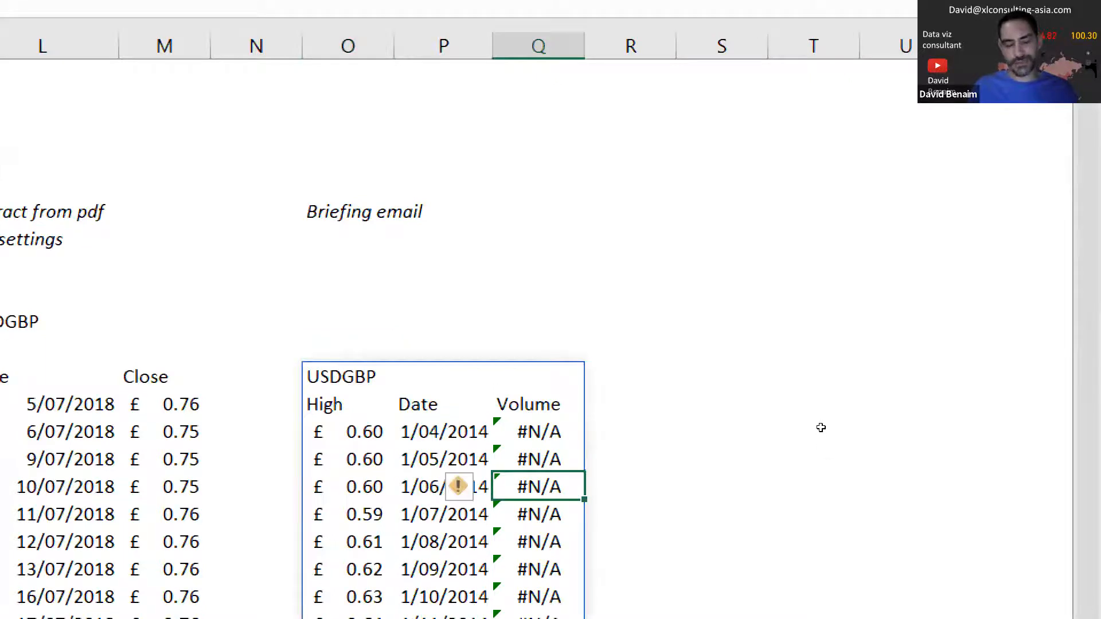
key(Up)
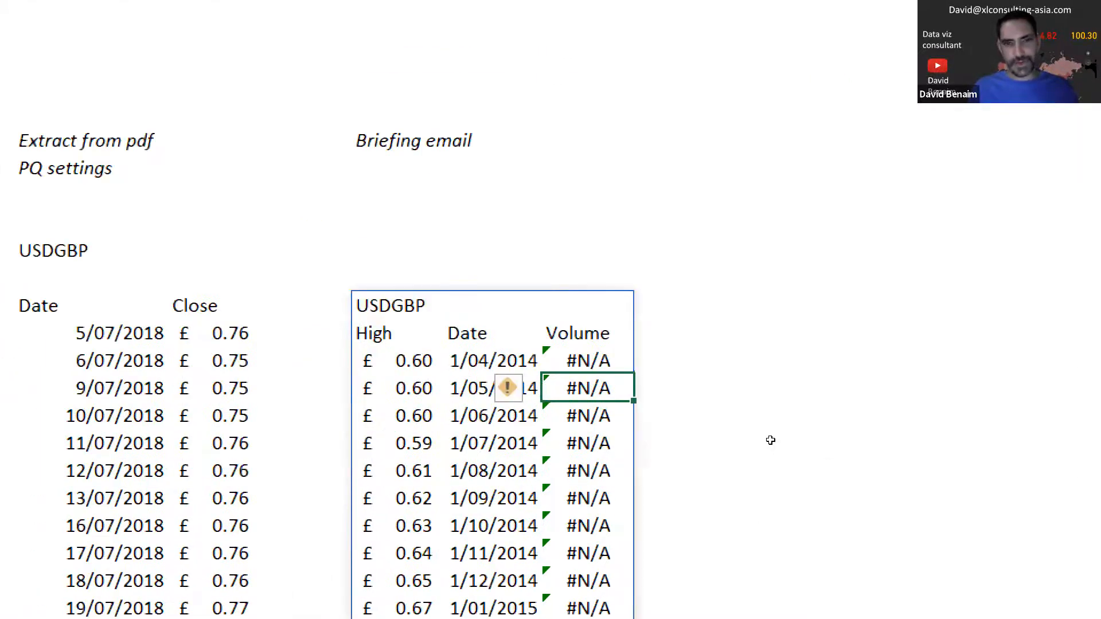
Step: Change the stock reference in the O12 STOCKHISTORY formula to the AAPL cell I10
key(Left)
key(Up)
key(Up)
key(Up)
key(Left)
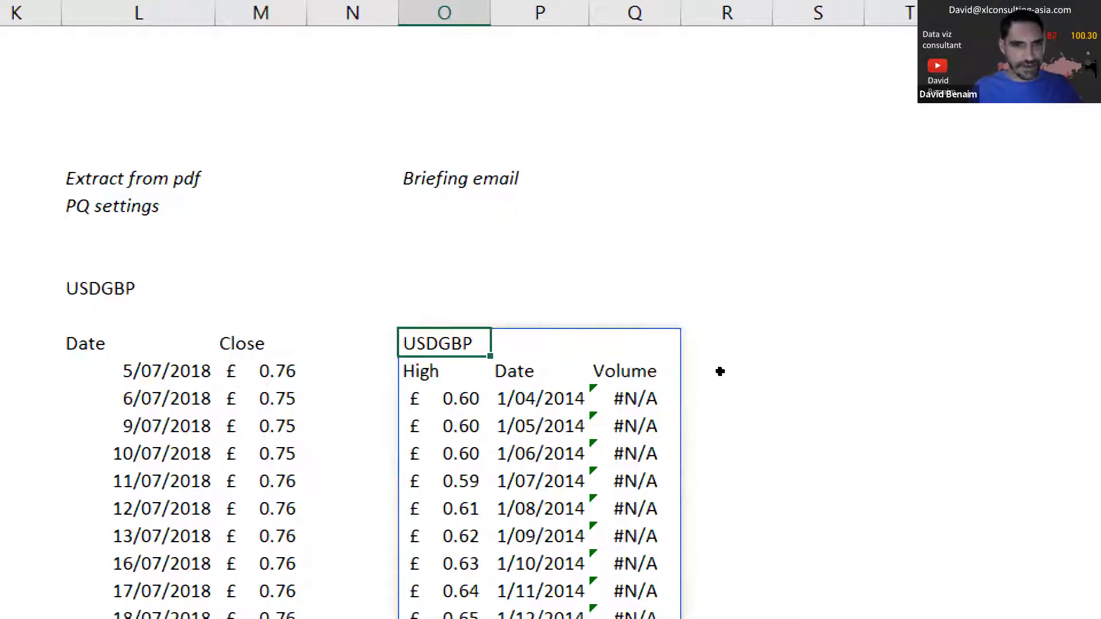
key(F2)
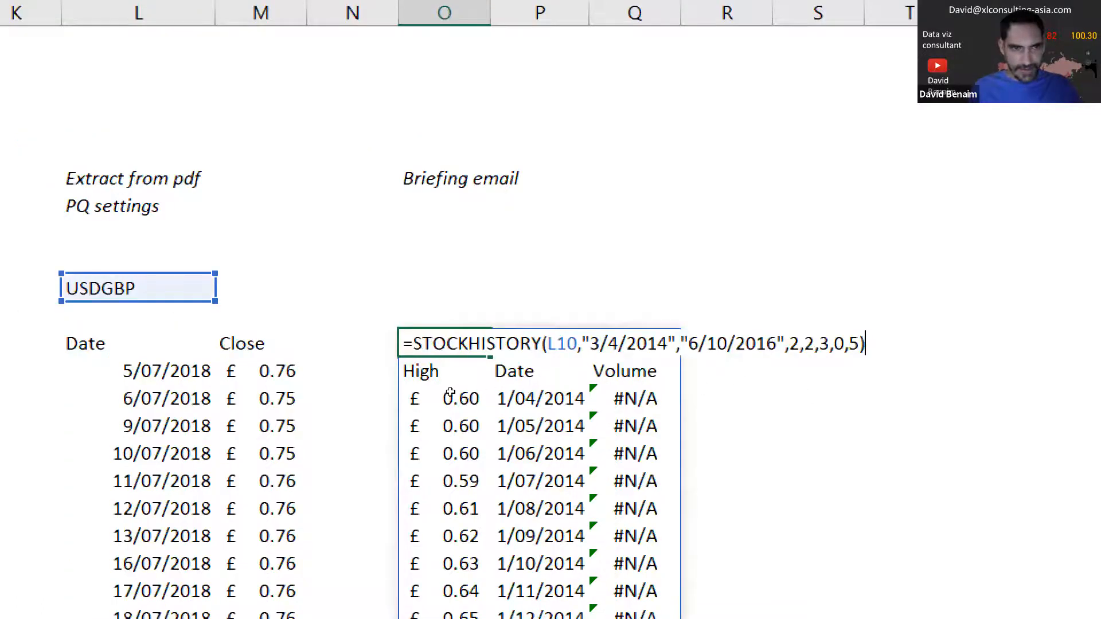
drag(215, 289, 16, 305)
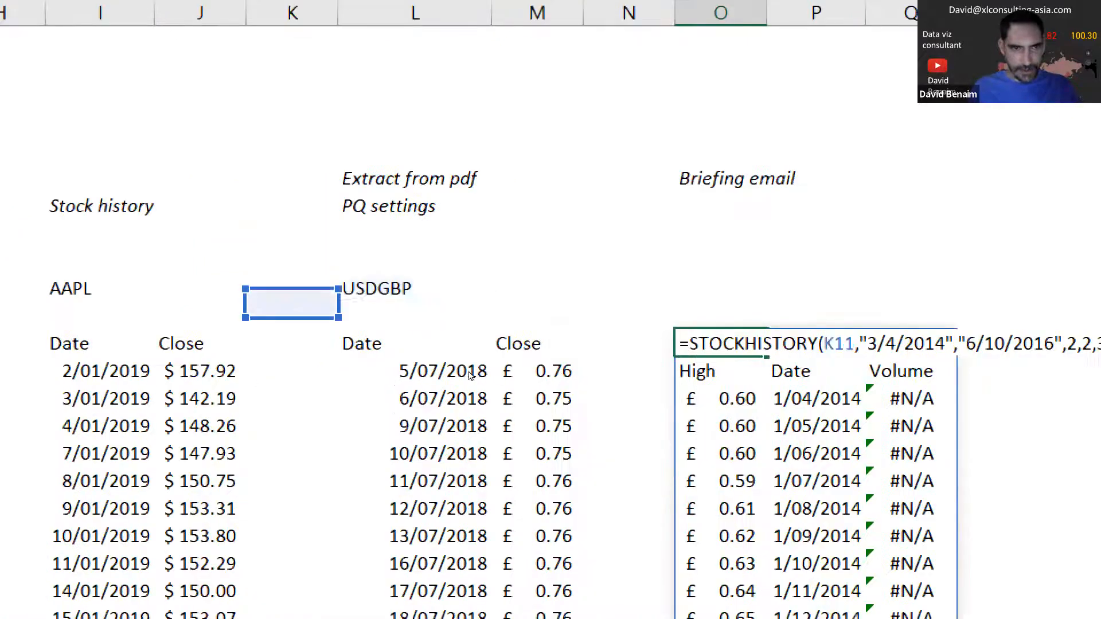
drag(292, 304, 101, 290)
key(Return)
key(Right)
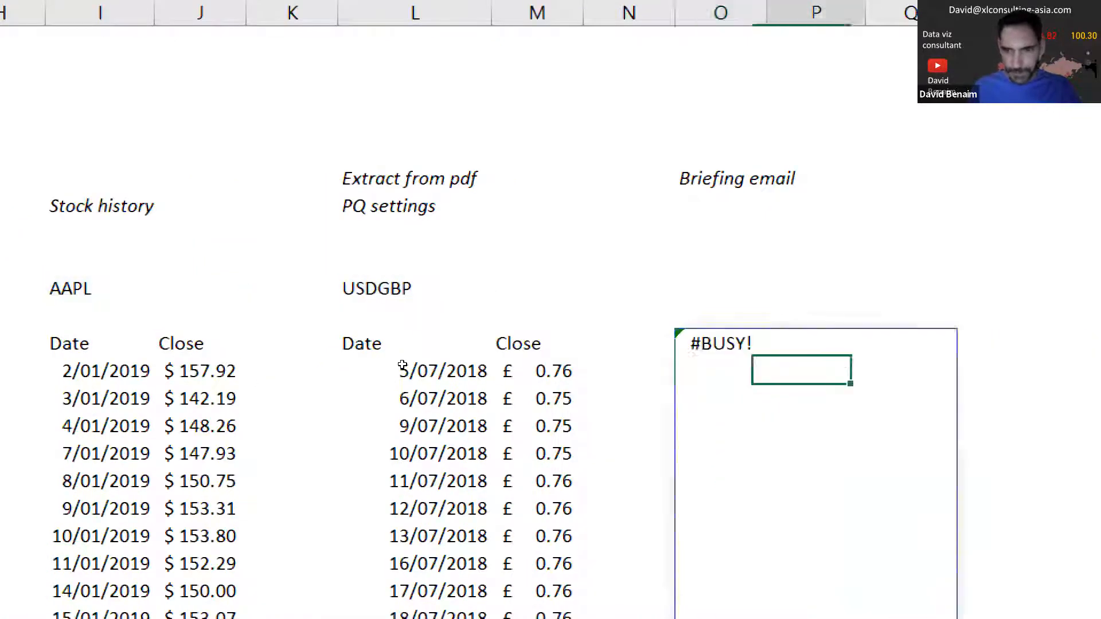
key(Right)
key(Up)
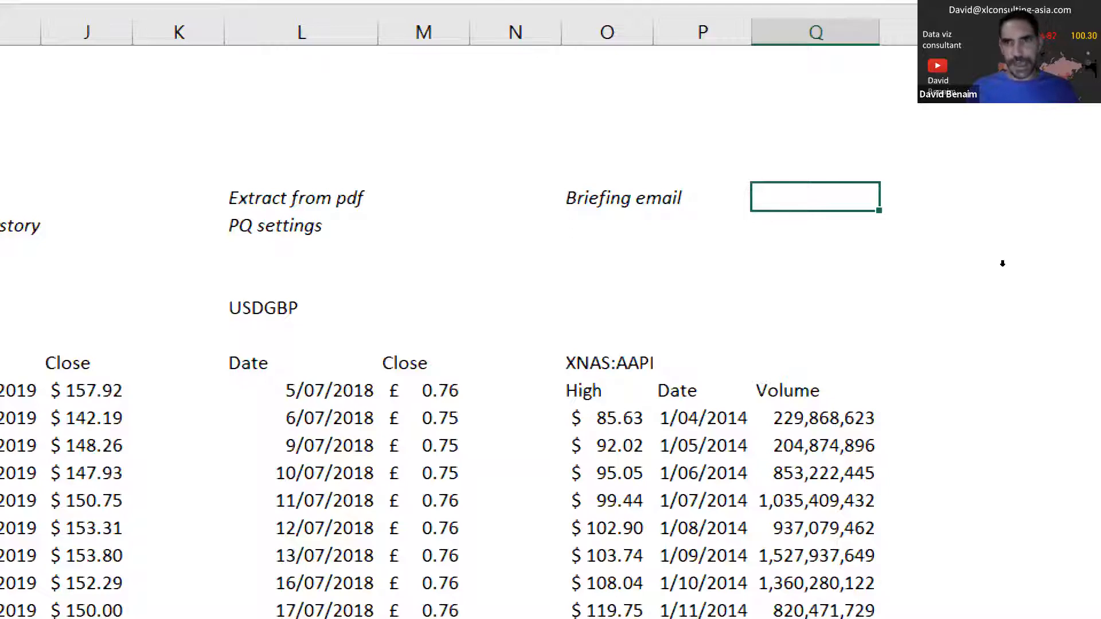
key(Up)
key(Up)
key(Up)
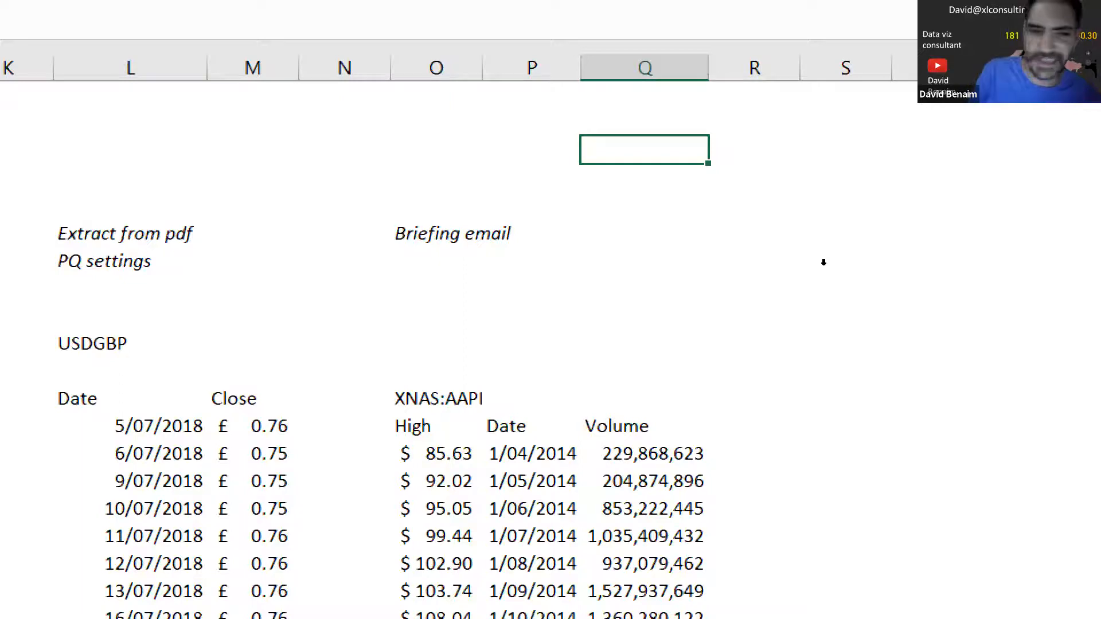
key(Down)
key(Down)
key(Down)
key(Left)
key(Left)
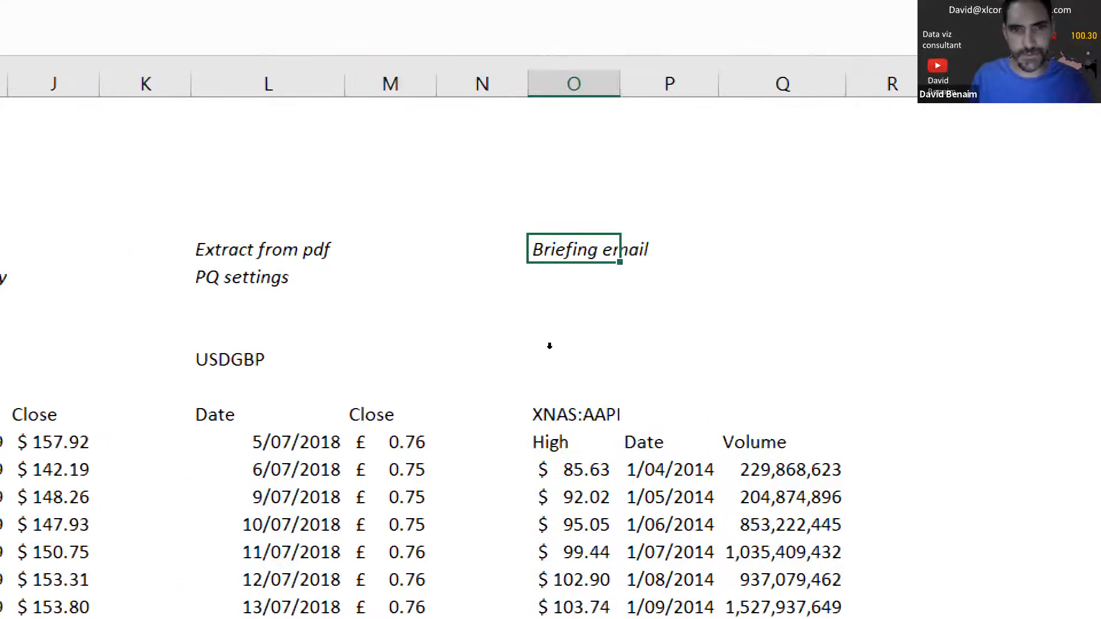
click(169, 330)
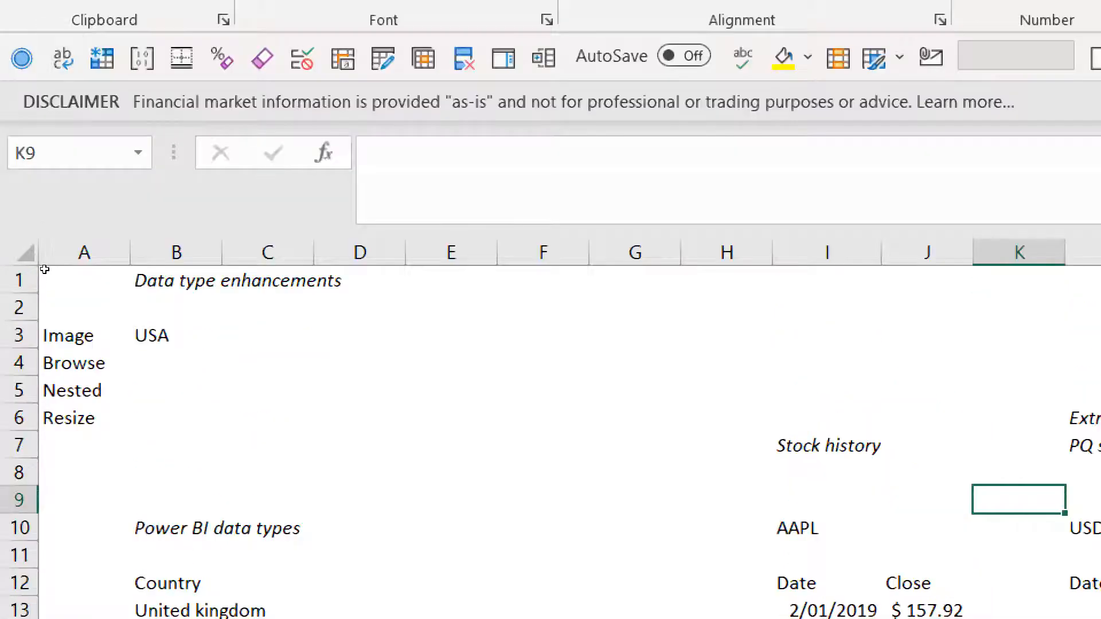
key(ctrl+Home)
key(Right)
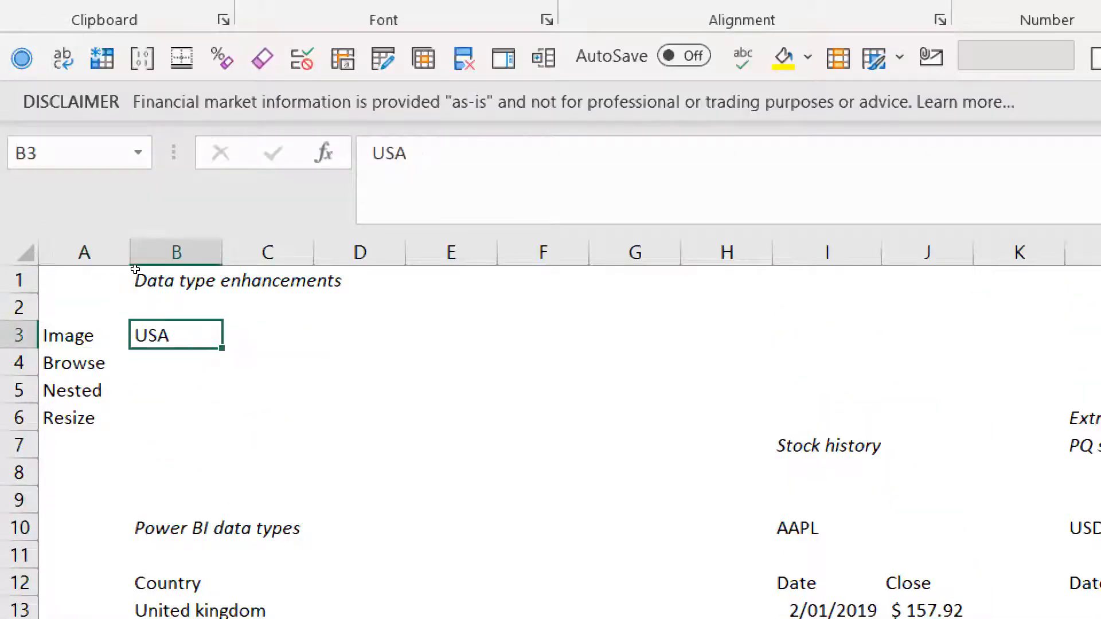
key(Right)
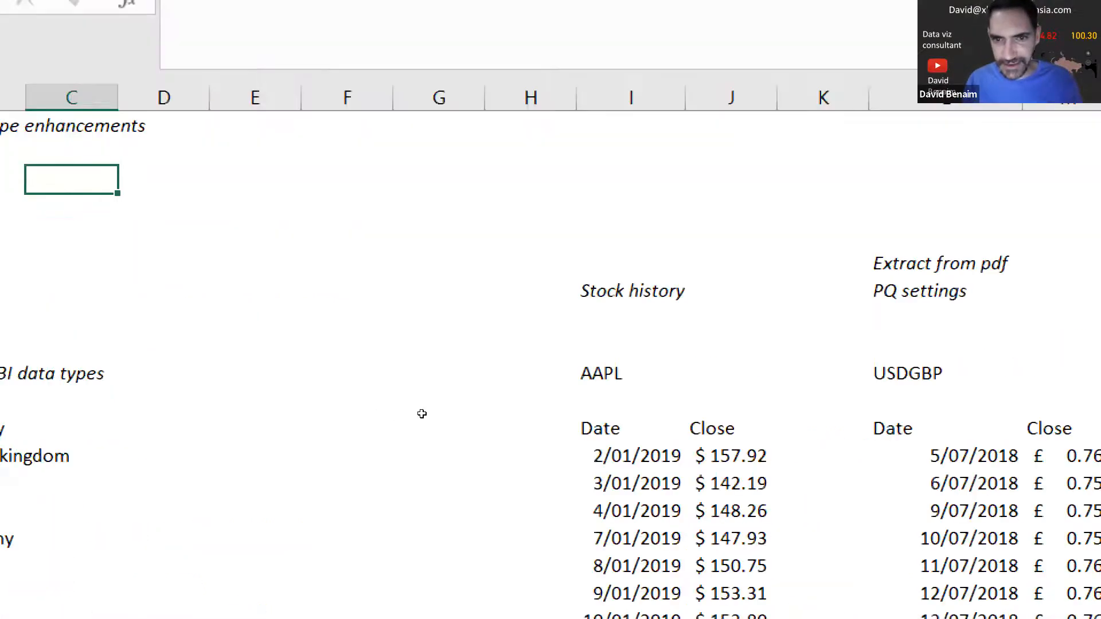
Step: Review the AAPL STOCKHISTORY formula in cell I12, leaving the formula as it is
click(827, 583)
key(F2)
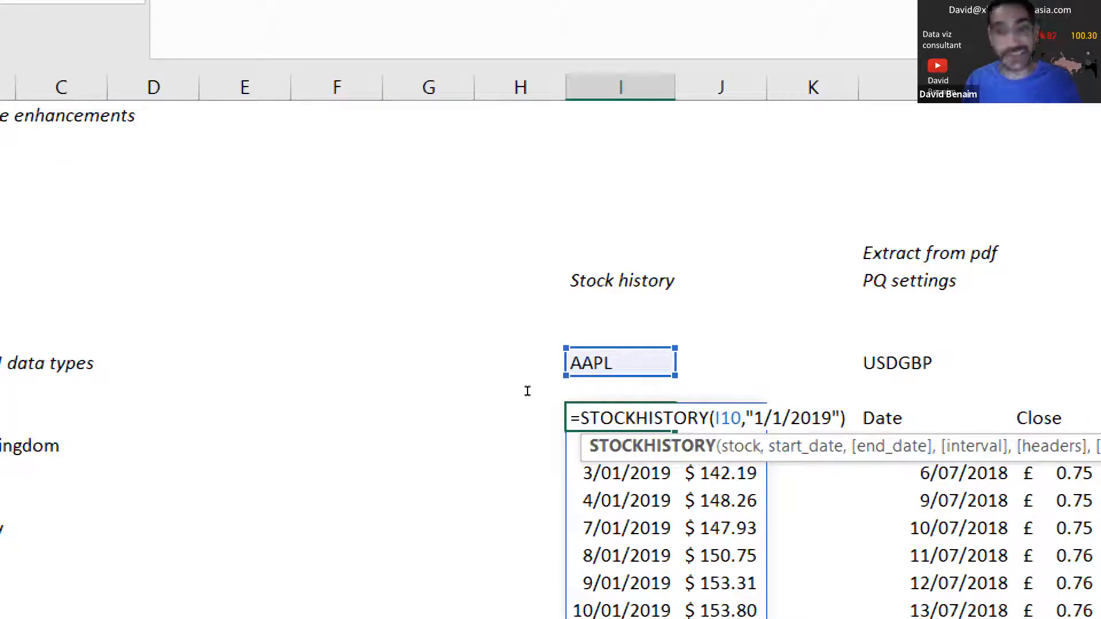
key(End)
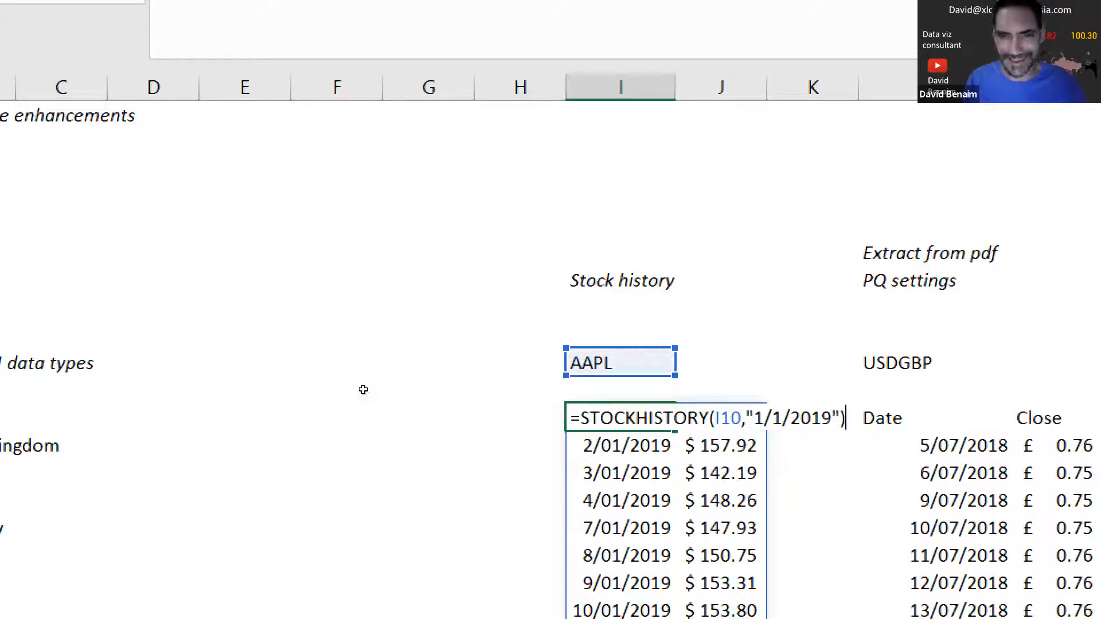
key(Escape)
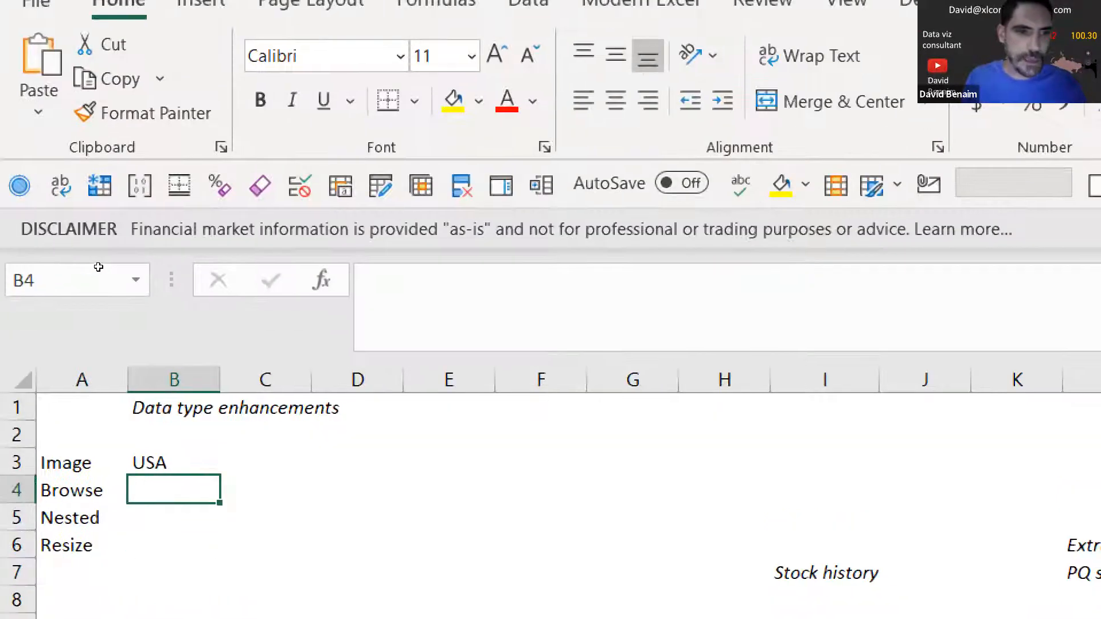
Step: Copy the text USA from cell B3 into cell S3
key(Up)
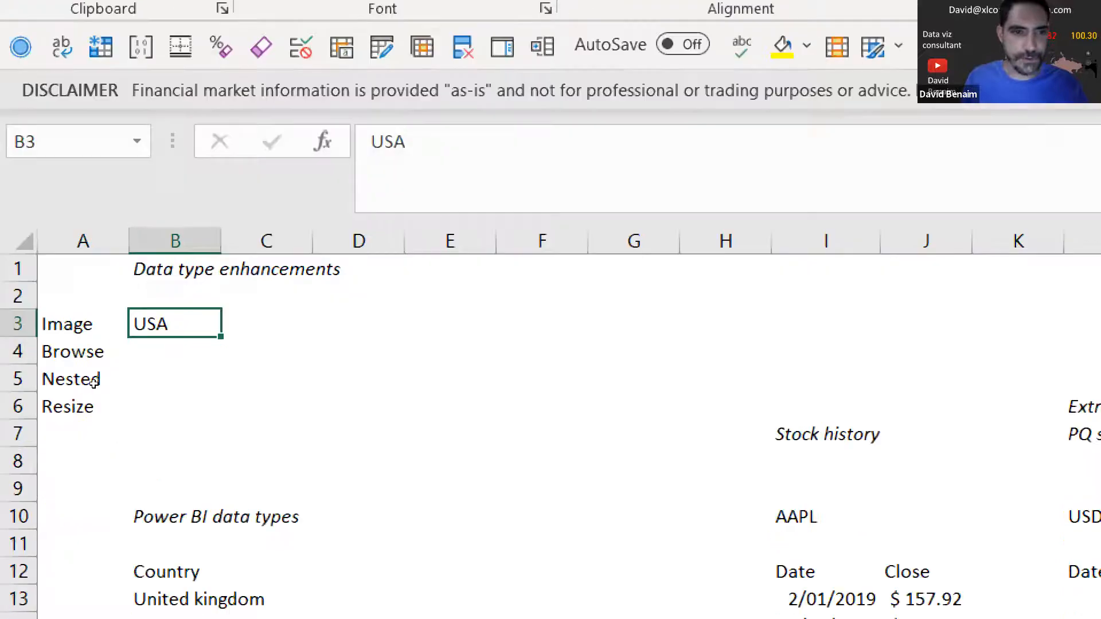
key(ctrl+c)
drag(952, 343, 904, 271)
click(921, 225)
key(ctrl+v)
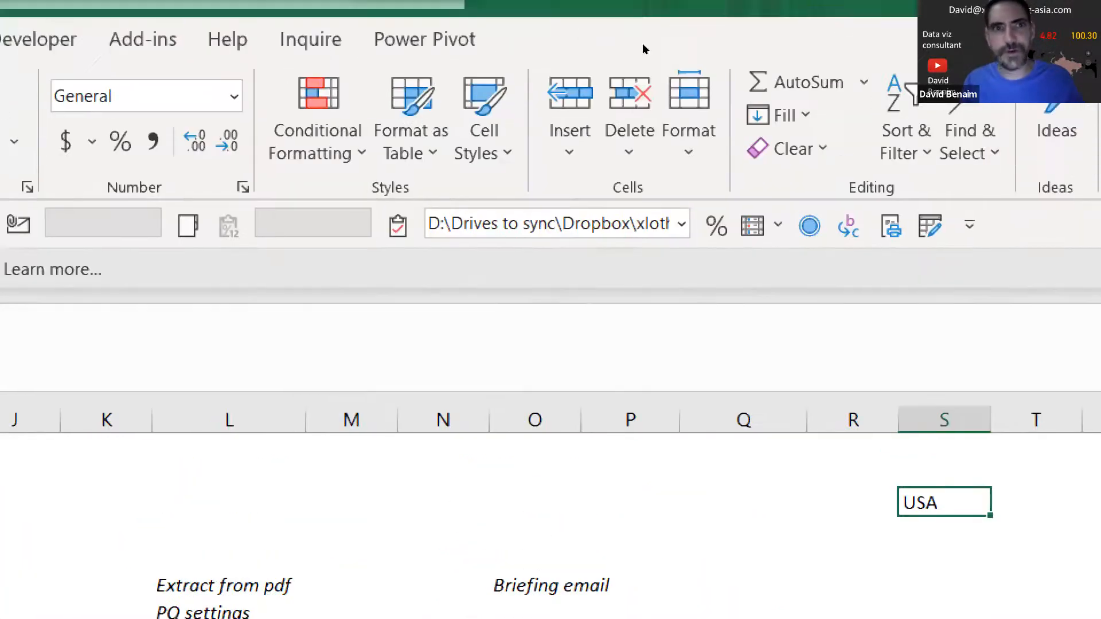
Step: Convert the USA text in cell S3 to the Geography data type and match it to the United States
scroll(365, 40, down, 1)
scroll(354, 38, up, 2)
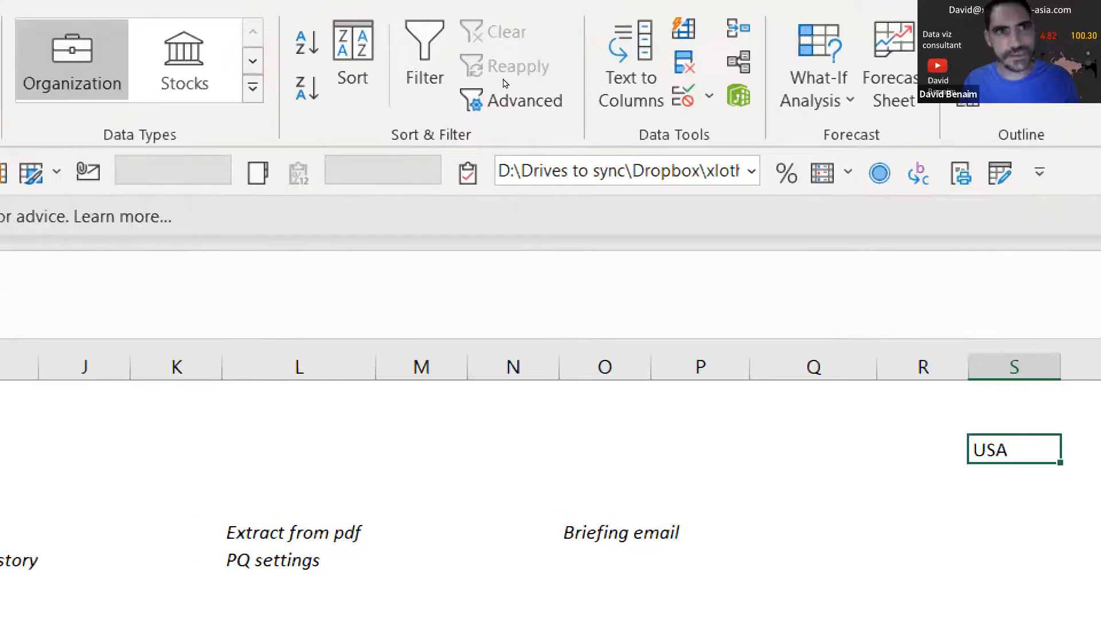
click(252, 88)
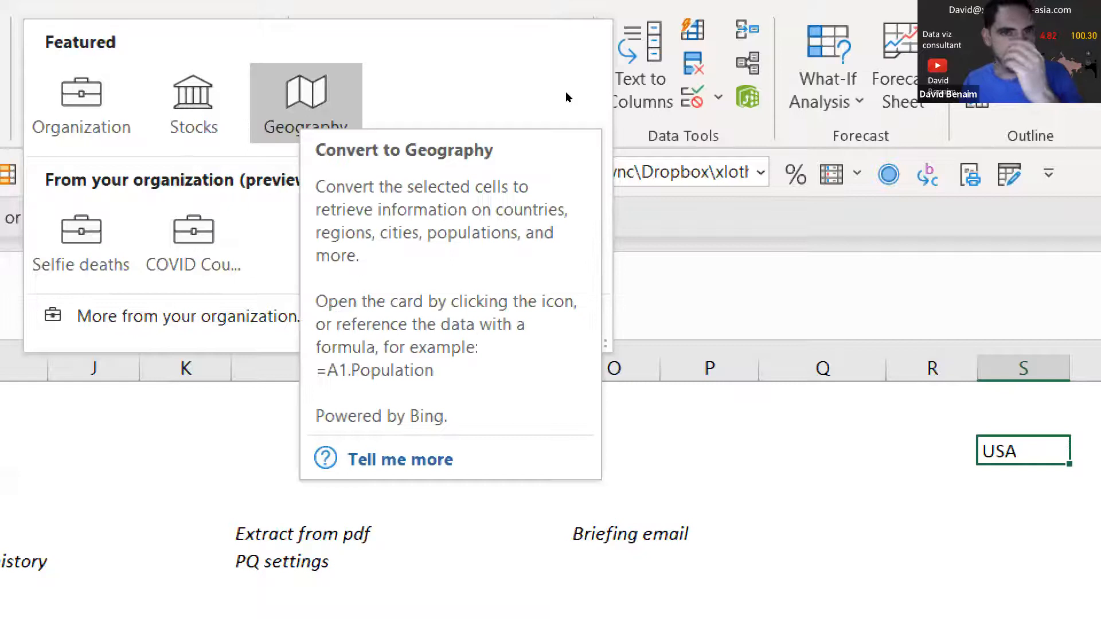
click(307, 103)
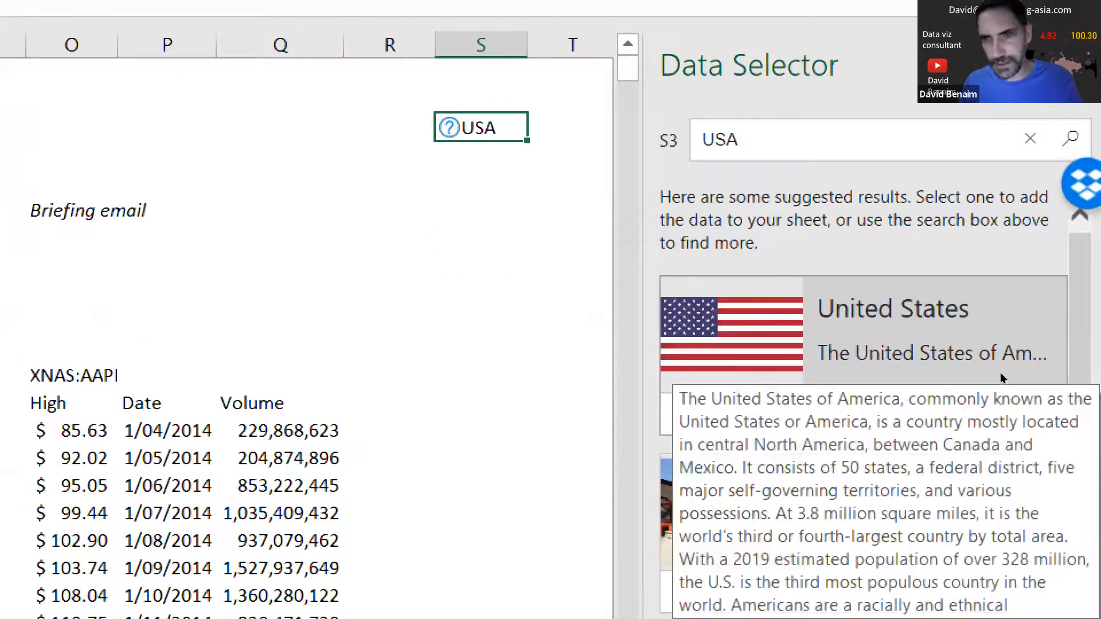
click(1001, 383)
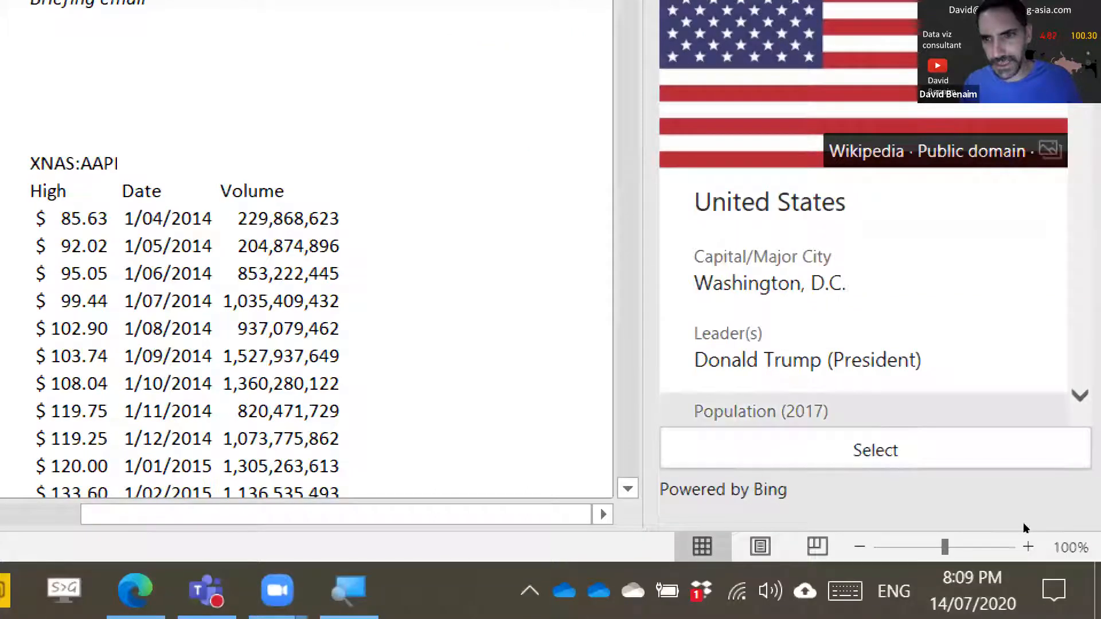
click(979, 451)
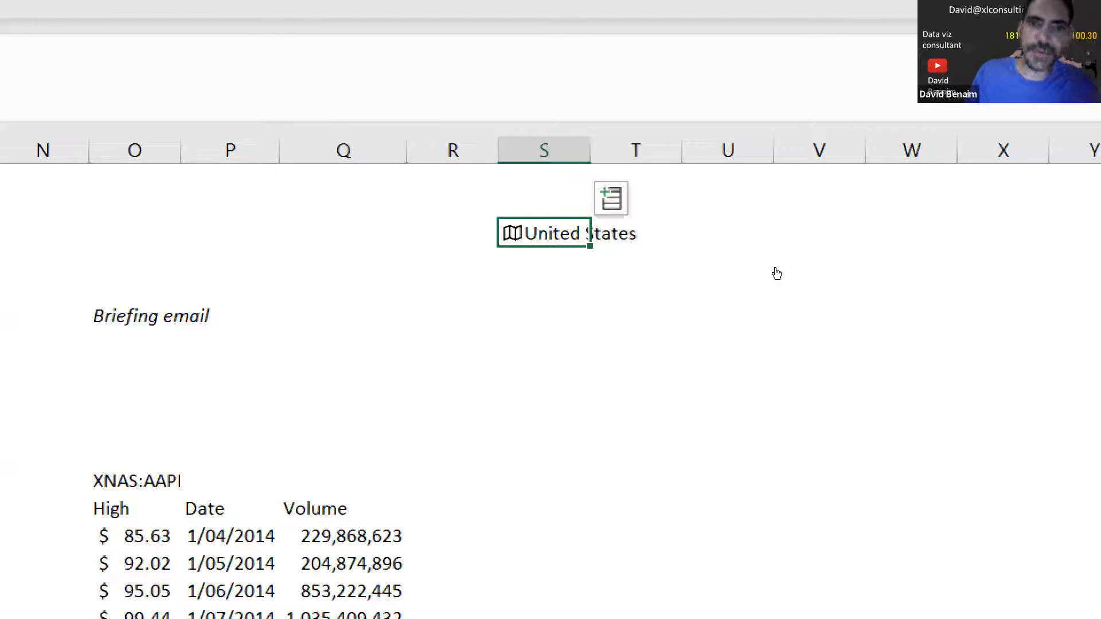
Step: Open the data card for the United States in S3 and look through its fields
click(513, 234)
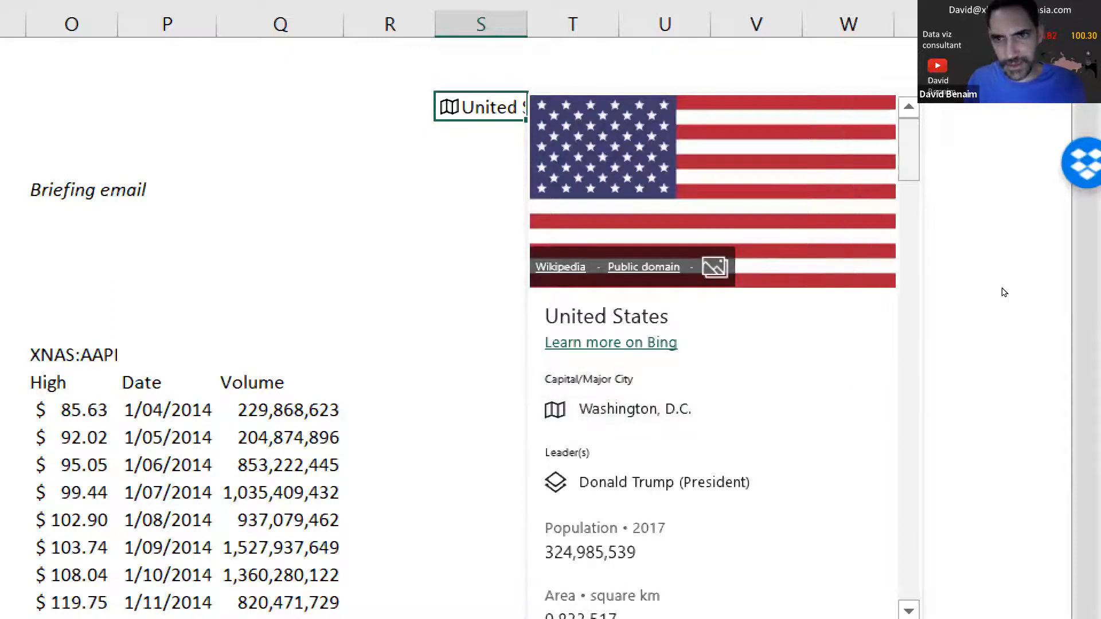
scroll(1002, 294, down, 4)
scroll(1005, 310, down, 5)
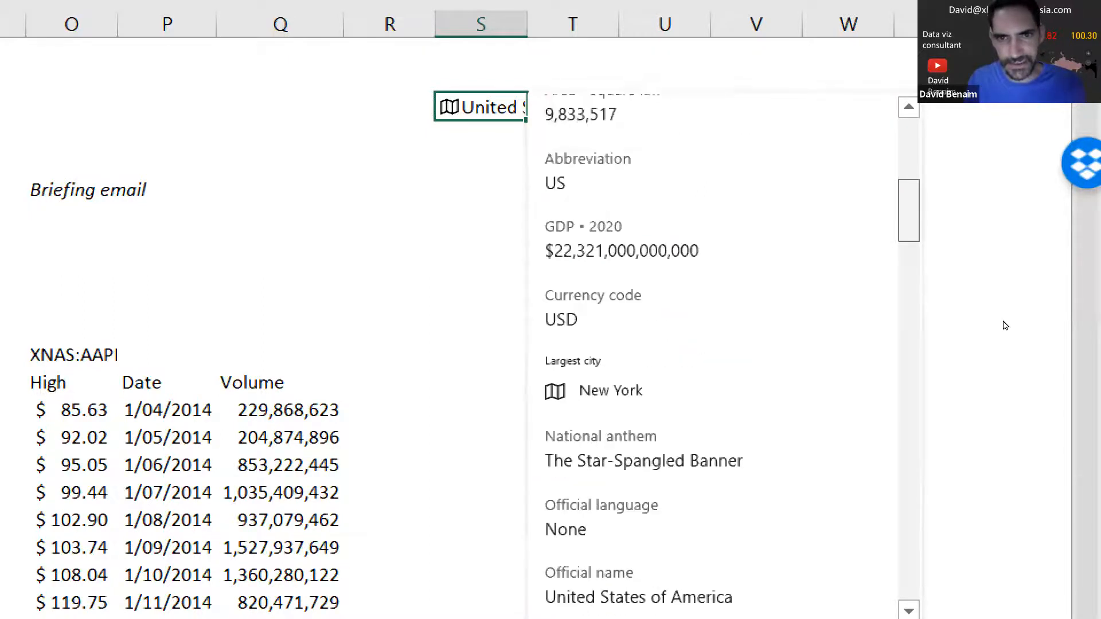
scroll(1004, 334, down, 6)
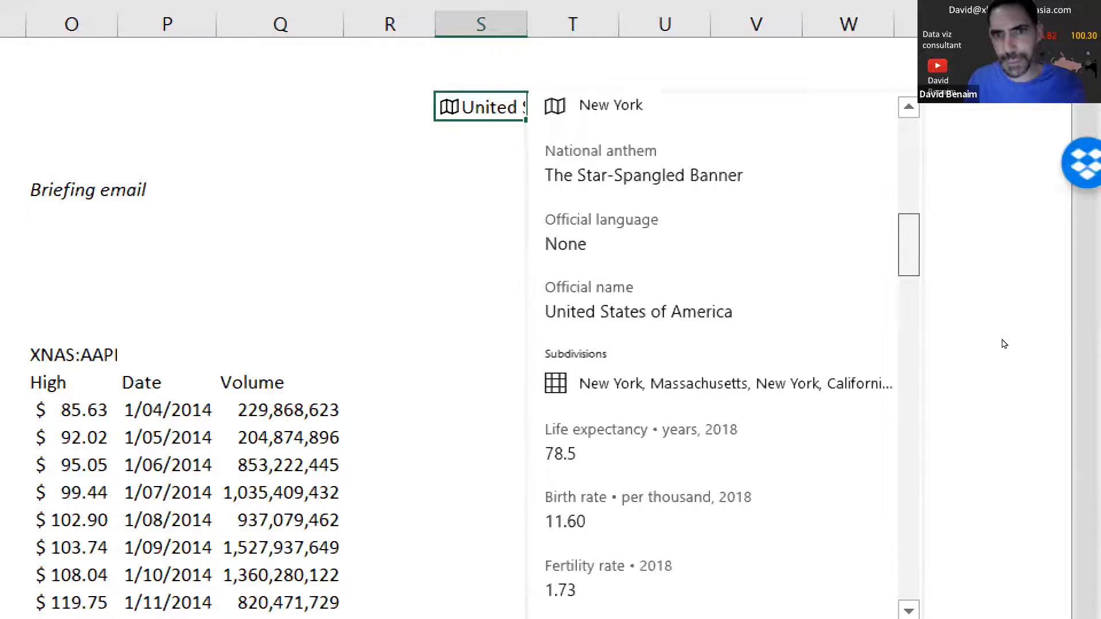
scroll(1004, 360, down, 2)
scroll(1004, 333, up, 12)
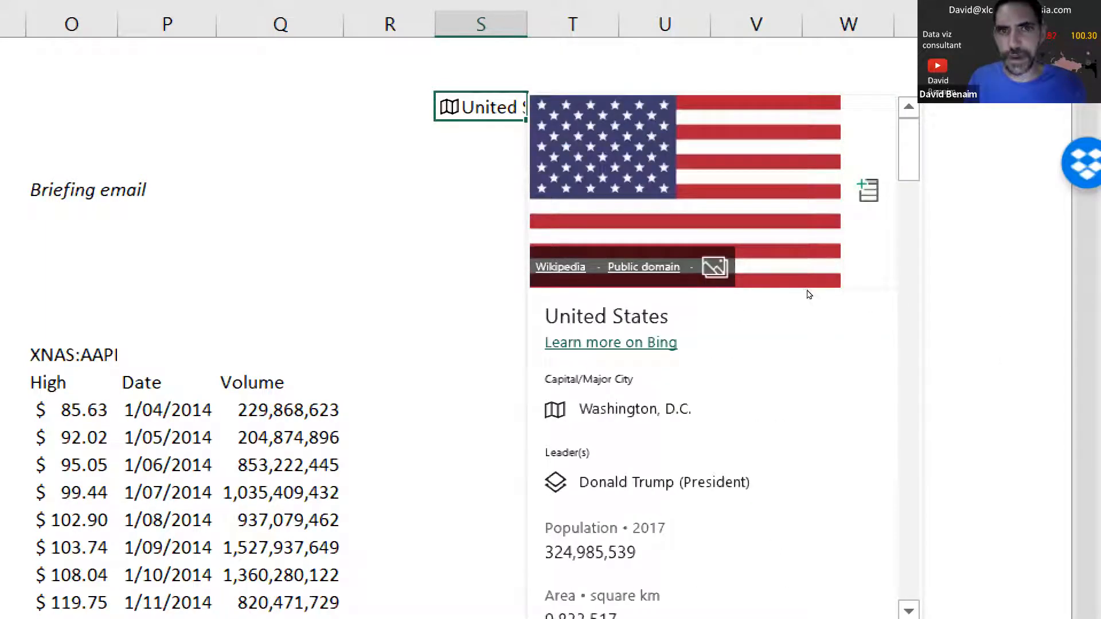
Step: Extract the card's Image field into cell T3 and view the formula behind the flag without changing it
click(988, 317)
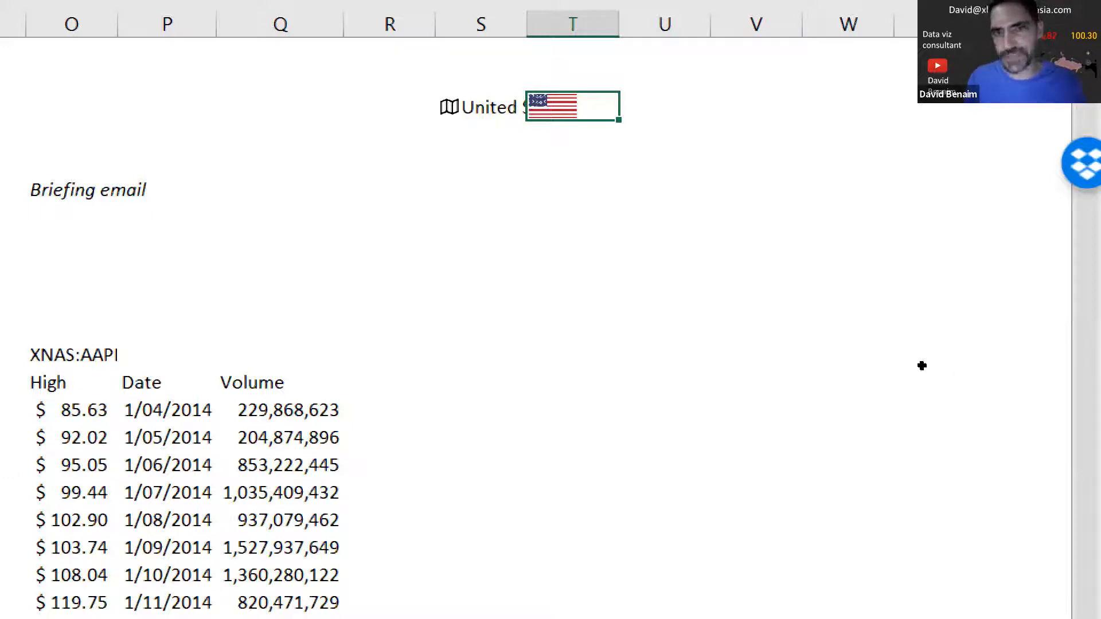
key(F2)
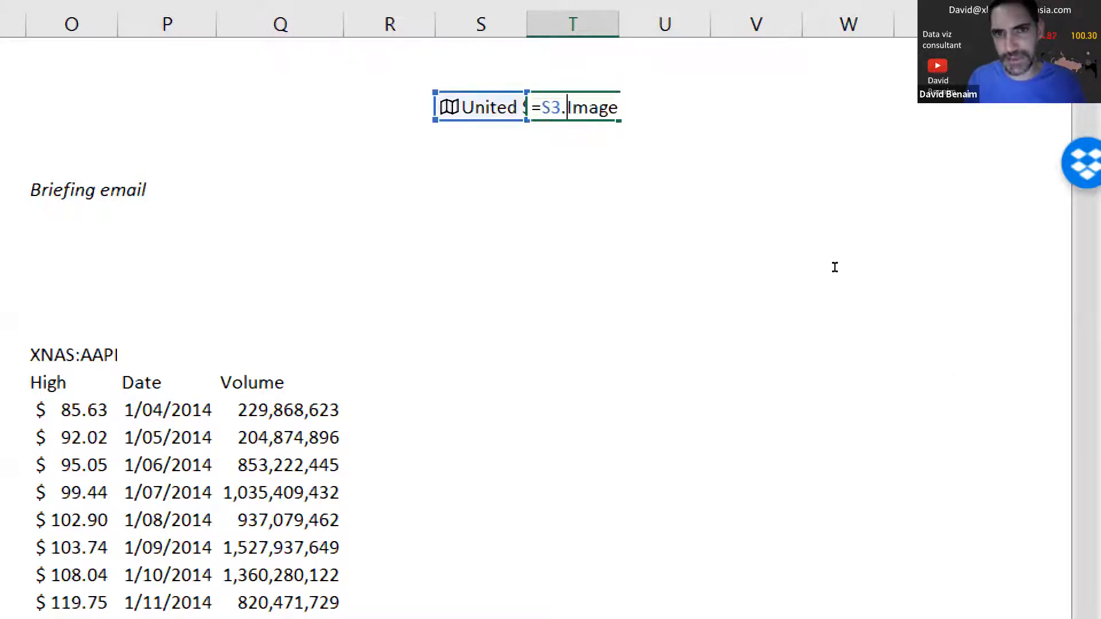
key(Escape)
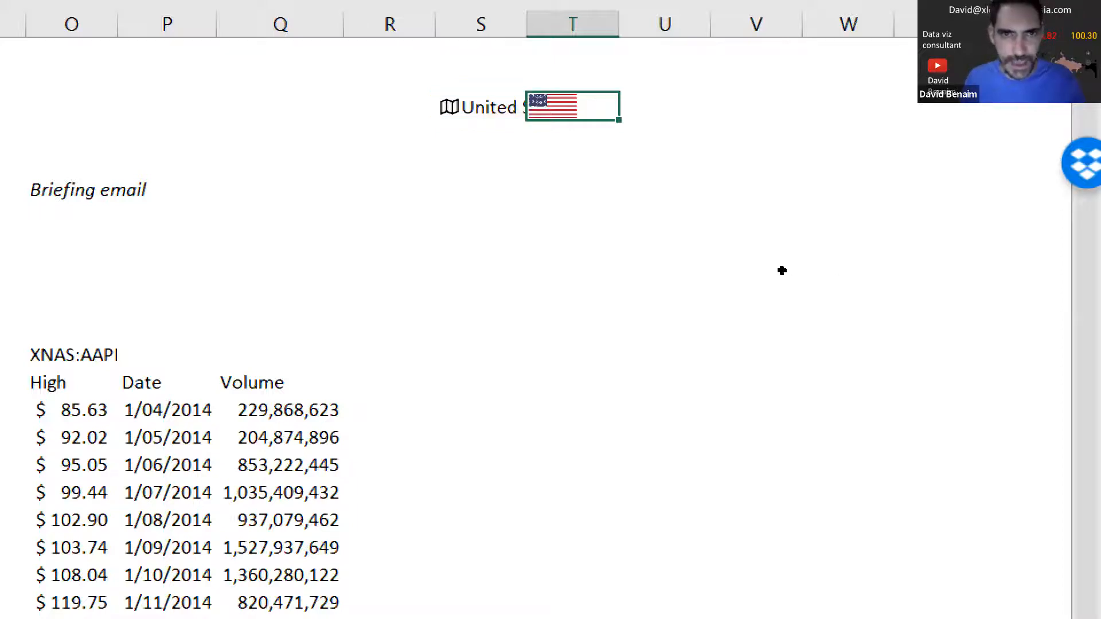
Step: Reopen the data card of cell S3 and open its Subdivisions list
key(Left)
key(ctrl+shift+F5)
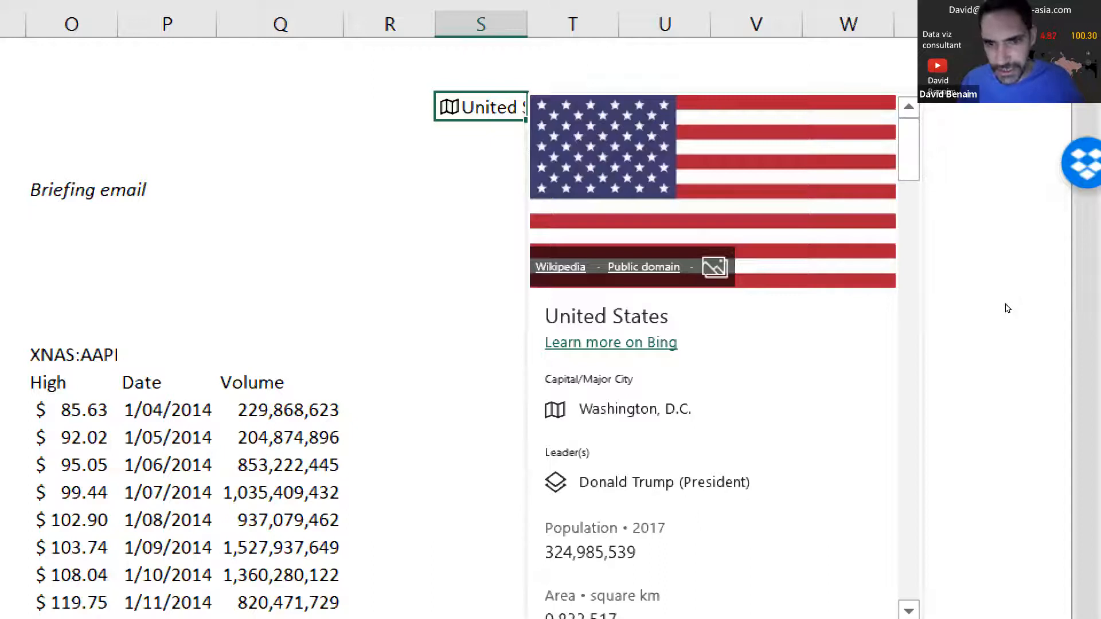
scroll(910, 511, down, 4)
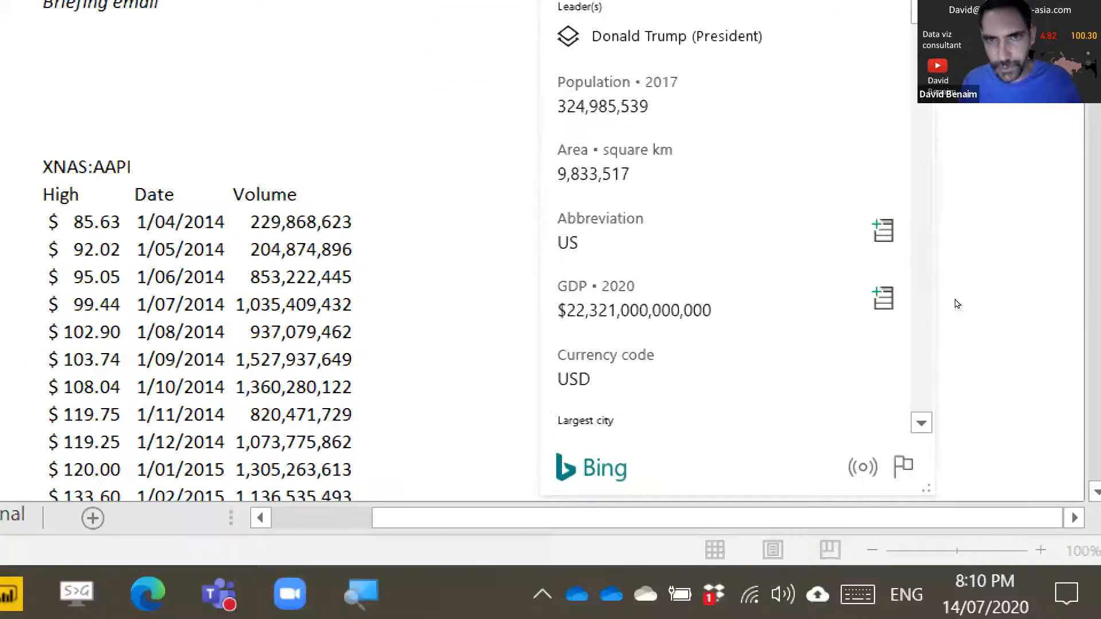
scroll(1007, 282, down, 5)
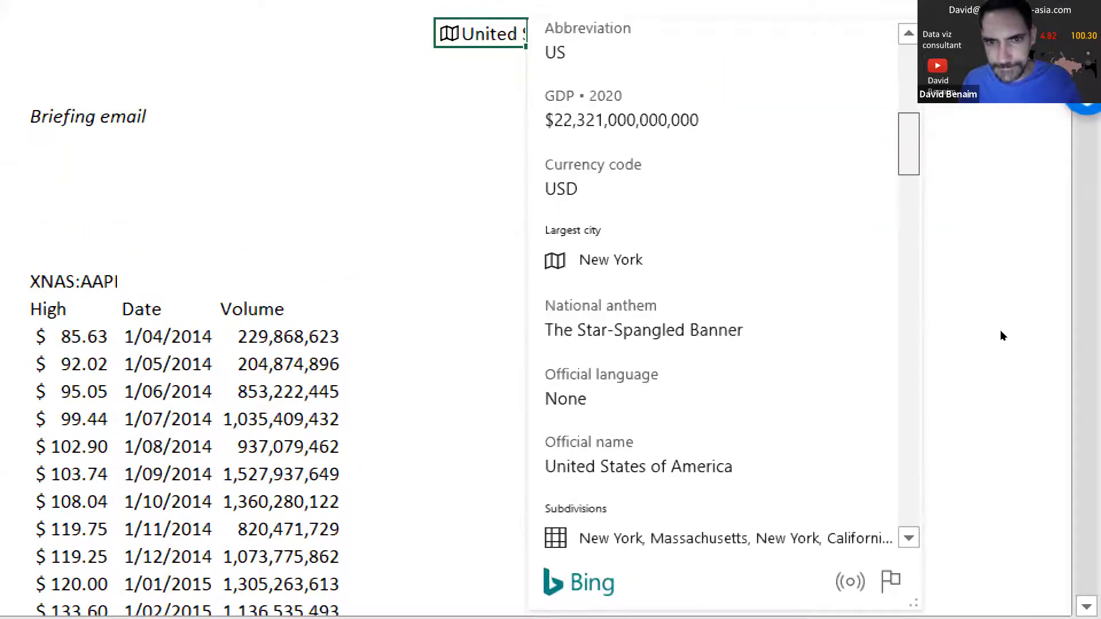
scroll(867, 167, down, 1)
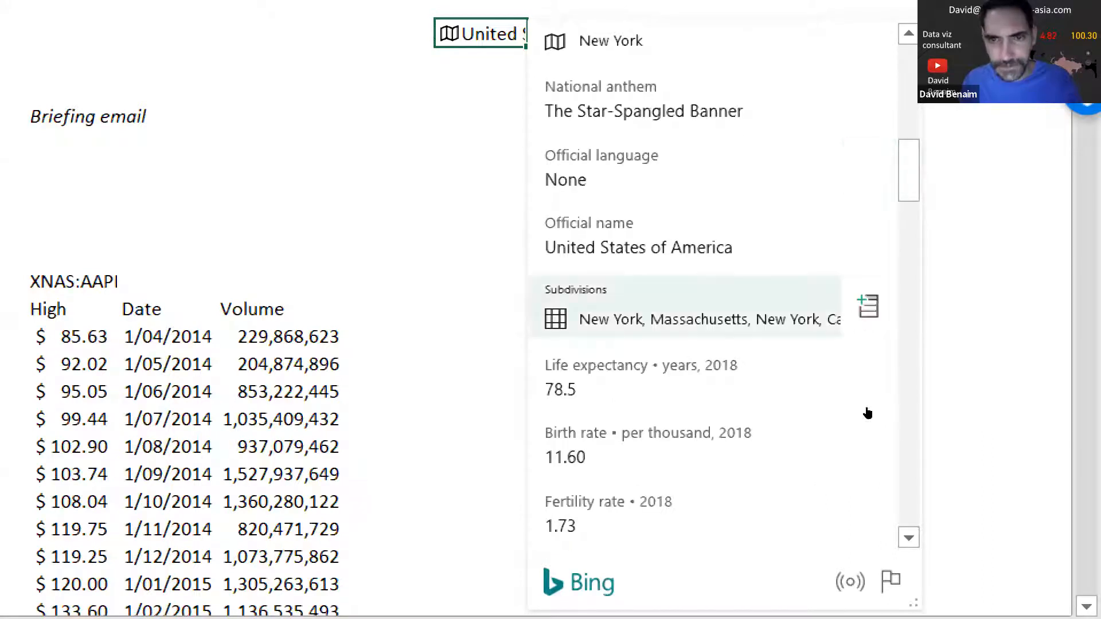
click(868, 307)
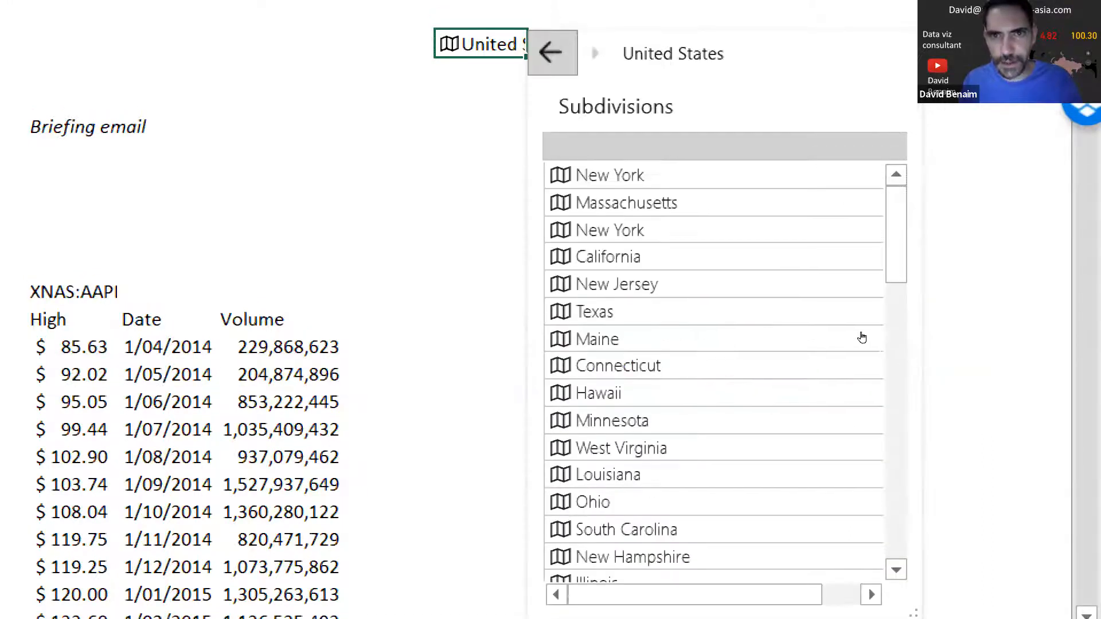
Step: Examine the New York entry's card from the Subdivisions list and return to the United States card
click(862, 338)
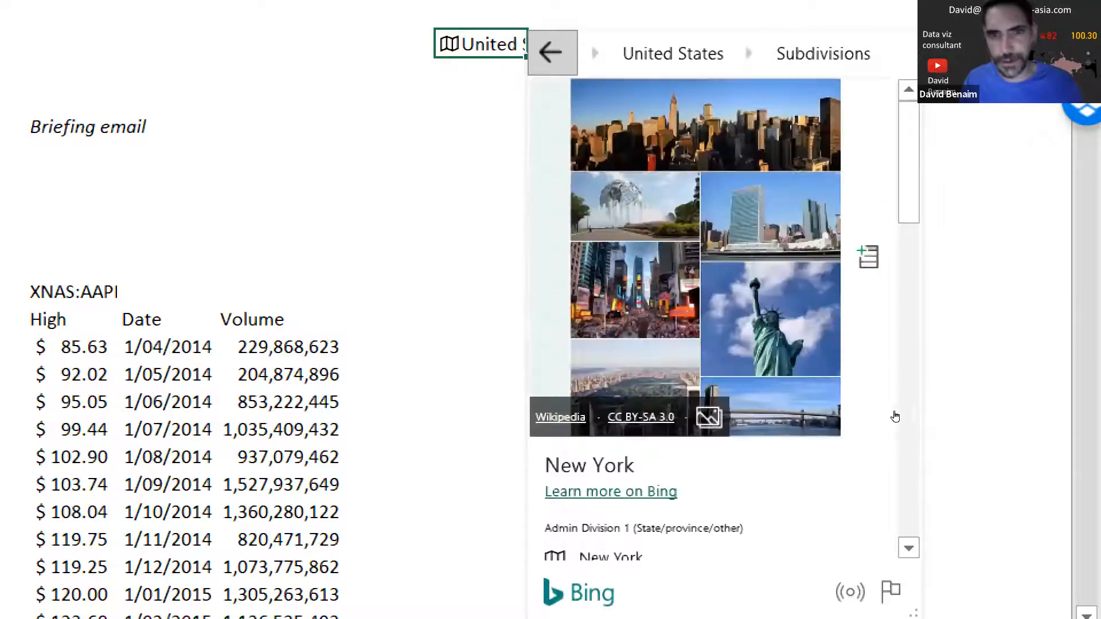
scroll(900, 522, down, 5)
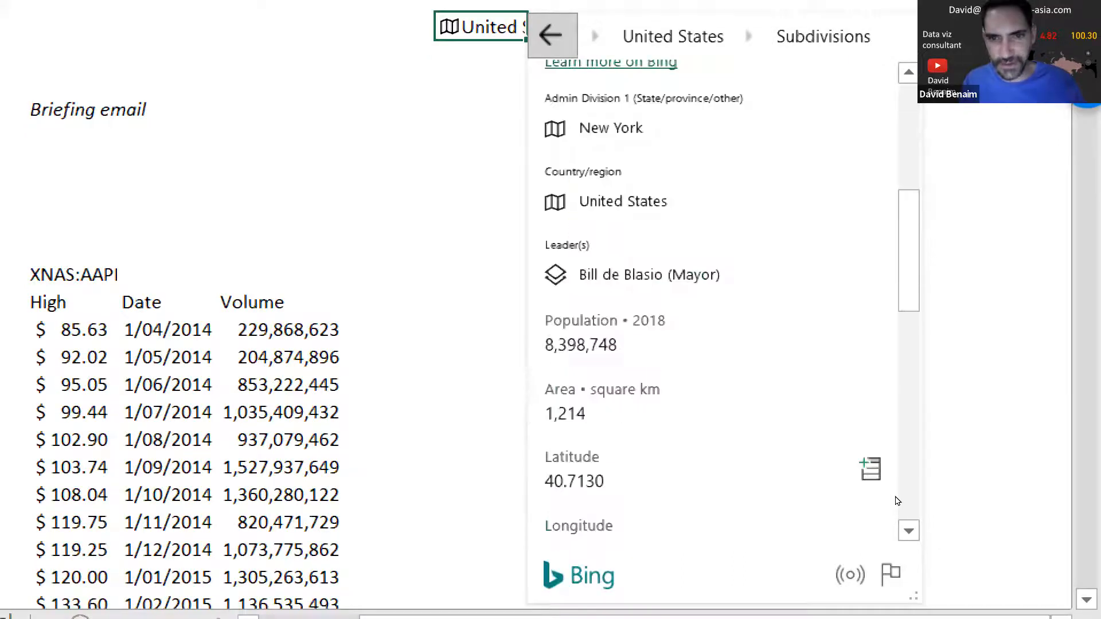
scroll(897, 501, down, 5)
scroll(861, 378, up, 10)
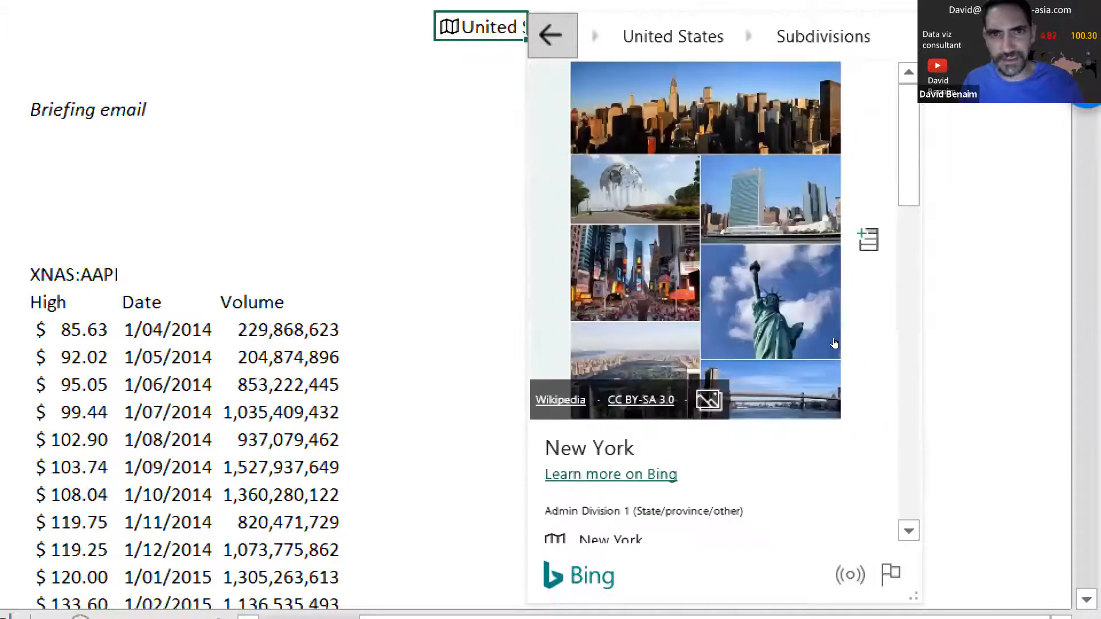
key(BackSpace)
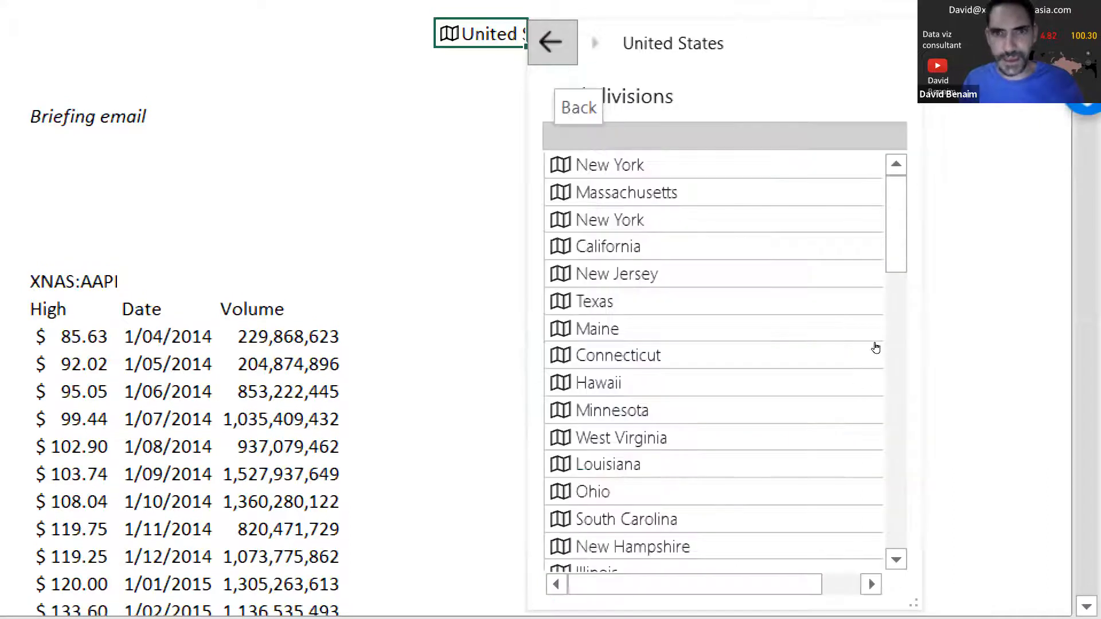
key(BackSpace)
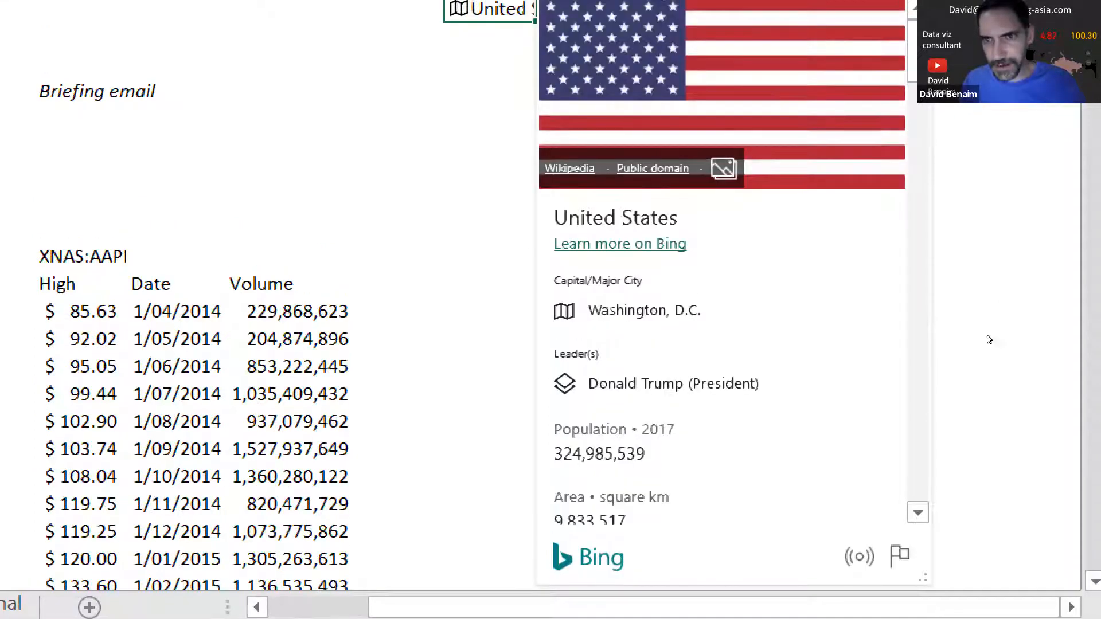
Step: Extract the Subdivisions field of the United States card into the sheet at cell U3 and select that cell
scroll(927, 427, down, 6)
scroll(927, 430, down, 5)
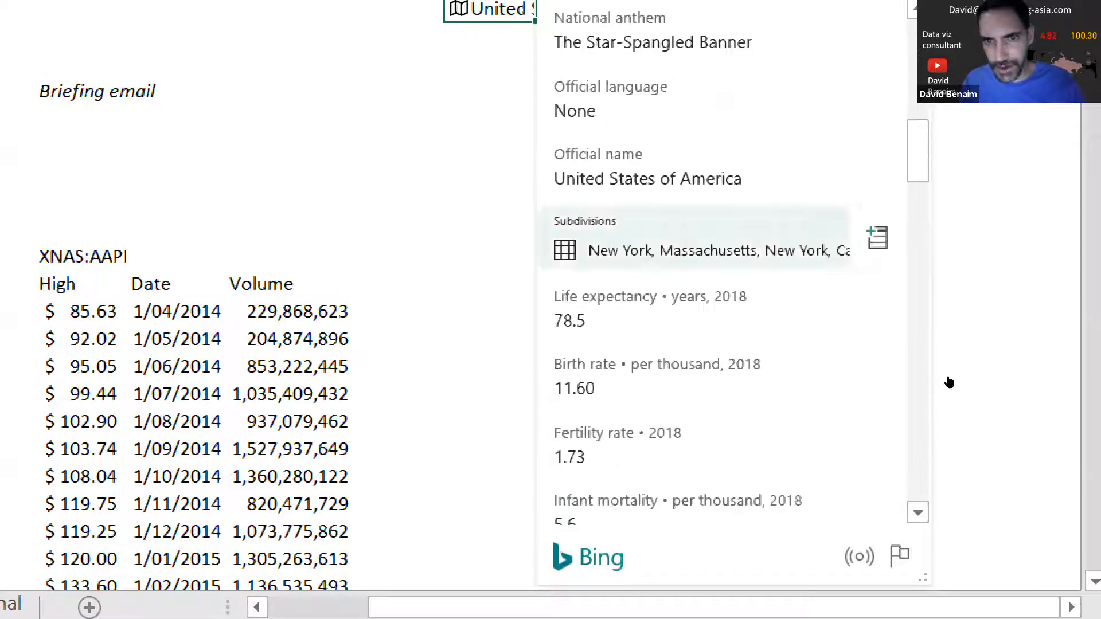
key(Escape)
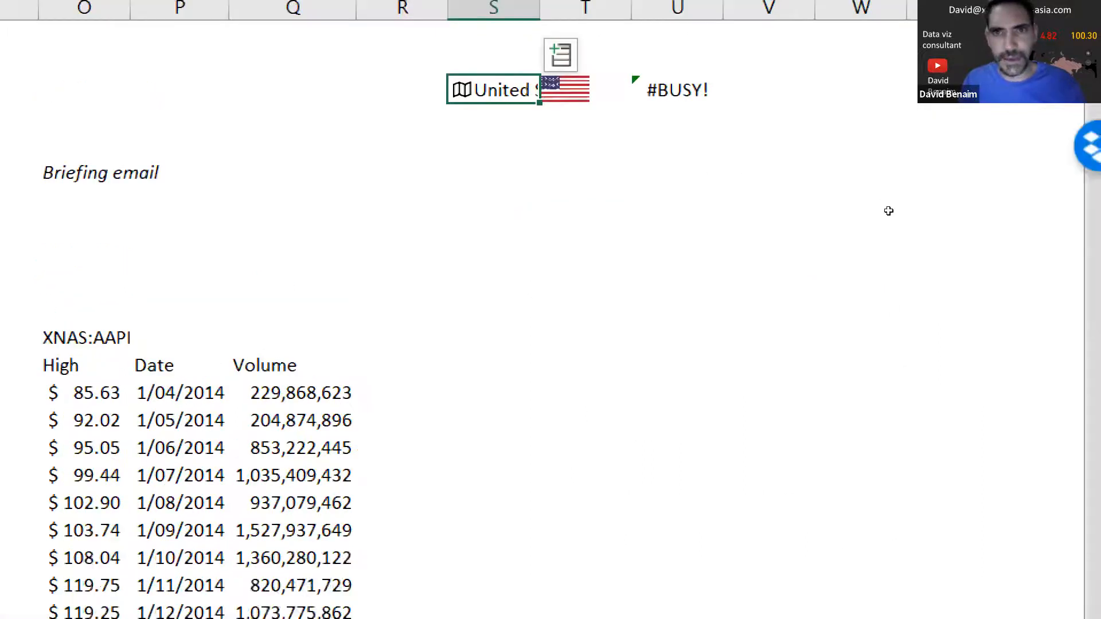
key(Right)
key(Right)
key(Up)
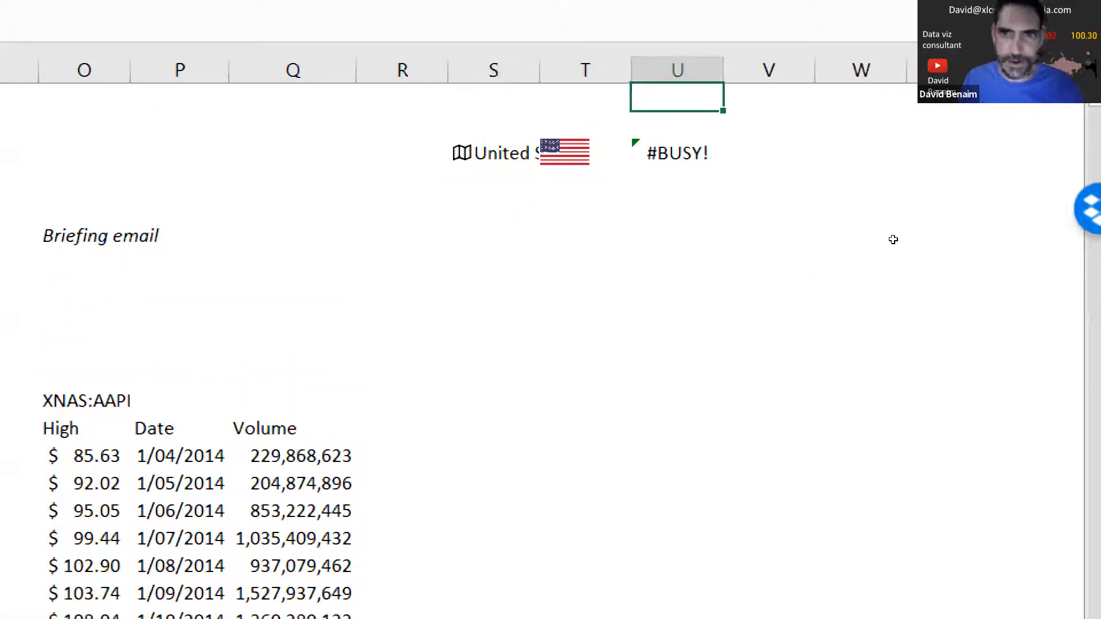
key(Down)
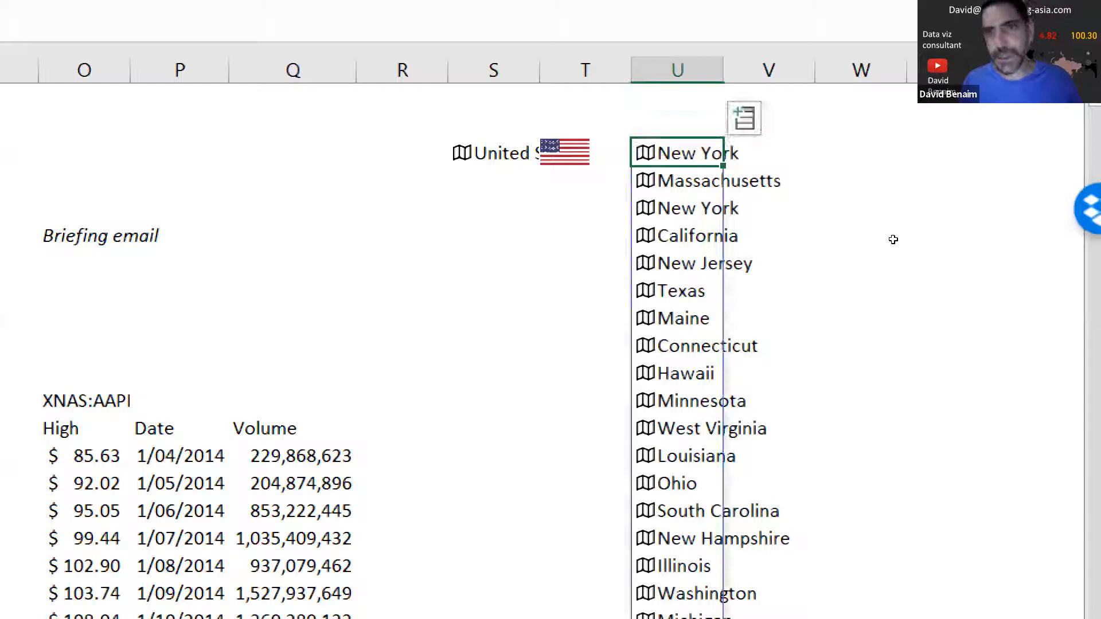
Step: Select the whole list of subdivisions in column U and add their Area field in column V
key(shift+Down)
key(shift+Down)
key(shift+Down)
key(shift+Down)
key(shift+Down)
key(shift+Down)
key(shift+Down)
key(shift+Down)
key(shift+Down)
key(shift+Down)
key(shift+Down)
key(shift+Down)
key(shift+Down)
key(shift+Down)
key(shift+Down)
key(shift+Down)
key(shift+Down)
key(shift+Down)
key(shift+Down)
key(shift+Down)
key(shift+Down)
key(shift+Down)
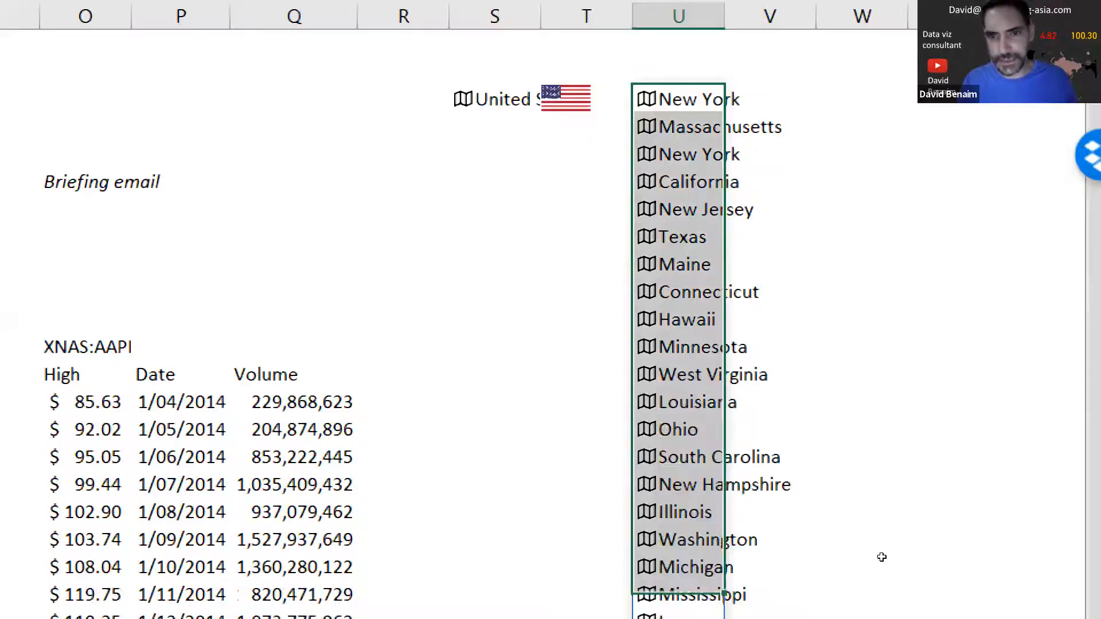
key(shift+Down)
key(shift+Down)
key(shift+Down)
key(shift+Down)
key(shift+Down)
key(shift+Down)
key(shift+Down)
key(shift+Down)
key(shift+Down)
key(shift+Down)
key(shift+Down)
key(shift+Down)
key(shift+Down)
key(shift+Down)
key(shift+Down)
key(shift+Down)
key(shift+Down)
key(shift+Down)
key(shift+Down)
key(shift+Down)
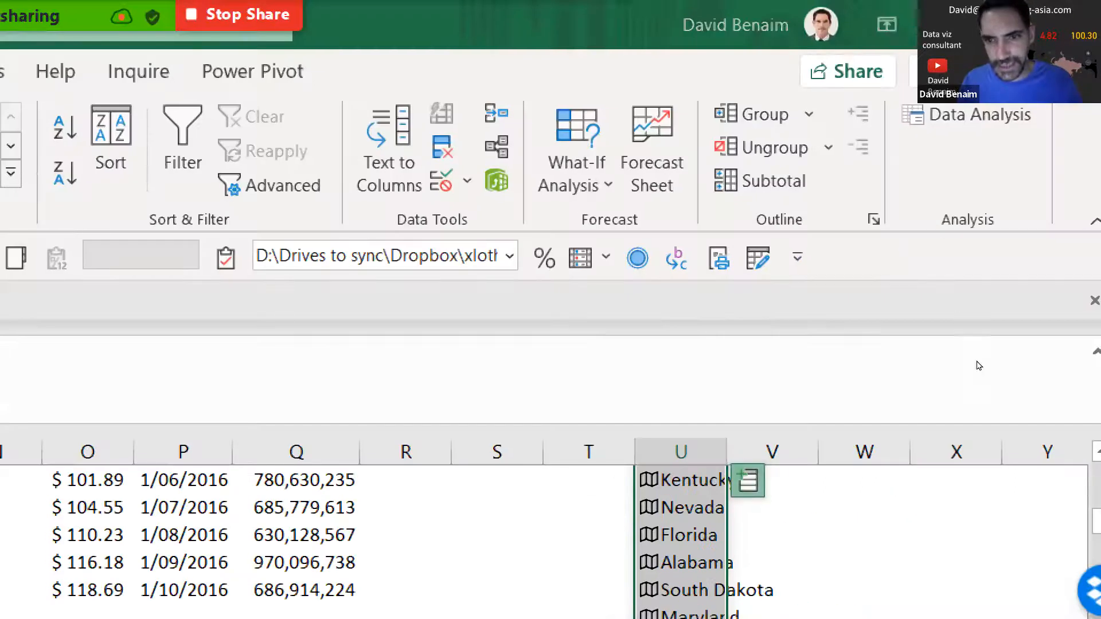
click(748, 481)
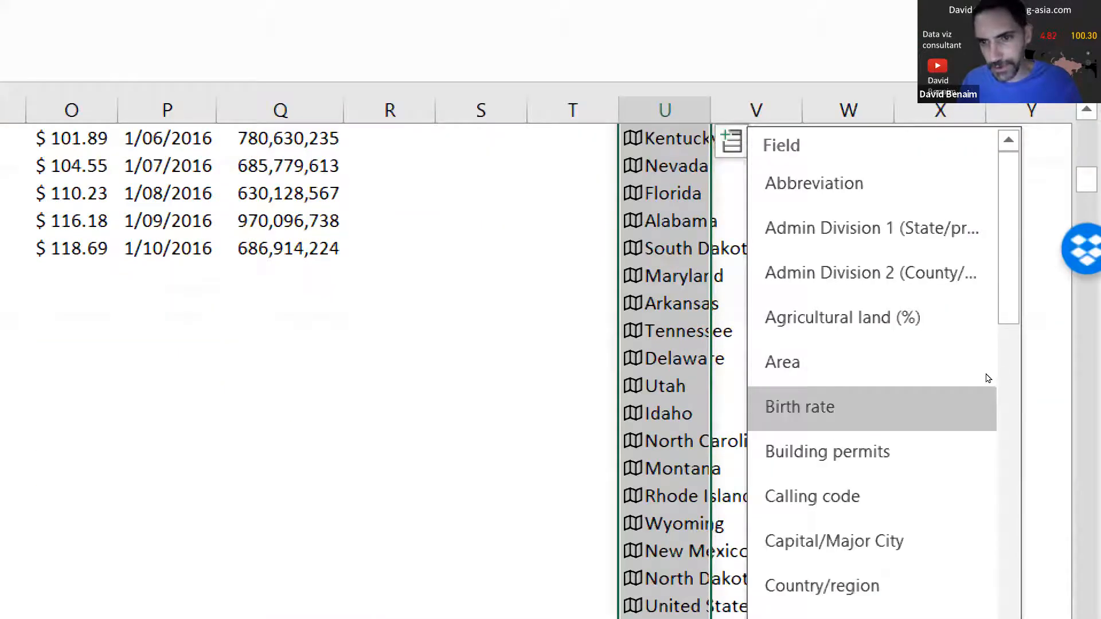
click(978, 362)
scroll(941, 287, up, 12)
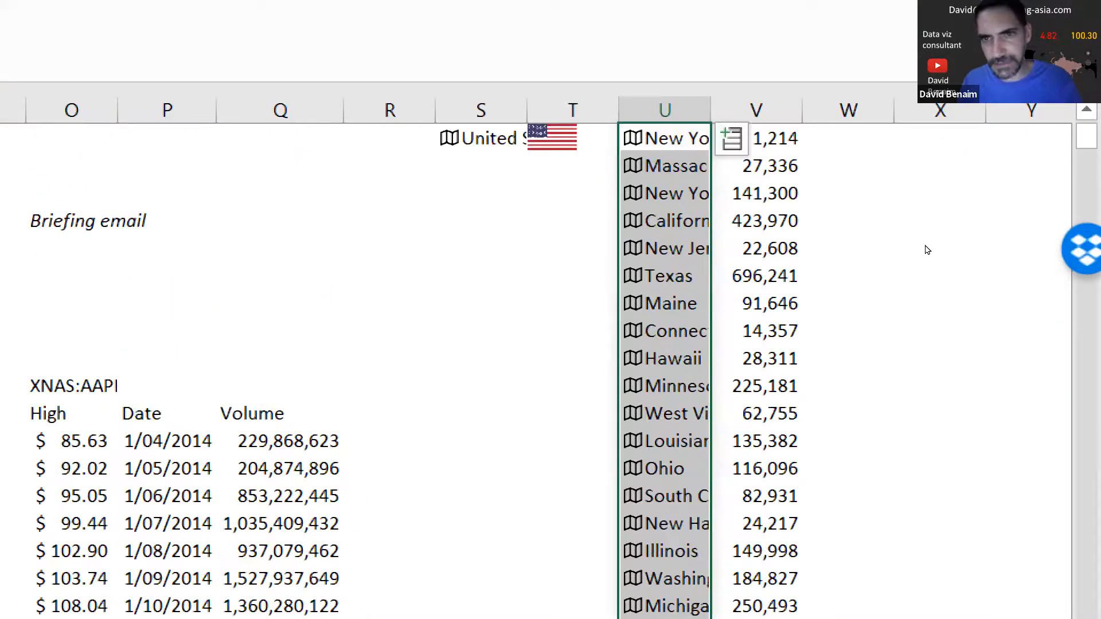
Step: Add the Birth rate field for the listed subdivisions in column W and check the values down to the last row
click(978, 390)
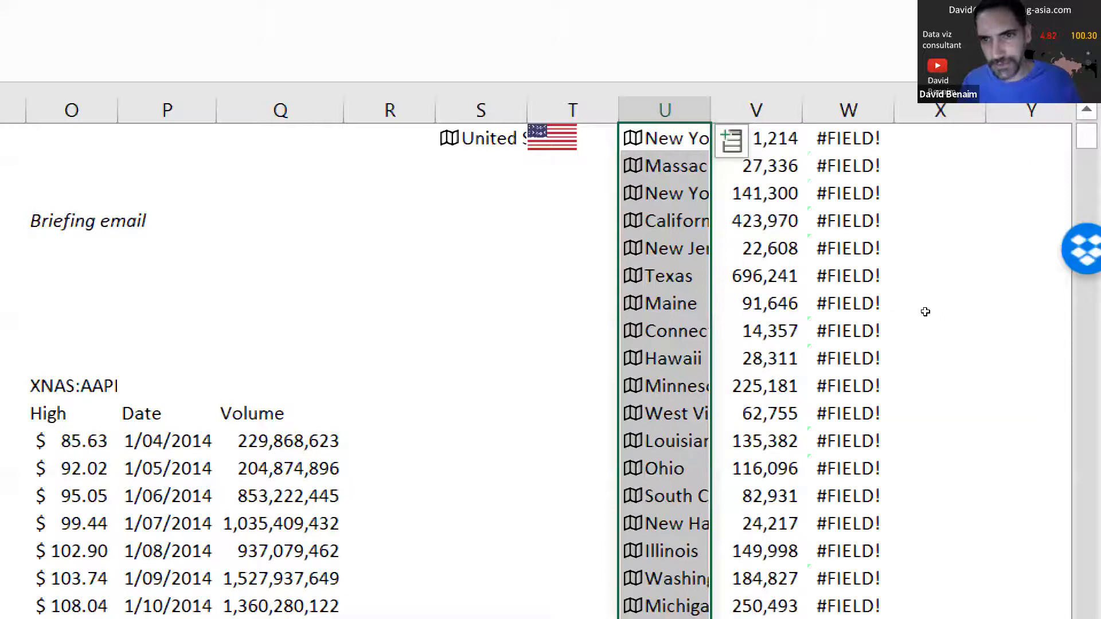
scroll(969, 338, down, 15)
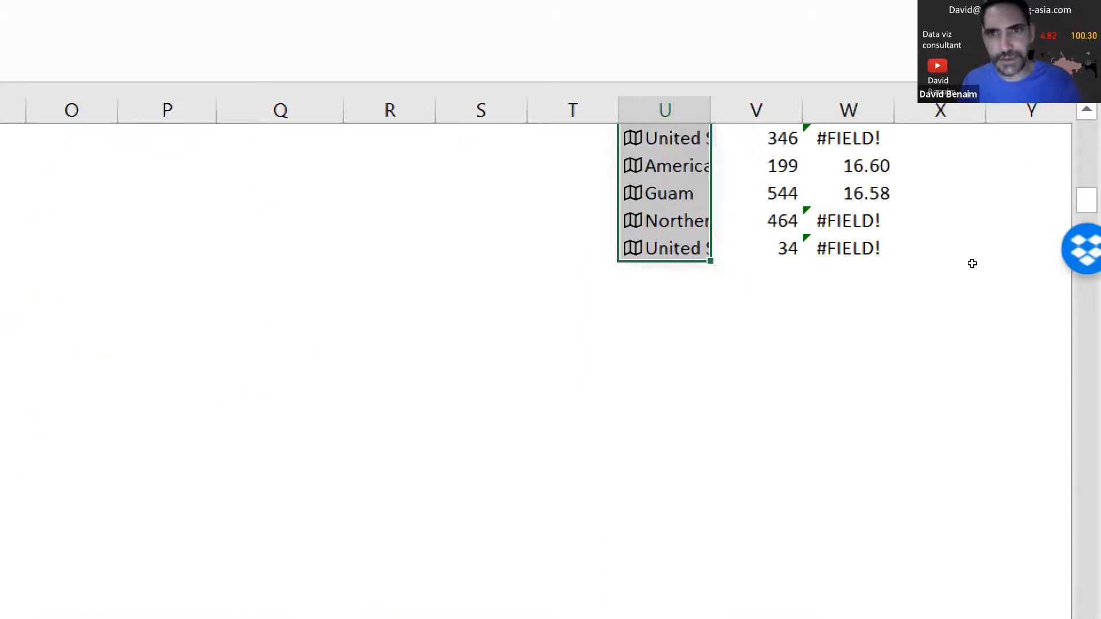
scroll(970, 270, up, 15)
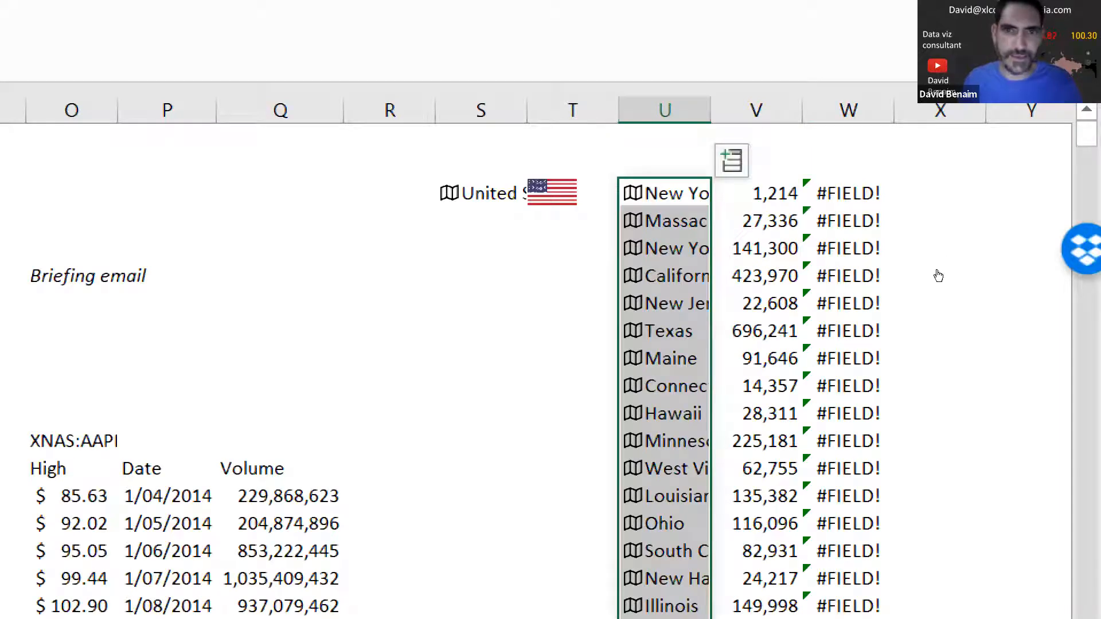
key(ctrl+Left)
key(ctrl+Right)
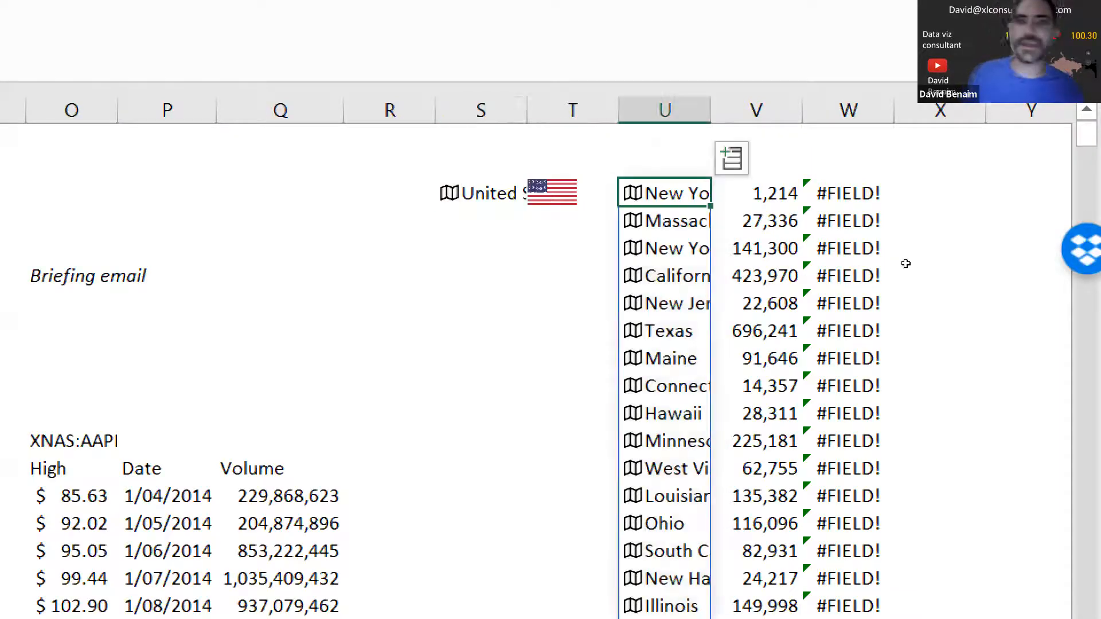
key(Right)
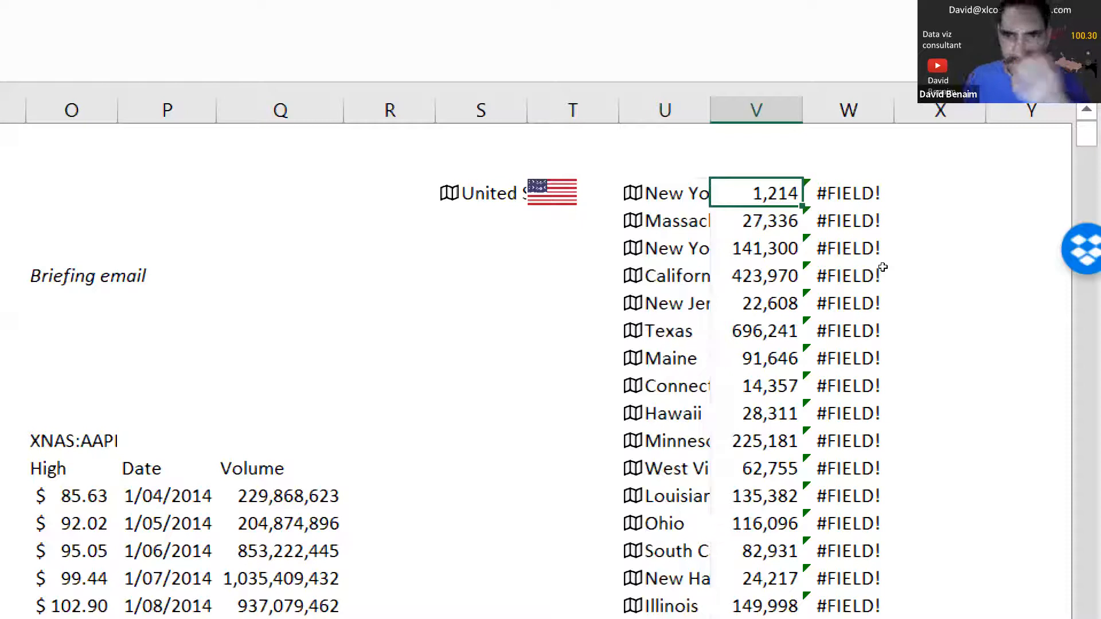
key(Left)
key(Left)
key(Left)
key(Left)
key(Down)
key(Down)
key(Down)
key(Up)
key(Up)
key(Up)
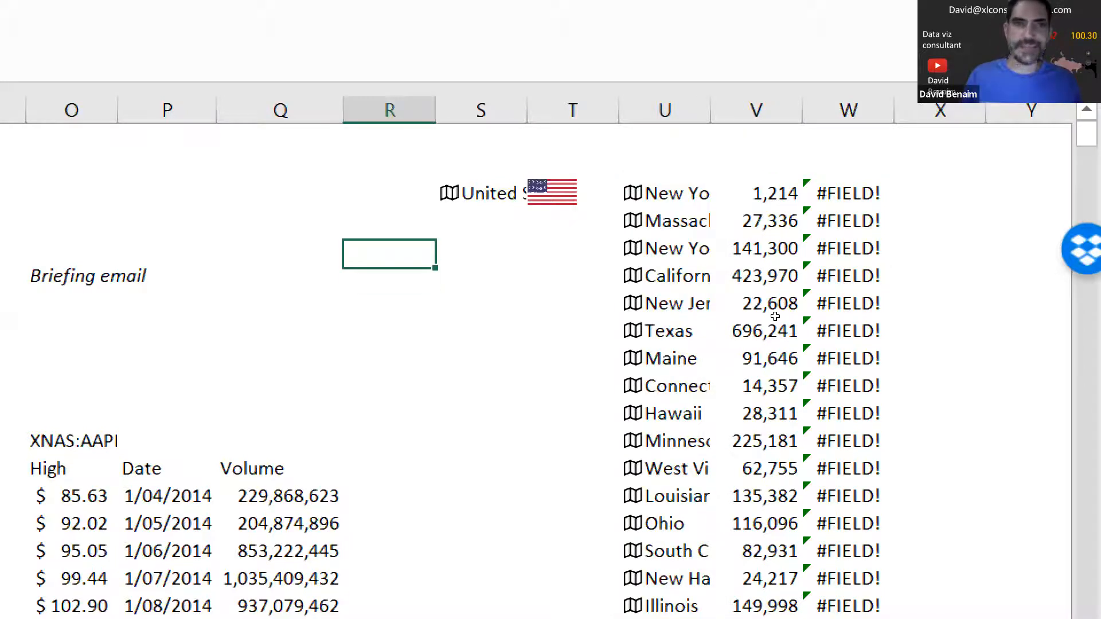
key(Right)
key(Right)
key(Right)
key(Left)
key(Left)
key(Left)
key(Left)
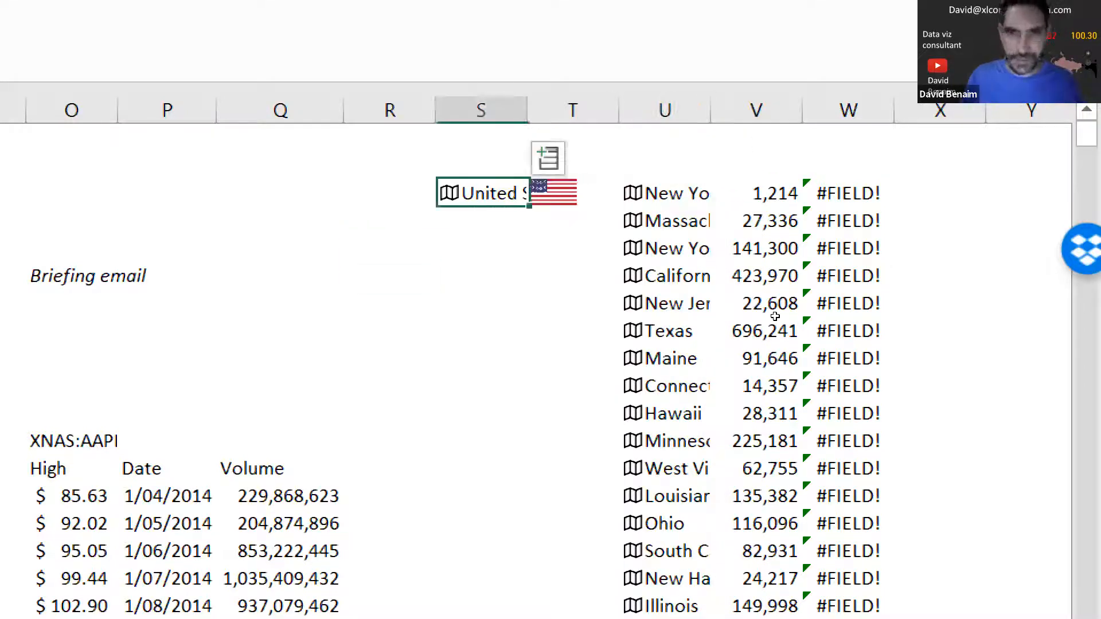
Step: Convert the country names from United Kingdom to Italy in B13:B18 to the organization's COVID Countries data type
drag(425, 347, 94, 305)
click(264, 179)
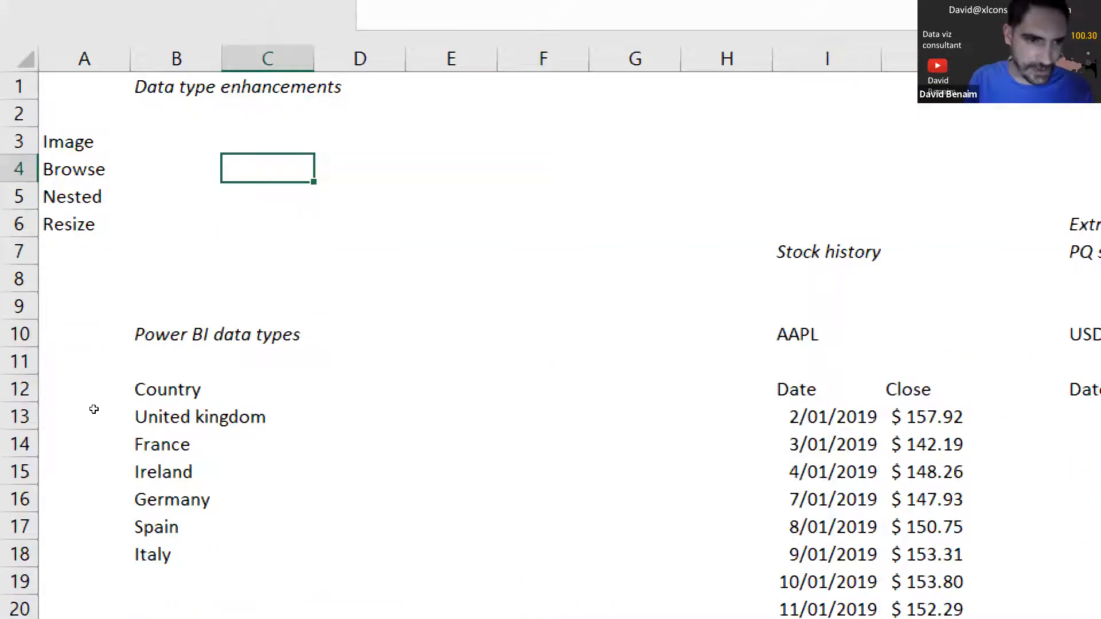
drag(172, 417, 172, 554)
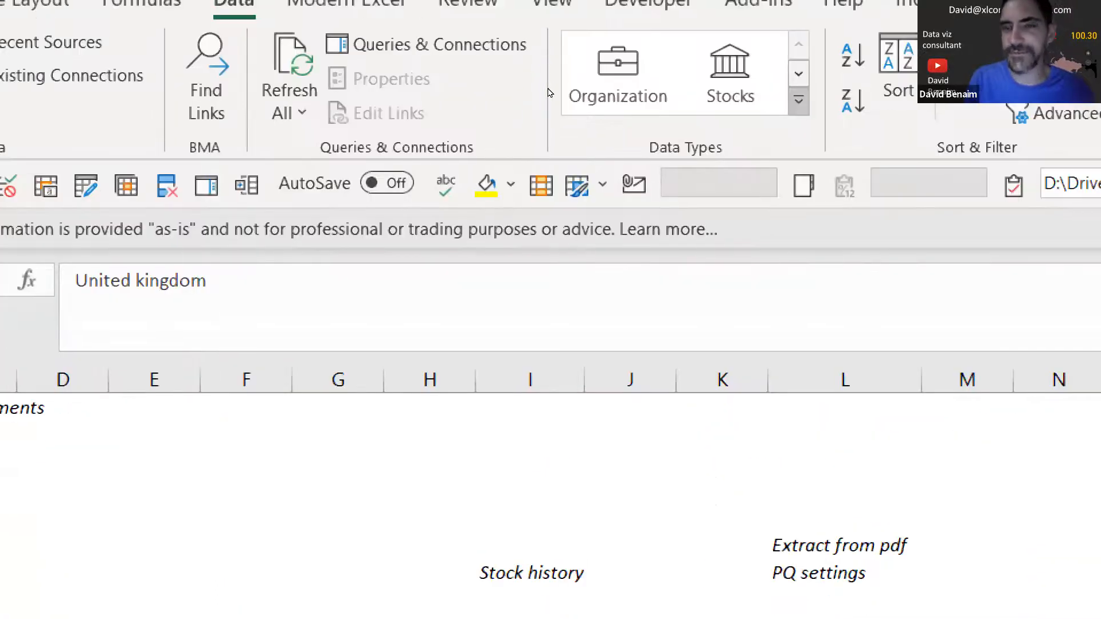
click(549, 93)
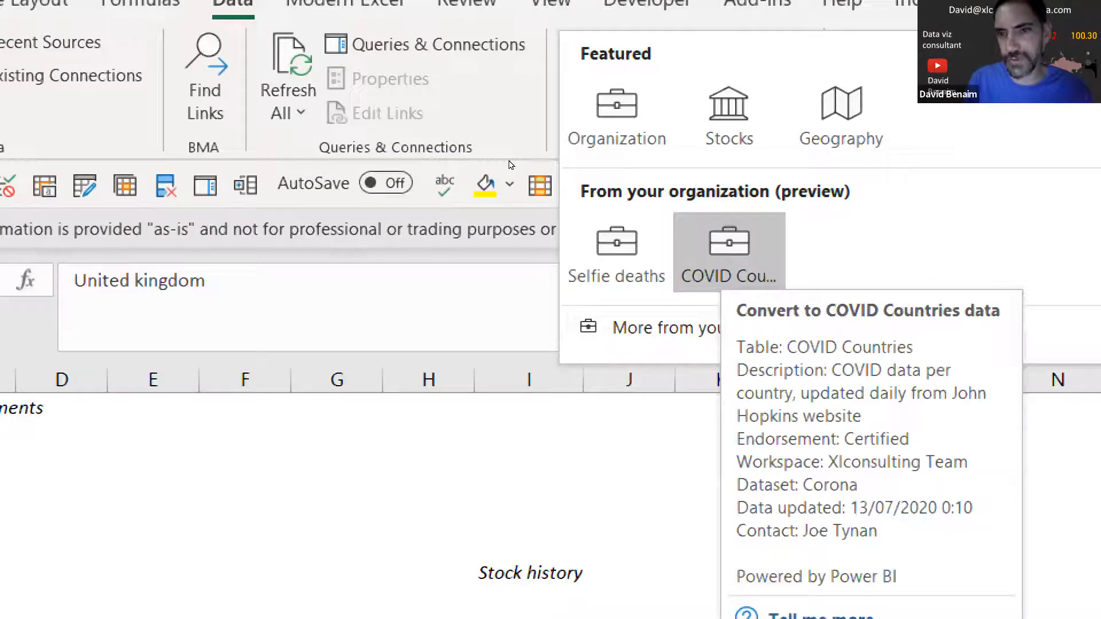
click(730, 246)
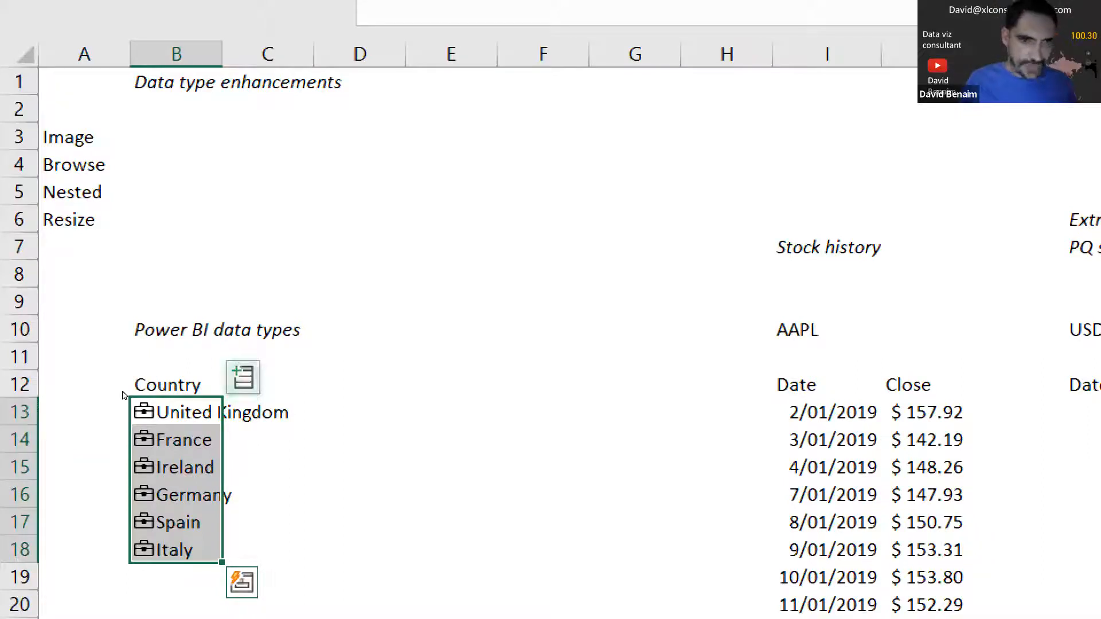
Step: Extract the Cases field of the six countries into column C and their Deaths yesterday field into column D
click(243, 378)
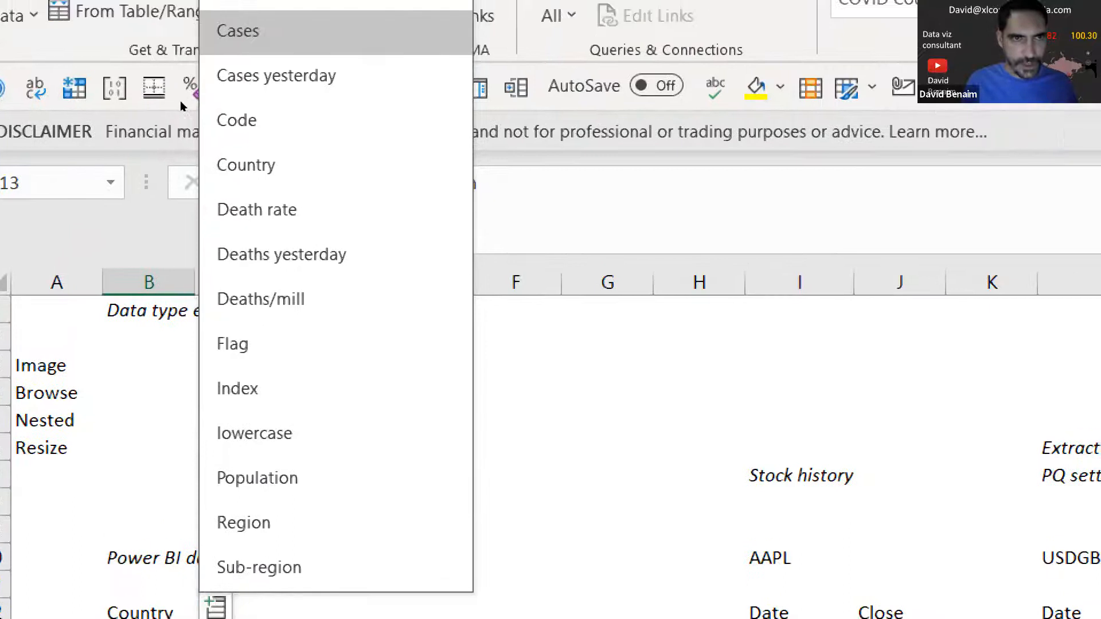
click(253, 6)
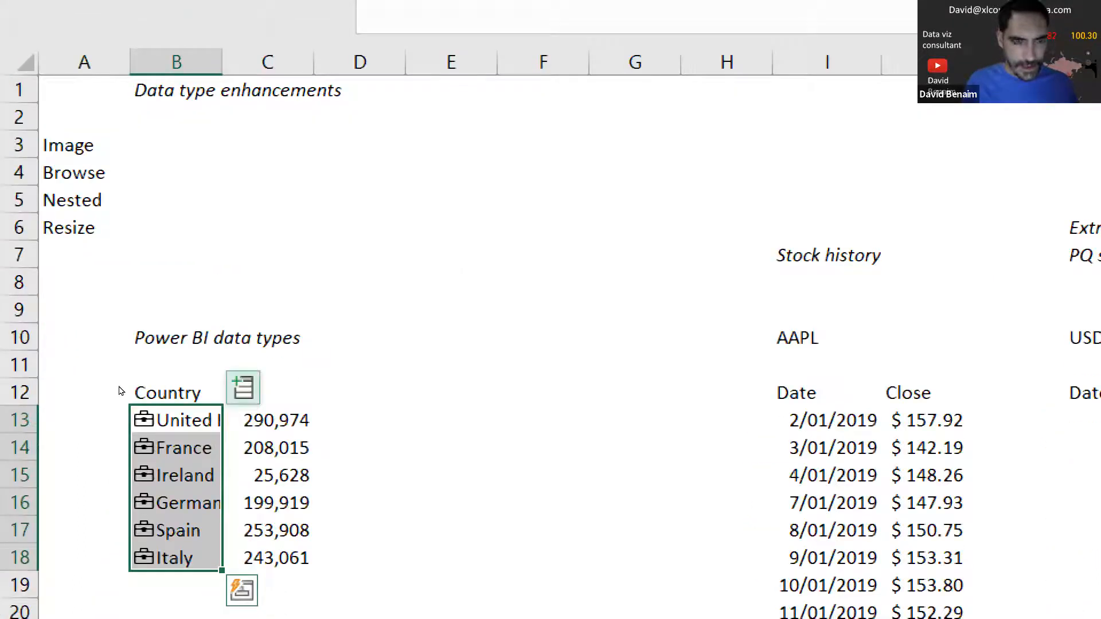
click(244, 410)
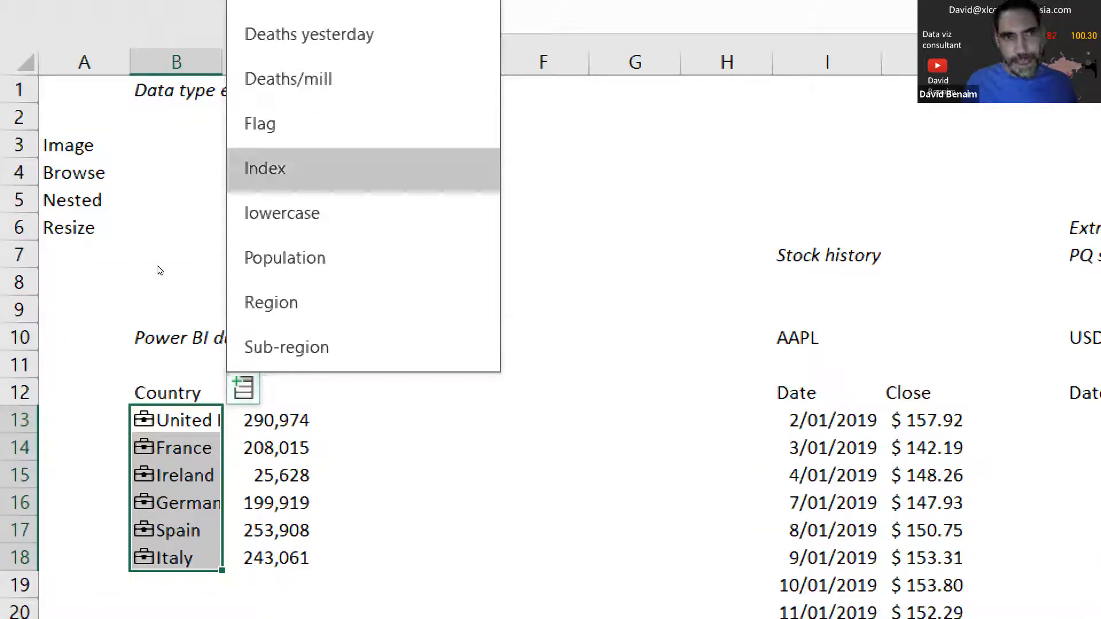
key(Up)
key(Down)
key(Return)
Step: Add the Death rate field for the six countries in column E and check the values down to Italy
click(227, 458)
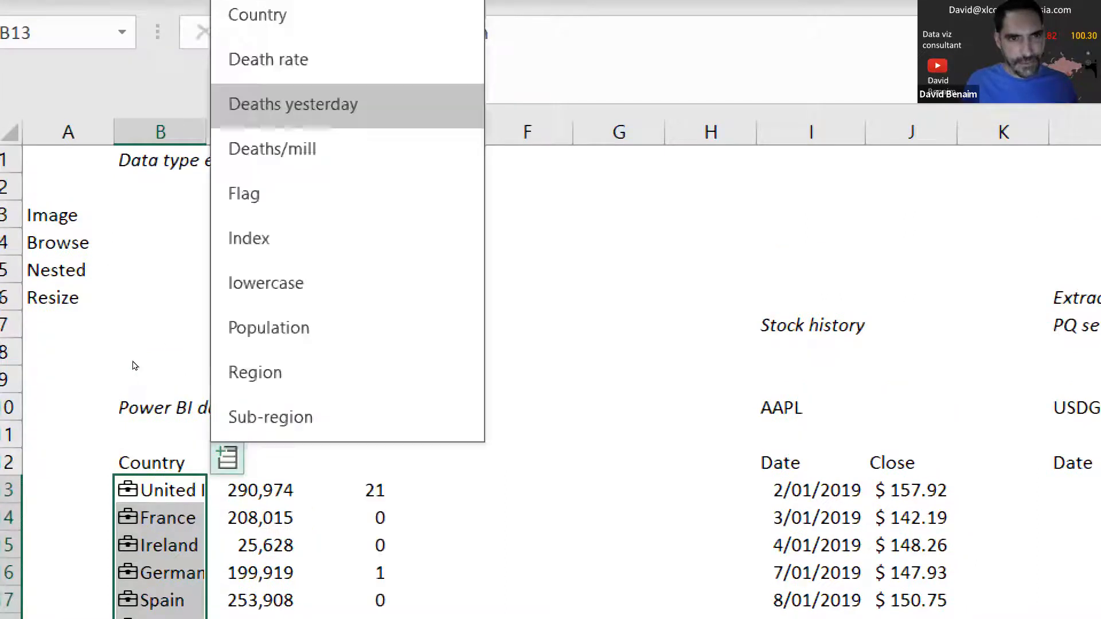
key(Up)
key(Return)
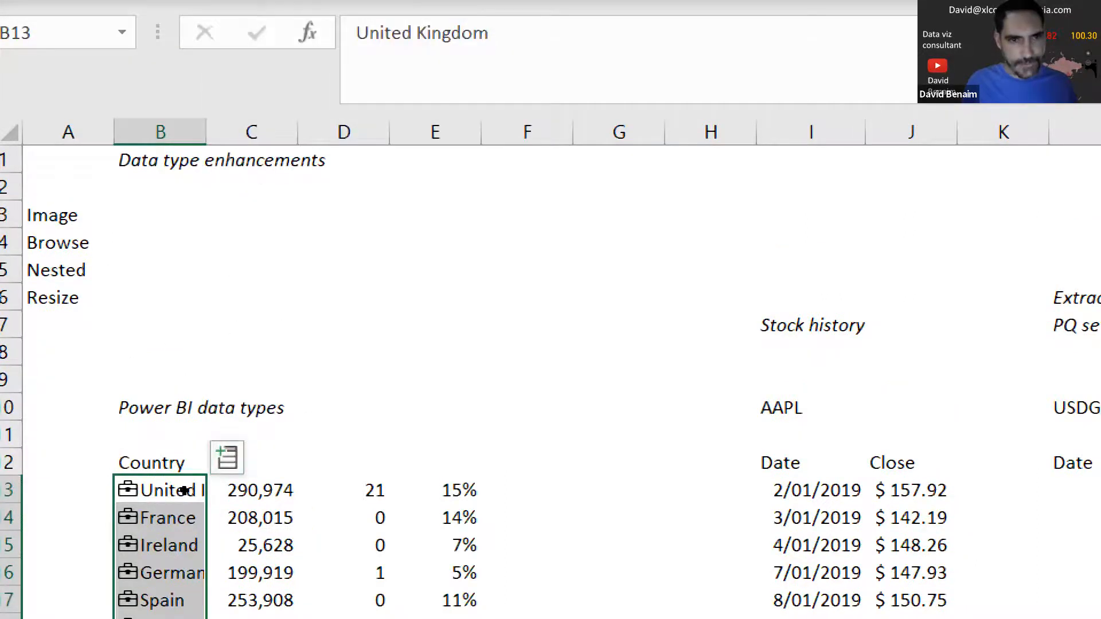
key(ctrl+Right)
key(Down)
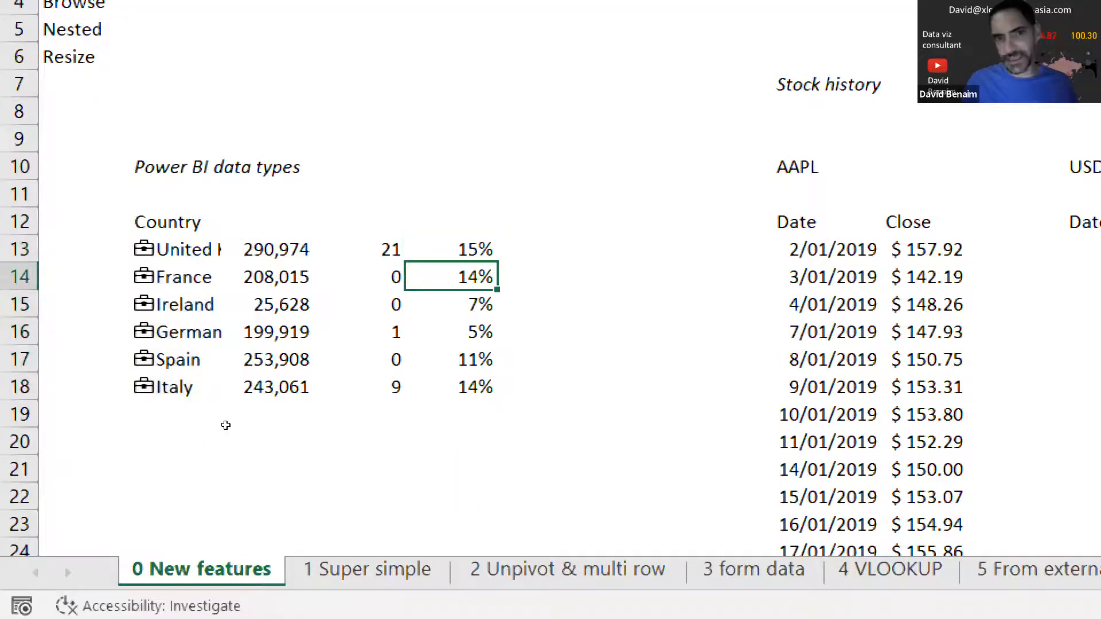
key(Down)
key(Down)
key(Down)
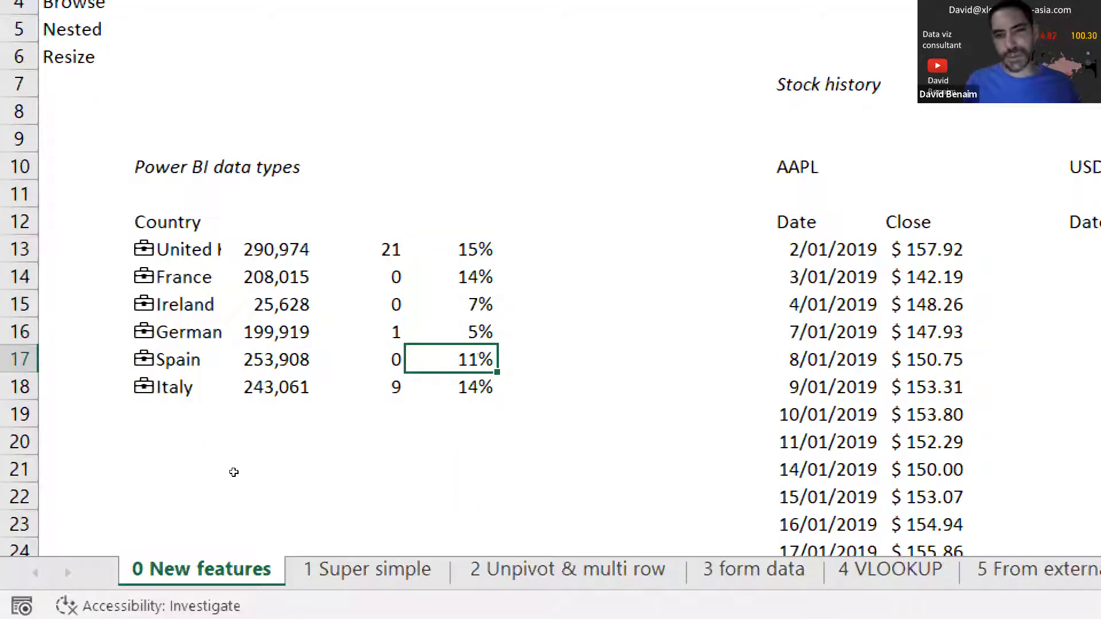
key(Down)
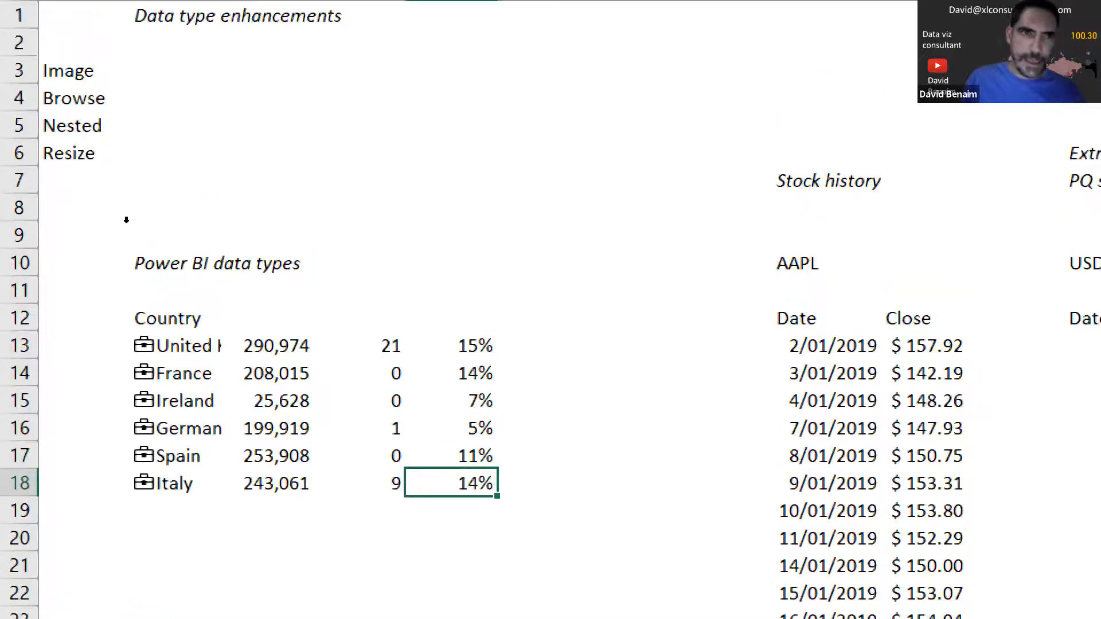
Step: Widen column B until the United Kingdom entry fits completely in its cell
drag(220, 47, 286, 51)
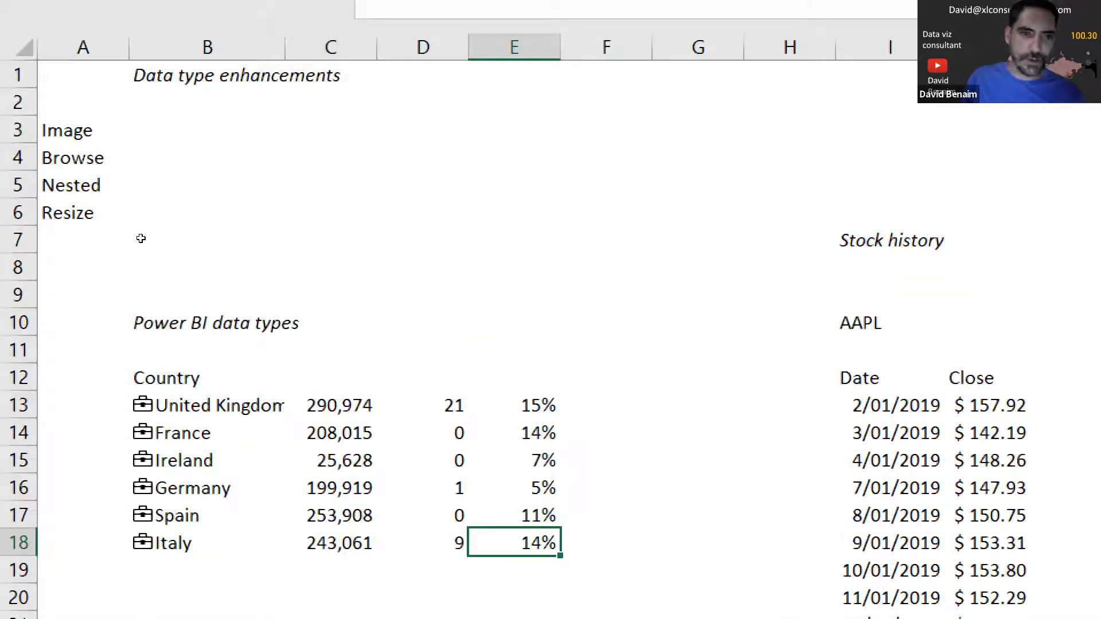
click(135, 408)
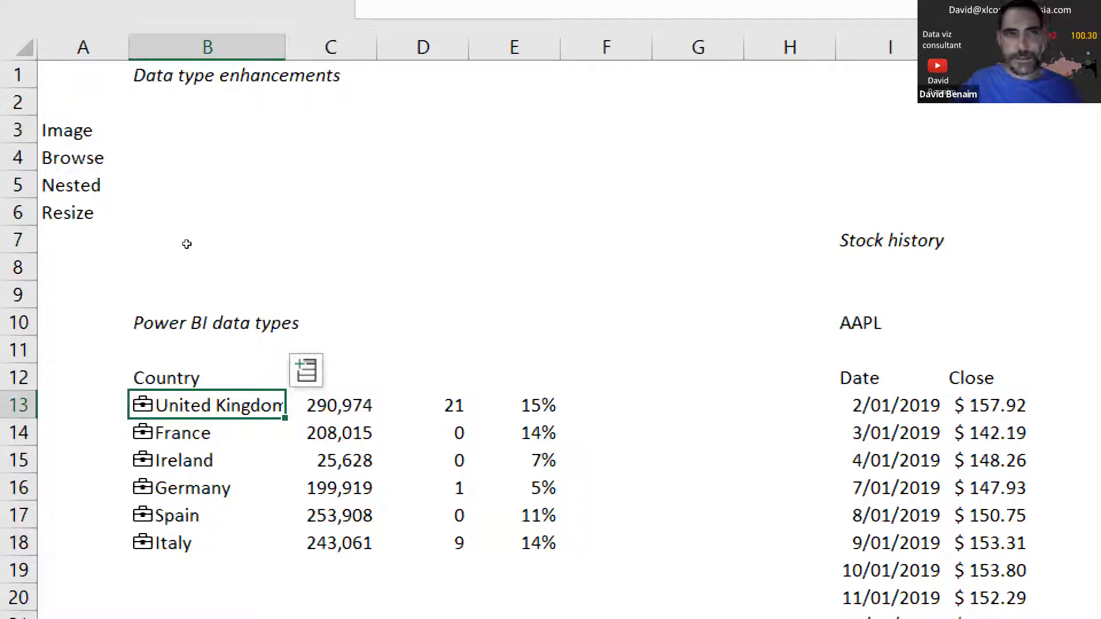
drag(285, 47, 300, 47)
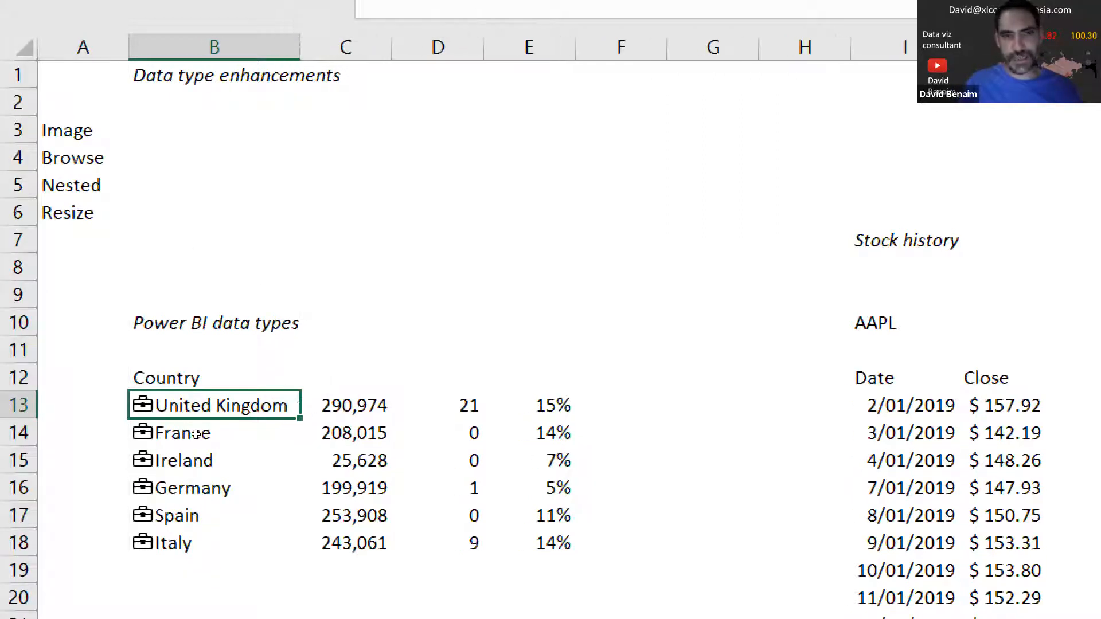
click(359, 461)
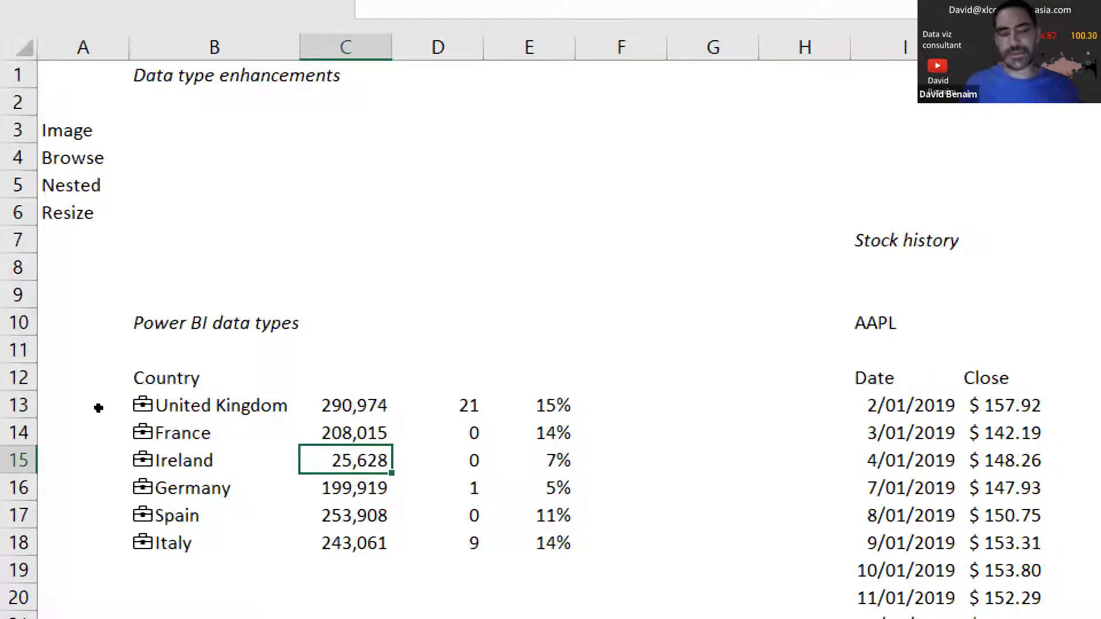
click(171, 475)
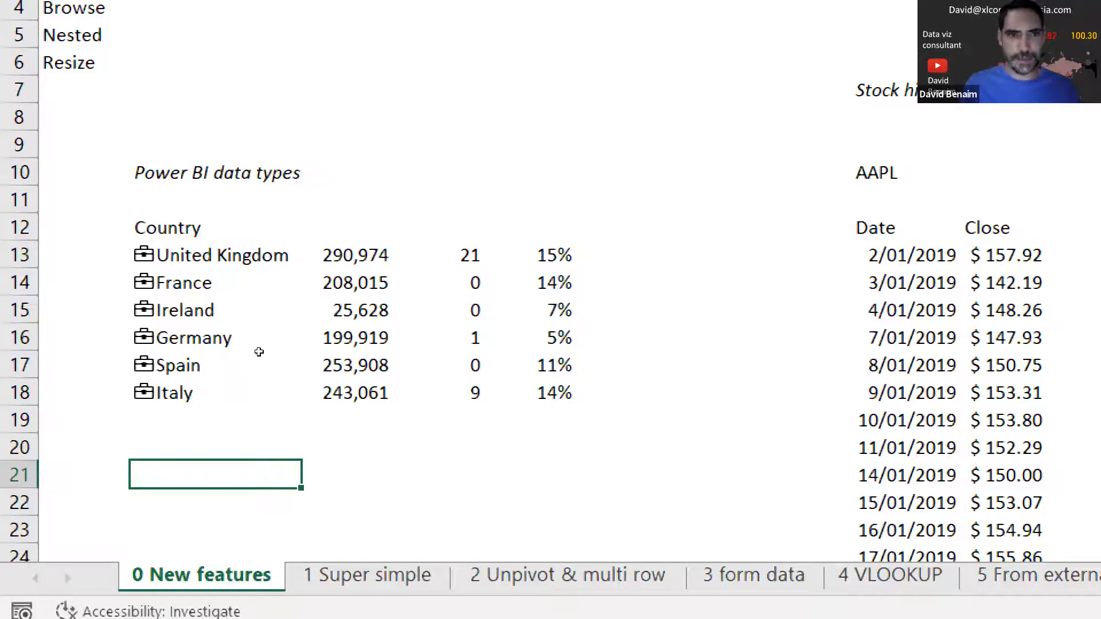
key(ctrl+z)
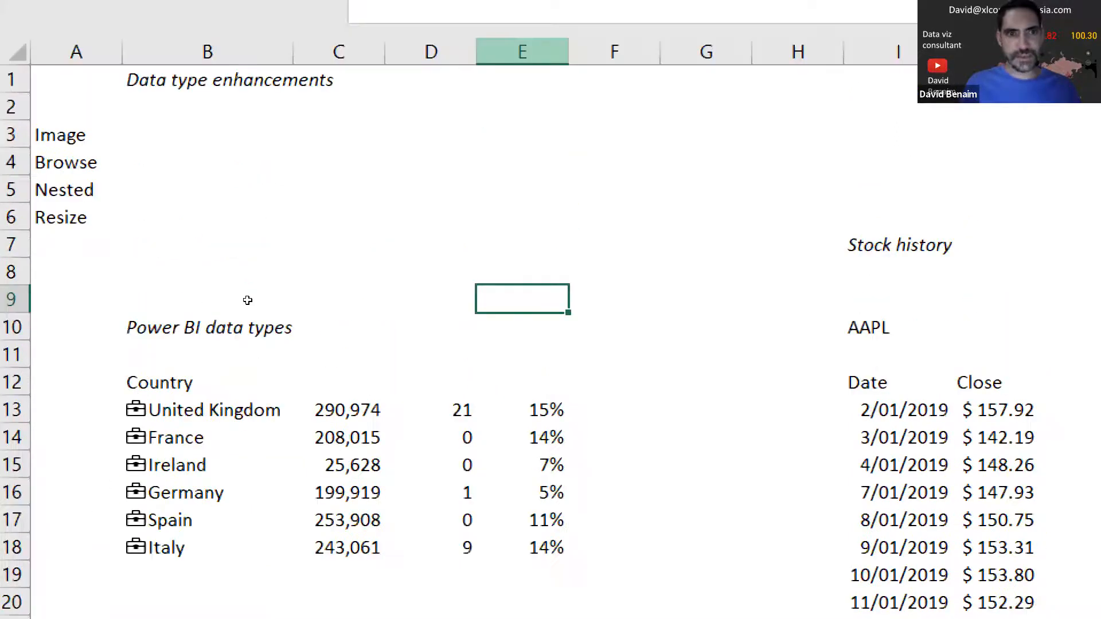
drag(145, 328, 143, 378)
drag(133, 470, 133, 554)
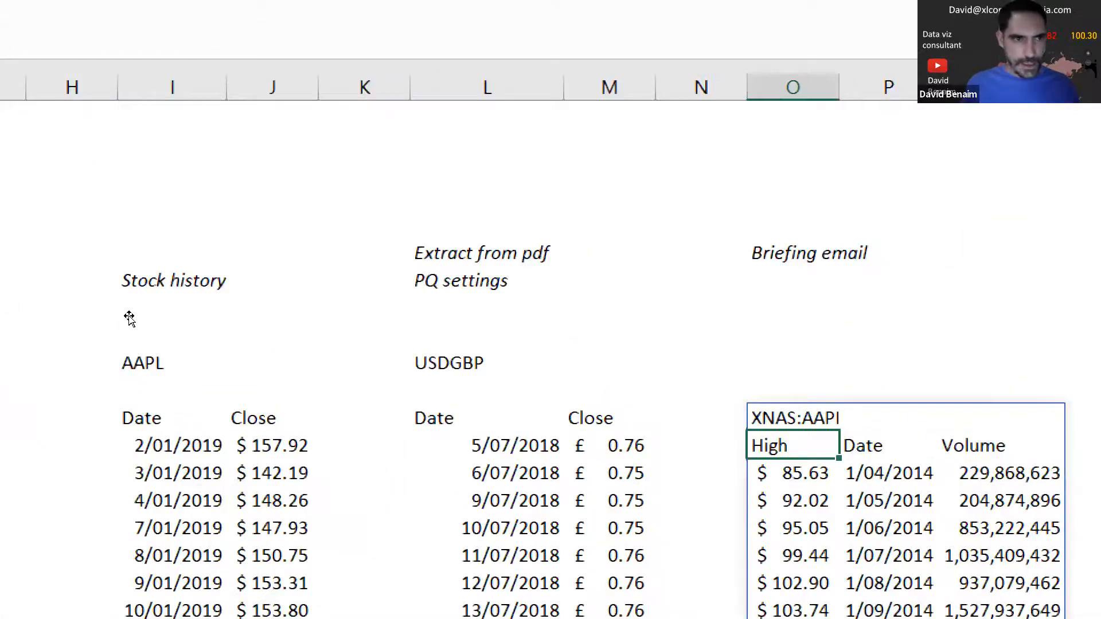
click(131, 316)
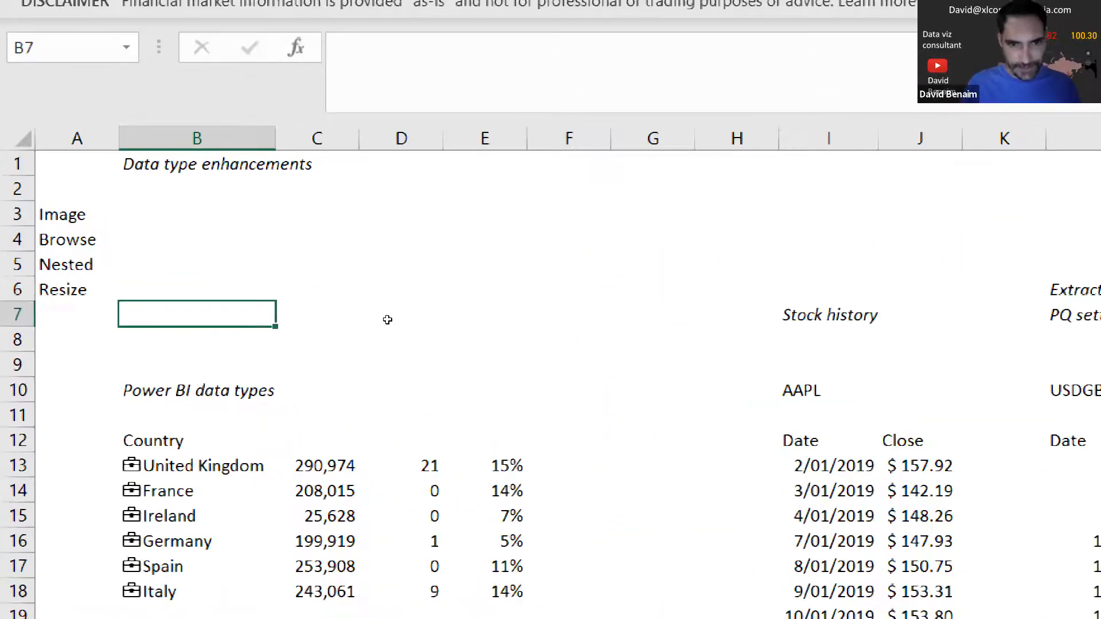
Step: Switch to Outlook, bring up the "Your daily briefing" message and review its missed tasks and focus-time suggestions
key(alt+Tab)
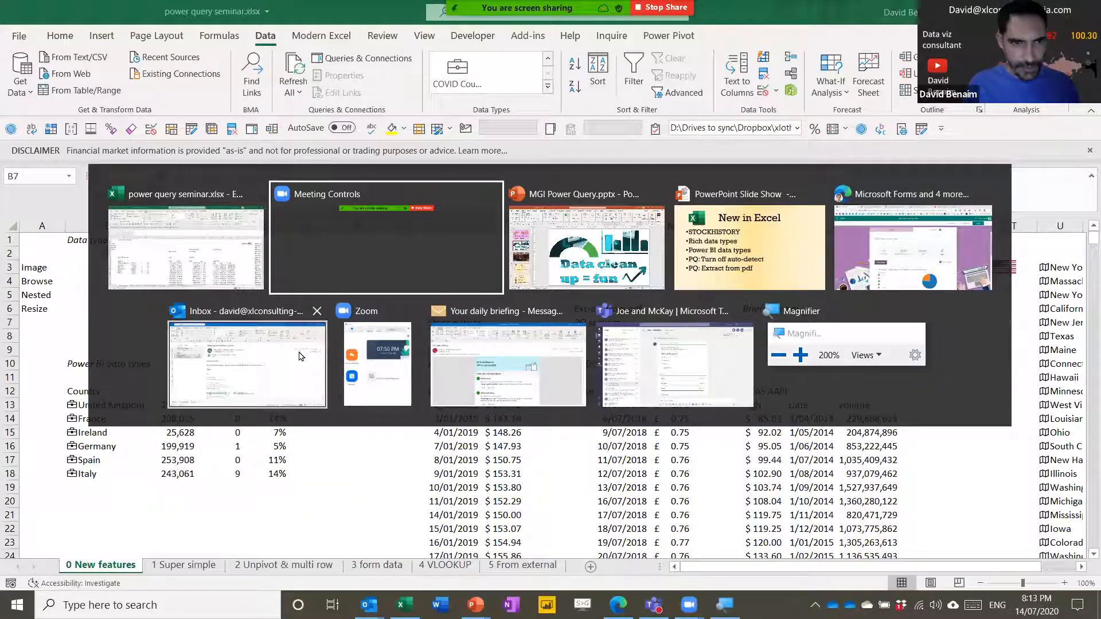
click(298, 356)
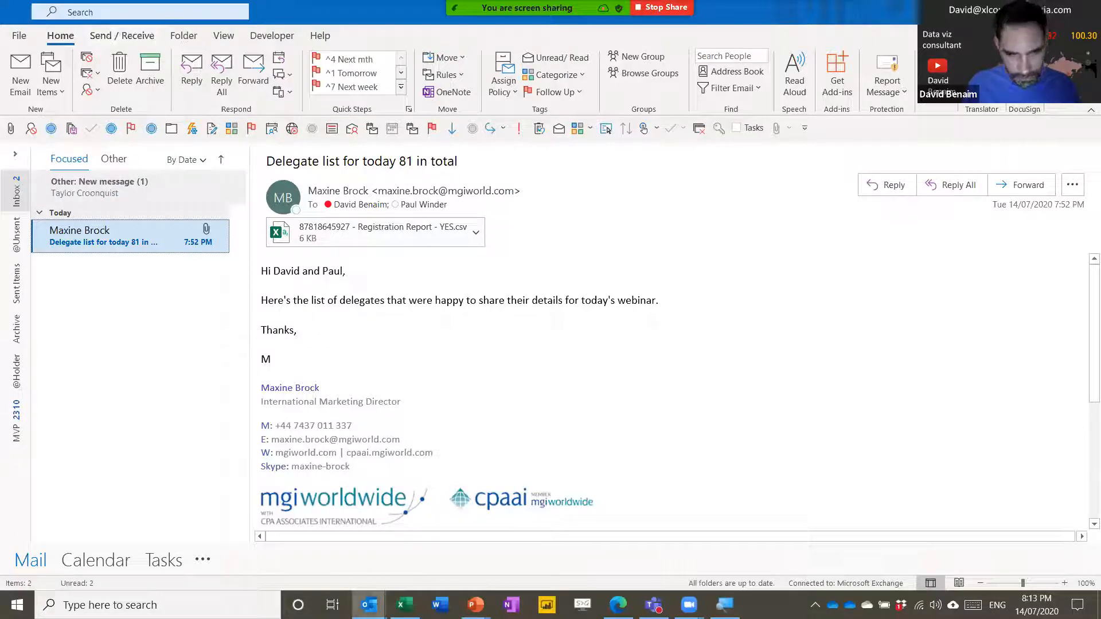
mouse_move(369, 605)
click(453, 565)
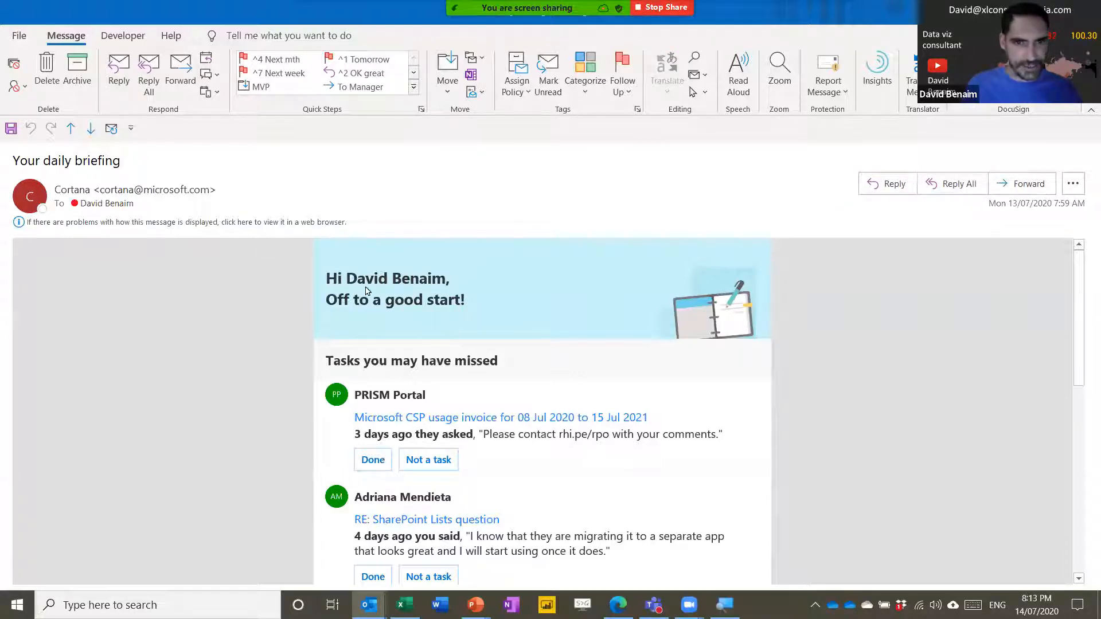
drag(1081, 304, 1084, 355)
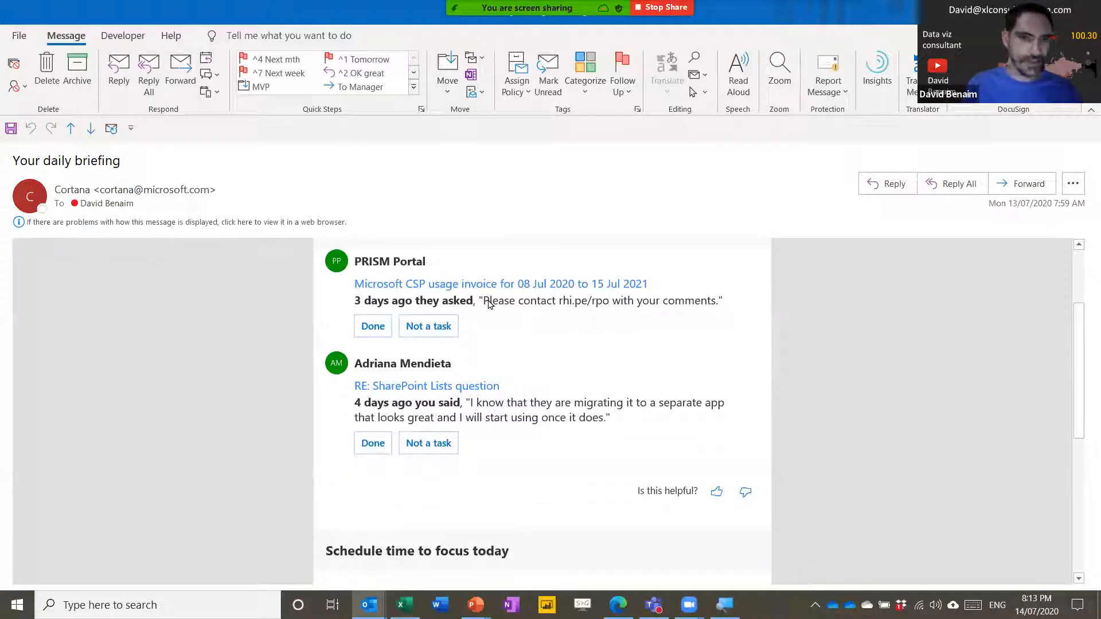
click(372, 327)
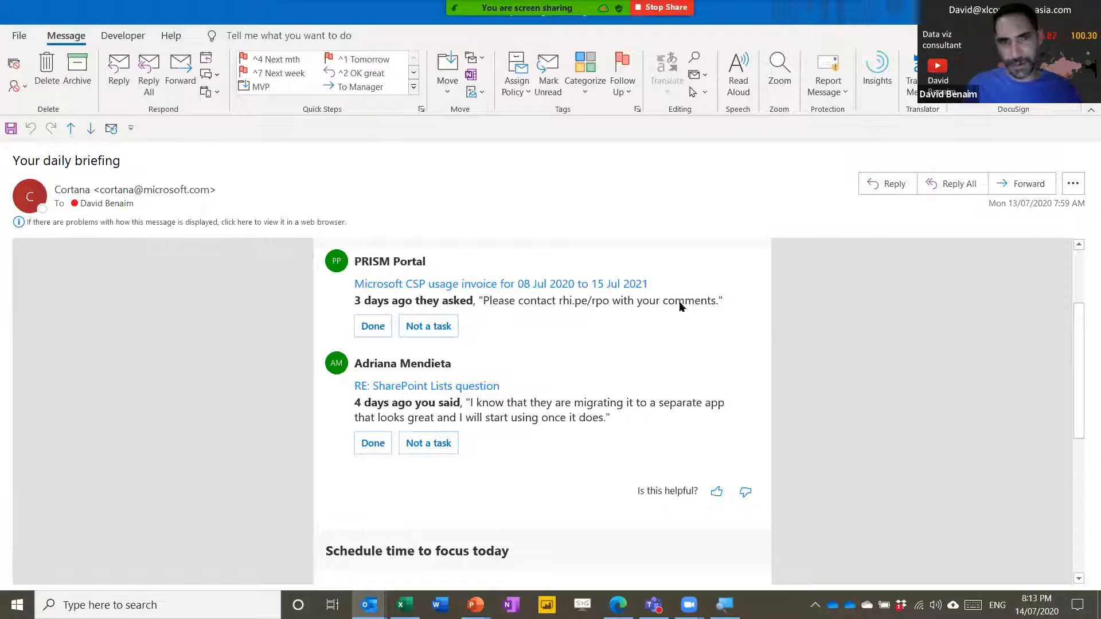
click(425, 329)
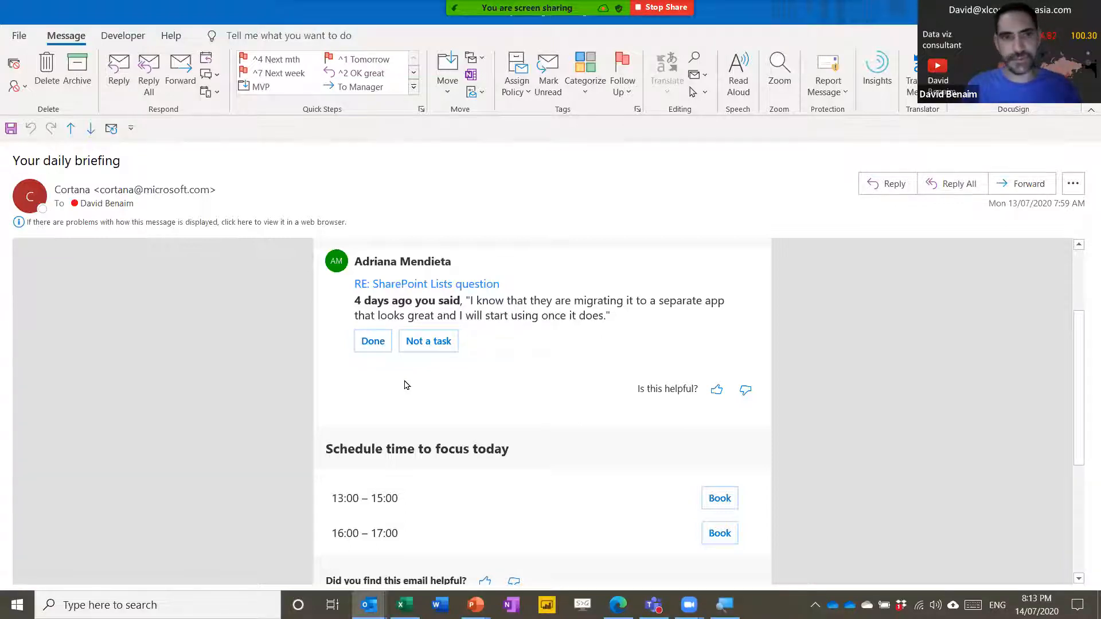
scroll(505, 361, up, 2)
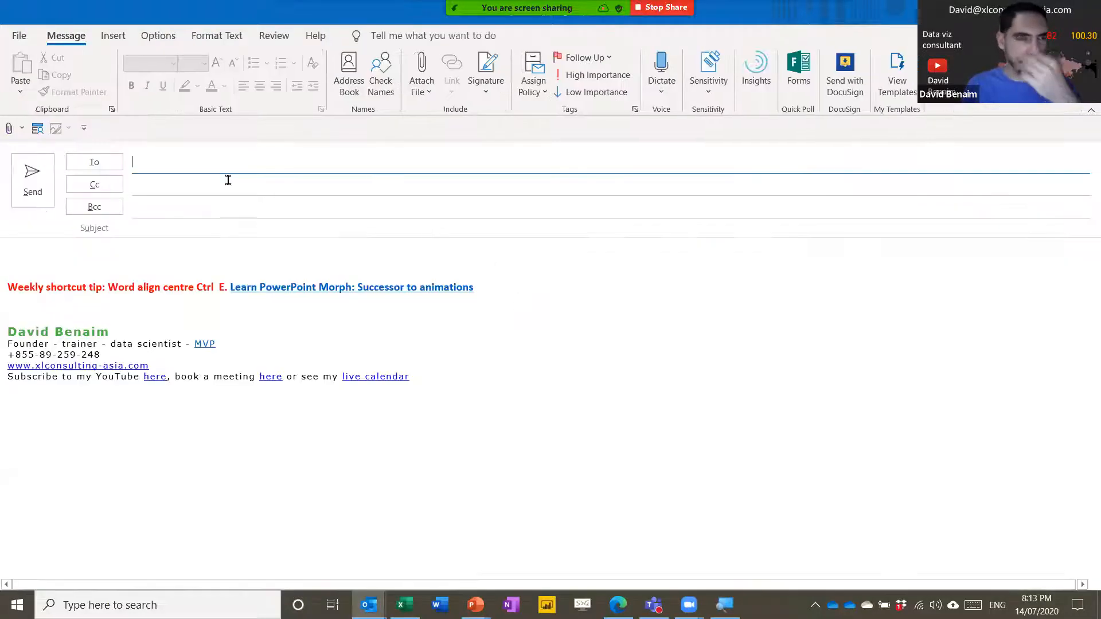
Step: Start a poll in the body of the blank new email and turn on its Multiple answers option
click(141, 246)
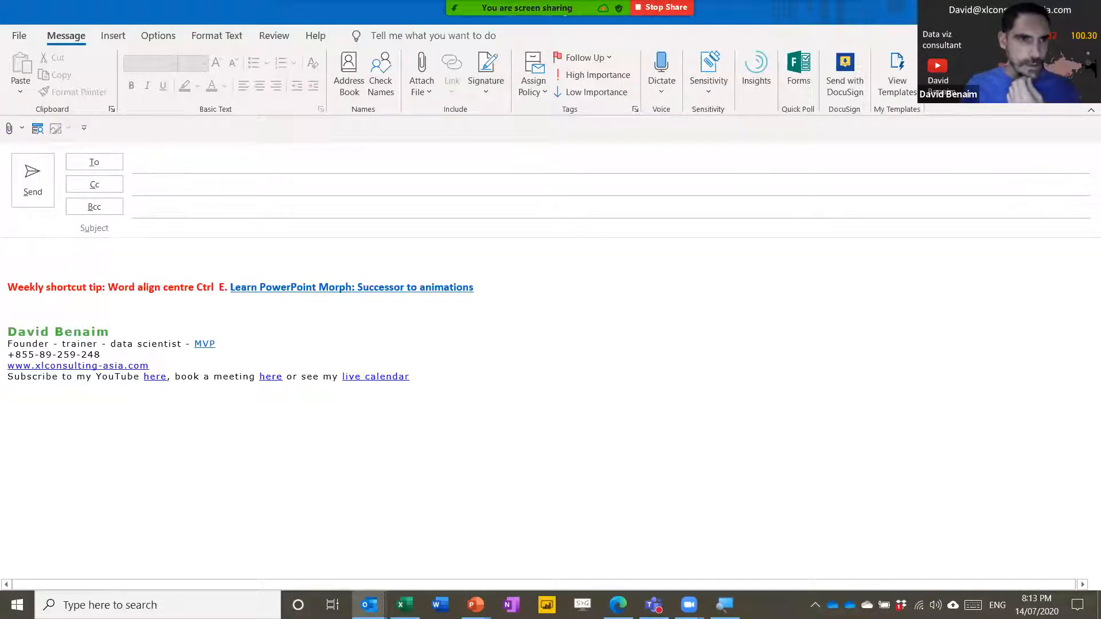
click(112, 36)
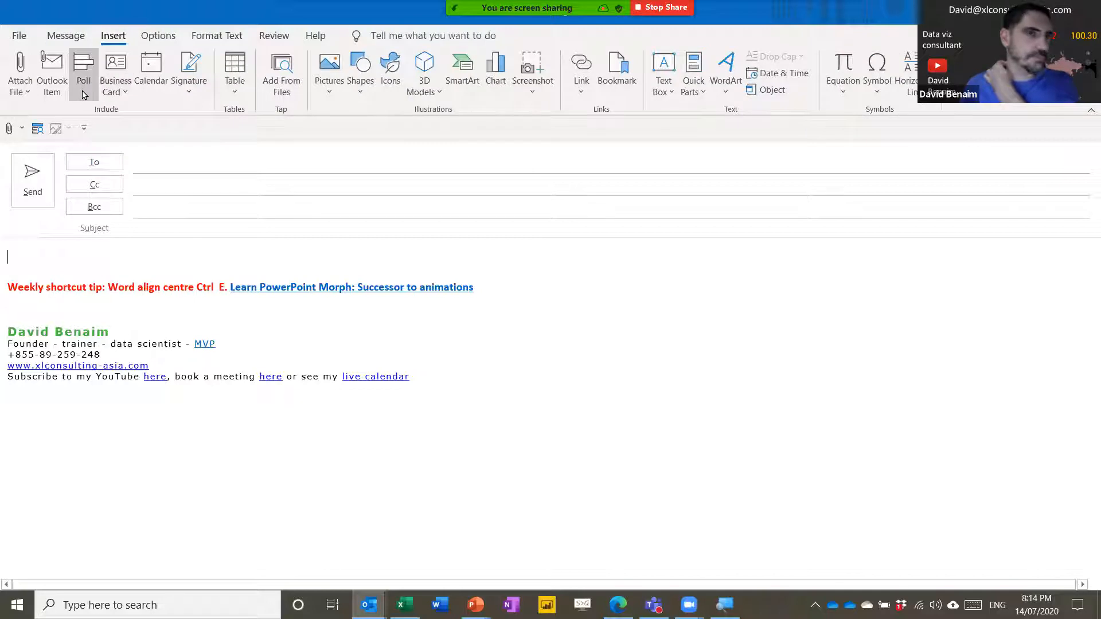
click(83, 95)
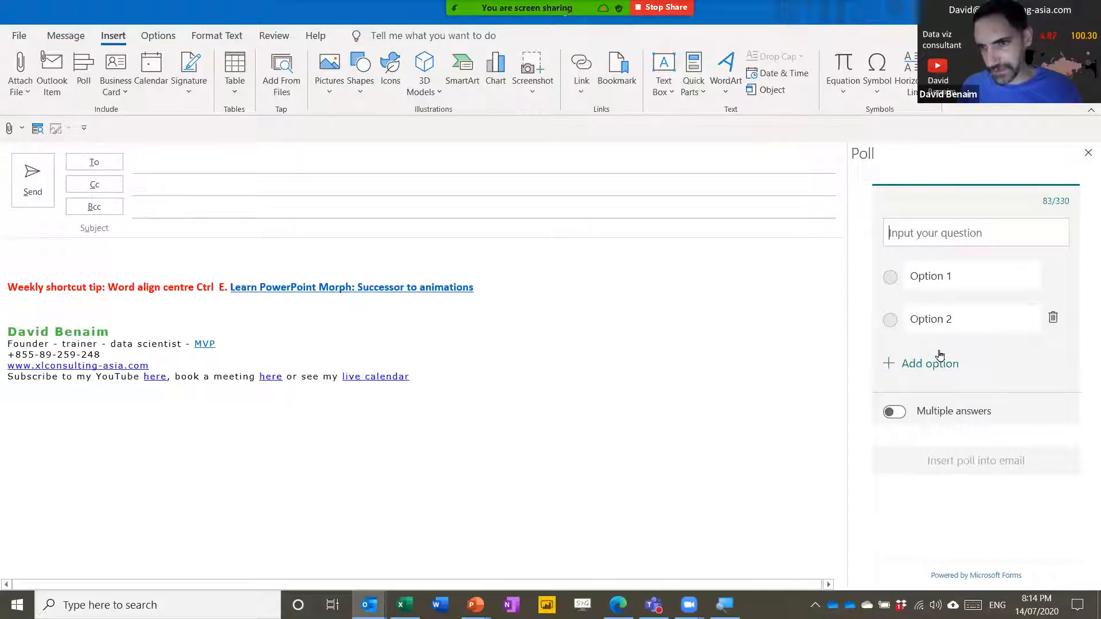
click(895, 413)
click(897, 415)
click(897, 414)
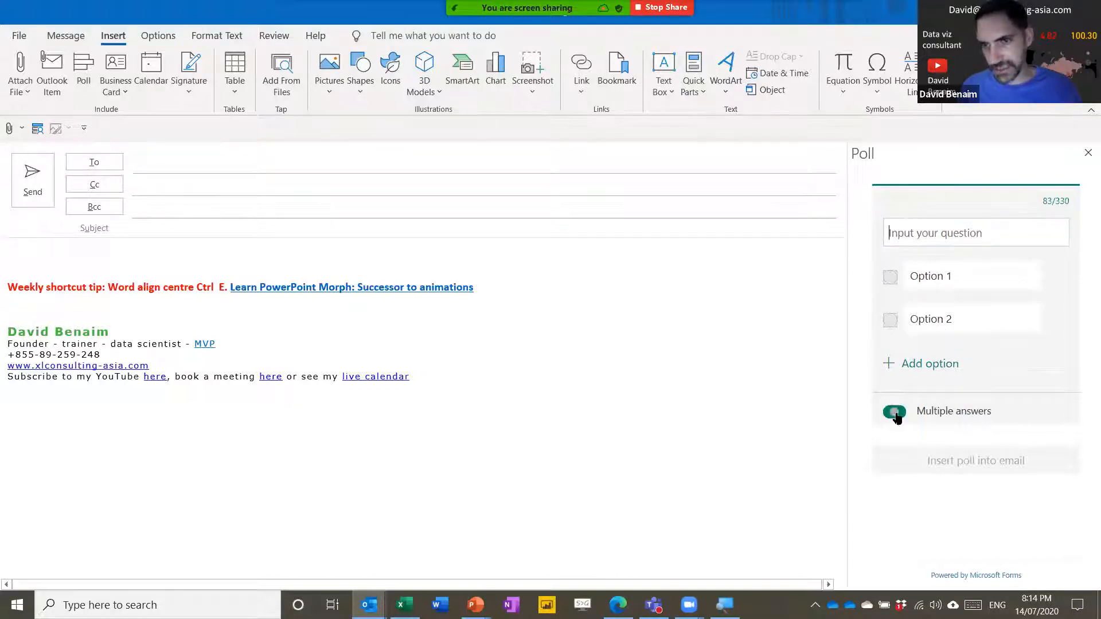
Step: Discard the email poll and switch to Teams to examine the "Whats shall we eat?" poll and its votes in the group chat
click(1088, 152)
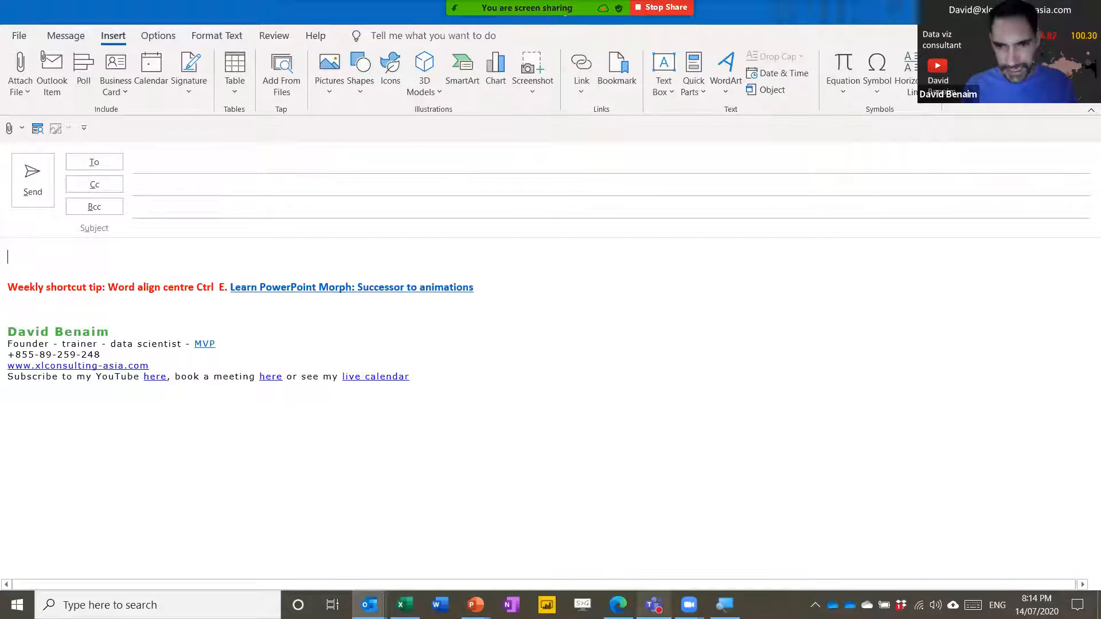
mouse_move(654, 605)
click(670, 488)
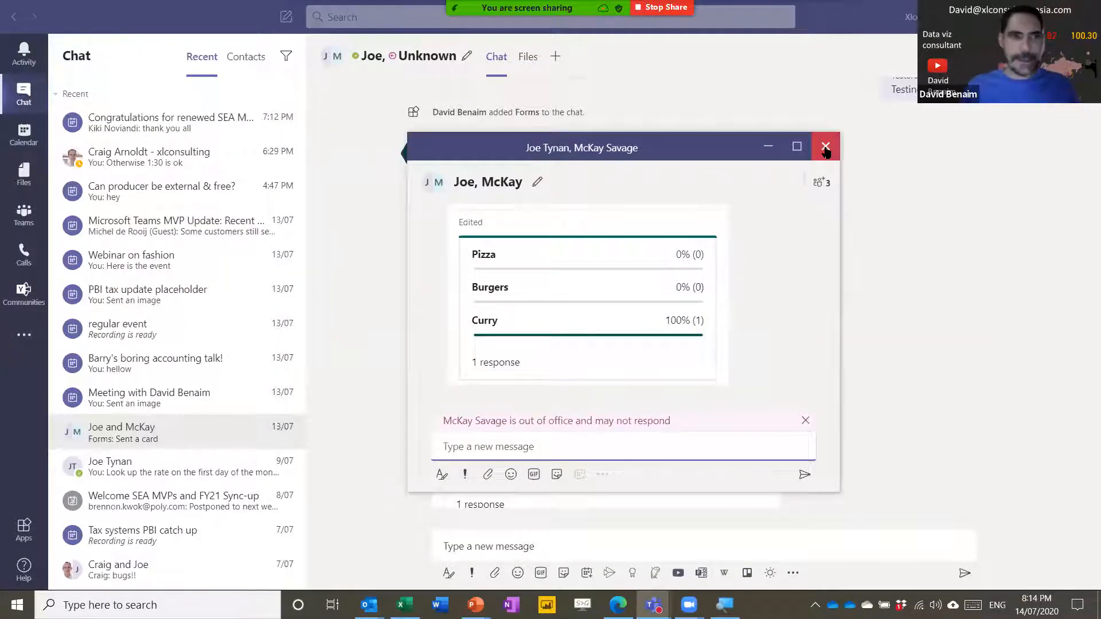
click(826, 148)
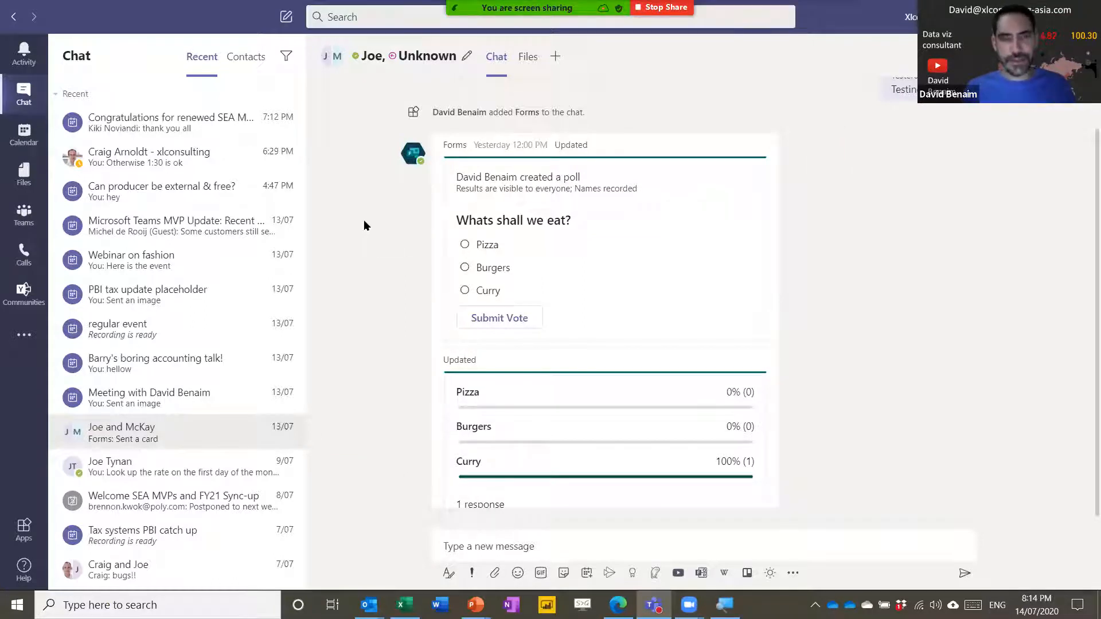
Step: Switch to the browser and show the opening of the Microsoft 365 article on reimagining virtual collaboration
key(alt+Tab)
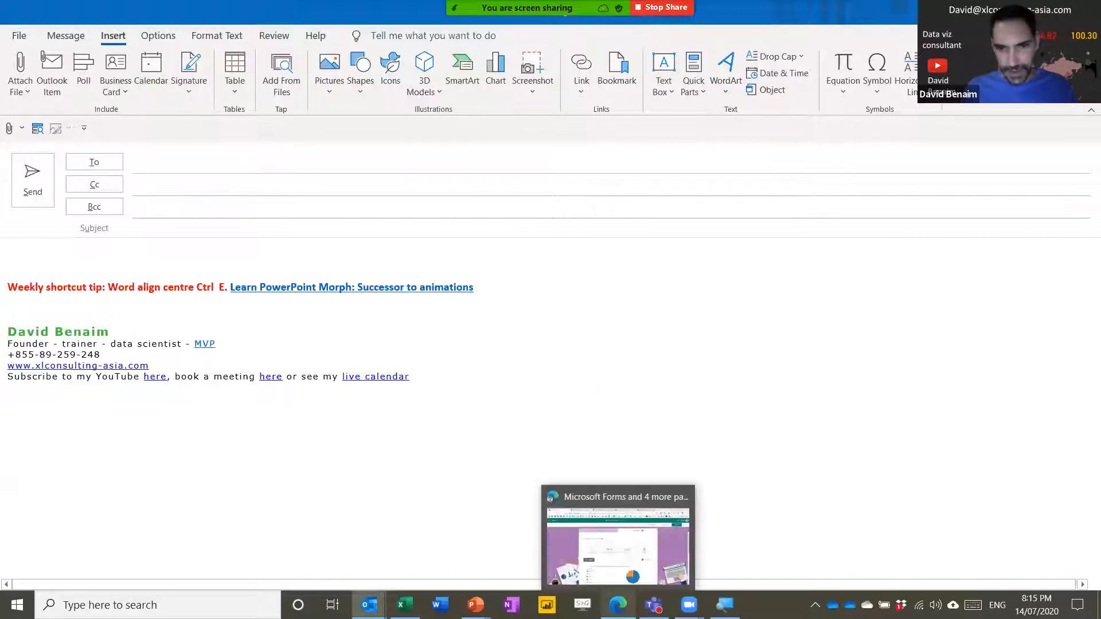
key(alt+Tab)
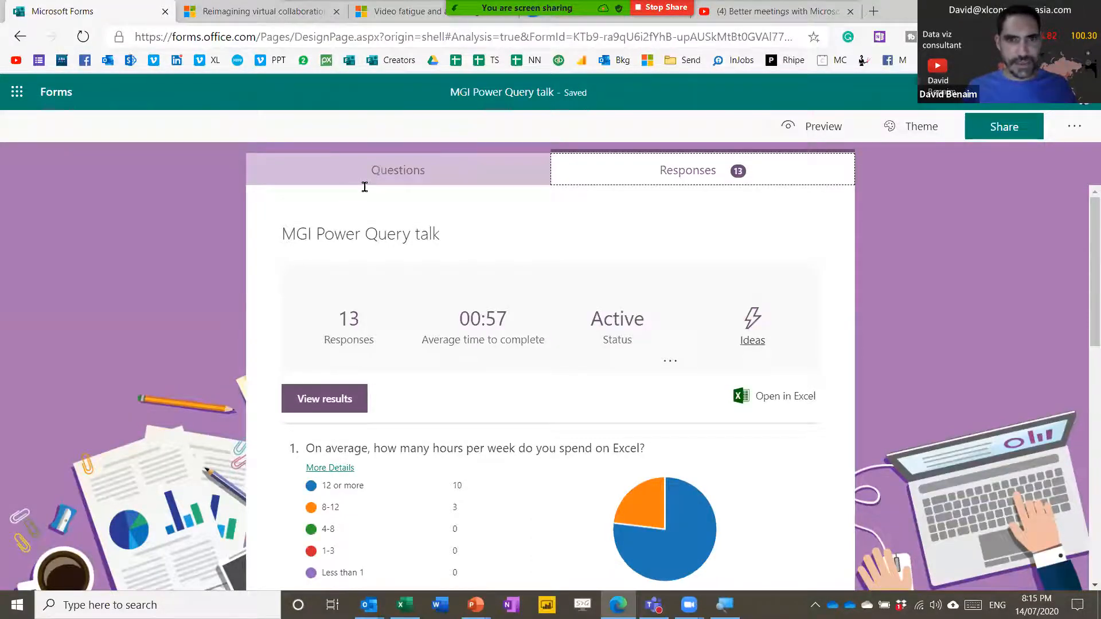
key(ctrl+Tab)
scroll(469, 227, up, 5)
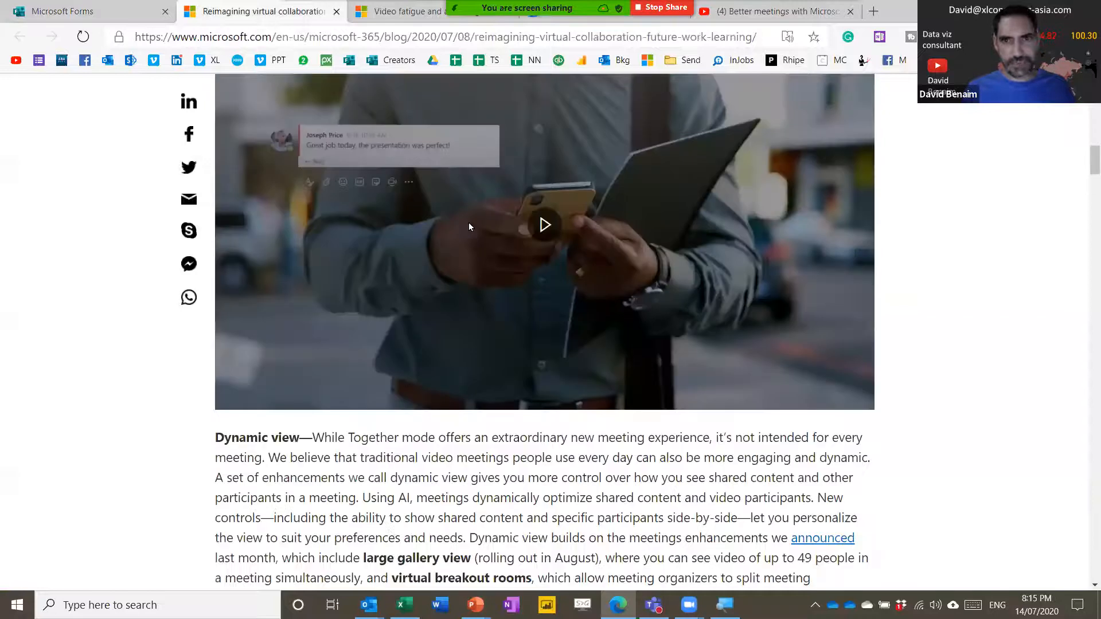
scroll(892, 192, up, 15)
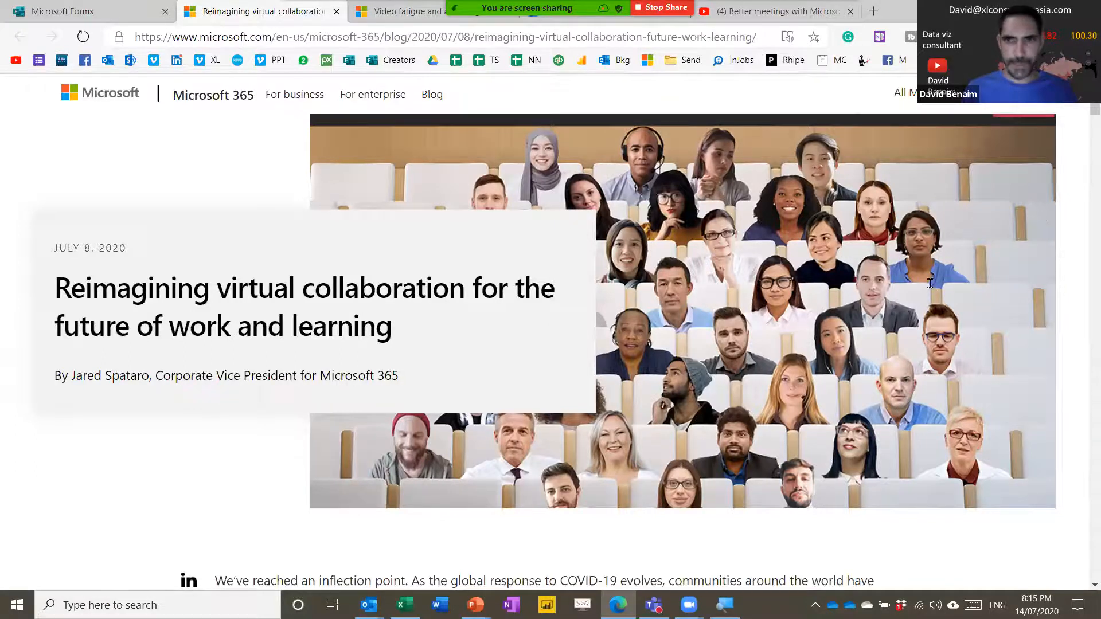
Step: Examine the auditorium picture and the opening paragraphs of the Innovation Stories article on Teams Together mode
key(ctrl+Tab)
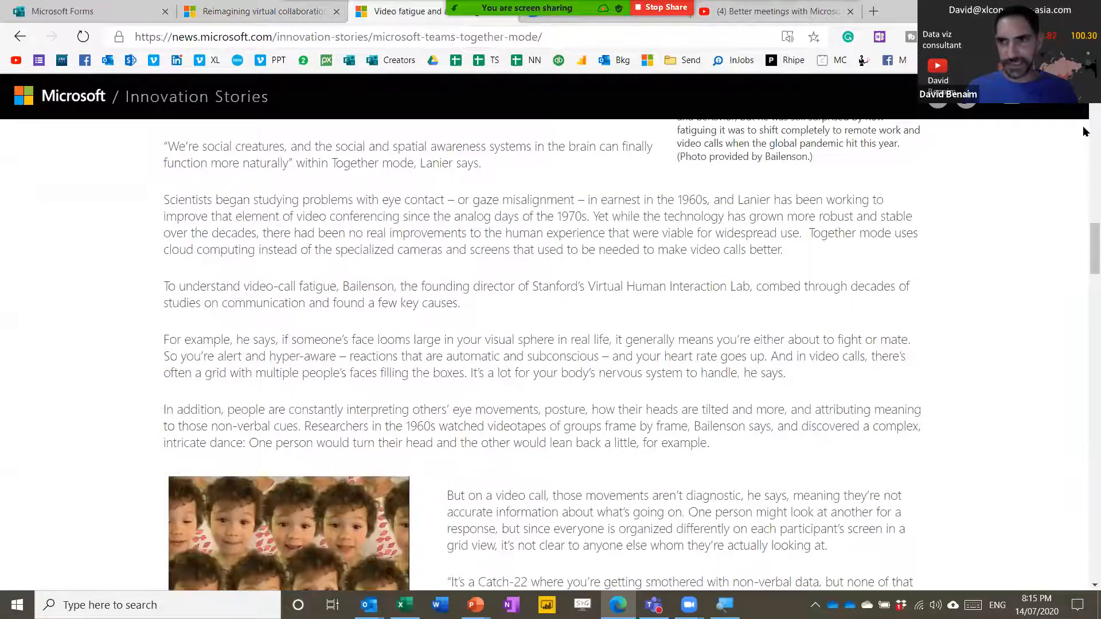
key(Home)
scroll(1084, 145, down, 2)
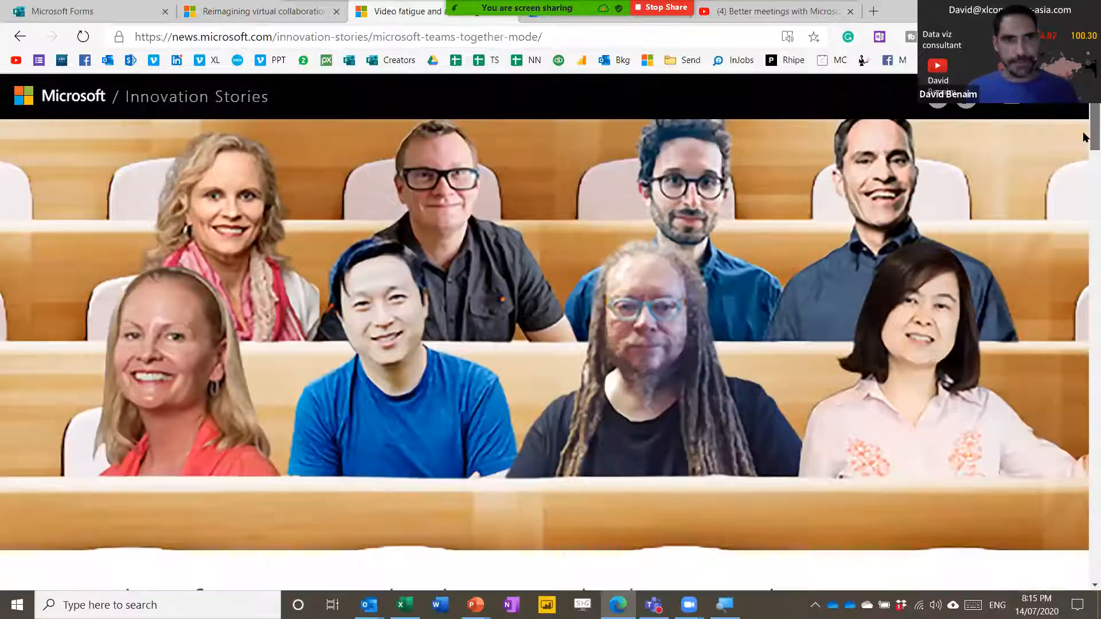
scroll(959, 321, up, 1)
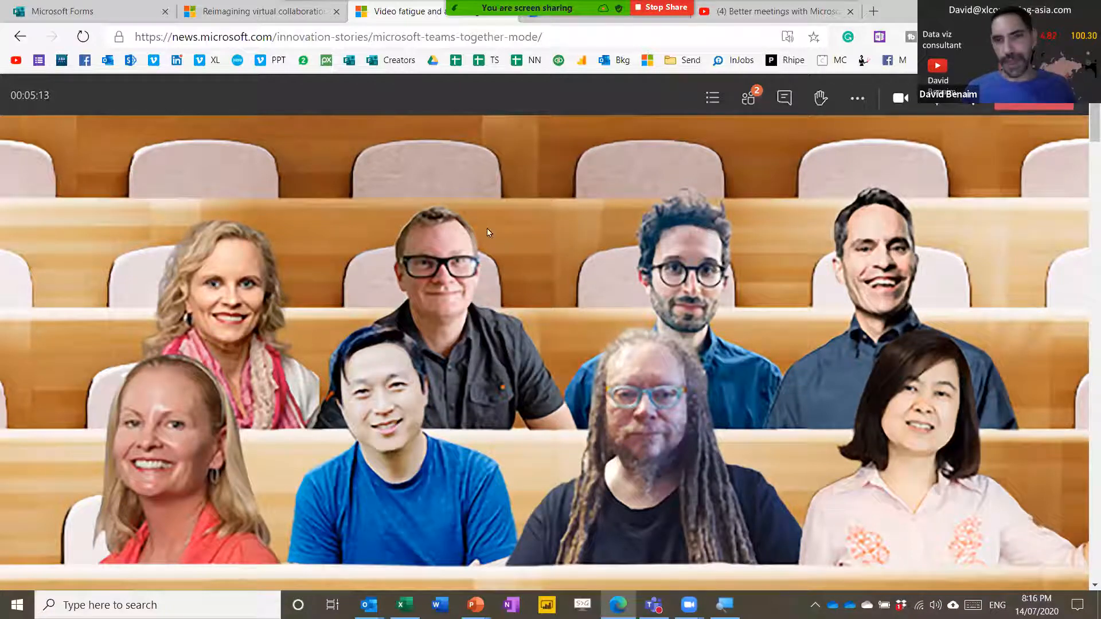
scroll(484, 229, down, 1)
scroll(449, 268, down, 8)
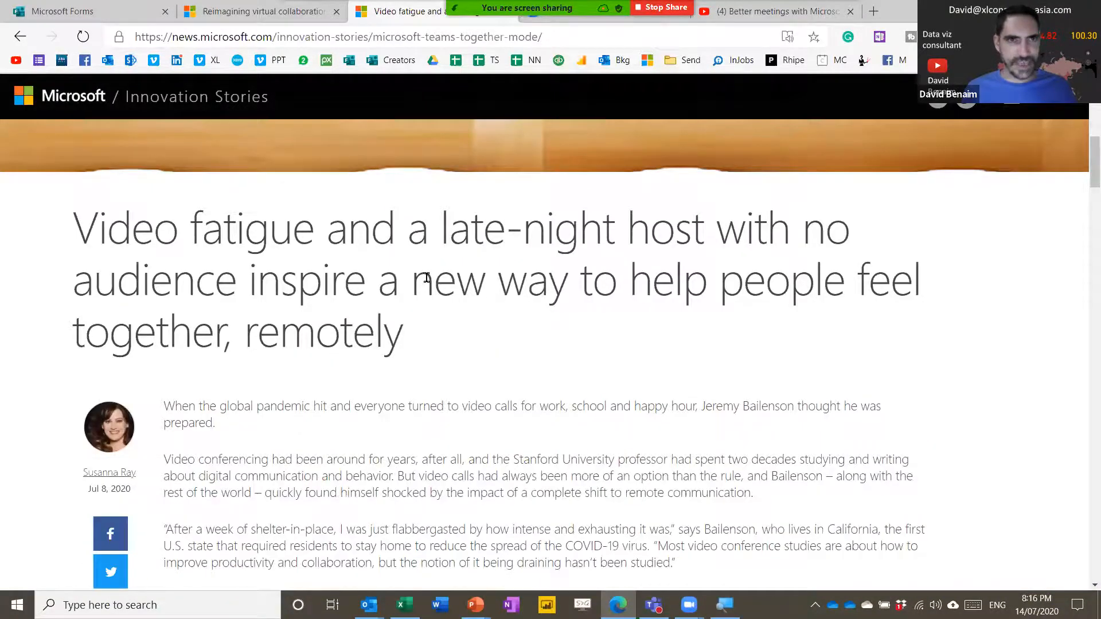
scroll(430, 275, down, 6)
scroll(431, 273, down, 3)
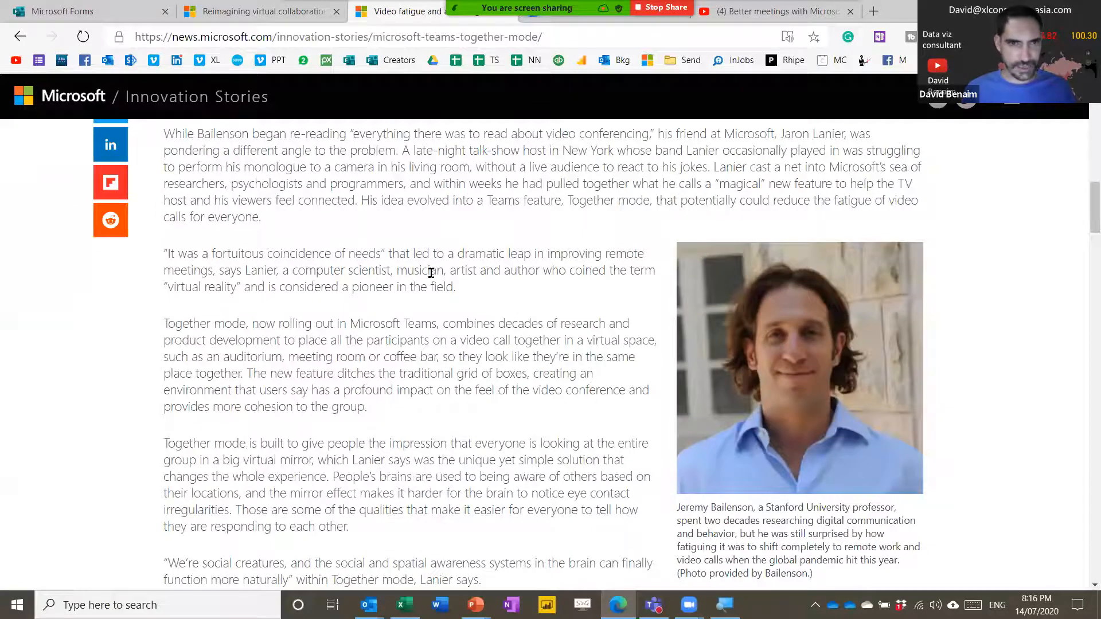
Step: Return to the virtual collaboration article and read its introduction and Together mode section
key(ctrl+shift+Tab)
scroll(1086, 184, down, 8)
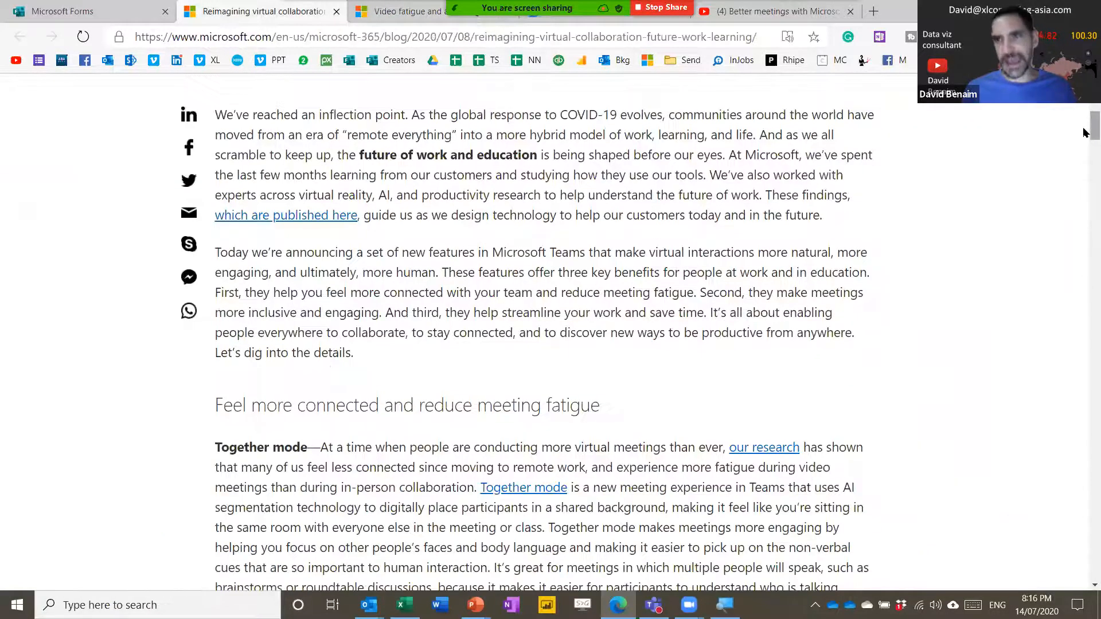
scroll(1085, 152, down, 4)
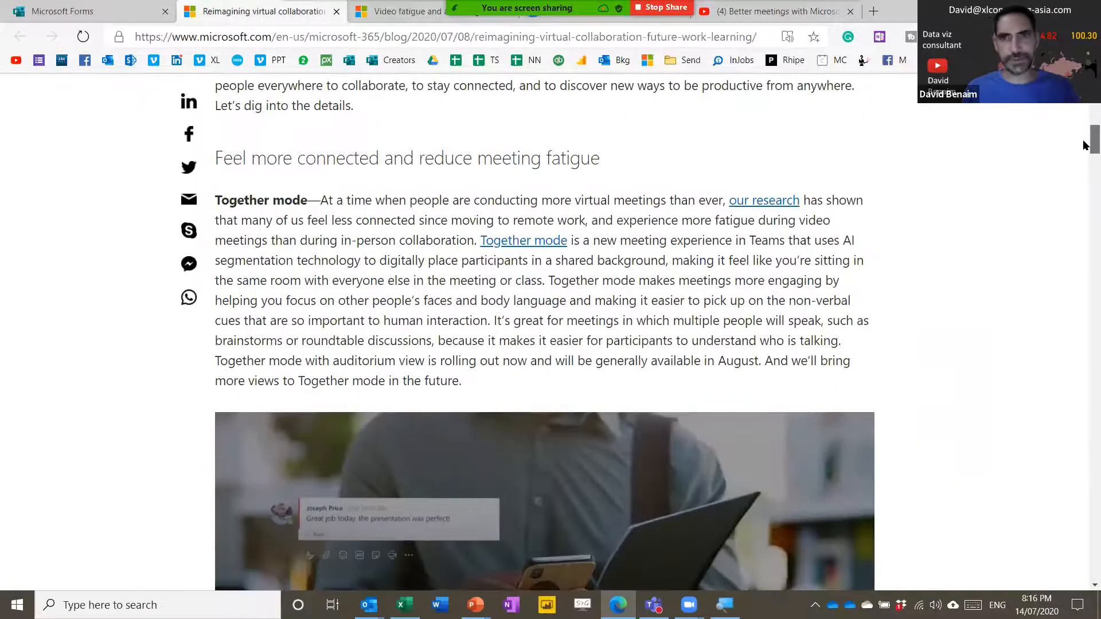
scroll(1086, 145, down, 1)
scroll(1086, 152, up, 2)
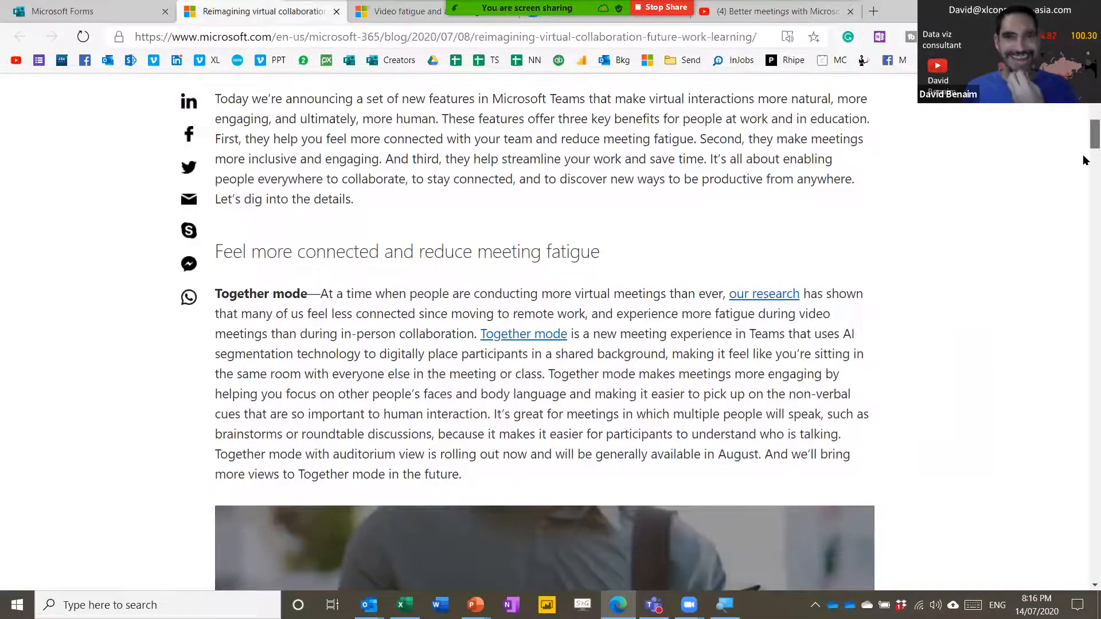
Step: Read the Dynamic view section, briefly highlighting the passage on large gallery view with video of up to 49 people
scroll(1086, 166, down, 8)
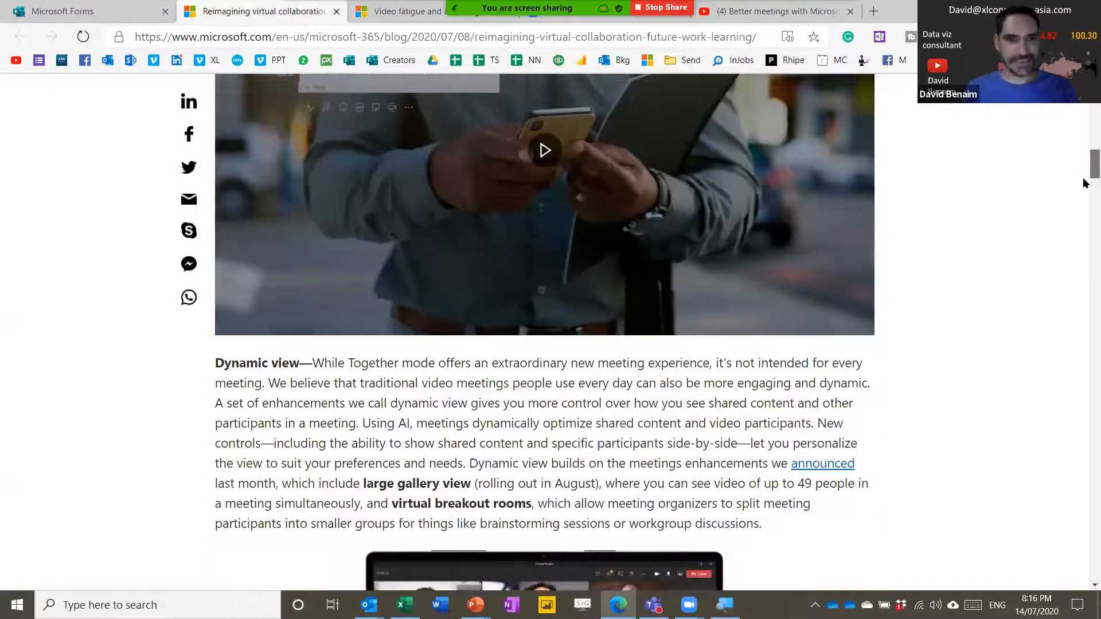
scroll(1086, 185, down, 1)
scroll(1085, 187, down, 2)
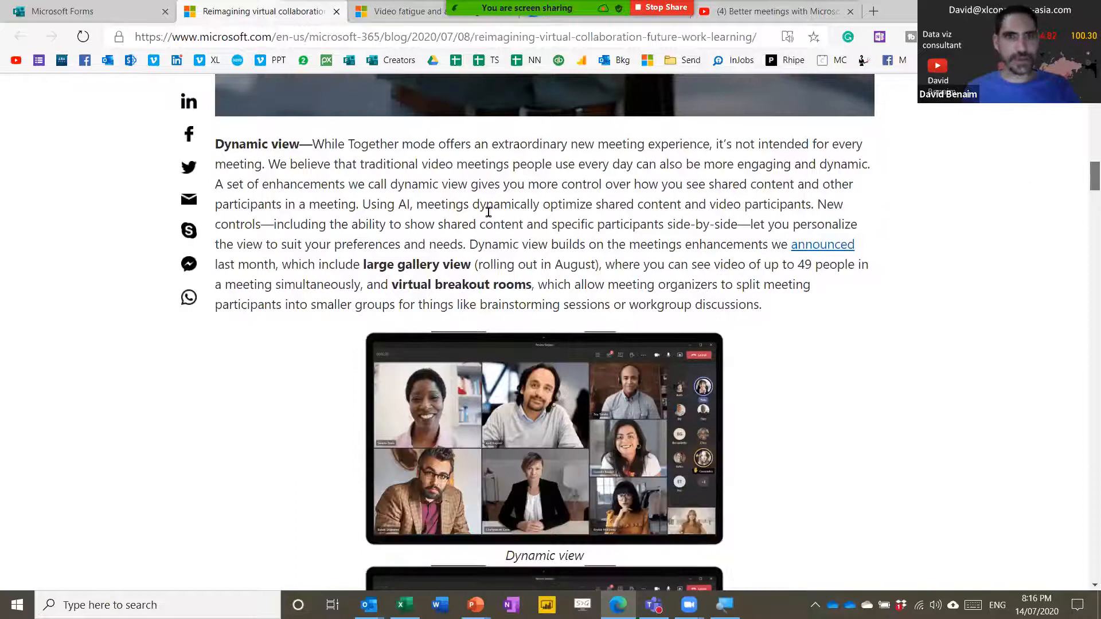
scroll(488, 212, down, 1)
scroll(361, 171, down, 1)
drag(362, 171, 819, 172)
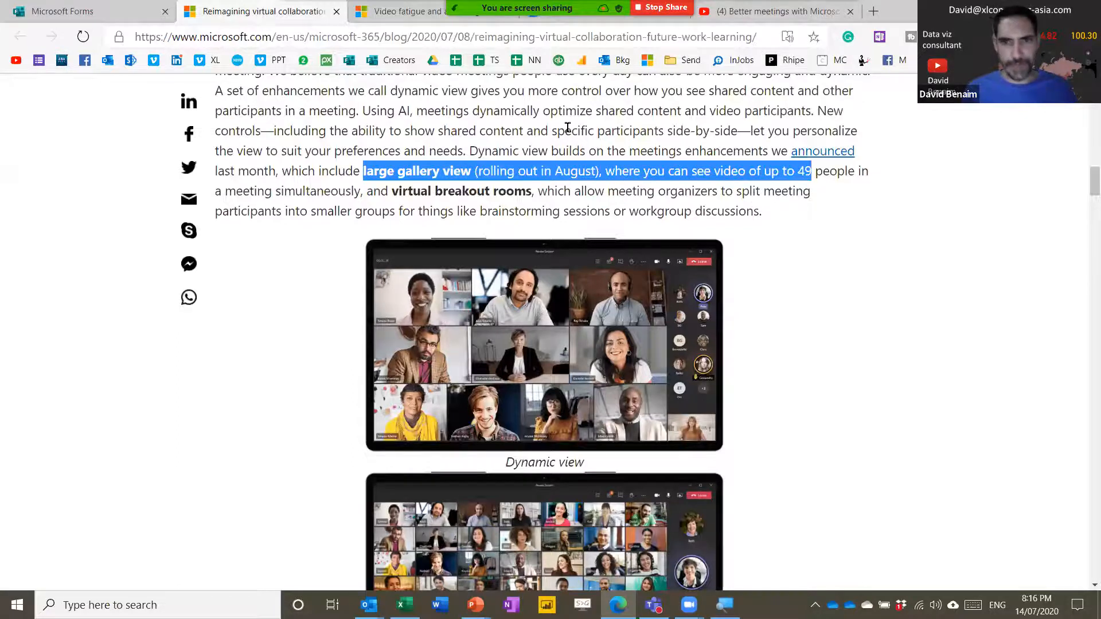
click(609, 195)
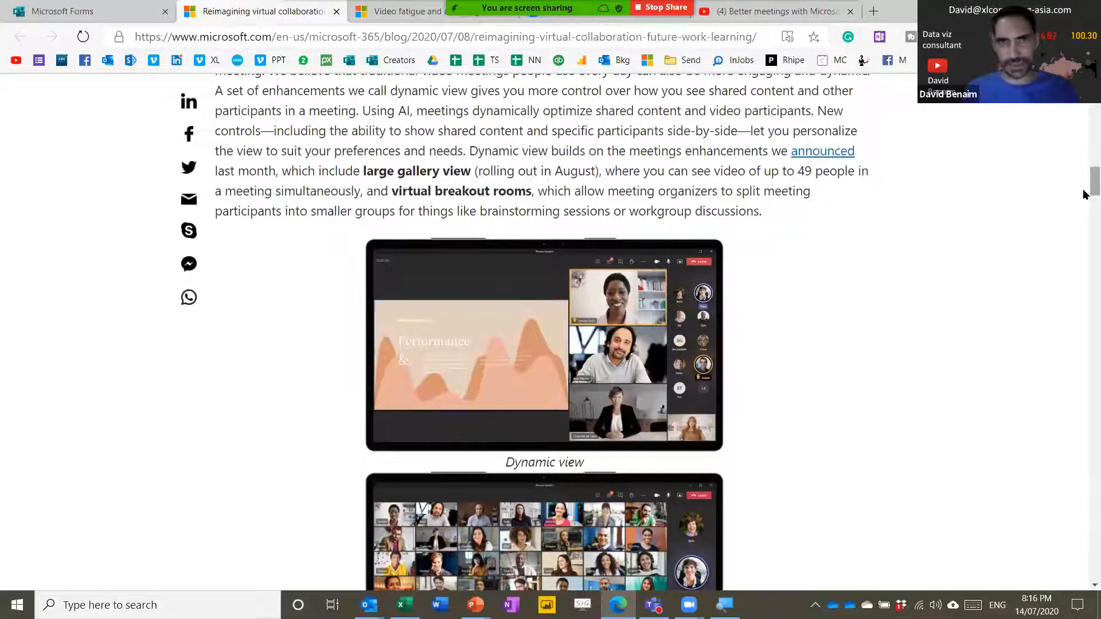
Step: Read the Video filters, Reflect messaging extension and Live reactions sections, highlighting the words on PowerPoint Live Presentations to Teams
scroll(1086, 190, down, 3)
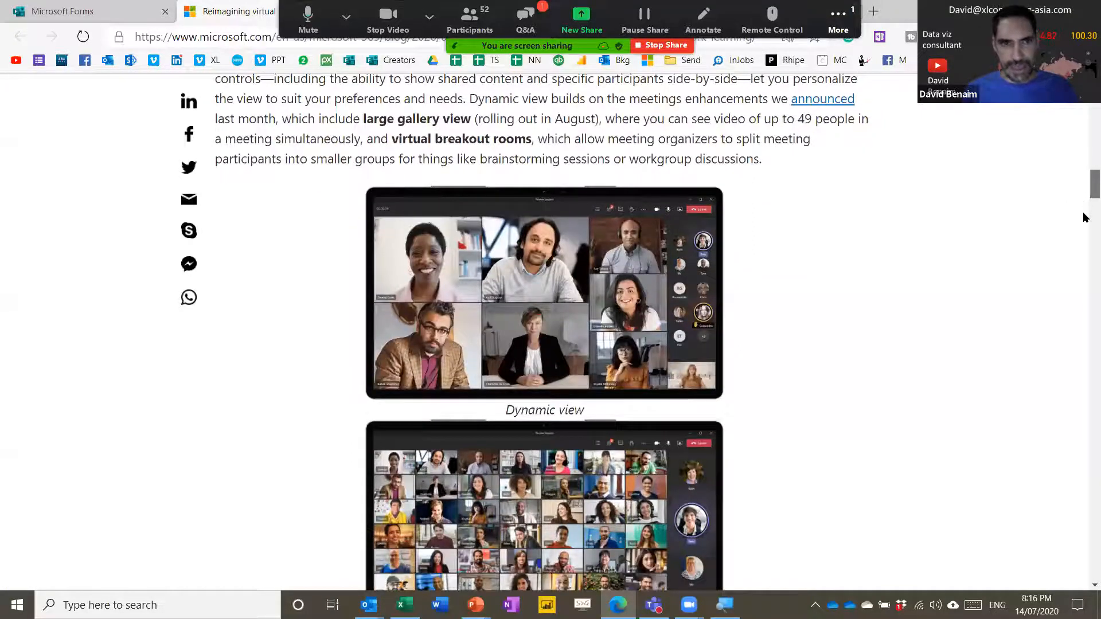
scroll(1085, 218, down, 7)
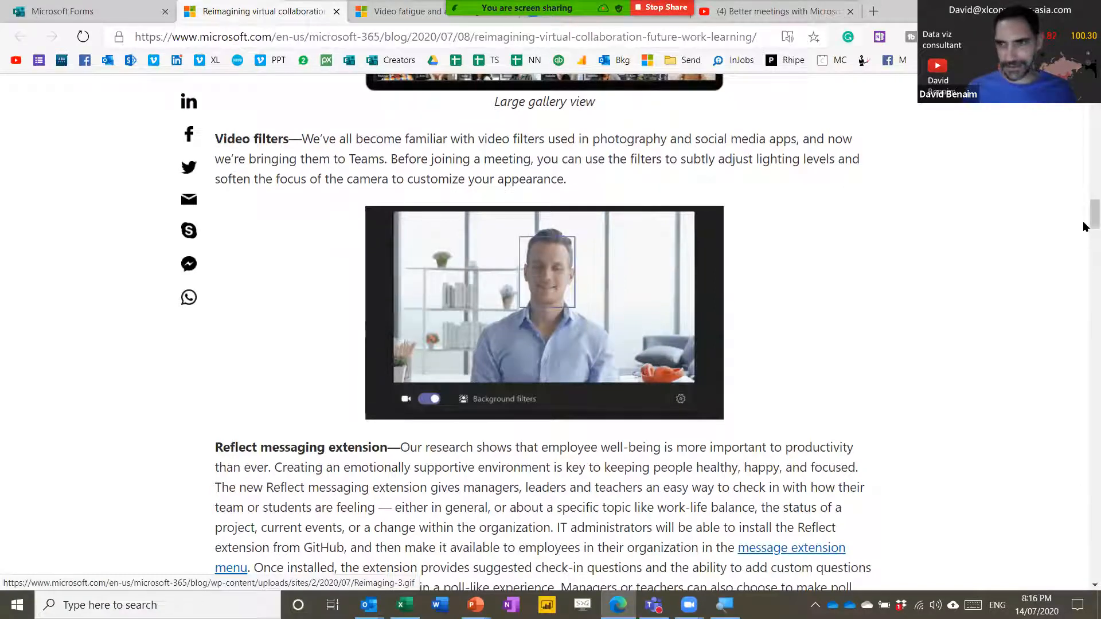
scroll(1085, 238, down, 3)
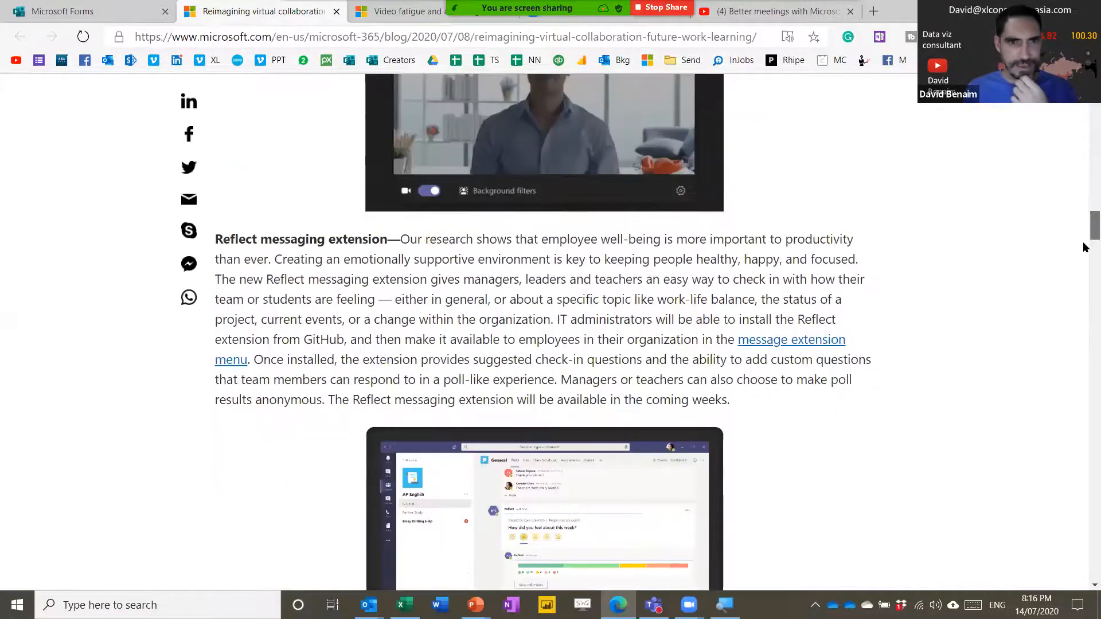
scroll(1086, 247, down, 3)
scroll(1085, 267, down, 2)
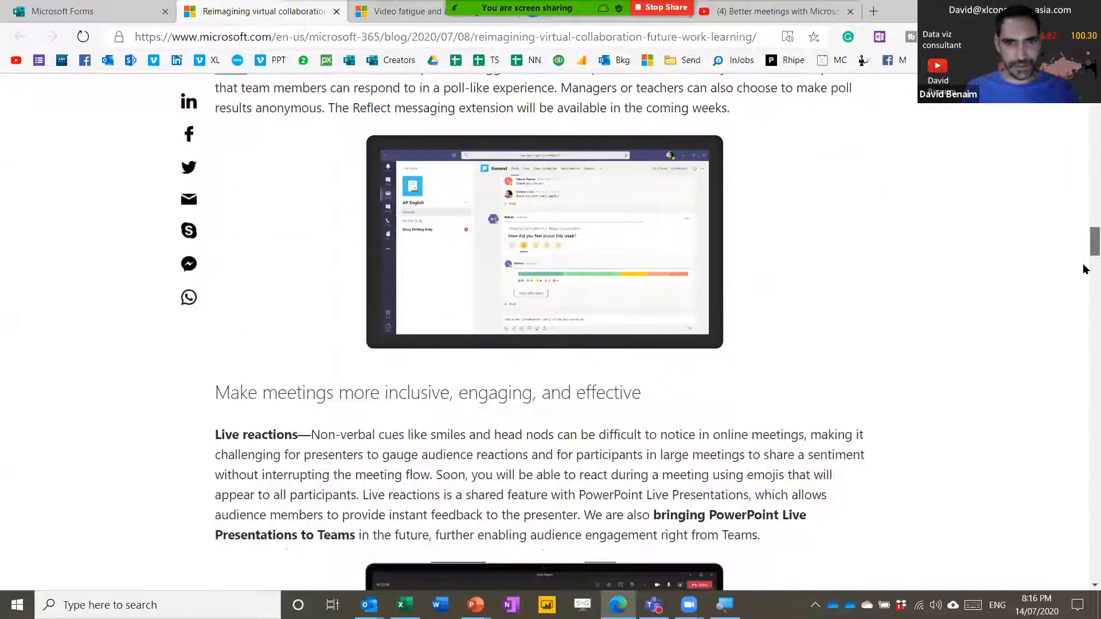
scroll(1086, 270, down, 5)
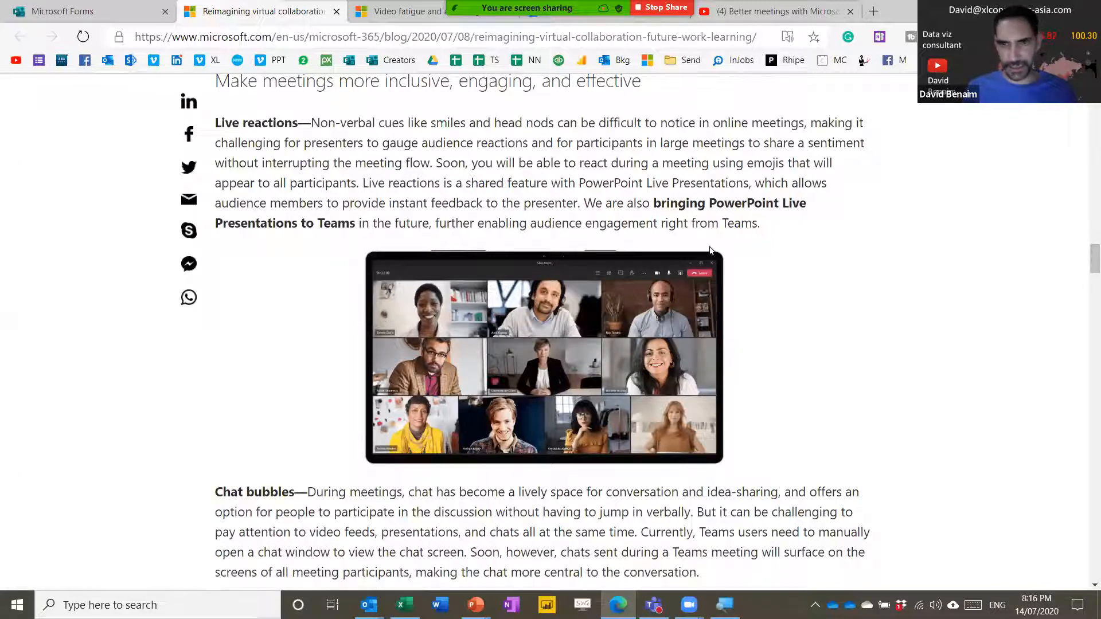
drag(715, 203, 357, 221)
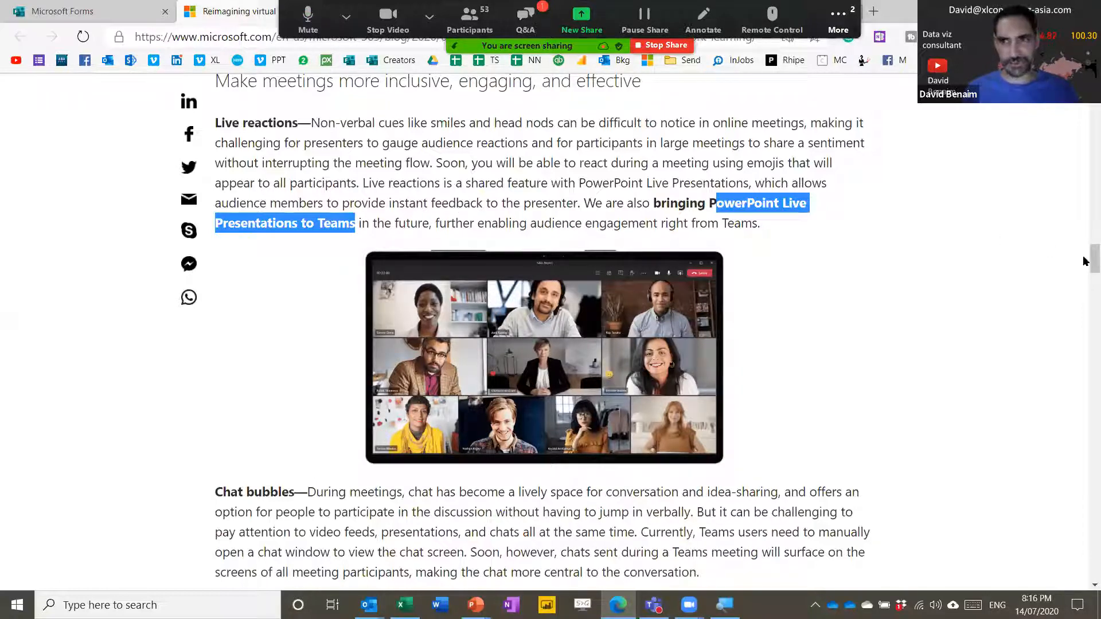
Step: Read the article's sections from Chat bubbles through speaker attribution, 1,000-participant meetings and Whiteboard updates to the Tasks app
drag(1085, 262, 1086, 280)
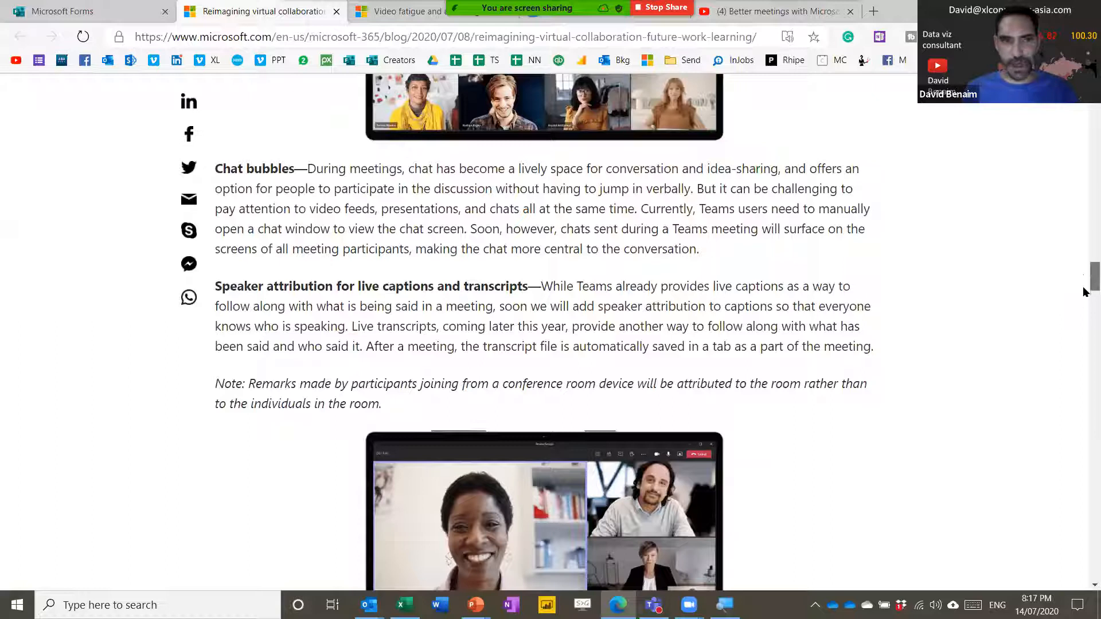
drag(1084, 298, 1086, 329)
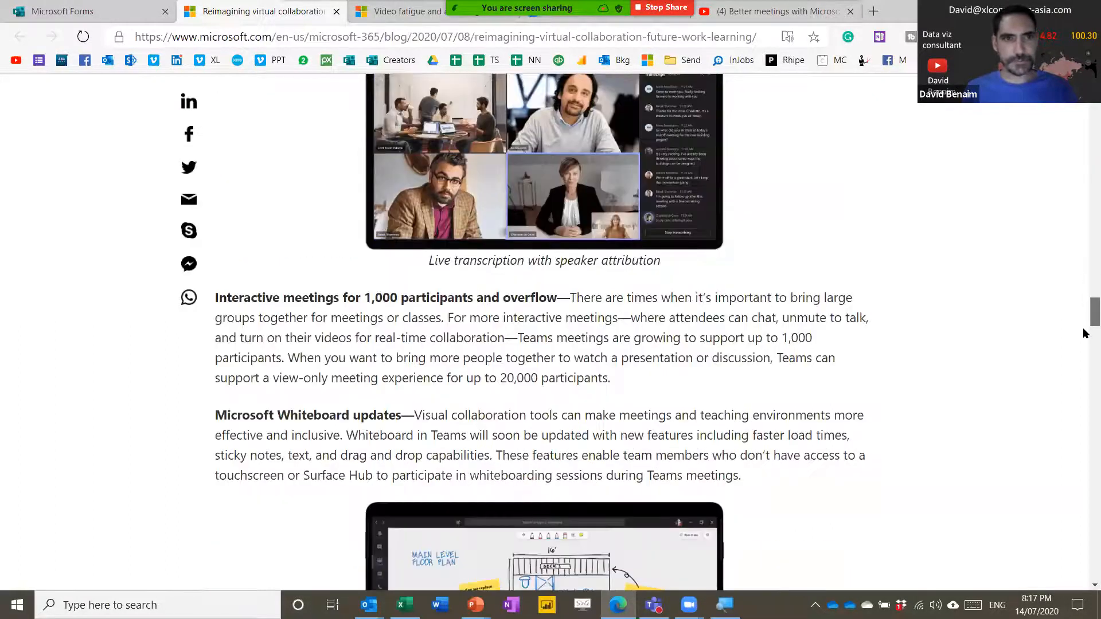
scroll(986, 322, down, 6)
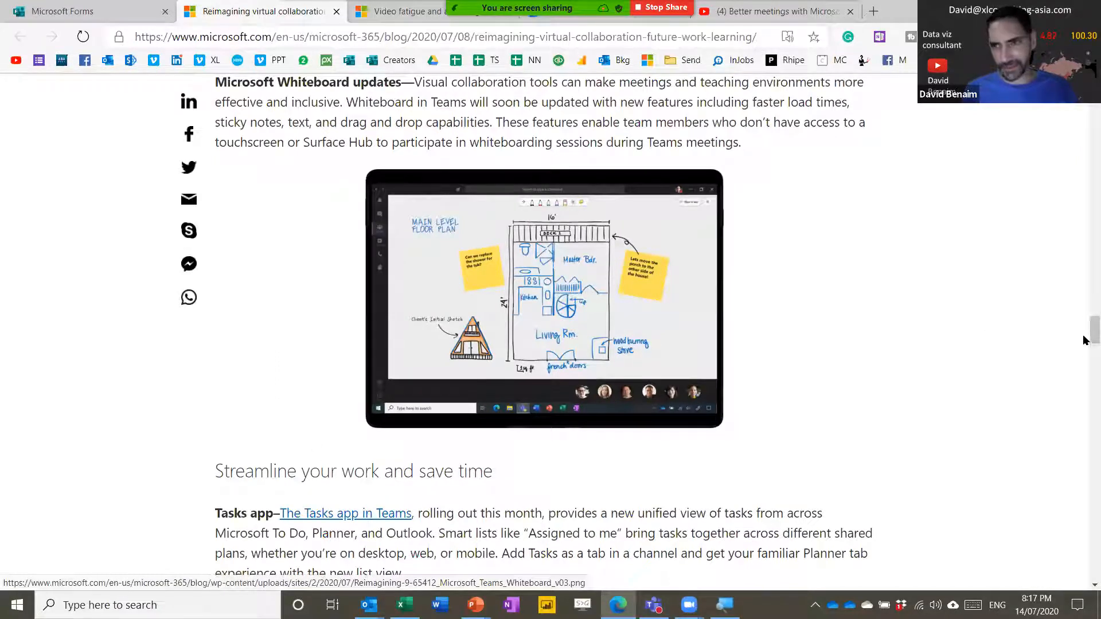
scroll(802, 327, down, 6)
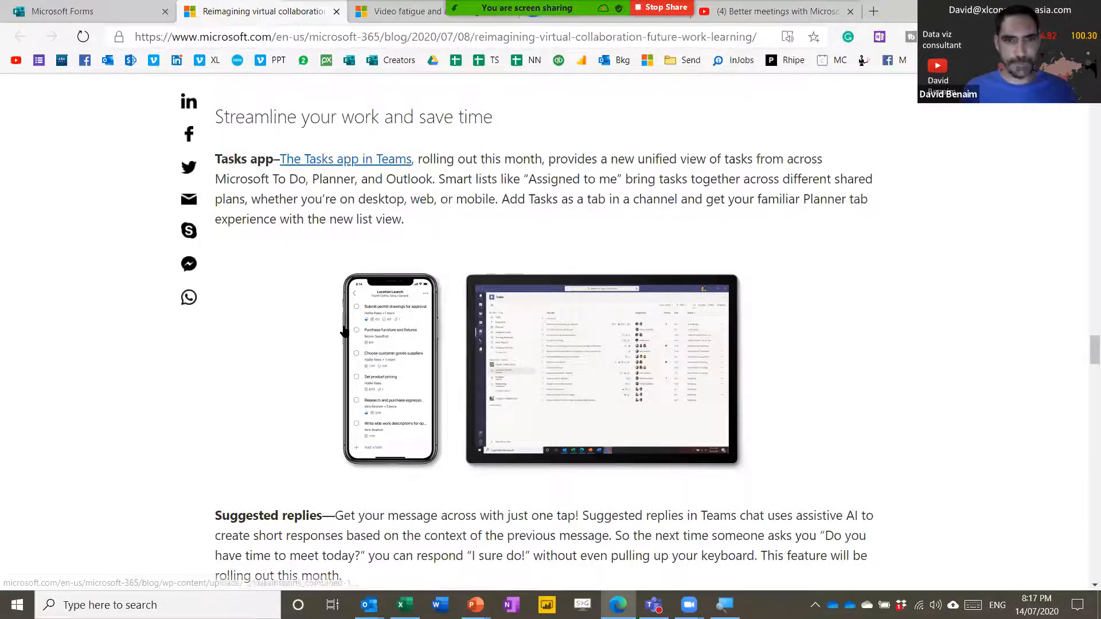
Step: Skim the rest of the article down to Related posts and return to its title
scroll(344, 326, down, 7)
scroll(344, 327, down, 10)
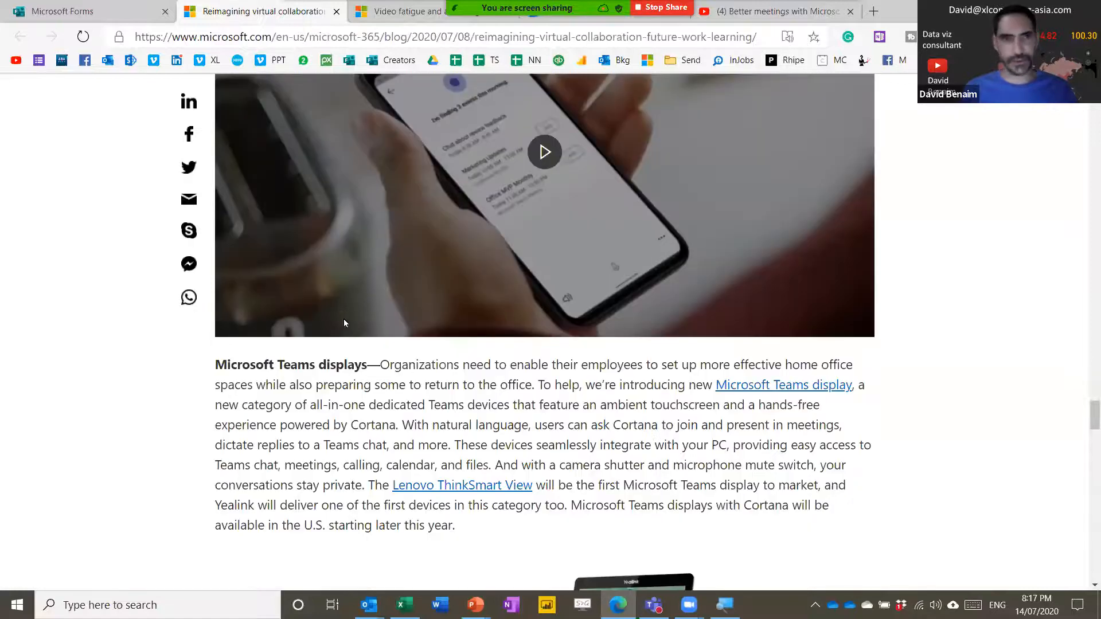
scroll(344, 321, down, 4)
scroll(343, 318, down, 20)
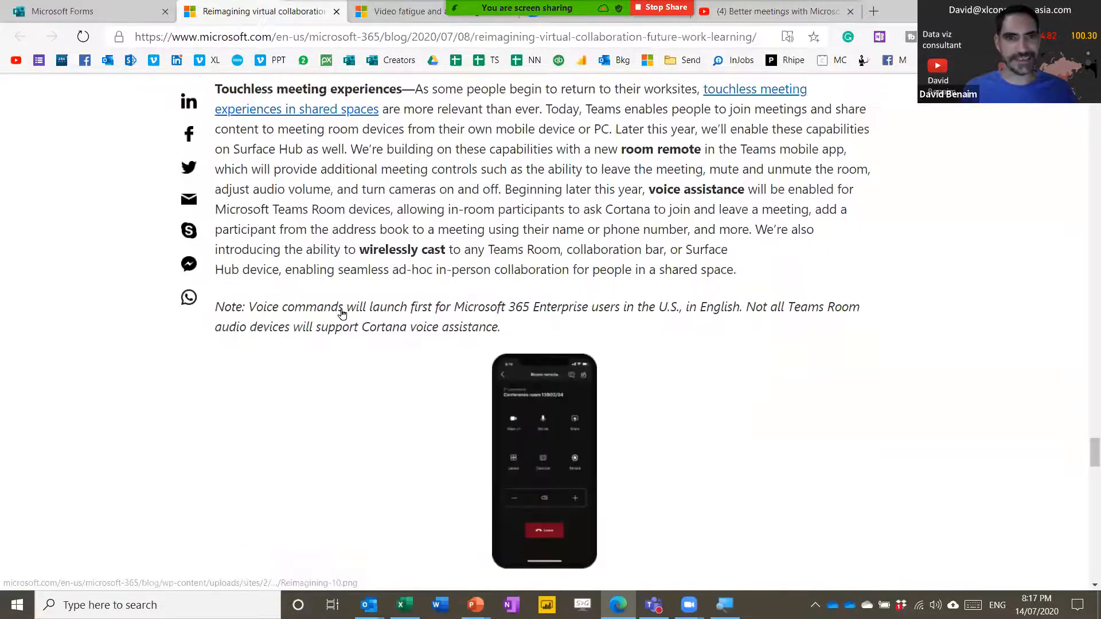
scroll(340, 272, down, 2)
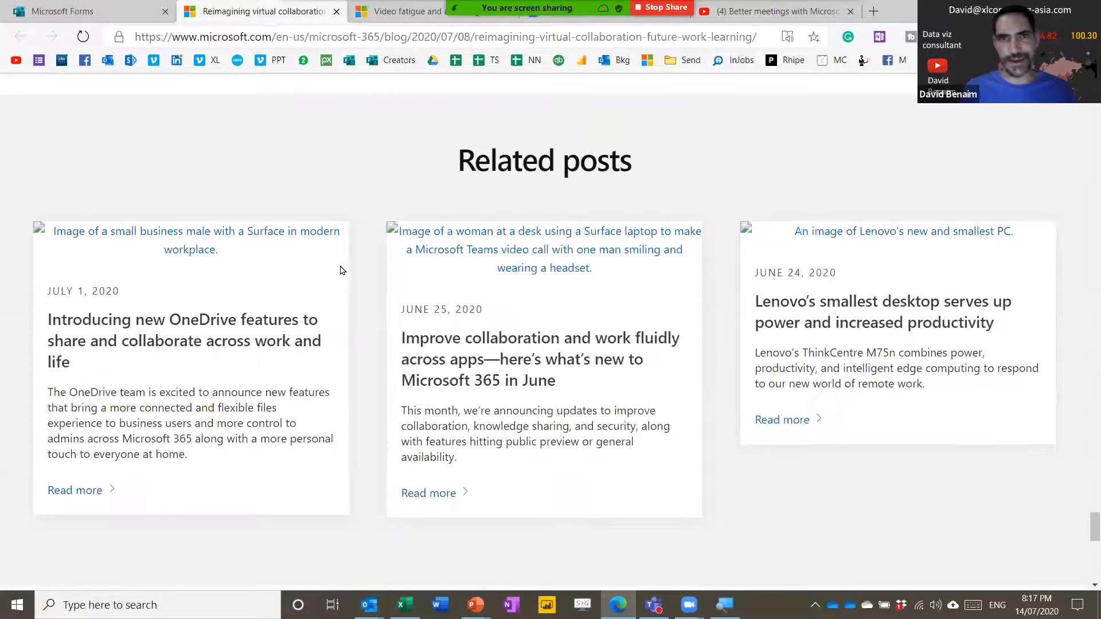
scroll(342, 265, up, 20)
scroll(647, 113, up, 15)
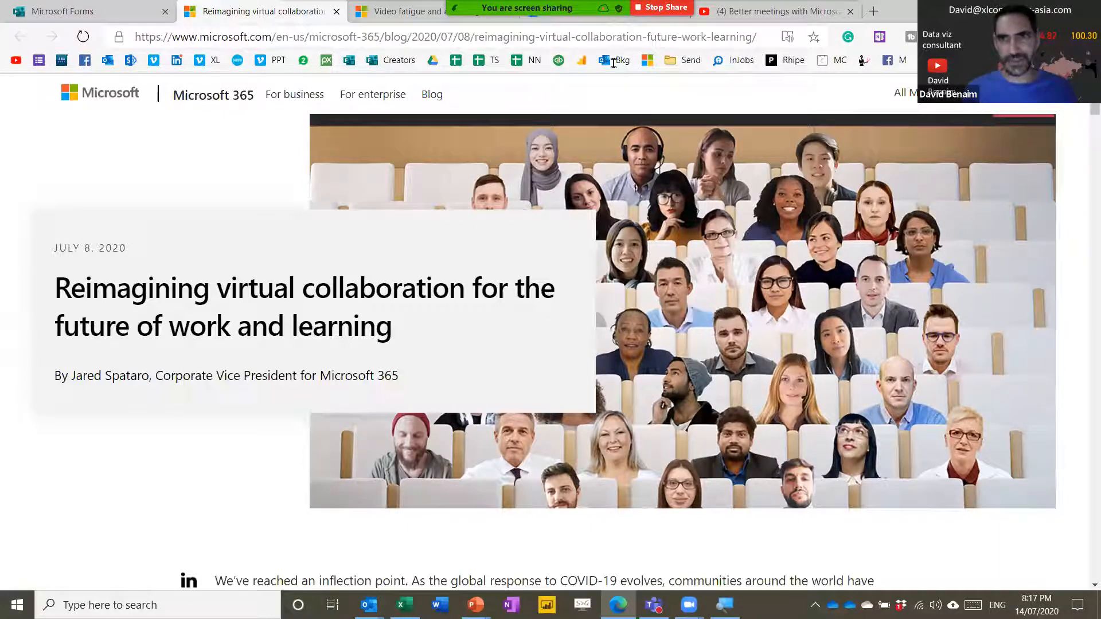
Step: Switch from the Microsoft 365 blog article to the power query seminar.xlsx workbook in Excel
mouse_move(589, 32)
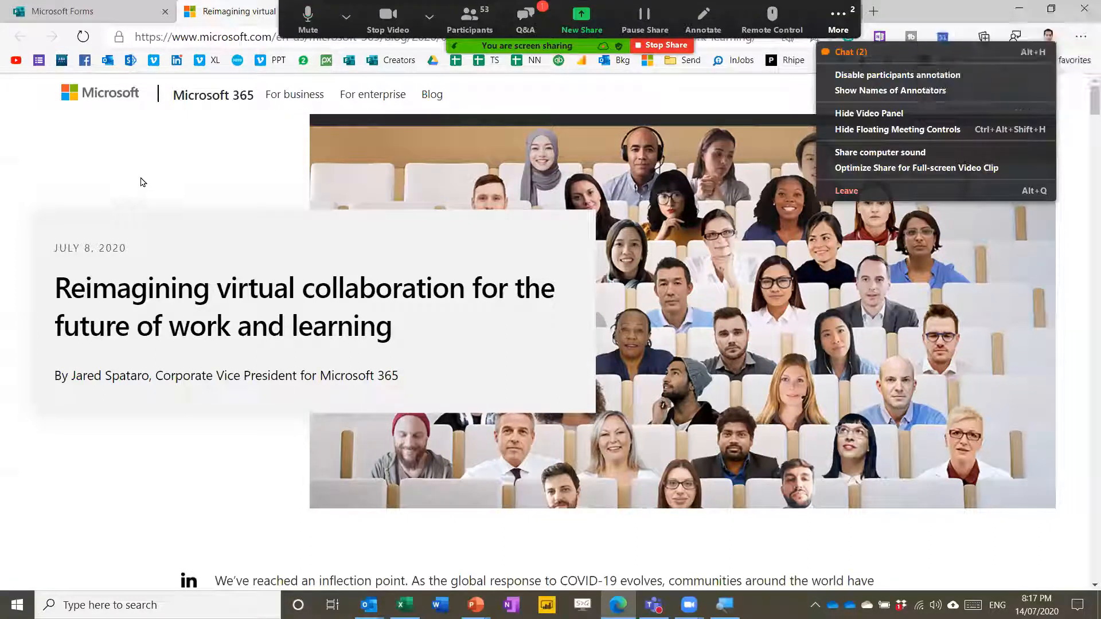
key(alt+Tab)
key(alt+Tab)
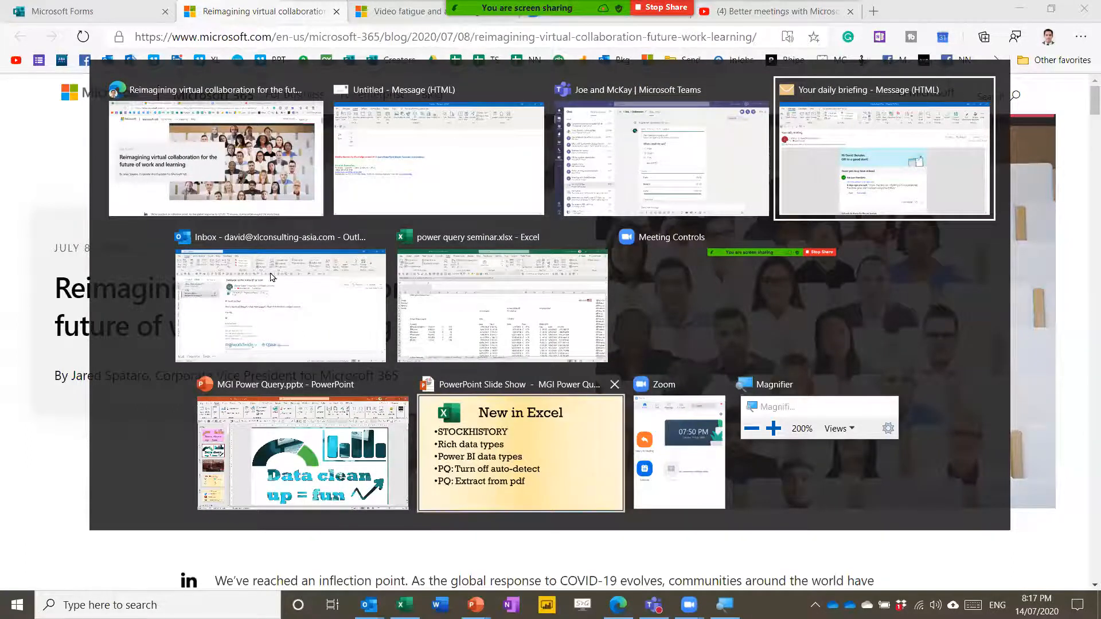
click(441, 459)
key(alt+Tab)
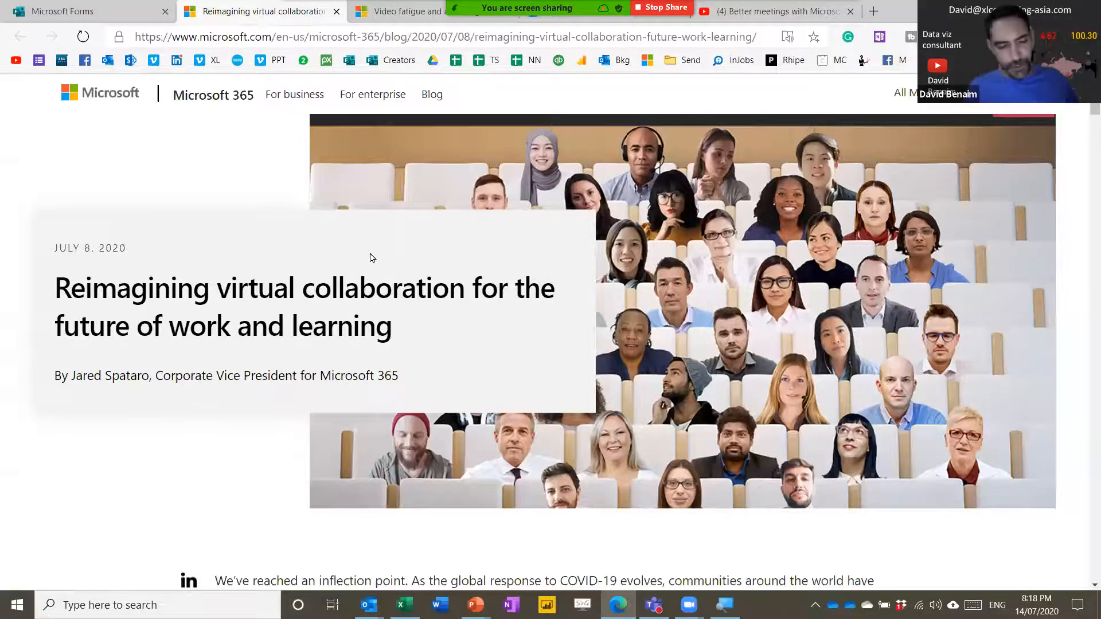
key(alt+Tab)
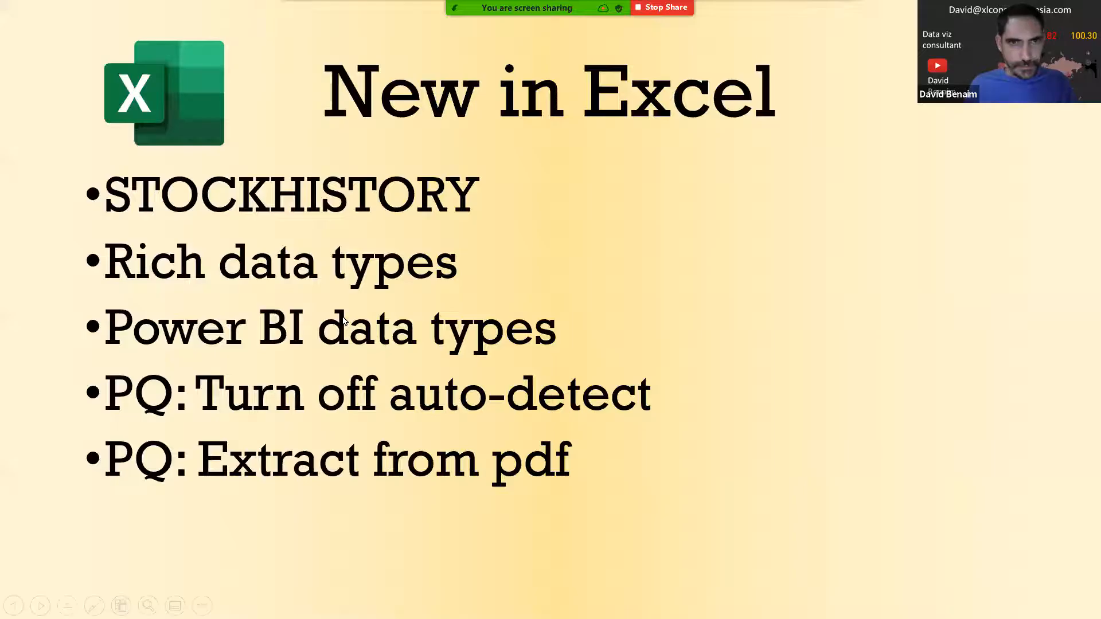
key(alt+Tab)
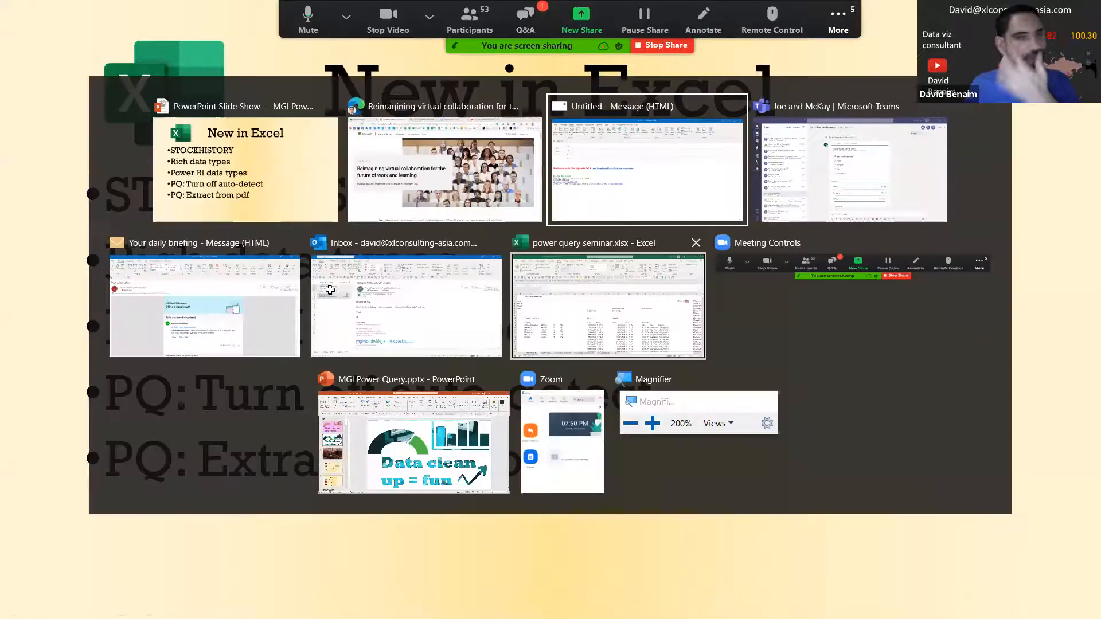
key(alt+Tab)
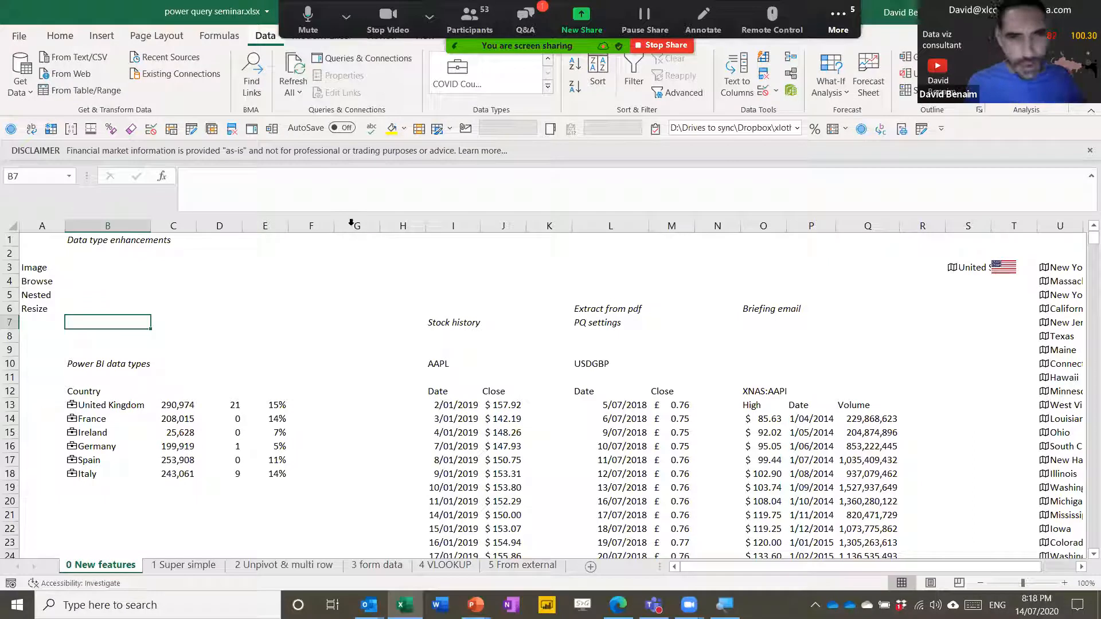
click(351, 225)
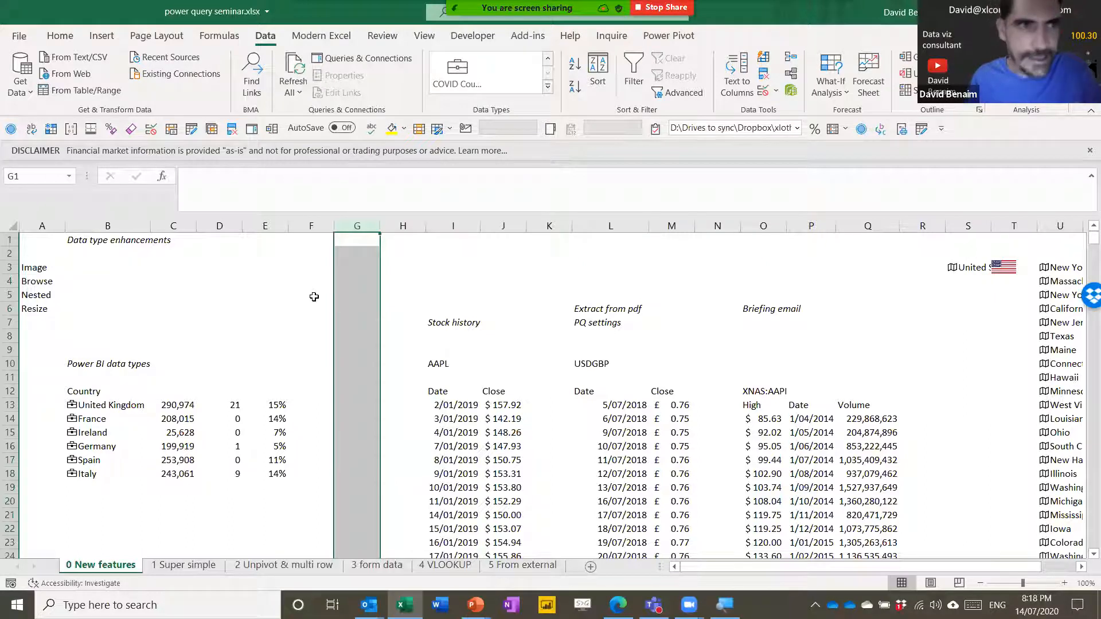
click(19, 35)
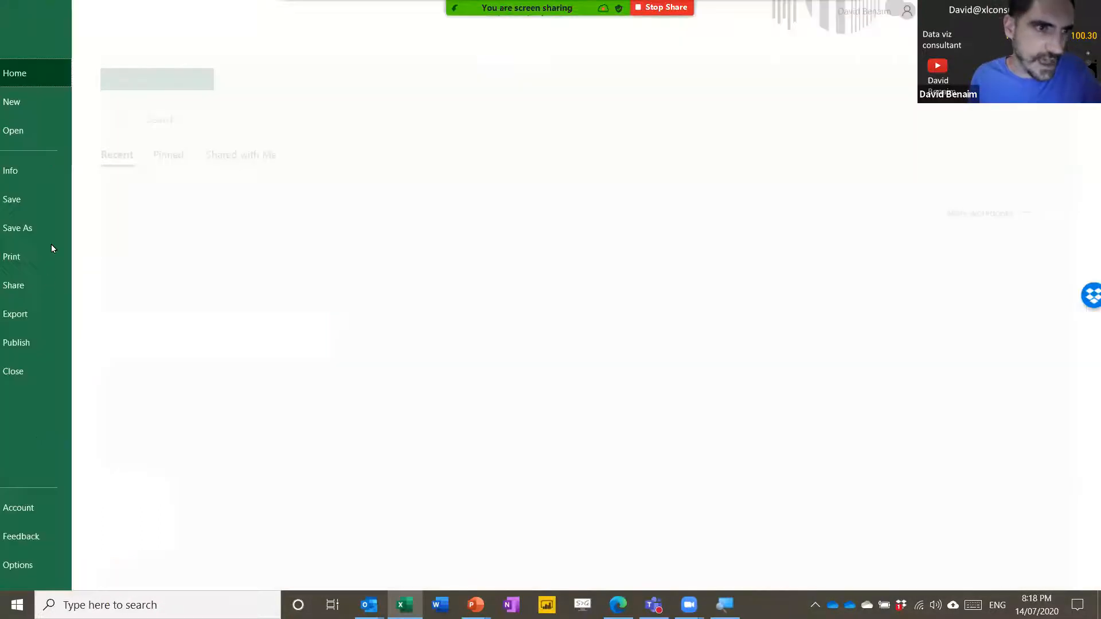
click(32, 501)
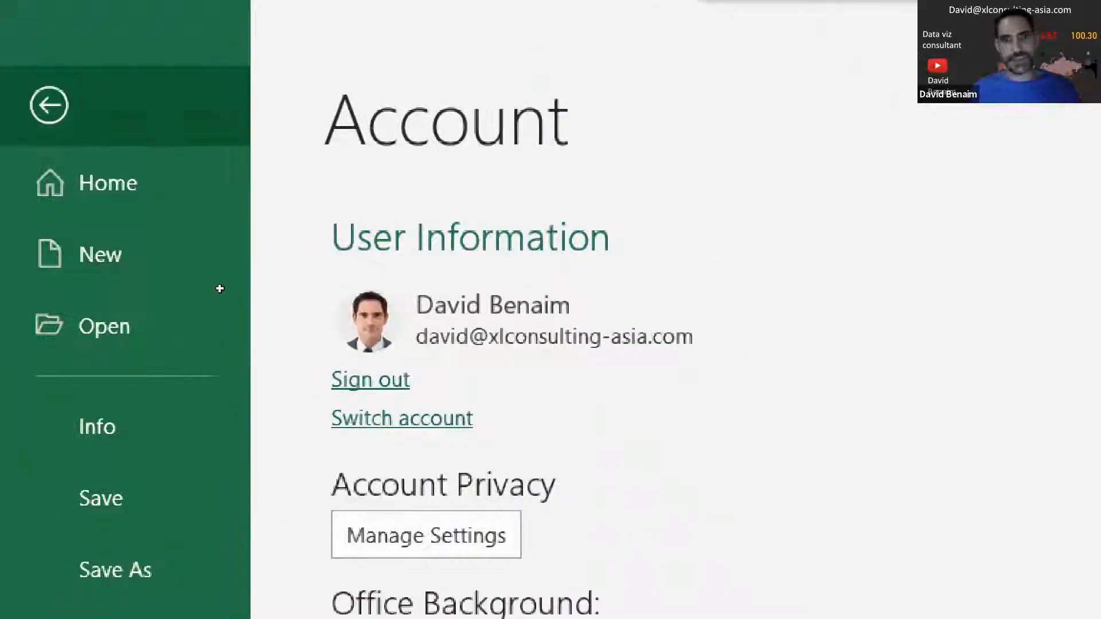
key(Escape)
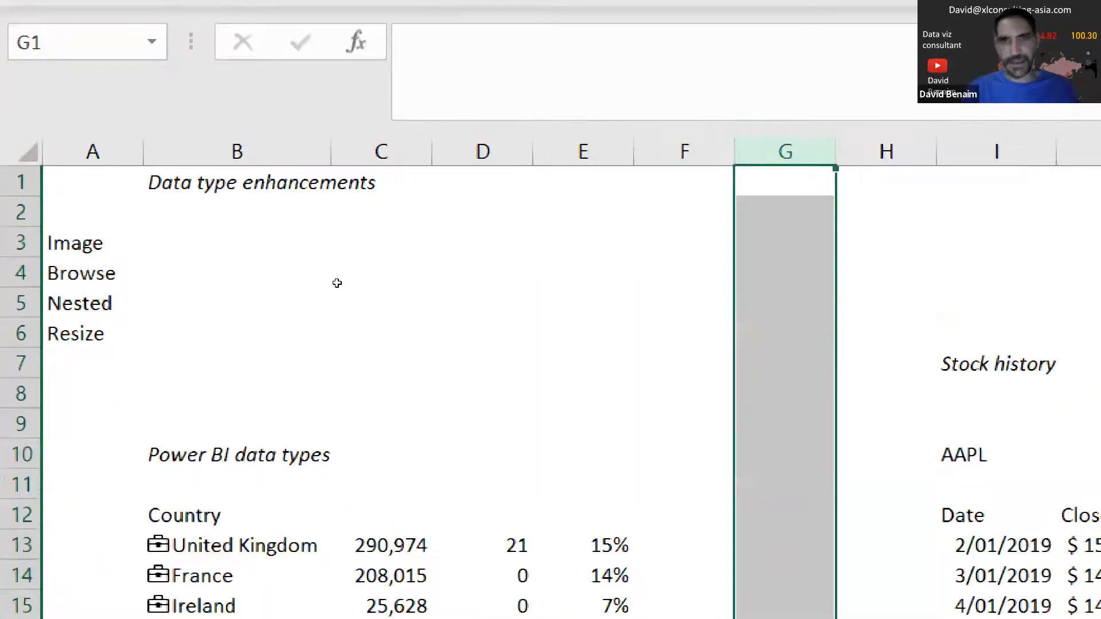
key(Right)
key(Right)
key(Right)
key(Right)
key(Right)
key(Right)
key(Right)
key(Right)
key(Right)
key(Right)
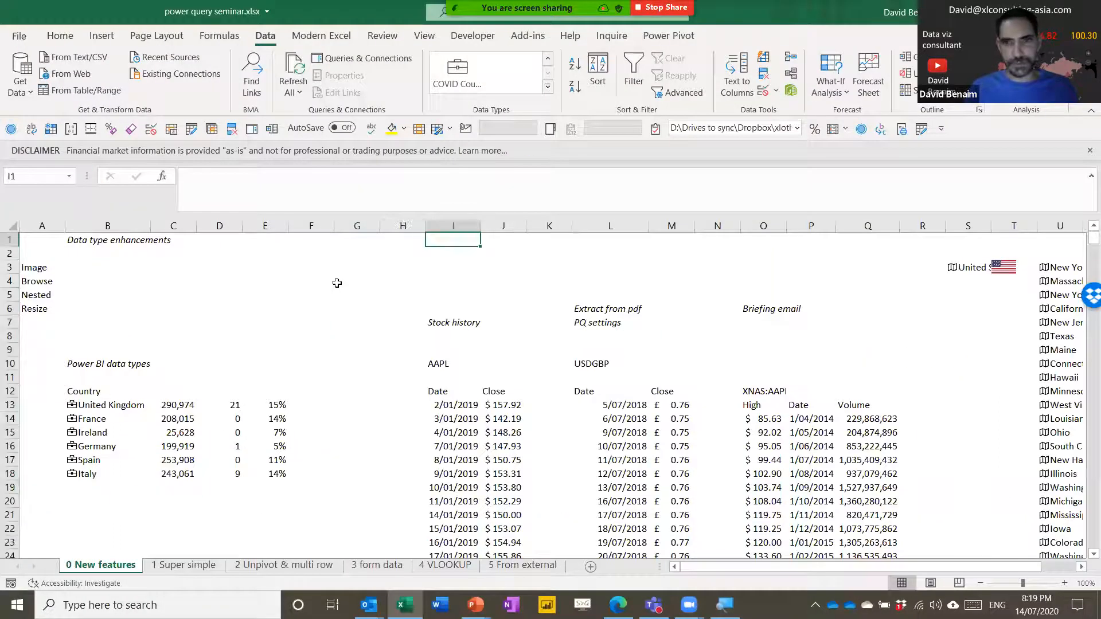
key(Down)
key(Down)
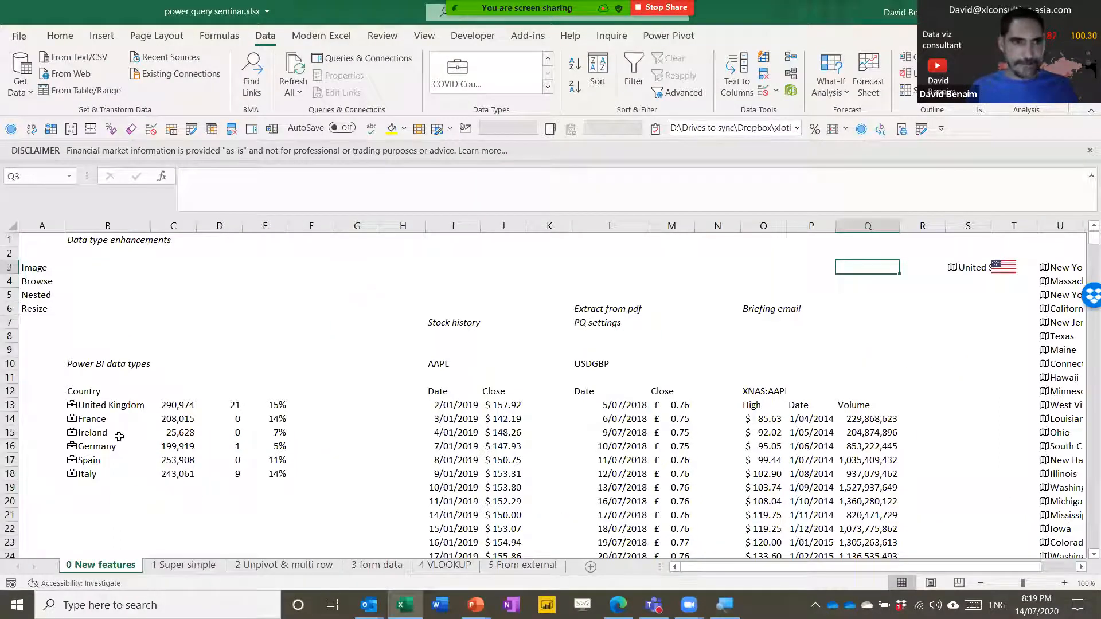
Step: Select the Power BI country cells B13:B18 and look through the data types available for them
drag(121, 406, 114, 472)
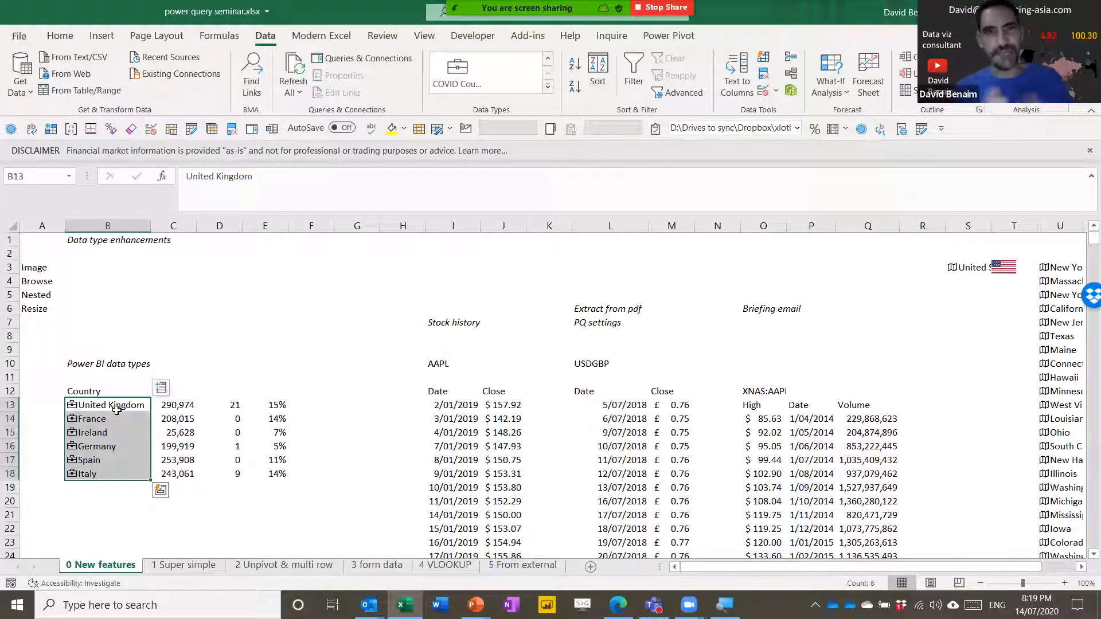
click(548, 59)
click(548, 59)
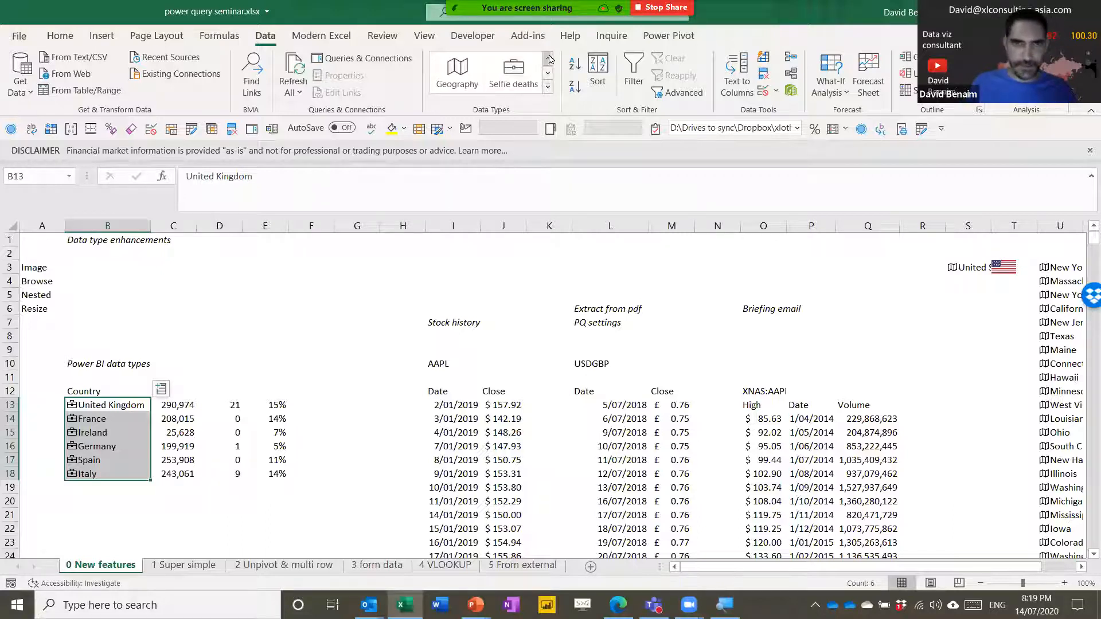
click(388, 304)
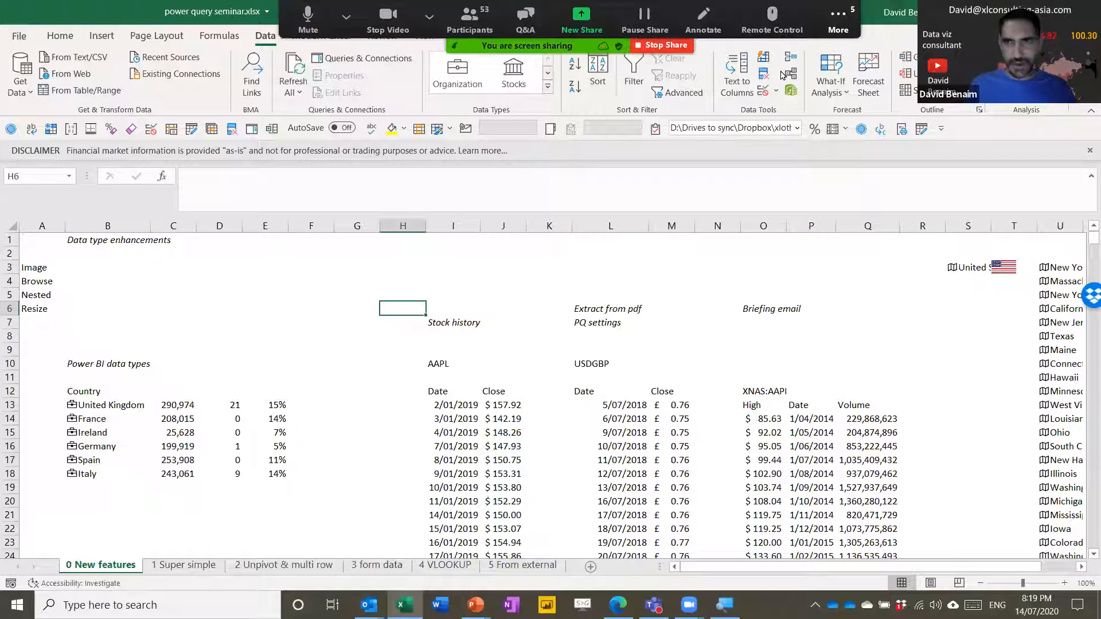
Step: Read the latest attendee messages in the Zoom webinar chat and close the chat
click(838, 21)
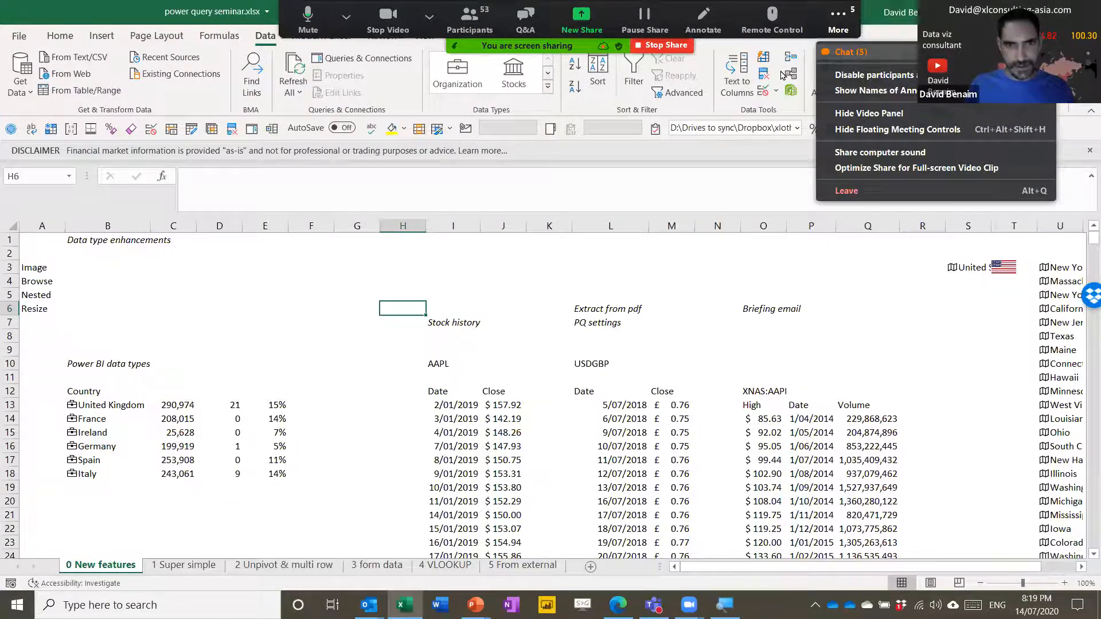
click(851, 52)
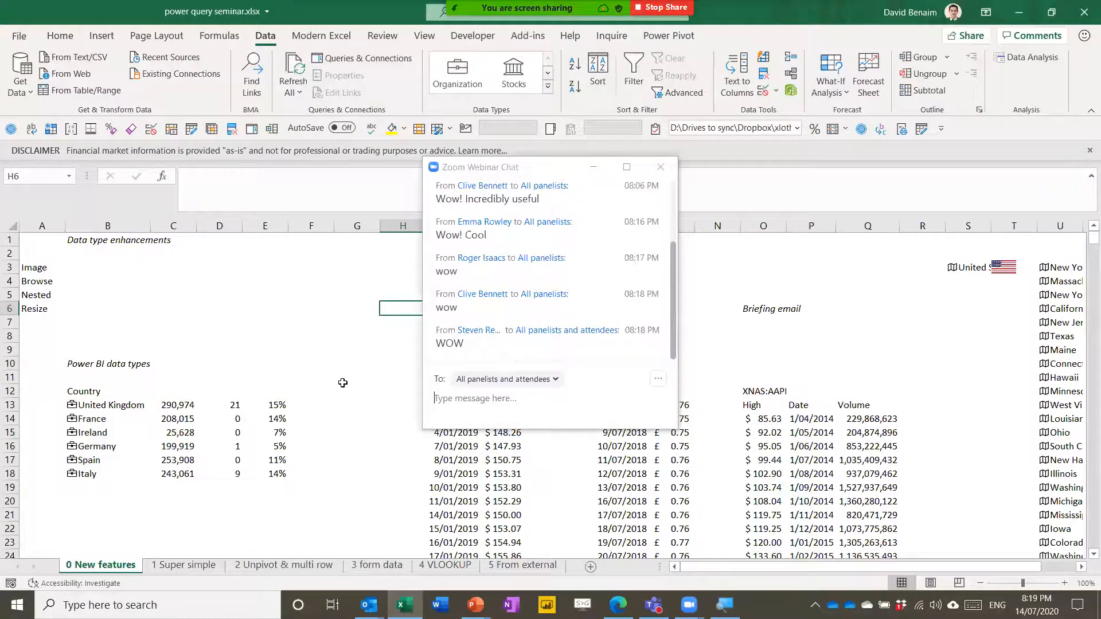
click(660, 167)
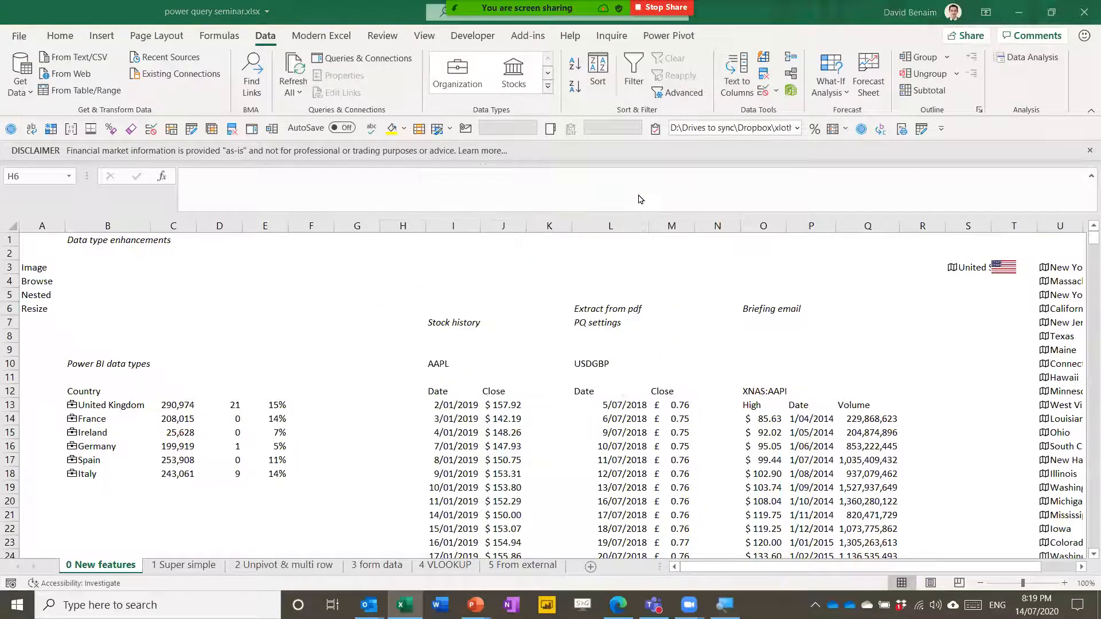
Step: Switch to the PowerPoint slide show and advance to the Bad raw data slide, revealing its first point, Multiple tabs
key(alt+Tab)
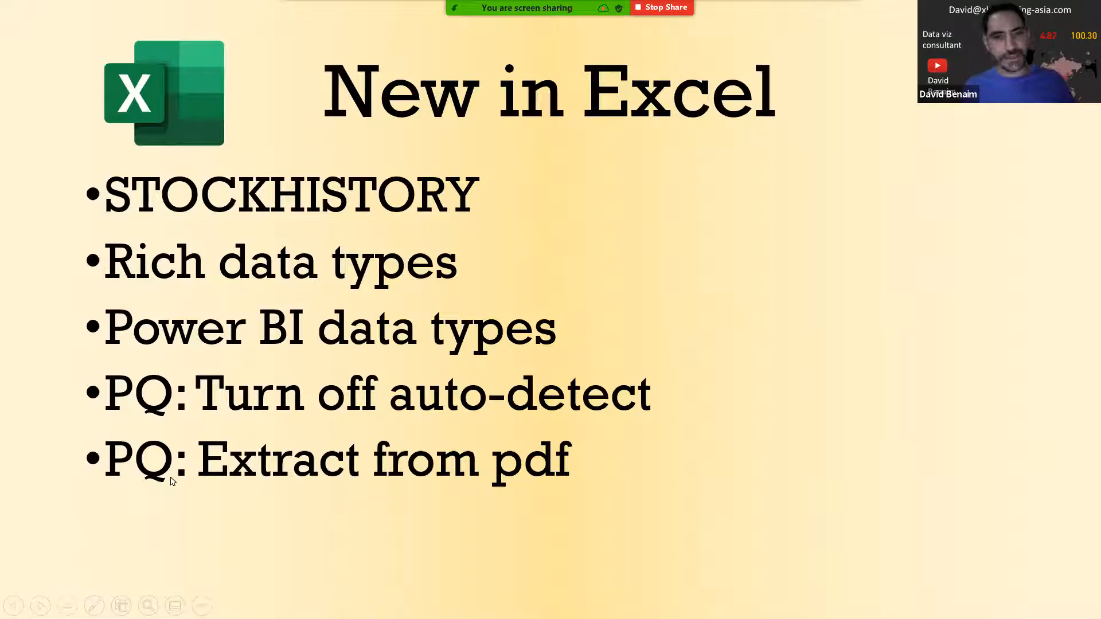
click(739, 343)
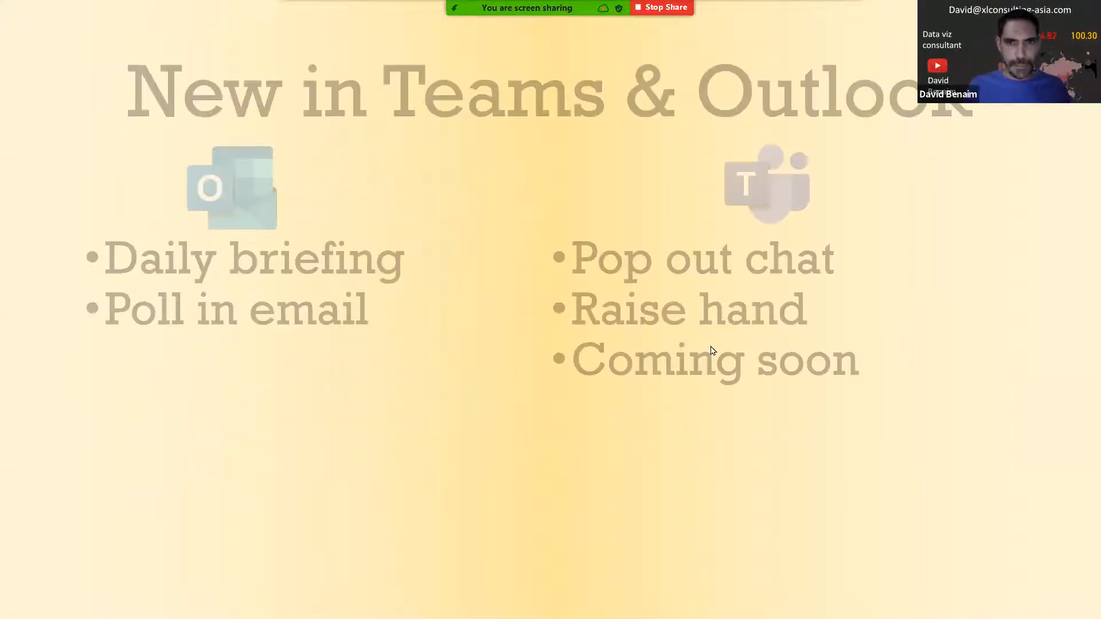
click(591, 411)
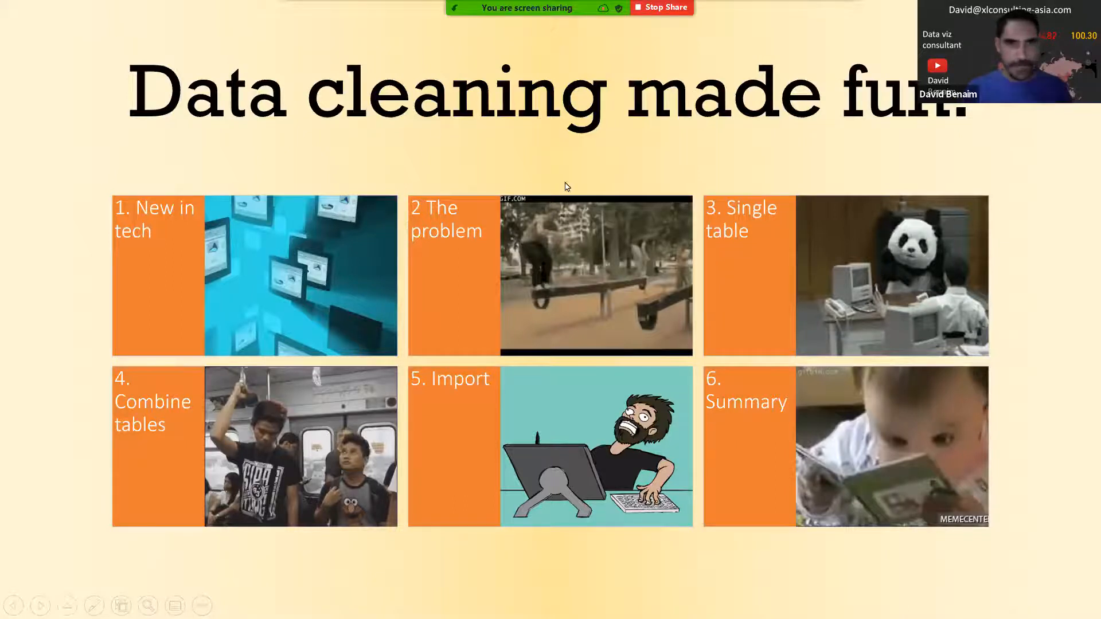
click(497, 285)
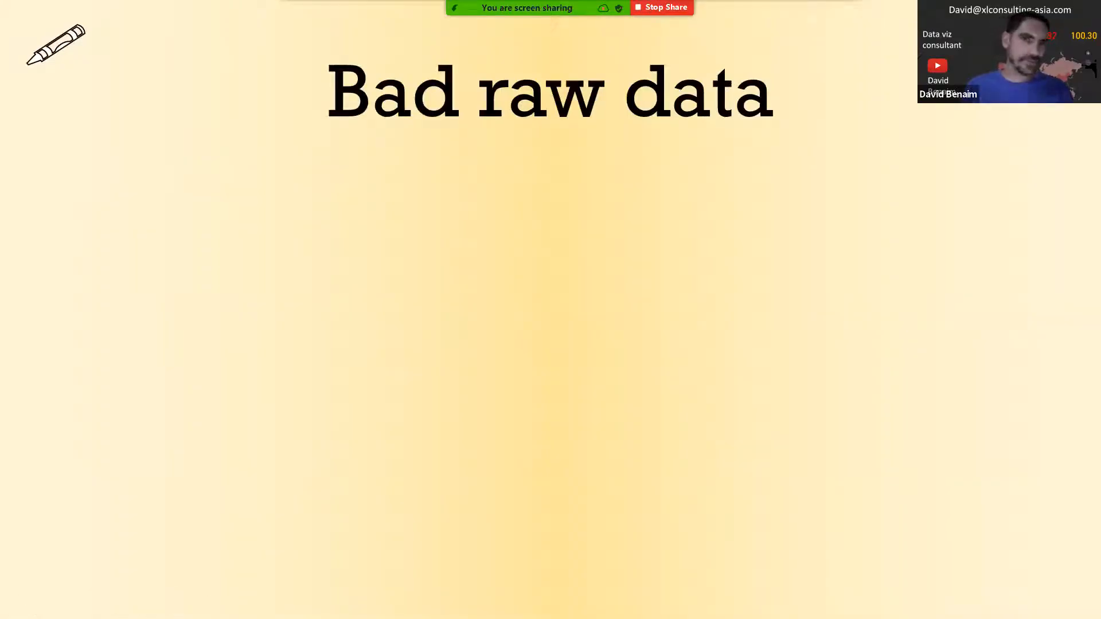
key(Right)
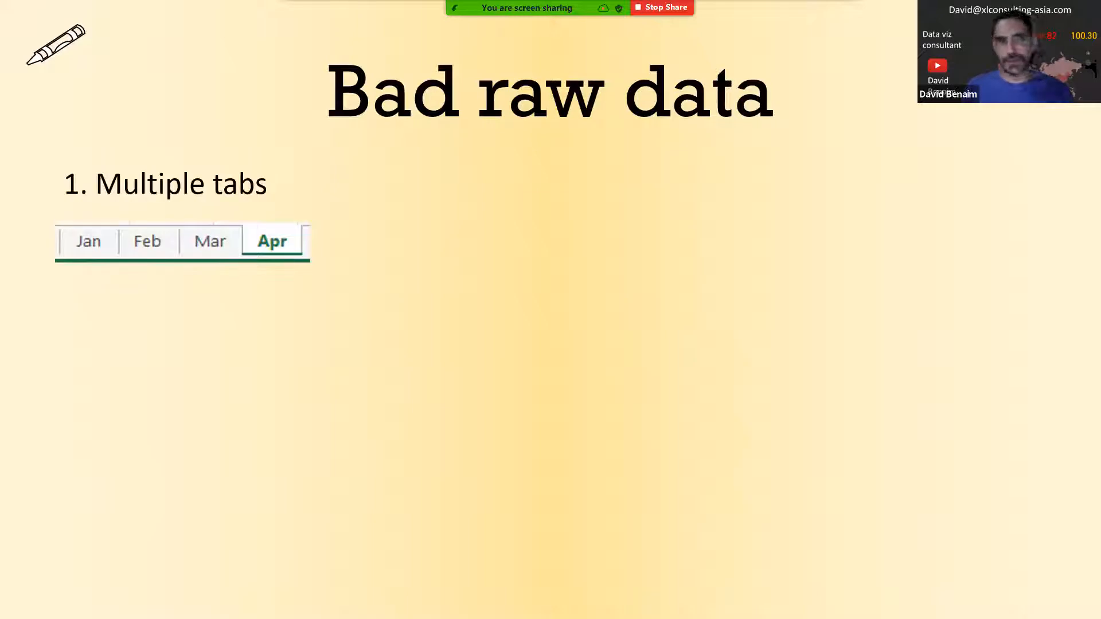
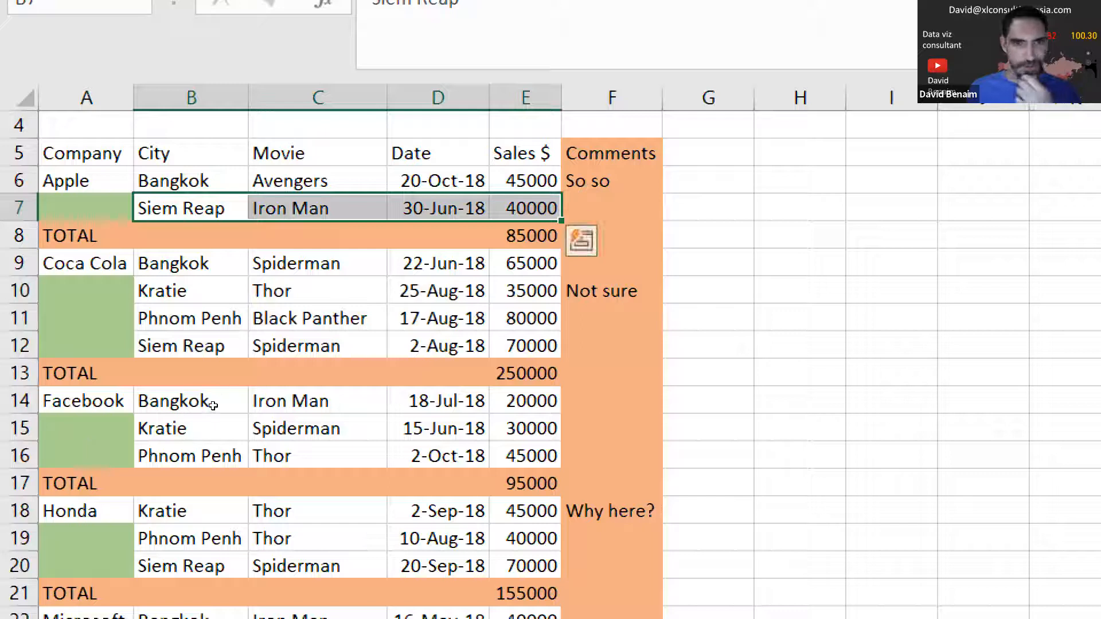
Step: Highlight the superfluous parts of the sales data: the TOTAL rows 8 and 13 and the Comments column F
key(Down)
key(Down)
key(Down)
key(Right)
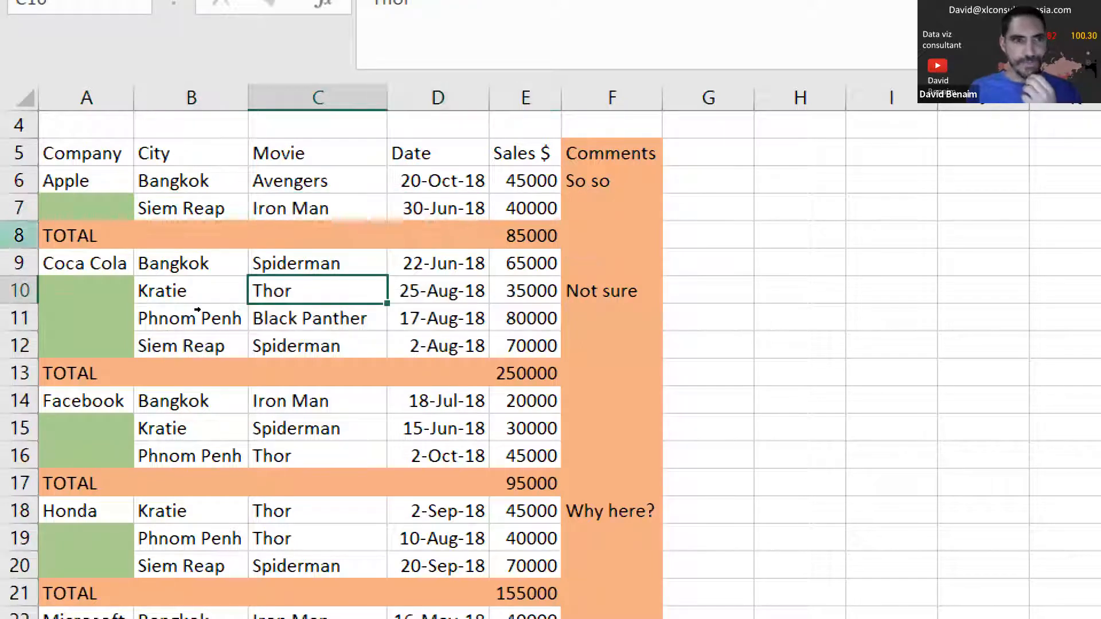
click(19, 235)
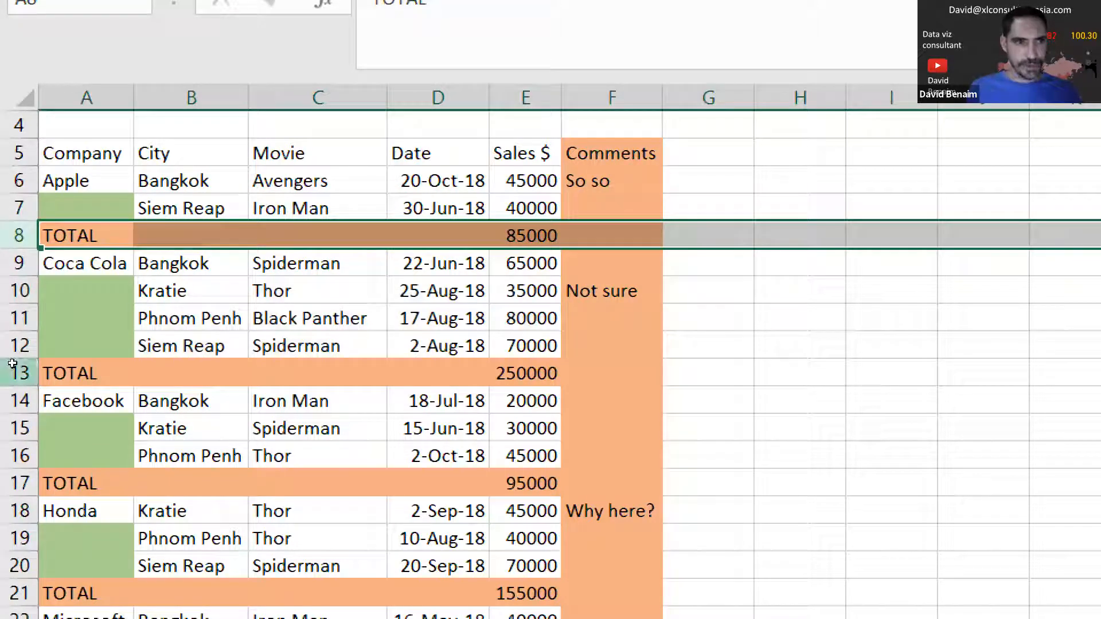
ctrl+click(19, 373)
click(611, 91)
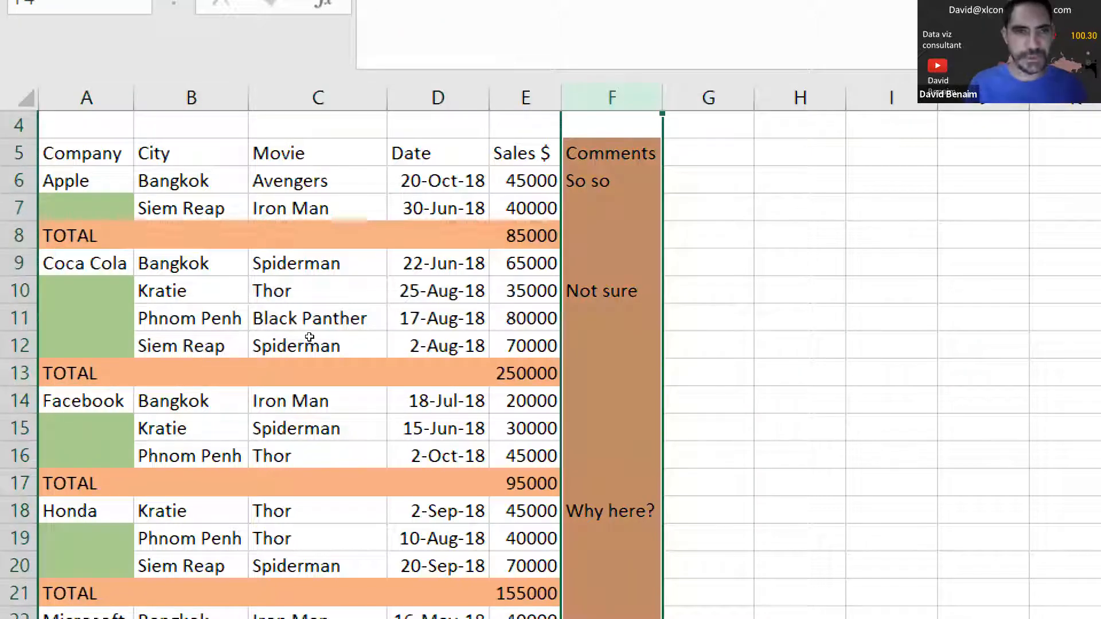
Step: Turn the sales data in A5:F25 into a table with headers and load it into the Power Query Editor
key(Down)
key(Left)
key(Left)
key(Left)
key(Left)
key(Left)
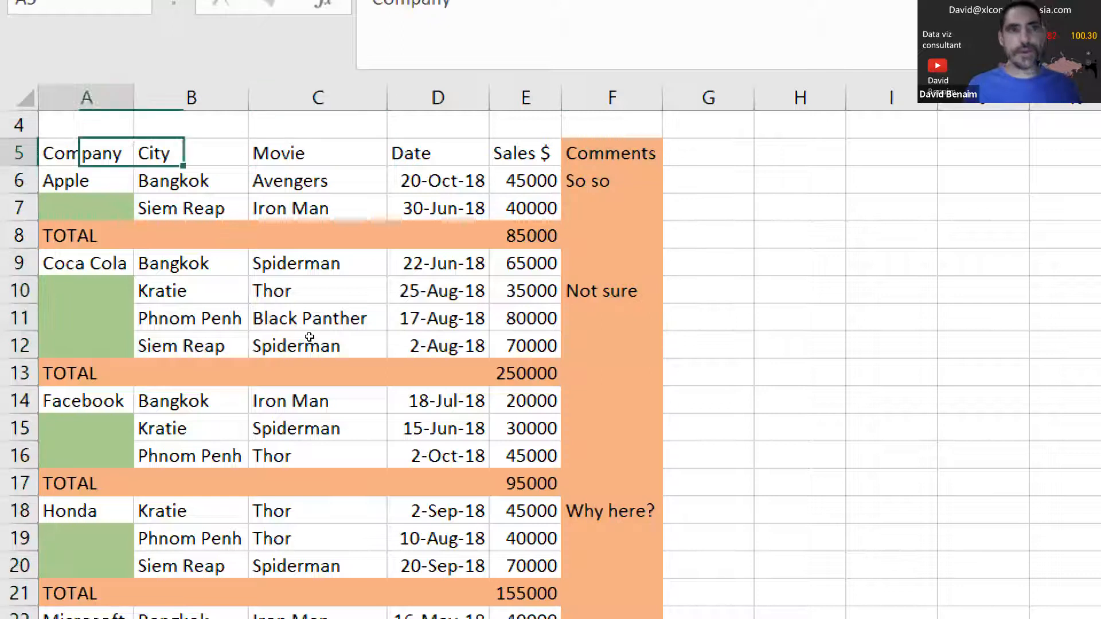
key(ctrl+shift+Right)
key(shift+Down)
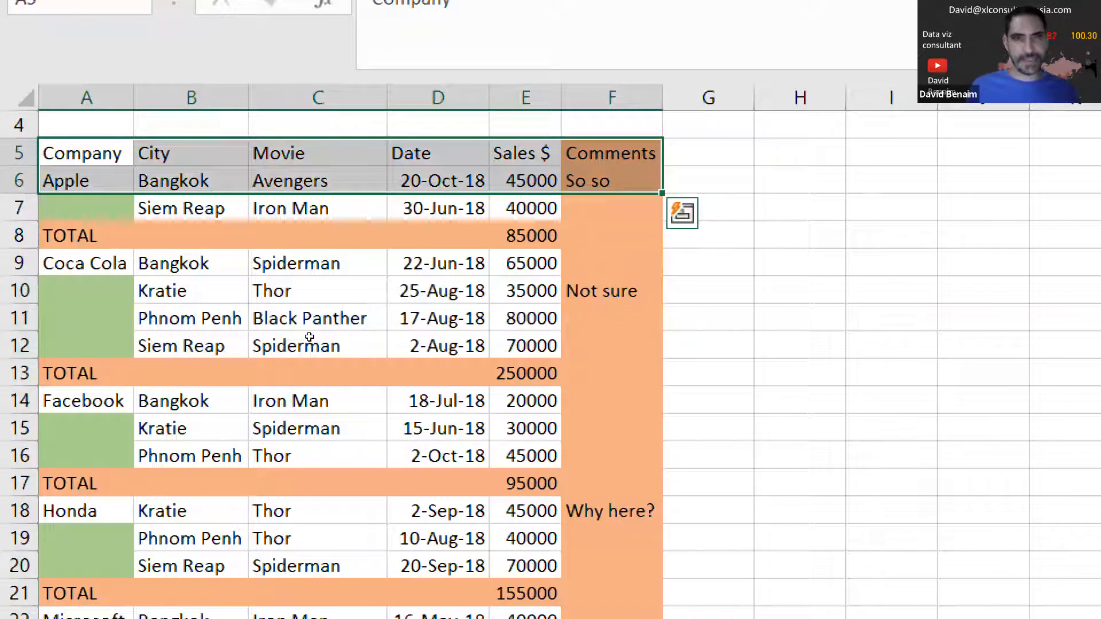
key(shift+Down)
key(ctrl+shift+End)
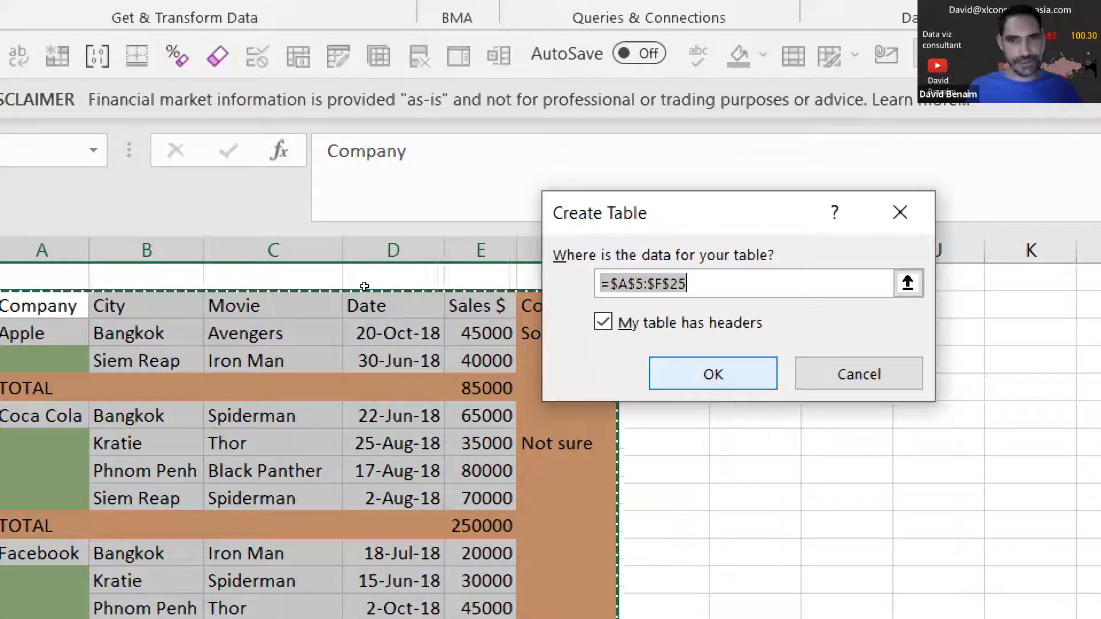
key(Return)
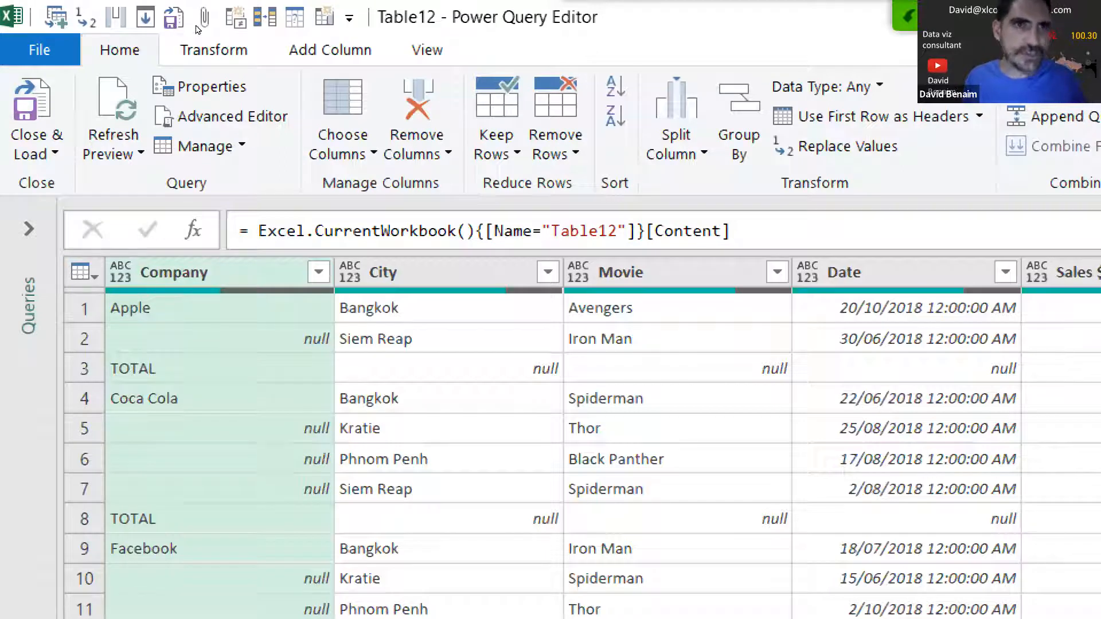
Step: Look over the Home and Add Column commands available in the Power Query Editor
scroll(205, 30, down, 2)
scroll(213, 29, down, 1)
scroll(189, 29, up, 1)
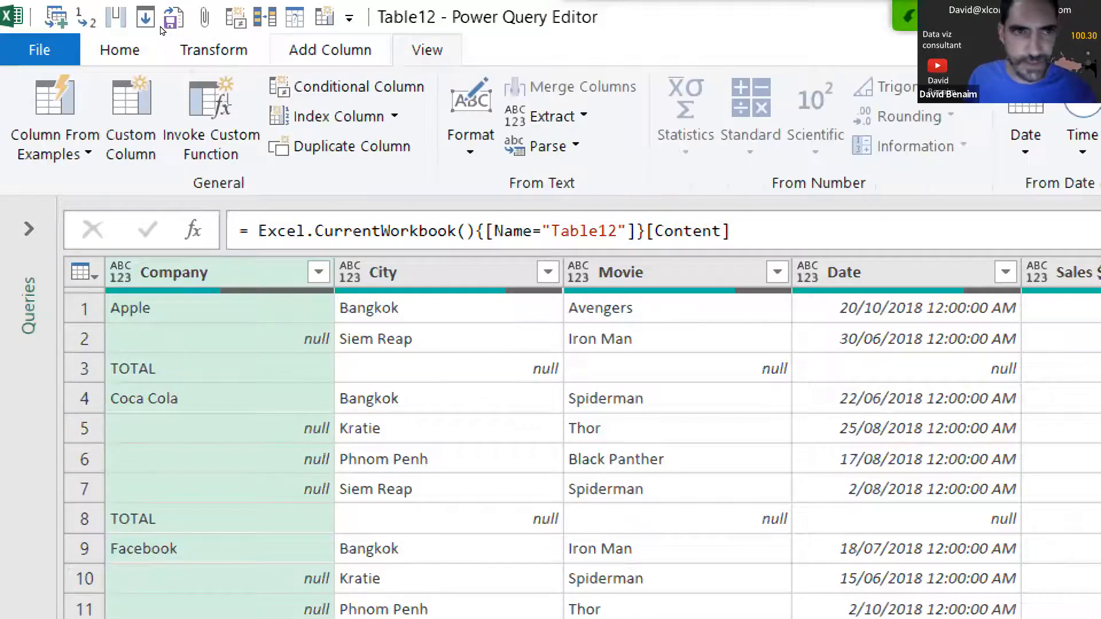
scroll(103, 29, up, 1)
scroll(55, 32, up, 1)
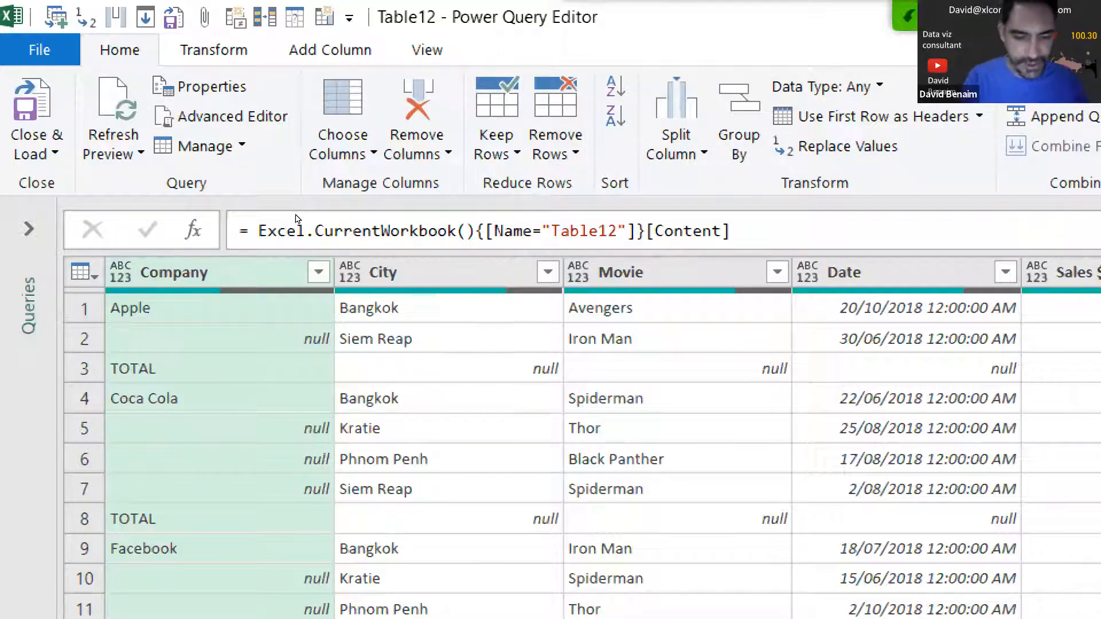
click(677, 429)
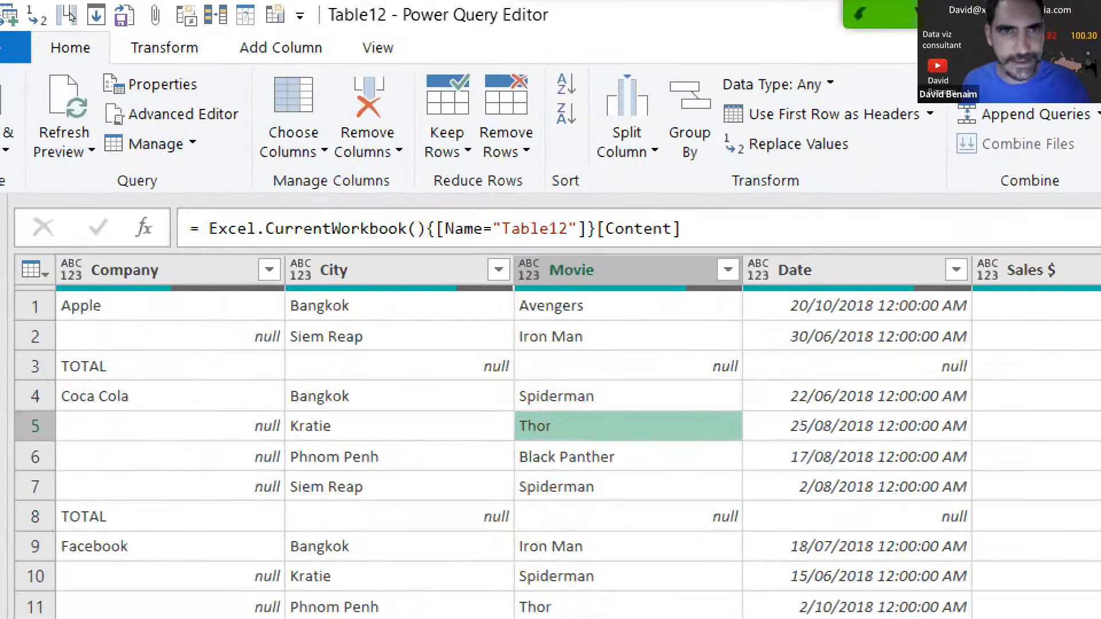
scroll(160, 26, down, 2)
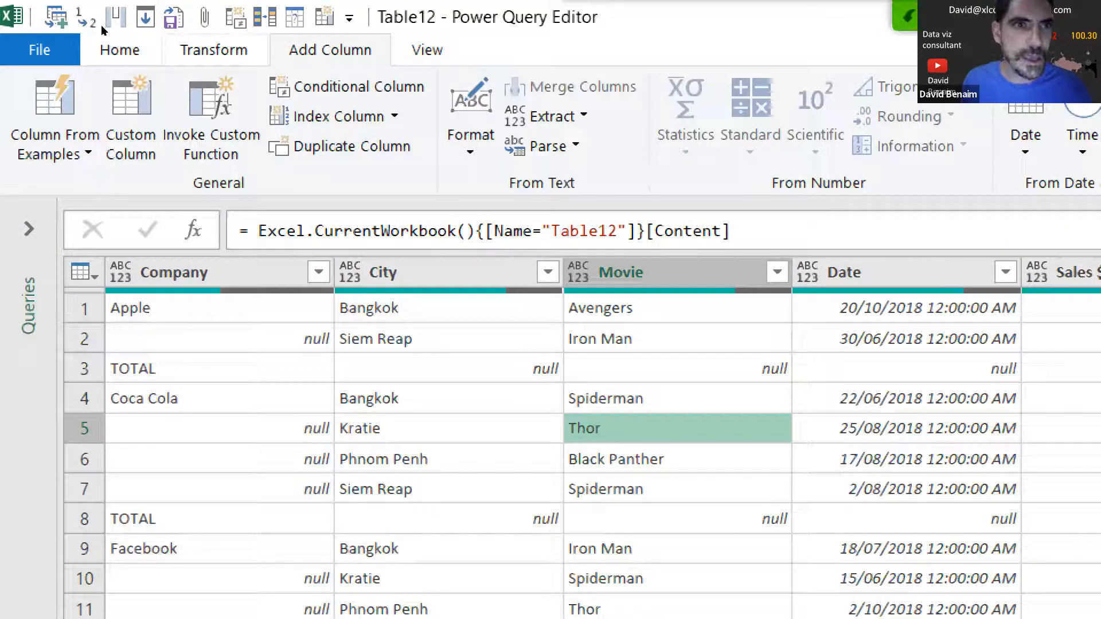
Step: Examine the gaps under each company name in the Company column of the sales query
scroll(95, 122, up, 1)
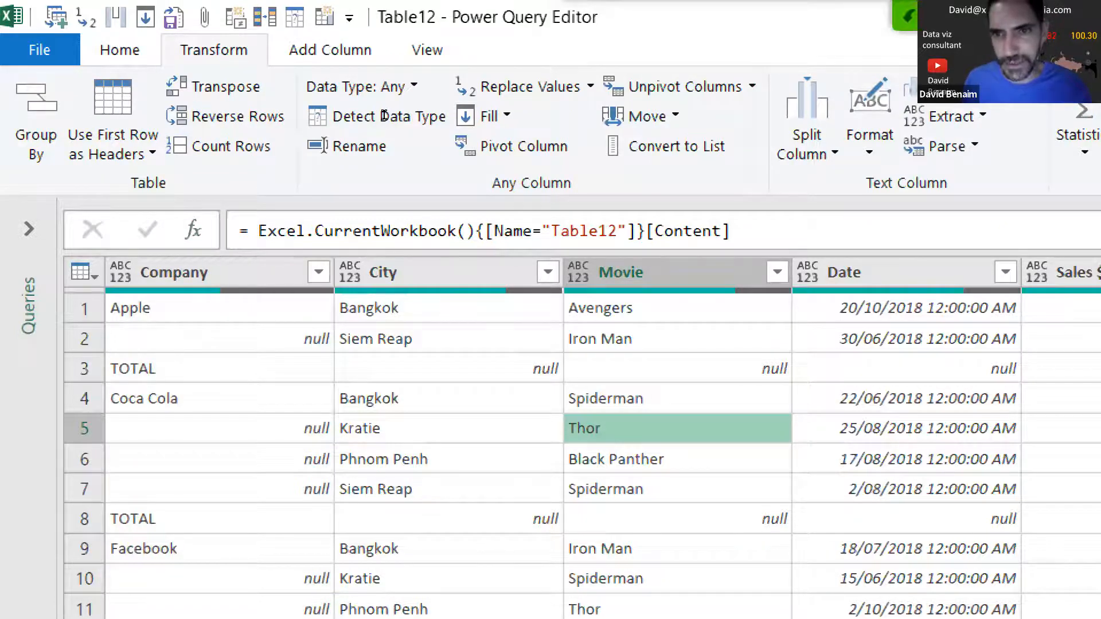
click(769, 232)
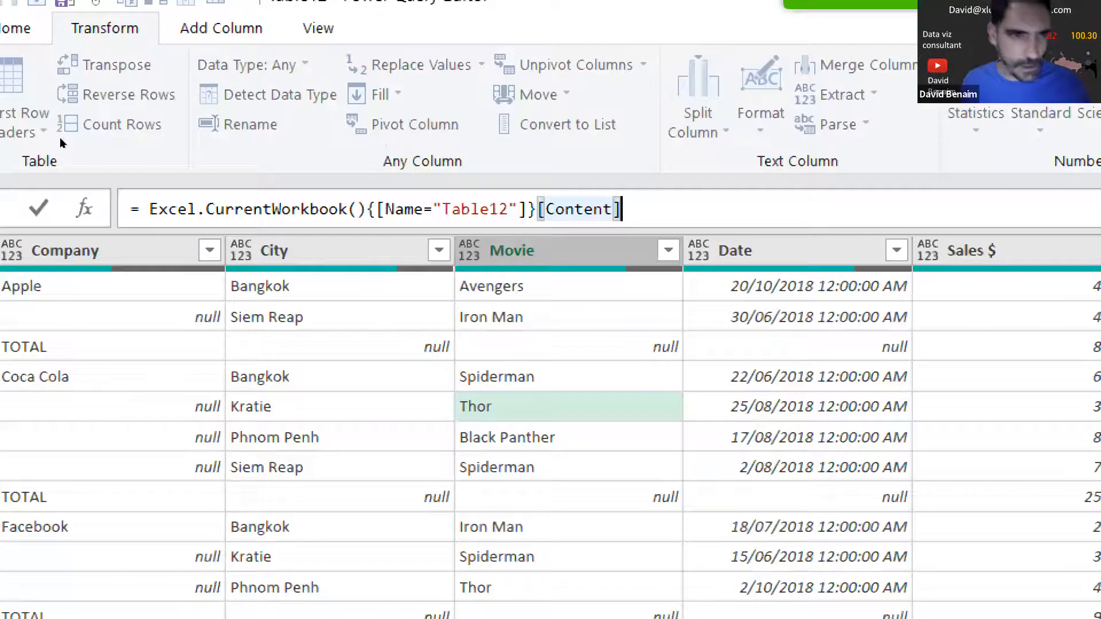
key(Return)
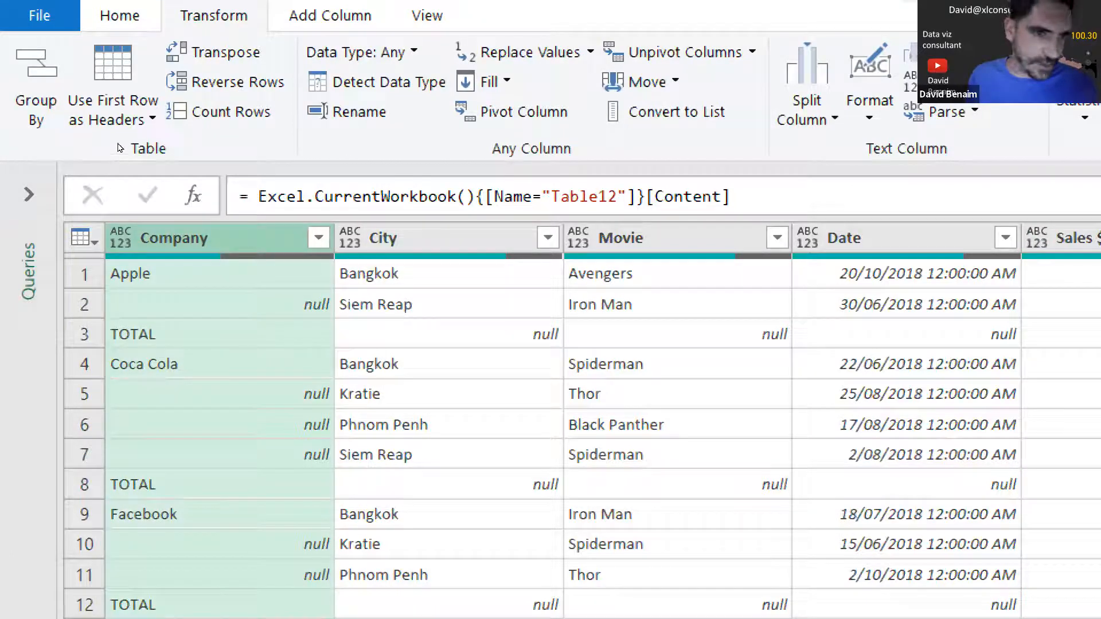
key(Down)
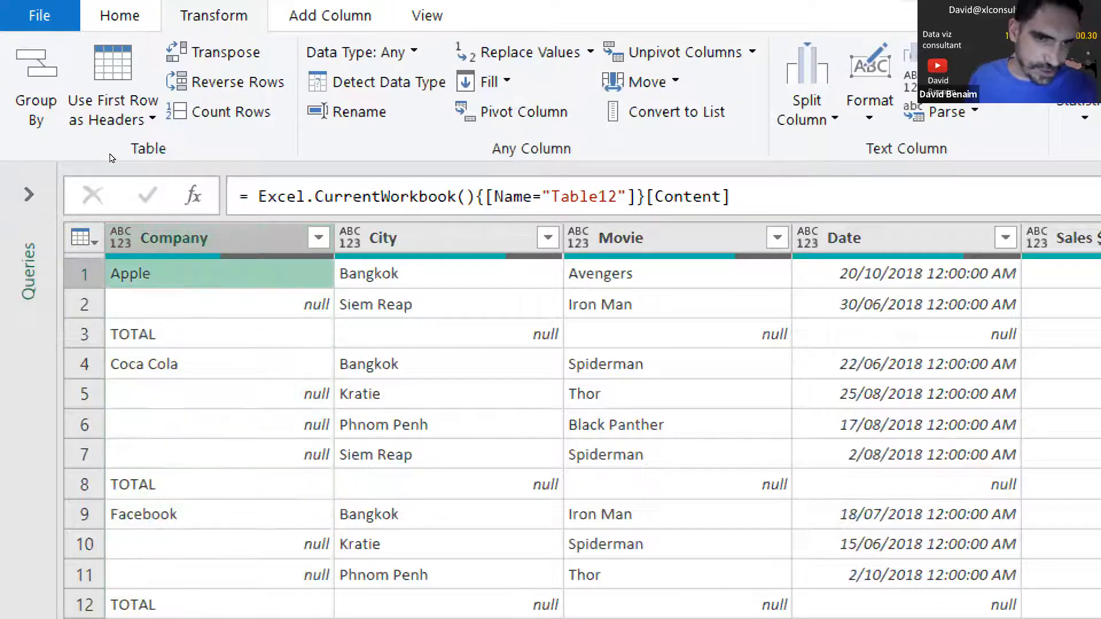
key(Down)
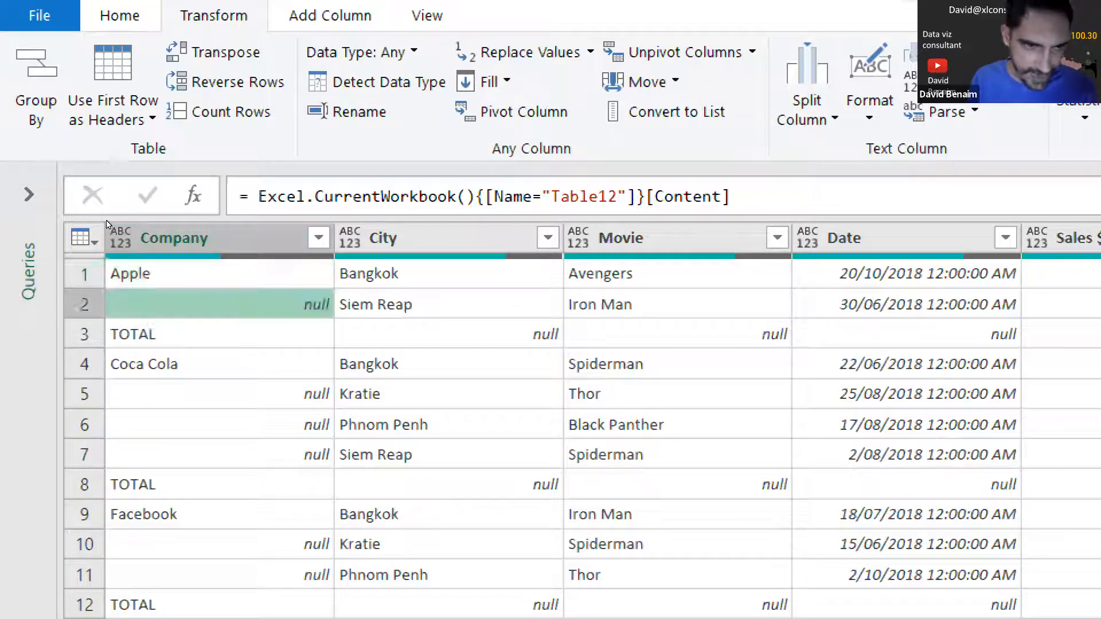
key(Down)
key(Down)
key(Down)
key(Down)
key(Down)
key(Down)
key(Down)
key(Down)
key(Down)
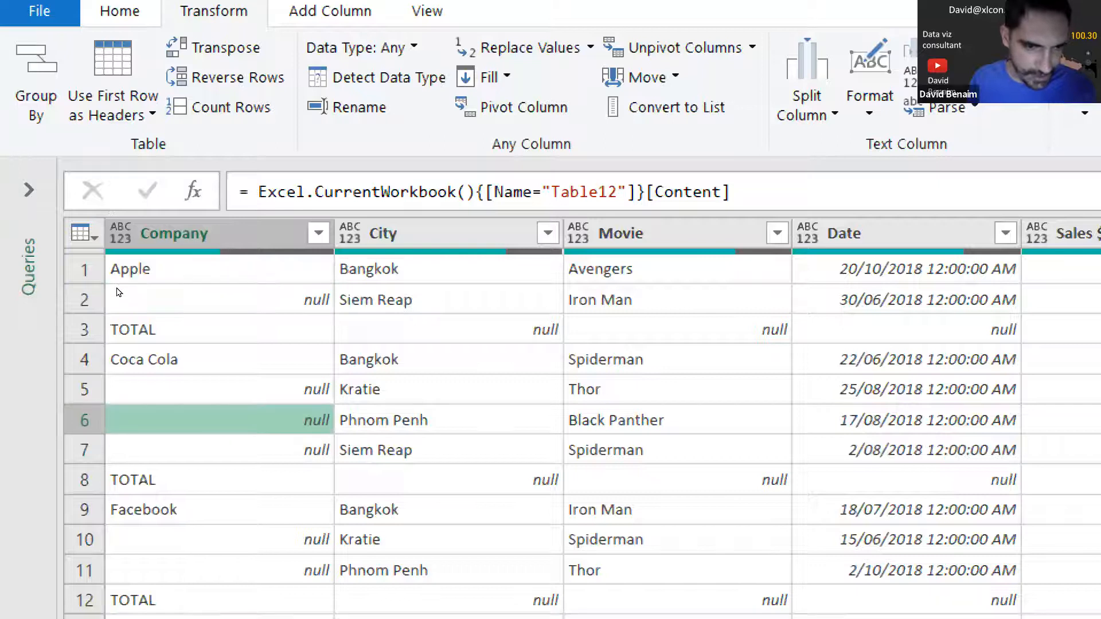
key(Up)
key(Up)
key(Up)
key(Up)
key(Up)
key(Up)
key(Up)
key(Up)
key(Up)
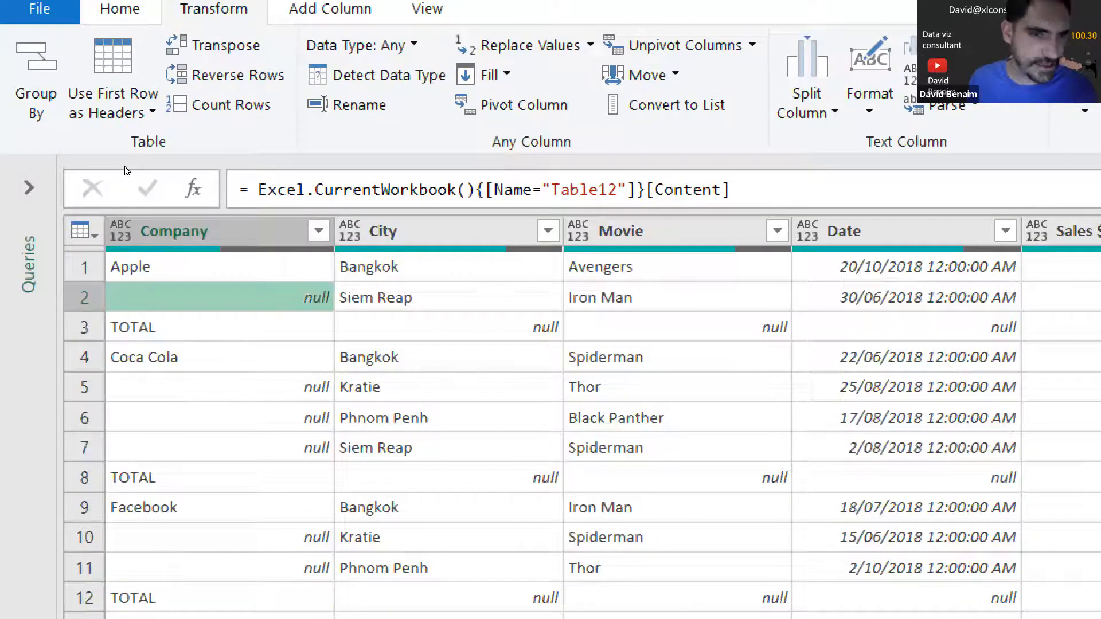
Step: Fill the Company column down so that each blank cell takes the company name above it
key(ctrl+space)
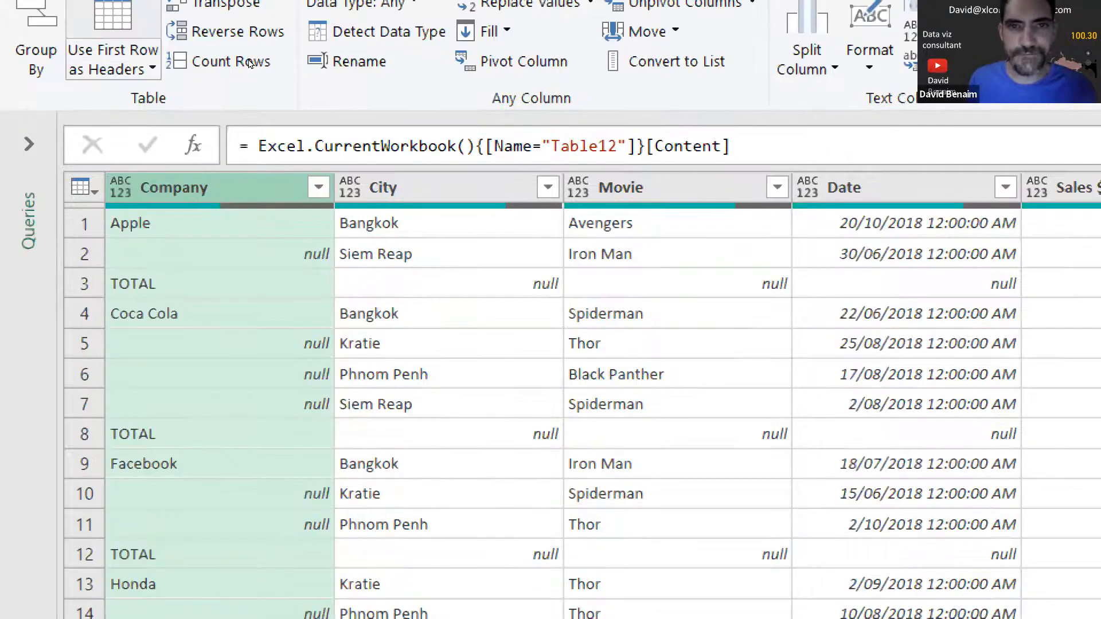
click(489, 31)
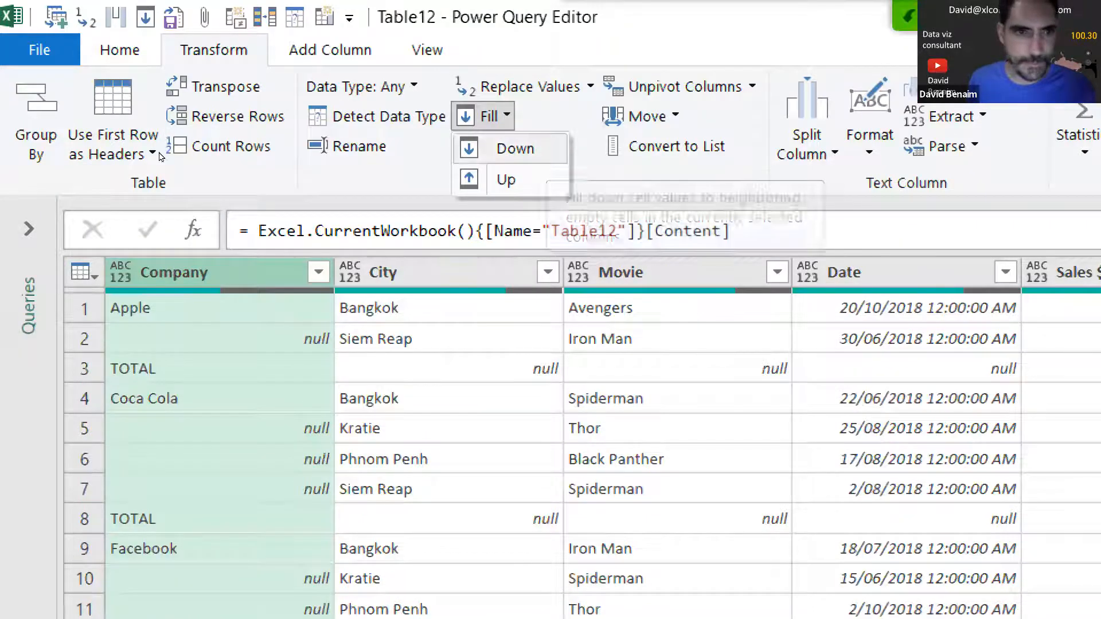
click(499, 148)
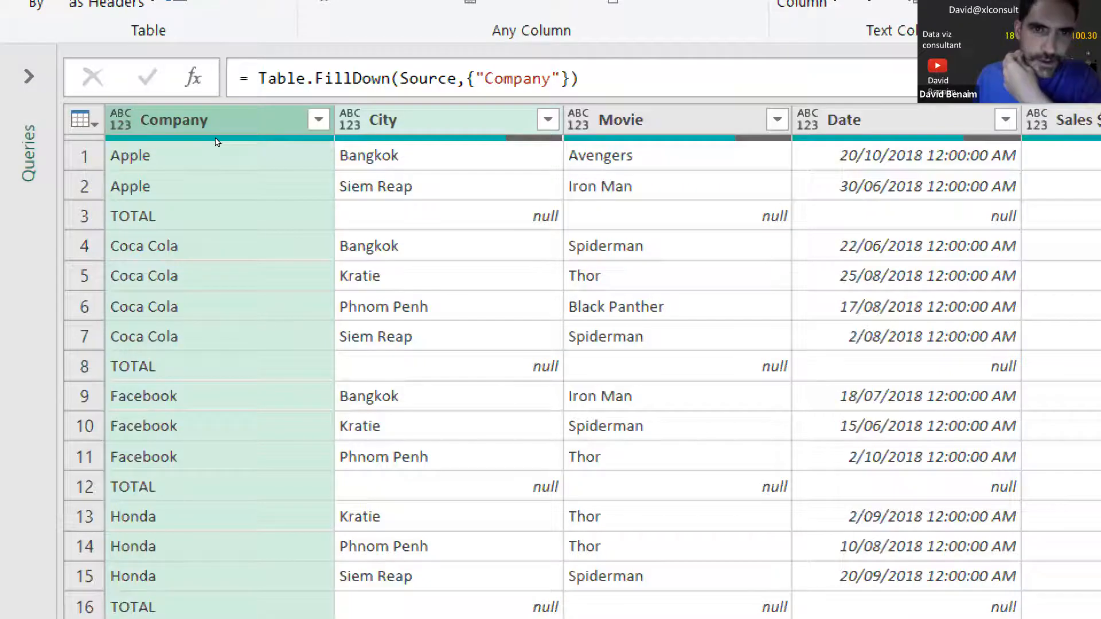
Step: Try removing the rows with an empty City, and delete that Filtered Rows step from the query
click(401, 120)
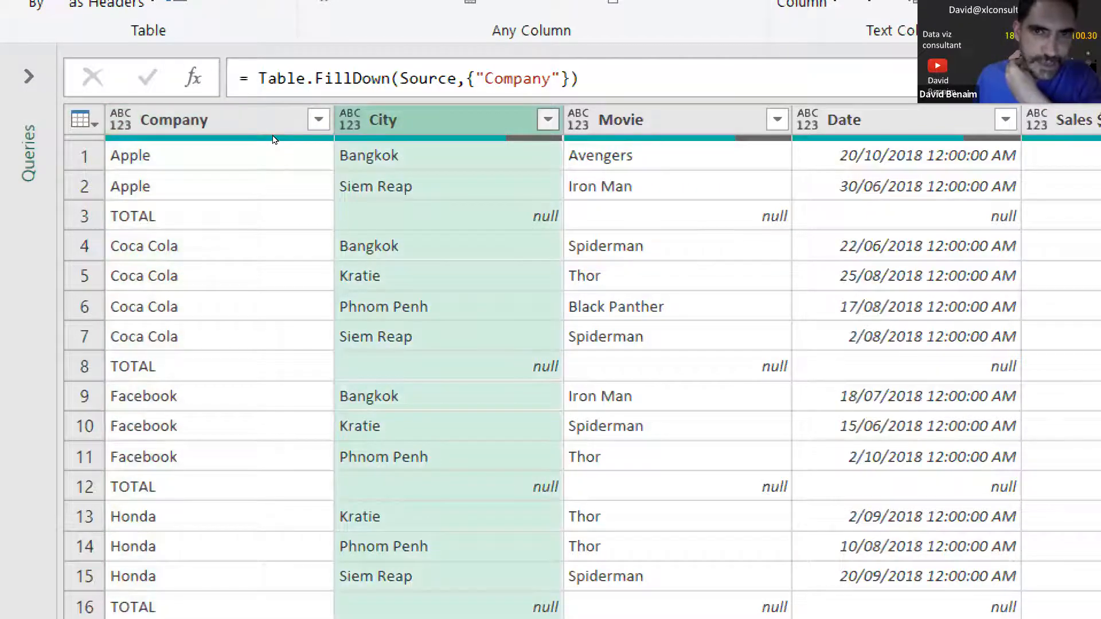
click(547, 120)
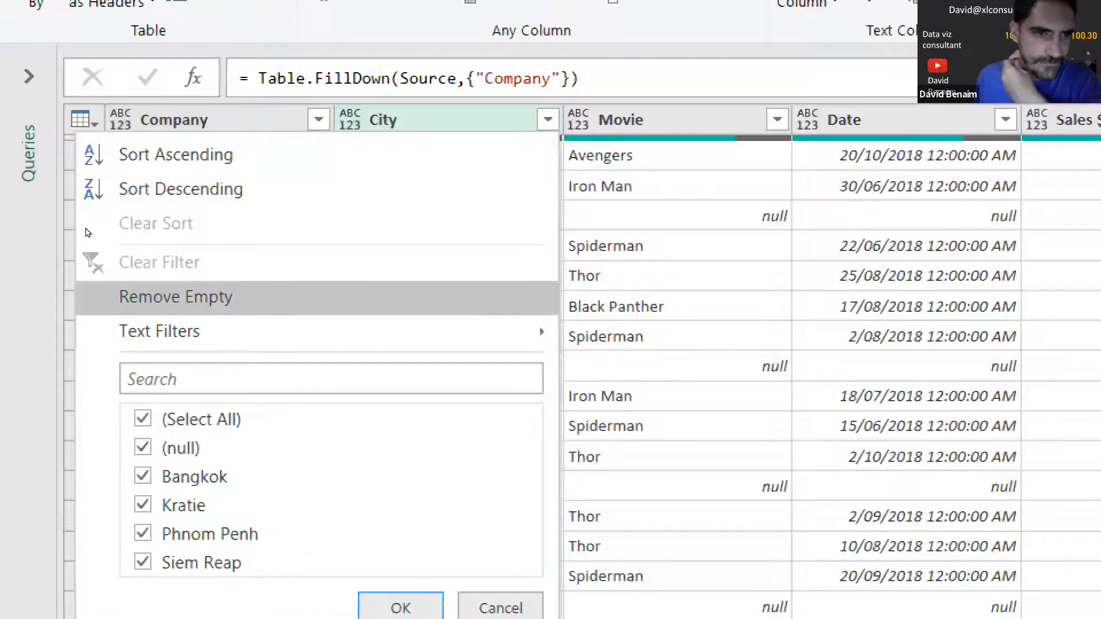
click(87, 296)
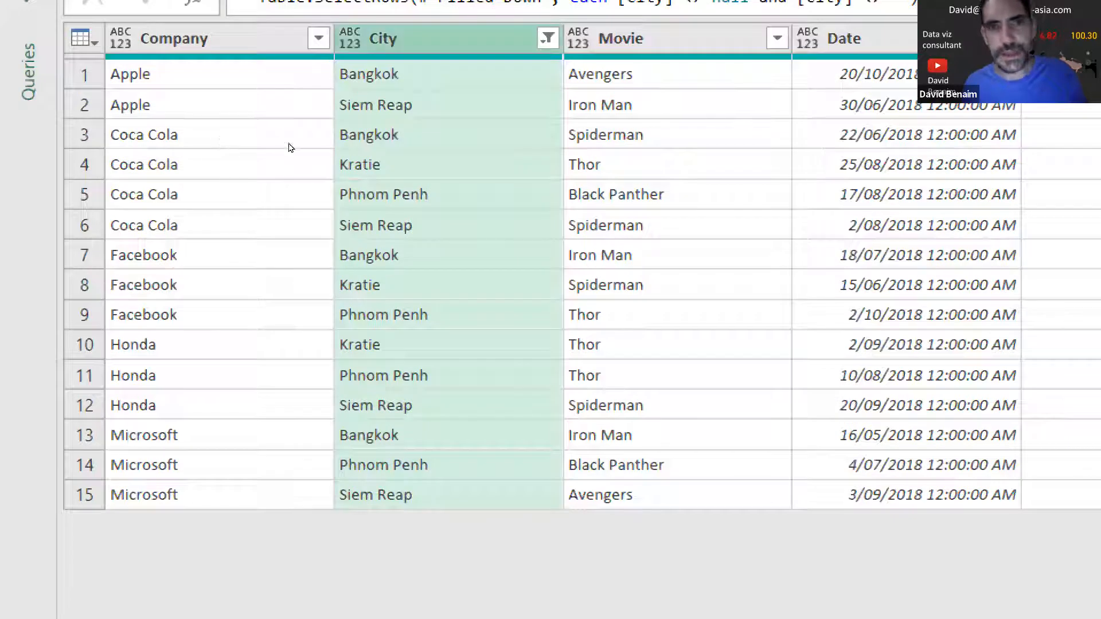
click(779, 142)
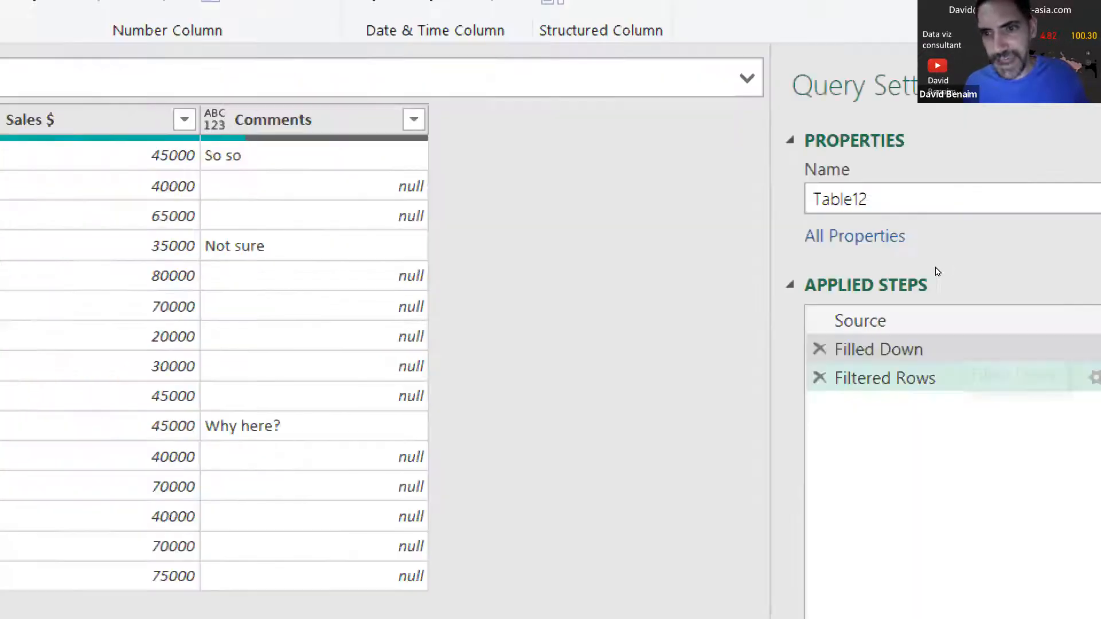
click(820, 378)
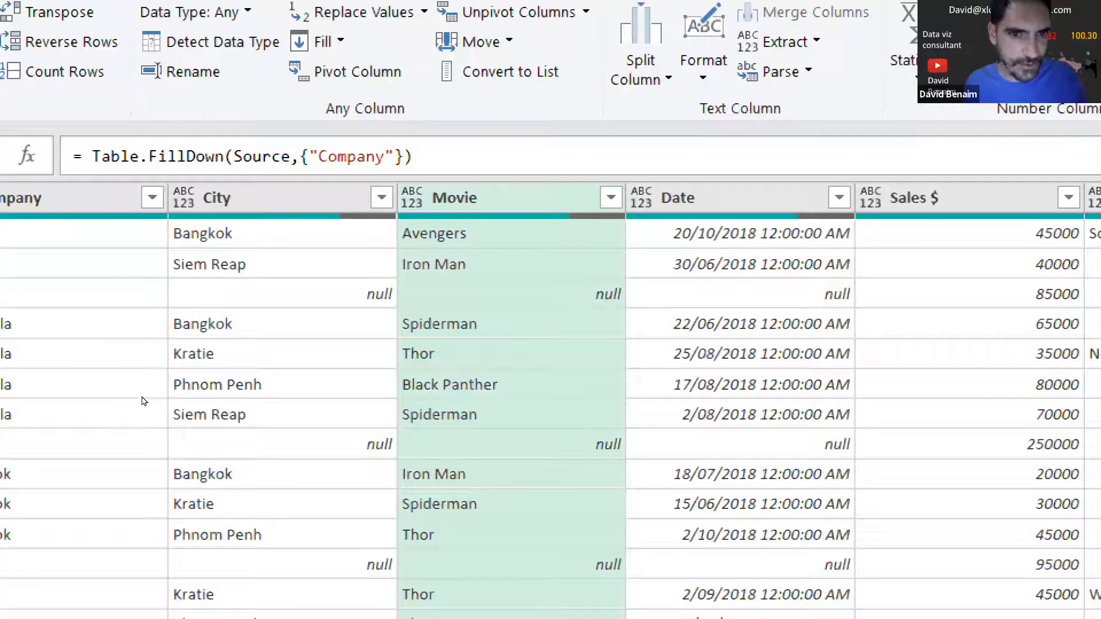
Step: Remove the TOTAL rows by filtering out the empty values in the City column
click(152, 198)
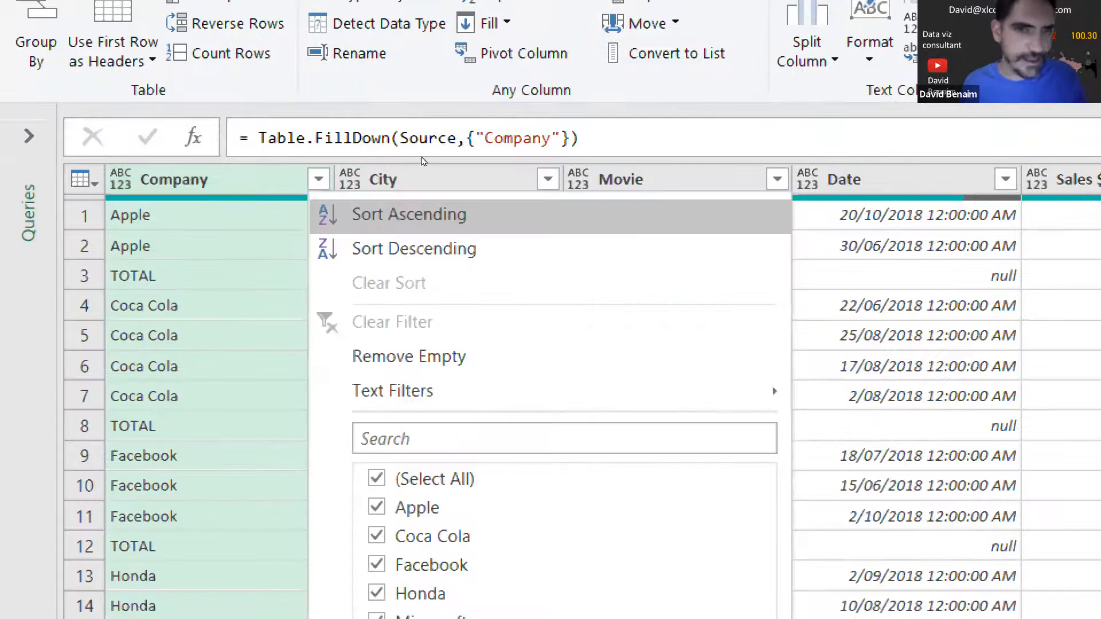
key(Escape)
key(Right)
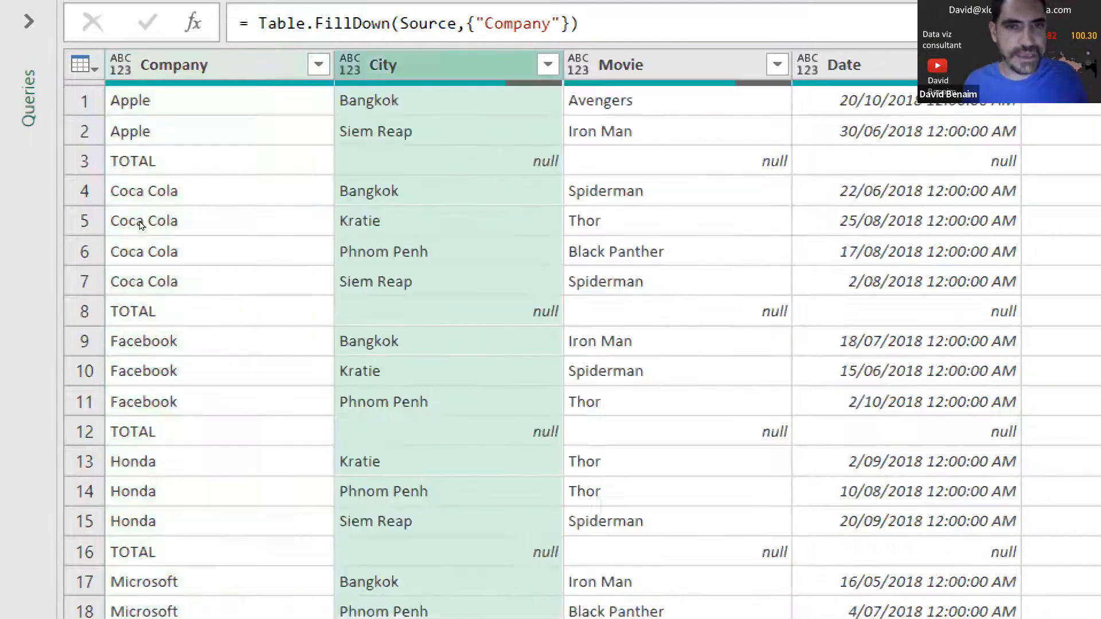
click(76, 179)
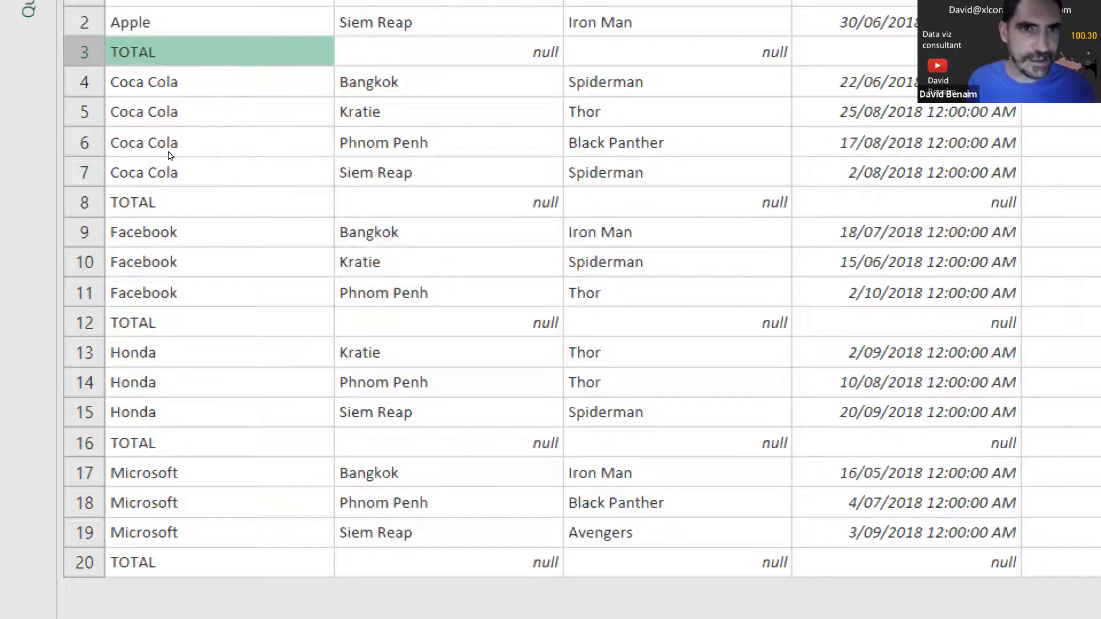
click(207, 51)
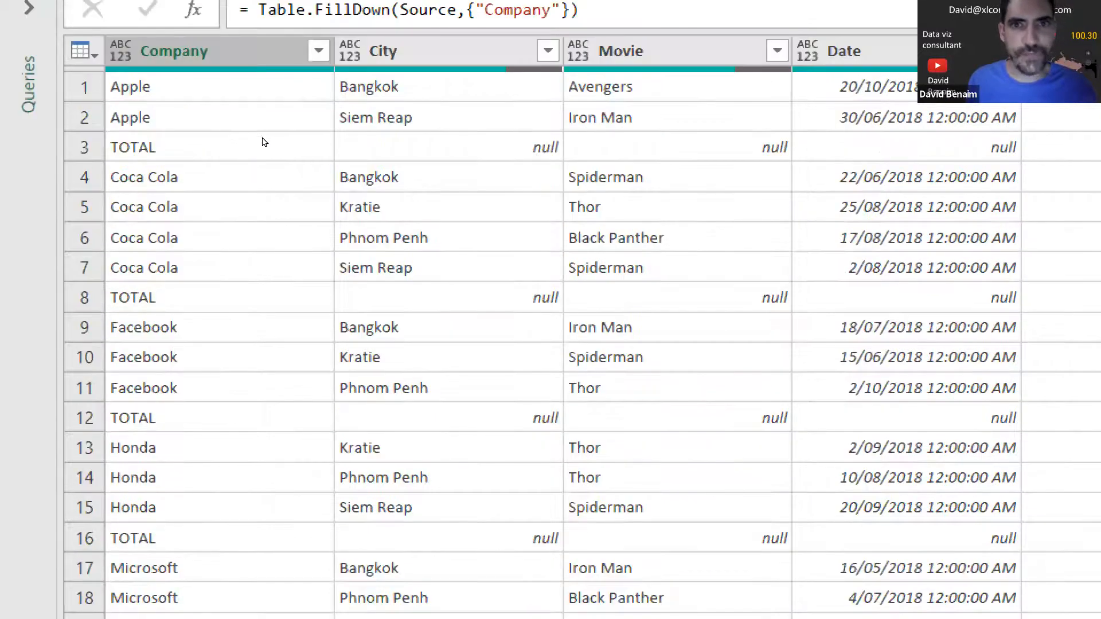
click(548, 51)
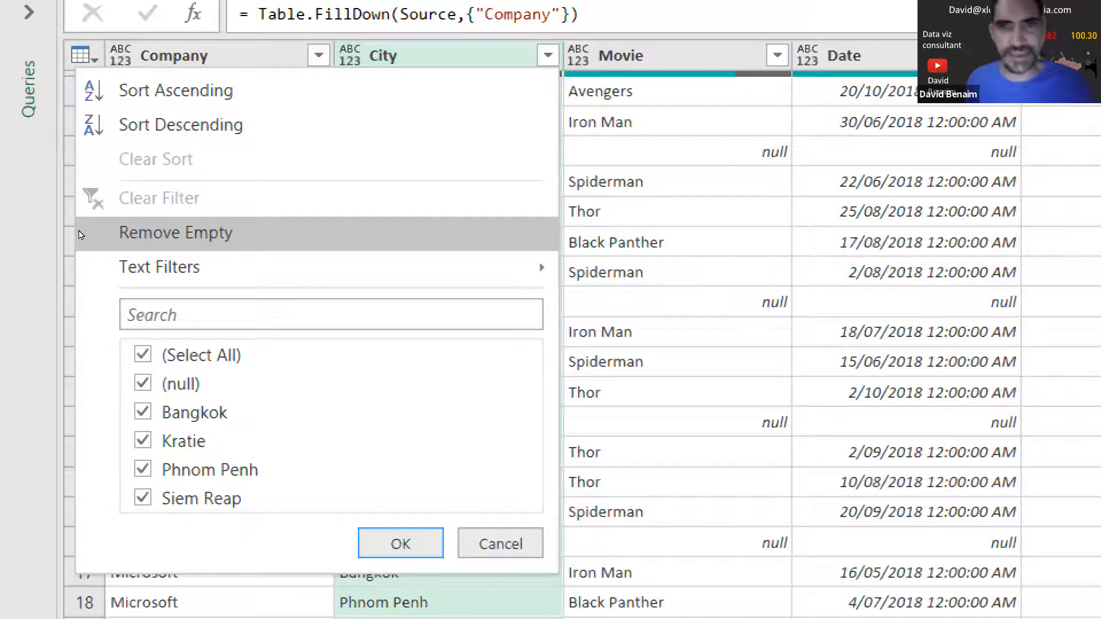
click(102, 230)
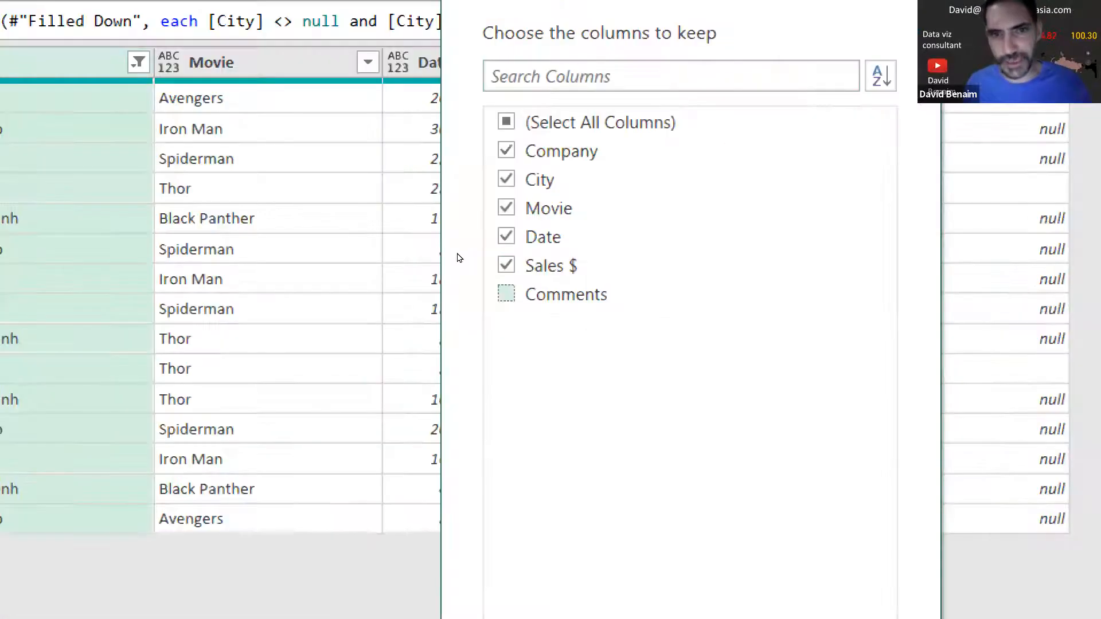
Step: Keep only the Company, City, Date and Sales $ columns, leaving out Movie and Comments
click(507, 208)
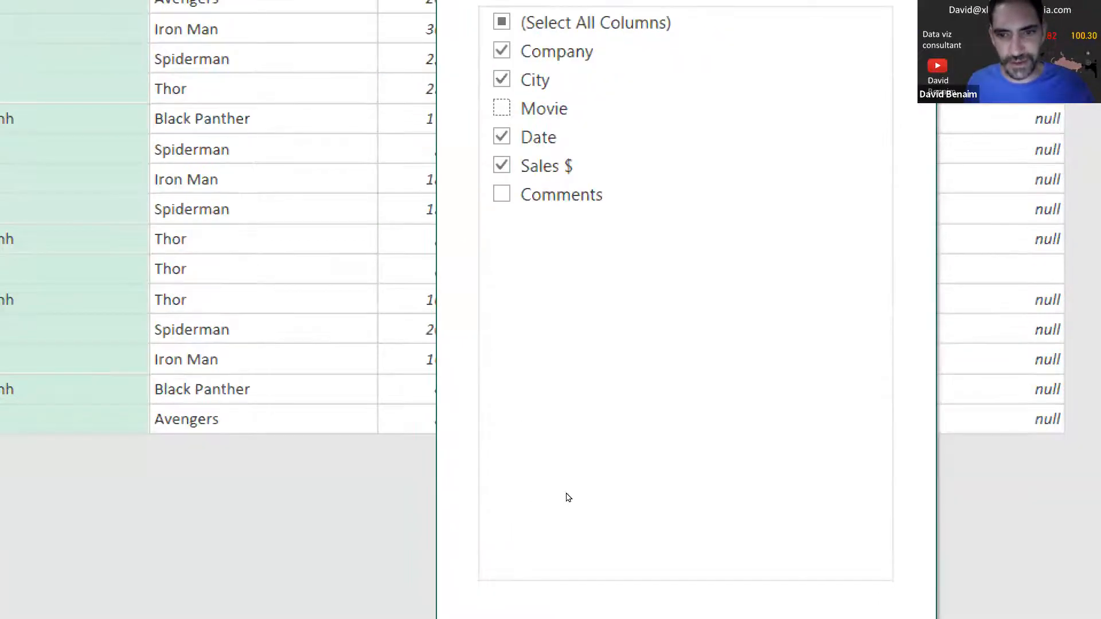
key(Return)
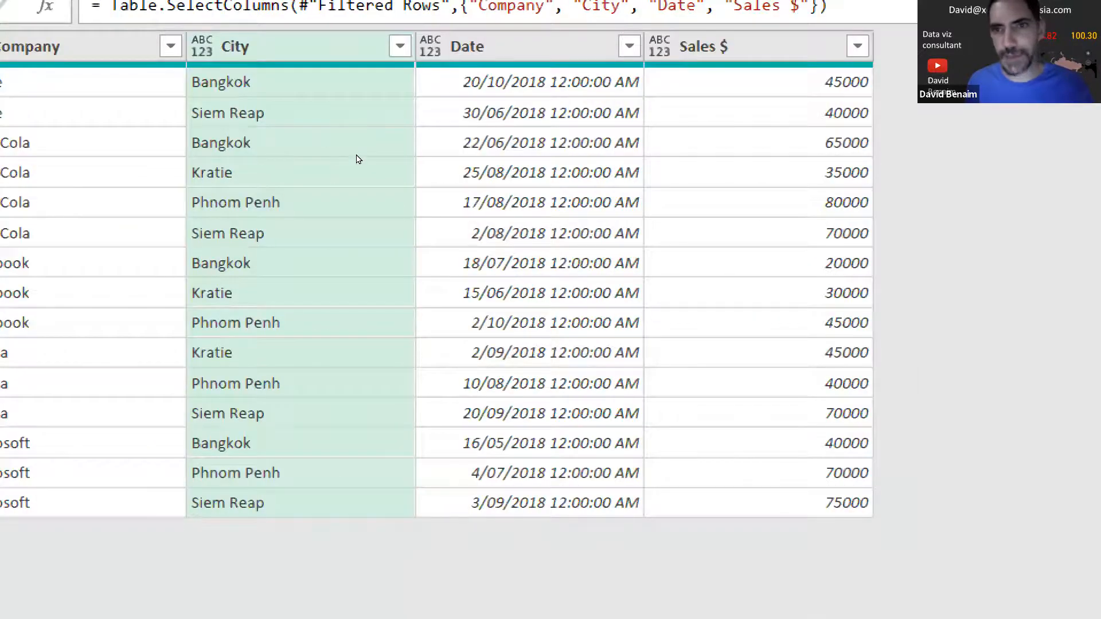
Step: Set the data type of the Sales $ column to Whole Number
key(Right)
key(Down)
key(Down)
key(Down)
key(Down)
key(Down)
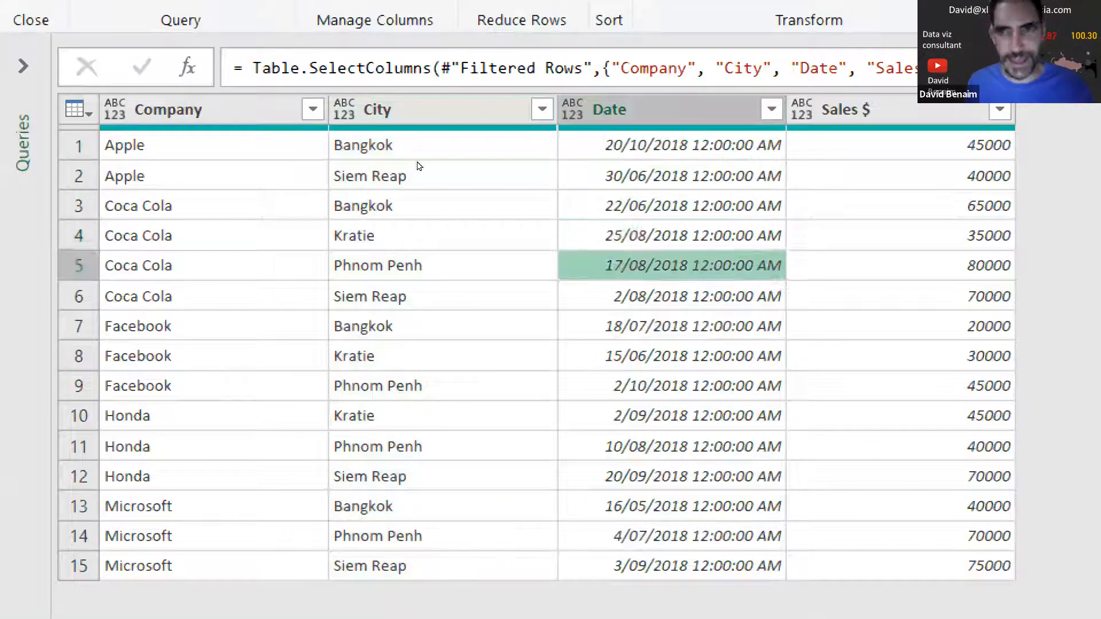
key(End)
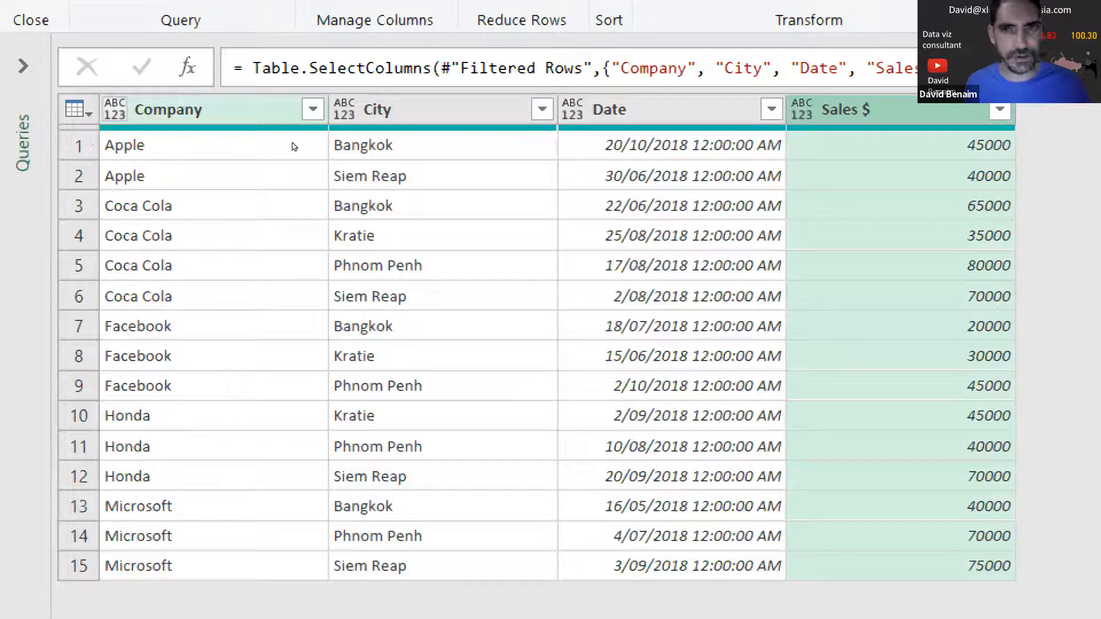
key(ctrl+Down)
key(Down)
key(Down)
key(Down)
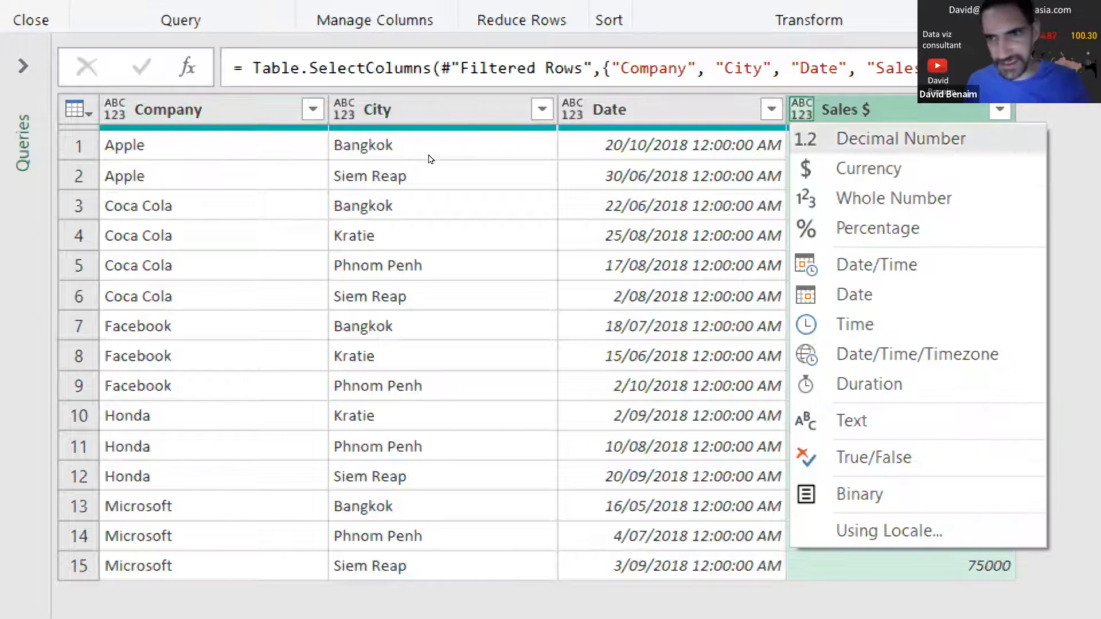
key(Return)
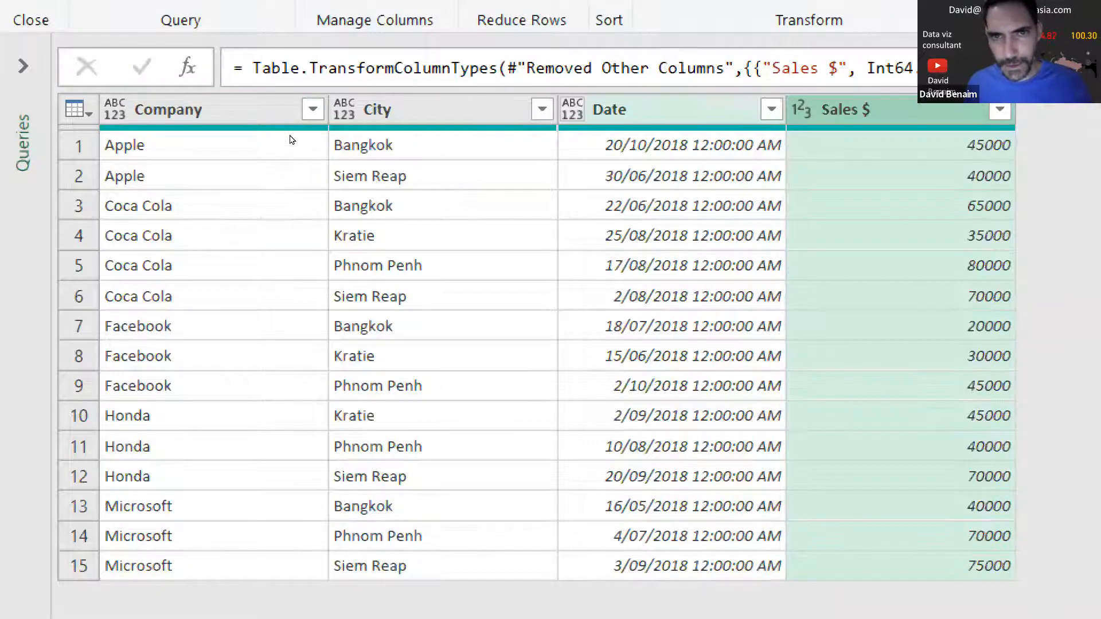
Step: Change the data type of the Date column to Date
key(Left)
key(ctrl+Down)
key(Down)
key(Down)
key(Down)
key(Down)
key(Down)
key(Down)
key(Up)
key(Down)
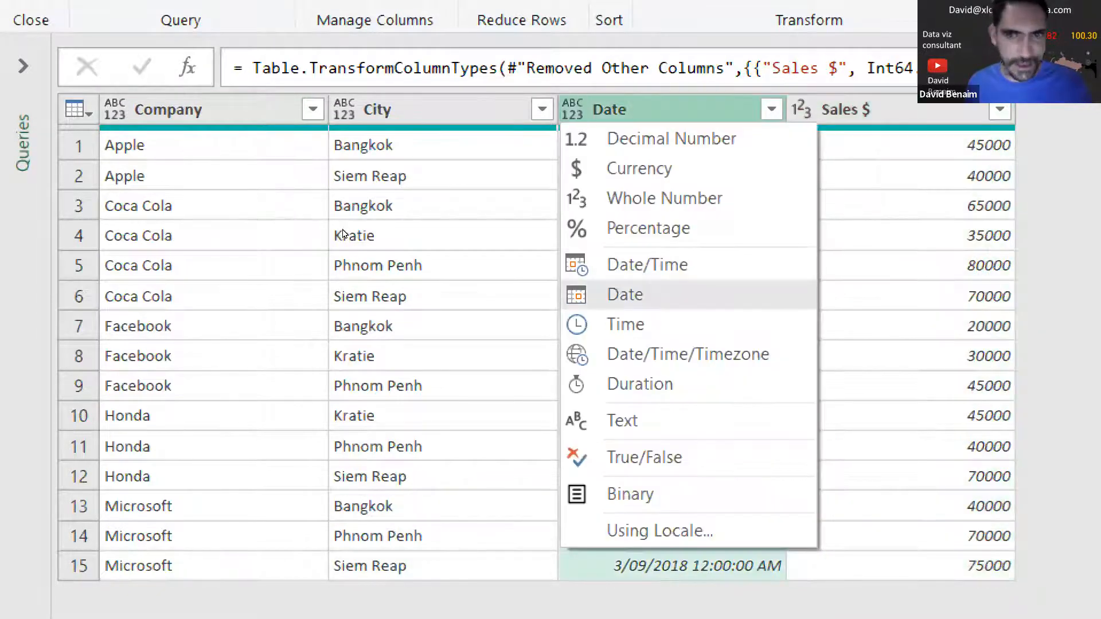
key(Return)
key(Right)
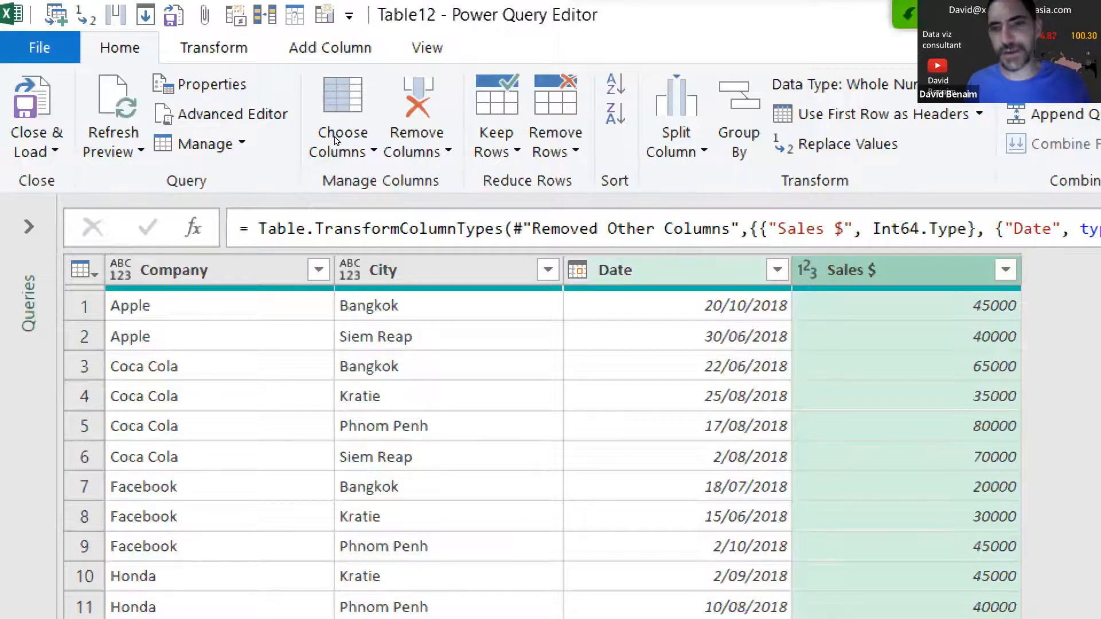
key(Left)
key(Right)
key(Left)
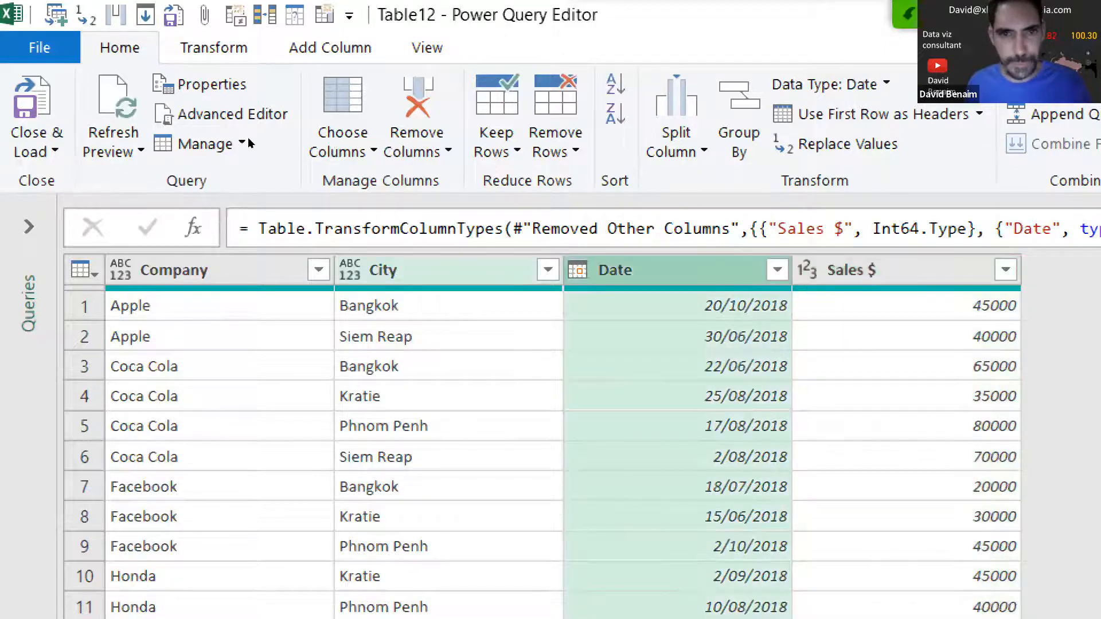
key(Left)
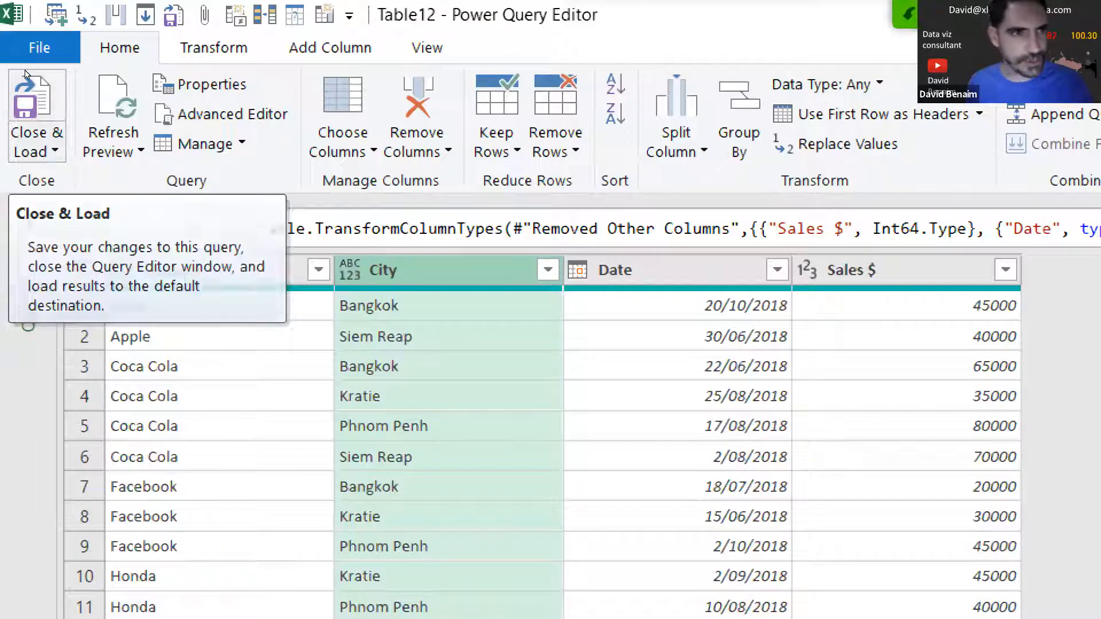
Step: Load the cleaned query as a table on the existing '1 Super simple' worksheet, starting at cell I5
click(19, 75)
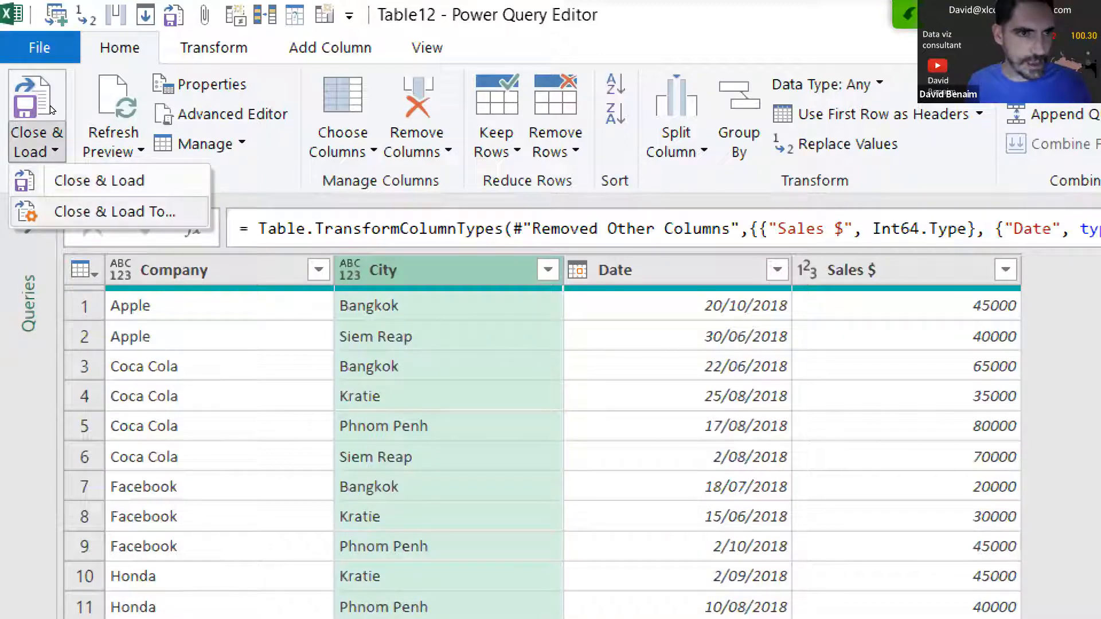
click(115, 212)
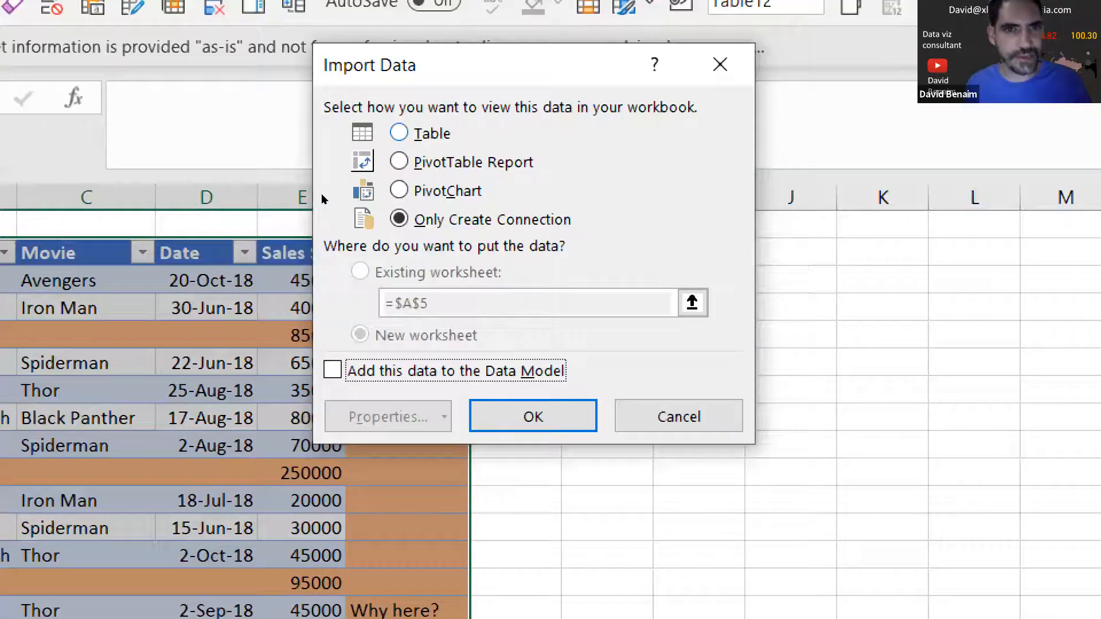
click(398, 133)
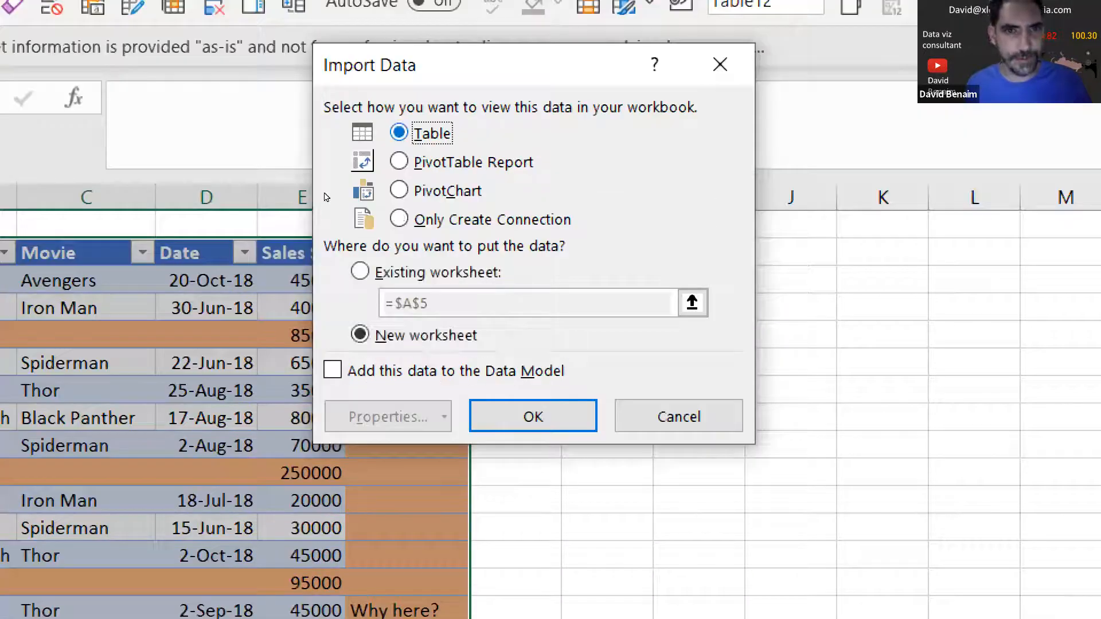
click(373, 269)
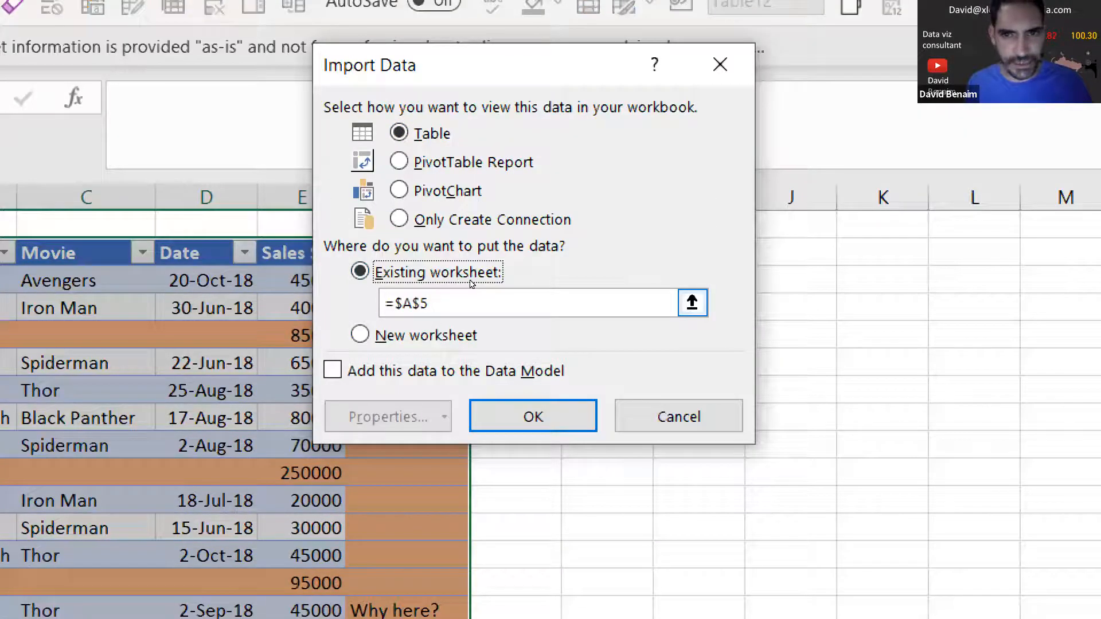
click(701, 250)
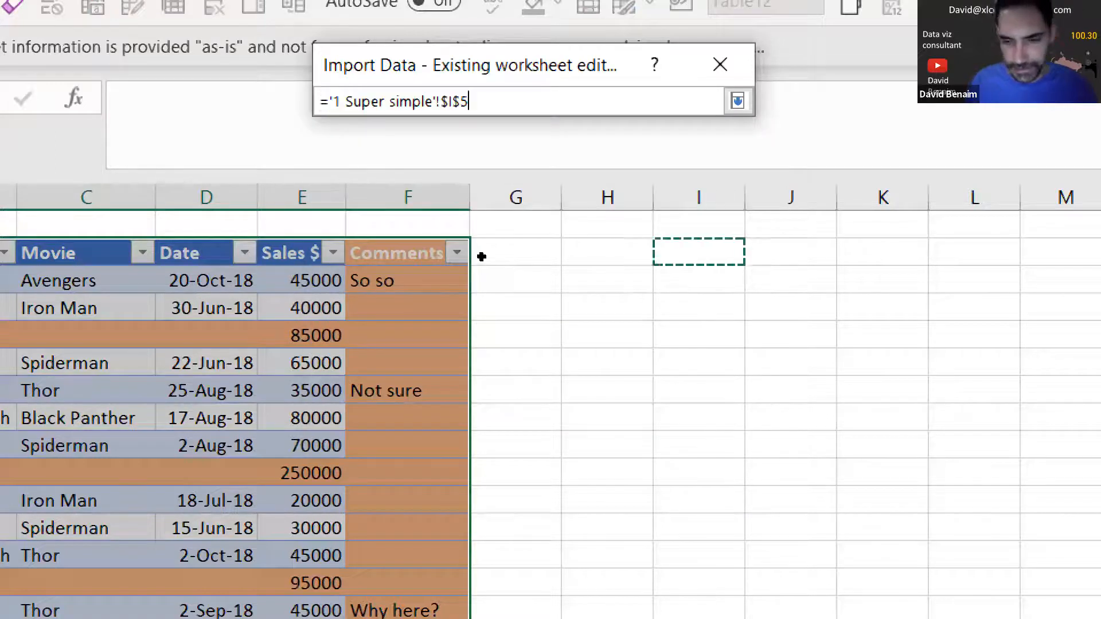
key(Return)
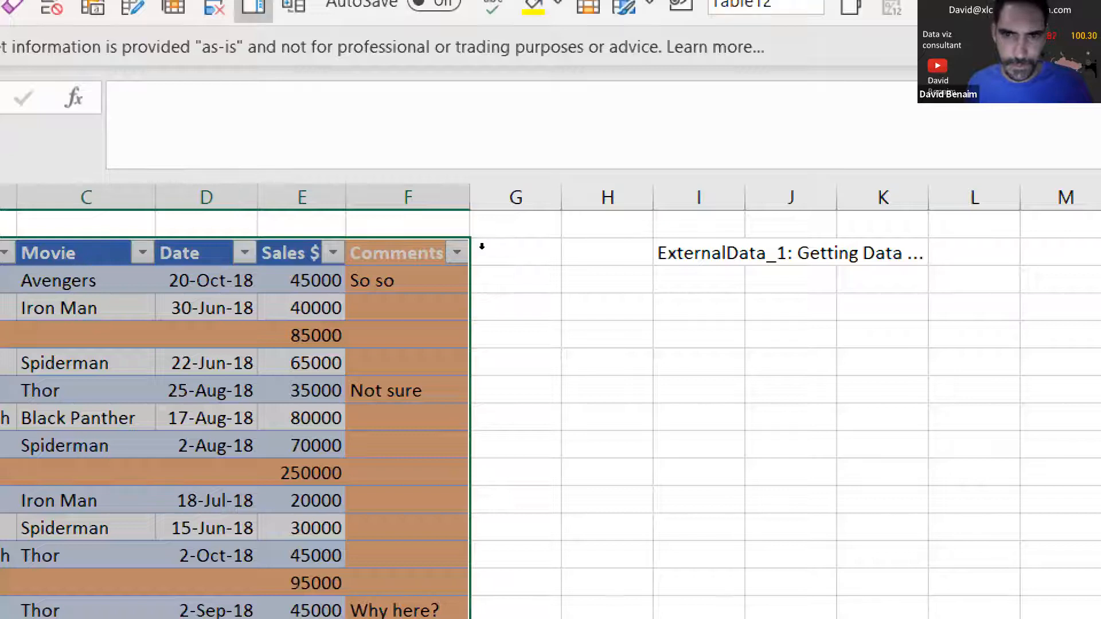
Step: Look through the Company and City values in the loaded table next to the raw source data
click(663, 321)
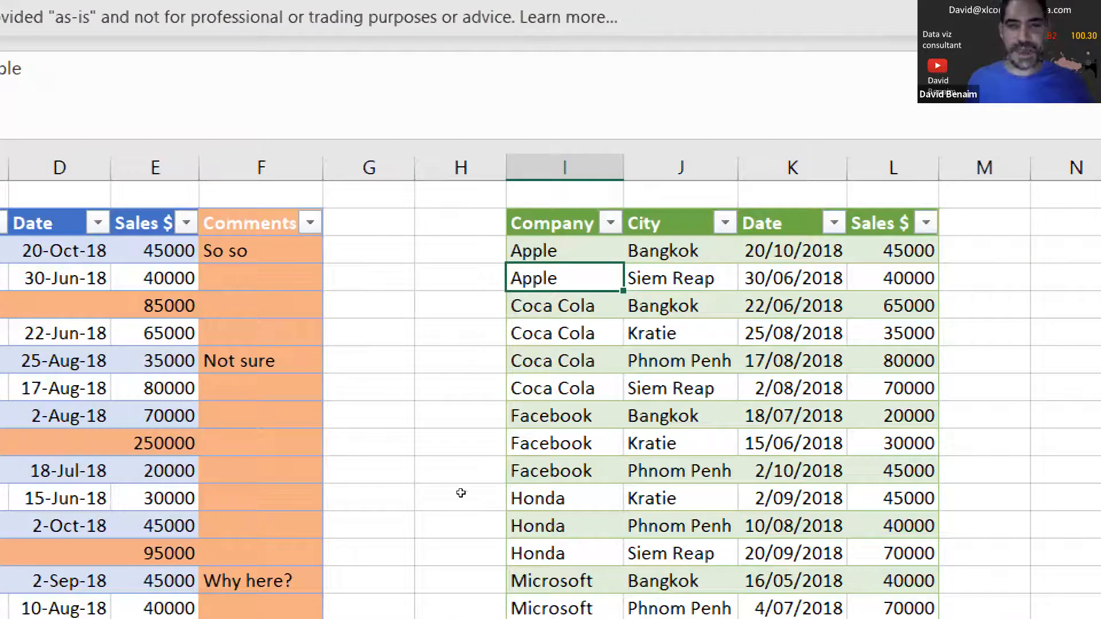
key(Right)
key(Down)
key(Down)
key(Down)
key(Down)
key(Down)
key(Down)
key(Down)
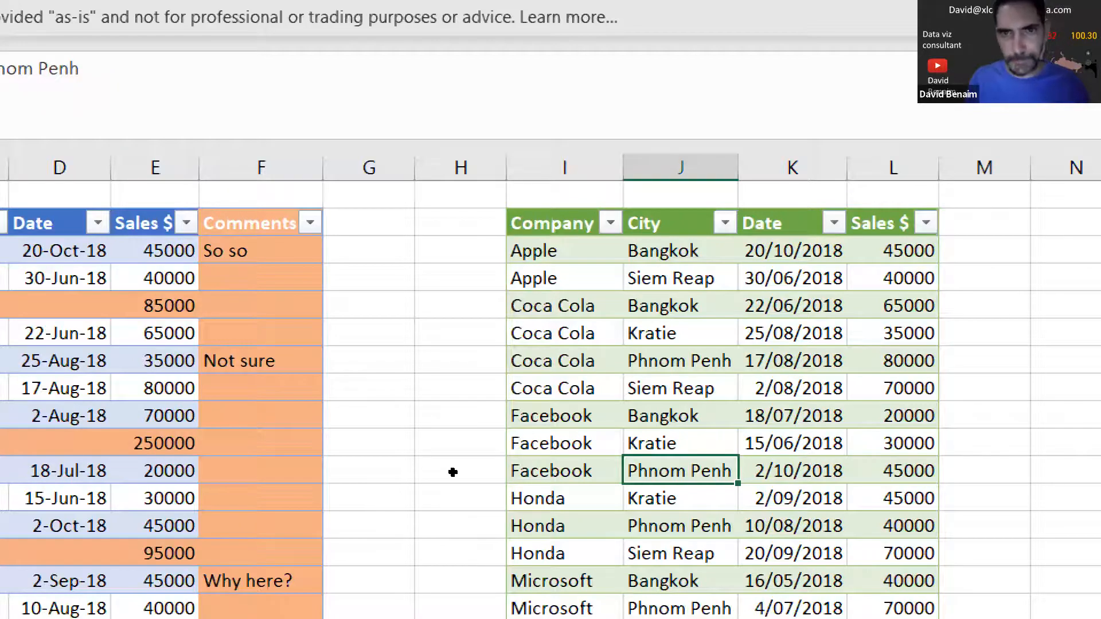
key(Left)
key(Up)
key(Up)
key(Up)
key(Up)
key(Up)
key(Up)
key(Up)
key(Up)
key(Right)
key(Down)
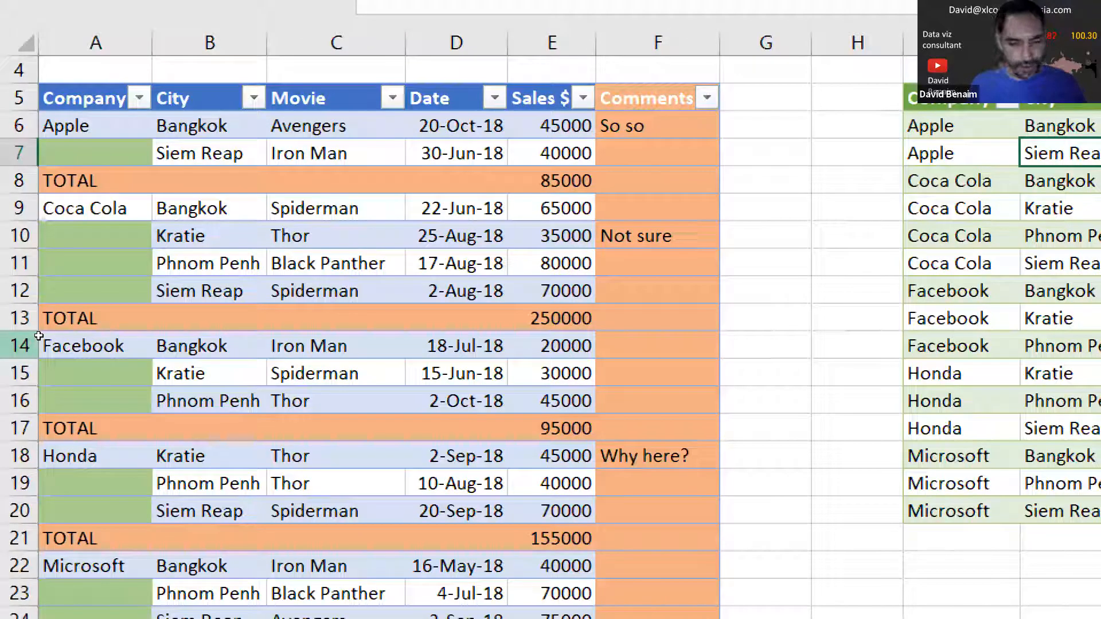
Step: Enter Fanta as the company in the empty cell A11 of the source table and select it with the blank cell below
click(96, 263)
text(Fant)
text(s)
key(BackSpace)
text(a)
key(Return)
key(Up)
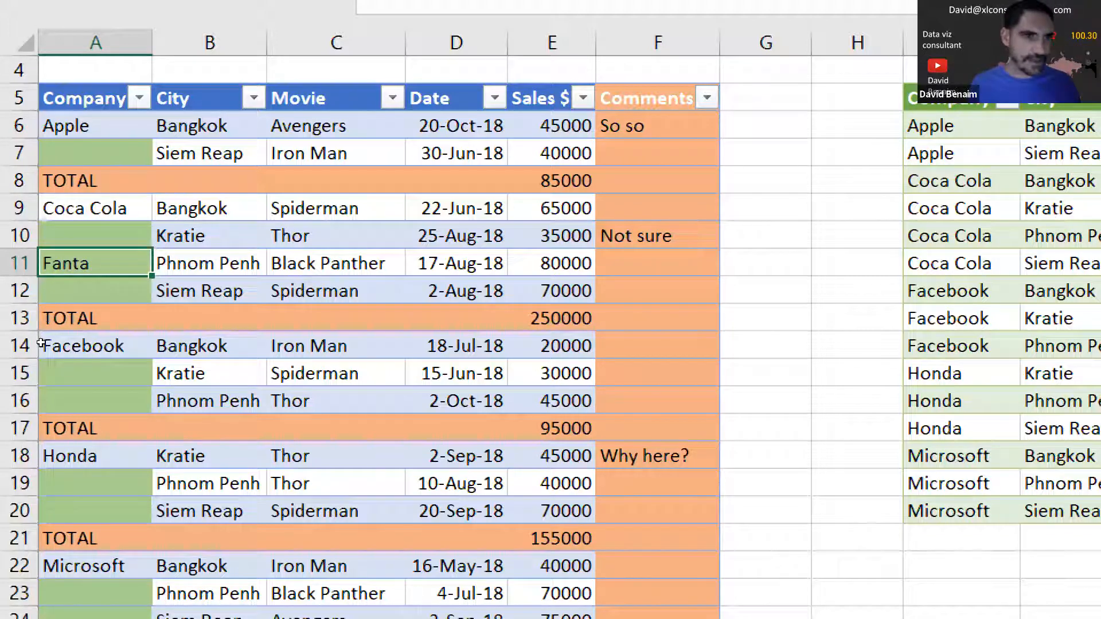
key(shift+Down)
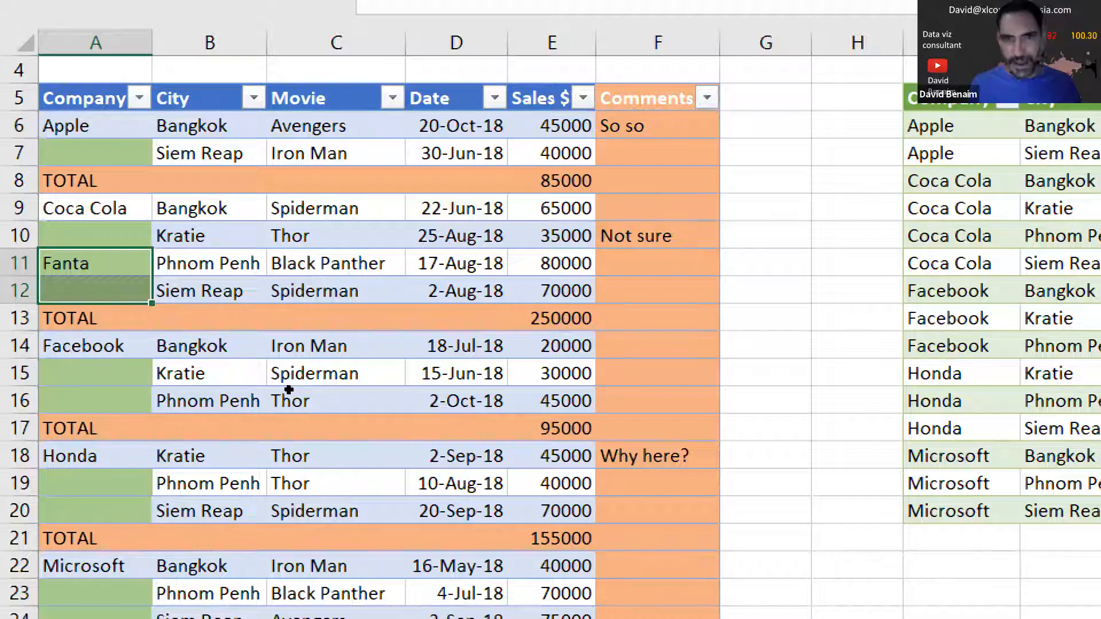
Step: Add a new column headed Extra in G5, directly beside the source table's Comments column
click(573, 377)
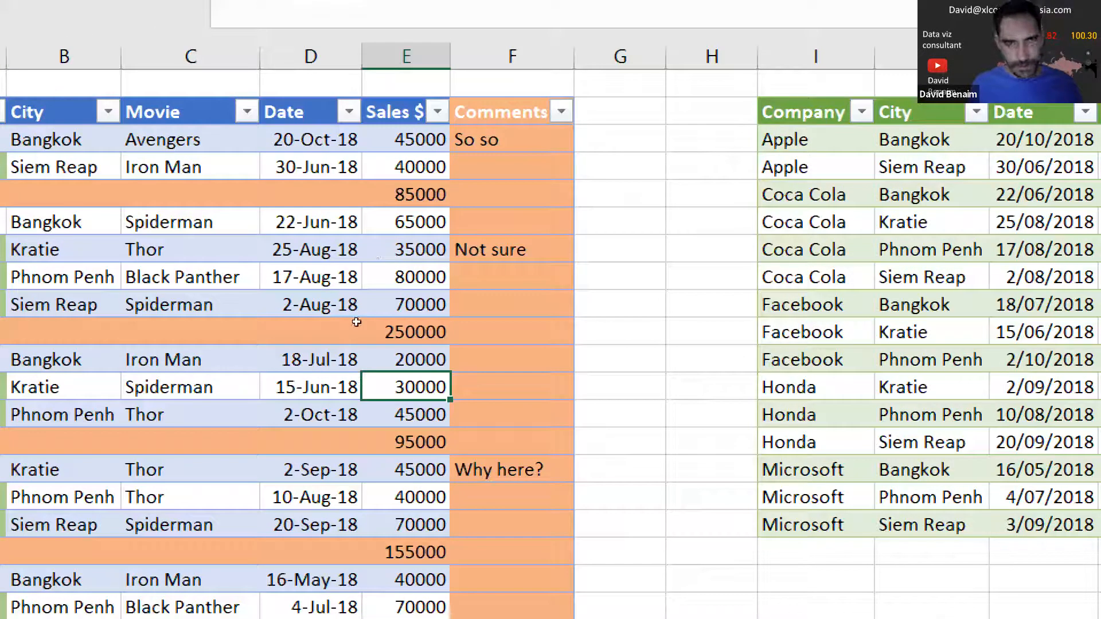
key(ctrl+Up)
key(Right)
key(Right)
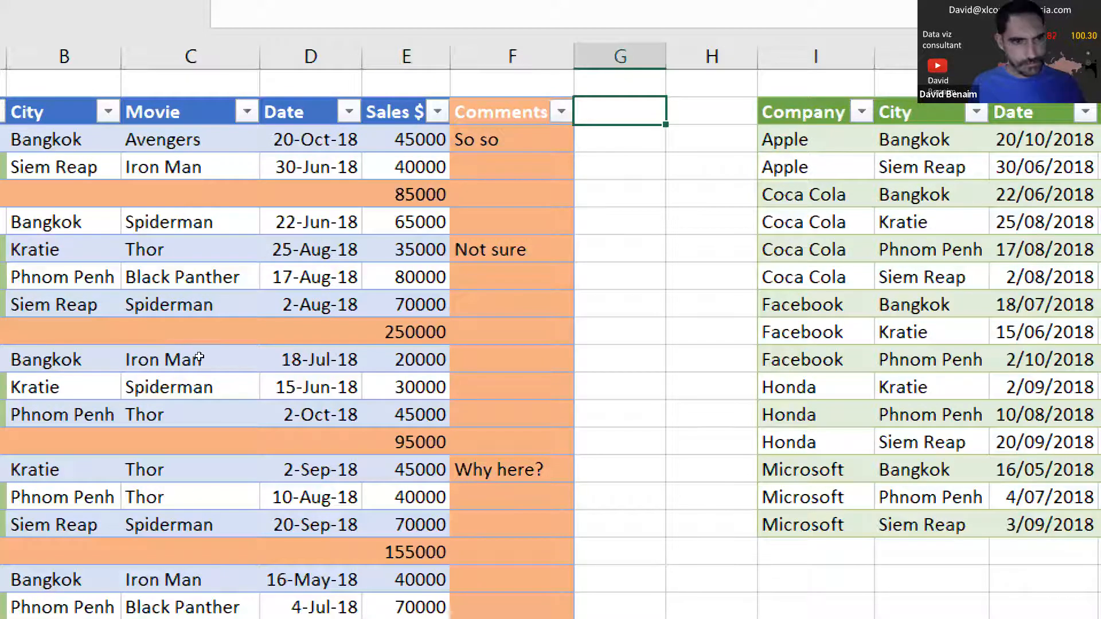
text(Extra)
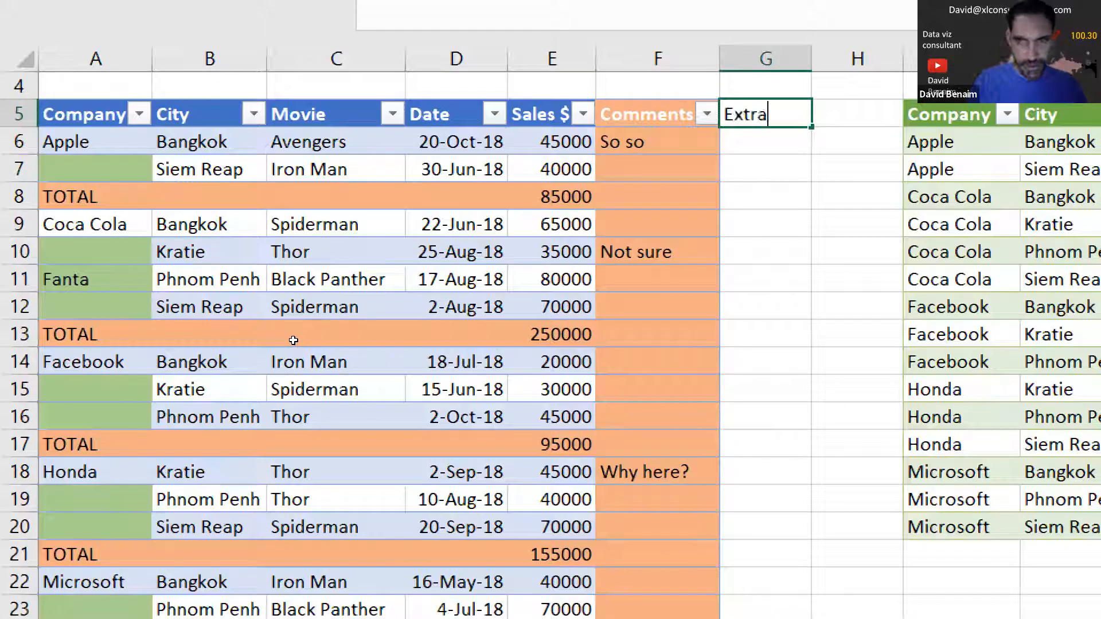
key(Return)
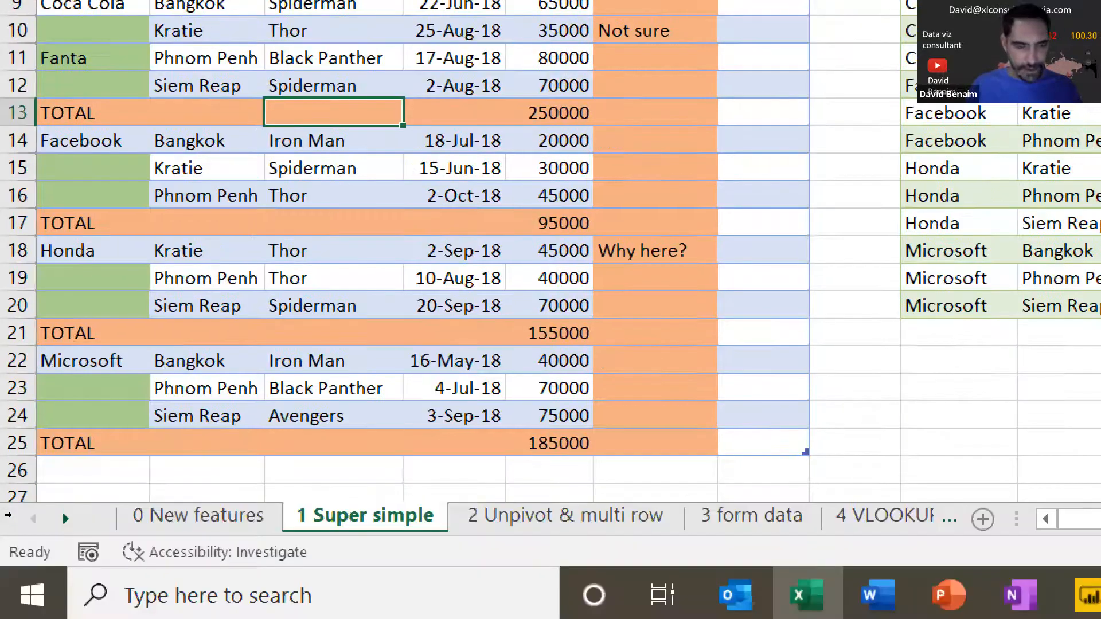
Step: Insert two blank rows in the source table between Microsoft's Phnom Penh and Siem Reap entries
click(8, 516)
key(ctrl+plus)
key(ctrl+plus)
Step: Refresh the cleaned table with the source changes and check its Fanta rows
click(321, 497)
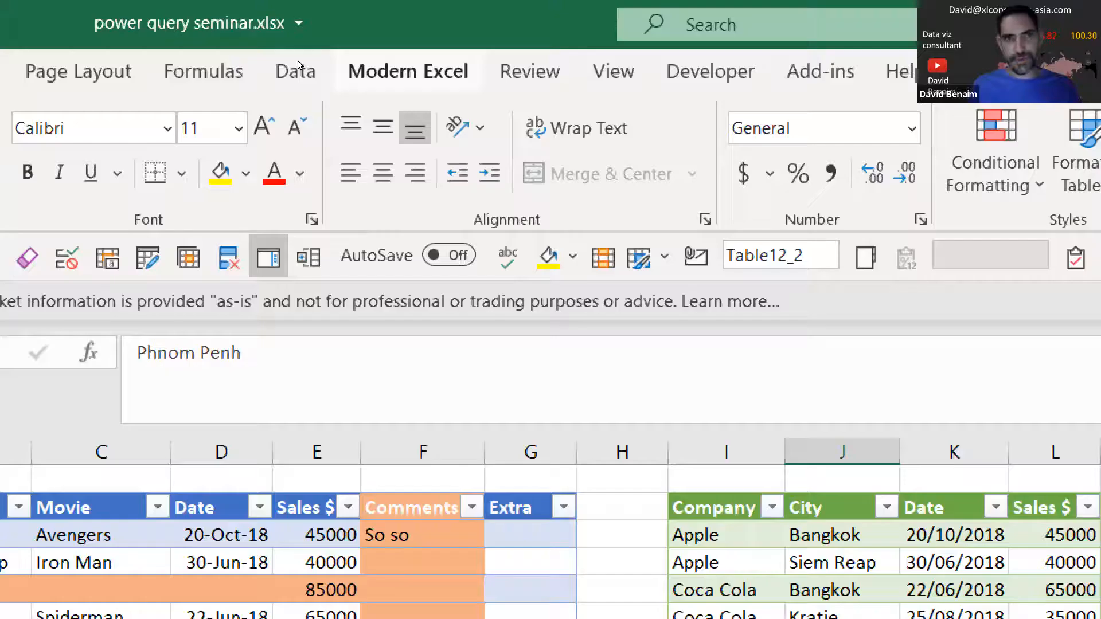
click(298, 66)
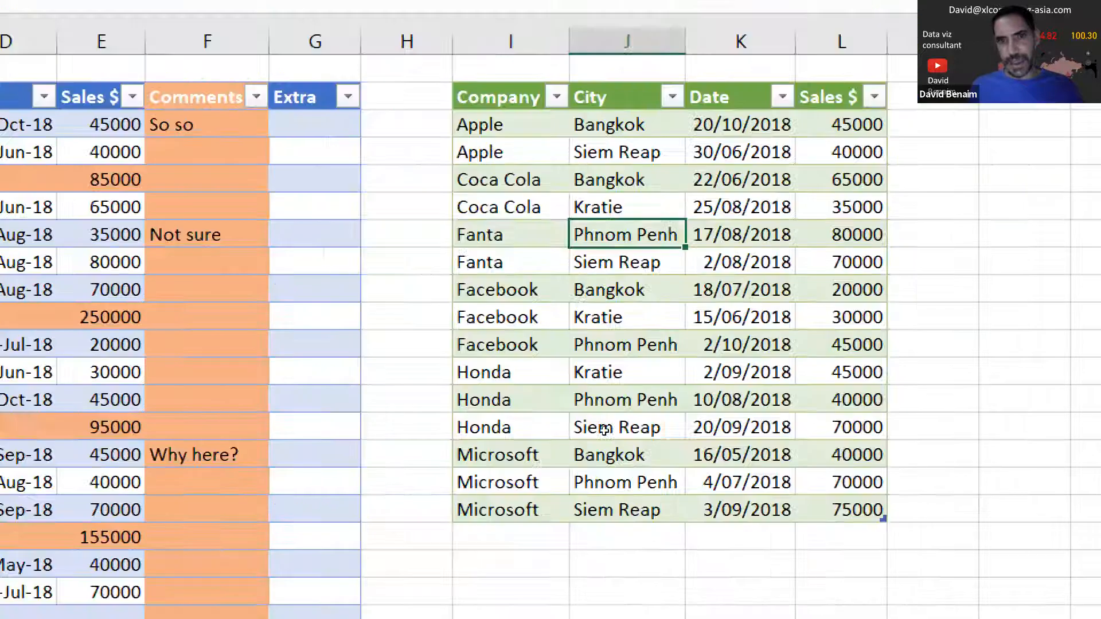
drag(510, 234, 510, 262)
click(510, 482)
Step: Turn off the filter buttons in the cleaned table's header row
key(Right)
key(Right)
key(Up)
key(Right)
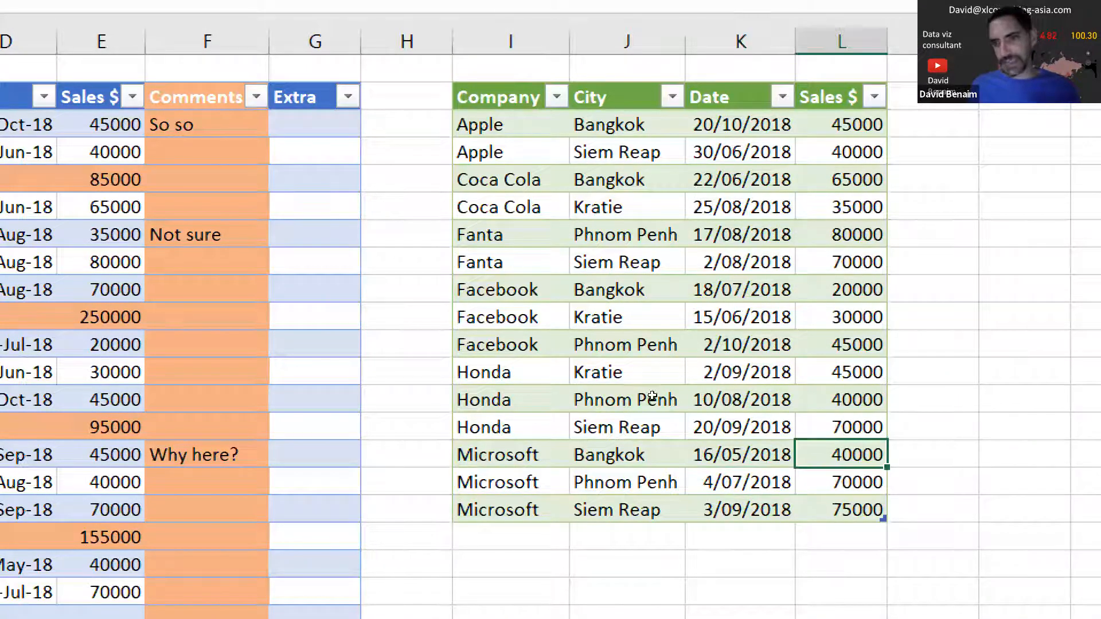
key(ctrl+Up)
key(ctrl+shift+l)
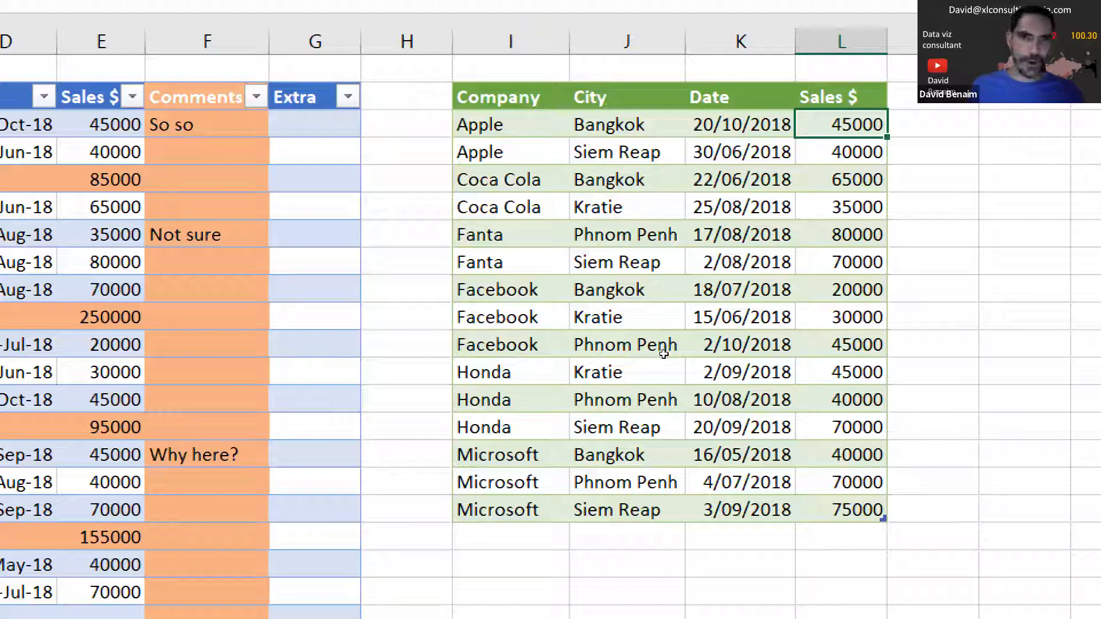
Step: Reopen the Table12 query for editing and convert the Company column to uppercase
click(628, 291)
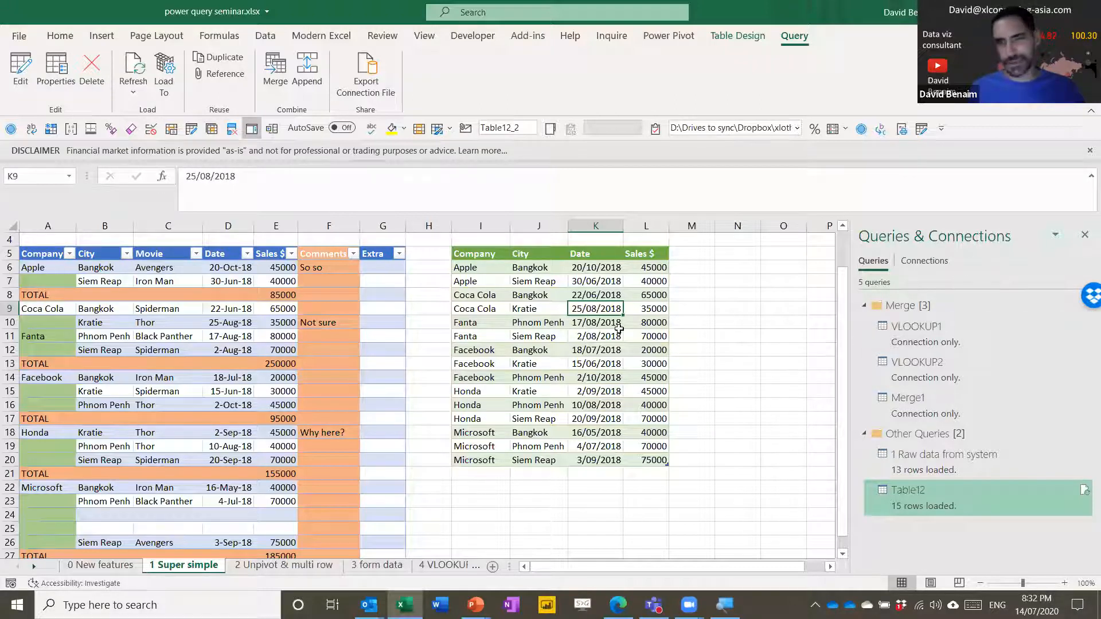
click(913, 504)
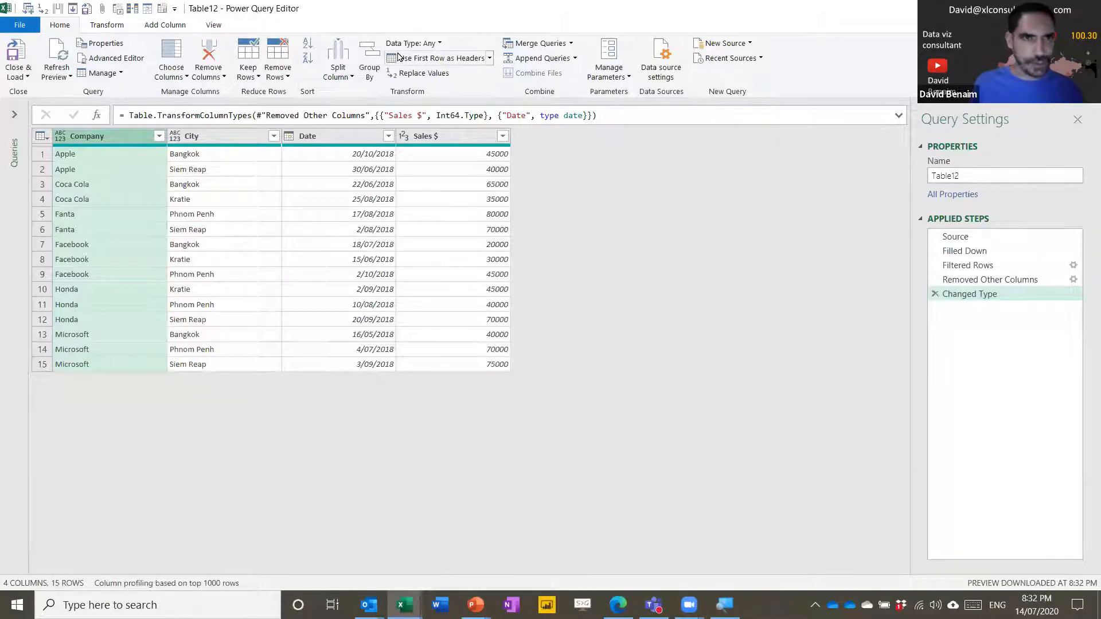
click(108, 26)
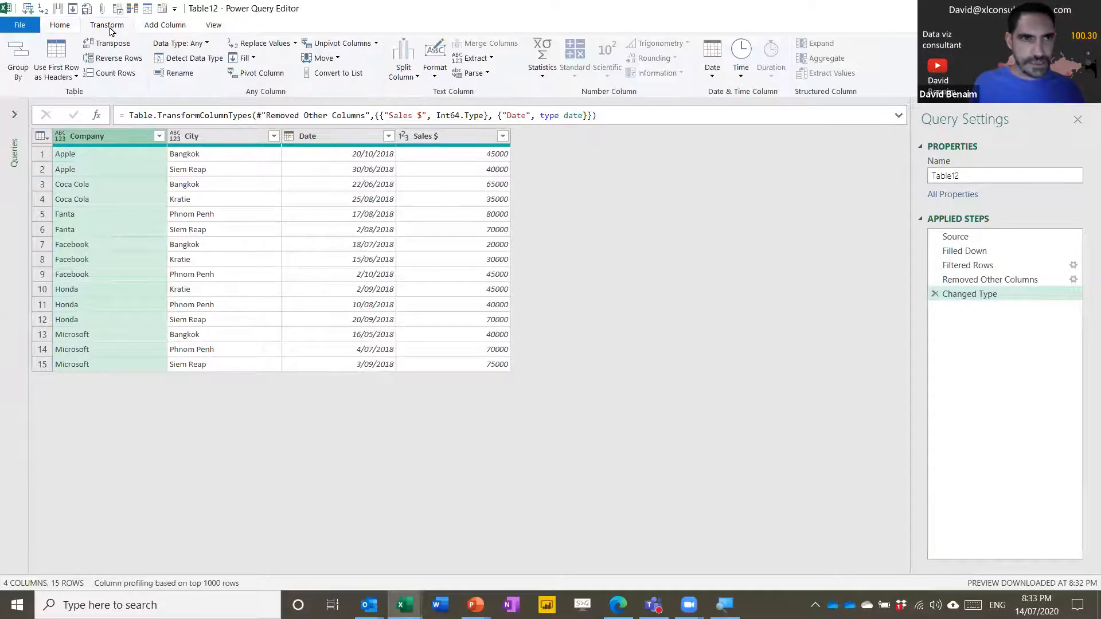
click(434, 74)
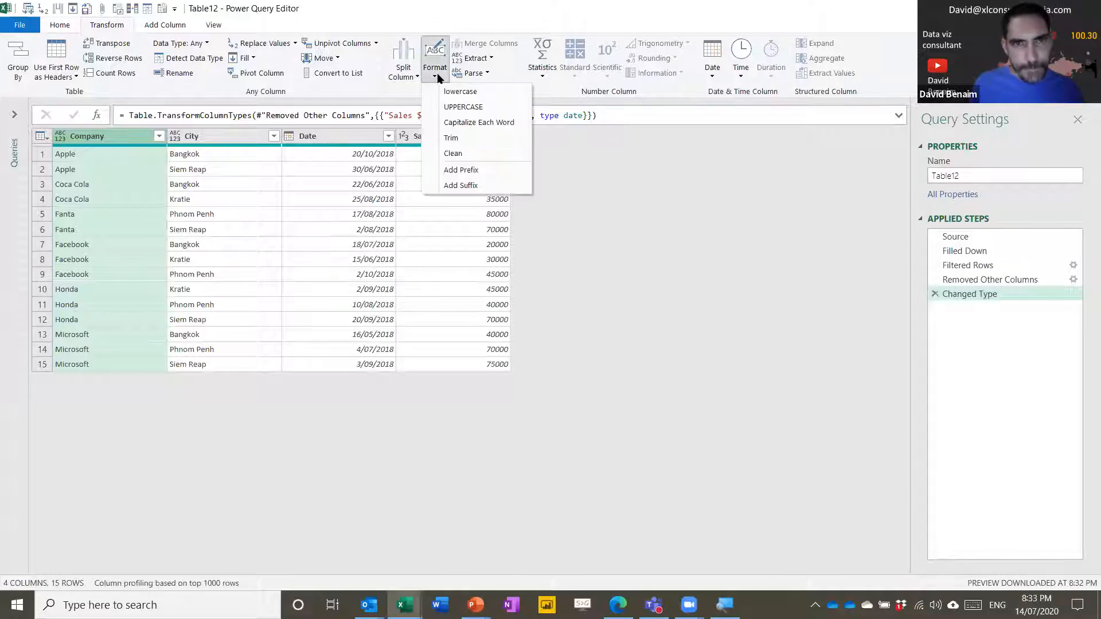
click(458, 109)
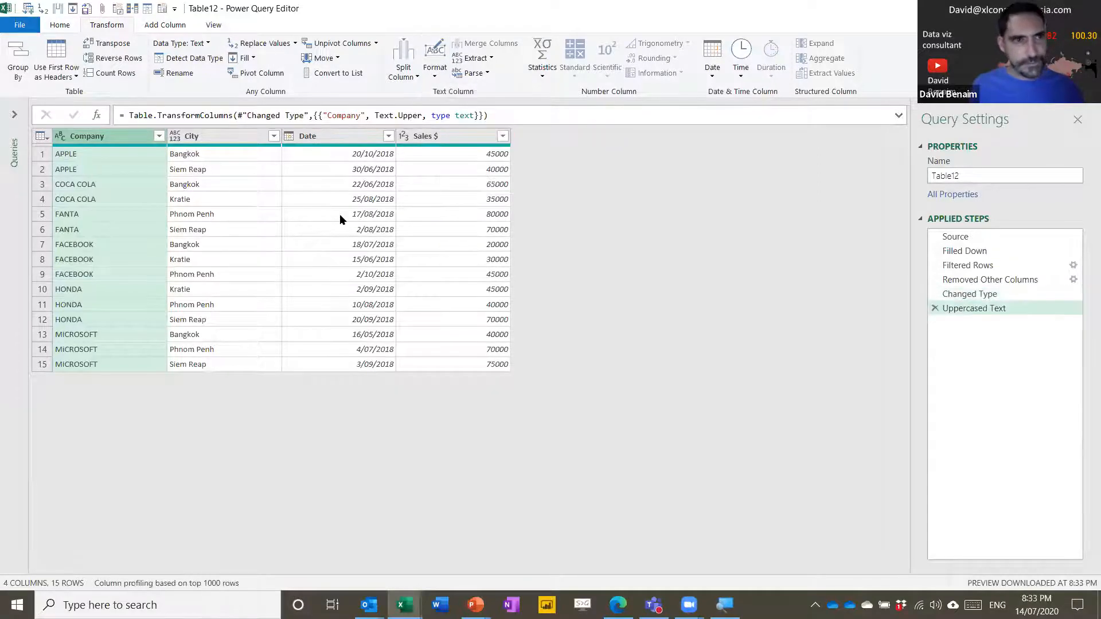
Step: Add a merged column named "Company - City" combining Company and City with the custom separator " - "
click(166, 26)
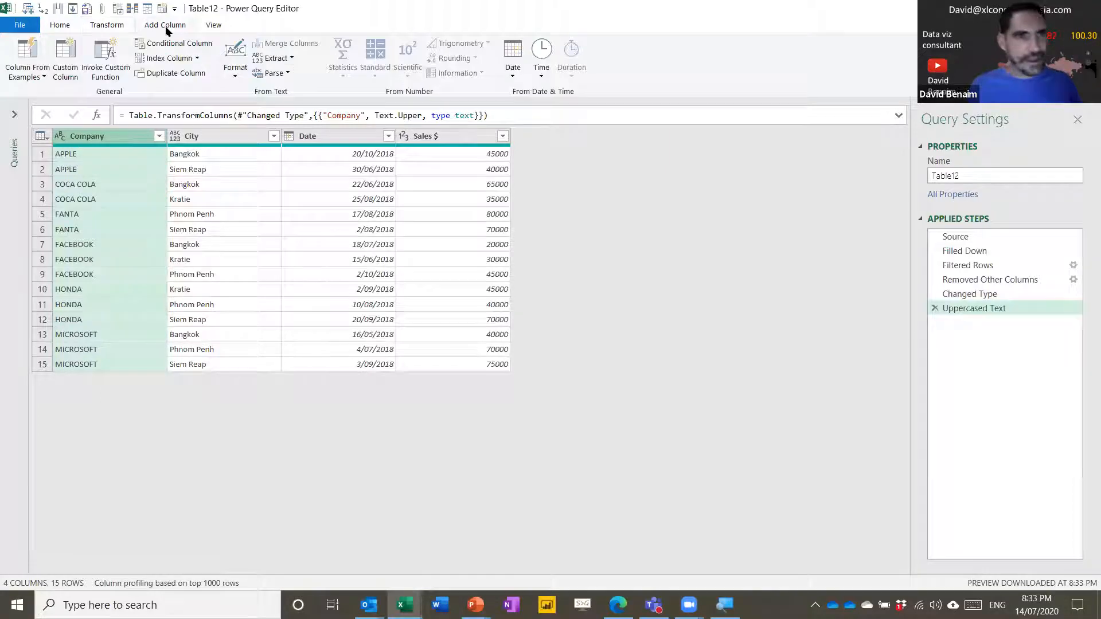
ctrl+click(227, 141)
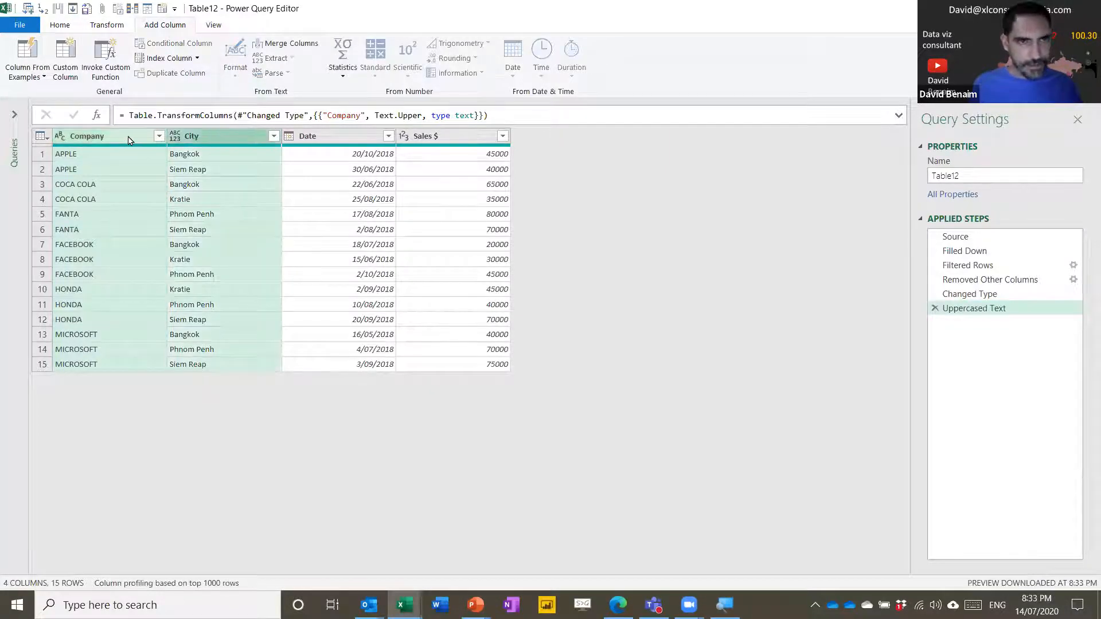
click(282, 46)
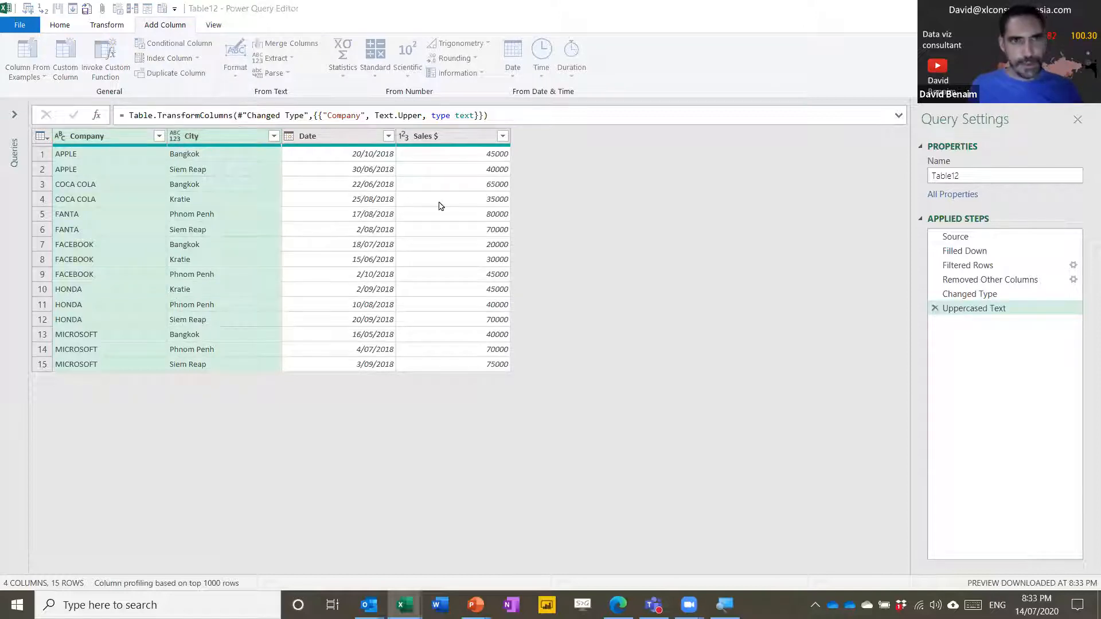
click(420, 285)
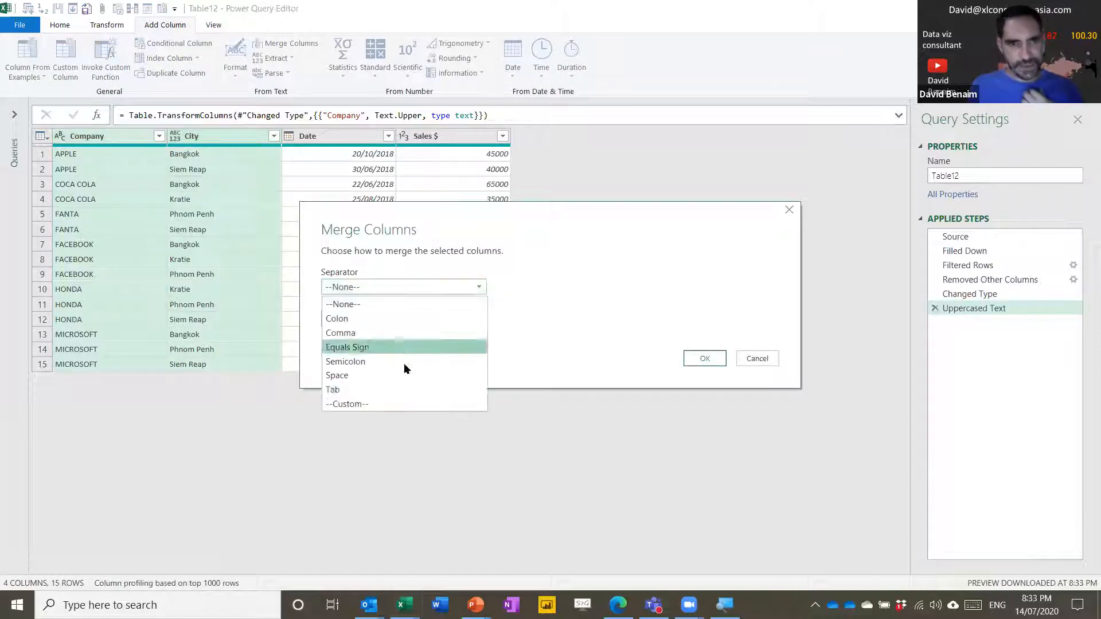
click(403, 408)
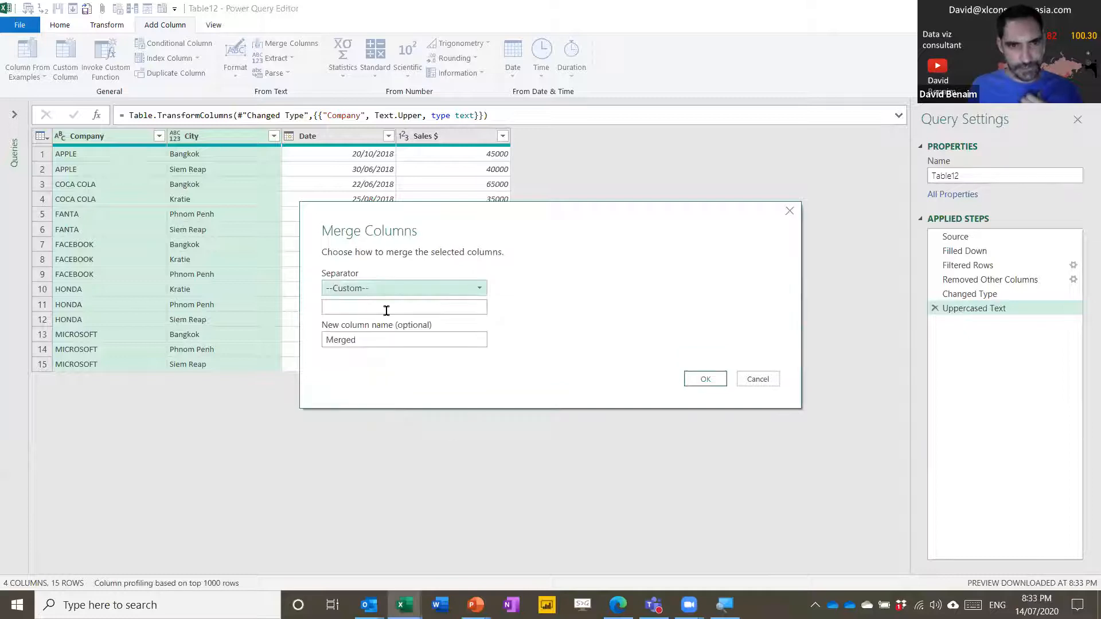
click(386, 309)
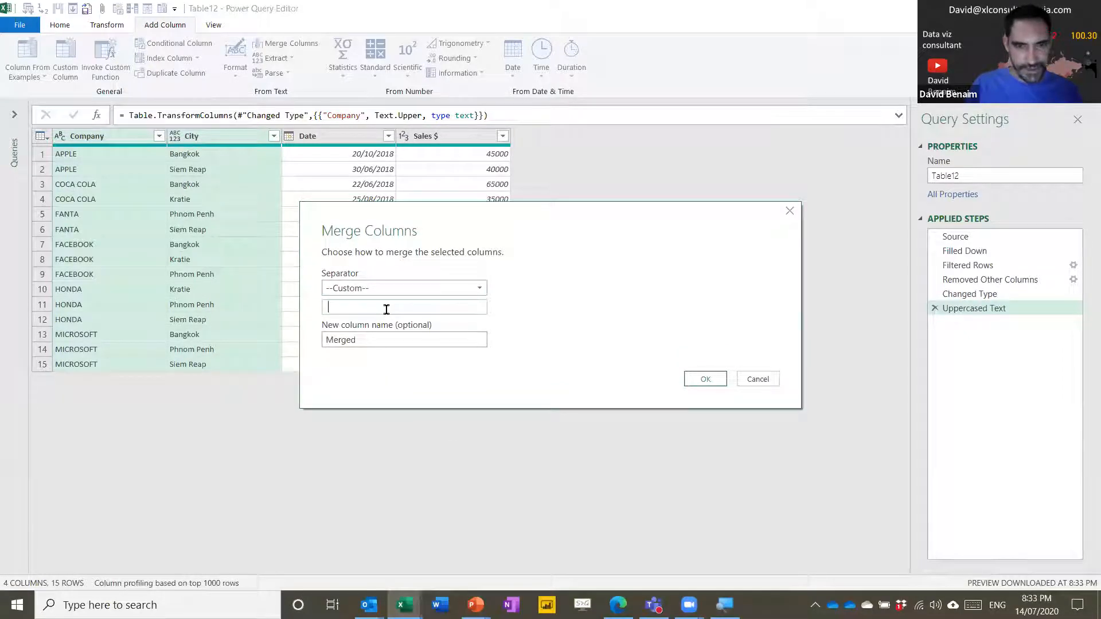
double_click(379, 339)
text(Company - City)
click(710, 379)
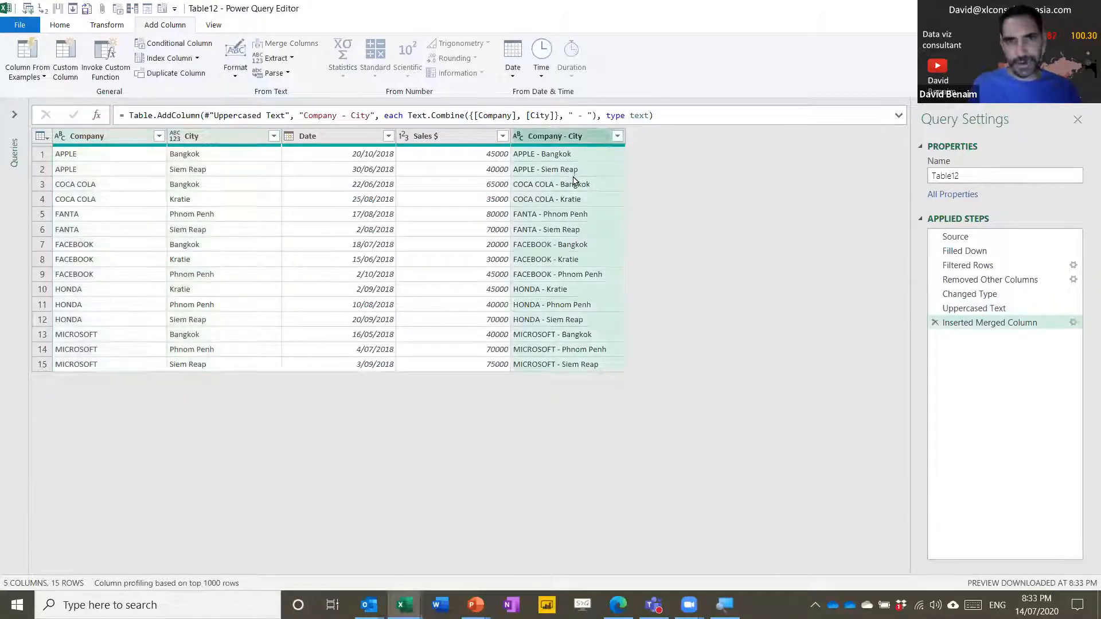
Step: Examine the merged values down the new Company - City column, ending with the whole column selected
click(576, 214)
key(Down)
key(Down)
key(Down)
key(Down)
key(Down)
key(Down)
key(Down)
key(Down)
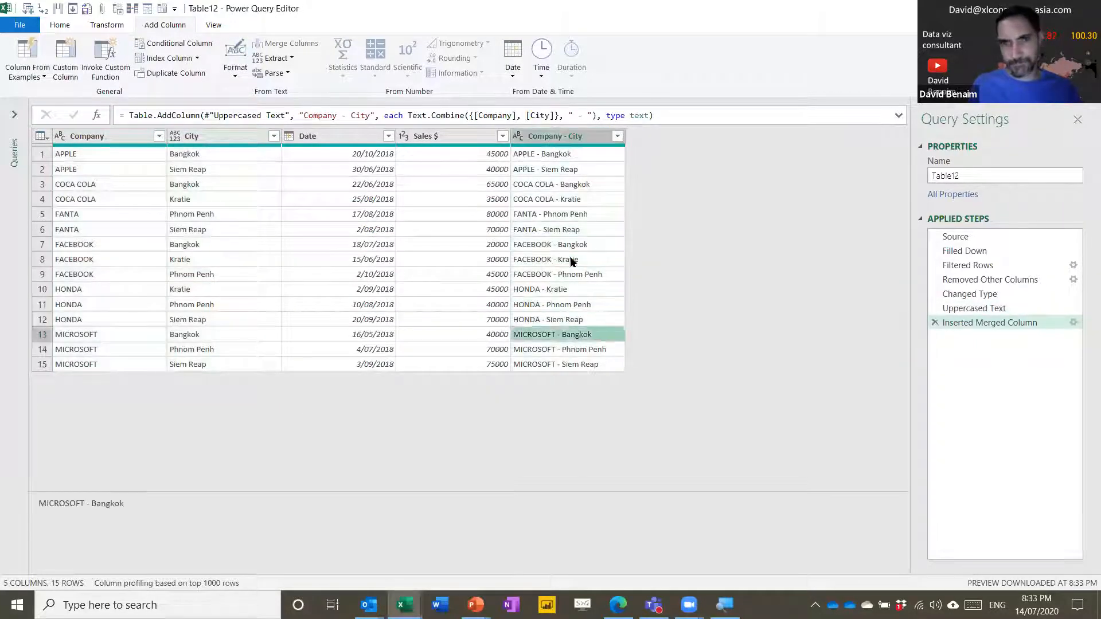
click(571, 261)
click(564, 136)
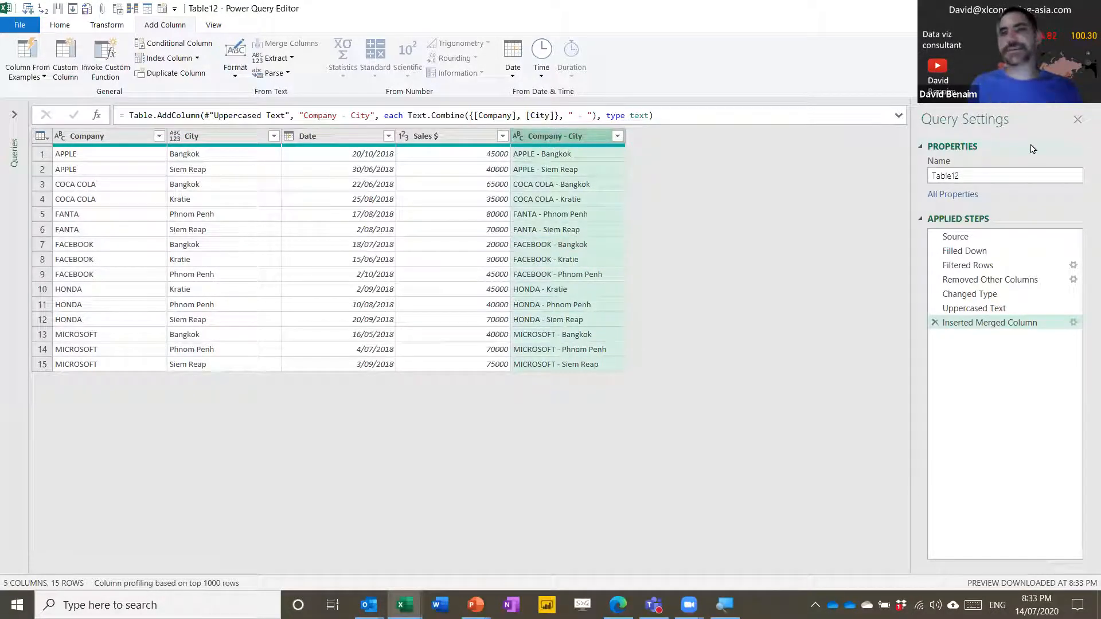
Step: Close the Query Settings pane and go through the first six rows of the merged column
click(1078, 122)
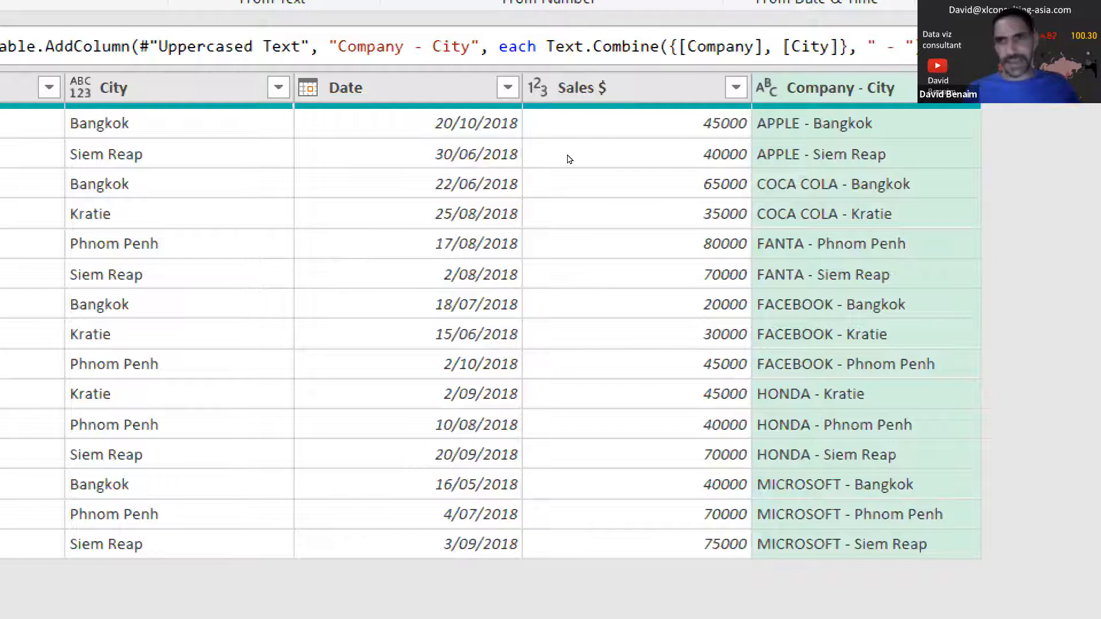
key(Down)
key(Down)
key(Down)
key(Down)
key(Down)
key(Down)
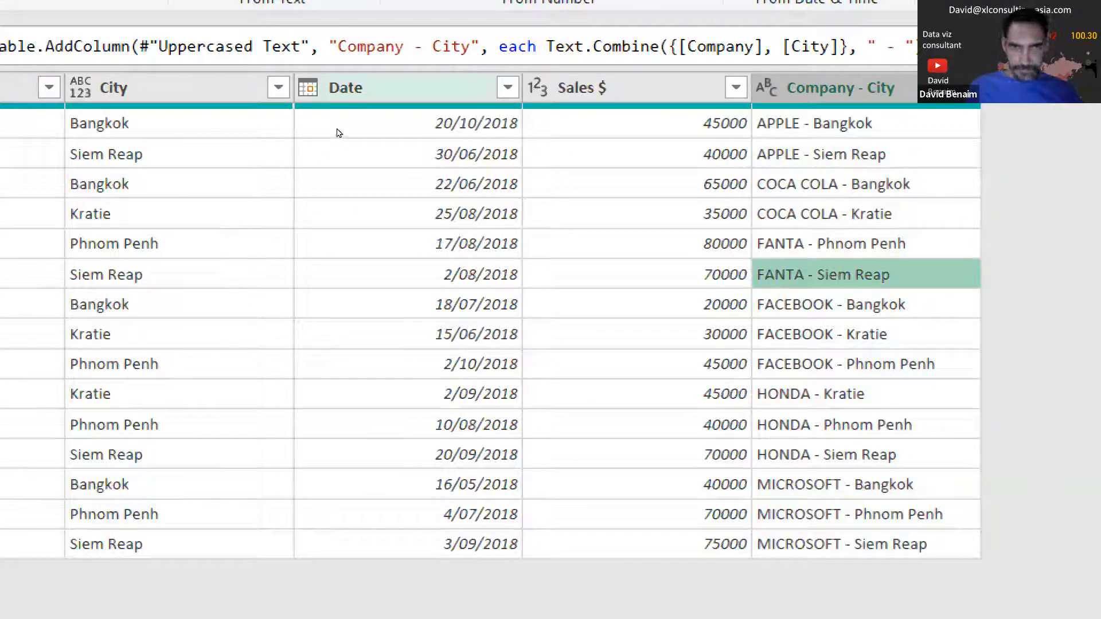
Step: Look across the query's columns from Company through Sales $, ending with the Company - City column selected
key(Right)
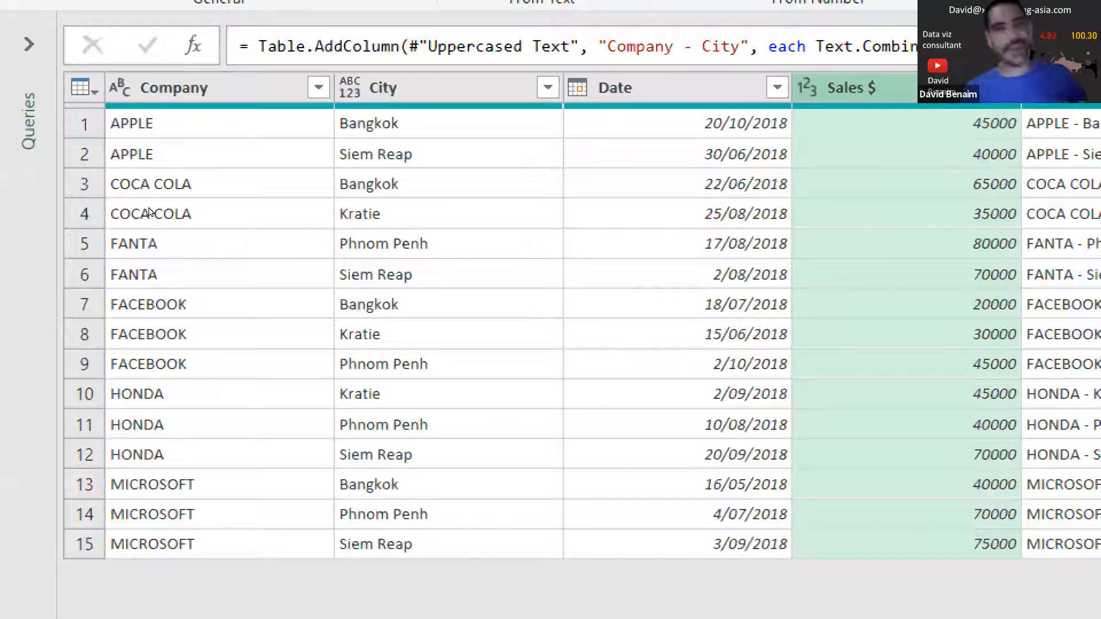
key(Home)
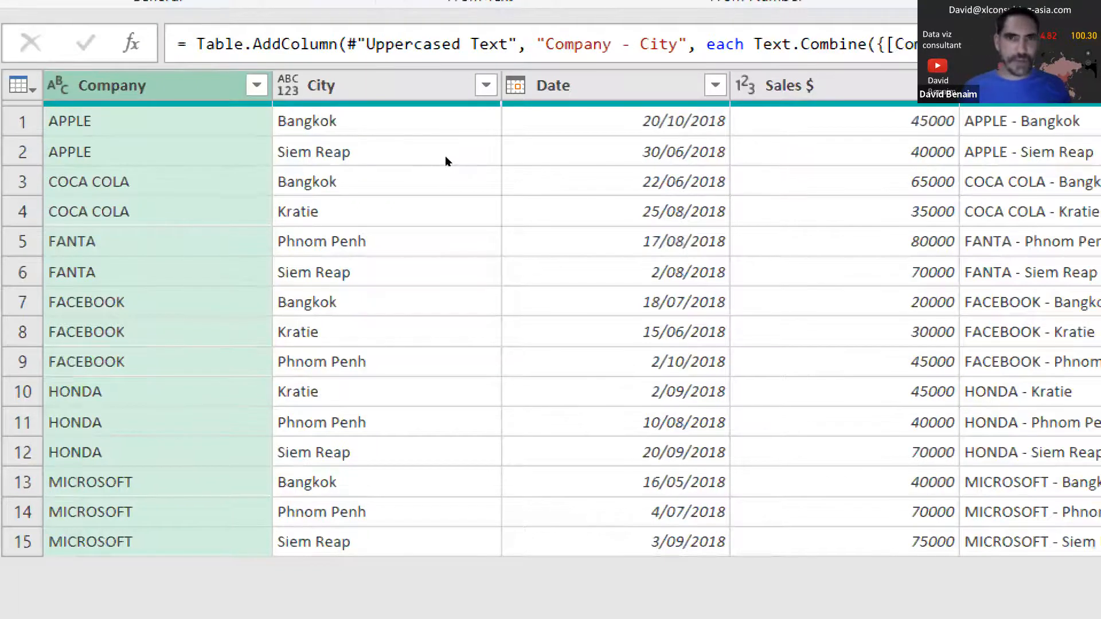
key(Right)
key(Right)
key(Right)
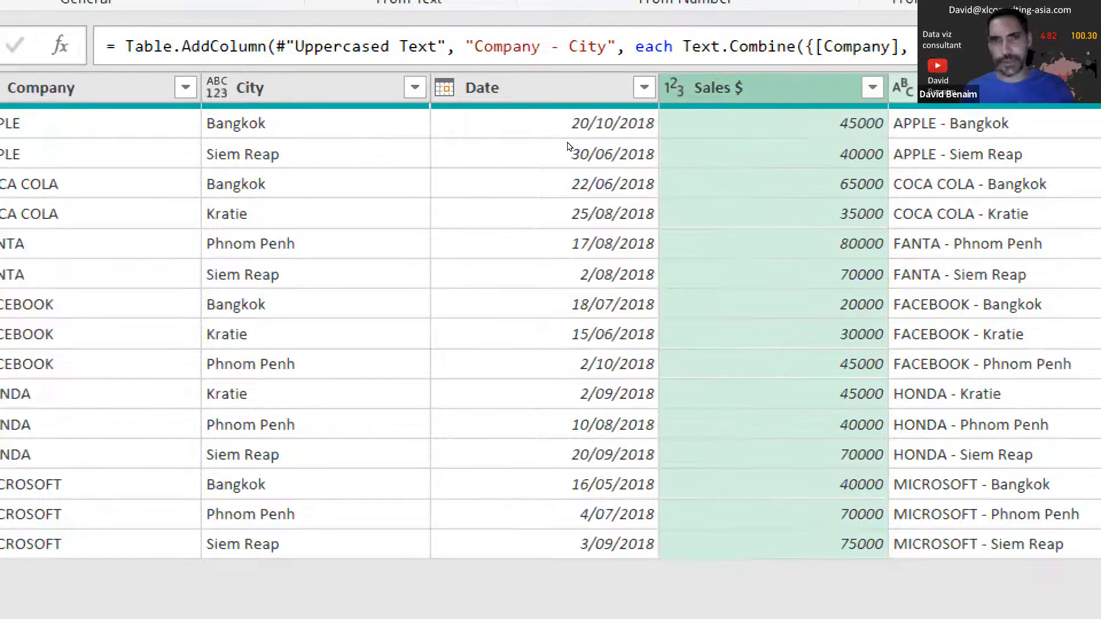
key(Right)
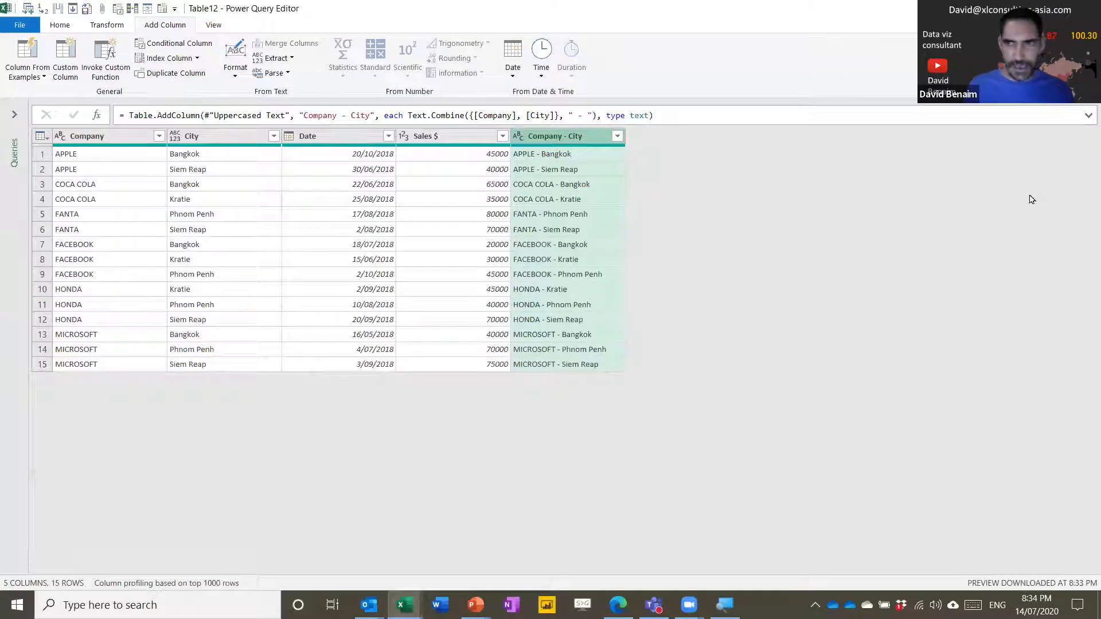
Step: Turn on display of the Query Settings pane in the Power Query Editor section of the query options
click(212, 25)
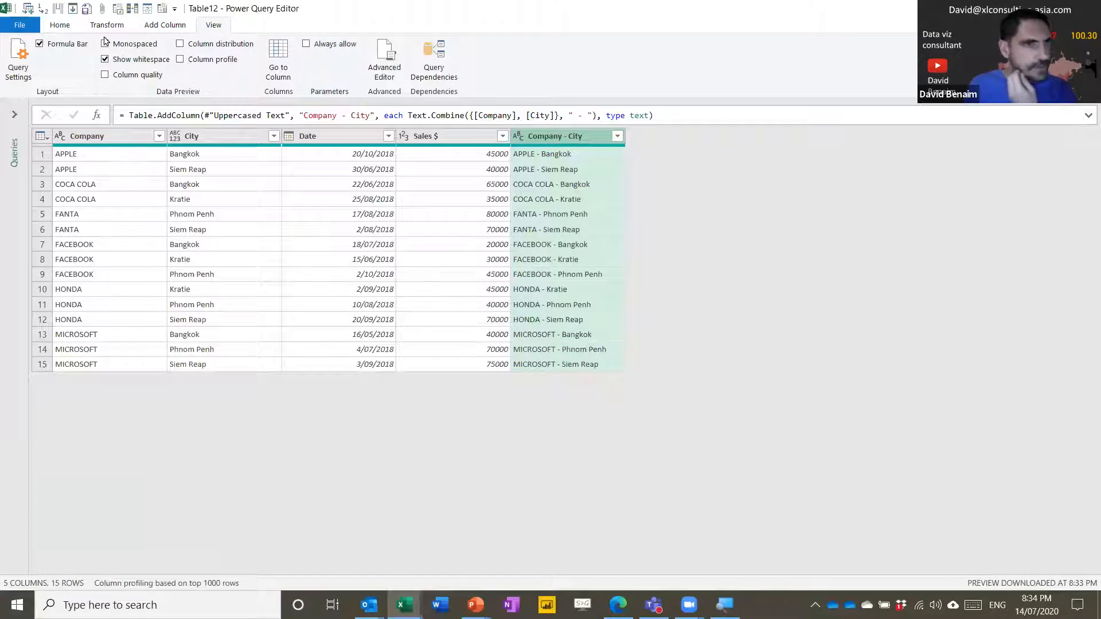
click(30, 29)
mouse_move(67, 145)
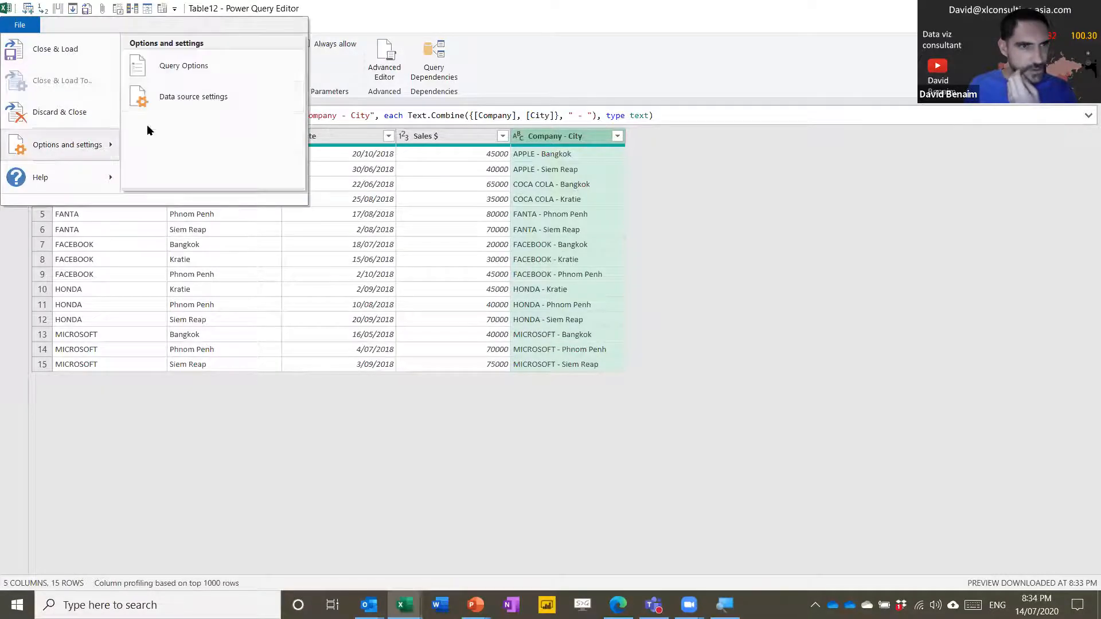
click(172, 69)
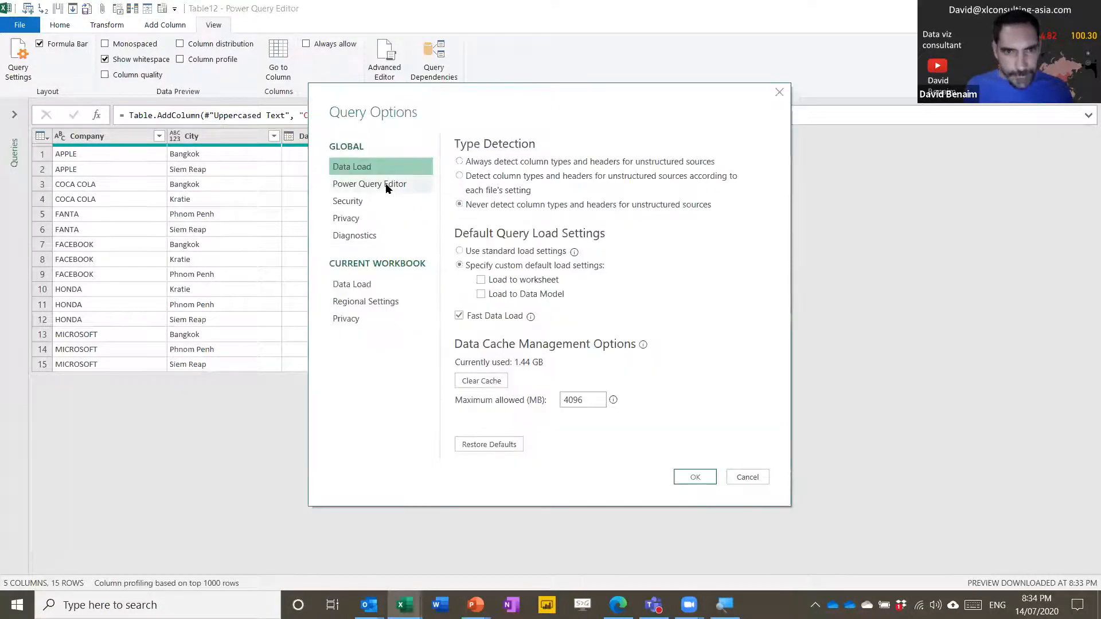
click(386, 184)
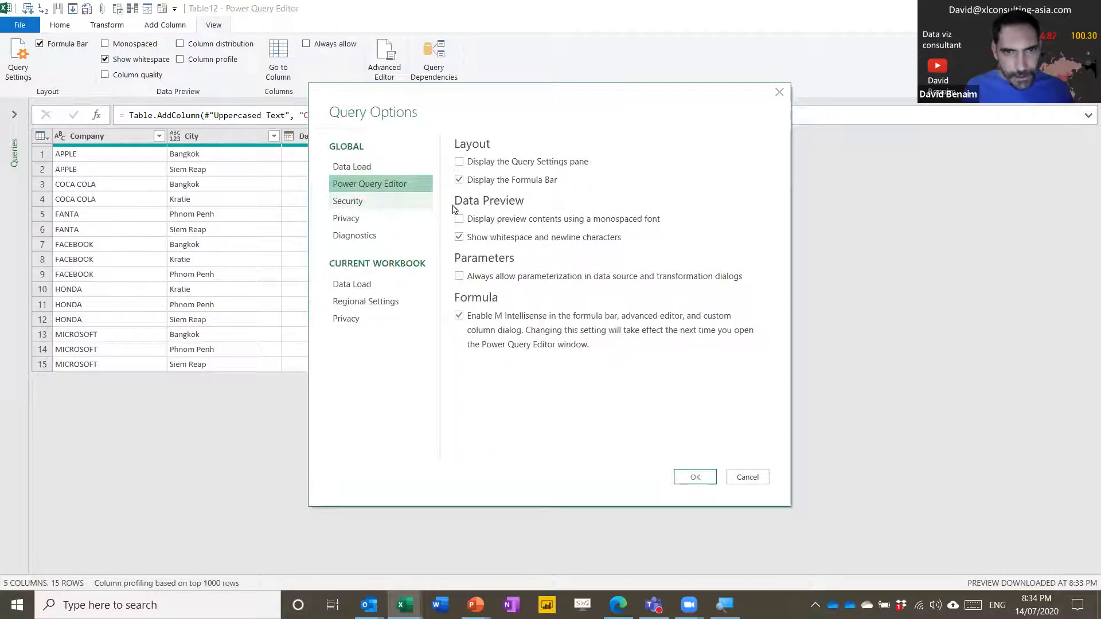
click(468, 163)
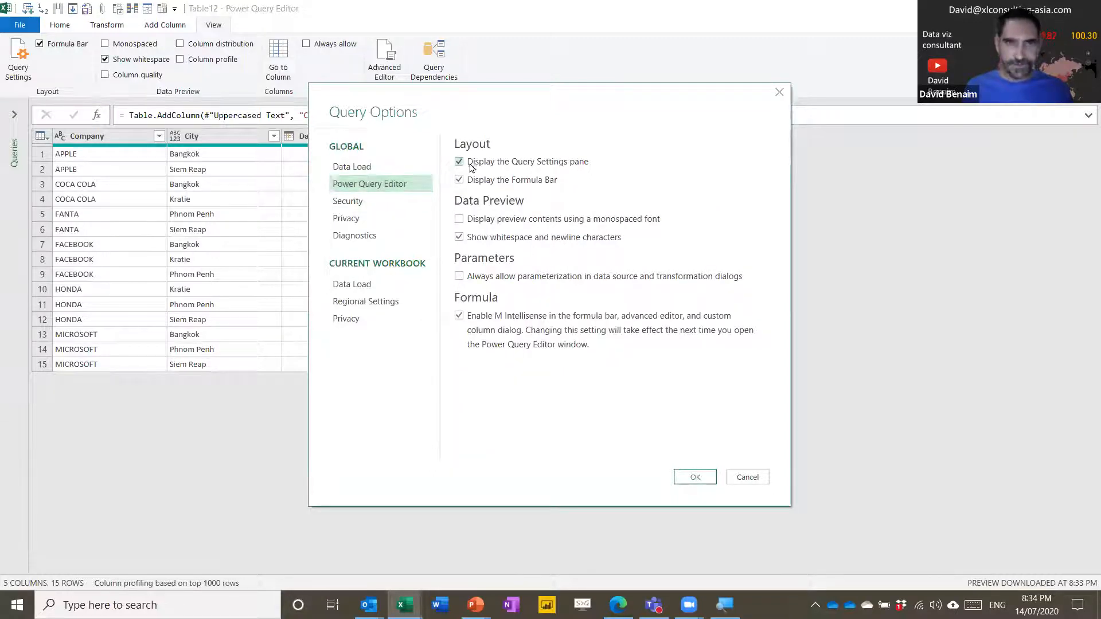
click(693, 476)
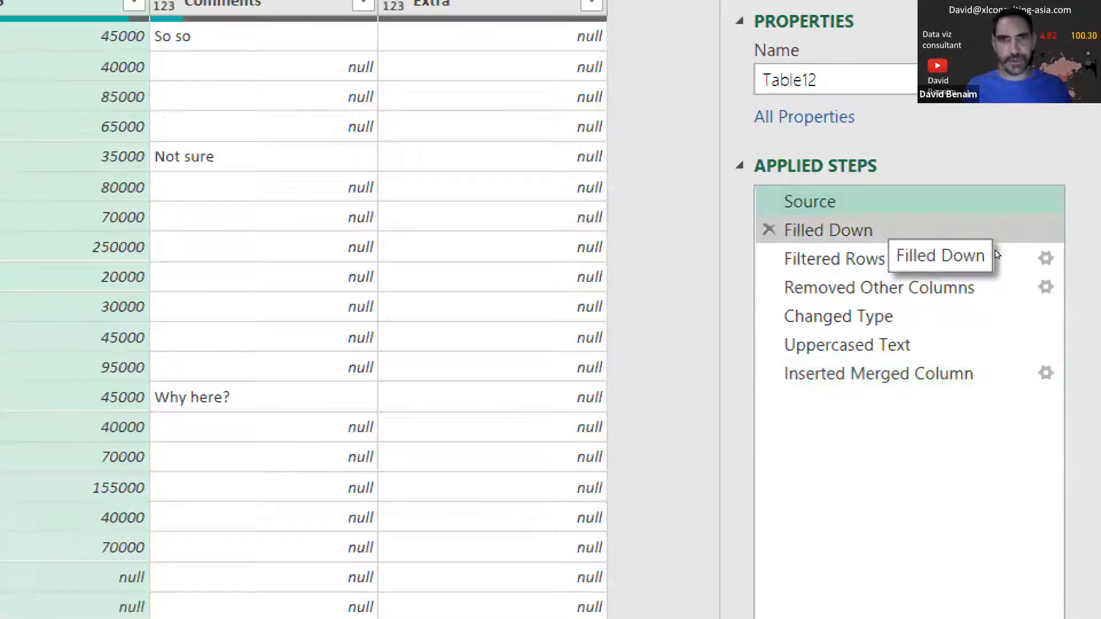
Step: Review the table preview at the applied steps of the Table12 query, including Source and Filled Down, finishing on Inserted Merged Column
click(831, 236)
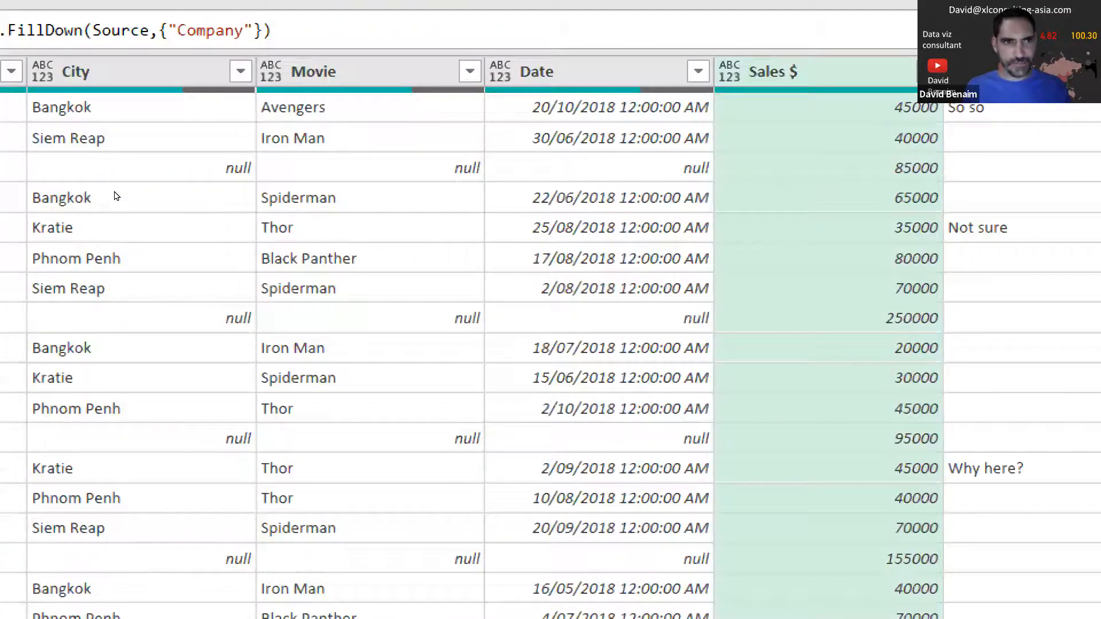
click(129, 223)
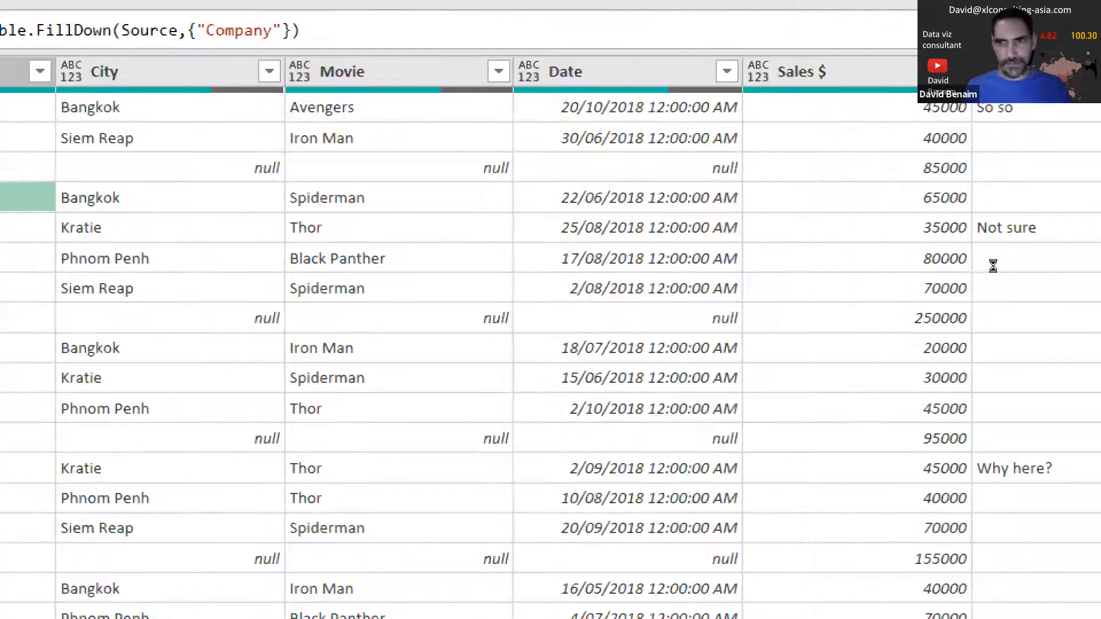
click(994, 282)
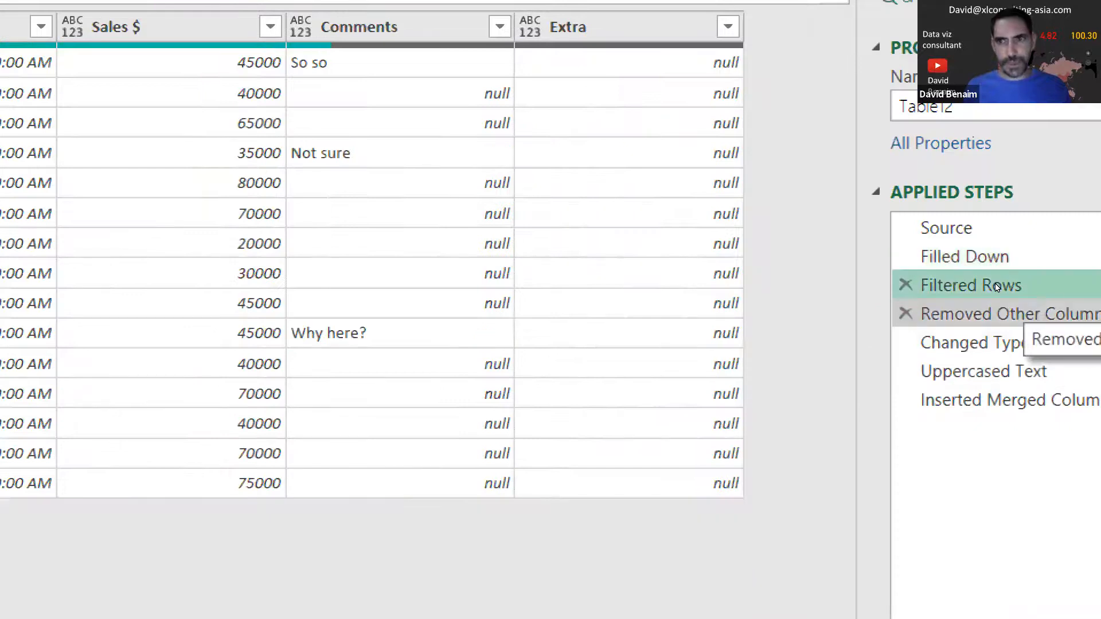
click(1055, 310)
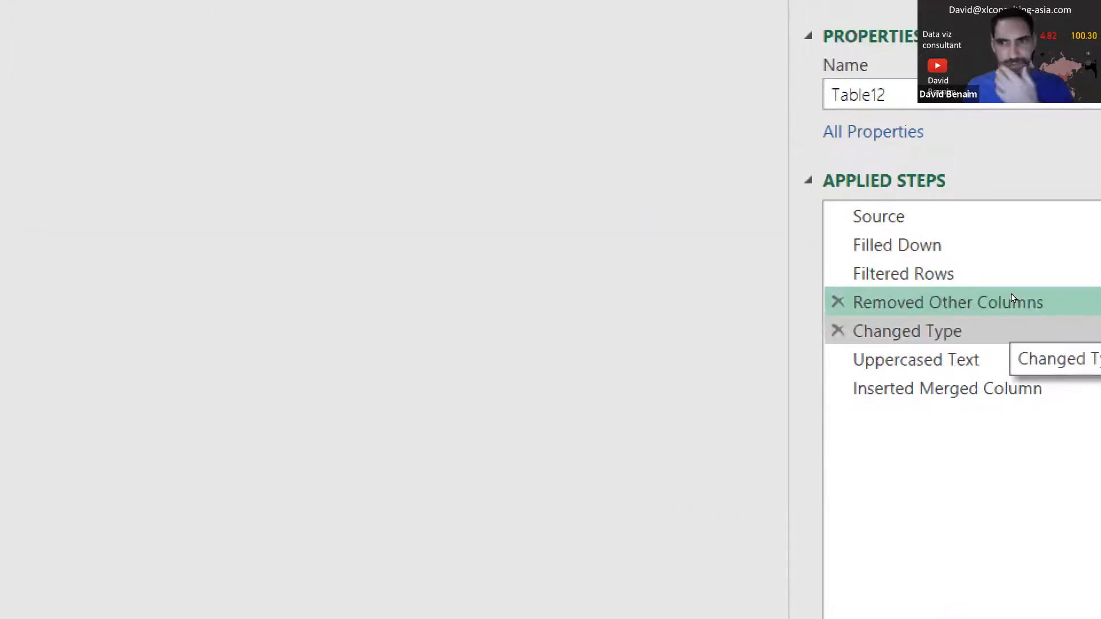
click(995, 331)
click(970, 360)
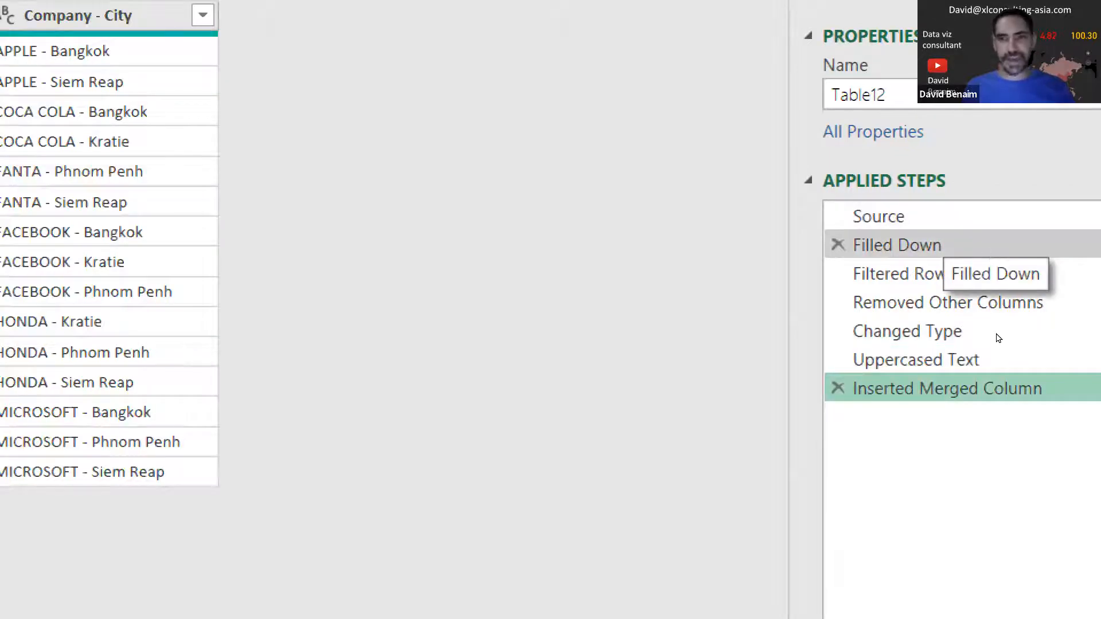
click(996, 259)
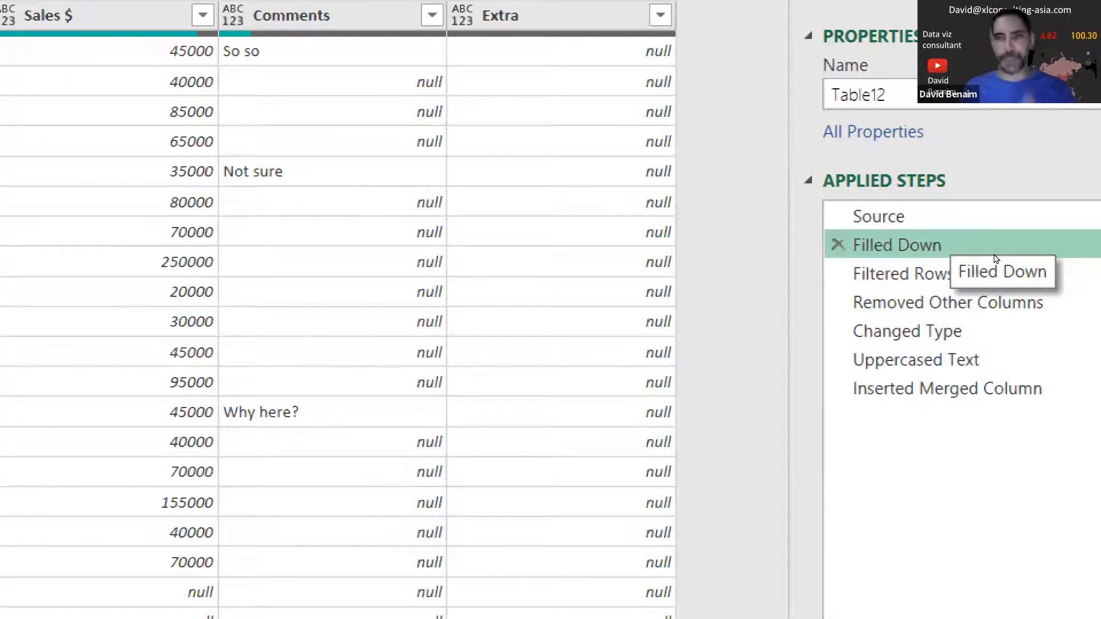
mouse_move(992, 251)
mouse_down()
mouse_move(991, 290)
mouse_move(989, 256)
mouse_up()
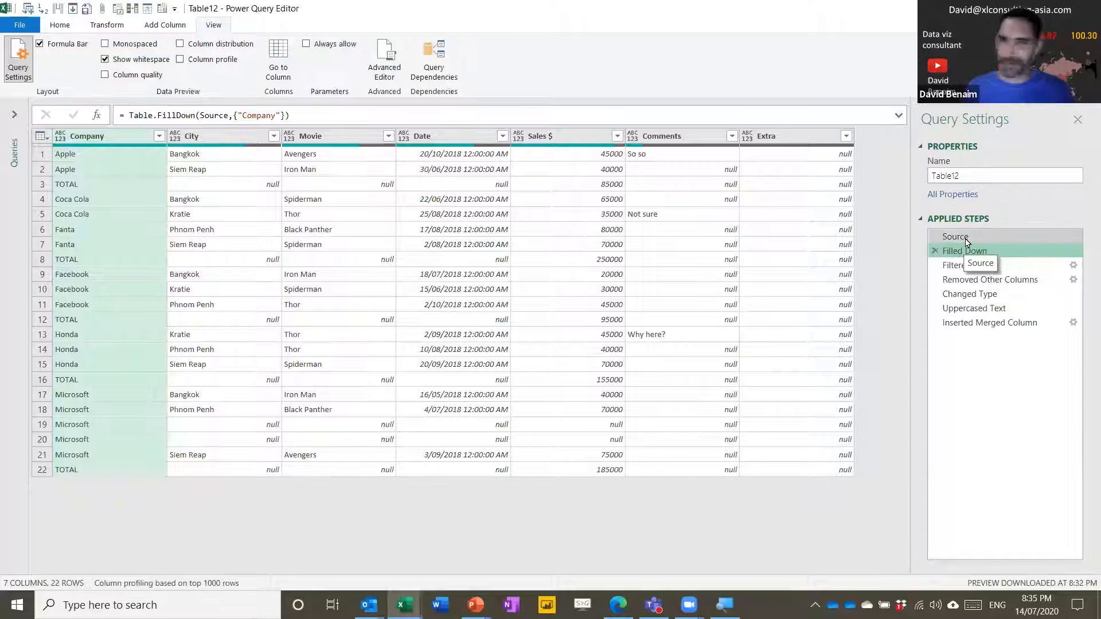
click(968, 237)
click(955, 322)
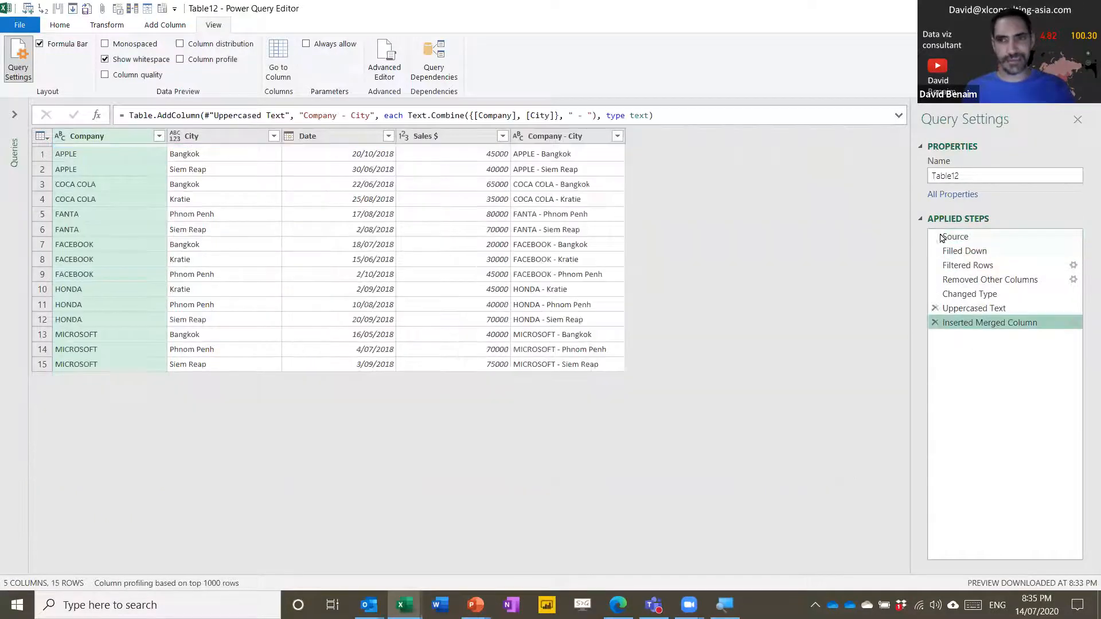
Step: Close and load the Table12 query into the worksheet, select the Microsoft cell I19, and close the Queries & Connections pane
click(60, 25)
click(11, 52)
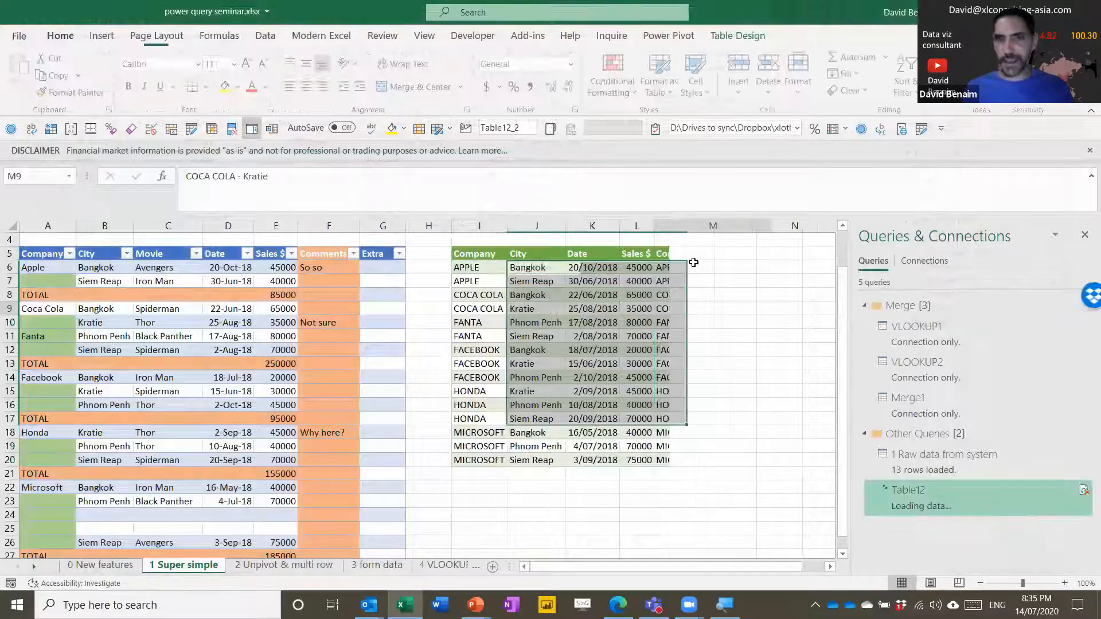
drag(695, 260, 475, 448)
click(475, 448)
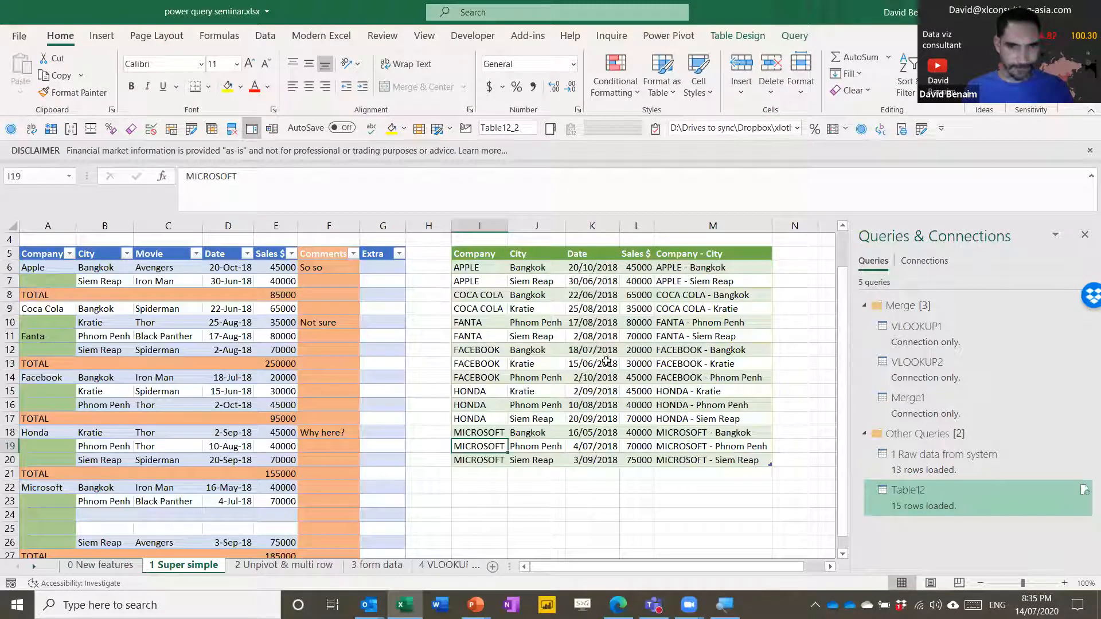
click(1085, 235)
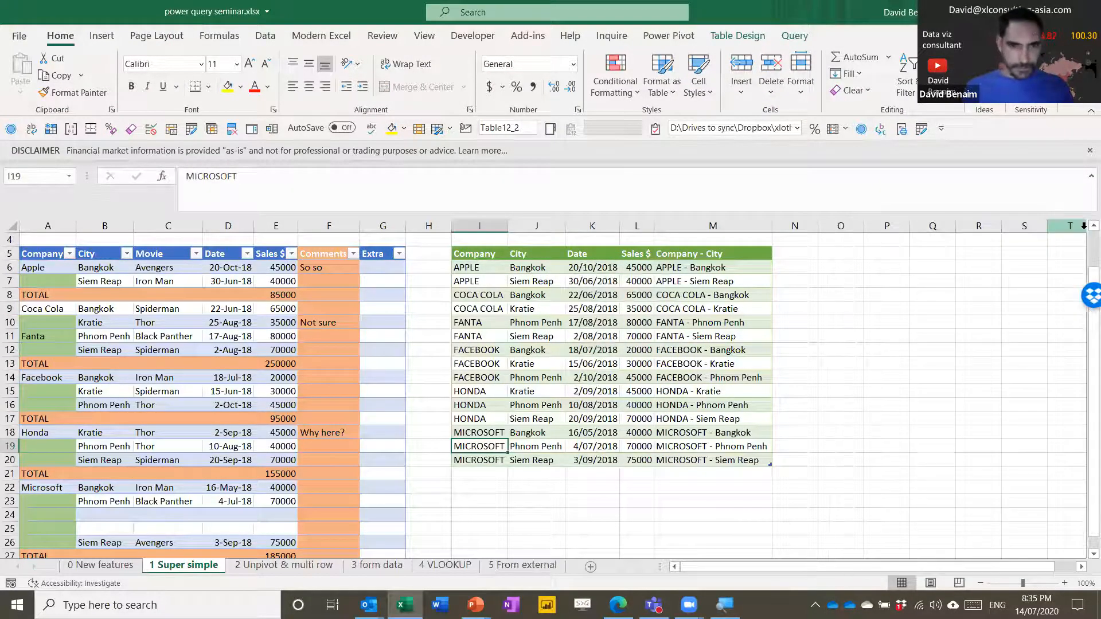
Step: Switch to the "2 Unpivot & multi row" sheet and look over its data down to row 25, ending at cell H1
key(ctrl+Page_Down)
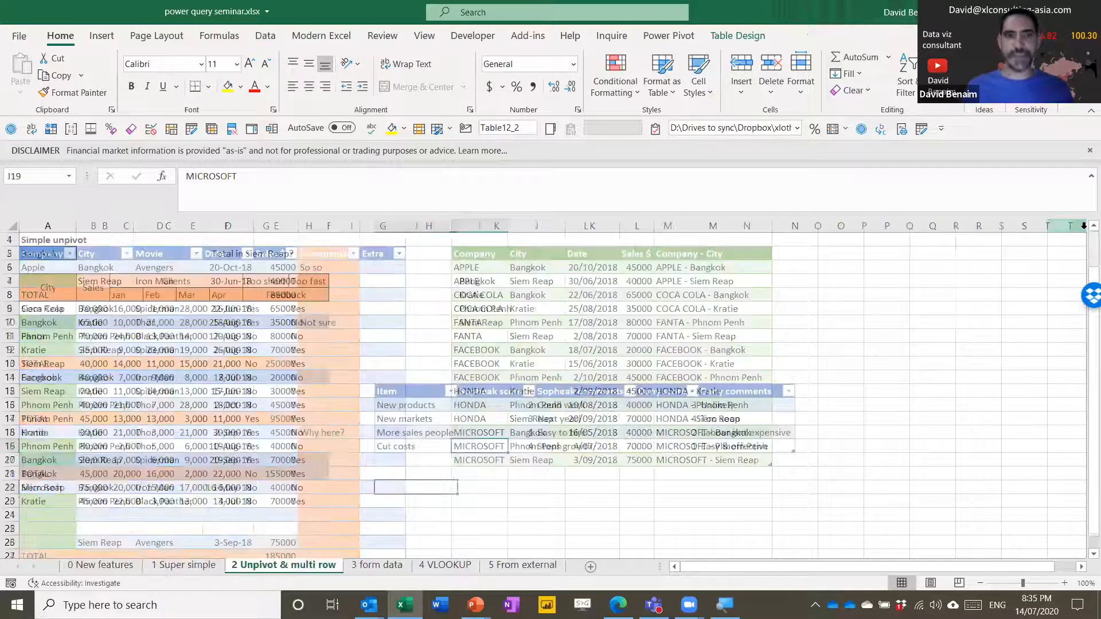
key(Left)
key(Left)
key(Down)
key(Down)
key(Down)
key(Down)
key(Down)
key(Down)
key(Down)
key(Down)
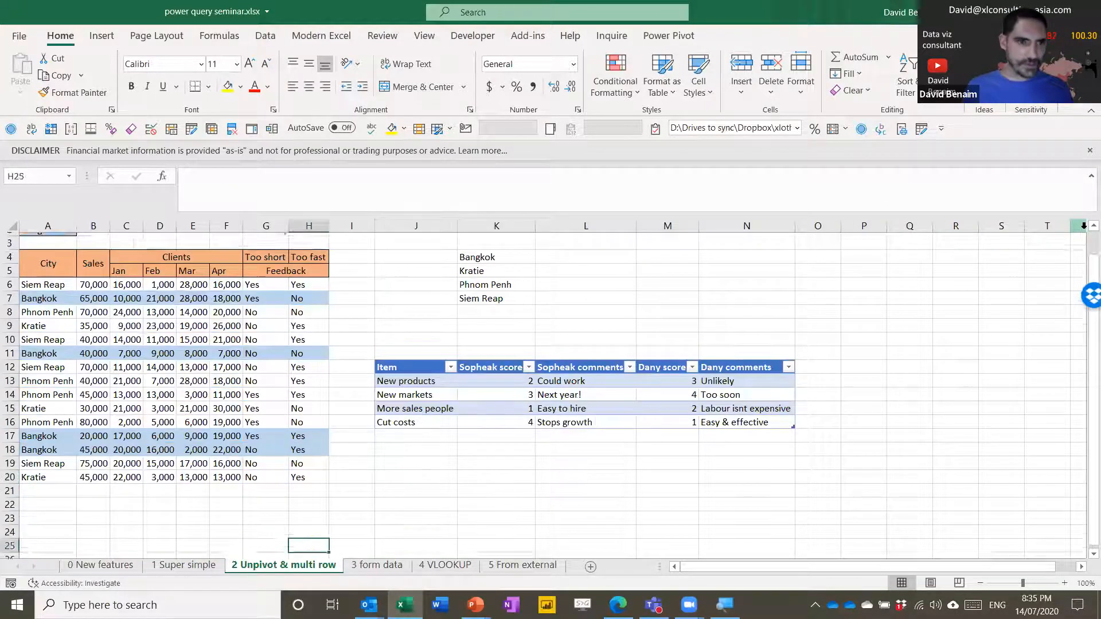
key(Up)
key(Up)
key(Up)
key(Up)
key(Up)
key(Up)
key(Up)
key(Up)
key(Up)
key(Up)
key(Up)
key(Up)
key(Up)
key(Up)
key(Up)
key(Up)
key(Up)
key(Up)
key(Up)
key(Up)
key(Up)
key(Up)
key(Up)
key(Up)
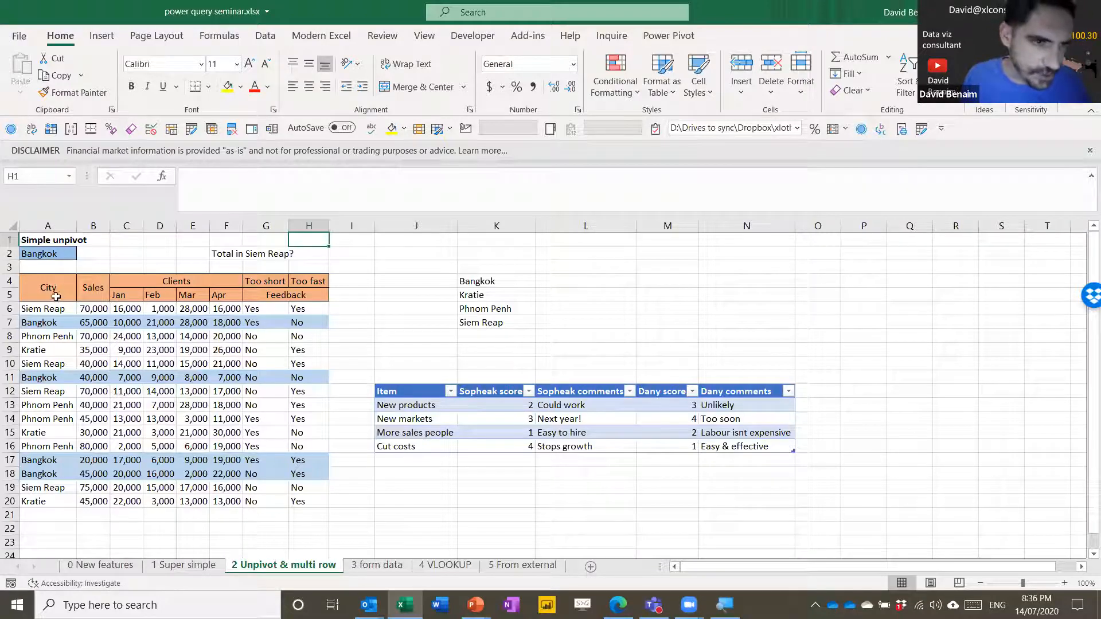
Step: Copy the Jan to Apr client columns with their month headers and paste them starting at cell R5
drag(118, 297, 220, 502)
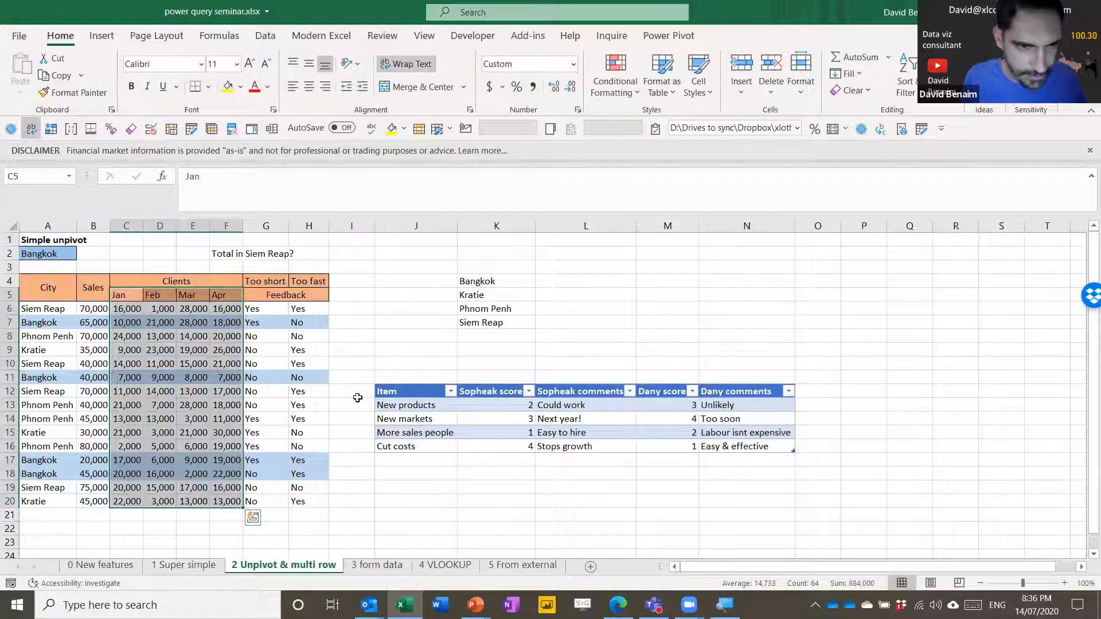
key(ctrl+c)
click(943, 296)
key(ctrl+v)
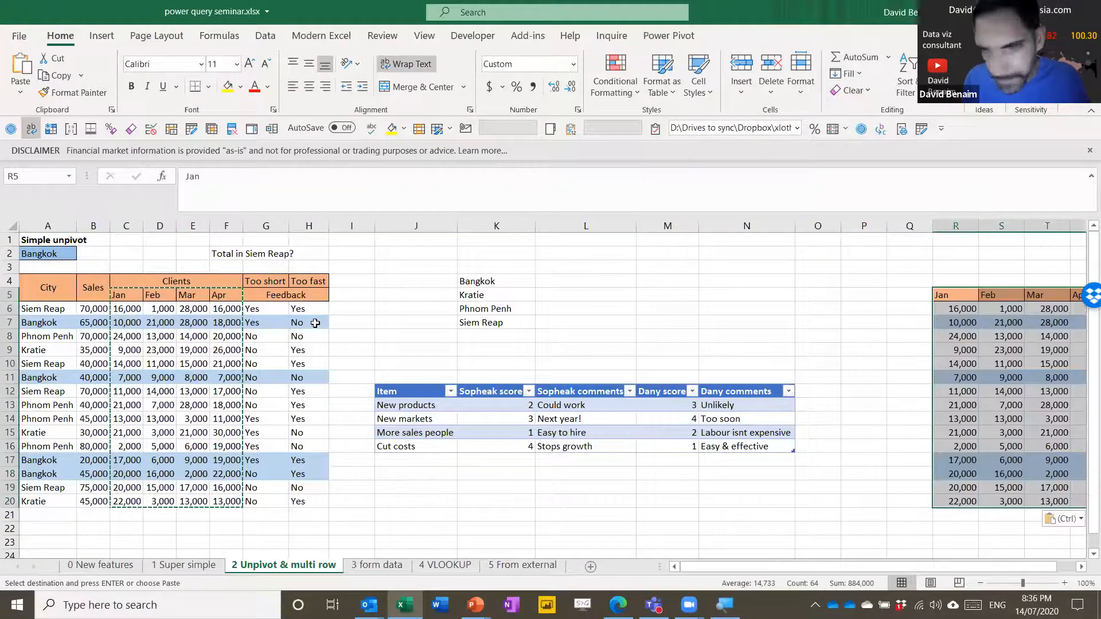
Step: Copy the city names beside the pasted months, starting at Q6, and enter the header "City" in Q5
drag(64, 314, 53, 505)
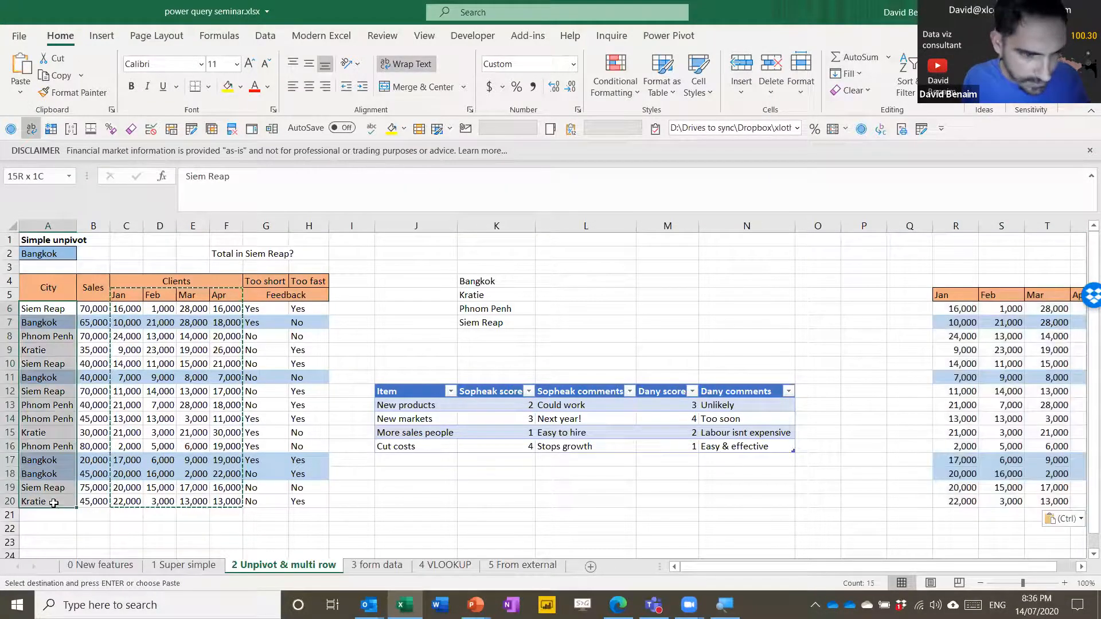
key(ctrl+c)
click(920, 310)
key(ctrl+v)
click(916, 297)
text(City)
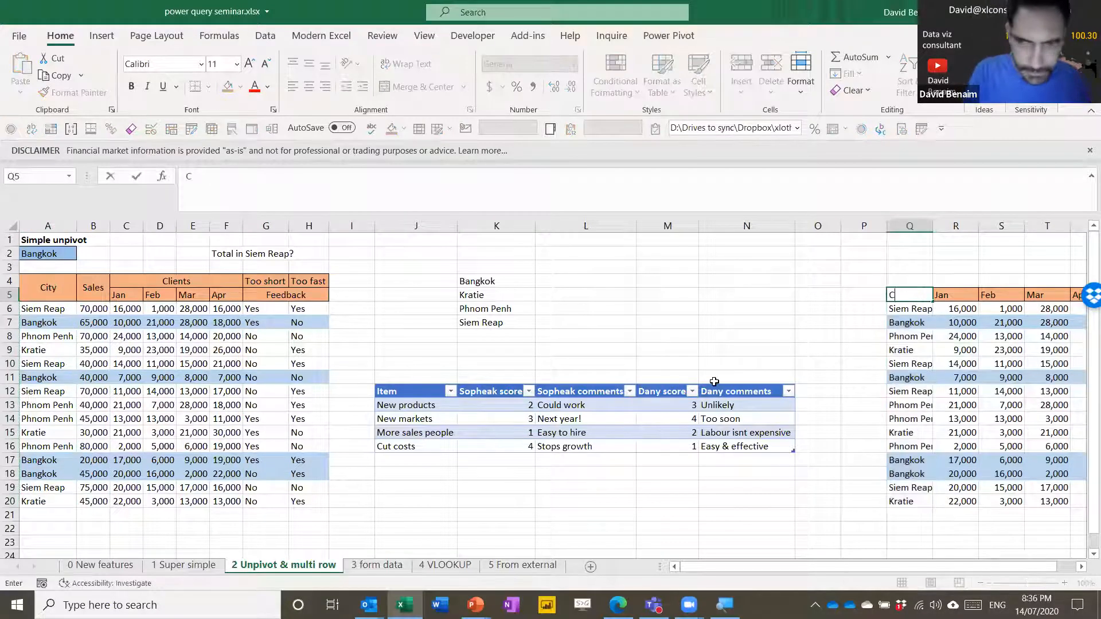
key(Return)
Step: Copy the two Feedback columns from G5:H20 and paste them beside the pasted Apr column, starting at V5
key(Left)
key(Left)
key(Left)
key(Left)
key(Left)
key(Left)
key(Left)
key(Left)
key(Left)
key(Left)
key(Left)
key(Left)
key(Right)
key(Right)
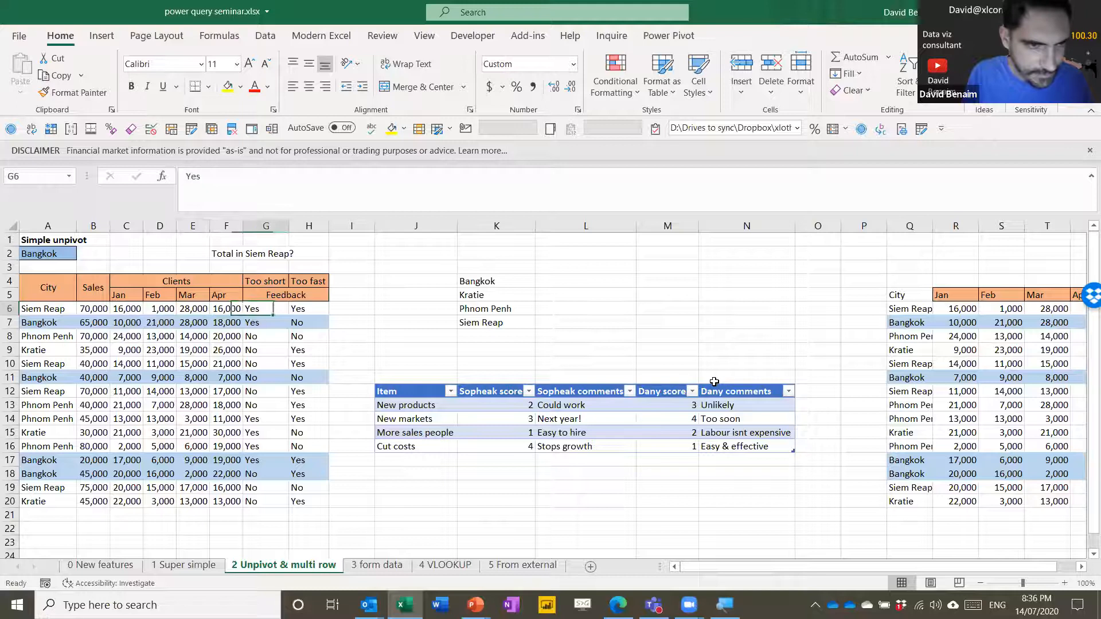
key(Up)
key(shift+Down)
key(shift+Down)
key(shift+Down)
key(shift+Down)
key(shift+Down)
key(shift+Down)
key(shift+Down)
key(shift+Down)
key(shift+Down)
key(shift+Down)
key(shift+Down)
key(shift+Down)
key(shift+Down)
key(shift+Down)
key(shift+Down)
key(shift+Down)
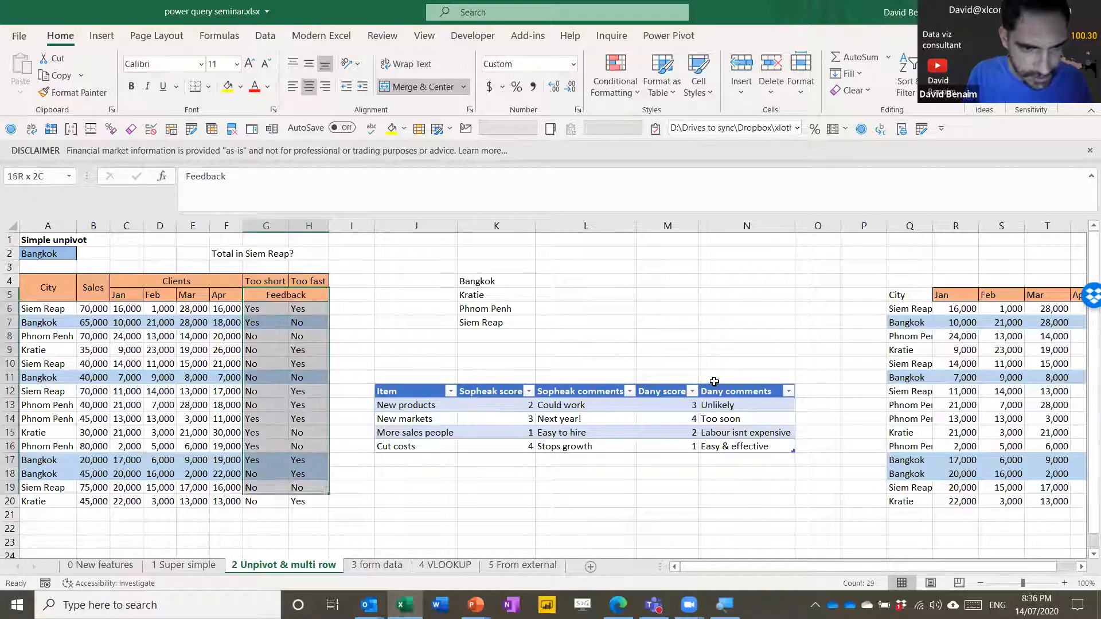
key(shift+Up)
key(ctrl+c)
key(Right)
key(Right)
key(Right)
key(Right)
key(Right)
key(Right)
key(Right)
key(Right)
key(Right)
key(Right)
key(Right)
key(Right)
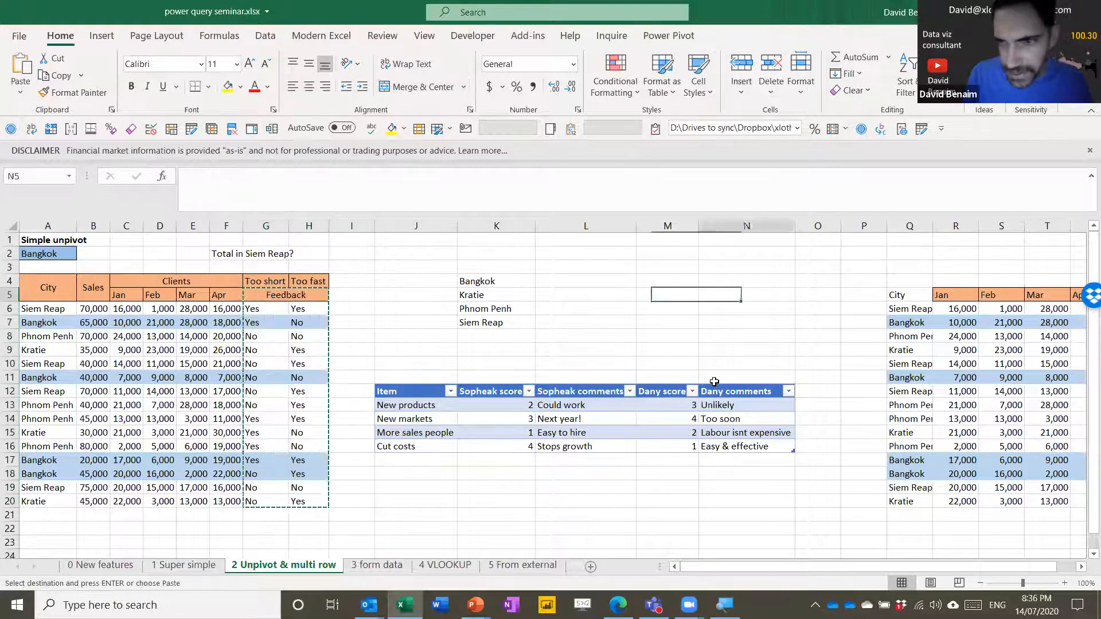
key(Right)
key(Right)
key(Right)
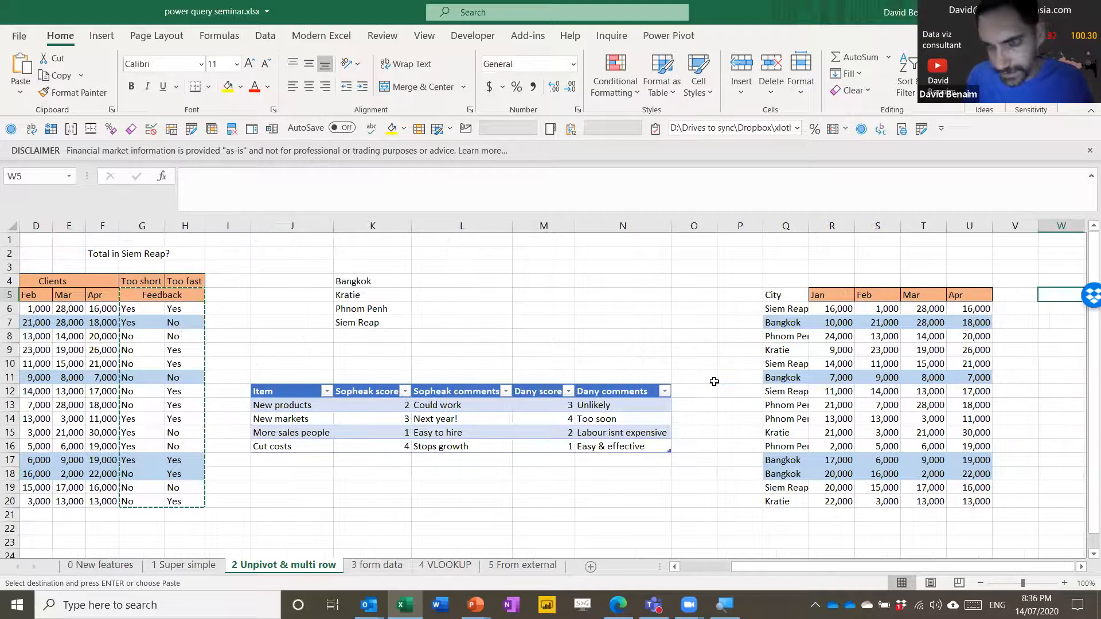
key(Left)
key(ctrl+v)
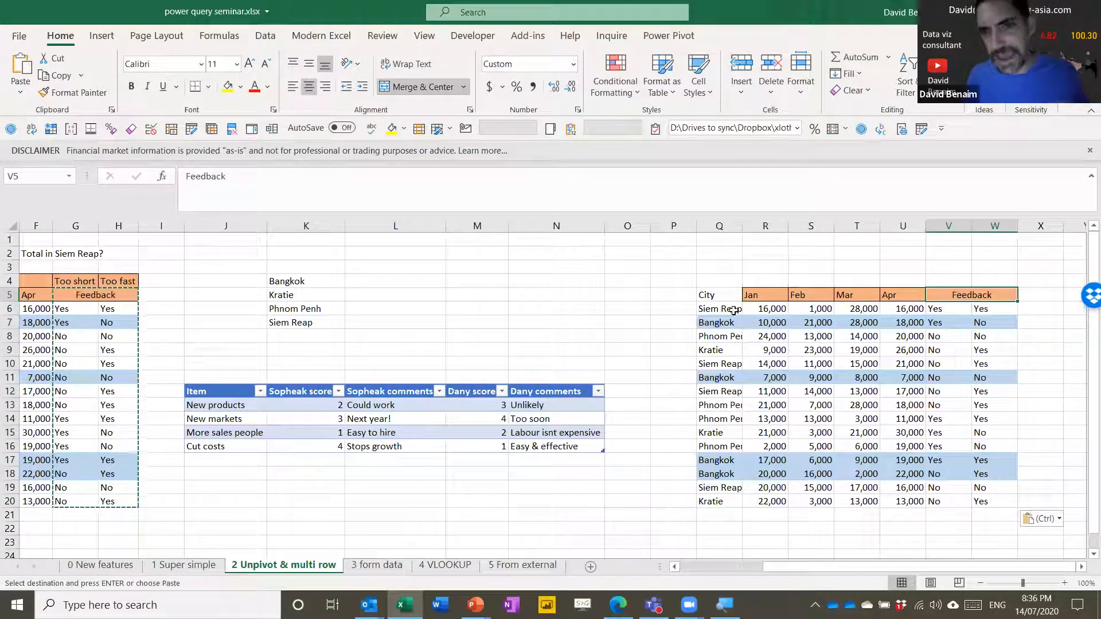
Step: Load the range Q5:W20 into Power Query as a table with headers
drag(722, 294, 976, 495)
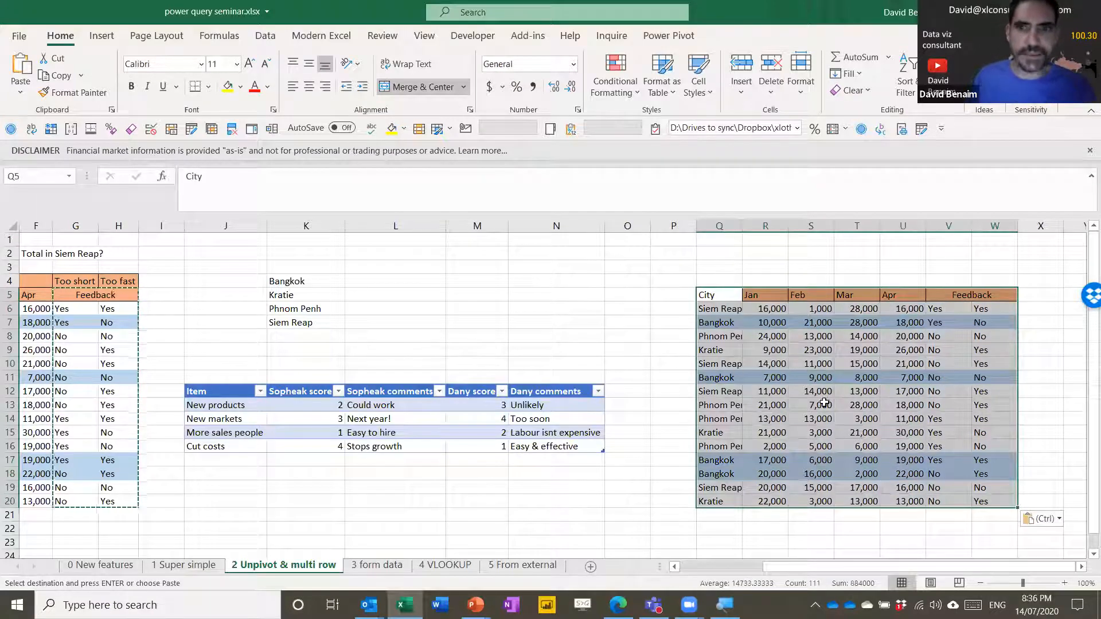
click(266, 36)
click(83, 90)
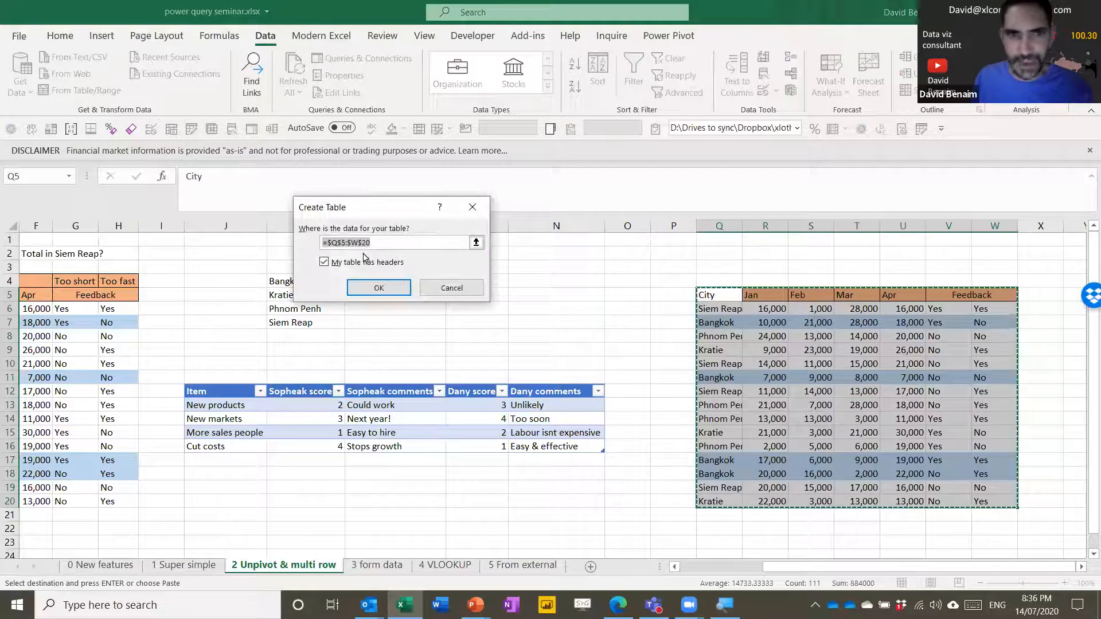
click(379, 287)
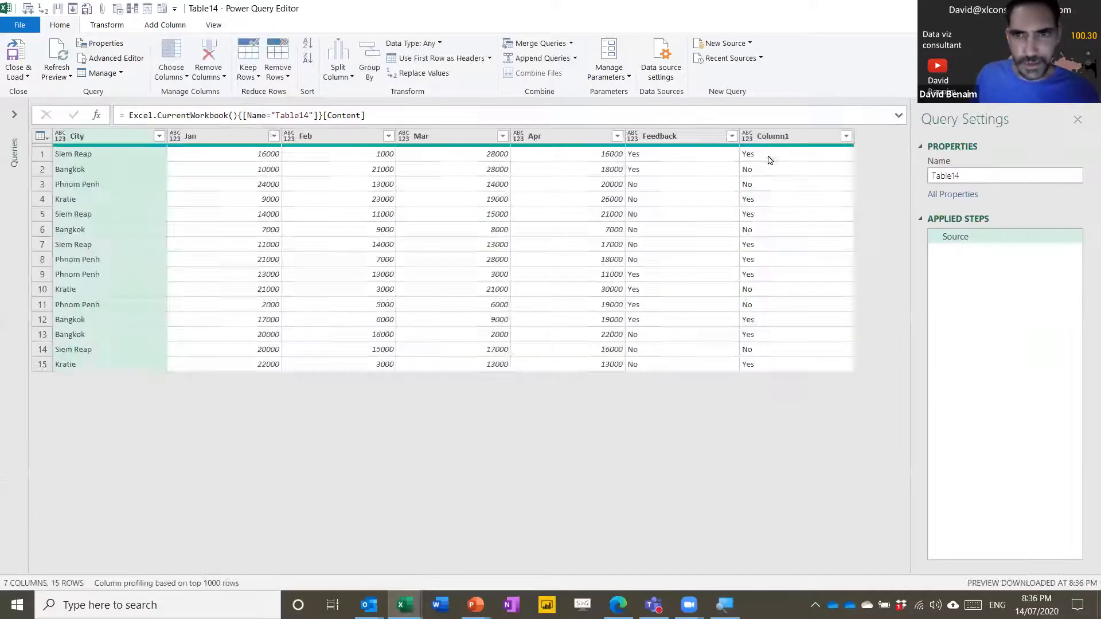
Step: Use Choose Columns to keep City, Jan, Feb, Mar, Apr and Feedback, excluding Column1
click(779, 139)
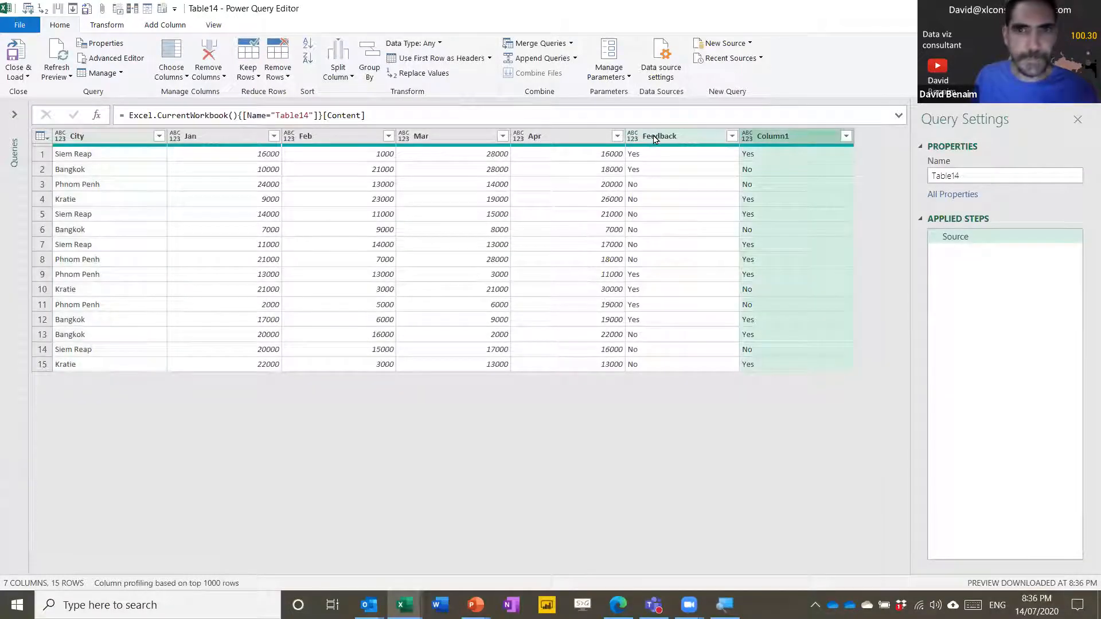
click(688, 139)
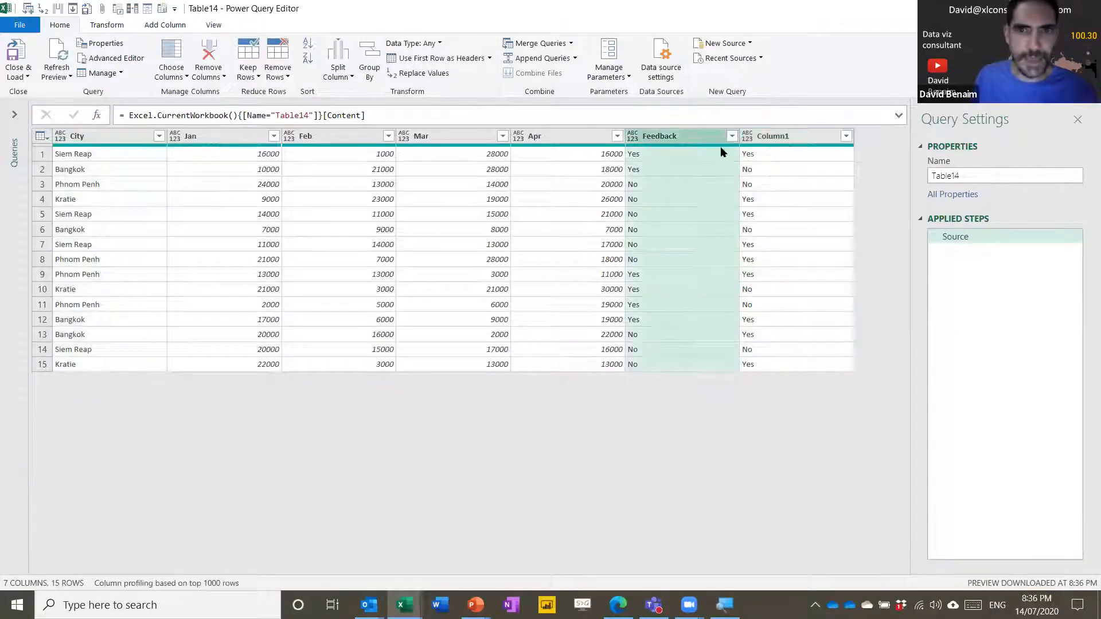
click(792, 141)
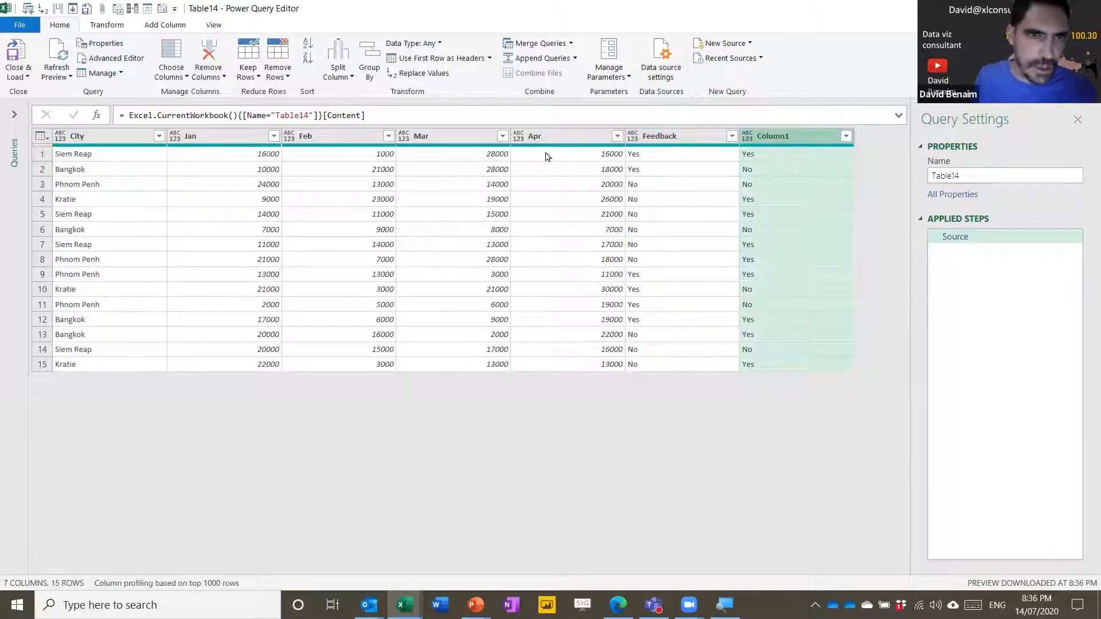
click(121, 139)
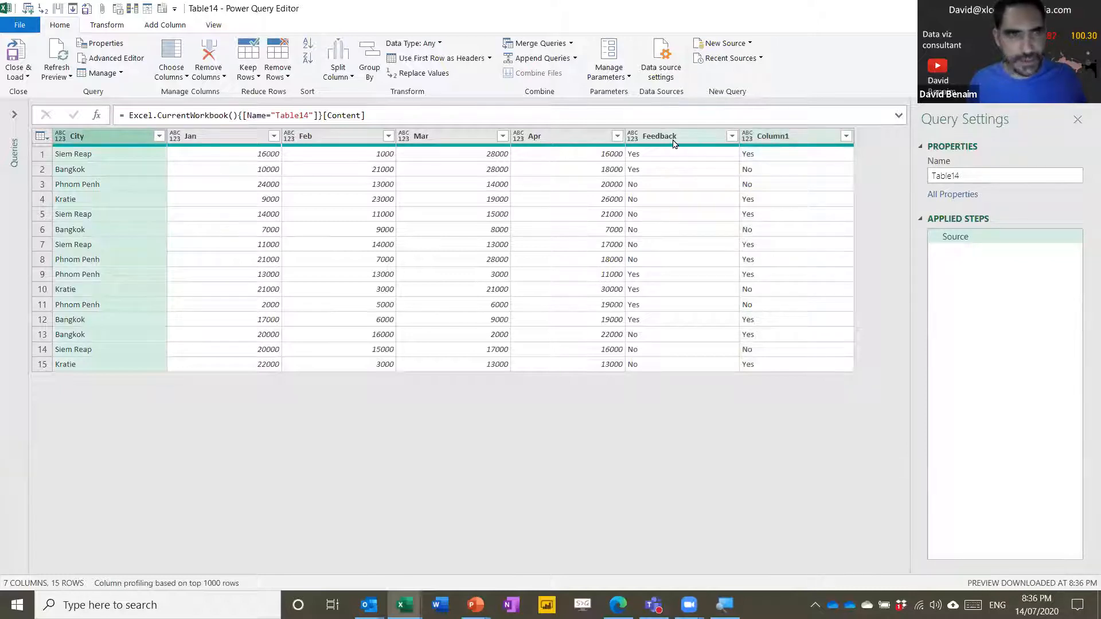
click(171, 54)
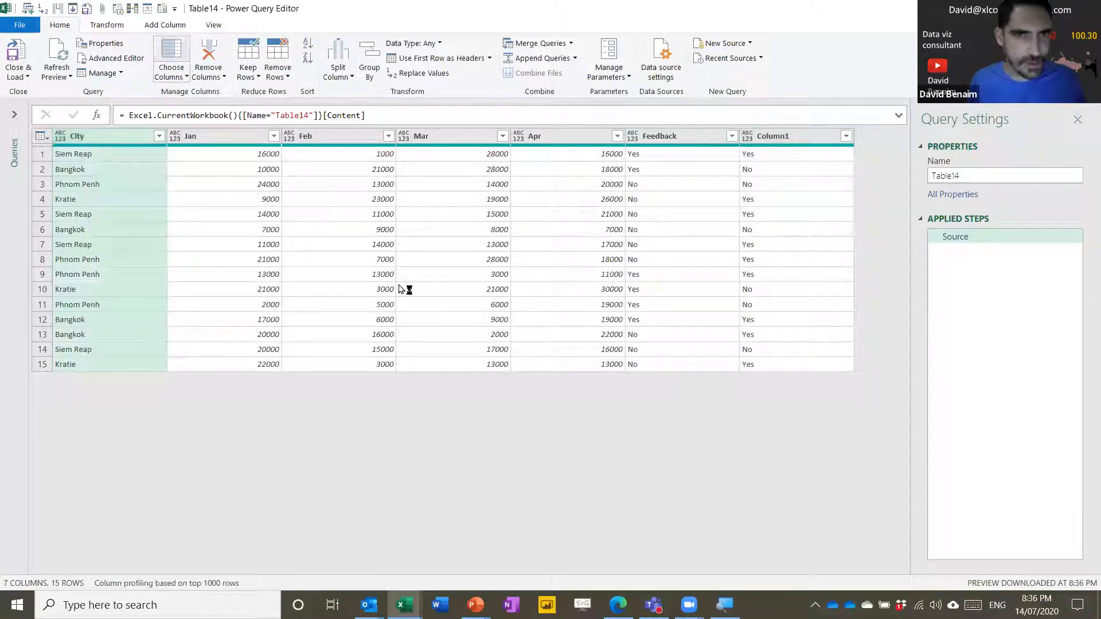
click(459, 266)
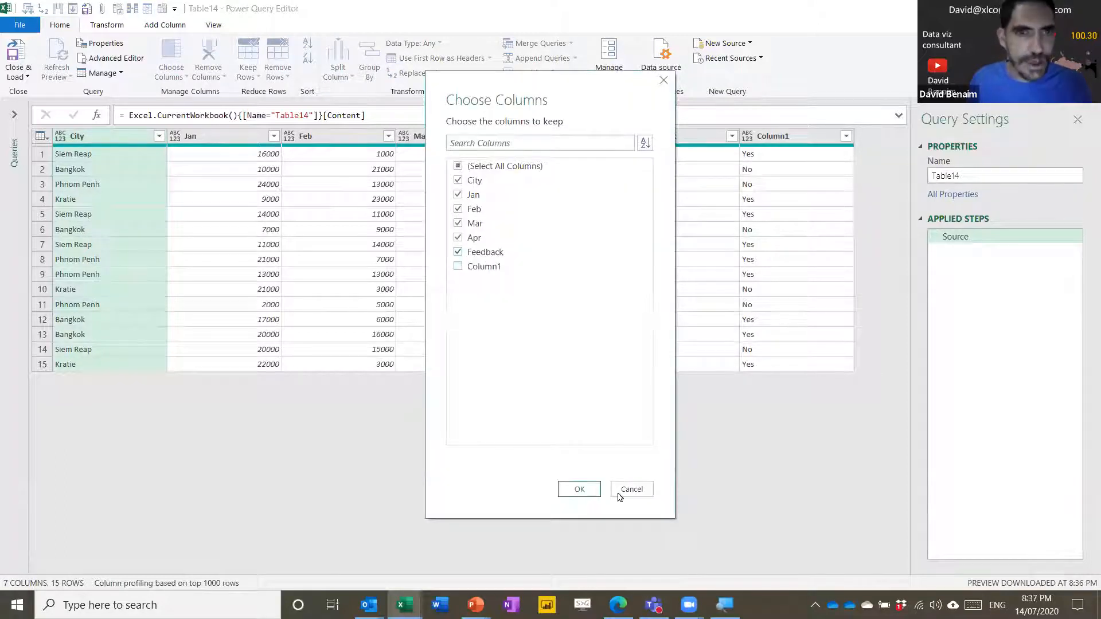
click(578, 489)
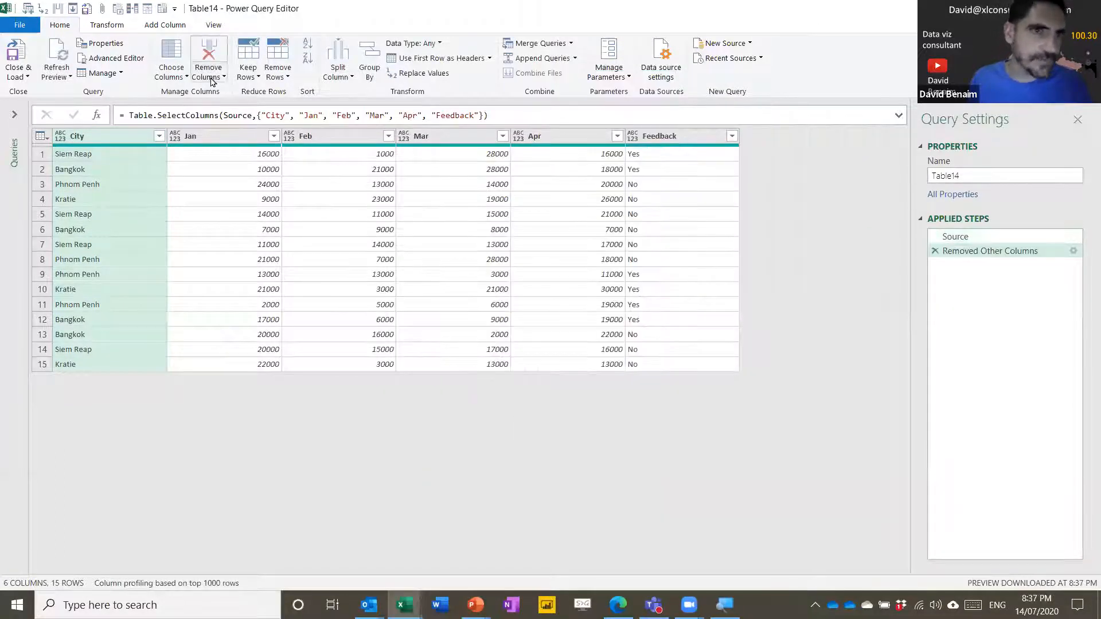
click(211, 80)
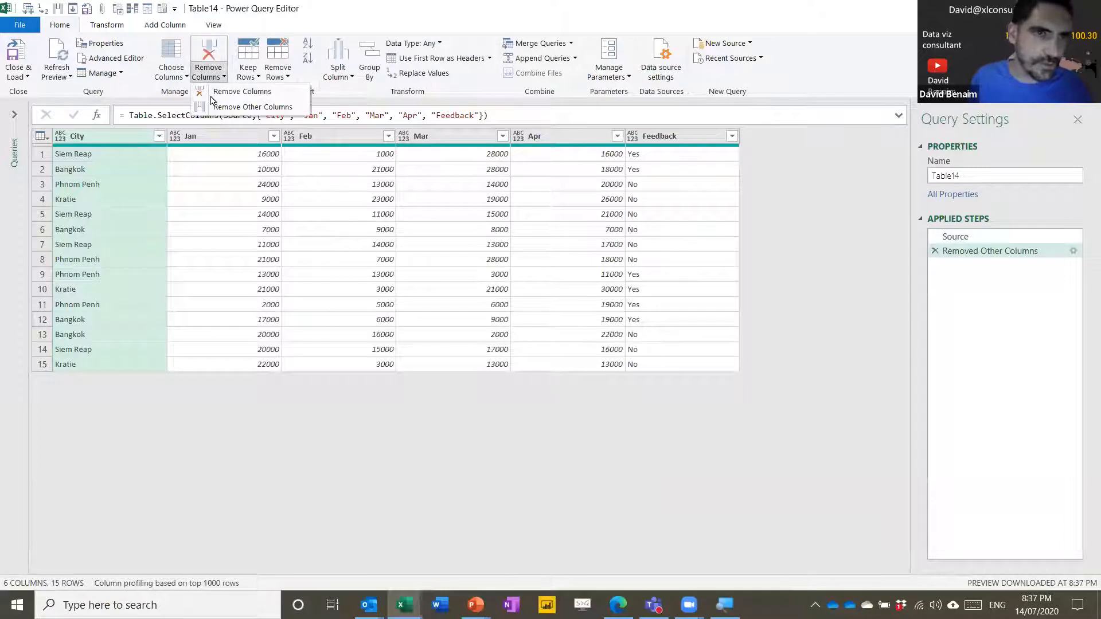
click(807, 239)
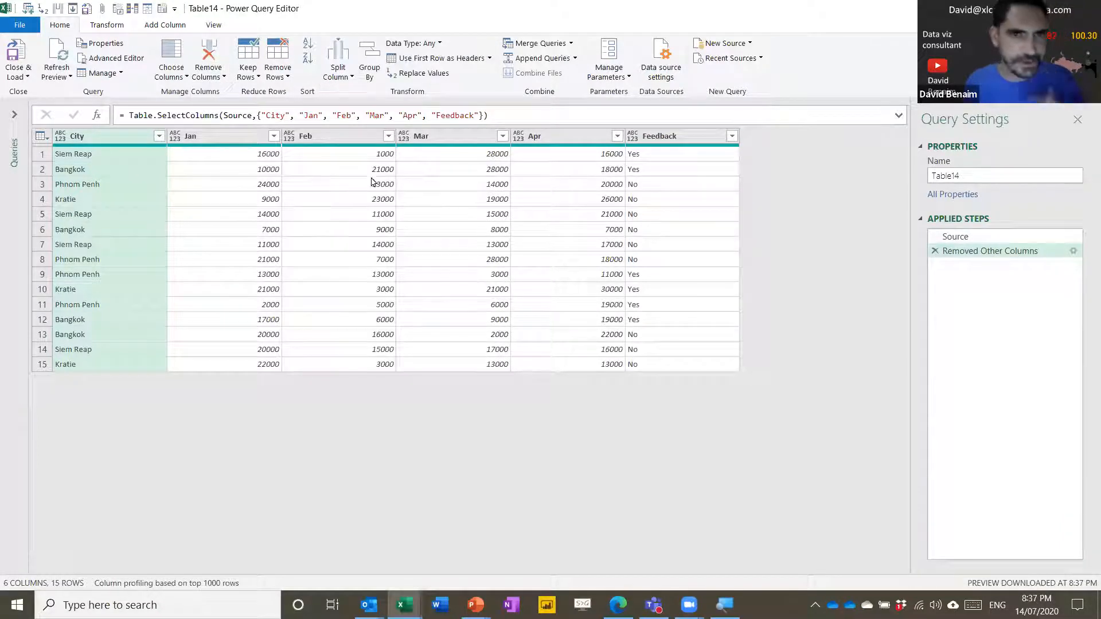
Step: Unpivot only the selected Jan to Apr columns and compare the result with the preceding applied step
click(240, 138)
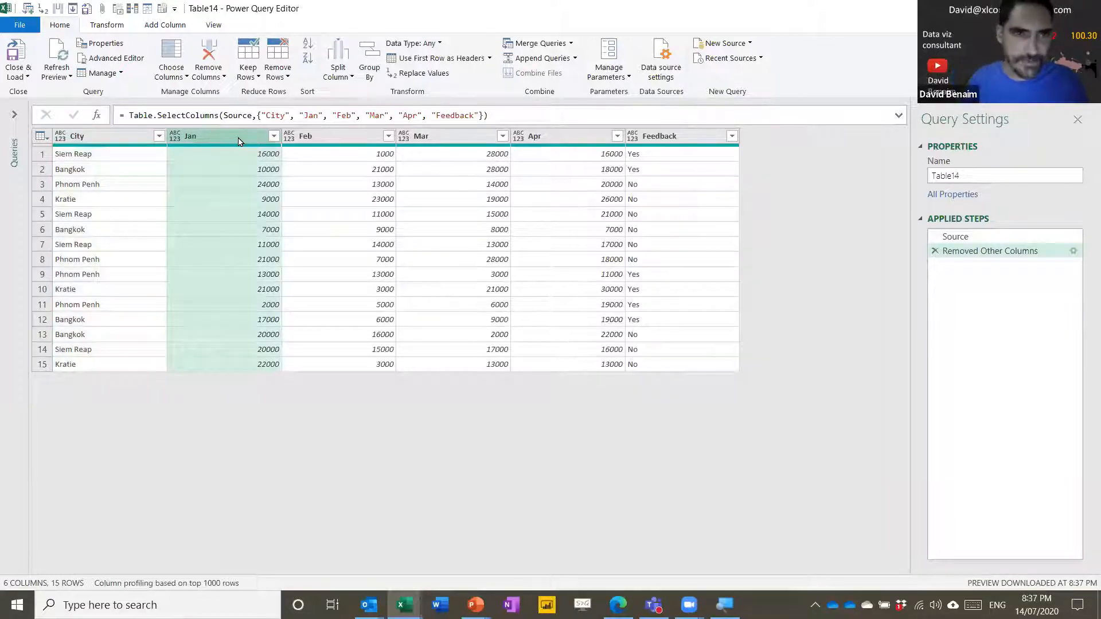
shift+click(561, 143)
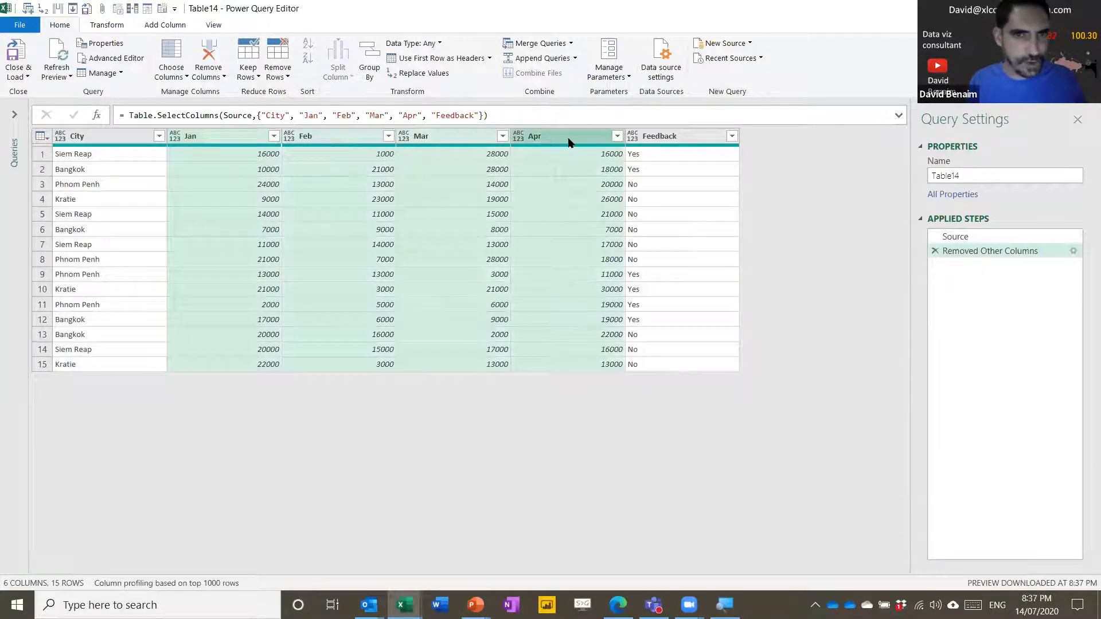
click(107, 25)
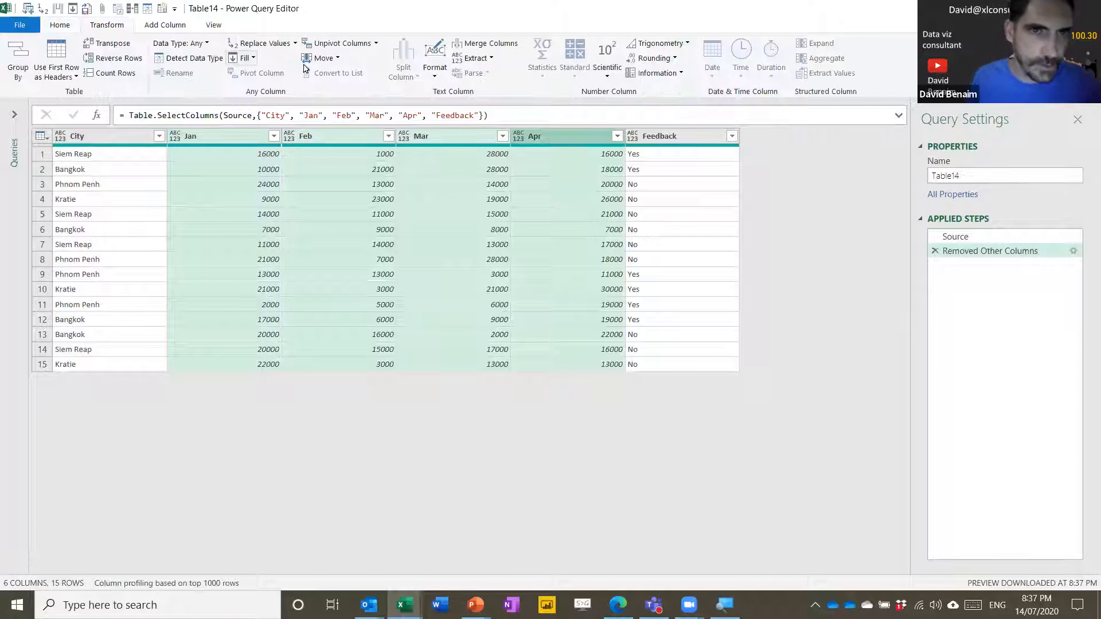
click(377, 45)
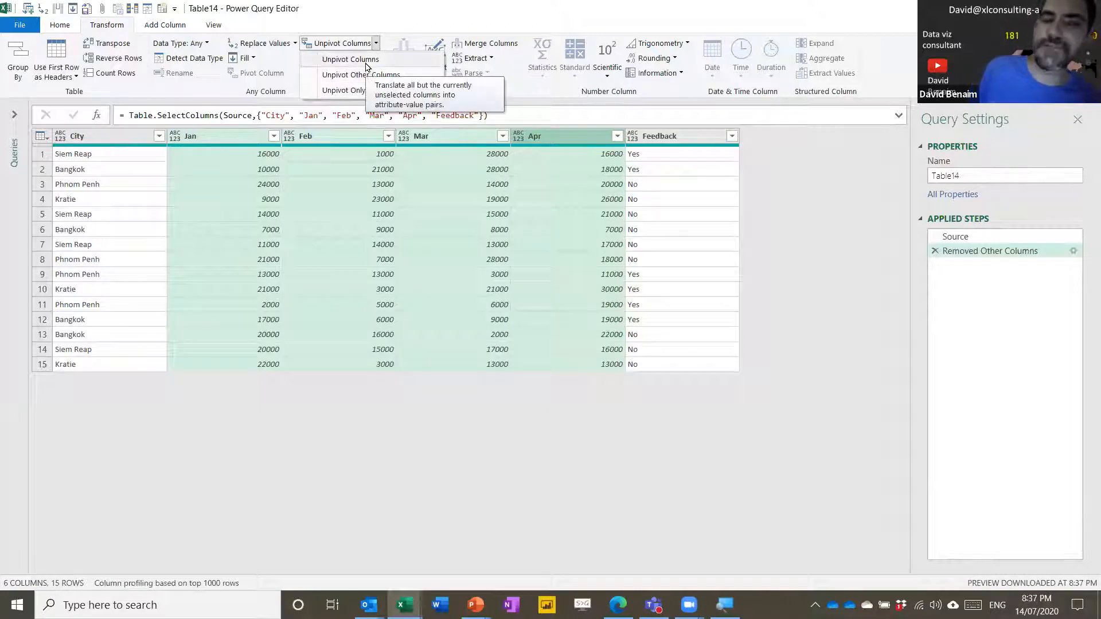
click(346, 91)
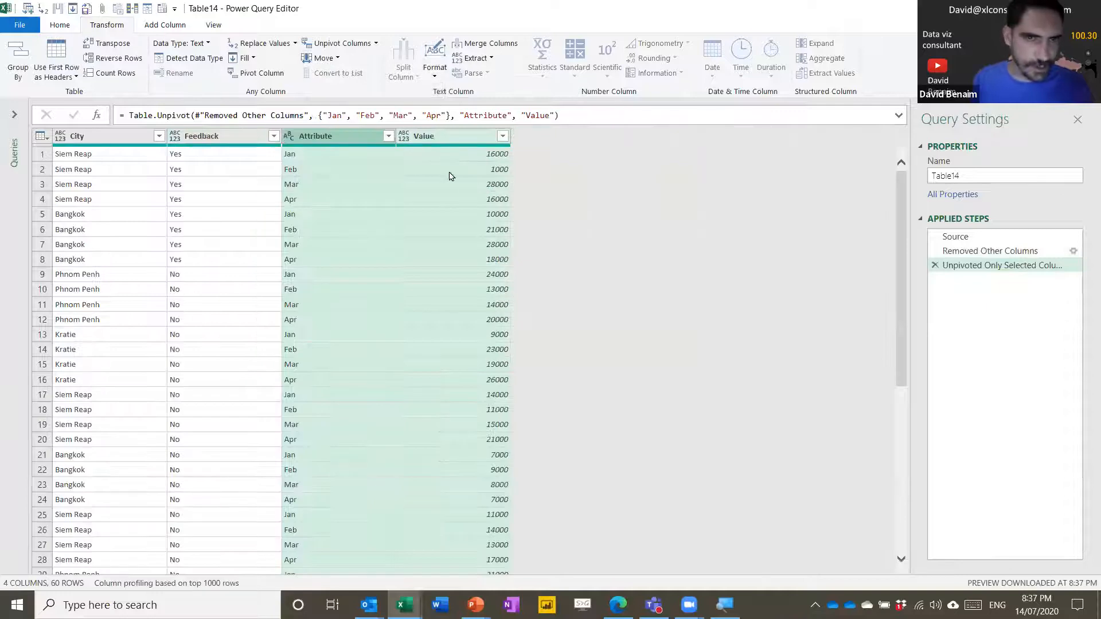
click(207, 138)
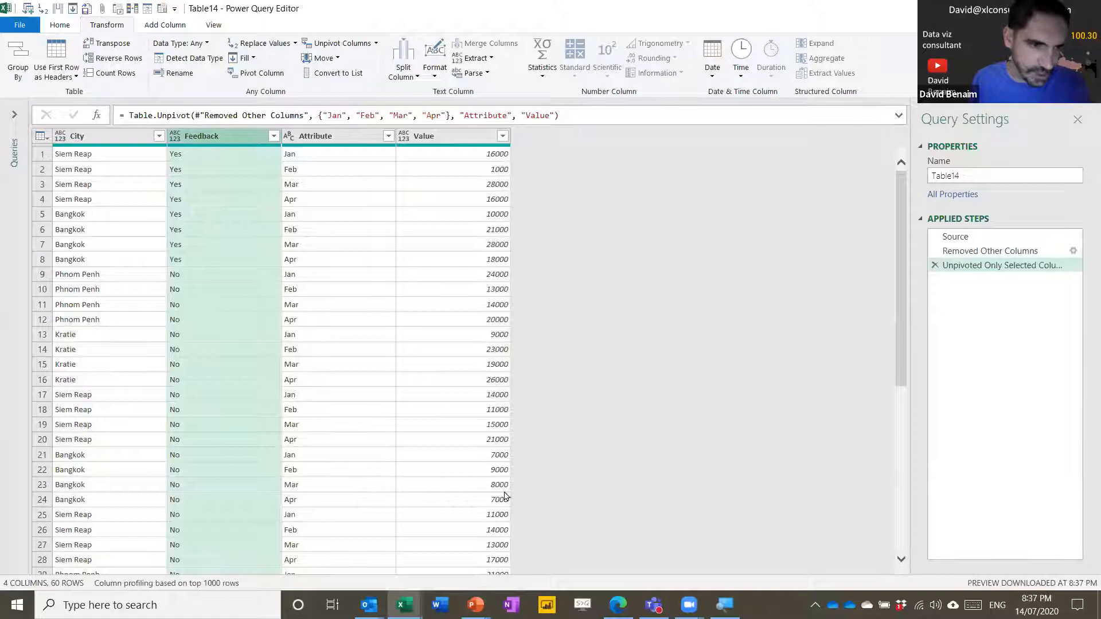
click(984, 251)
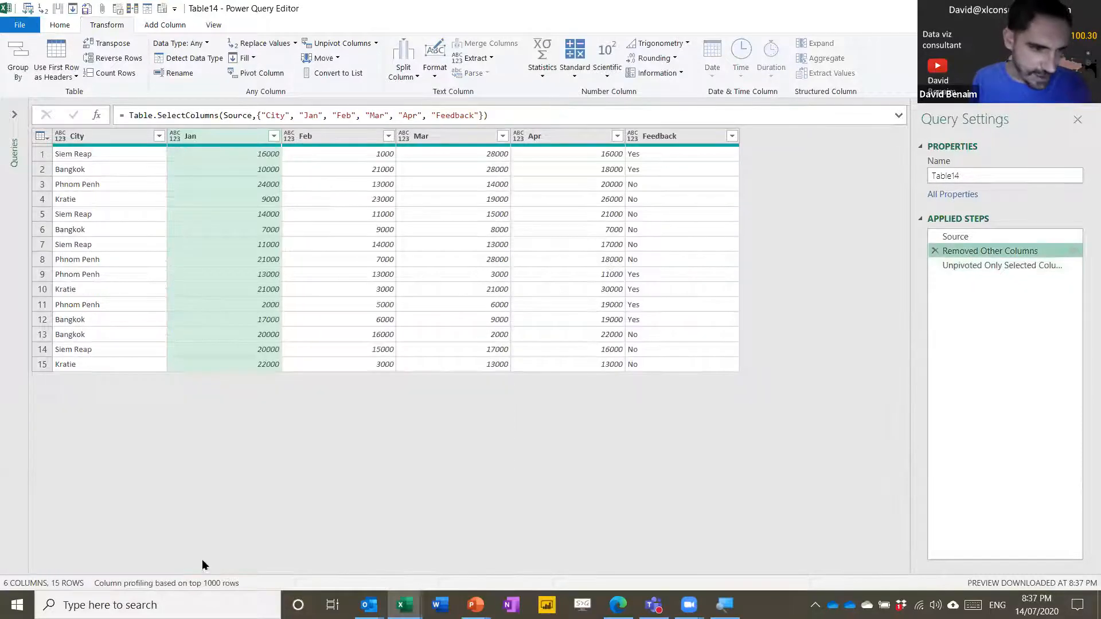
click(979, 265)
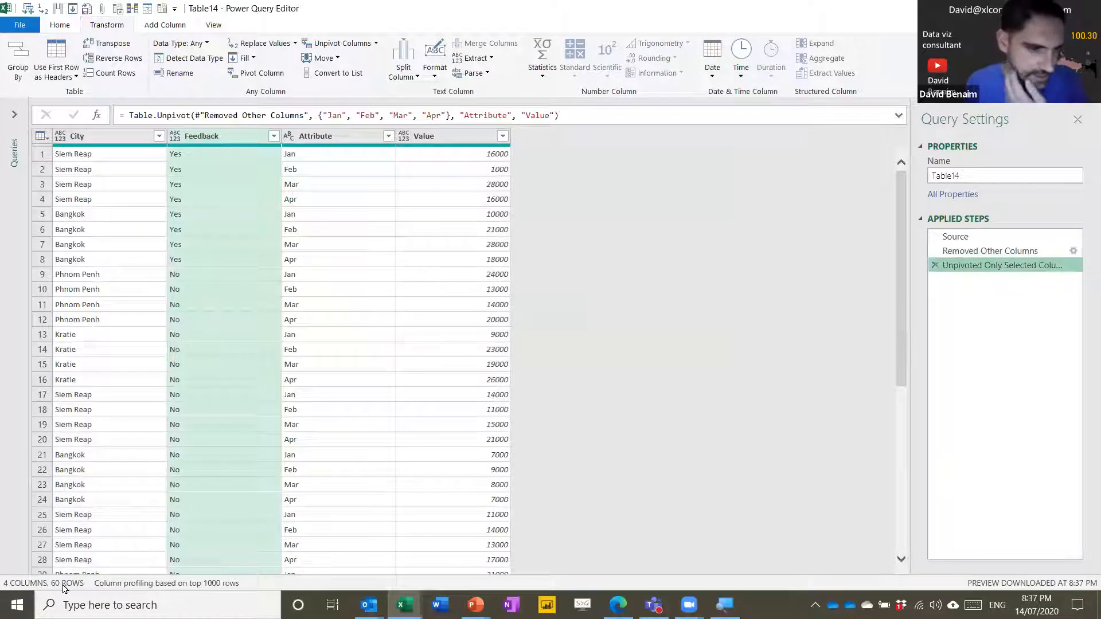
Step: Rename the Attribute column to "Month" and the Value column to "Sales"
double_click(331, 140)
text(Month)
key(Tab)
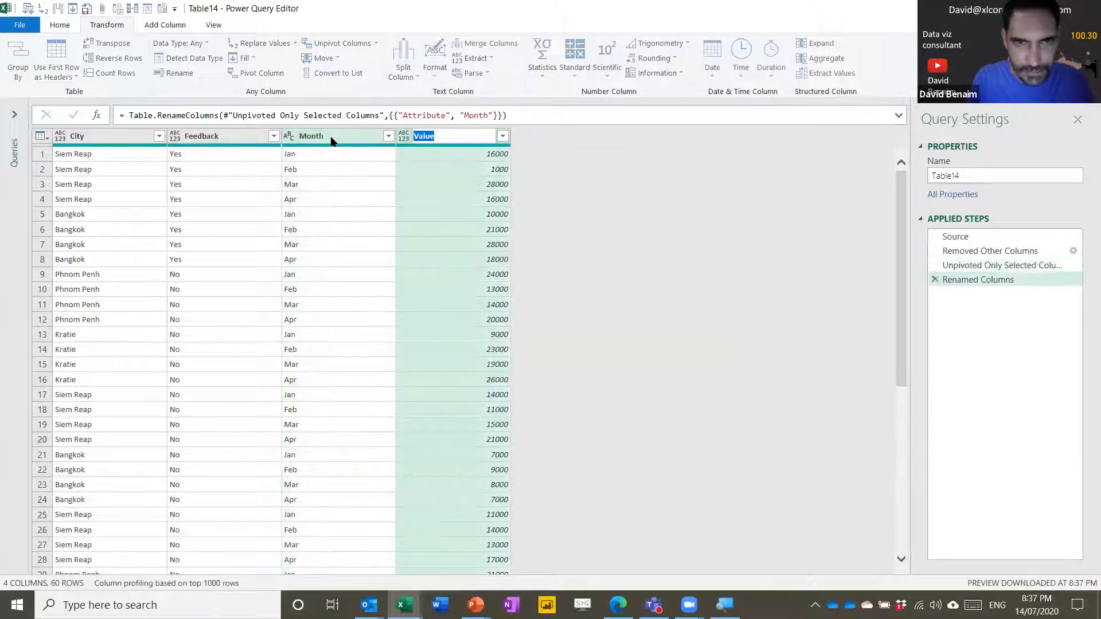
text(Sale)
key(Return)
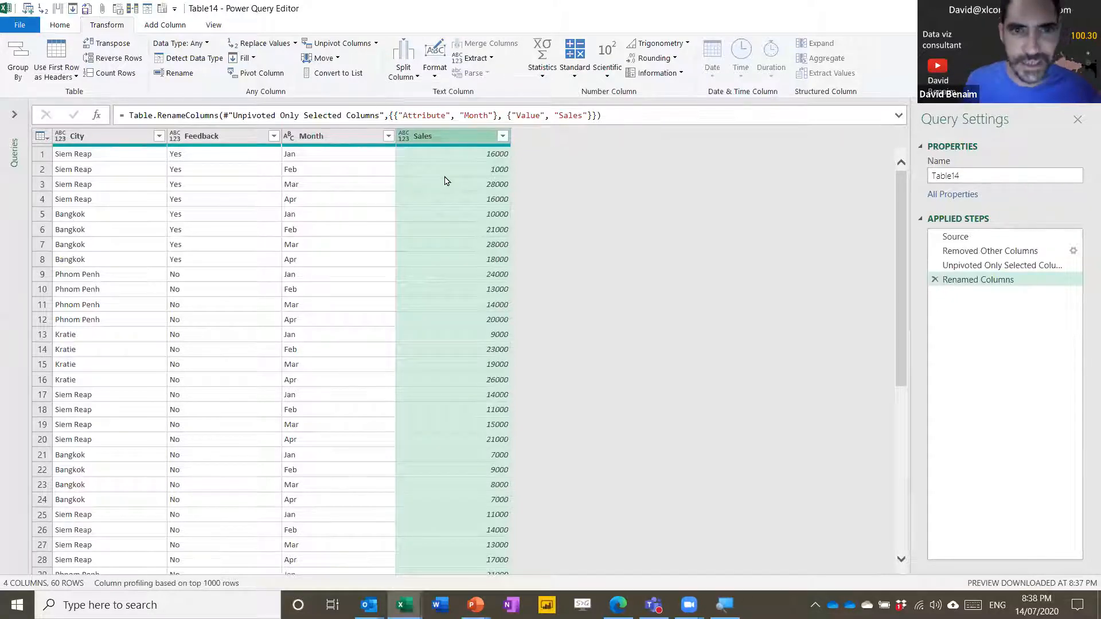
Step: Load the Table14 query as a table on the existing worksheet at cell Q22
click(49, 25)
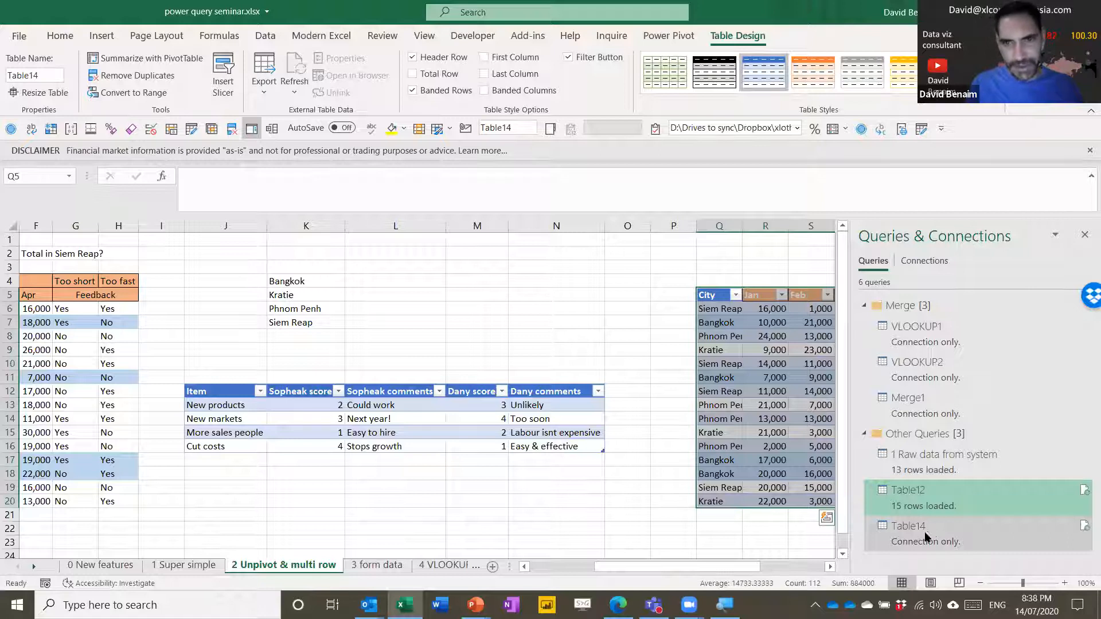
mouse_move(916, 540)
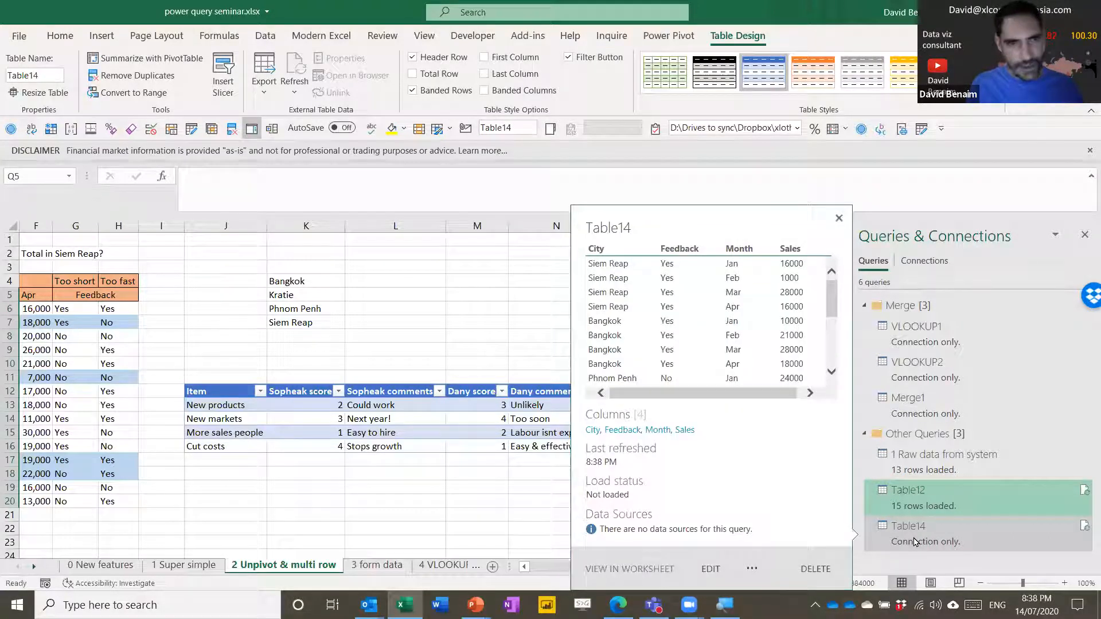
right_click(916, 534)
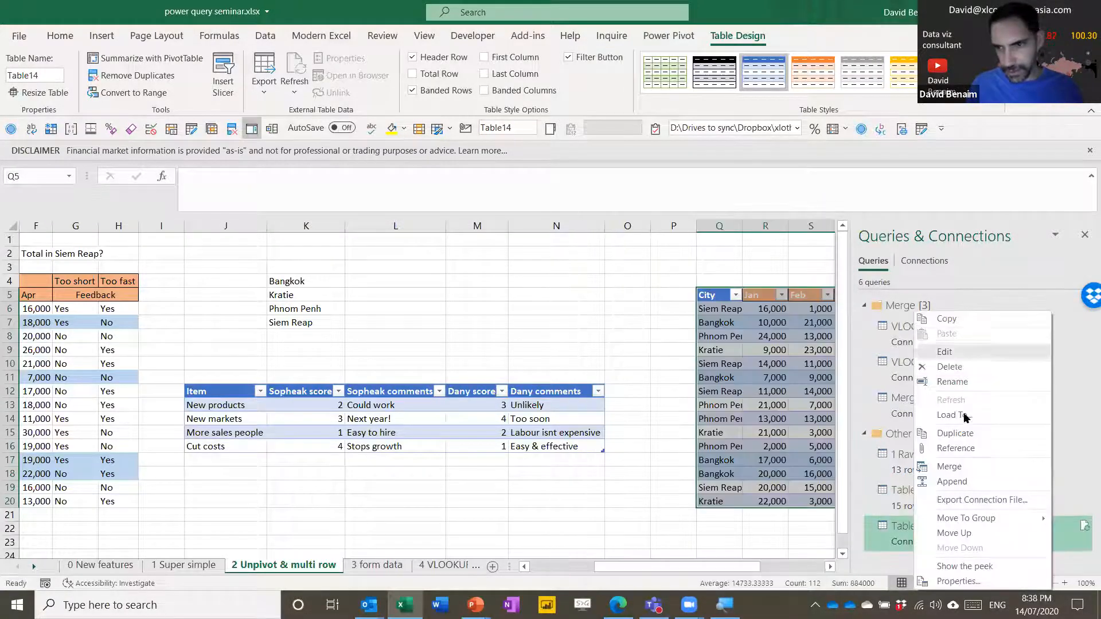
click(967, 415)
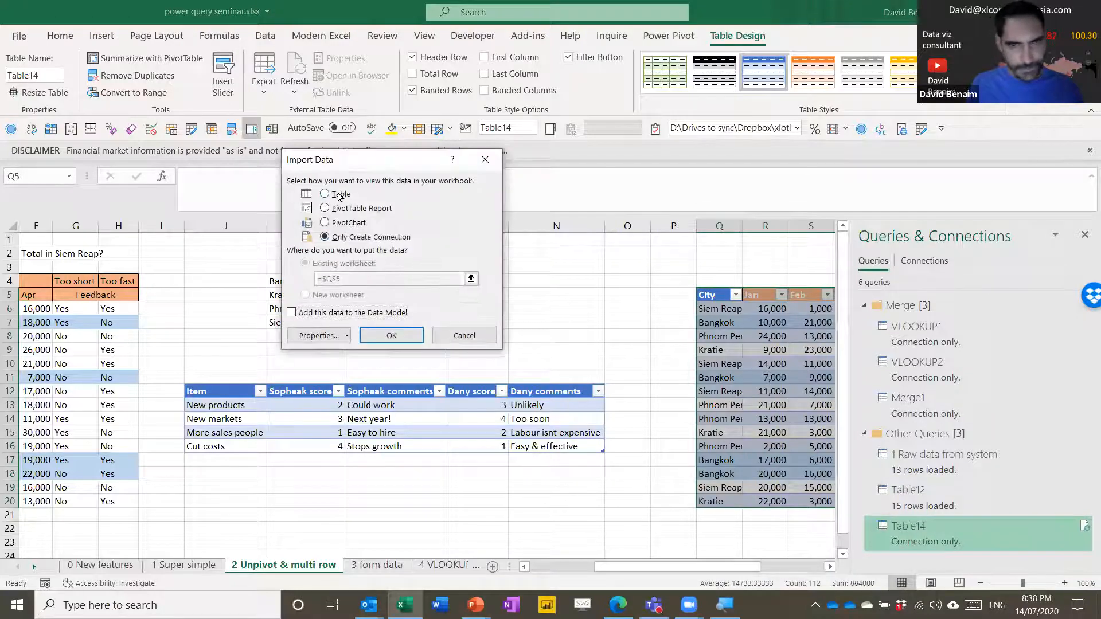
click(717, 531)
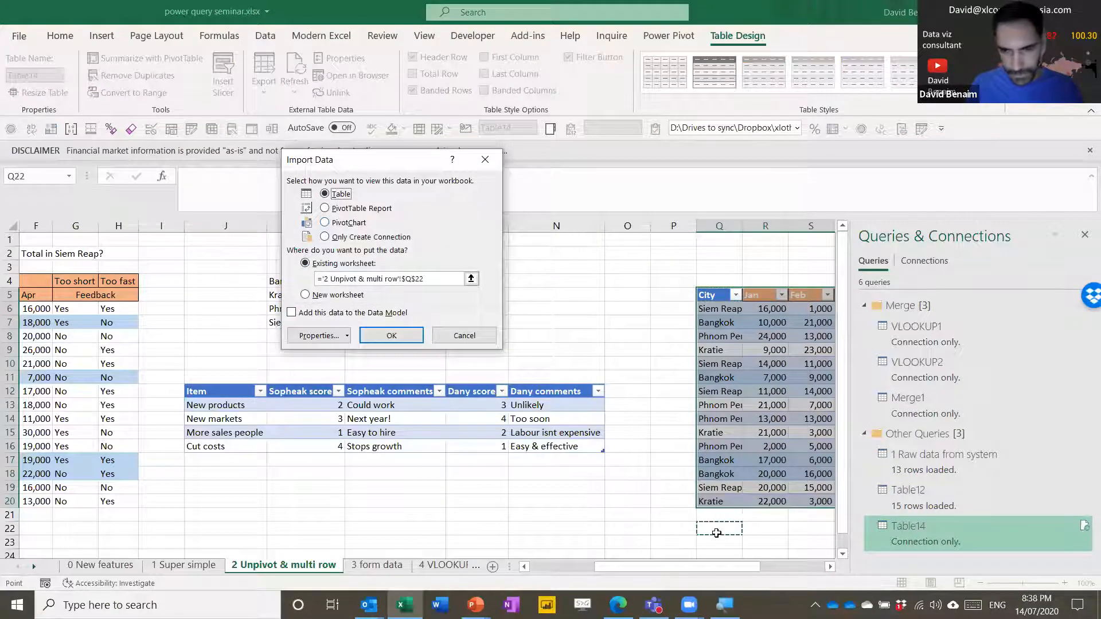
key(Return)
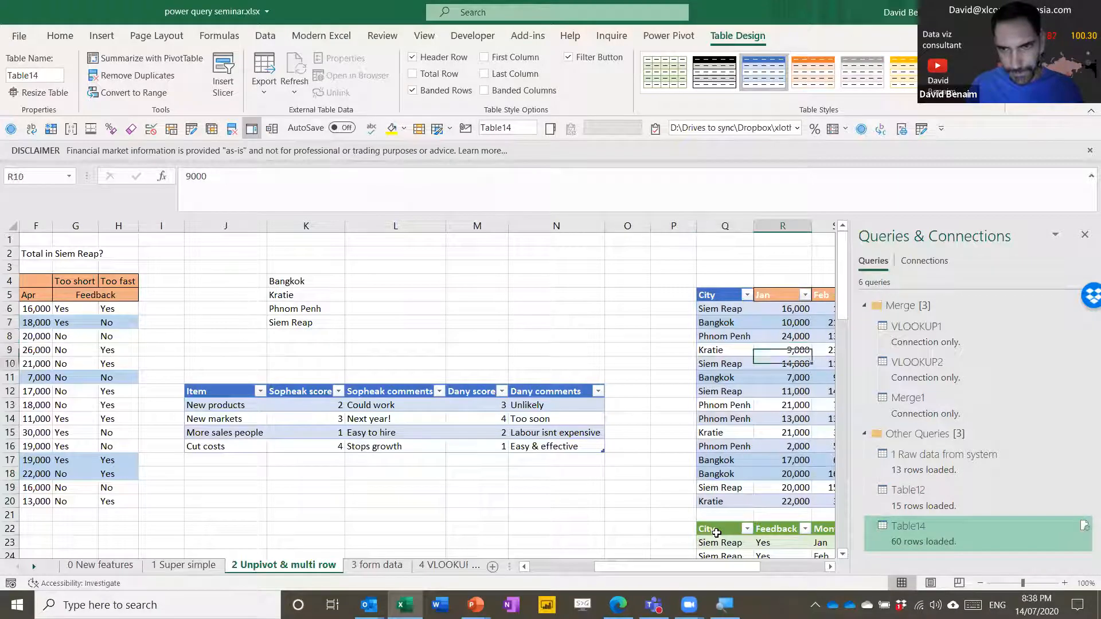
Step: Review the unpivoted table loaded below the source data and close the Queries & Connections pane
key(Down)
key(Down)
key(Down)
key(Down)
key(Down)
key(Down)
key(Down)
key(Down)
key(Down)
key(Down)
key(Down)
key(Down)
key(Down)
key(Down)
key(Down)
key(Down)
key(Down)
key(Down)
key(Down)
key(Down)
key(Down)
key(Right)
key(Right)
key(Right)
key(Right)
key(Right)
key(Right)
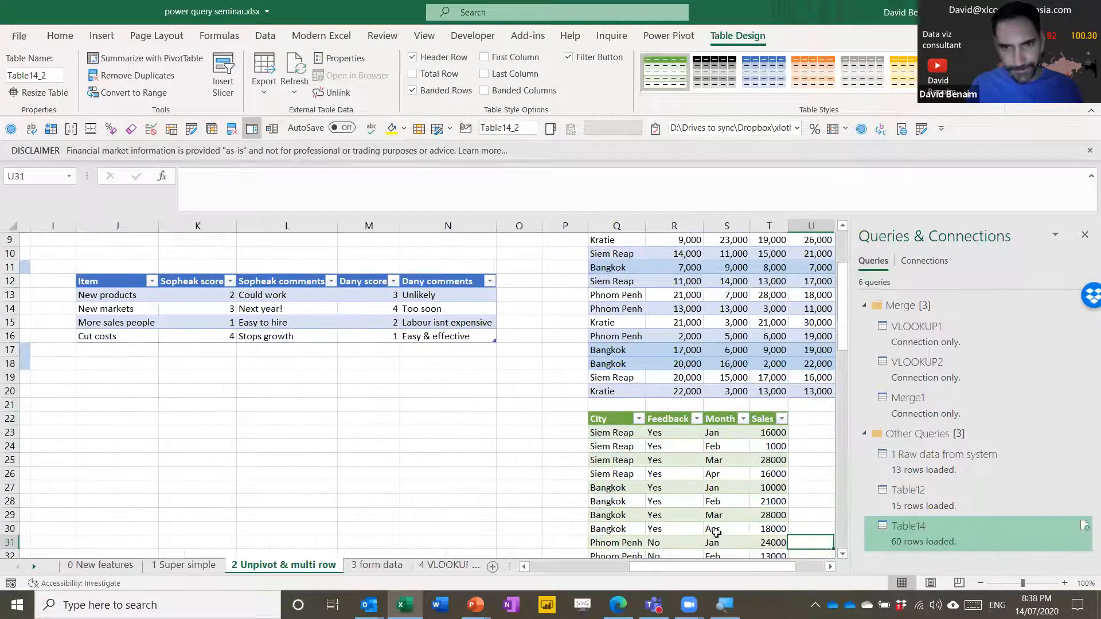
key(Left)
key(Left)
click(1085, 235)
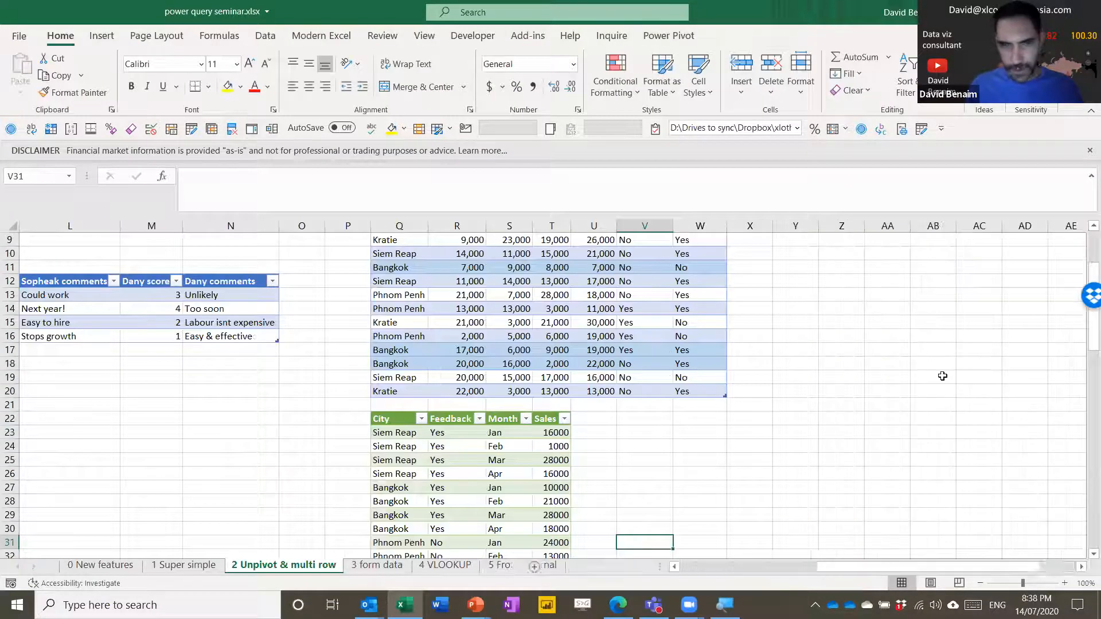
Step: Compare the source table's monthly columns and headers with the unpivoted table beneath it
click(596, 338)
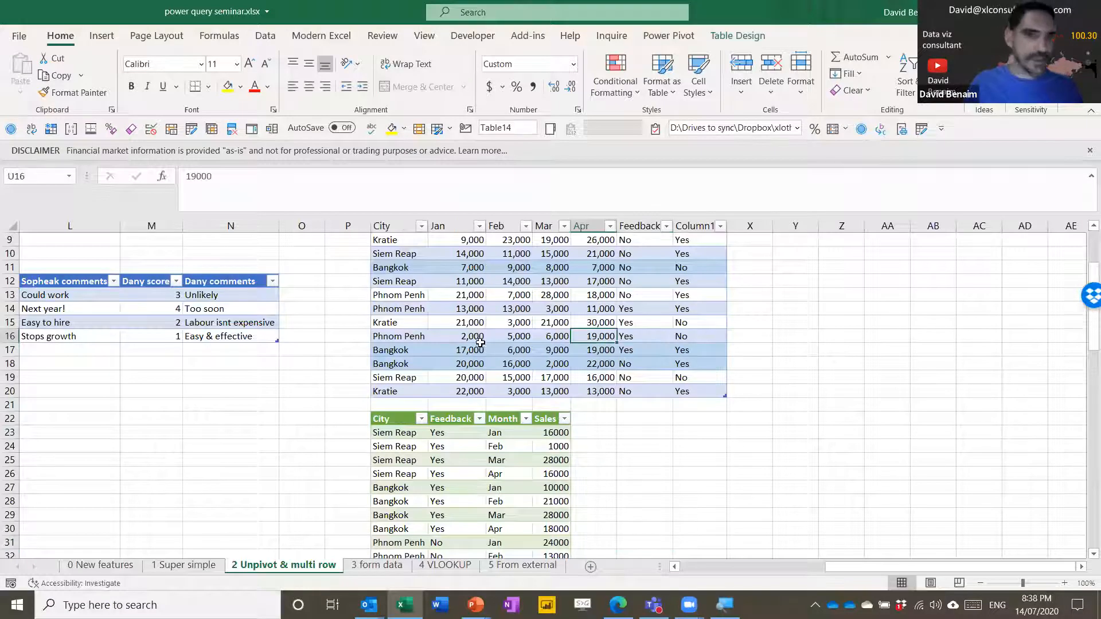
key(Left)
key(Left)
key(Left)
key(Up)
key(Up)
key(Up)
key(Up)
key(Up)
key(Up)
key(Up)
key(Up)
key(Up)
key(Up)
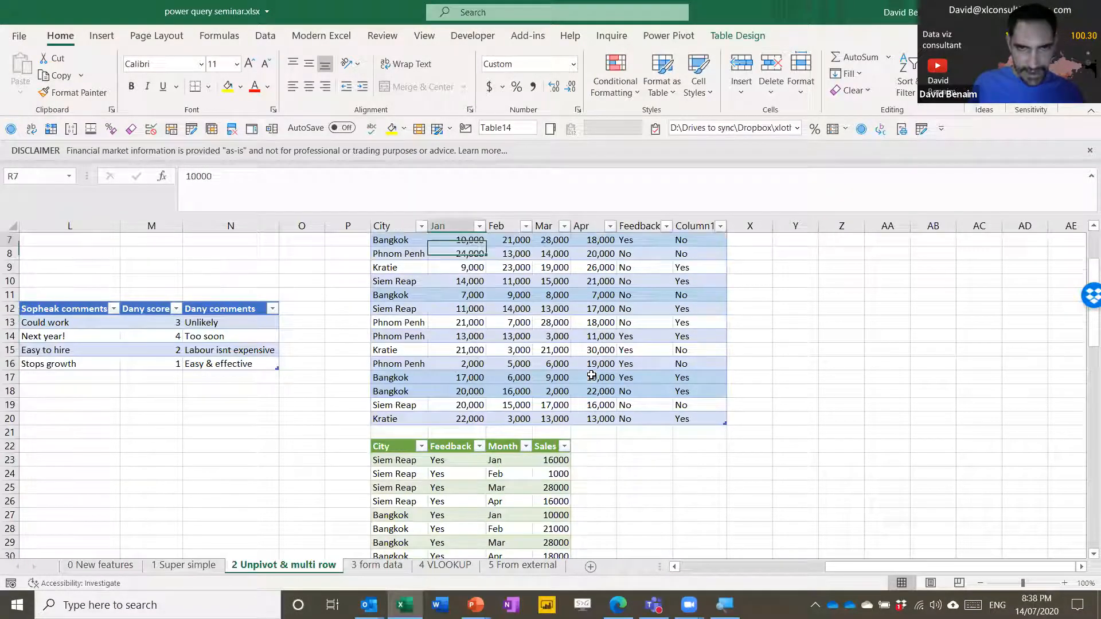
key(Down)
key(Down)
key(Down)
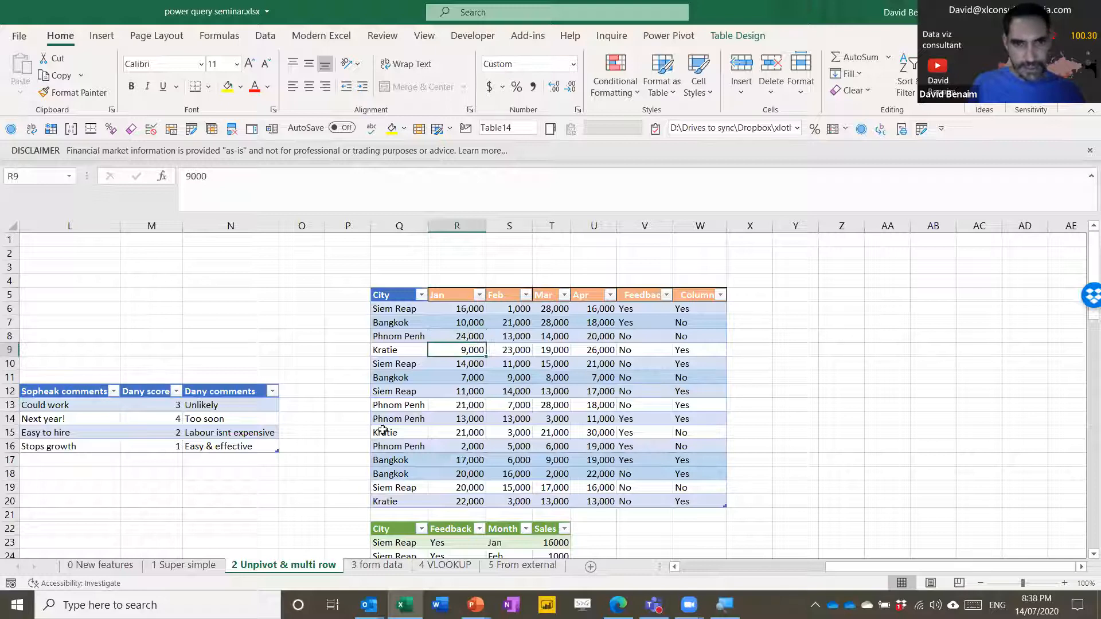
Step: Name the original range A4:H20, including its two merged header rows, "MergedName"
click(281, 499)
key(Left)
key(Left)
key(Left)
key(Left)
key(Left)
key(Left)
key(Left)
key(Left)
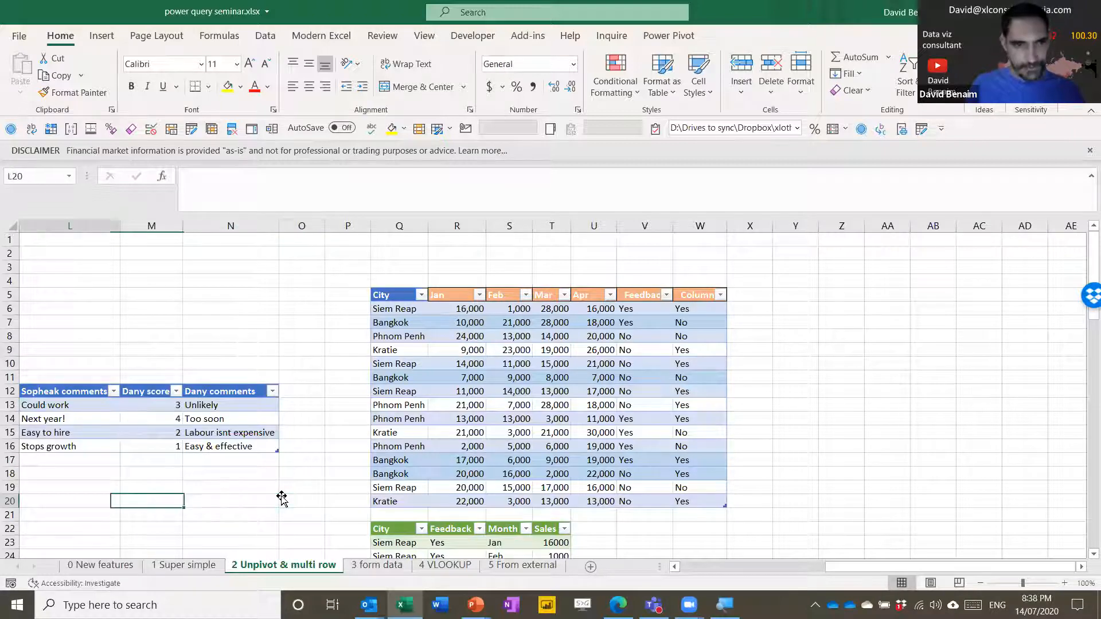
key(Left)
key(Left)
key(Left)
key(Left)
key(Left)
key(Left)
key(Up)
key(Up)
key(Up)
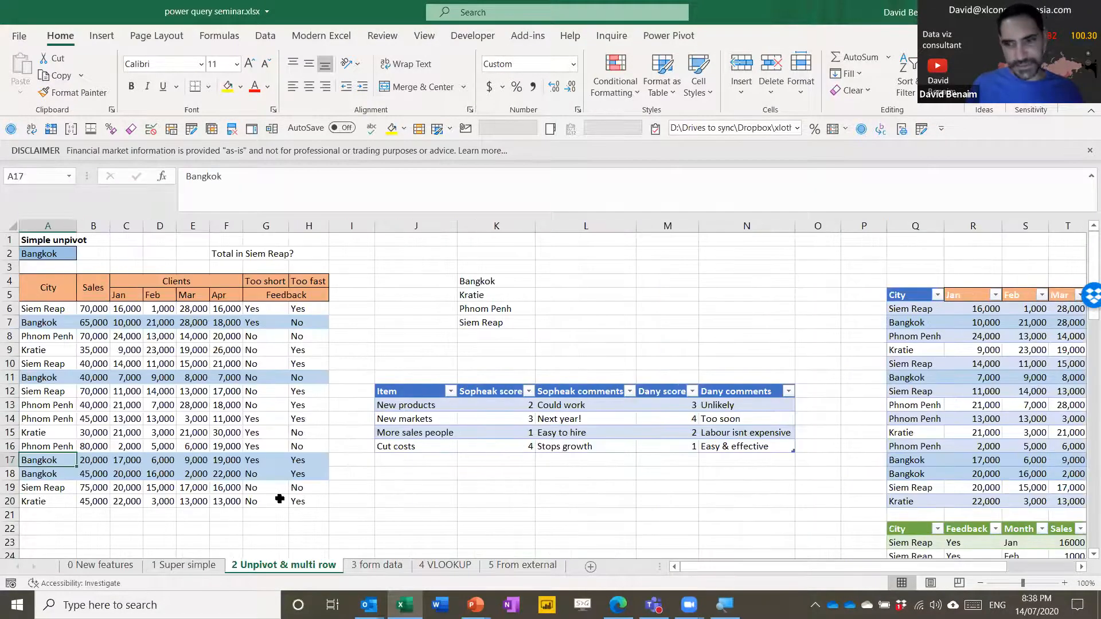
key(ctrl+Up)
key(Up)
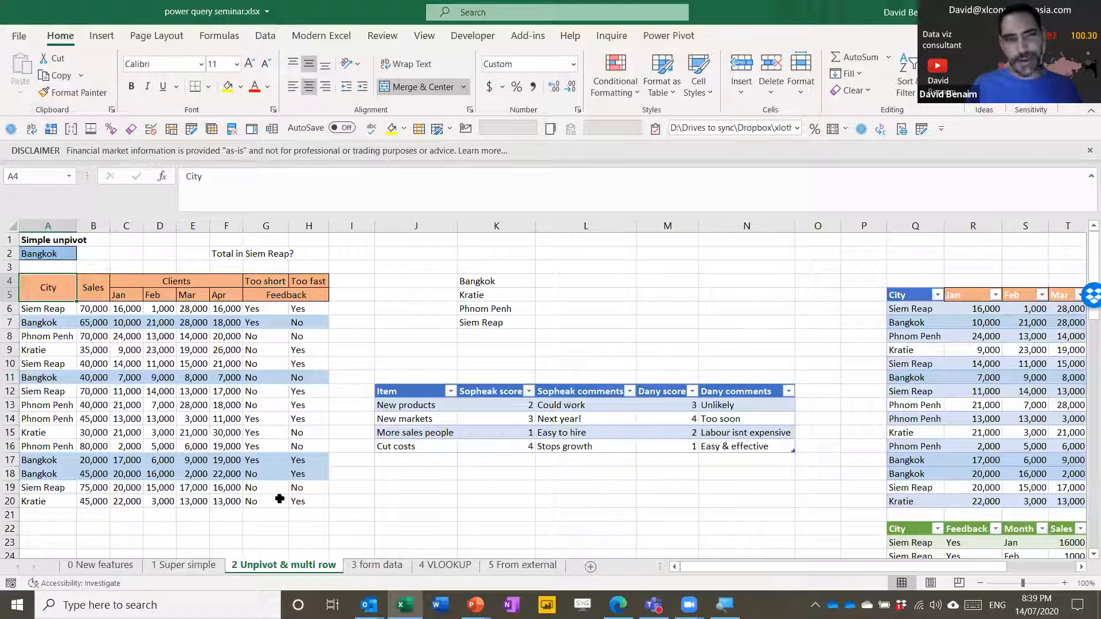
key(shift+Right)
key(shift+Right)
key(shift+Right)
key(shift+Right)
key(shift+Right)
key(shift+Right)
key(shift+Right)
key(shift+Right)
key(shift+Left)
key(shift+Down)
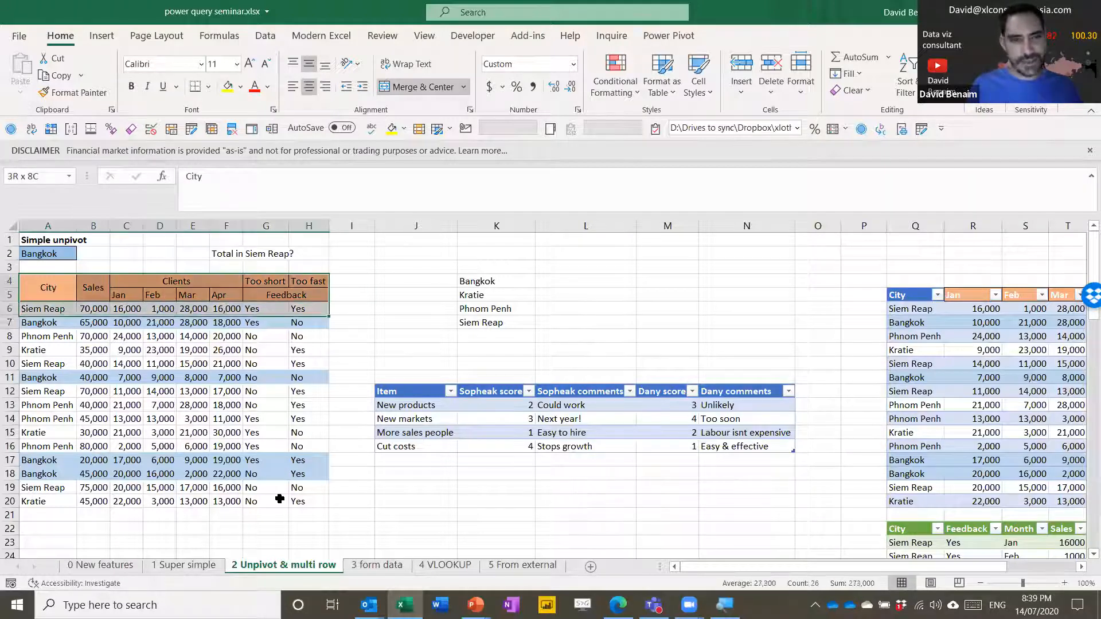
key(shift+Down)
key(shift+Down)
key(shift+Down)
key(shift+Down)
key(shift+Down)
key(ctrl+shift+Down)
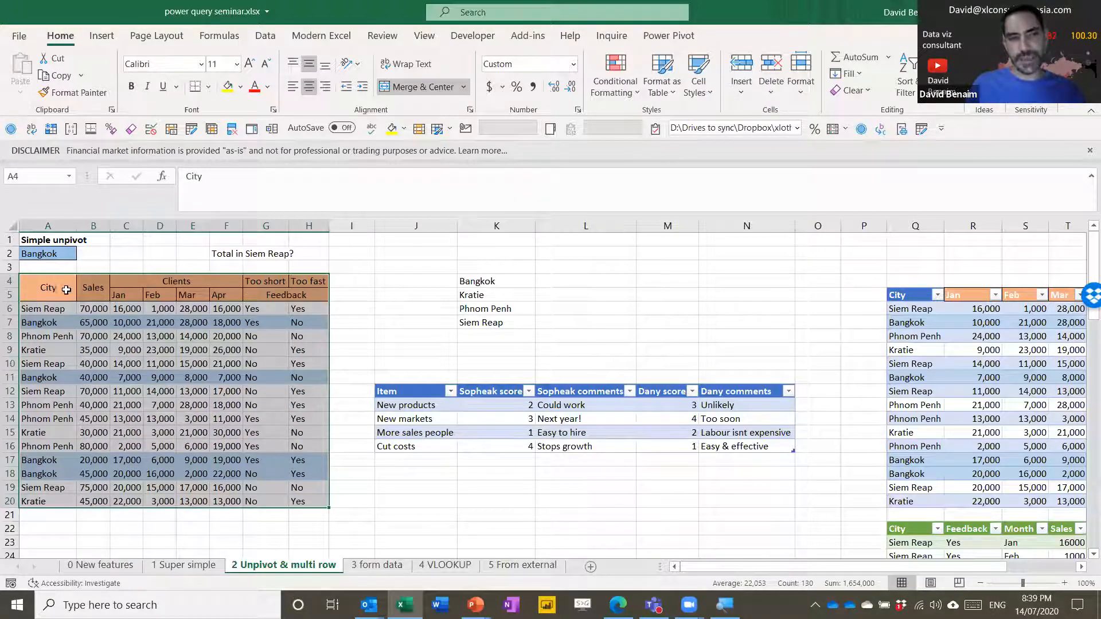
drag(9, 280, 278, 500)
click(43, 280)
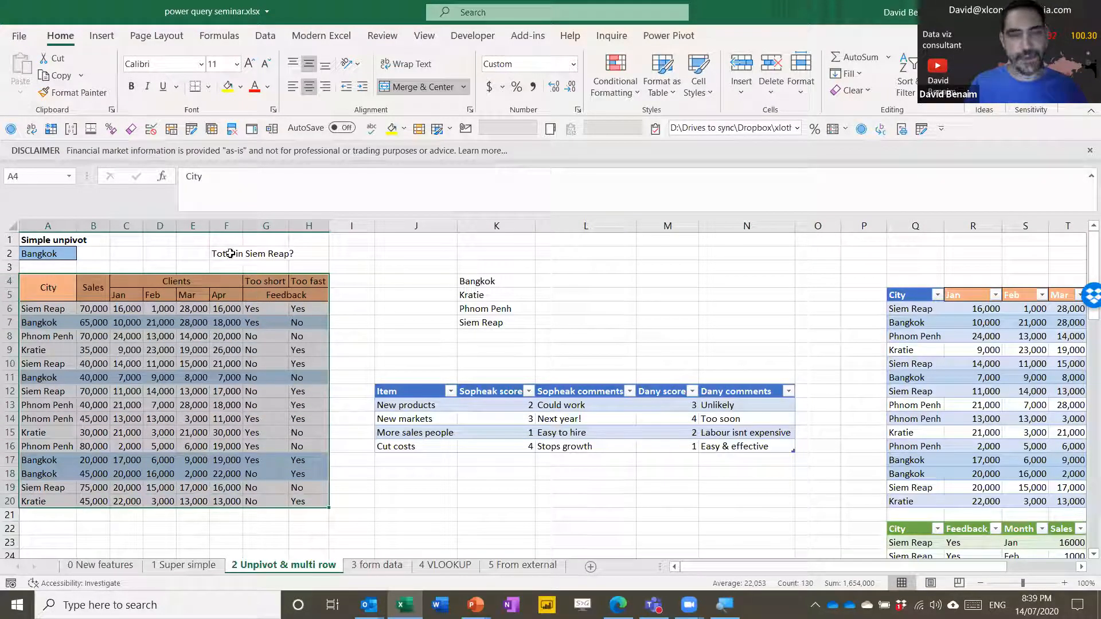
click(266, 38)
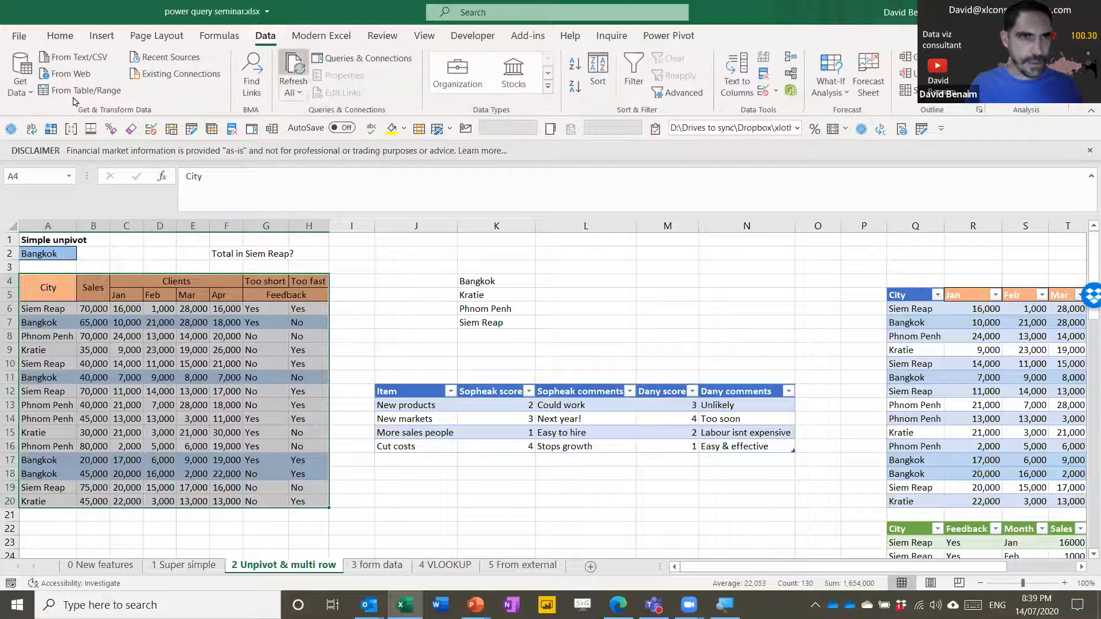
click(36, 174)
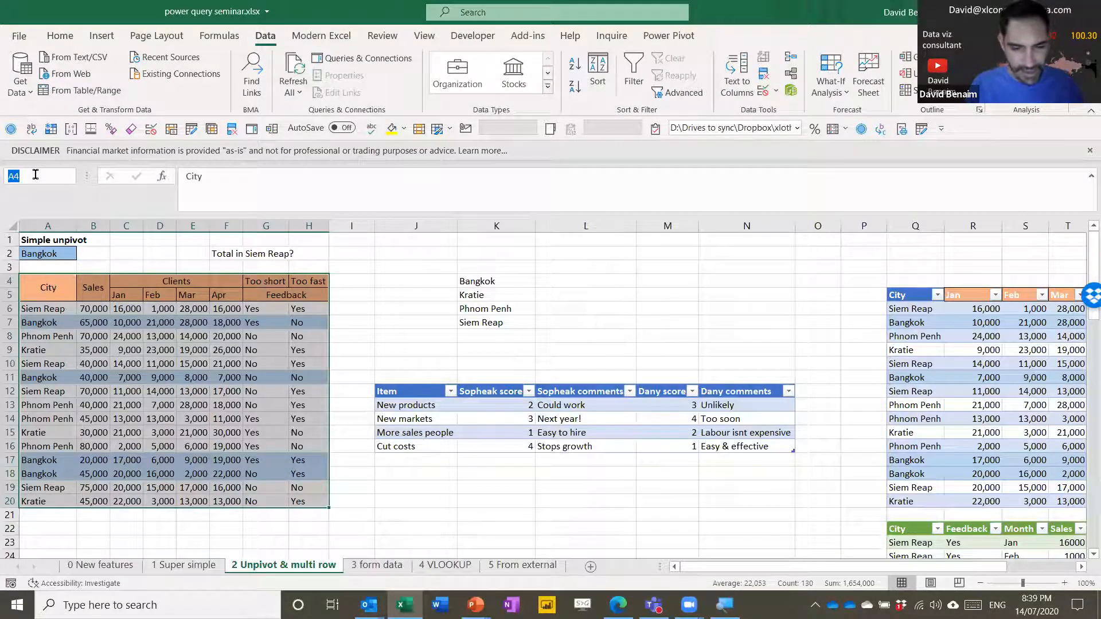
text(Merged)
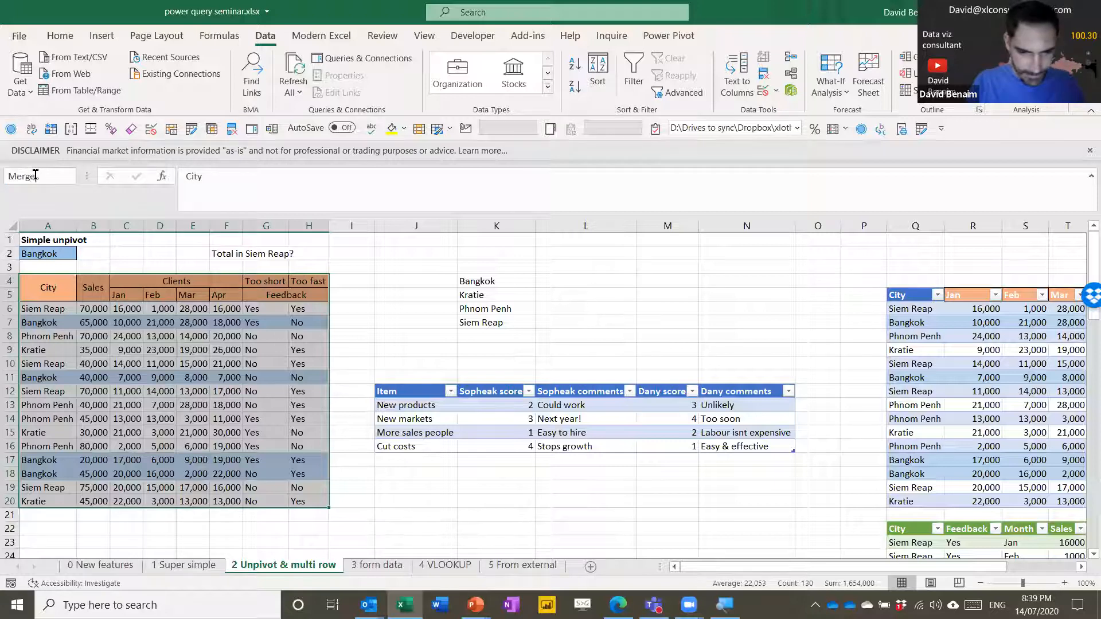
text(Name)
key(Return)
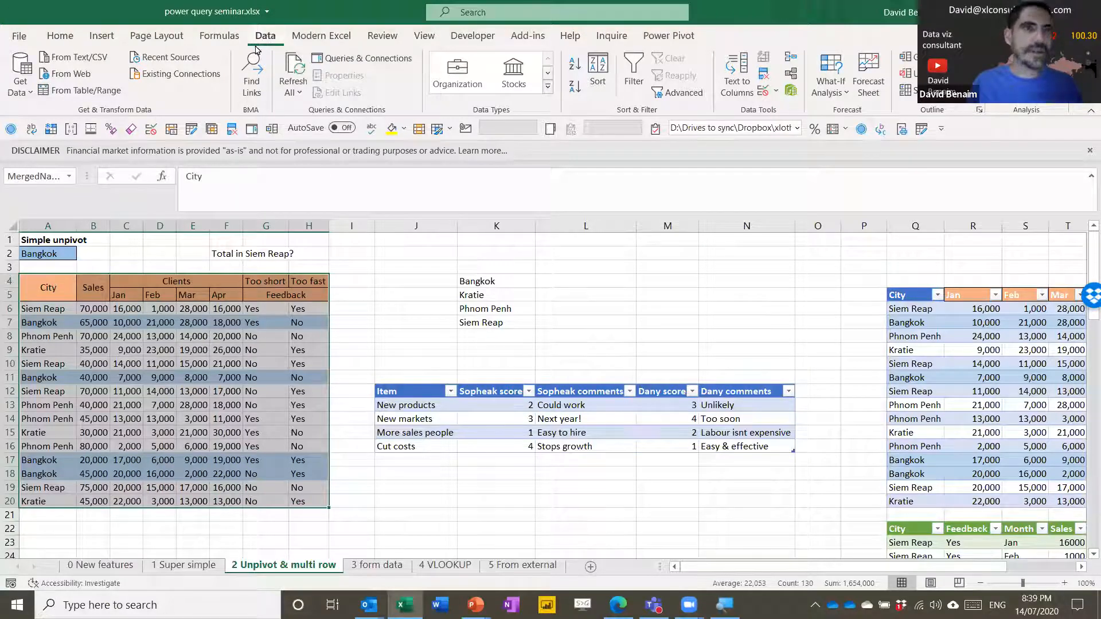
Step: Load the MergedName range into Power Query, examine its first two header rows, and hide Query Settings
click(108, 99)
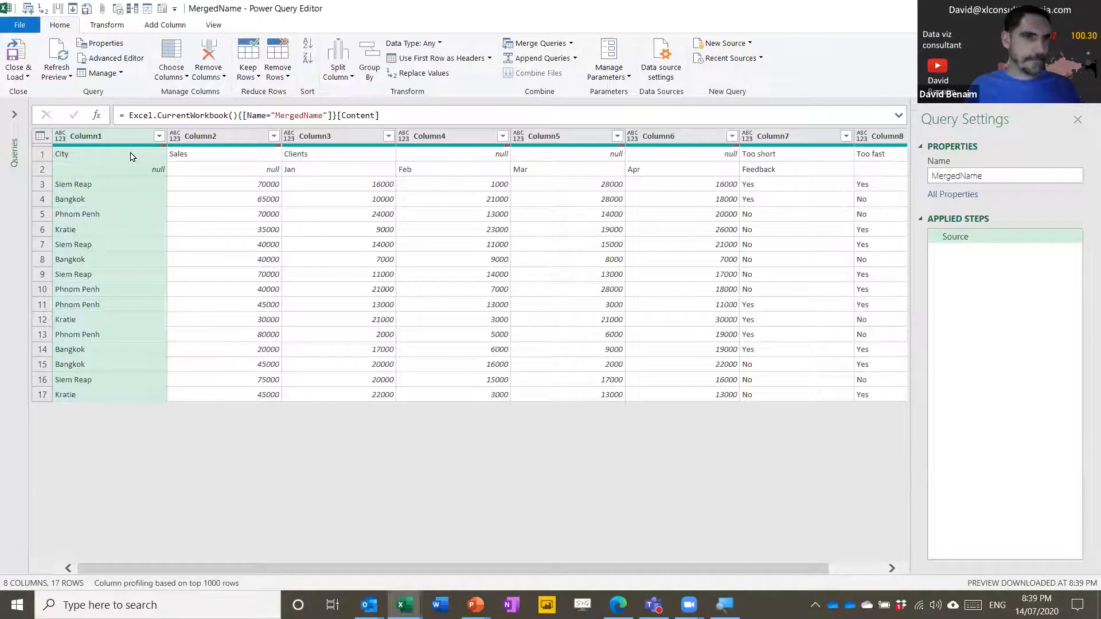
click(134, 155)
click(41, 158)
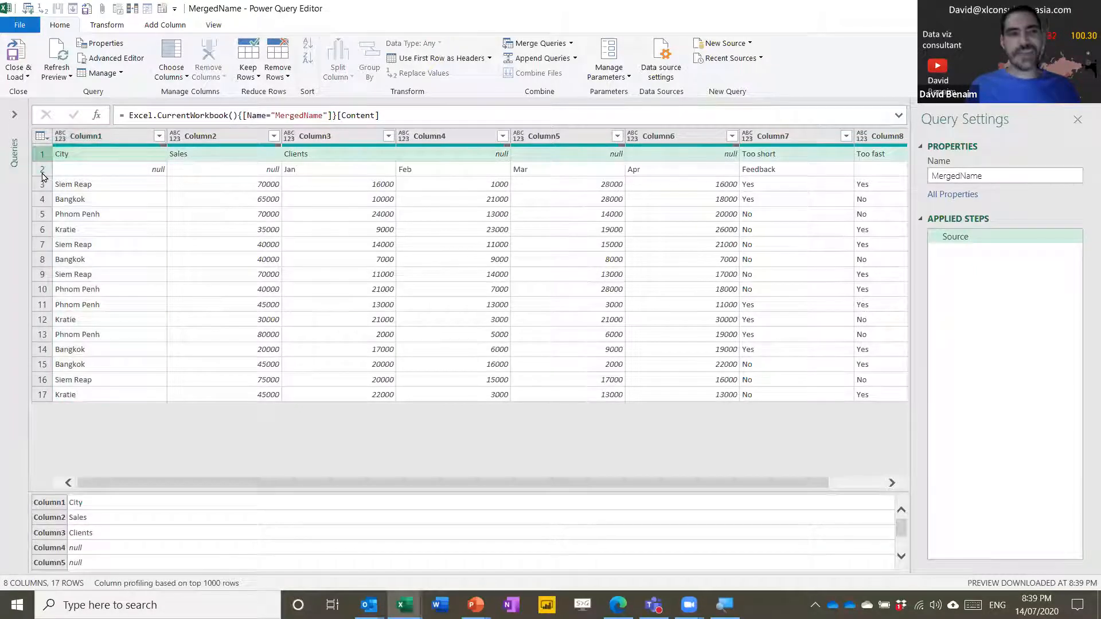
click(43, 170)
click(46, 157)
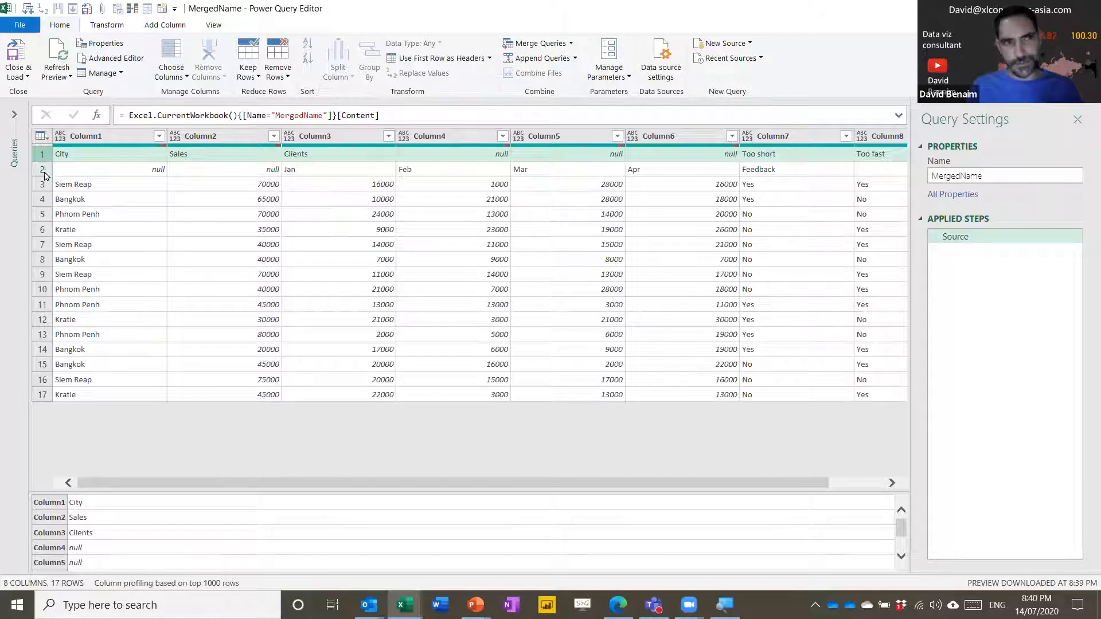
click(1078, 121)
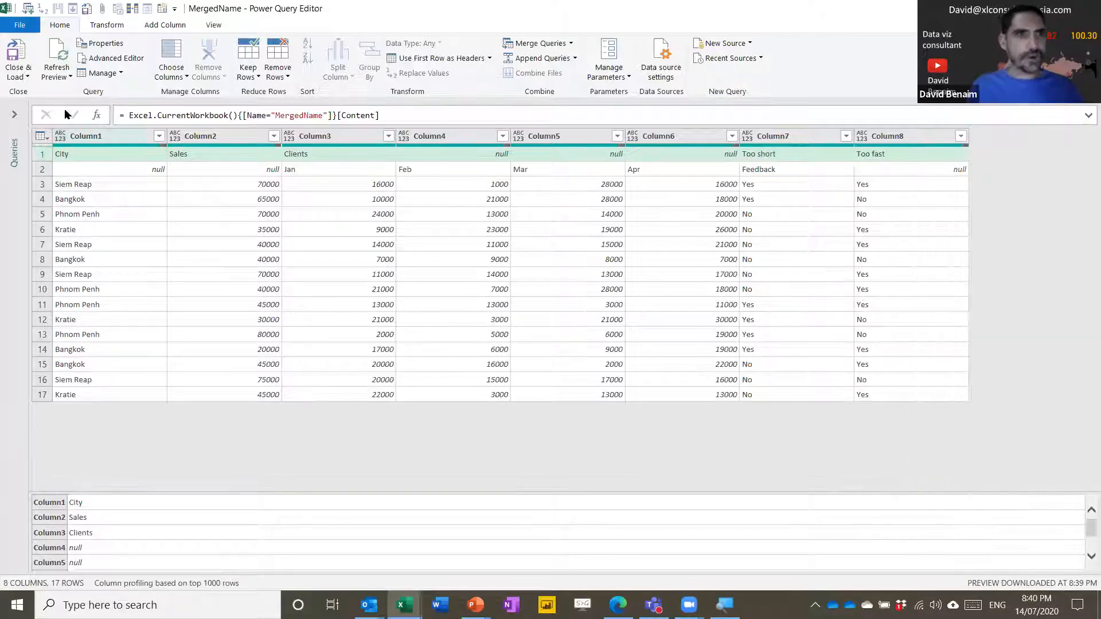
Step: Transpose the table and merge Column1 and Column2 into a "Merged" column with the custom separator " - "
click(108, 26)
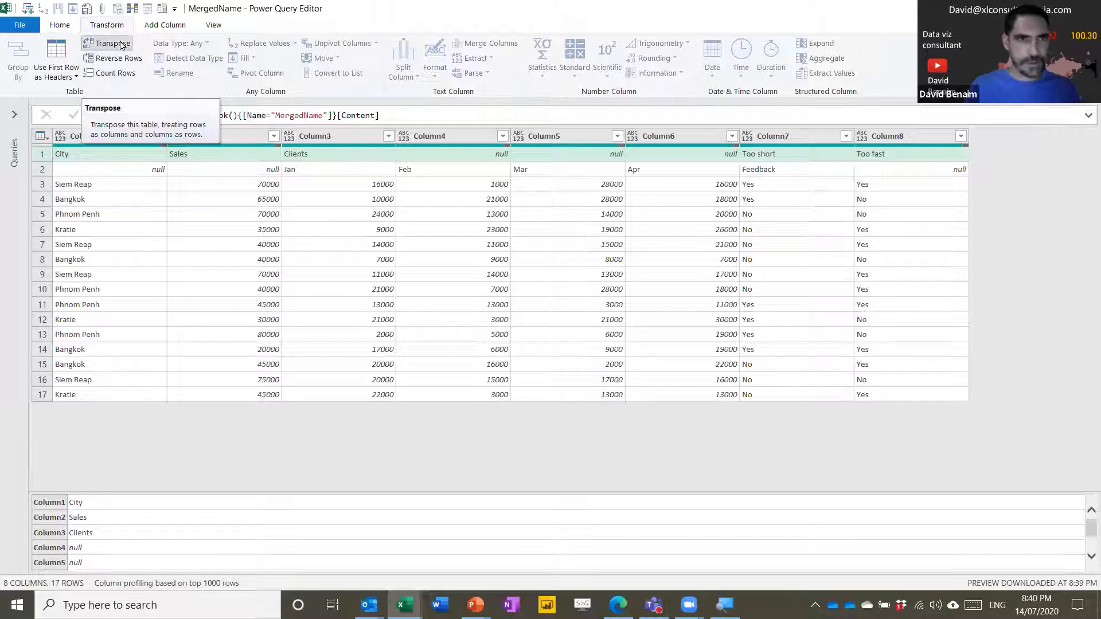
click(122, 45)
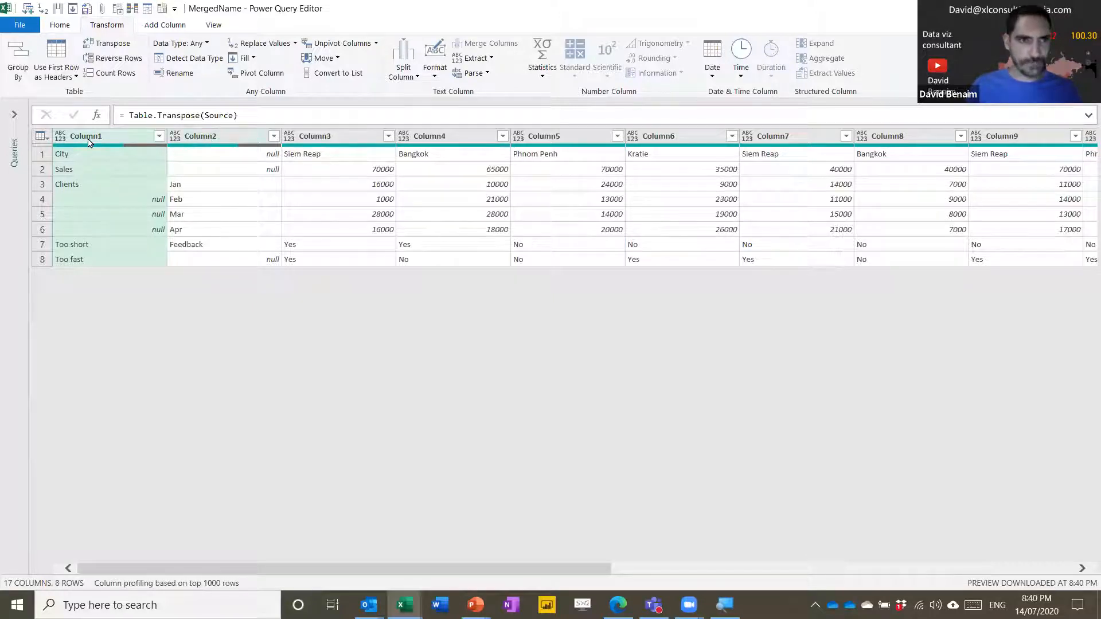
ctrl+click(229, 138)
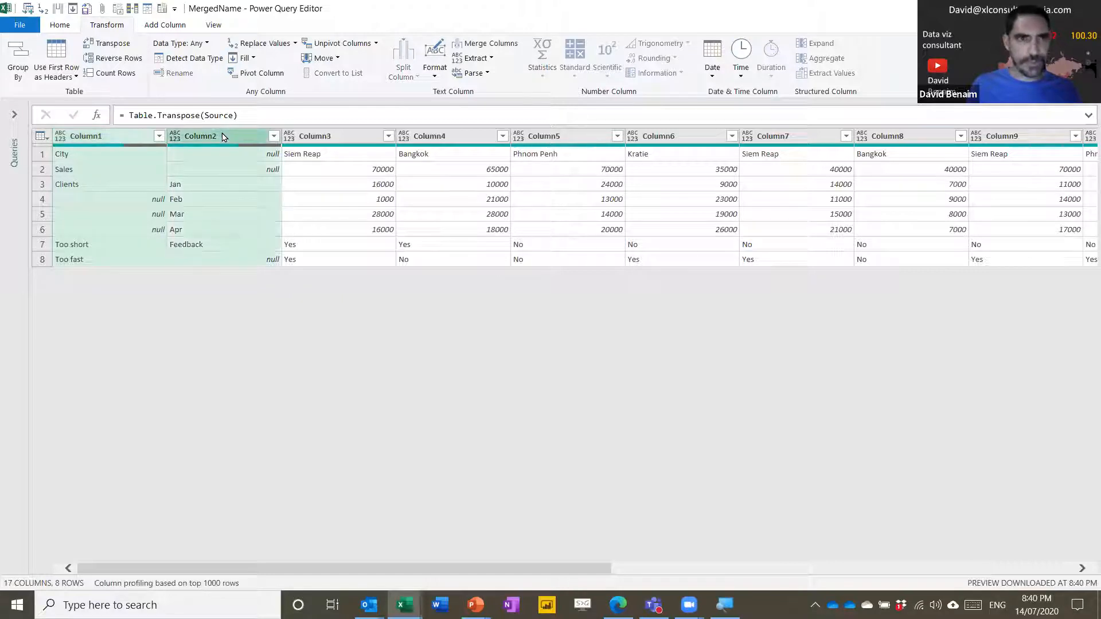
click(486, 46)
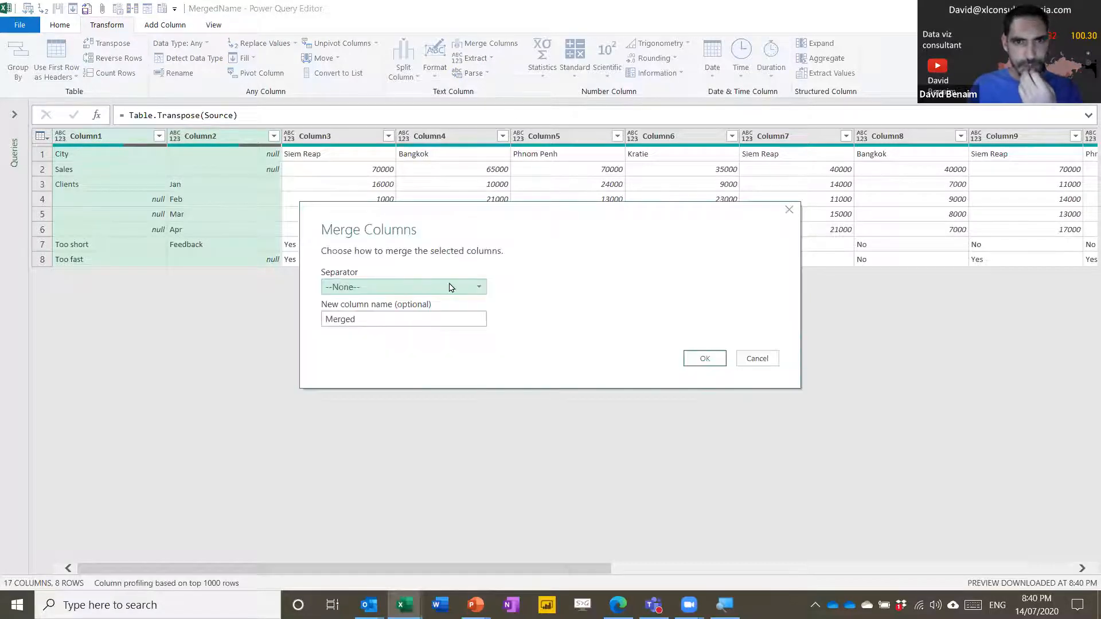
click(452, 287)
click(367, 404)
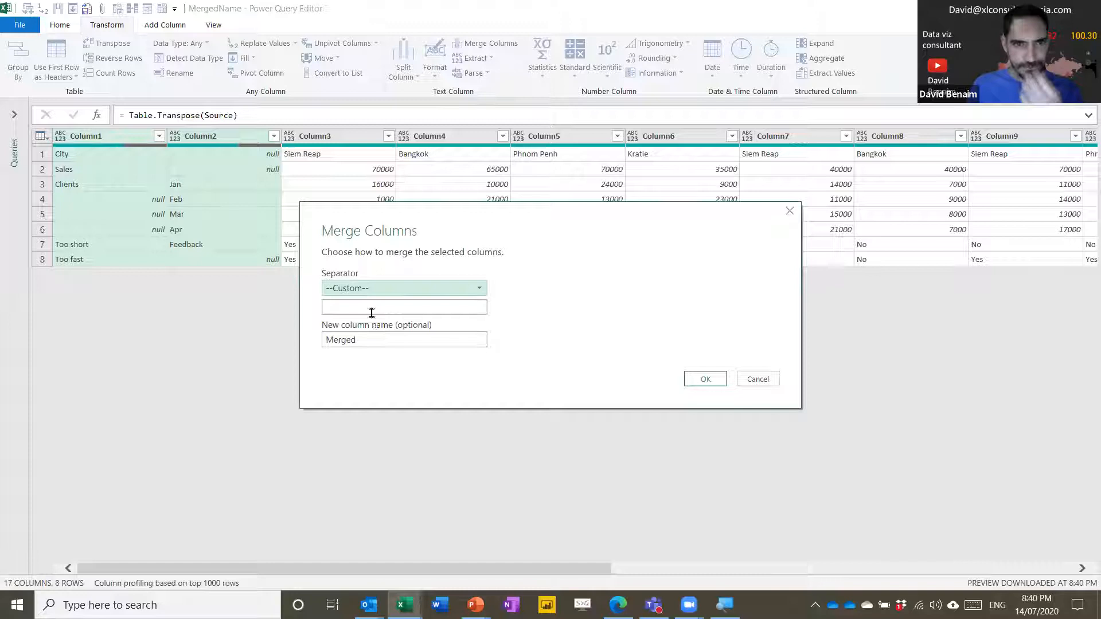
click(371, 308)
text(-)
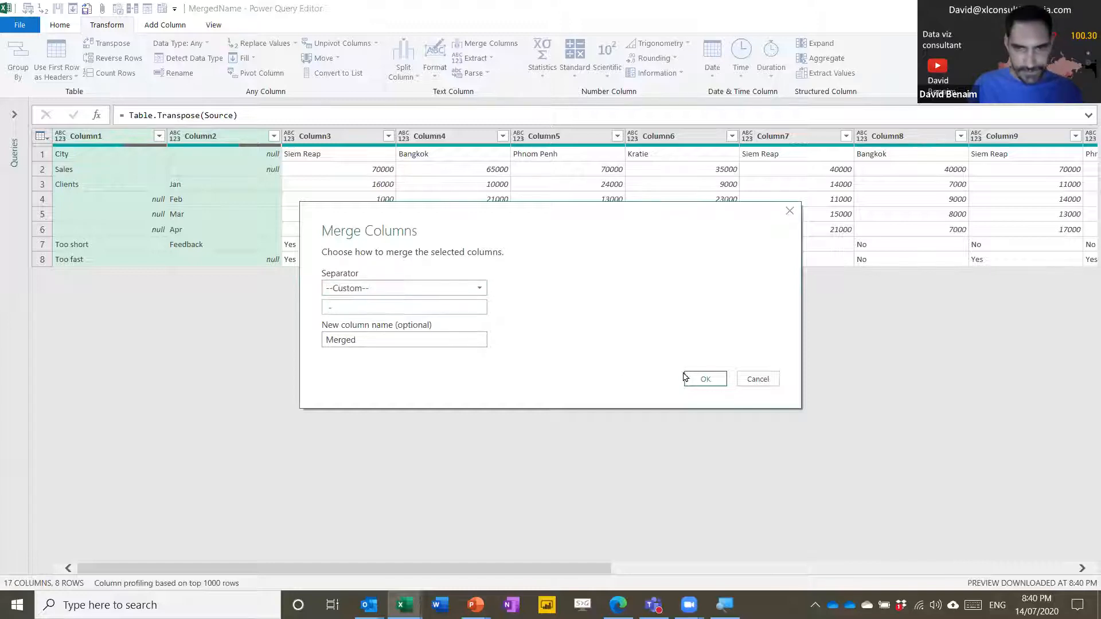
click(691, 379)
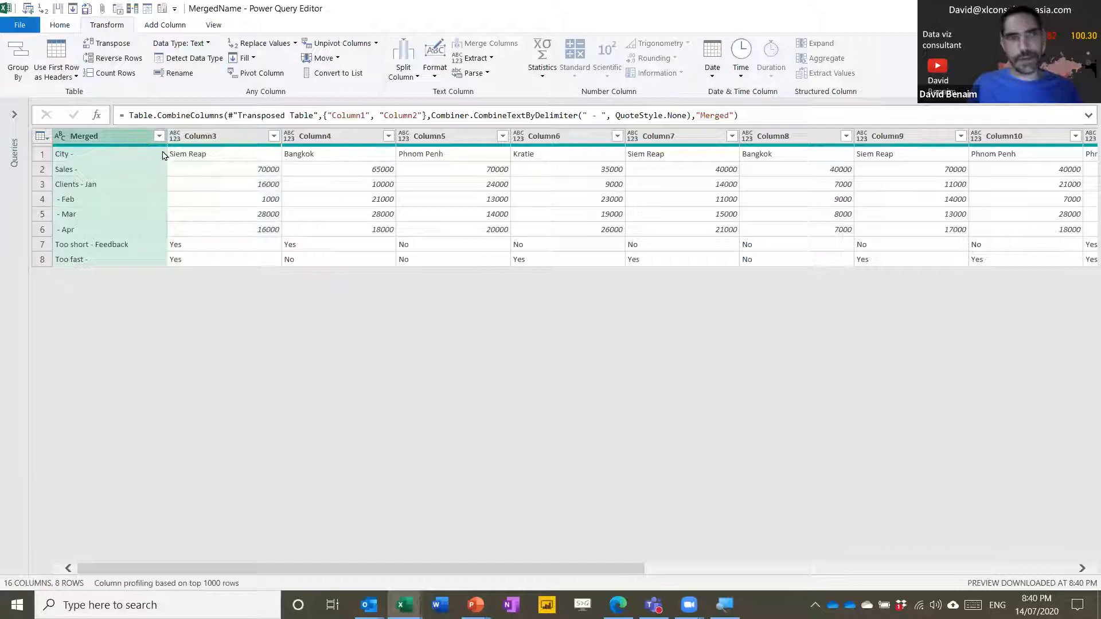
Step: Transpose the table back and use its first row as headers
click(117, 44)
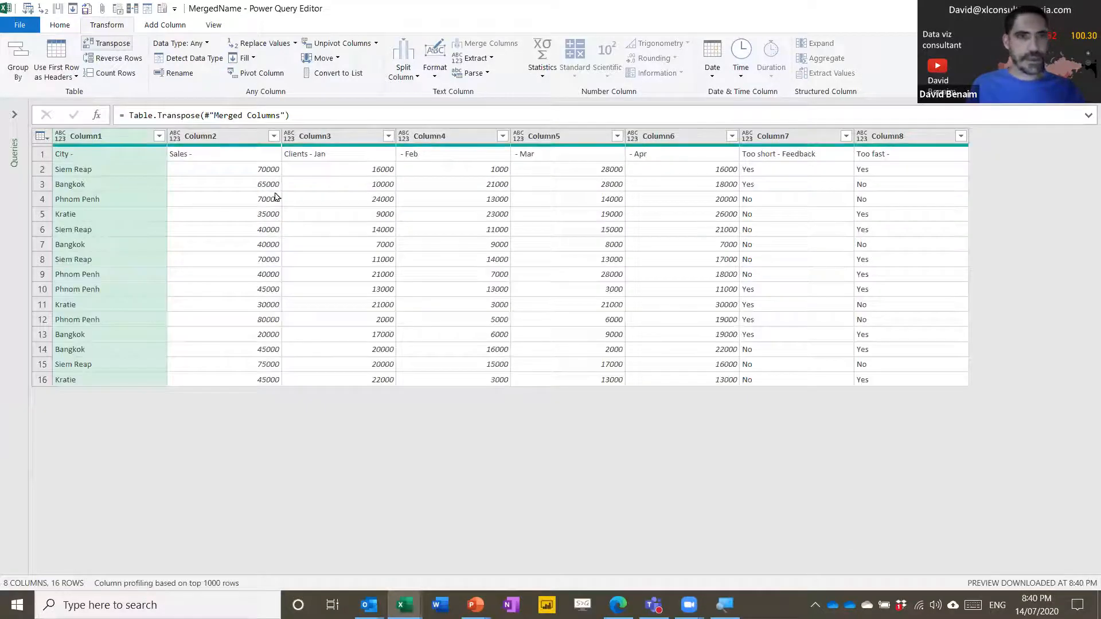
click(63, 54)
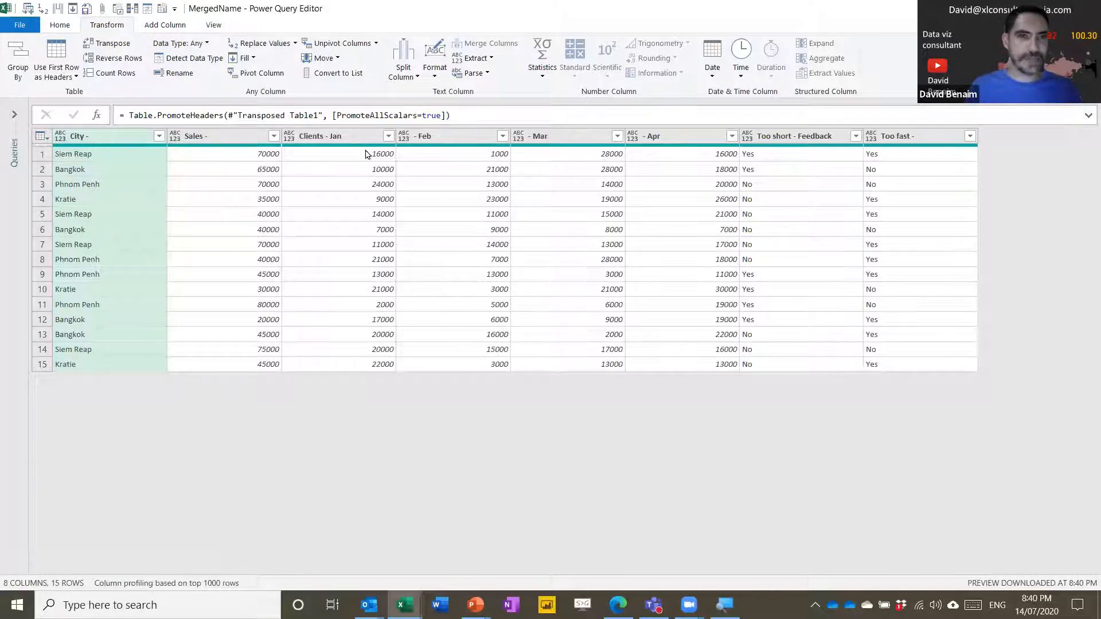
click(354, 138)
shift+click(679, 141)
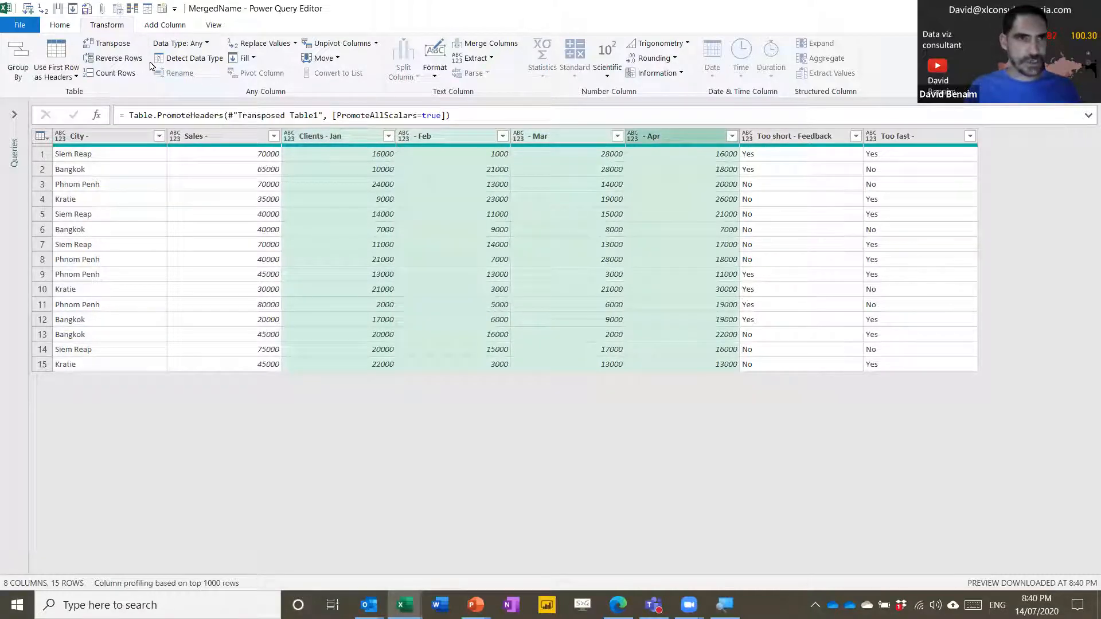
click(376, 44)
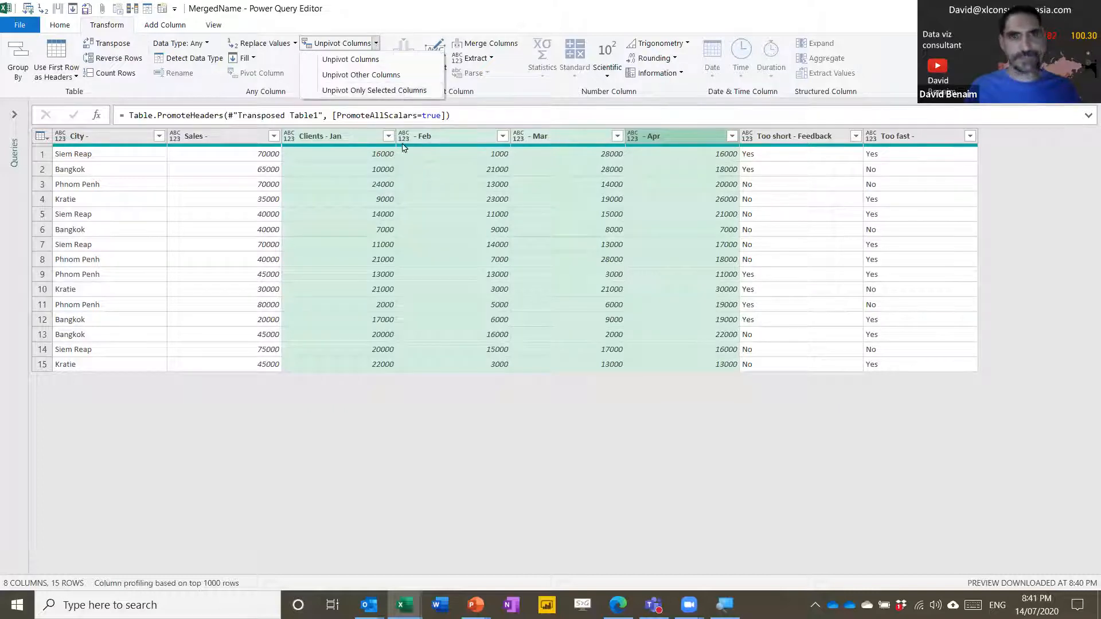
click(665, 145)
click(686, 140)
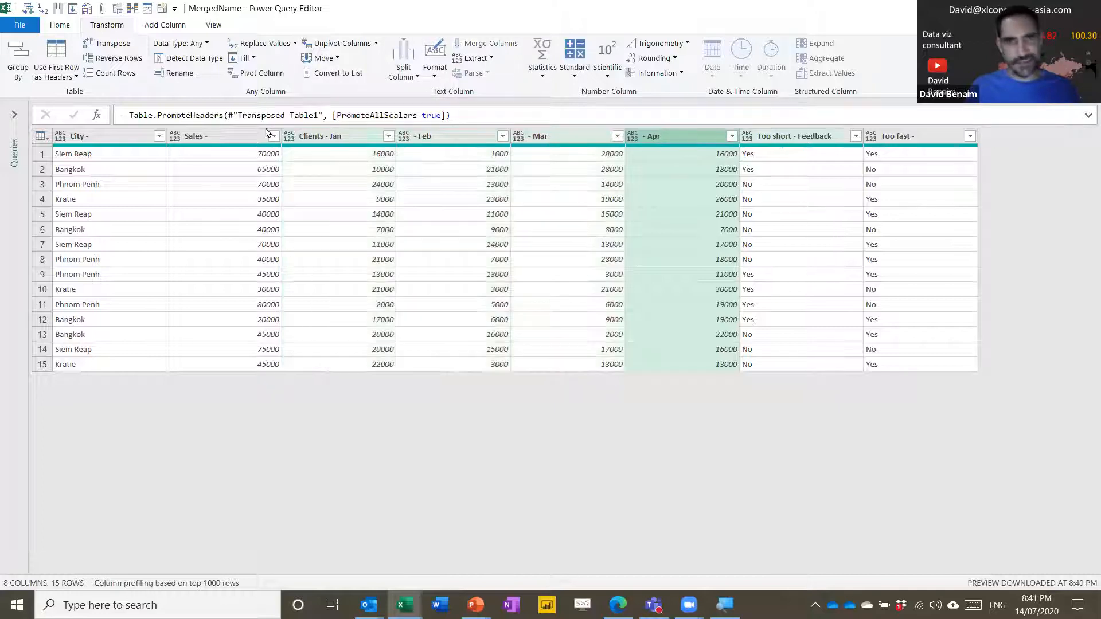
Step: Unpivot all columns other than City, Sales, Too short - Feedback, and Too fast
click(142, 137)
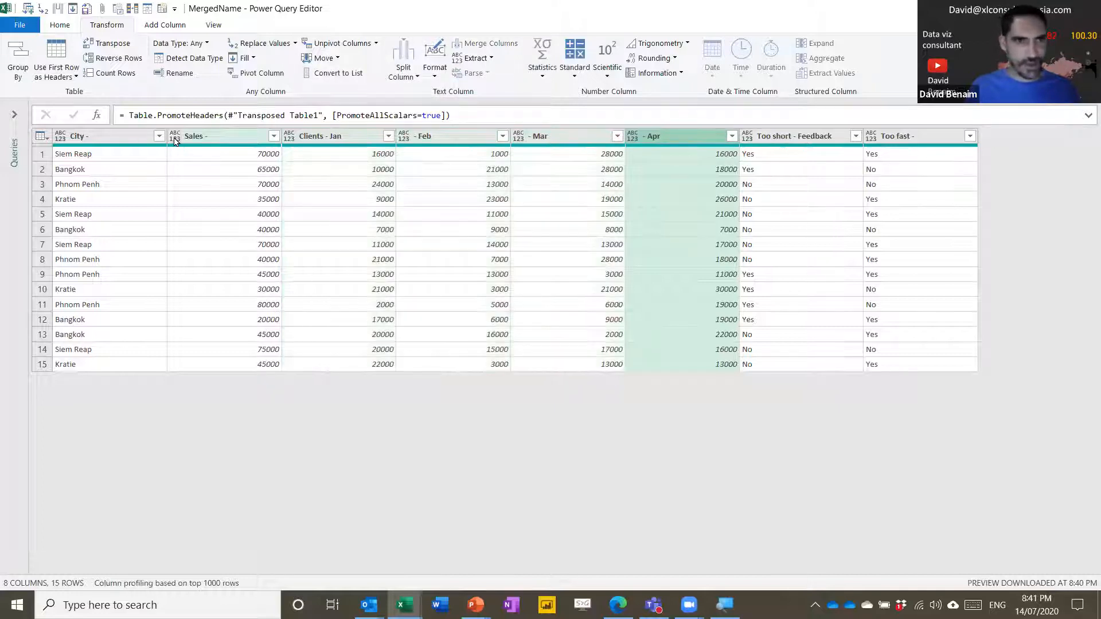
ctrl+click(234, 137)
ctrl+click(819, 140)
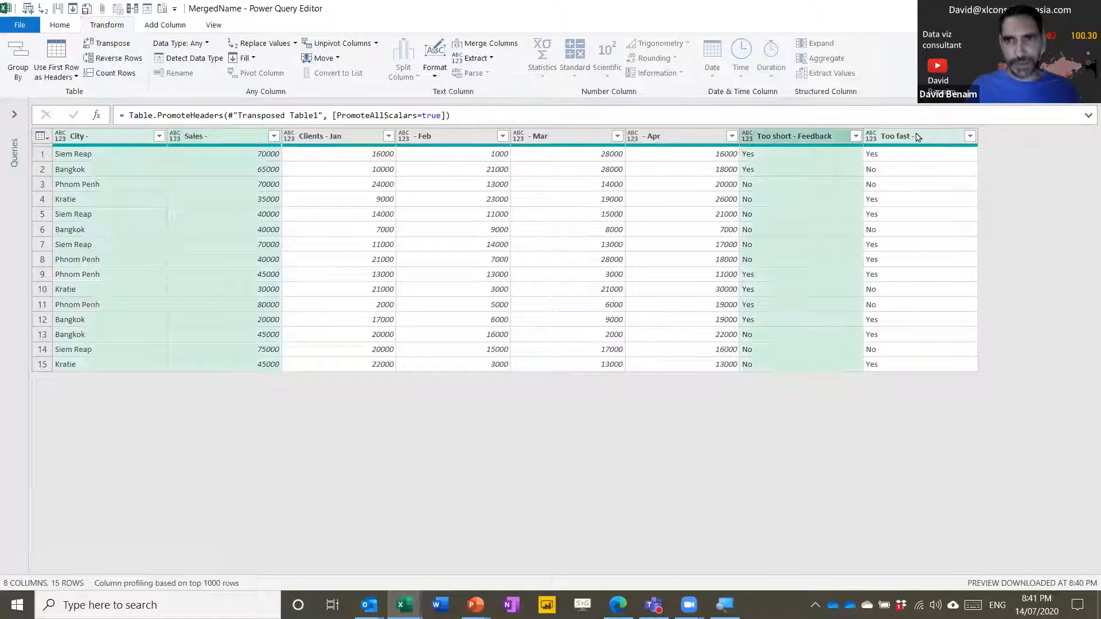
ctrl+click(917, 140)
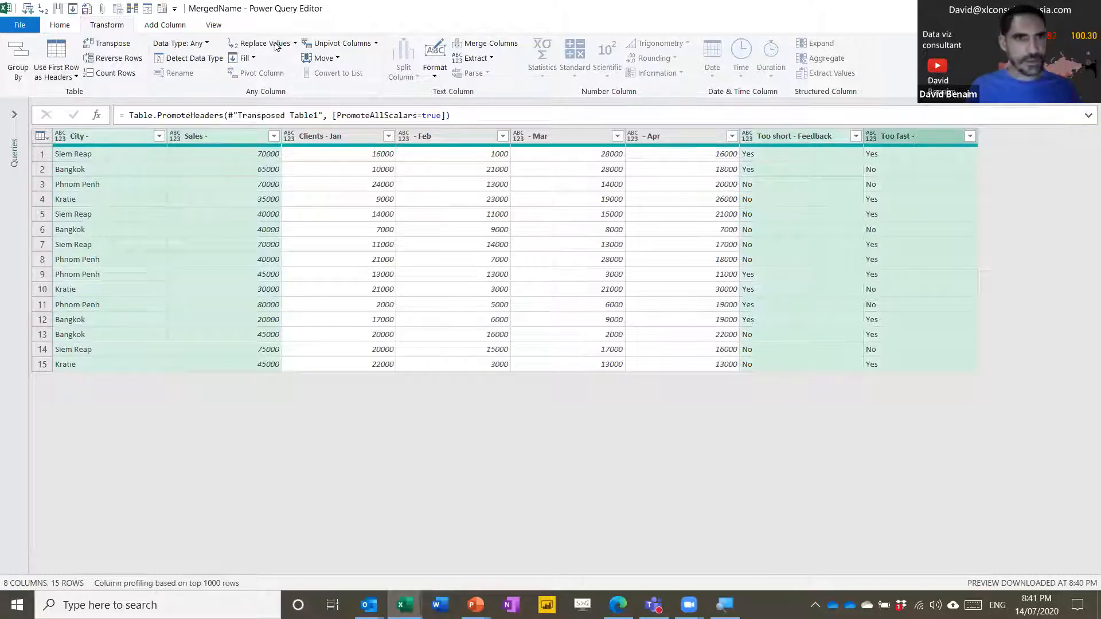
click(375, 43)
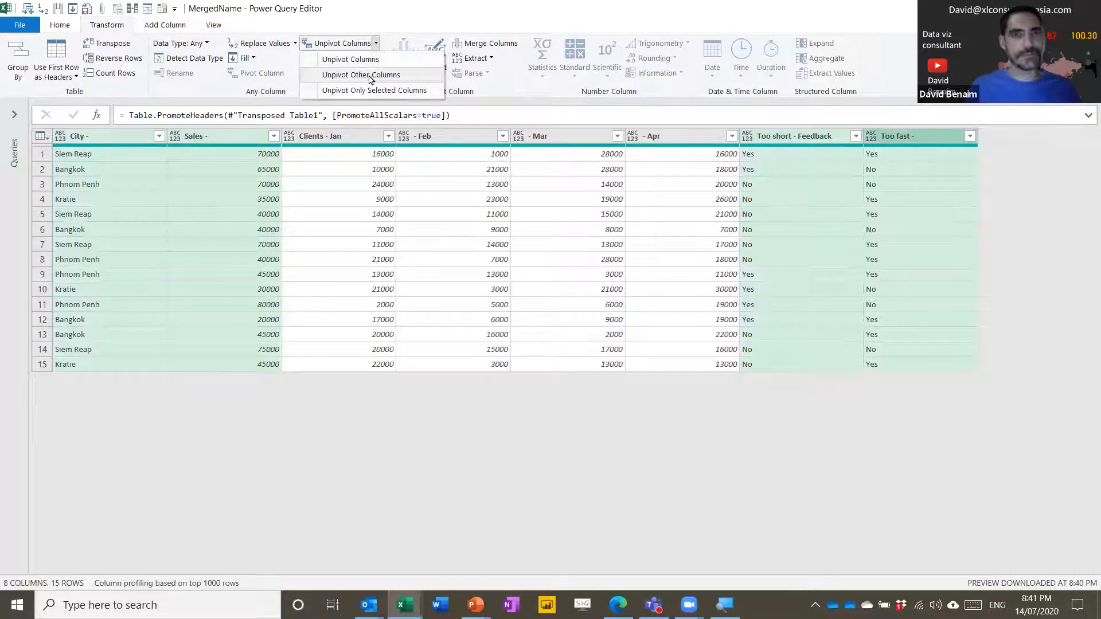
click(370, 77)
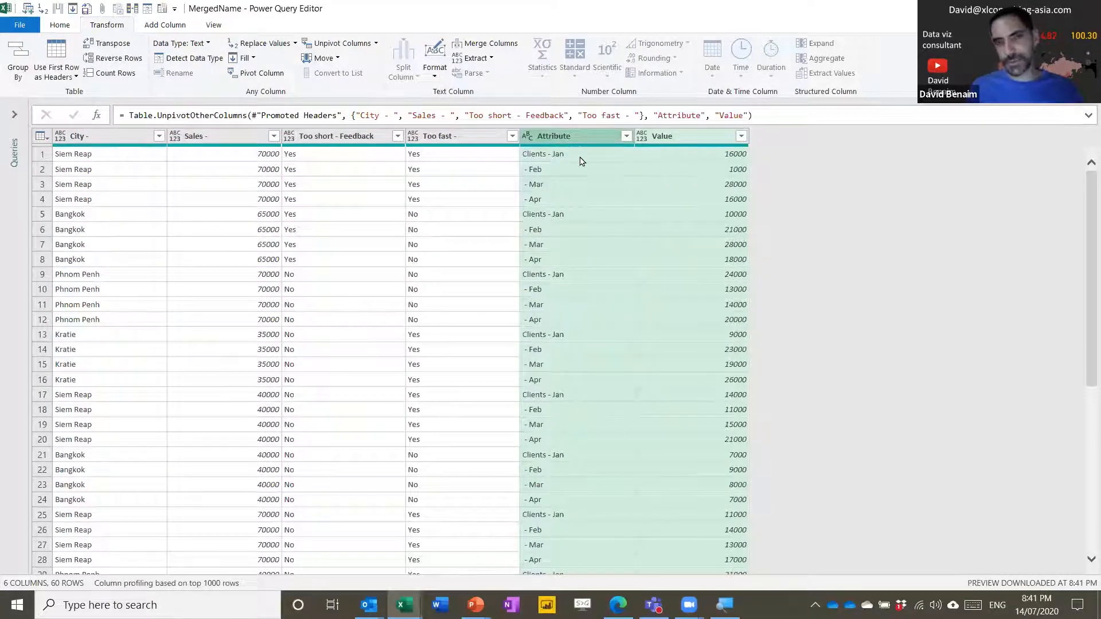
Step: Reduce the Attribute column to its month names by extracting the text after the delimiter "- "
click(581, 138)
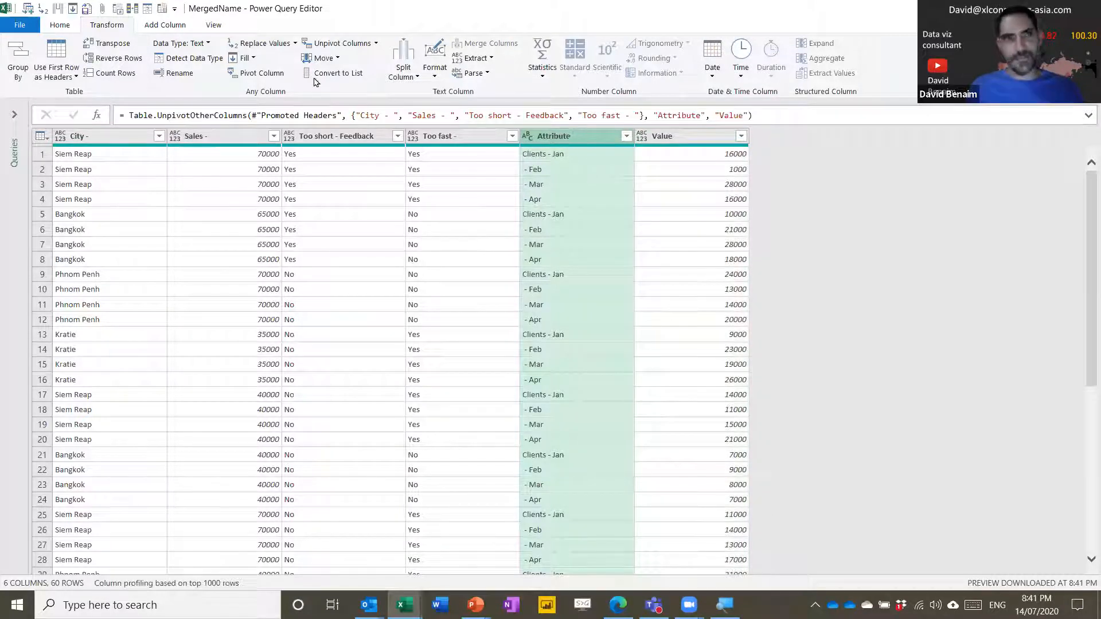
click(468, 59)
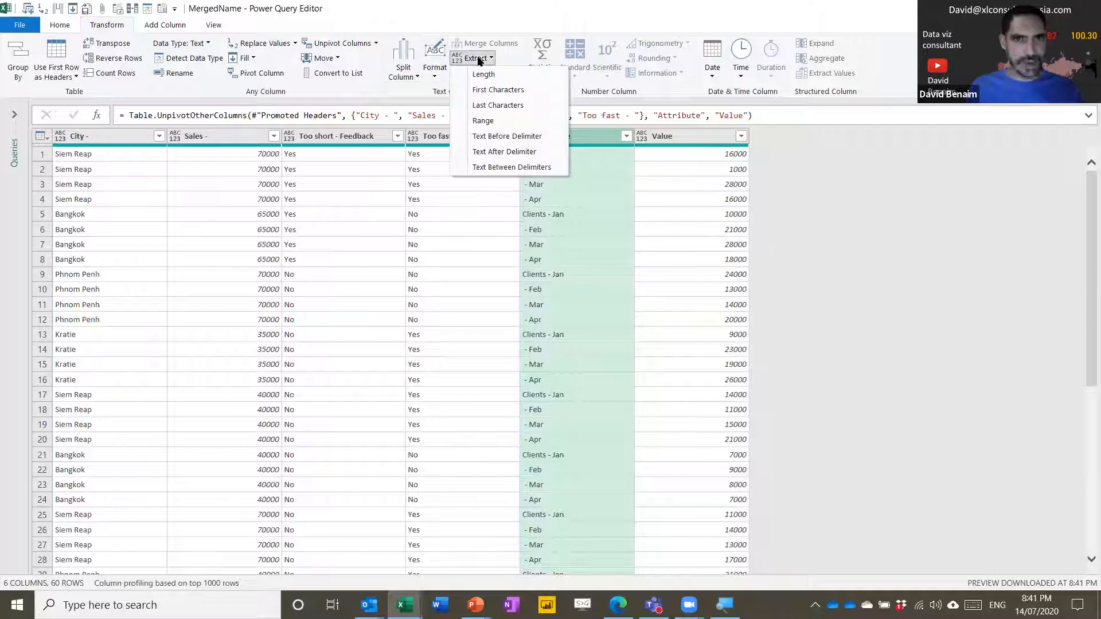
click(518, 153)
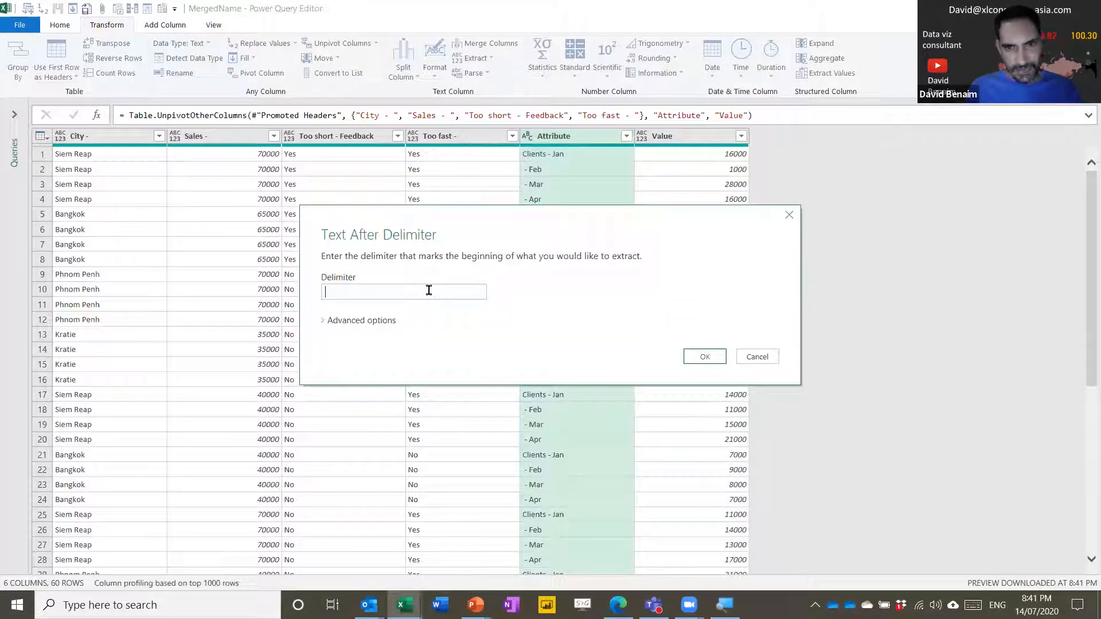
text(-)
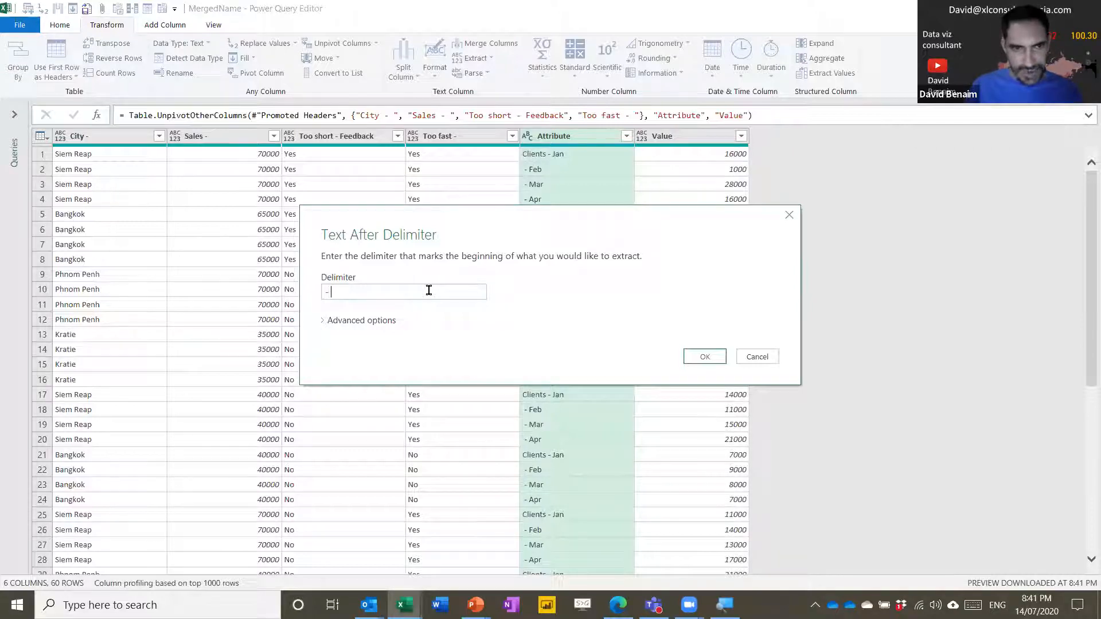
click(702, 356)
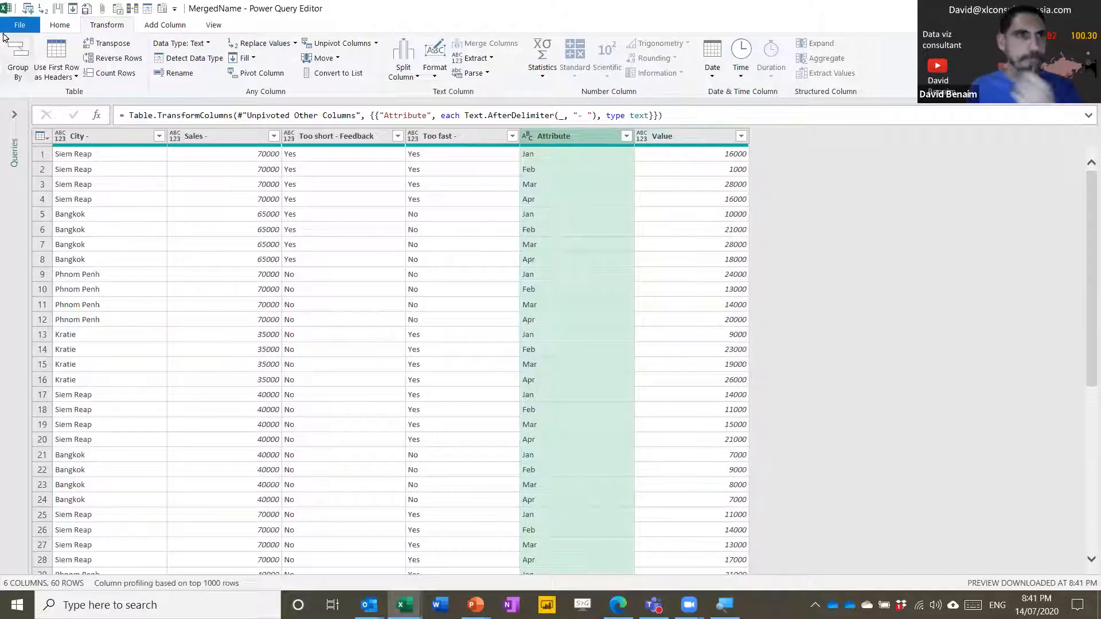
Step: Close the query editor, keeping the MergedName query in the workbook, and hide the Queries & Connections pane
click(58, 25)
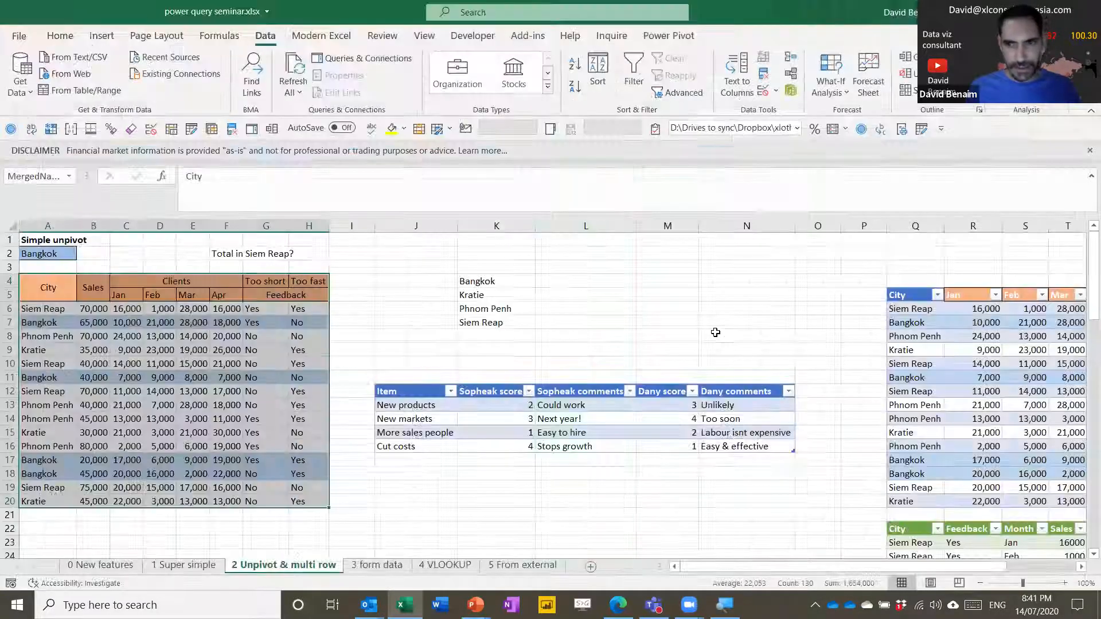
click(716, 332)
click(666, 377)
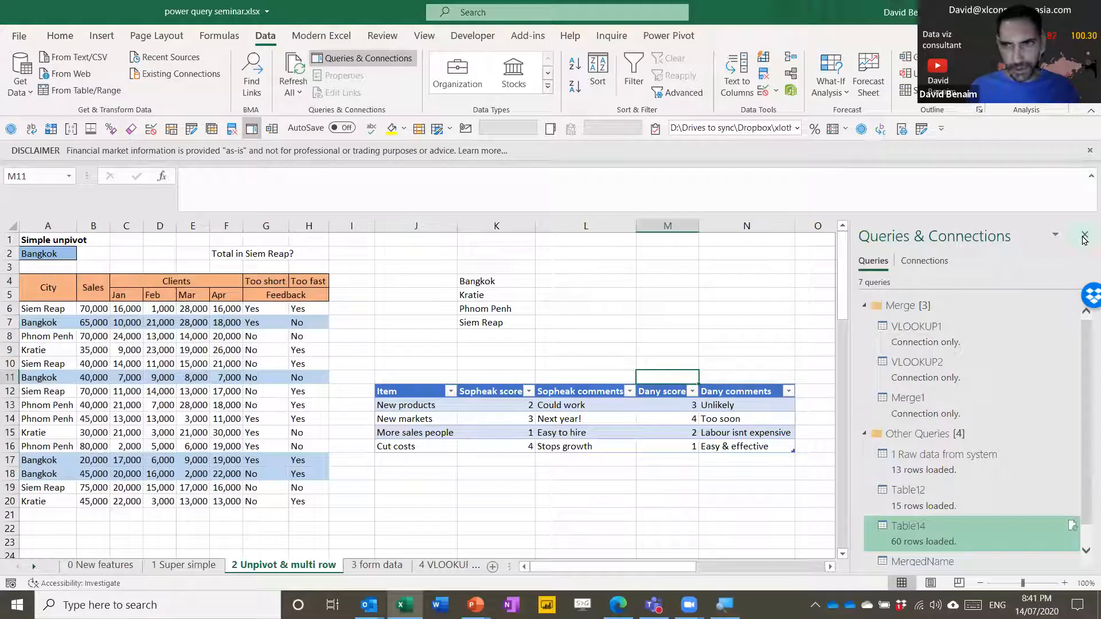
click(1084, 236)
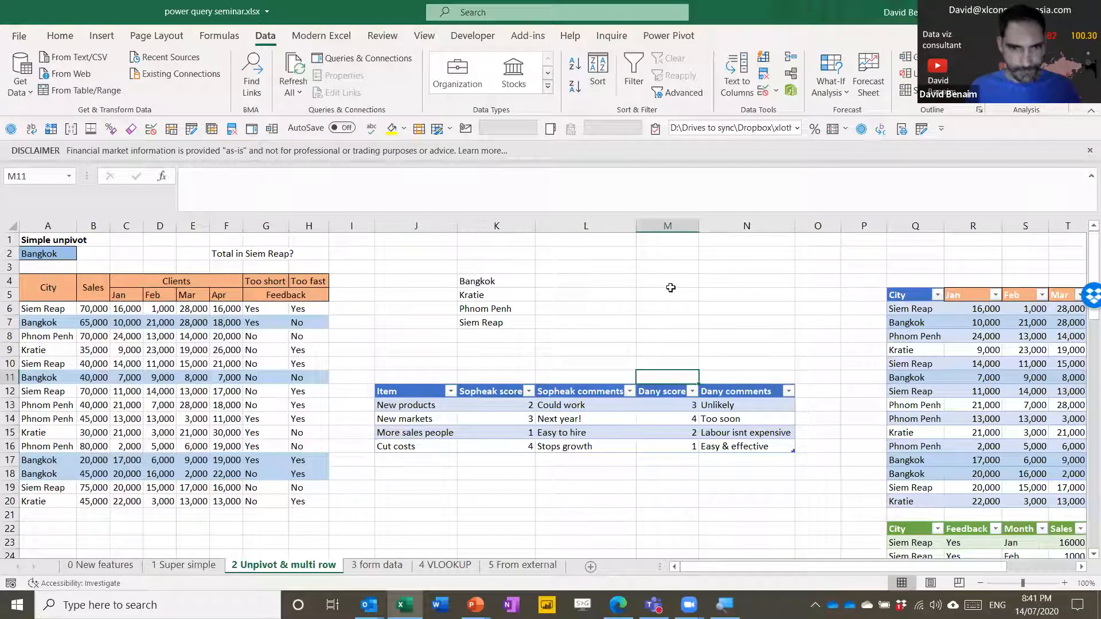
Step: Examine the "Where would you go?" question columns and their answers on the "3 form data" sheet
key(ctrl+Page_Down)
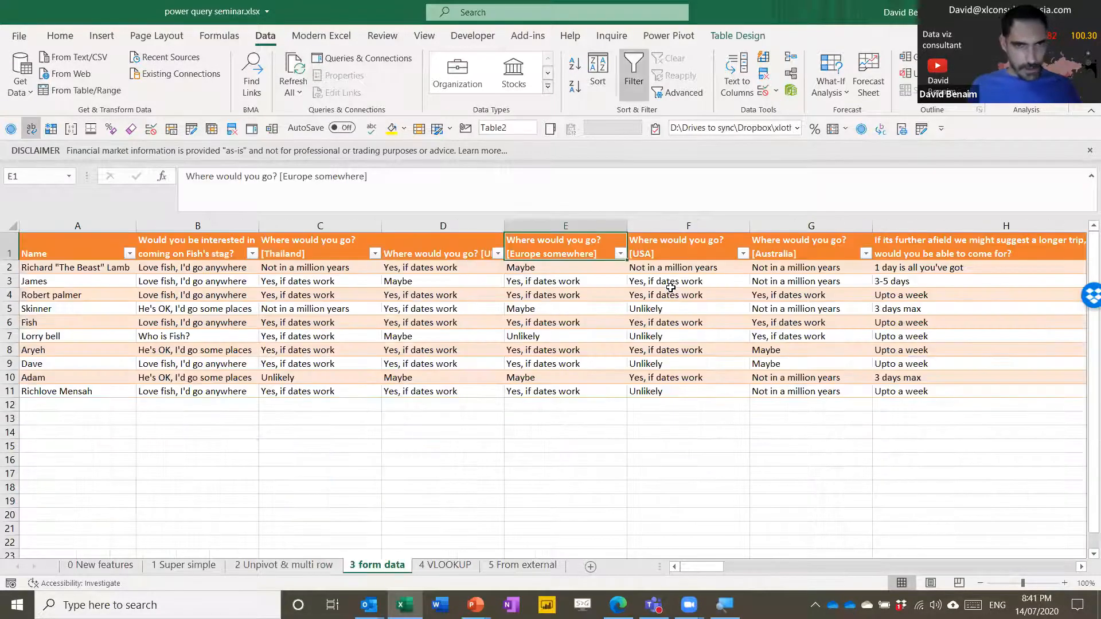
key(ctrl+Left)
key(Right)
key(Right)
key(Down)
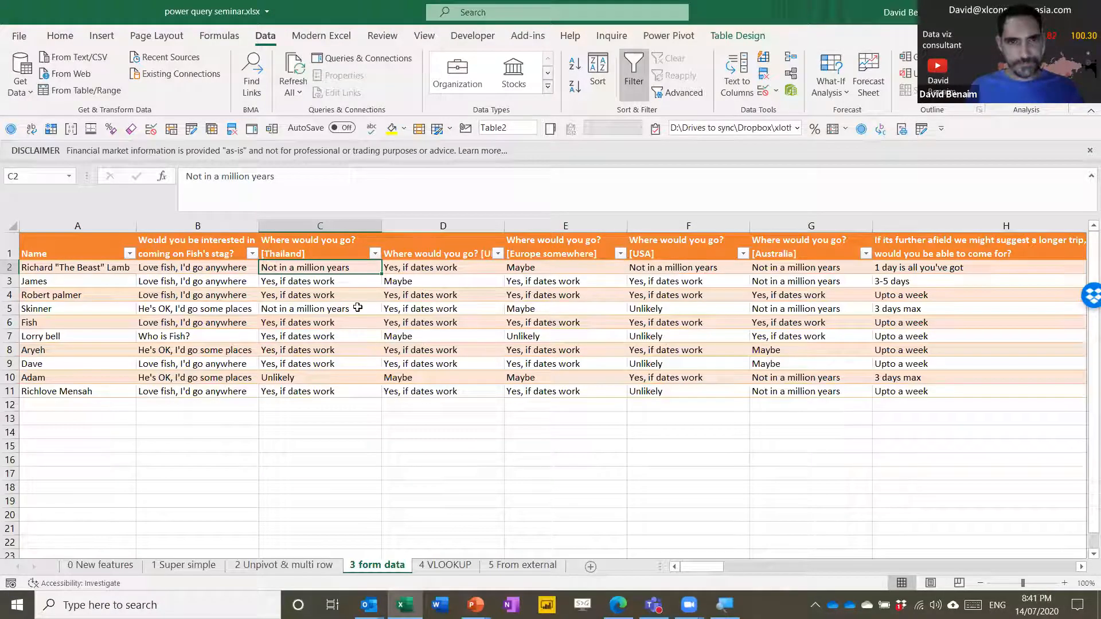
click(323, 246)
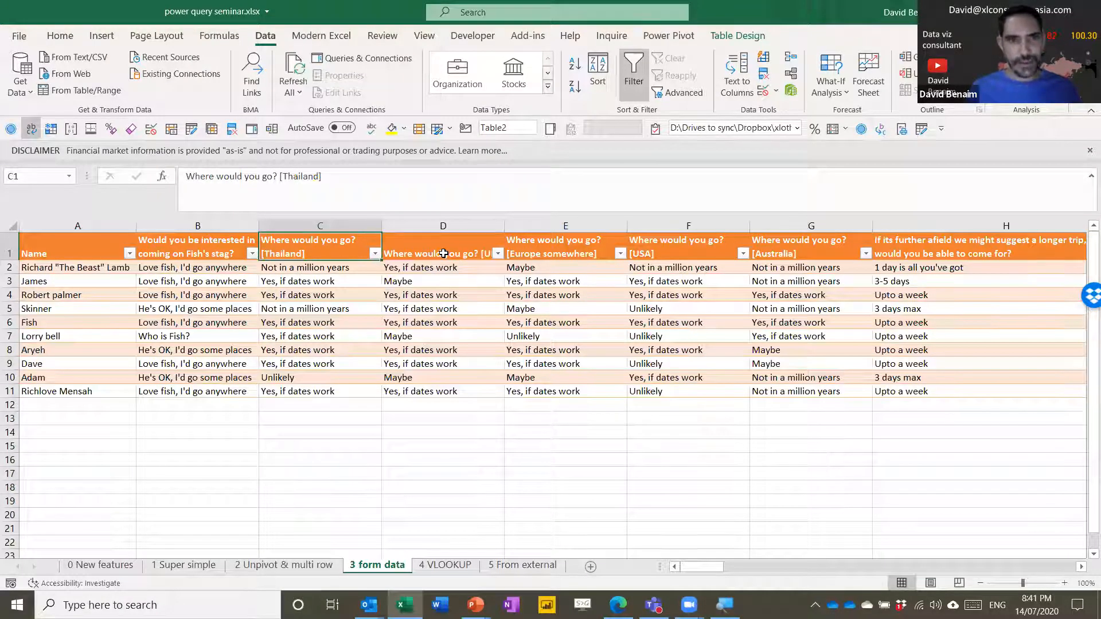
key(Right)
key(Right)
key(Right)
key(Right)
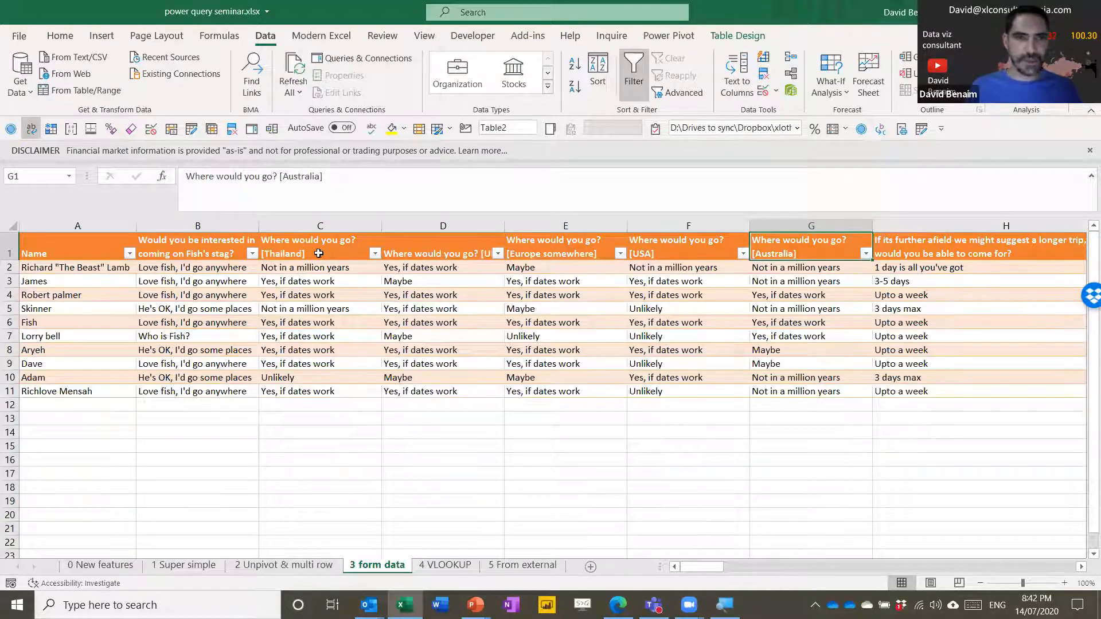
drag(345, 248, 806, 392)
click(622, 334)
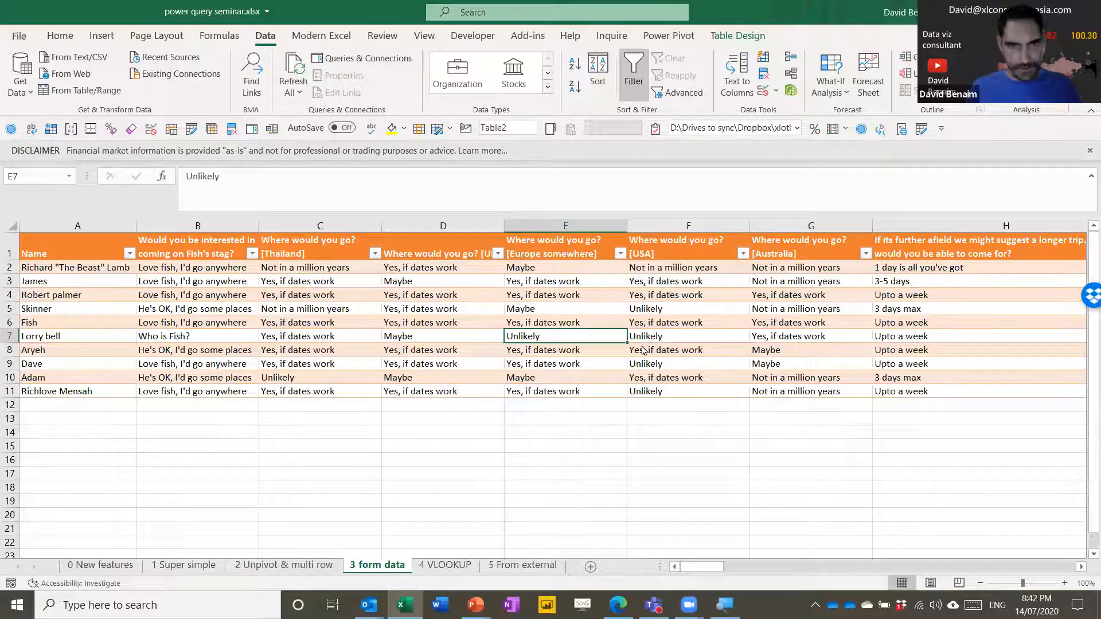
Step: Switch to the PowerPoint slide show and show its "4. Combine tables" section
key(alt+Tab)
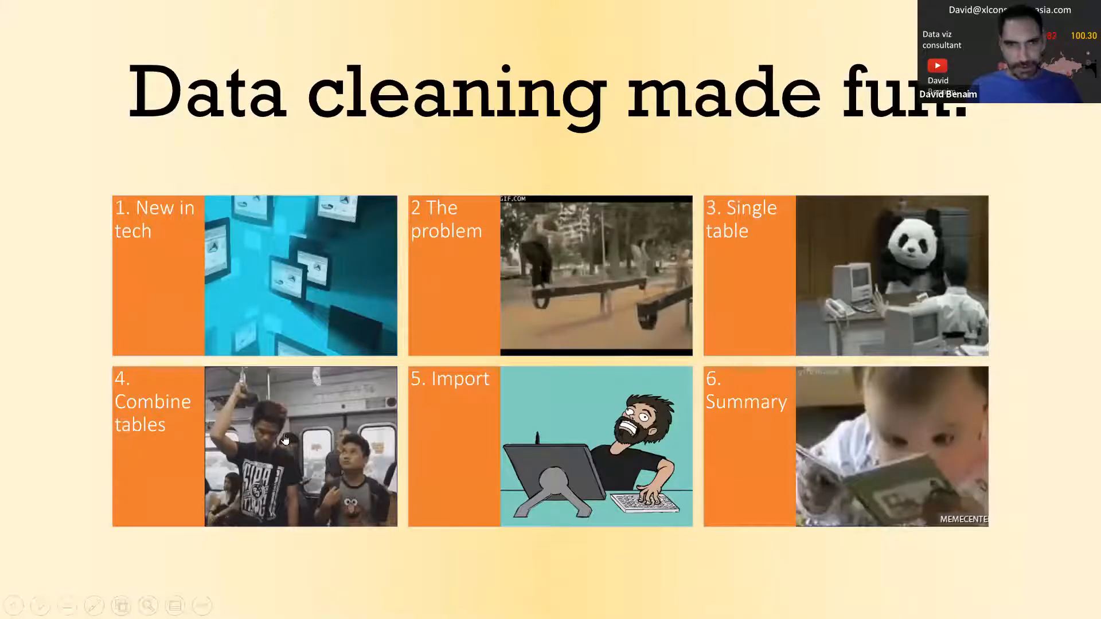
click(342, 416)
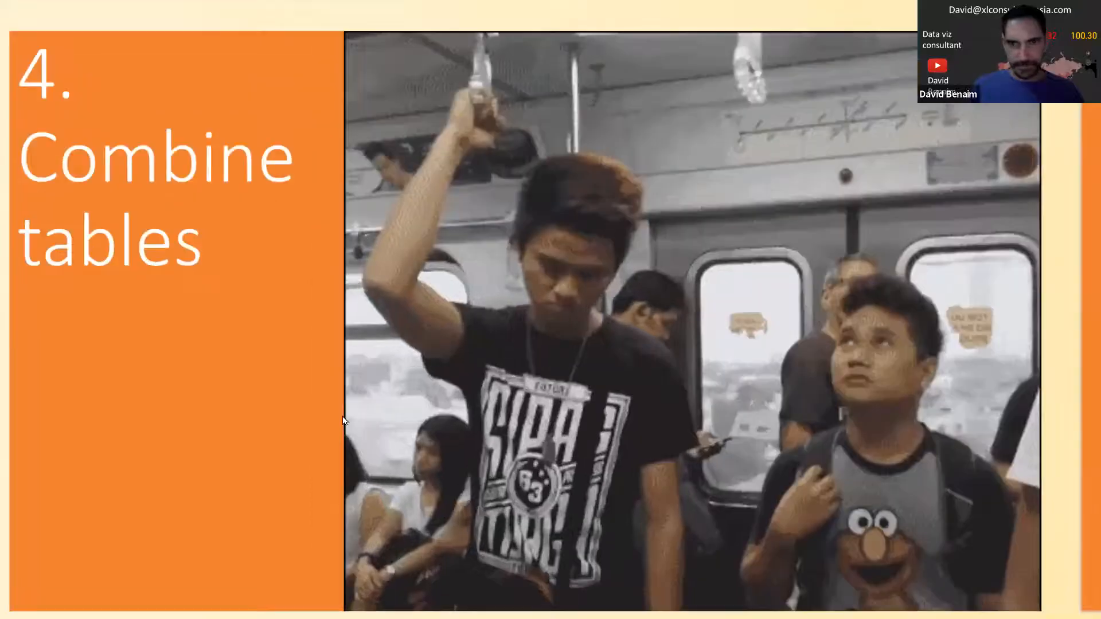
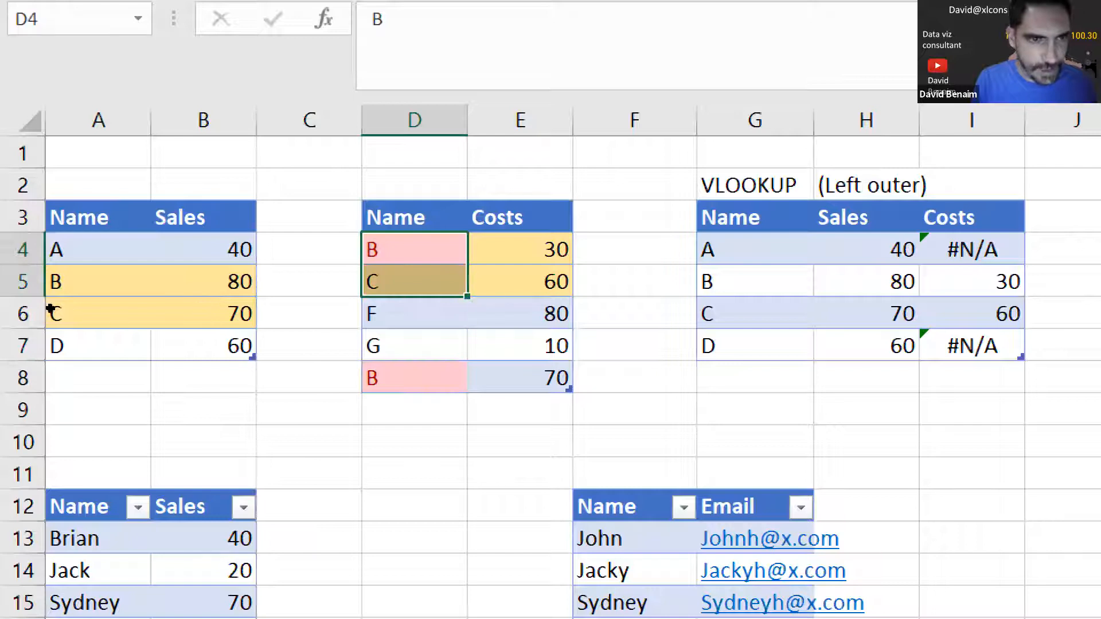
Step: Compare the names in the Sales table with those in the Costs table, covering both matching and non-matching entries
ctrl+drag(51, 284, 48, 322)
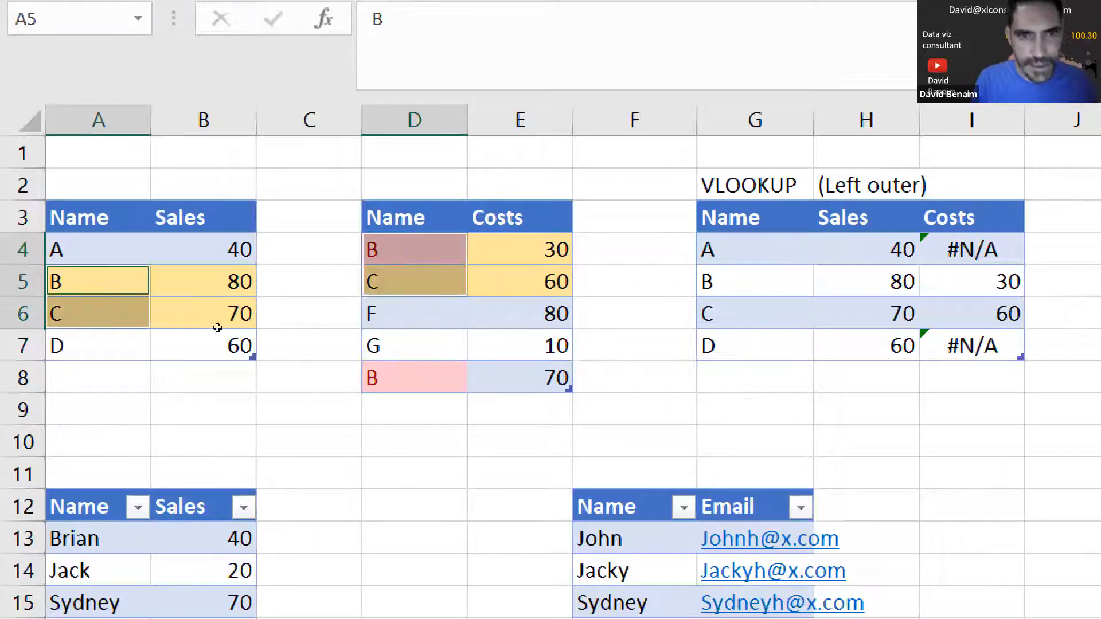
drag(414, 314, 414, 346)
key(Up)
key(Up)
key(Up)
key(Up)
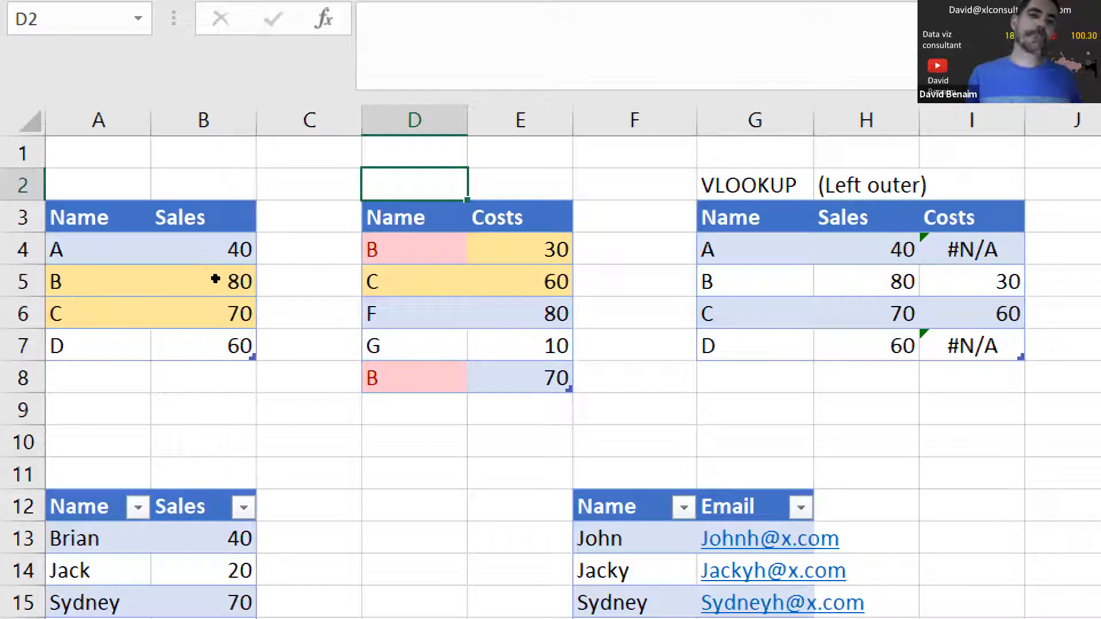
key(Down)
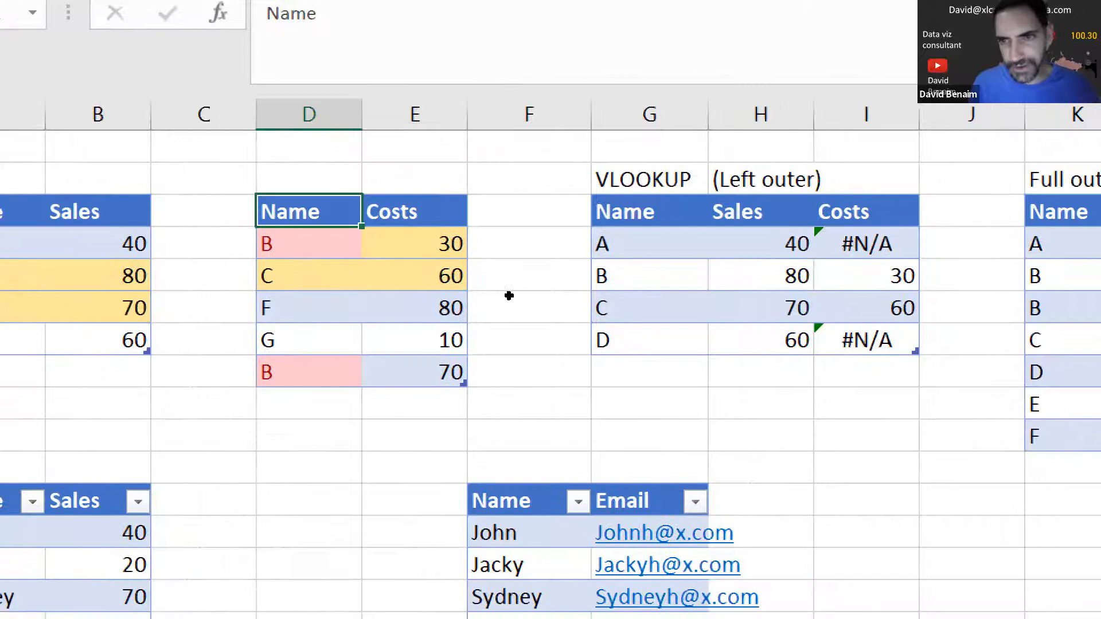
Step: Examine how the VLOOKUP (Left outer) table relates to the source tables, comparing B's cost and the list of names
key(Right)
key(Right)
key(Right)
key(Right)
key(Right)
key(Down)
key(Down)
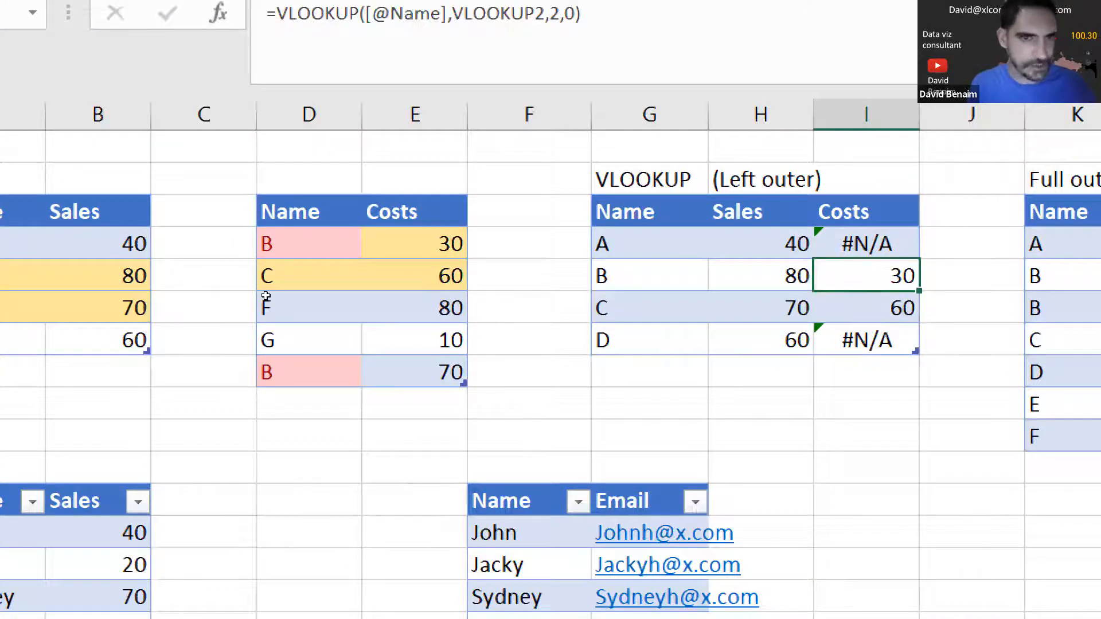
key(Up)
key(Left)
key(Left)
key(Left)
key(Left)
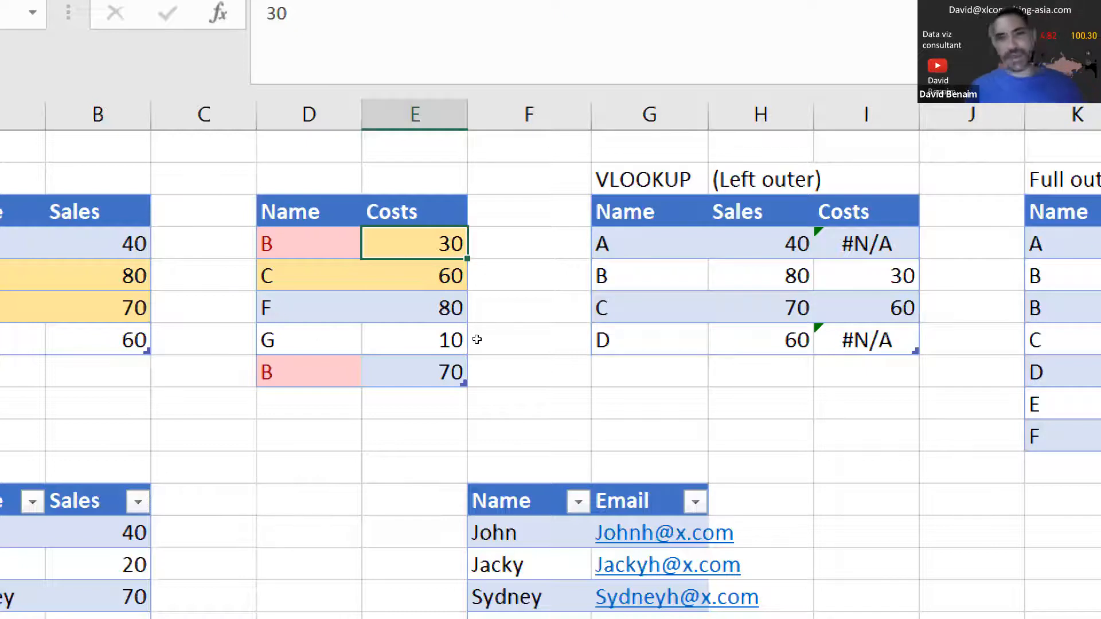
key(Right)
key(Right)
key(shift+Down)
key(shift+Down)
key(shift+Down)
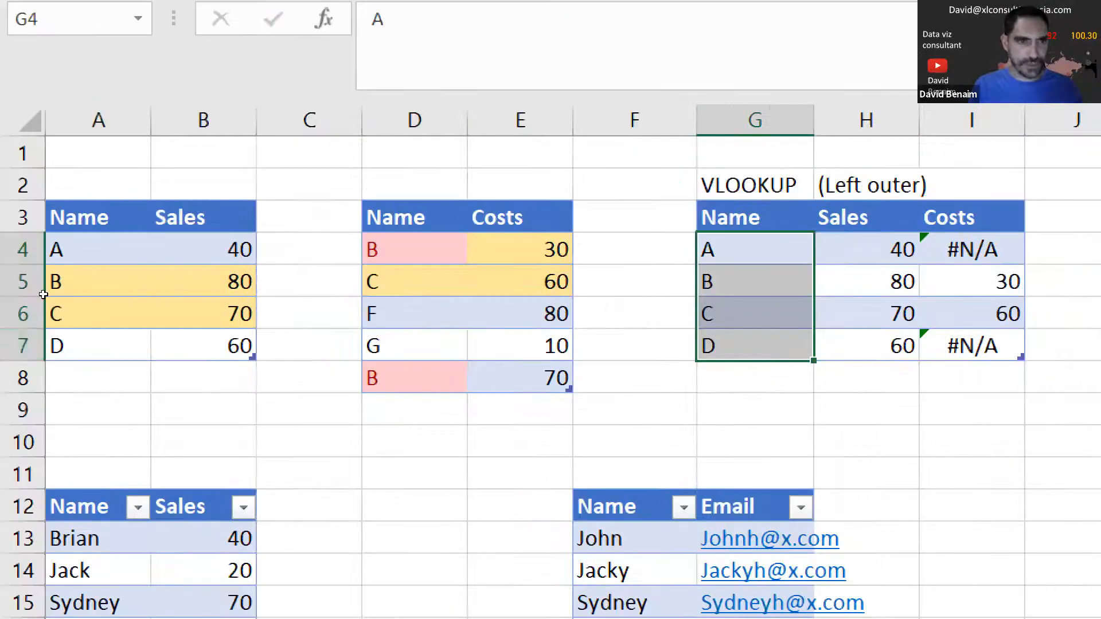
drag(74, 249, 73, 342)
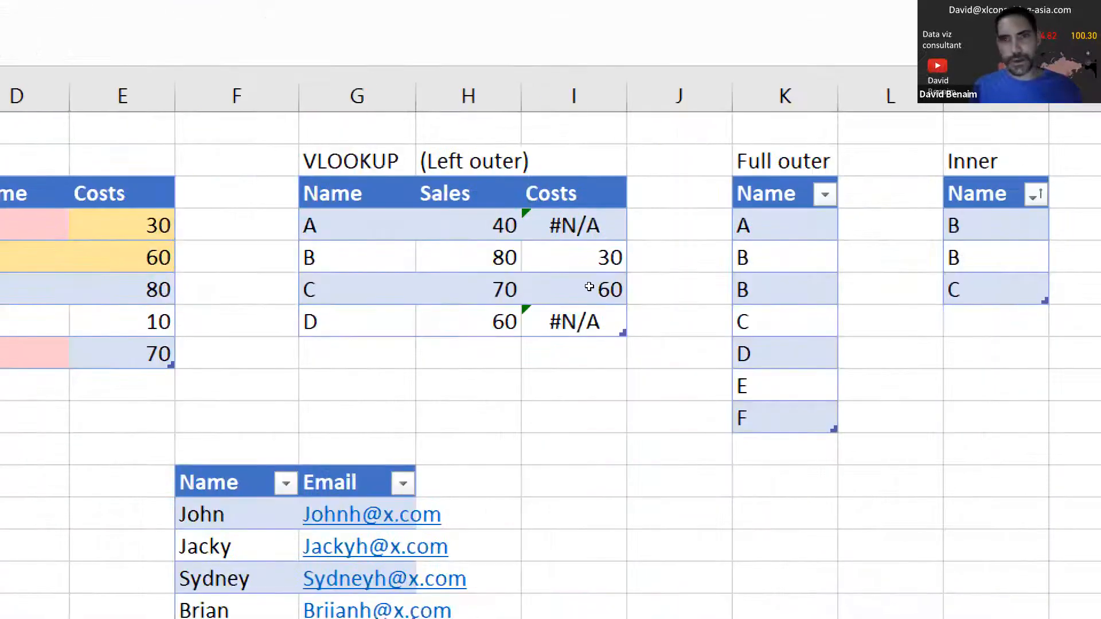
Step: Examine the names listed in the Full outer and Inner join example tables
drag(785, 225, 785, 418)
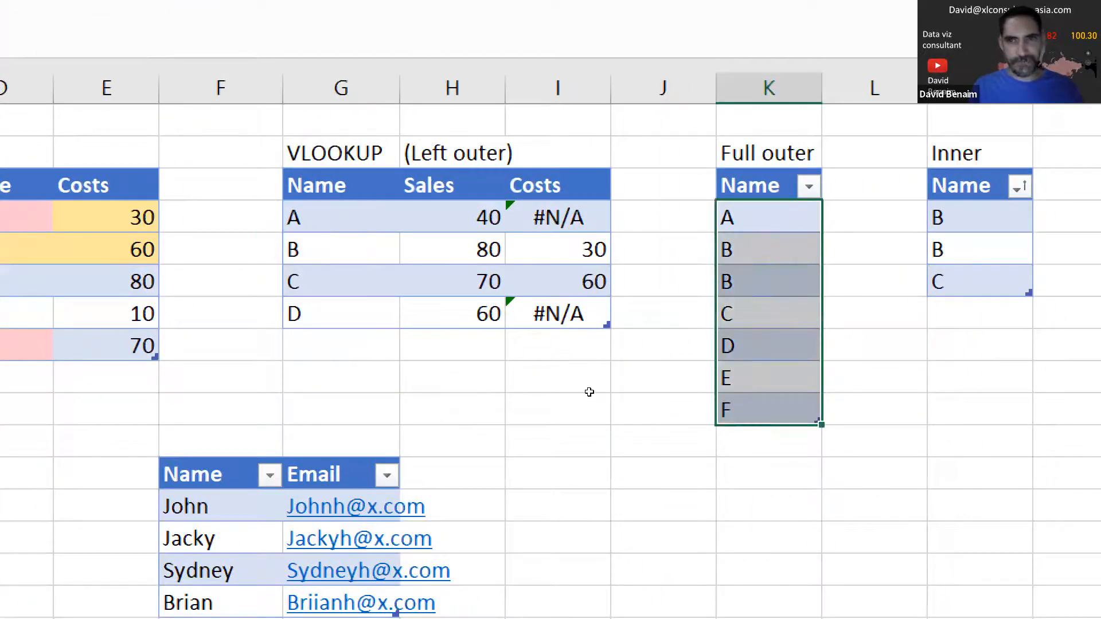
key(Up)
key(Down)
key(Down)
key(Down)
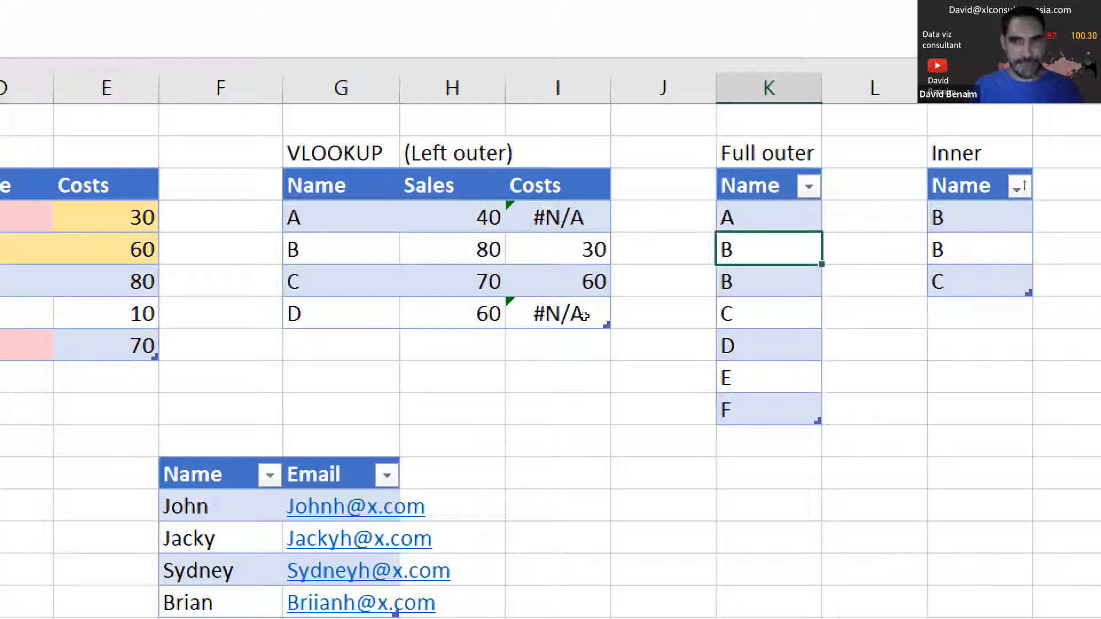
key(Down)
key(Down)
key(Down)
key(Down)
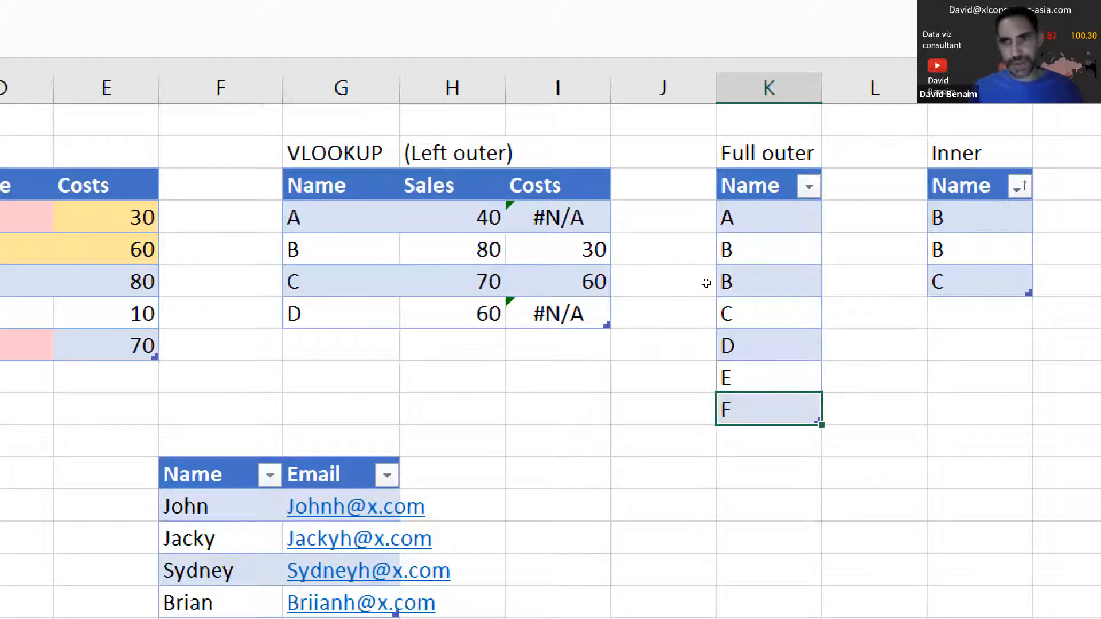
drag(979, 218, 980, 282)
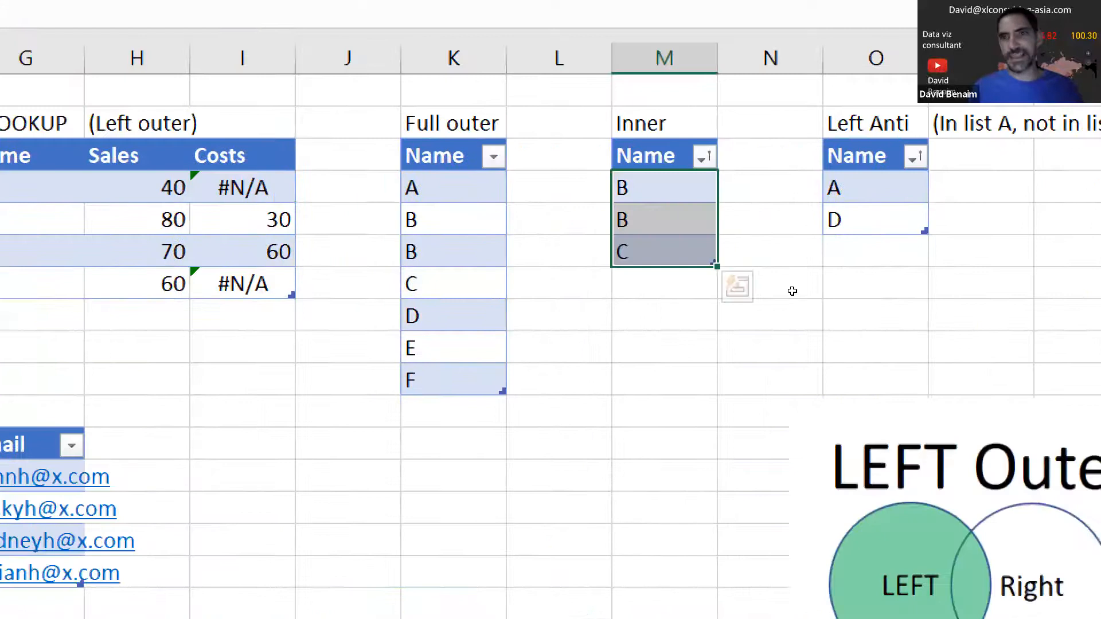
Step: Check the names in the Left Anti example table against those in the Sales table and the VLOOKUP result
click(832, 185)
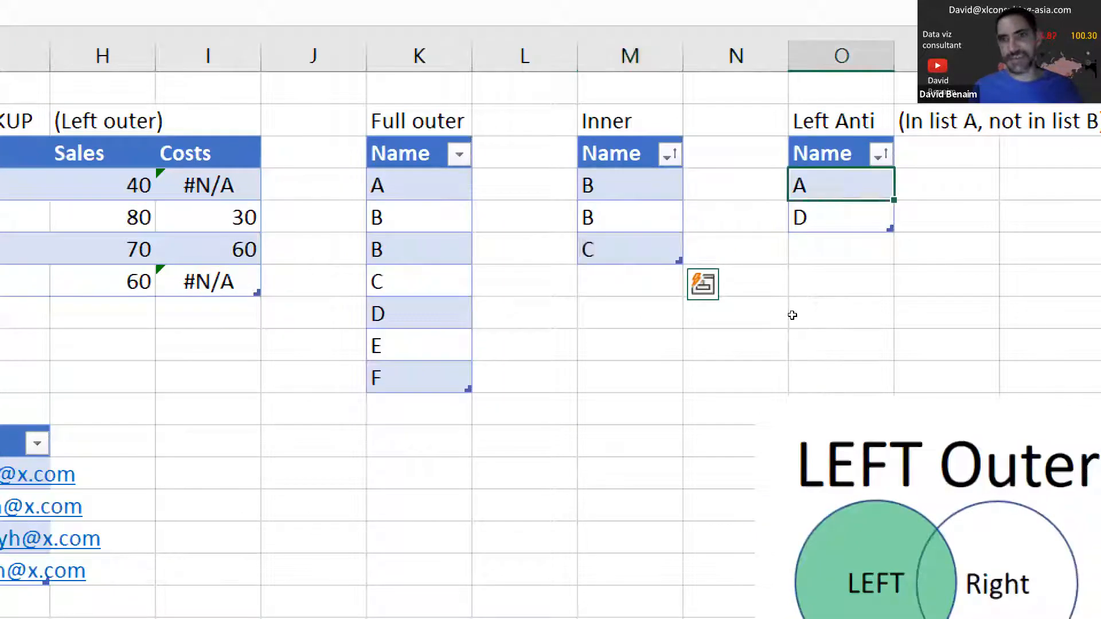
key(shift+Down)
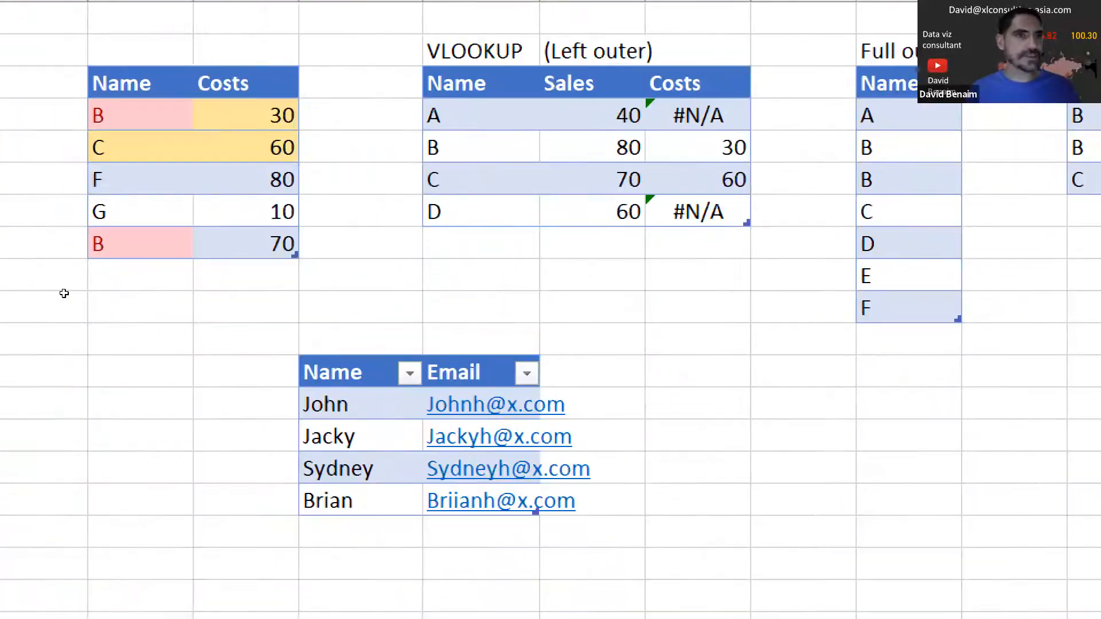
click(98, 90)
ctrl+click(98, 186)
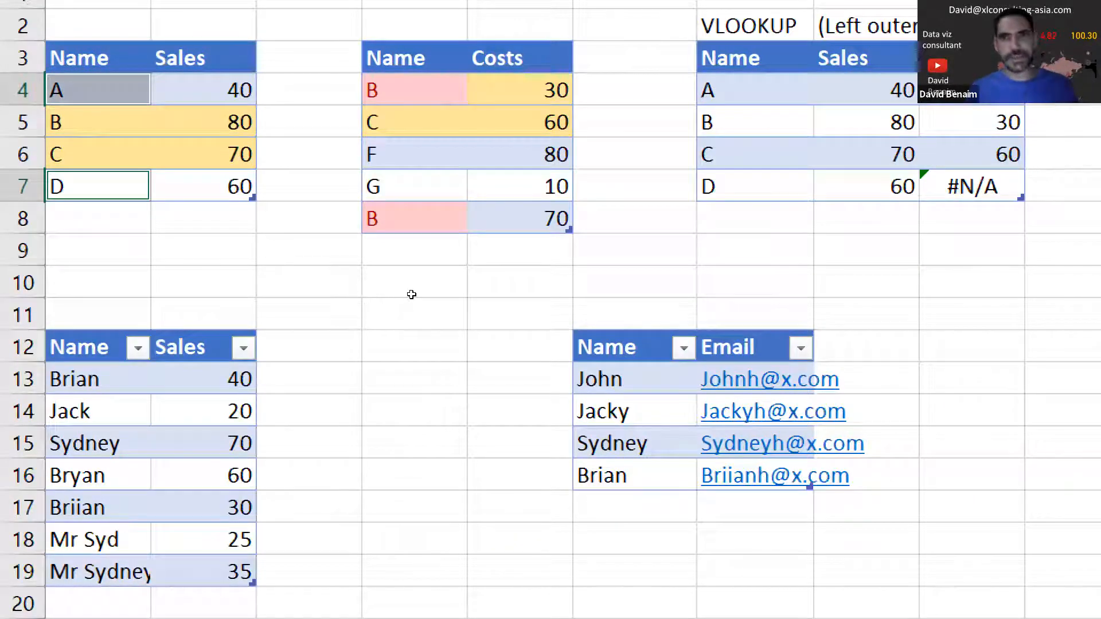
click(866, 90)
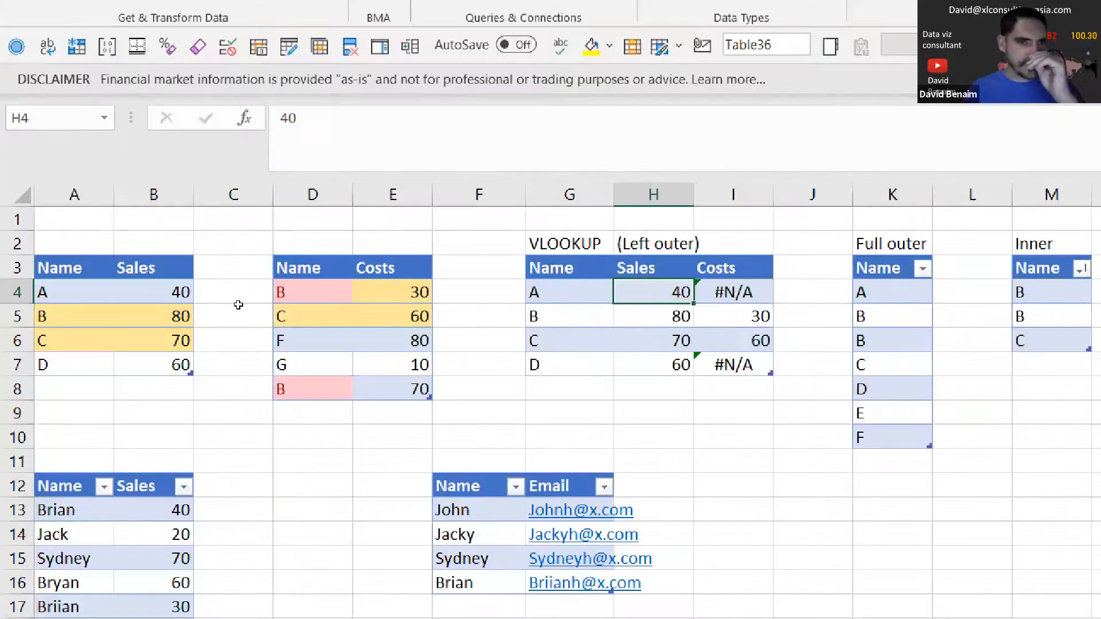
Step: Show the workbook's queries, open Table14 in the Power Query Editor and expand the full list of queries
click(393, 316)
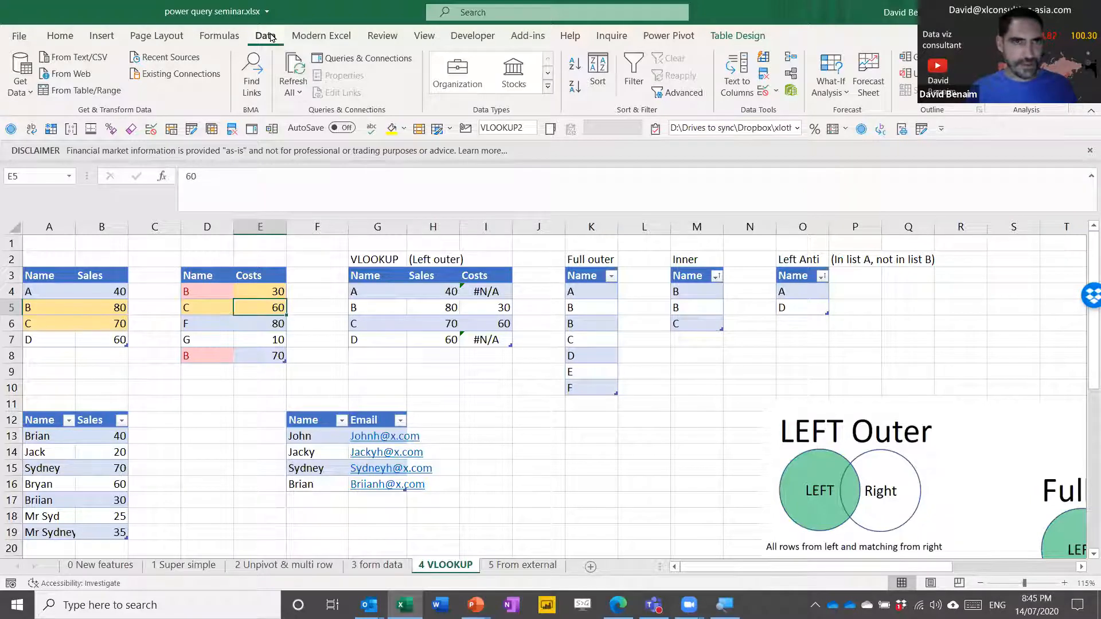
click(347, 58)
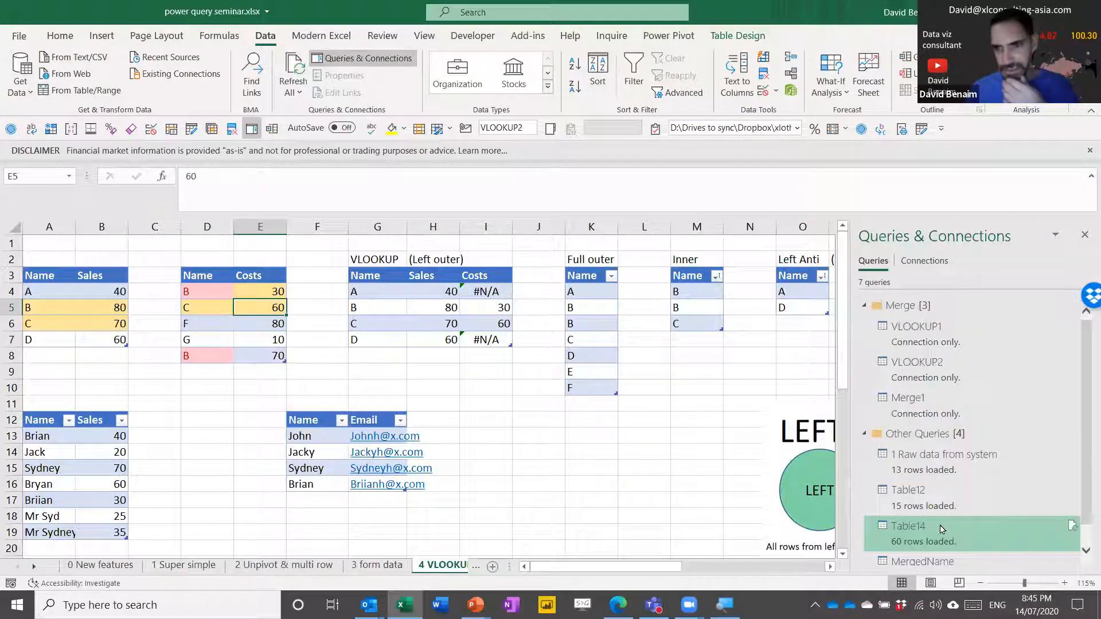
click(925, 535)
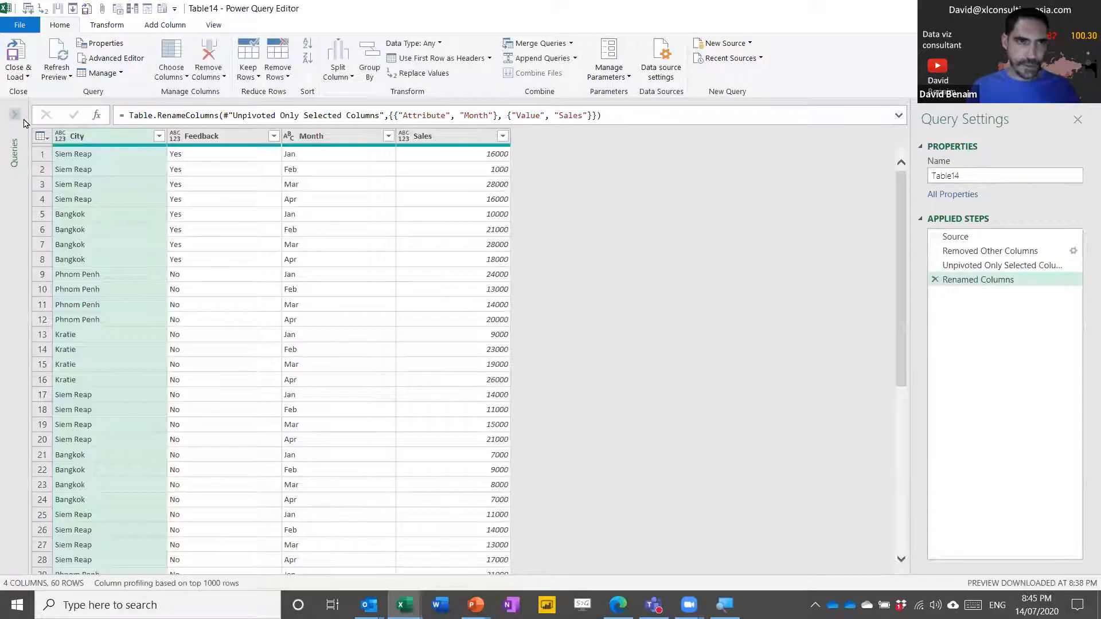
click(15, 114)
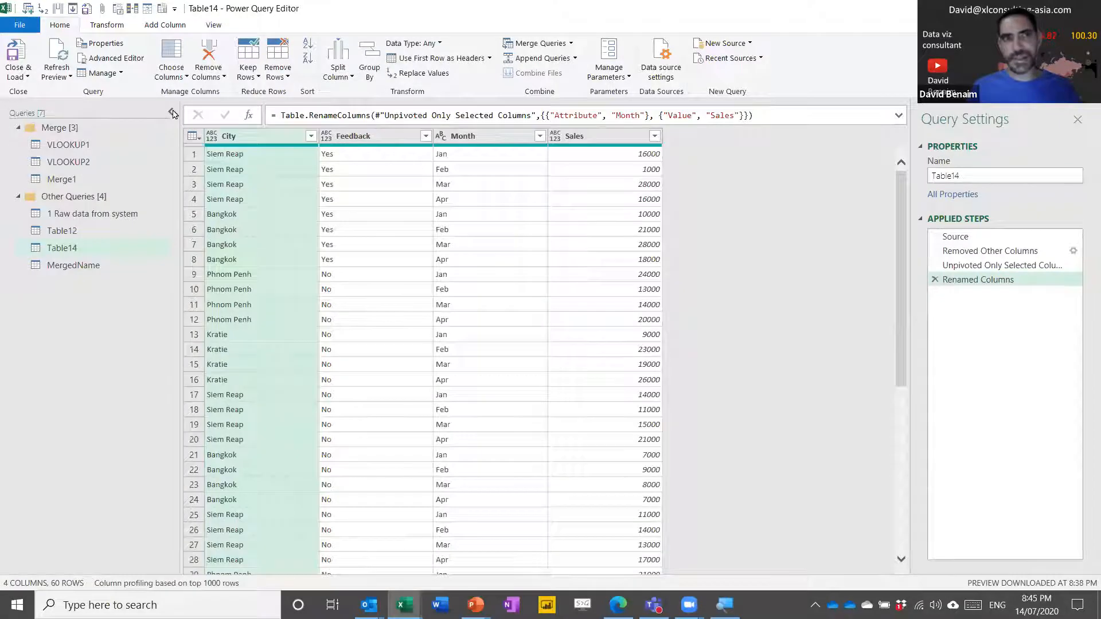
Step: Compare the Name and value columns of the VLOOKUP1 and VLOOKUP2 queries
click(63, 148)
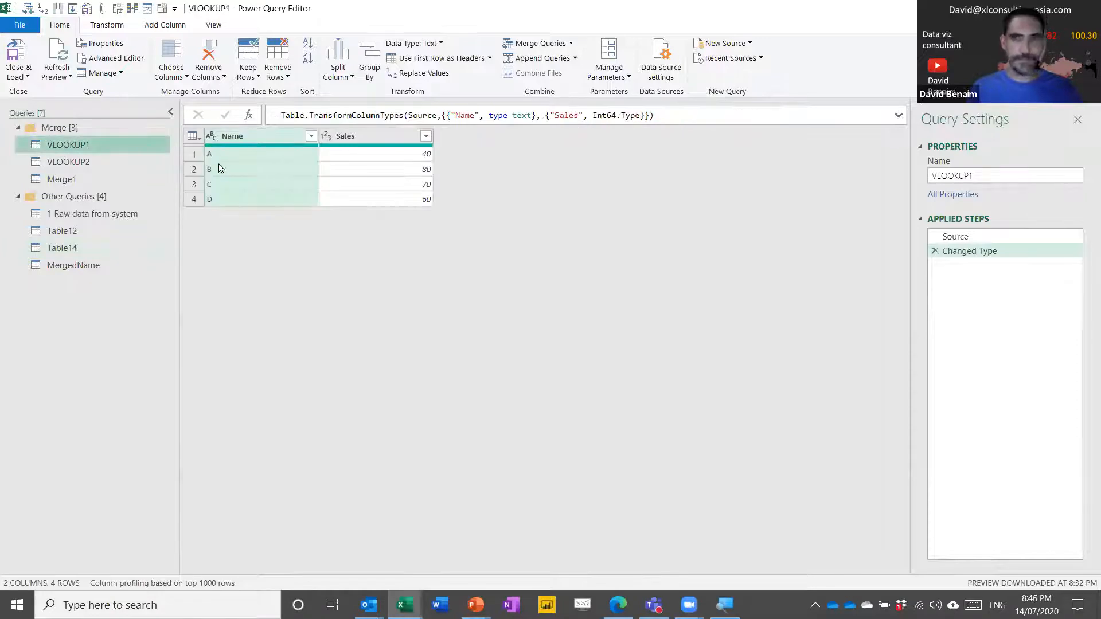
click(101, 164)
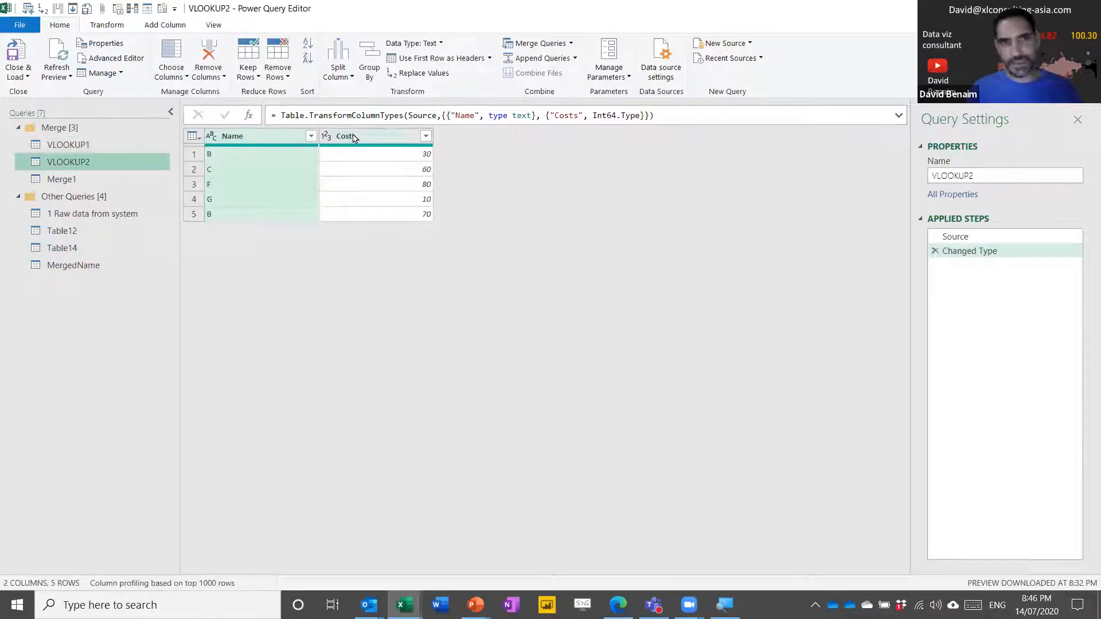
click(100, 149)
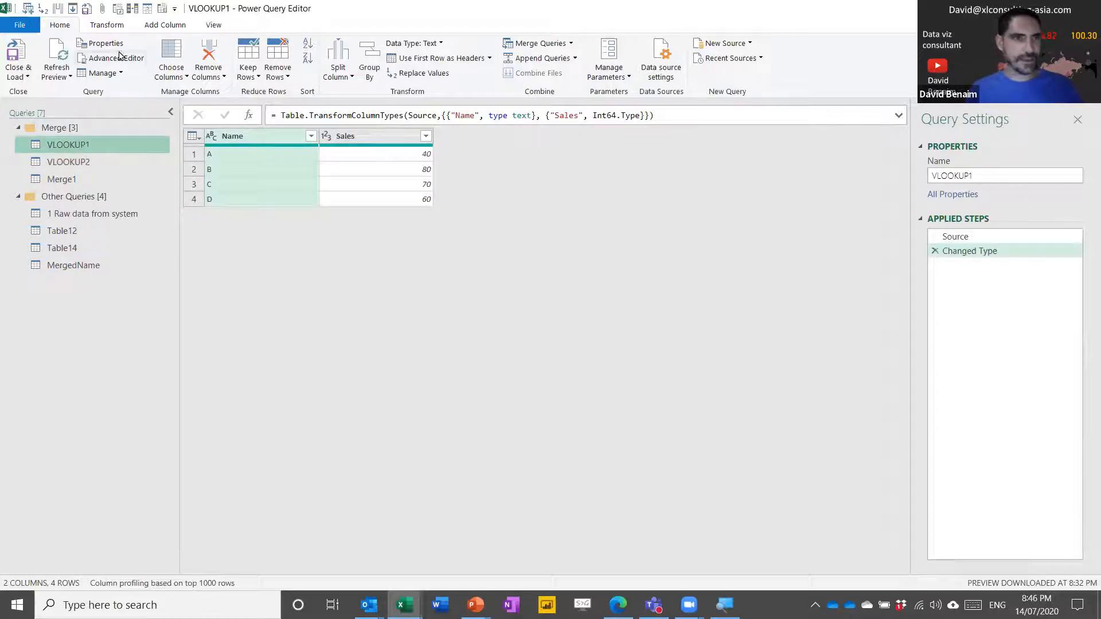
Step: Start a merge as a new query from VLOOKUP1, with VLOOKUP2 as the second table, matching both on Name
click(118, 28)
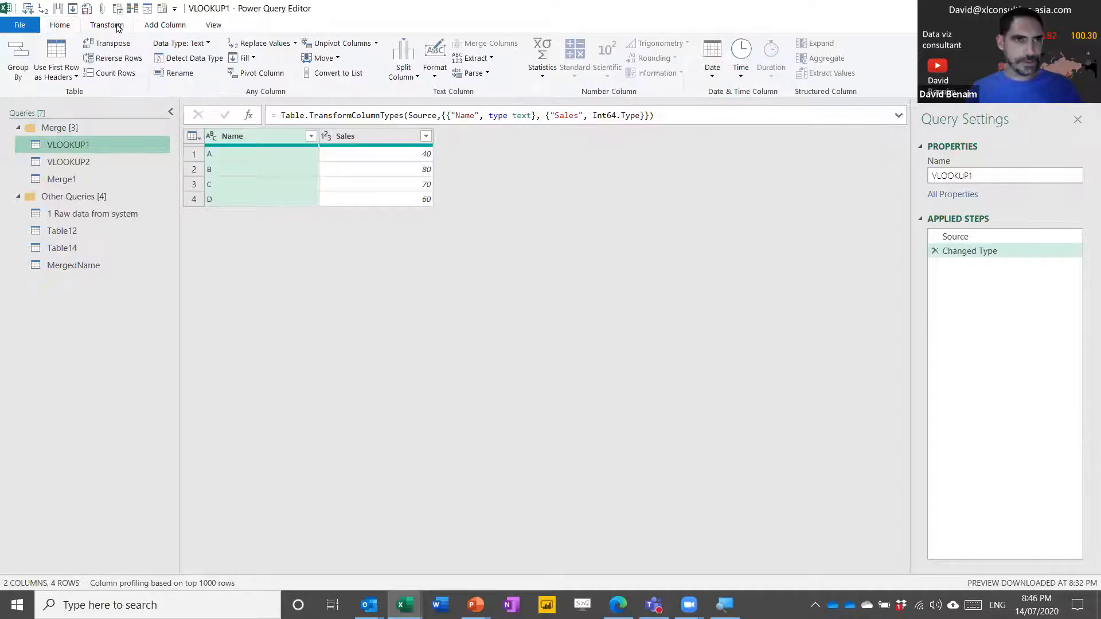
click(65, 27)
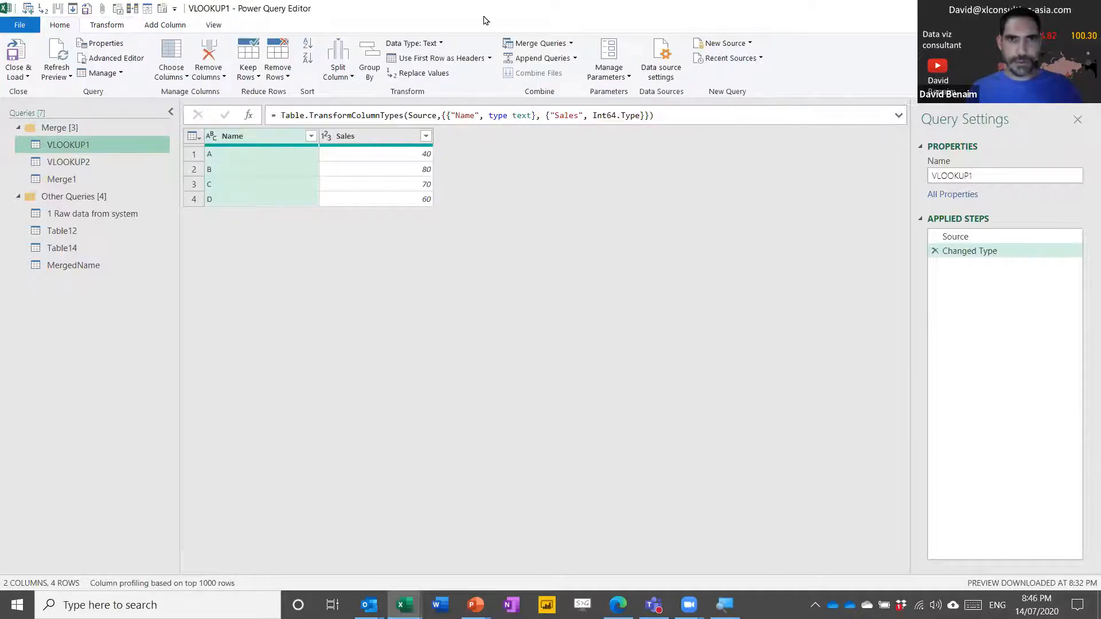
click(572, 44)
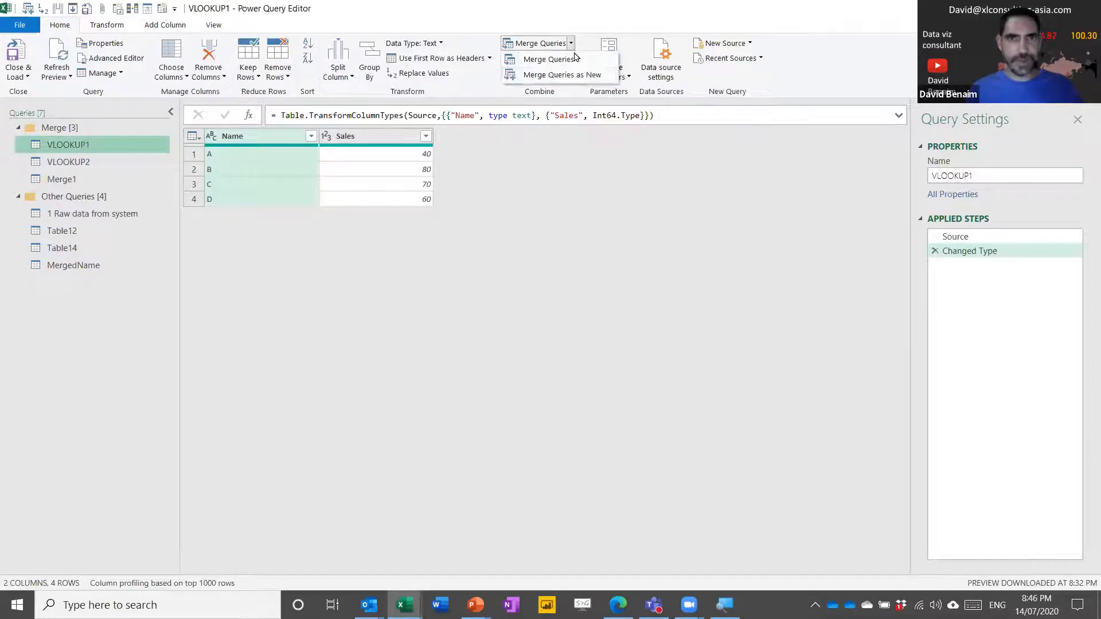
click(555, 75)
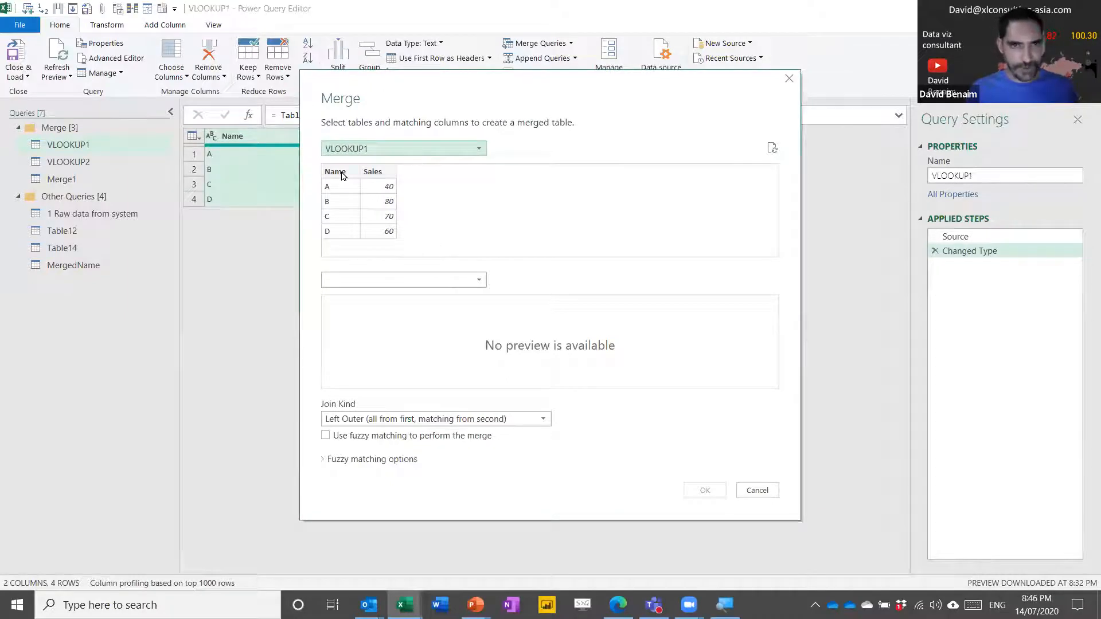
click(343, 175)
click(369, 281)
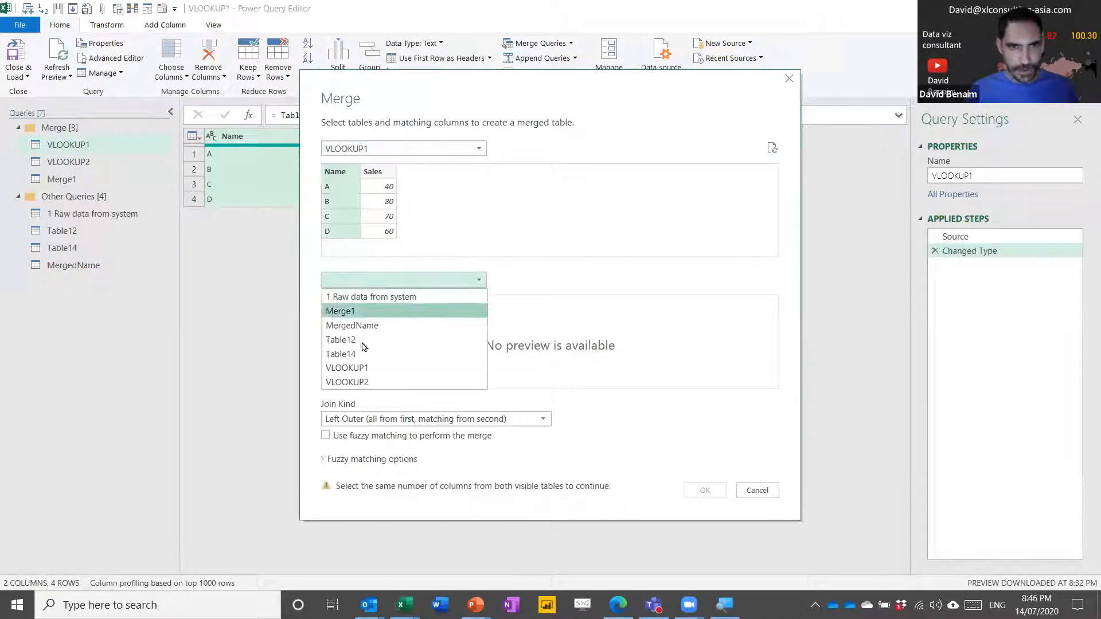
click(375, 383)
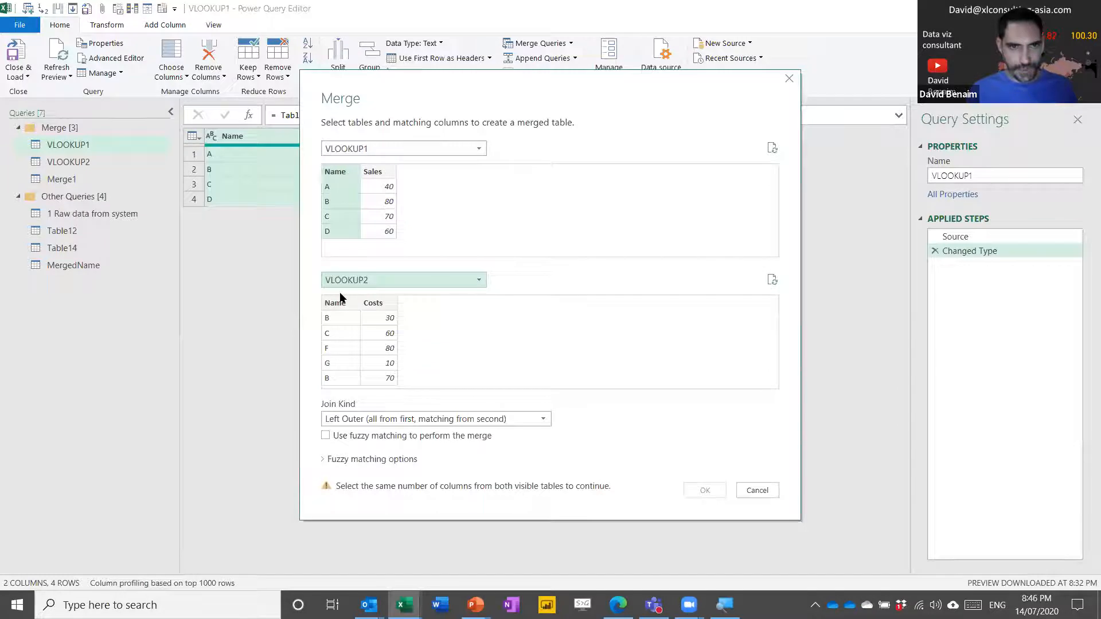
click(340, 300)
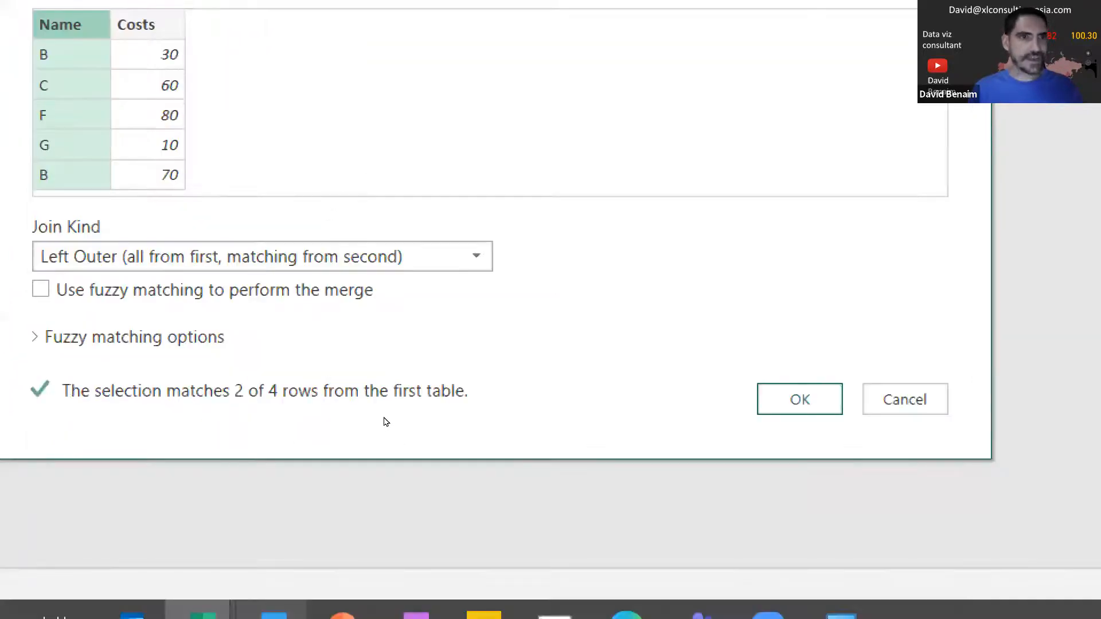
Step: Set the join kind to Full Outer (all rows from both) and create the merged query
click(262, 257)
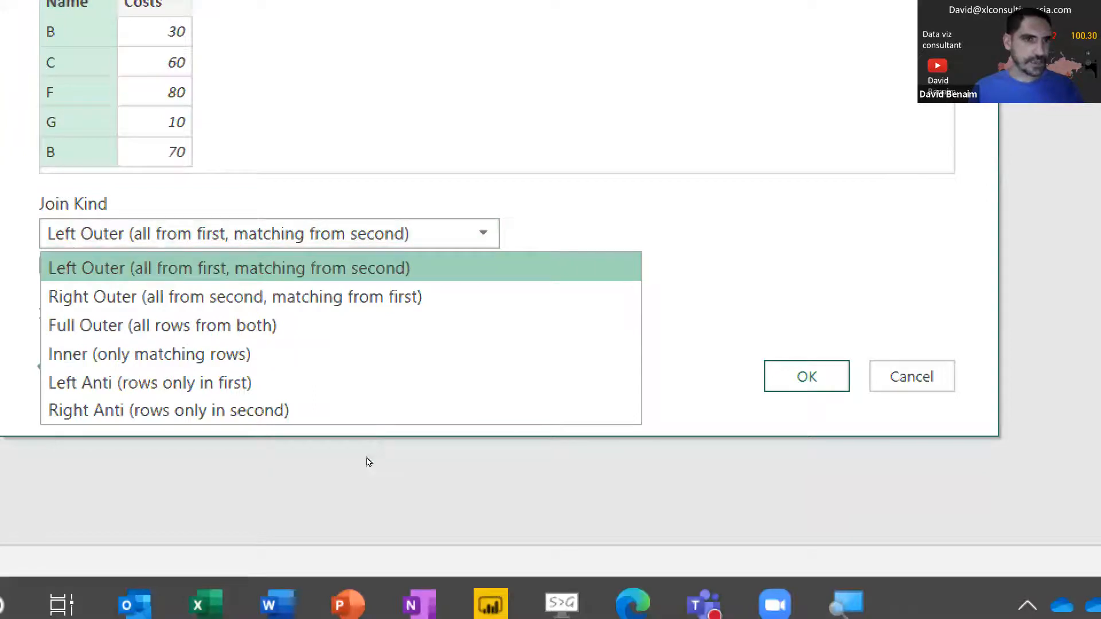
key(Down)
key(Down)
key(Return)
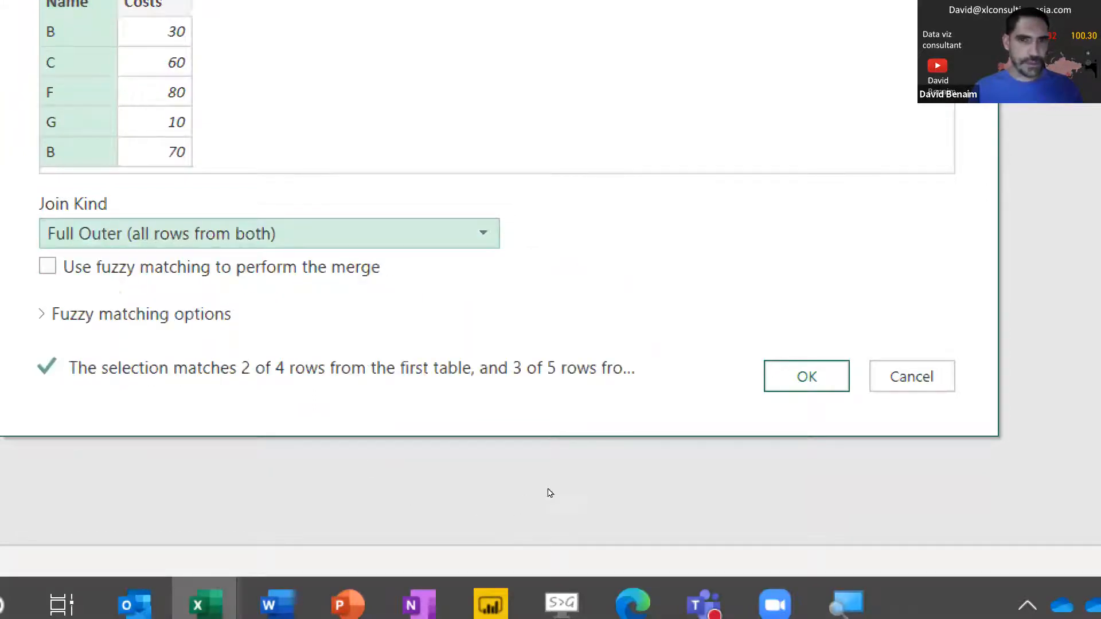
key(Return)
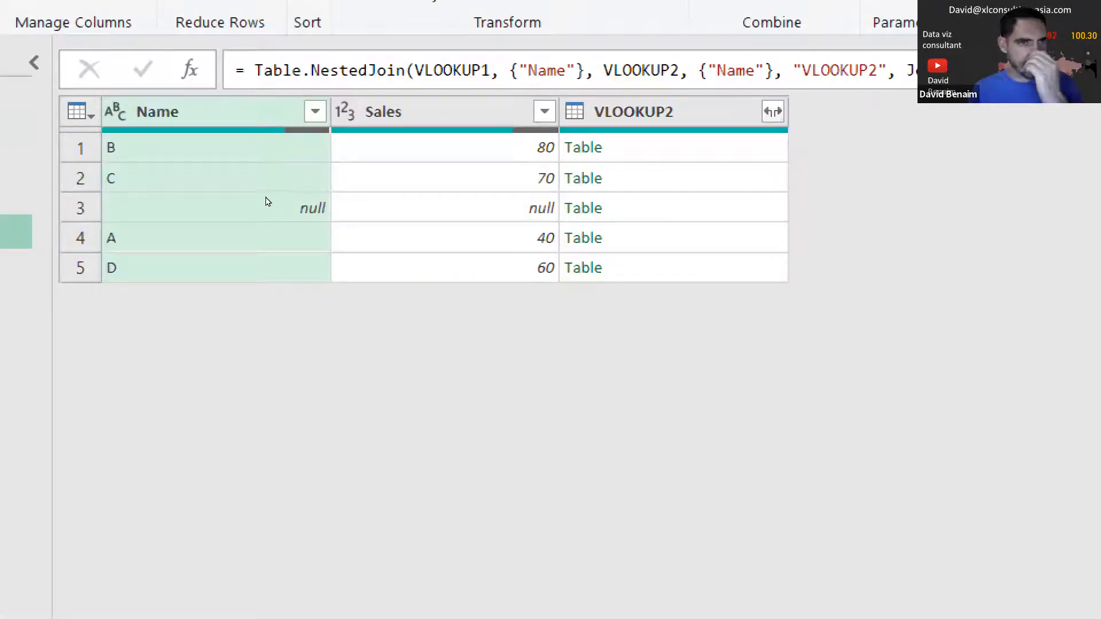
Step: Expand the VLOOKUP2 column with only its Name field, without the original column name as prefix
click(773, 112)
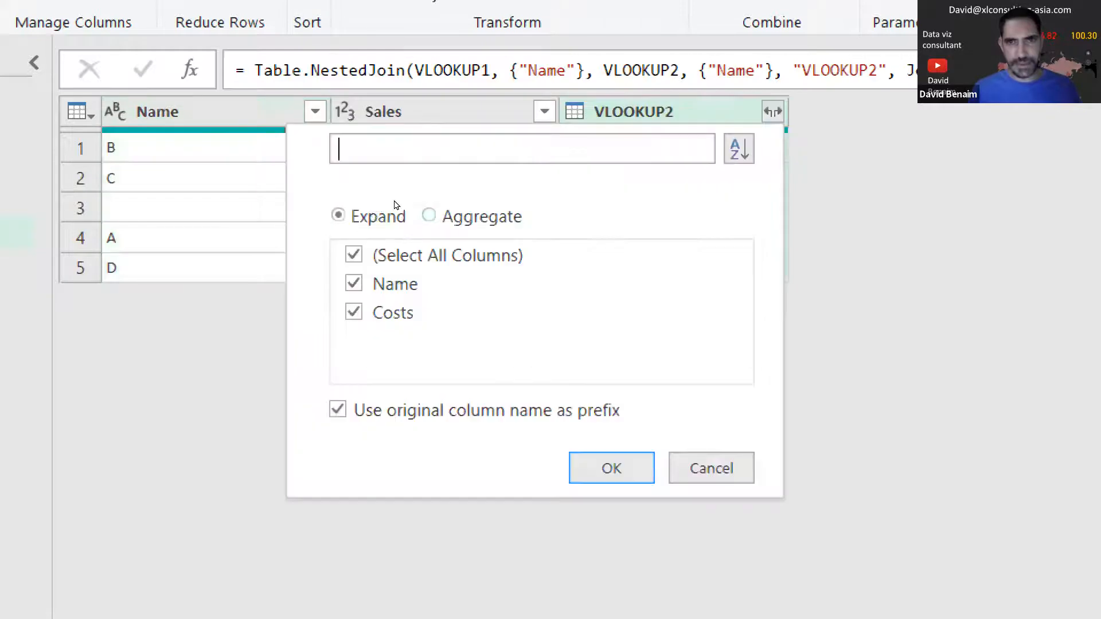
click(354, 312)
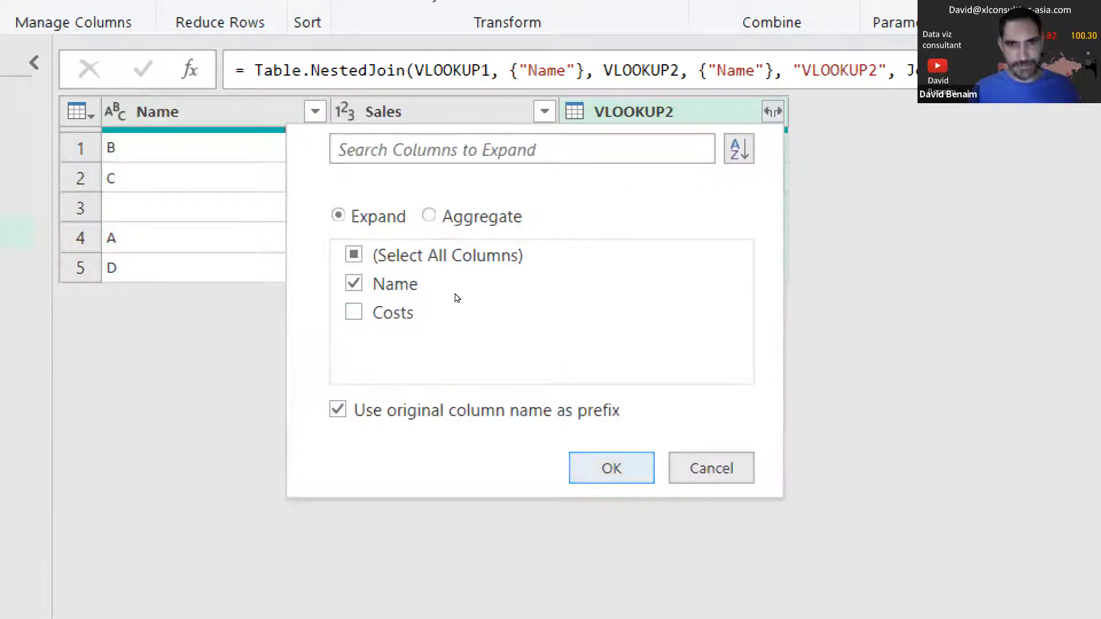
click(338, 410)
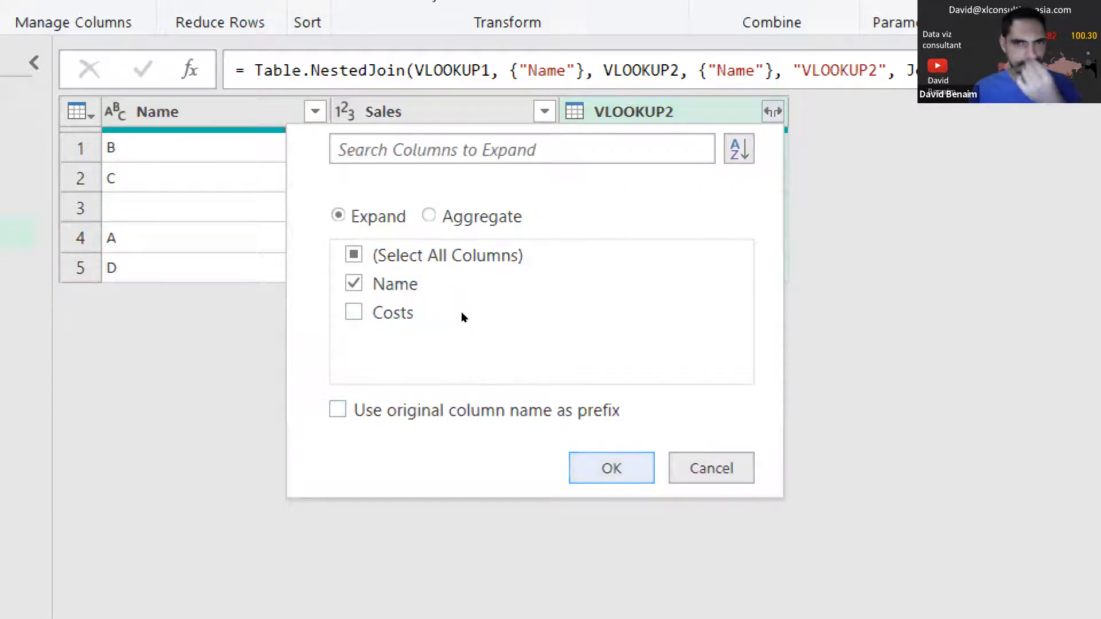
key(Return)
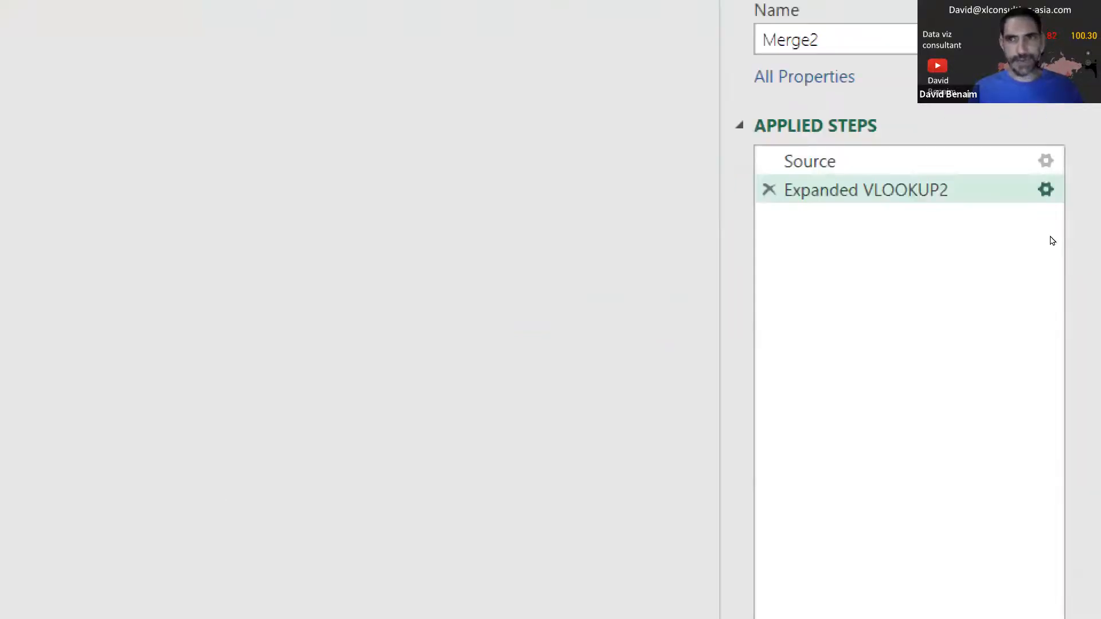
Step: Reopen the merge settings of the Source step in the Merge2 query
click(1039, 161)
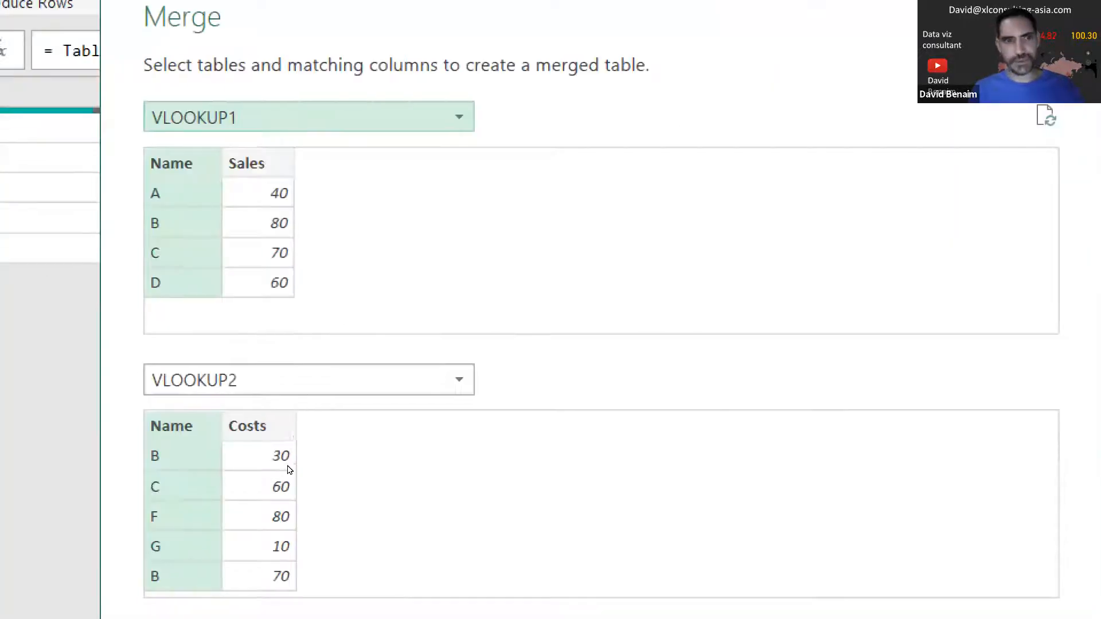
Step: Swap the merge order so that VLOOKUP2 is the first table and VLOOKUP1 the second
click(360, 390)
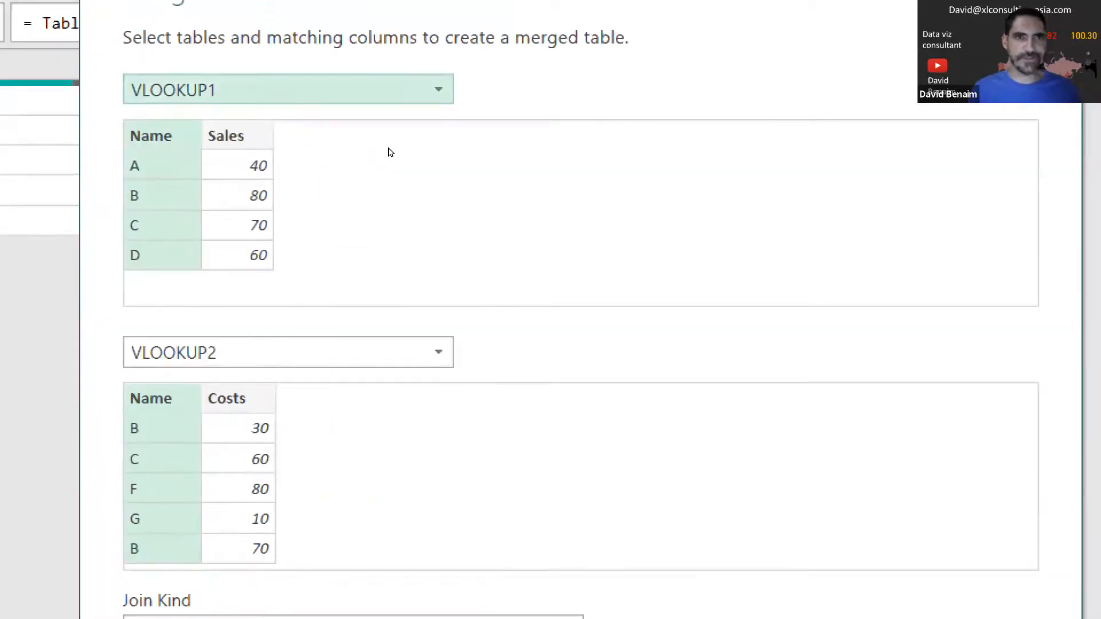
click(390, 90)
key(Return)
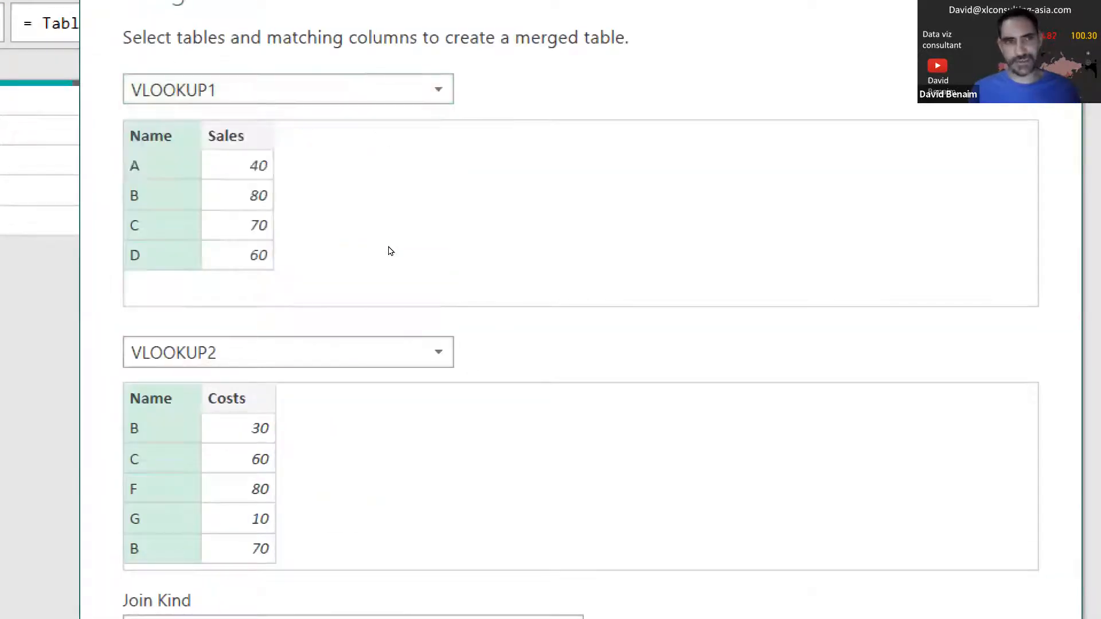
click(374, 353)
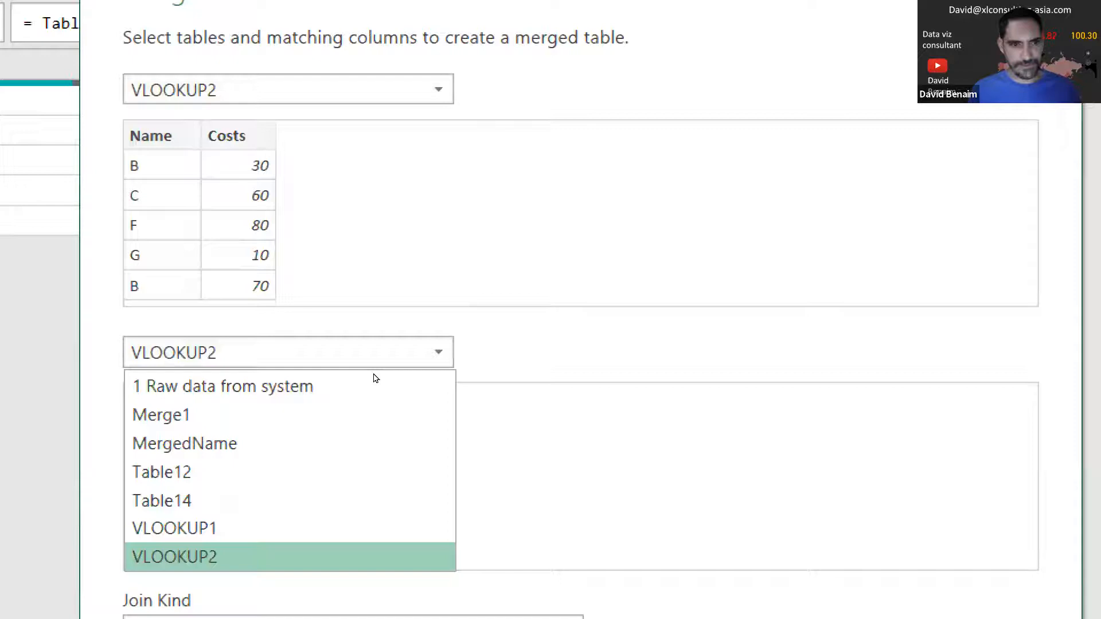
key(Up)
key(Return)
Step: Restore the merge order with VLOOKUP1 as the first table and VLOOKUP2 as the second
click(391, 91)
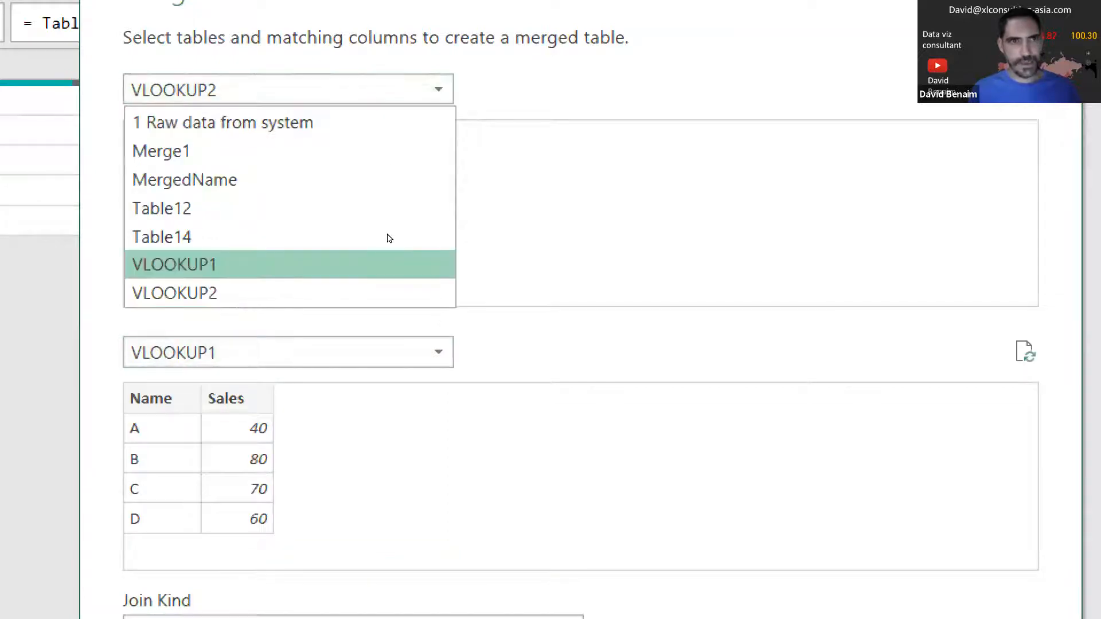
click(388, 262)
click(373, 352)
key(Down)
key(Down)
key(Down)
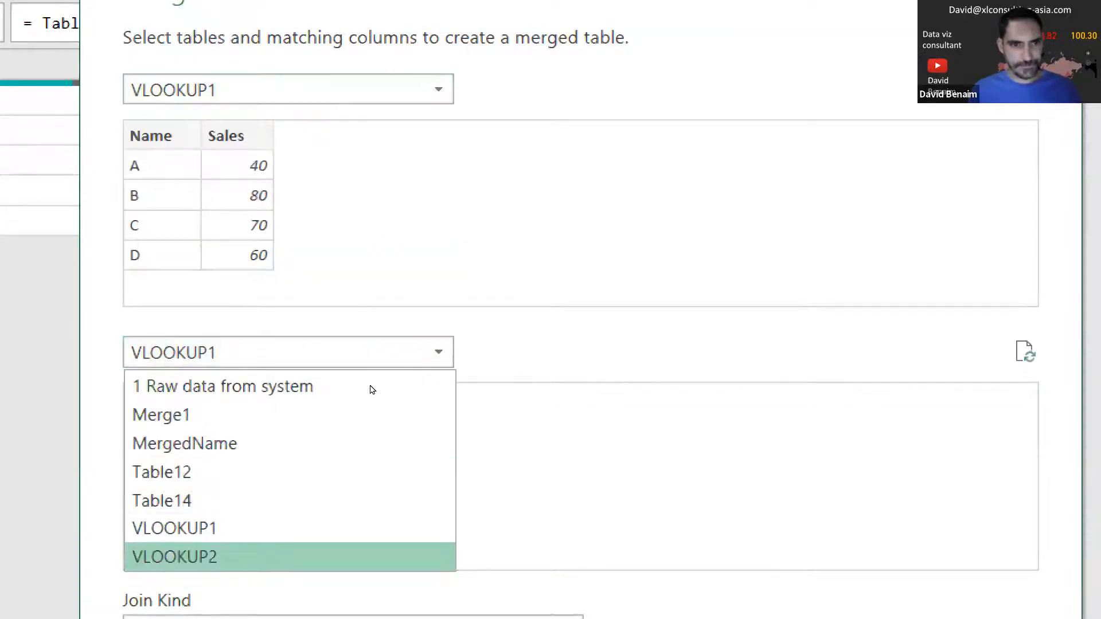
key(Return)
Step: Change the merge to a Left Anti join (rows only in first) matched on Name in both tables, and apply it
click(351, 415)
key(Up)
key(Return)
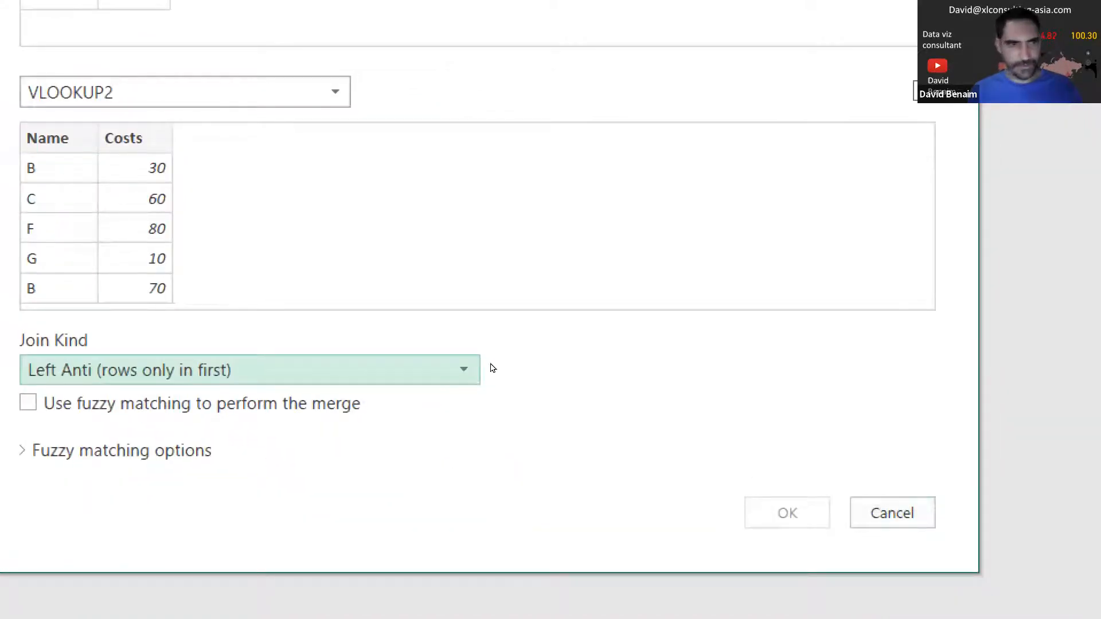
click(111, 46)
click(48, 139)
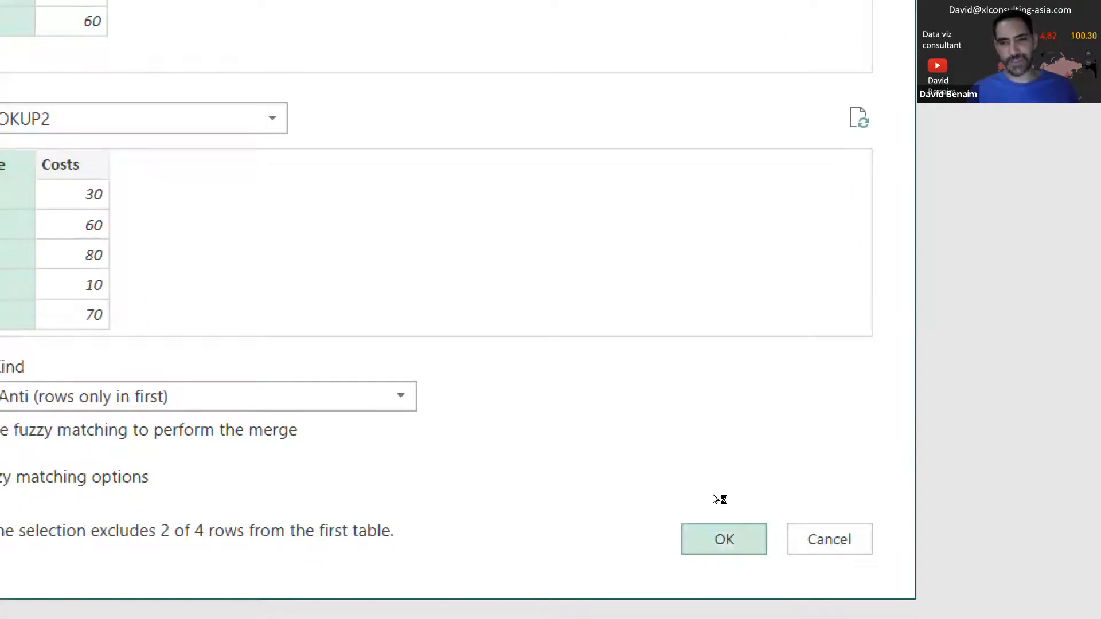
click(722, 552)
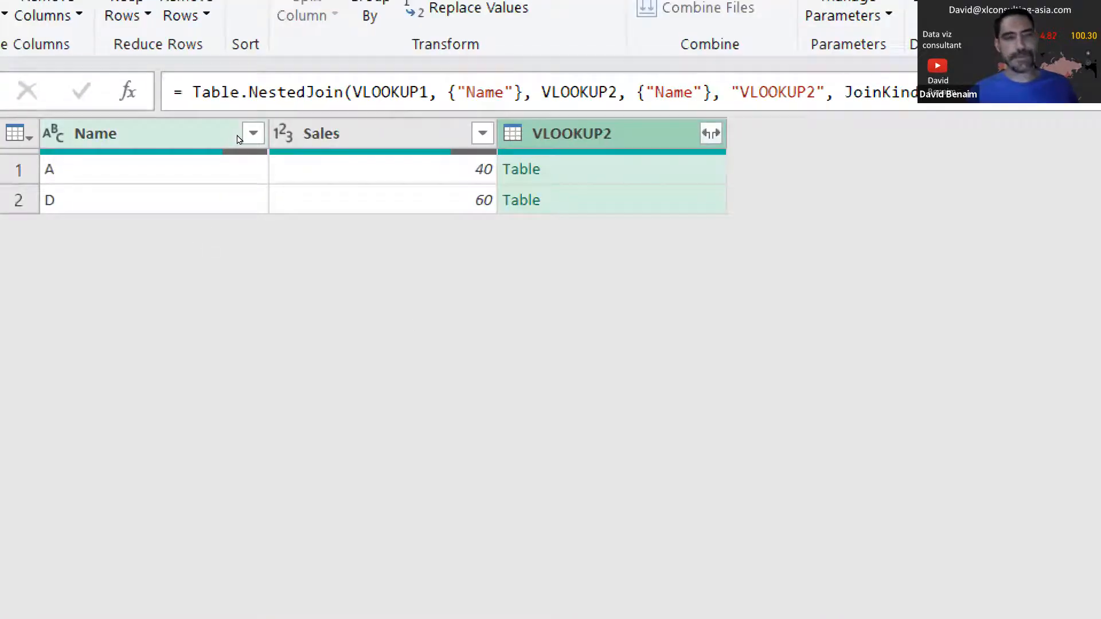
click(239, 140)
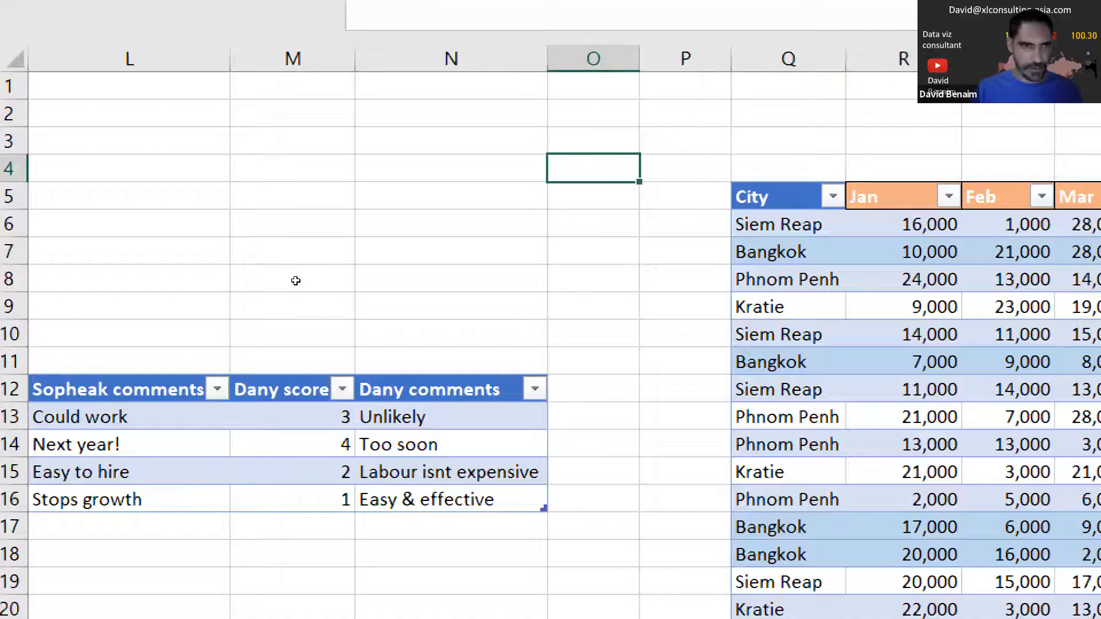
Step: On the 4 VLOOKUP sheet, add a new row named P directly below row D of the first Name and Sales table
key(Home)
key(Down)
key(Down)
key(ctrl+Page_Down)
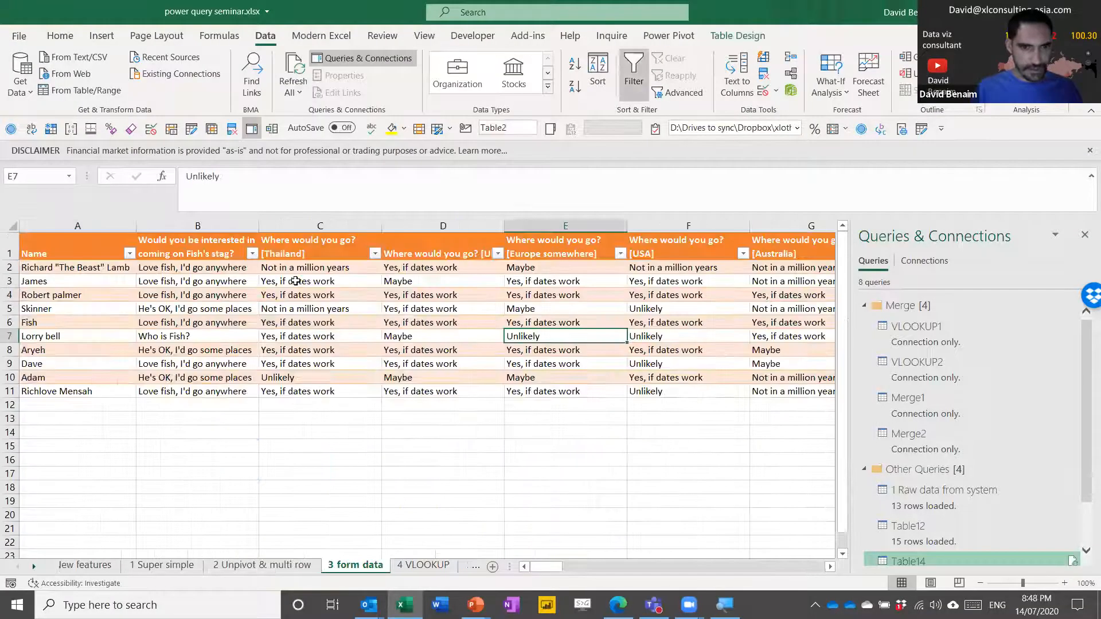
key(ctrl+Page_Down)
key(Left)
key(Left)
key(Left)
key(Left)
key(Down)
key(Down)
key(Down)
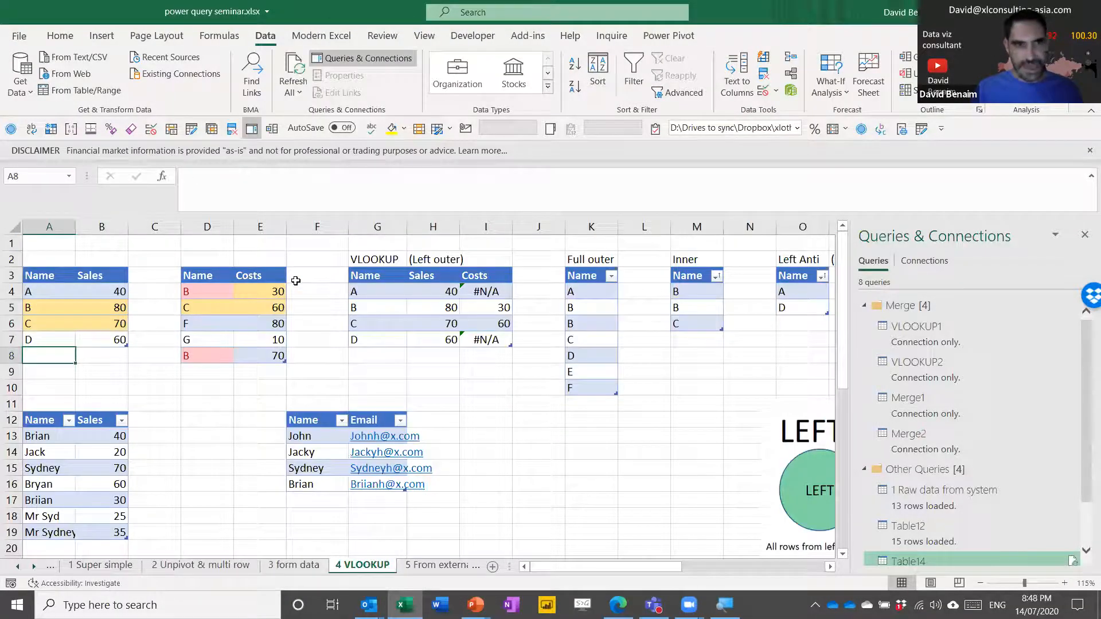
text(P)
key(Return)
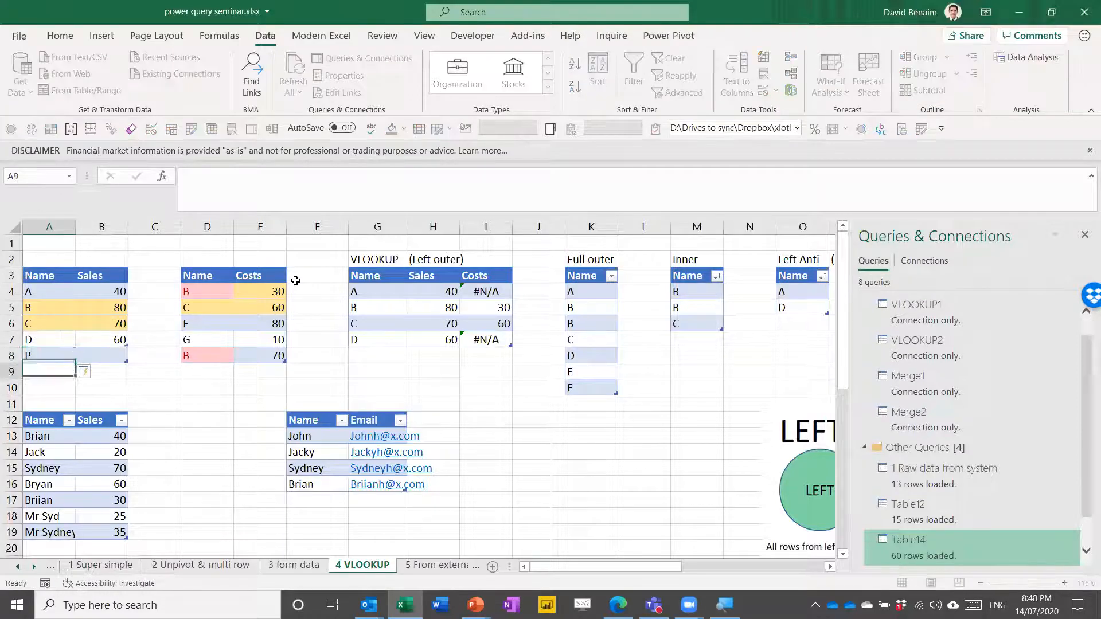
Step: Set the Sales value of row P to 75 and hide the list of queries and connections
key(Up)
key(Right)
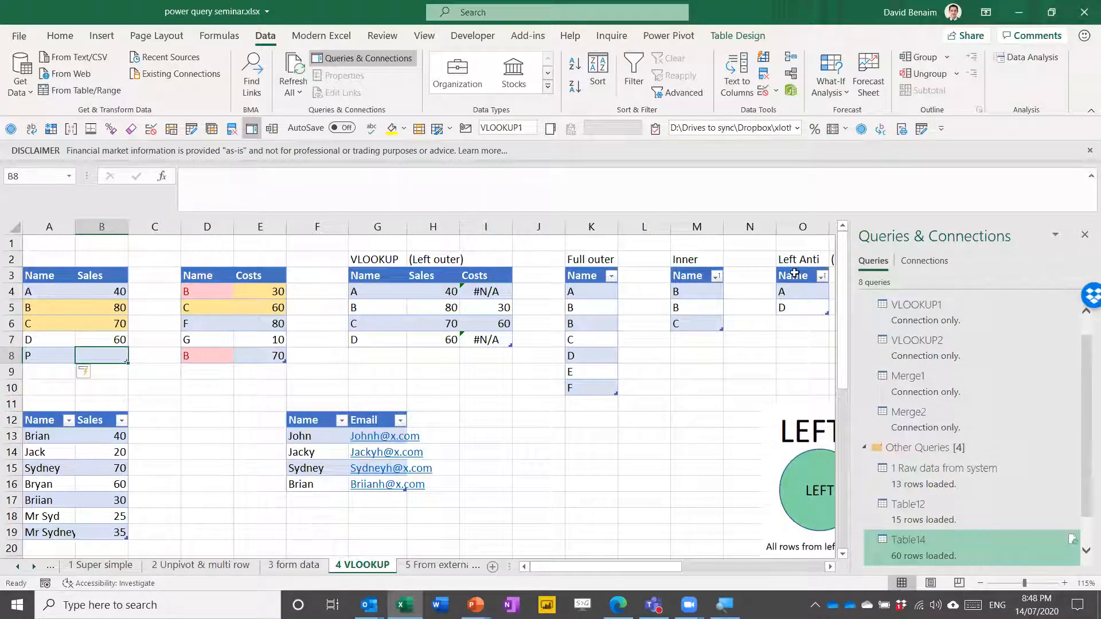
click(1084, 236)
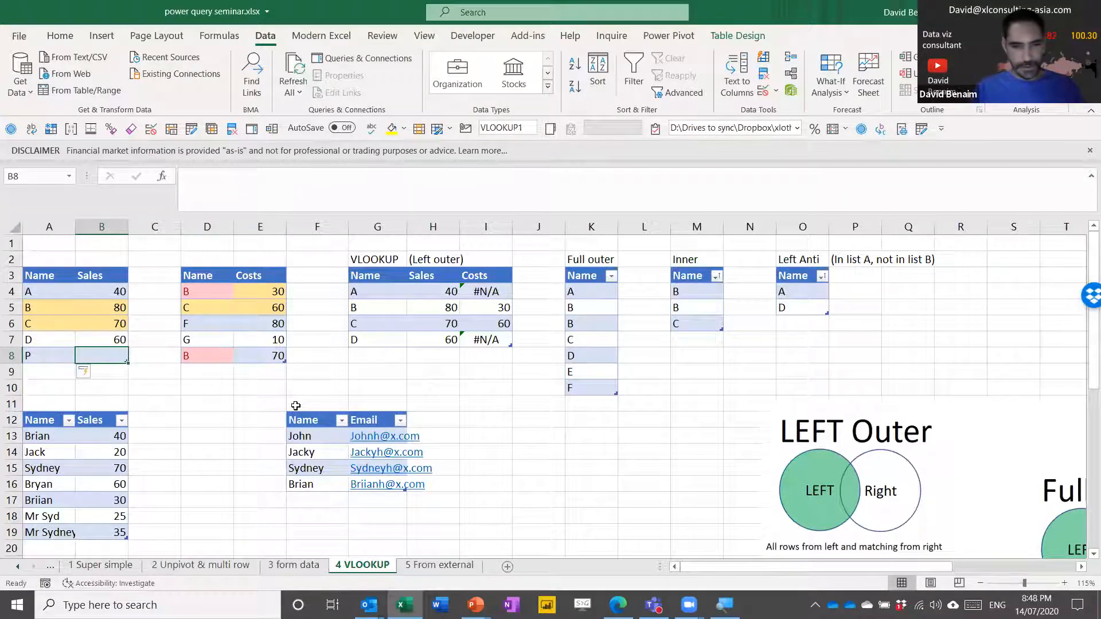
text(7)
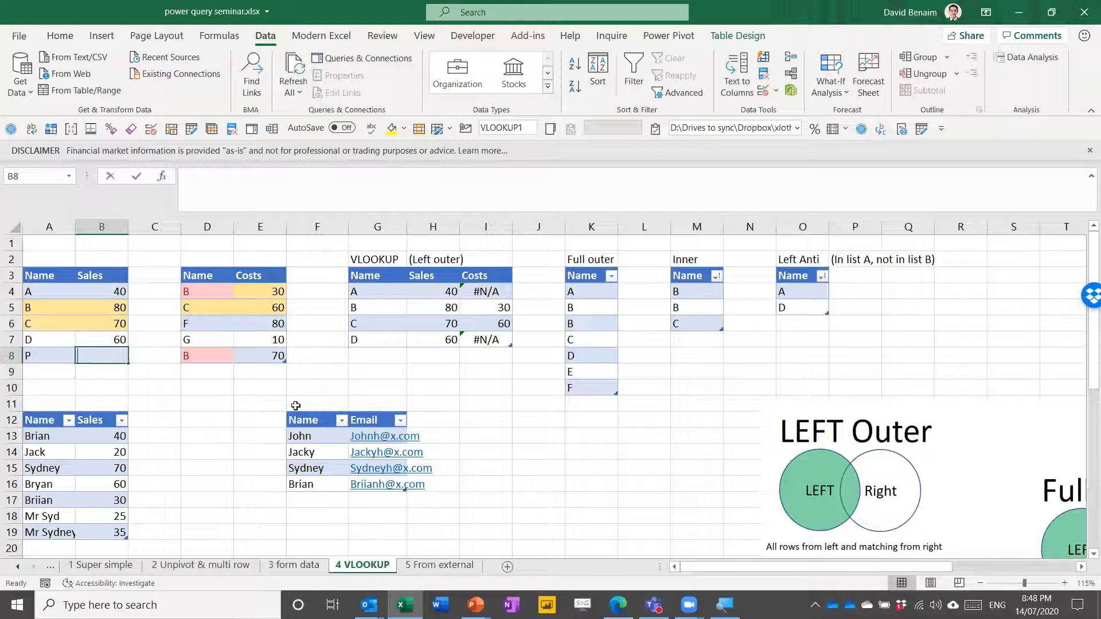
text(5)
key(Return)
Step: Compare the new P row of the Sales table with the Costs table and the Left Anti output table
key(Up)
key(Up)
key(Up)
key(Up)
key(Up)
key(Up)
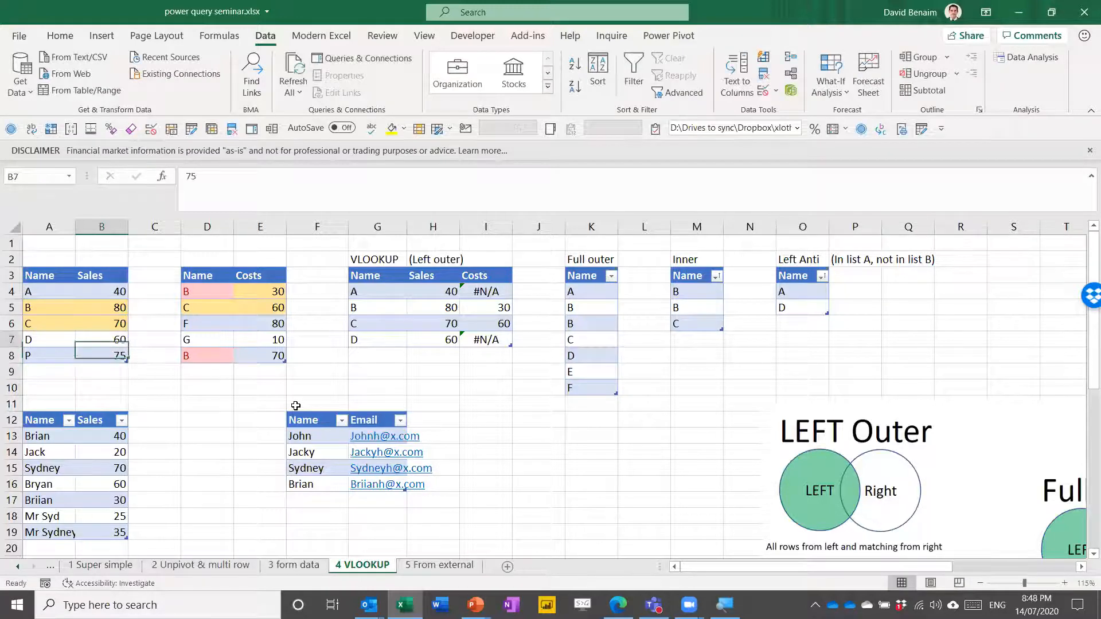
key(Left)
key(Down)
key(Down)
key(Down)
key(Down)
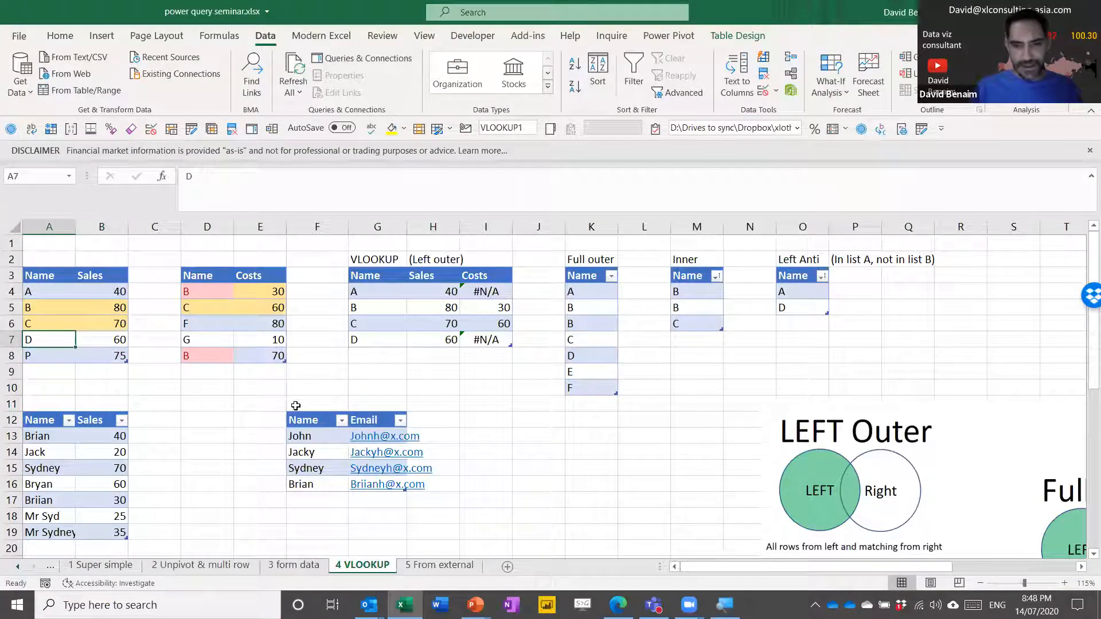
drag(40, 360, 81, 356)
click(193, 378)
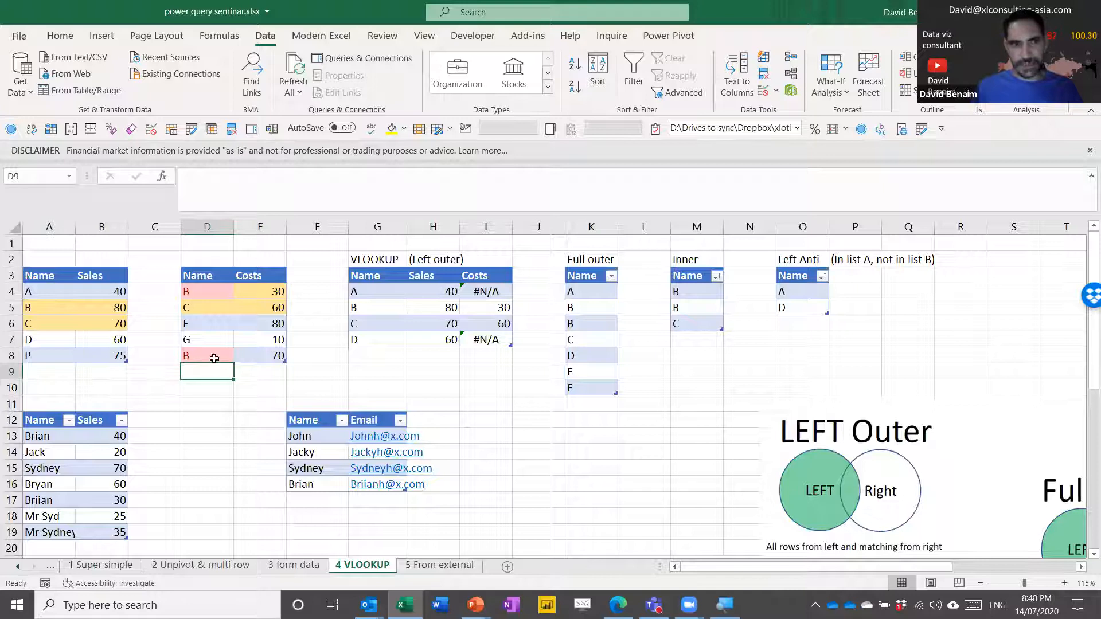
click(117, 310)
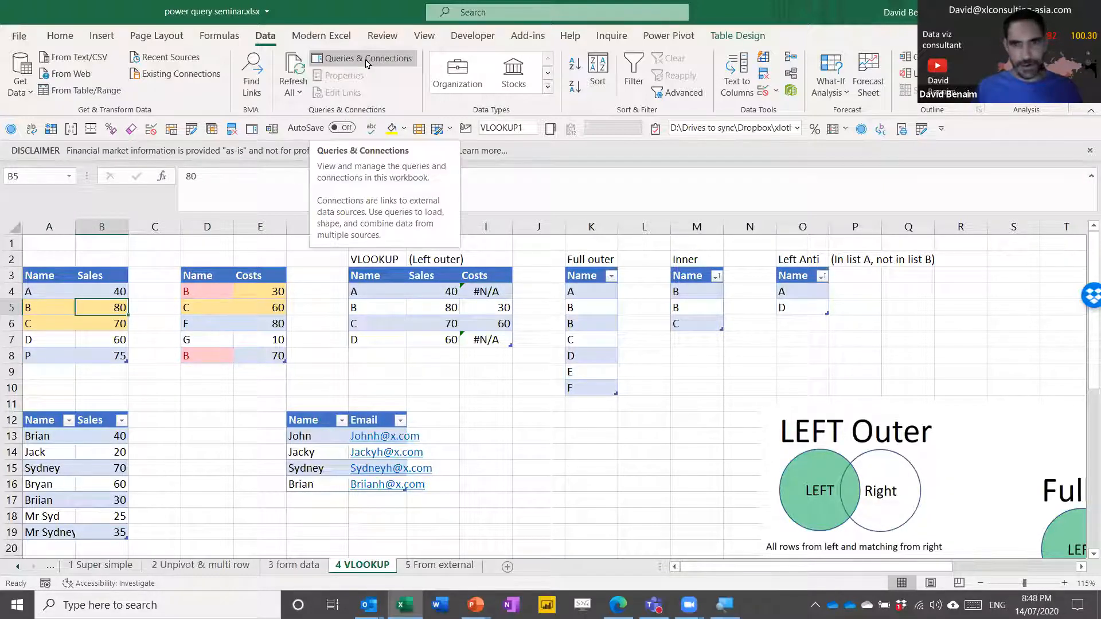
click(808, 327)
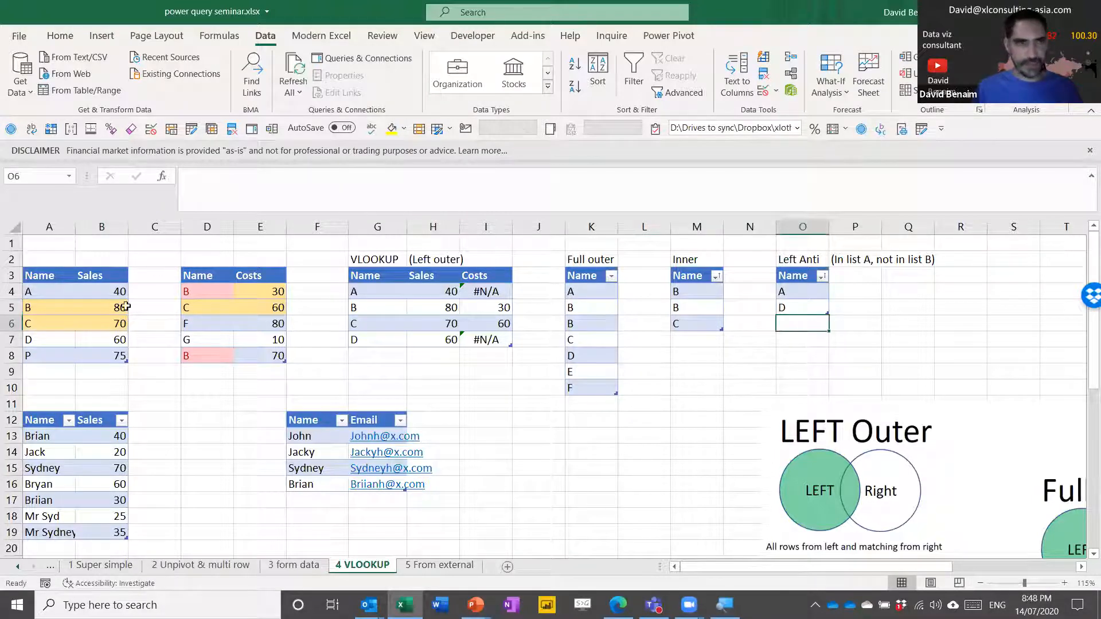
click(101, 327)
click(98, 354)
Step: Examine the lower Name and Sales table in A12:B19
click(114, 447)
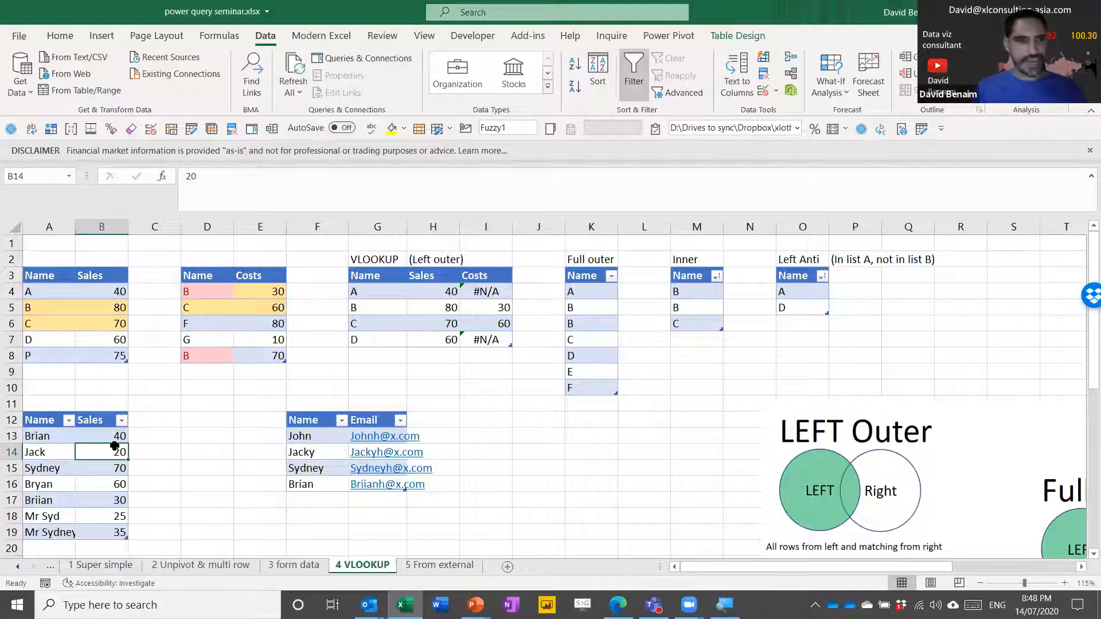
key(Left)
key(Up)
key(Up)
key(ctrl+shift+Down)
key(shift+Right)
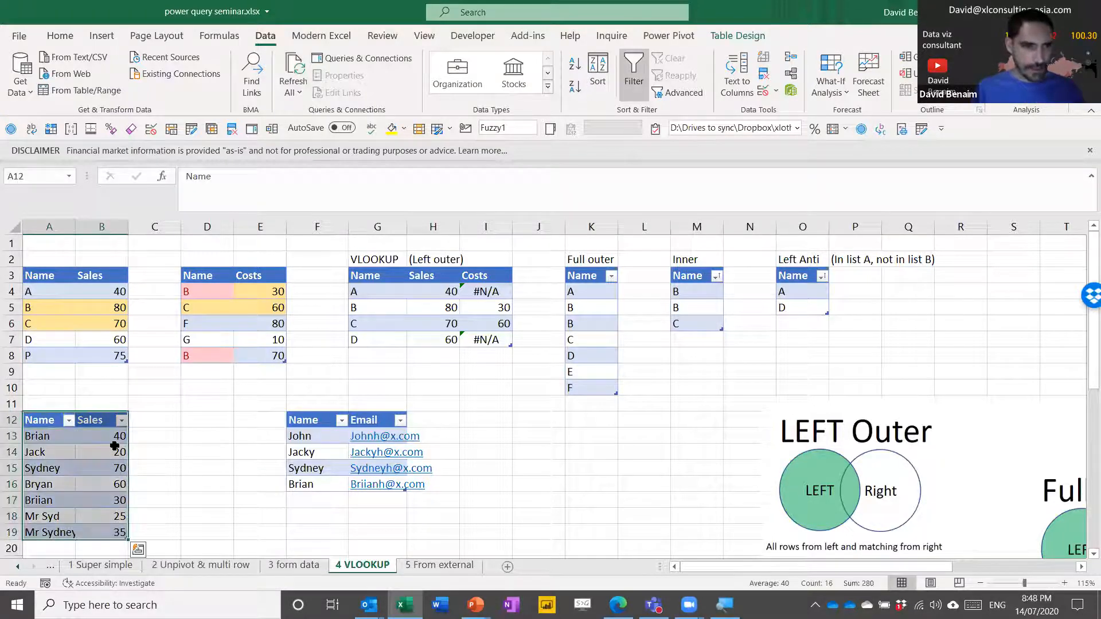
double_click(74, 231)
click(169, 483)
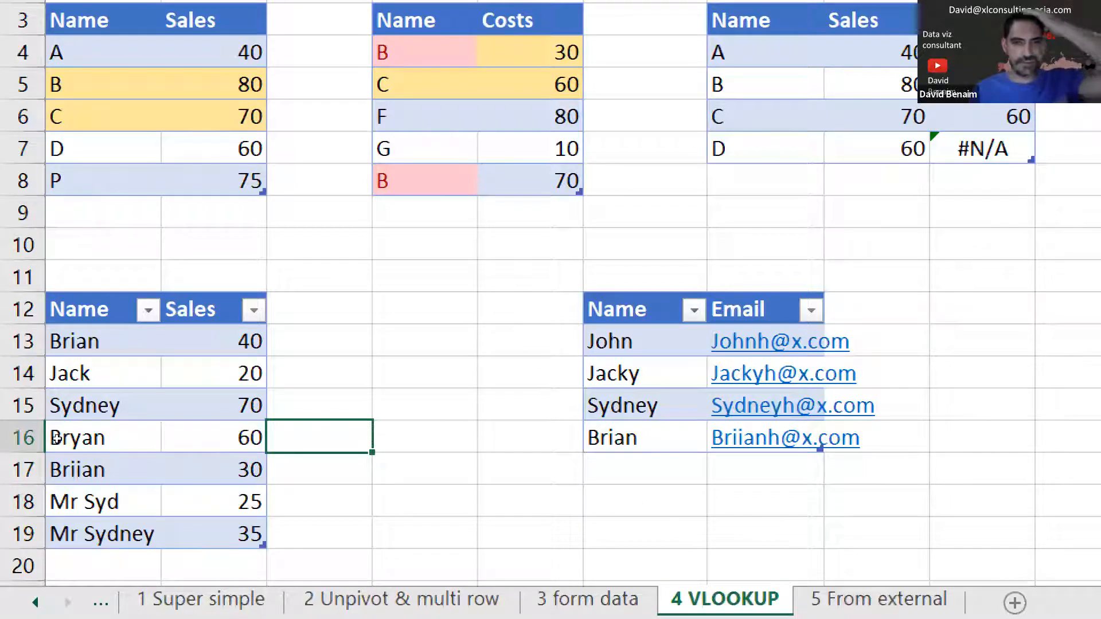
Step: Compare the variant name spellings in the lower Sales table with the corresponding names in the Email table
click(104, 342)
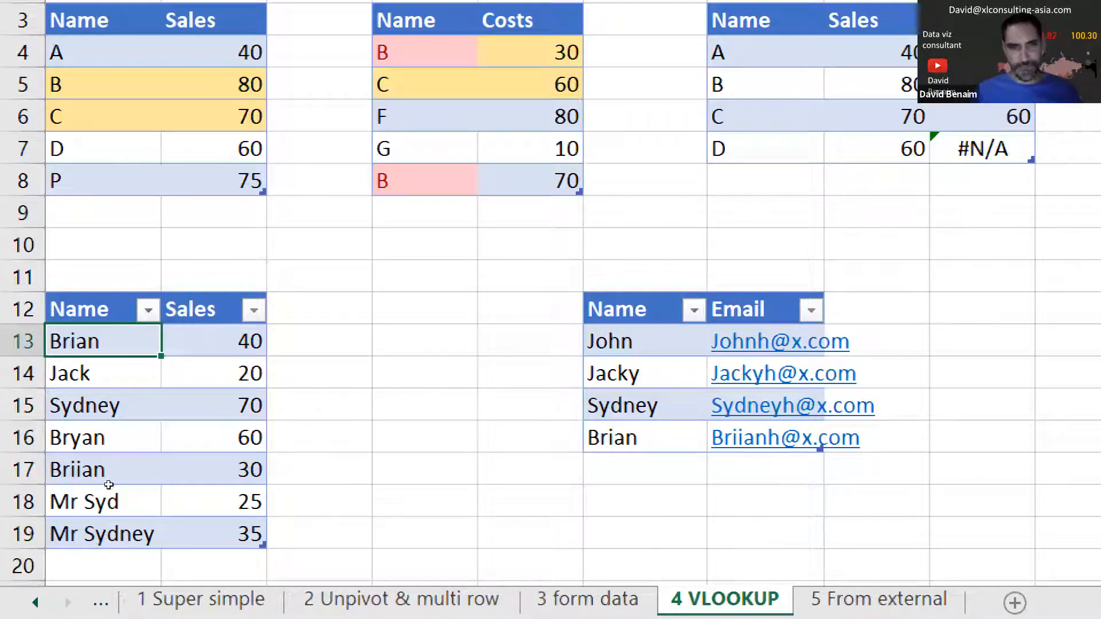
key(Down)
key(Down)
key(Down)
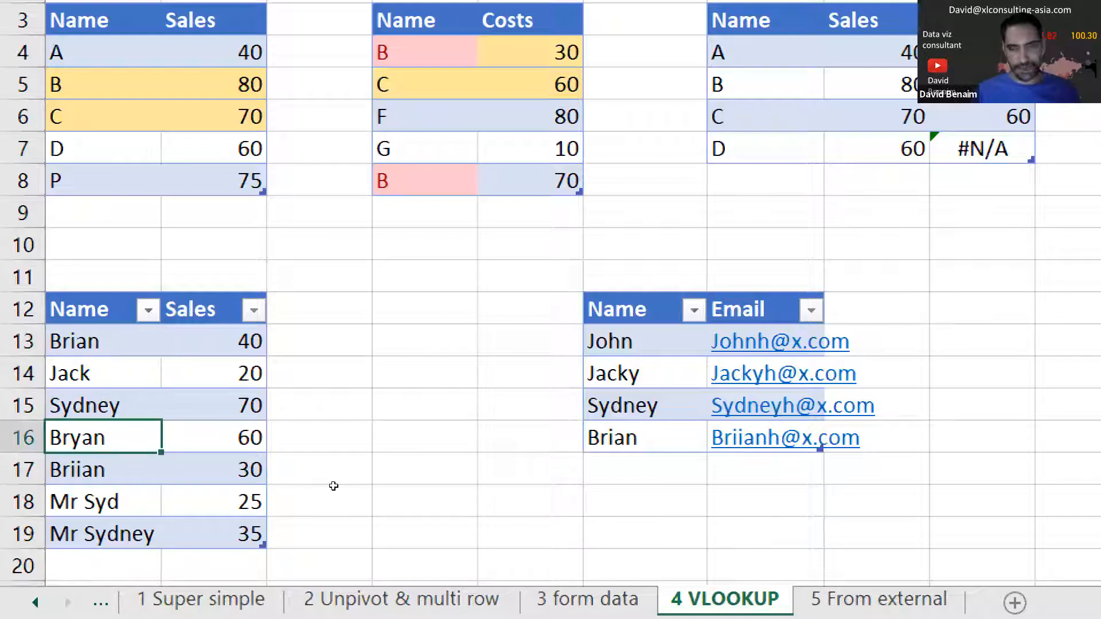
ctrl+click(646, 439)
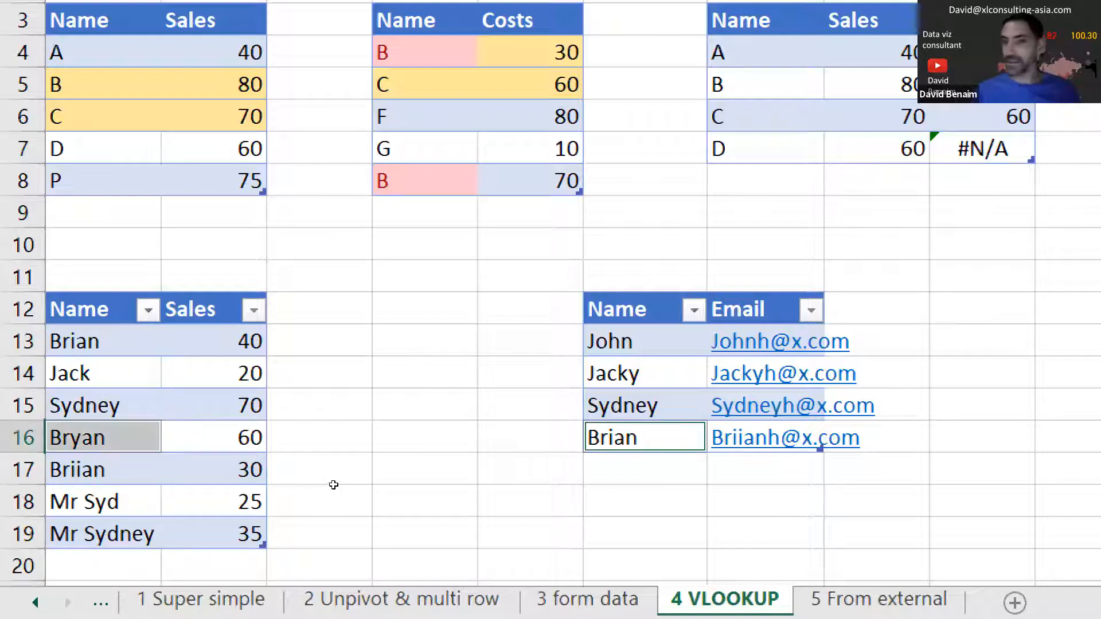
click(55, 481)
ctrl+click(645, 438)
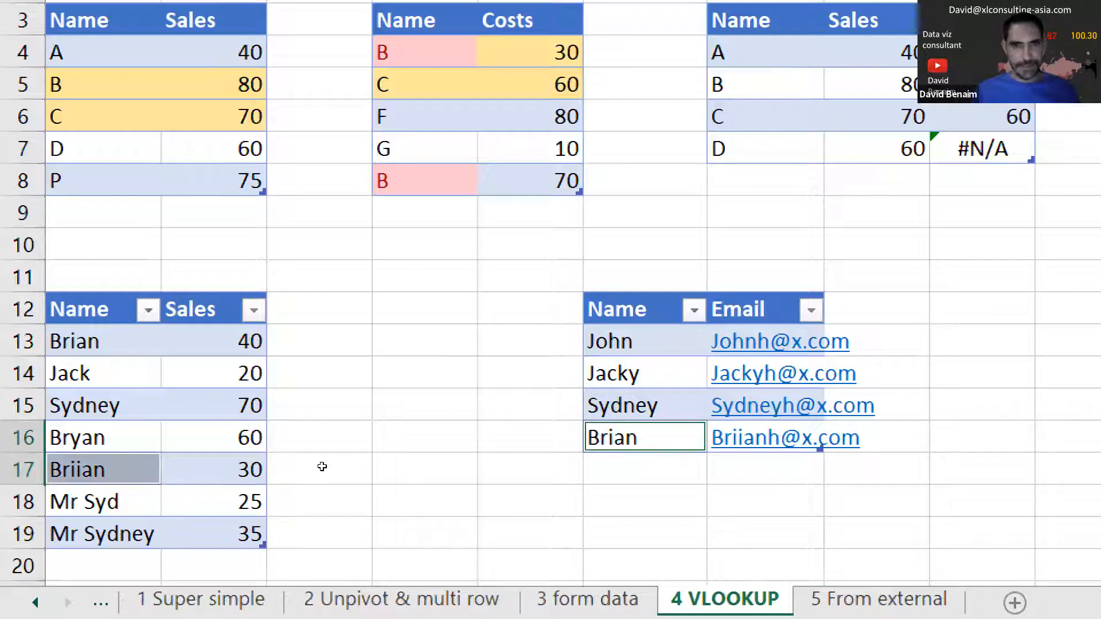
key(Up)
ctrl+click(54, 536)
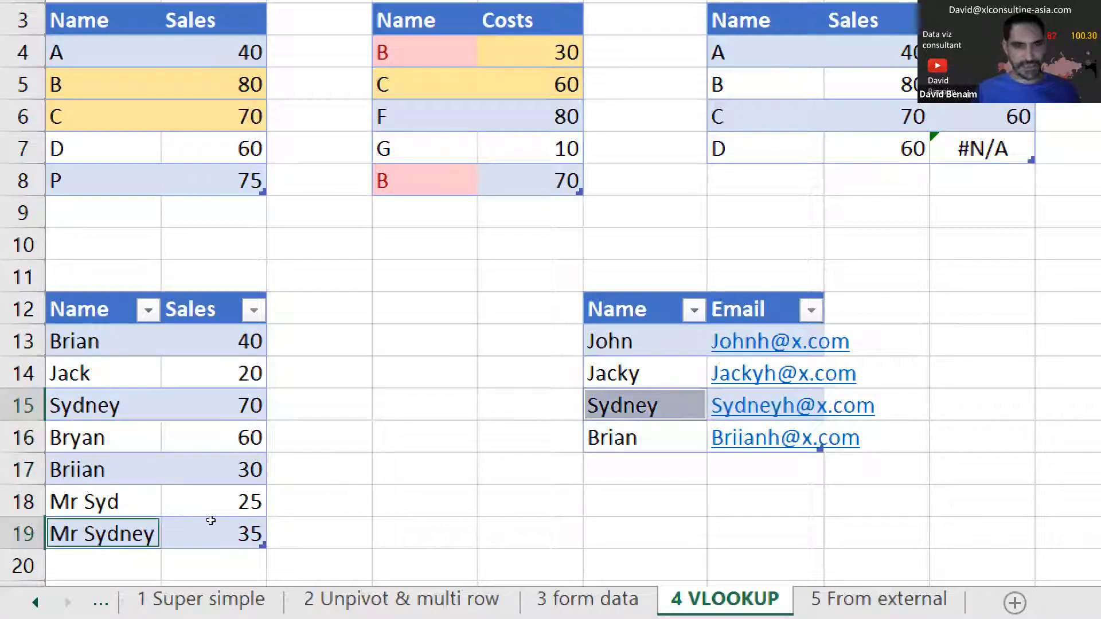
ctrl+click(84, 516)
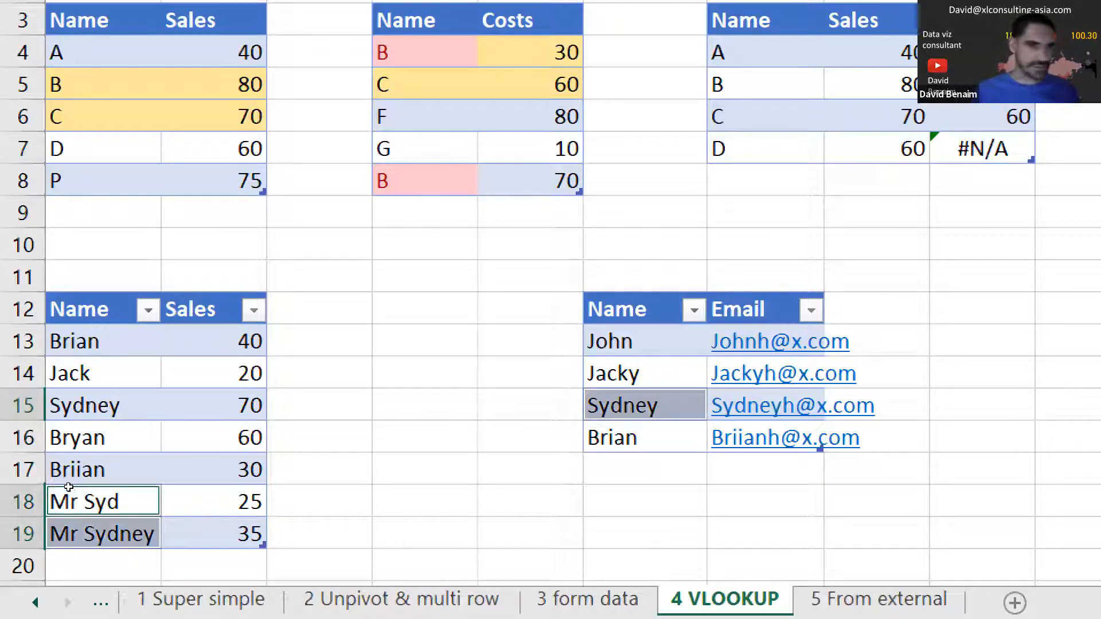
ctrl+click(83, 411)
key(Right)
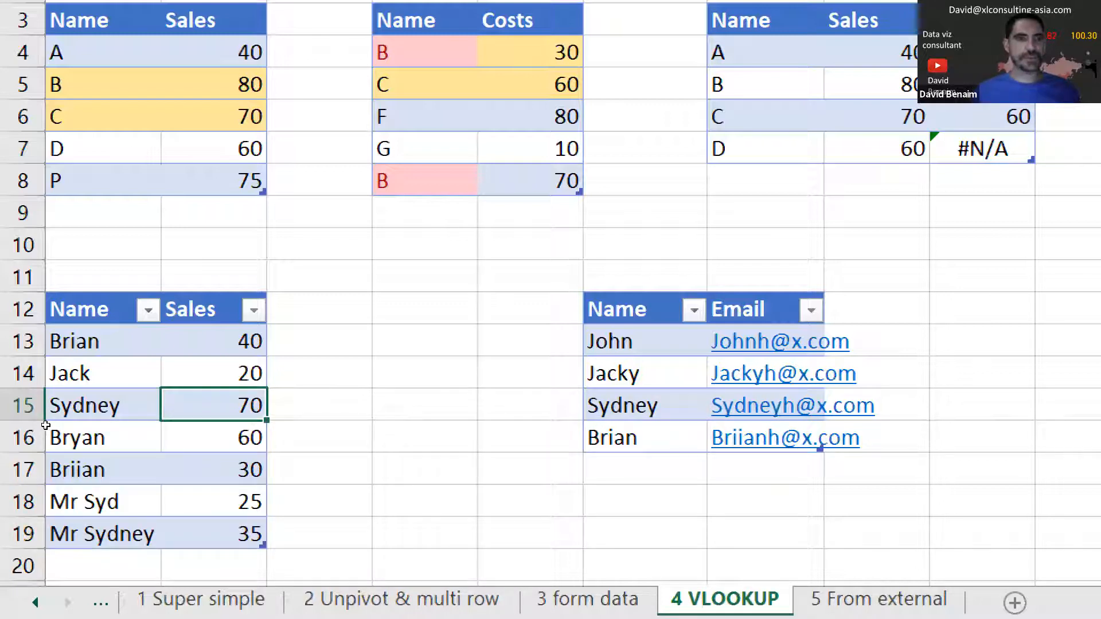
Step: Create Power Query queries from the lower Name and Sales table and from the Name and Email table
drag(46, 309, 109, 540)
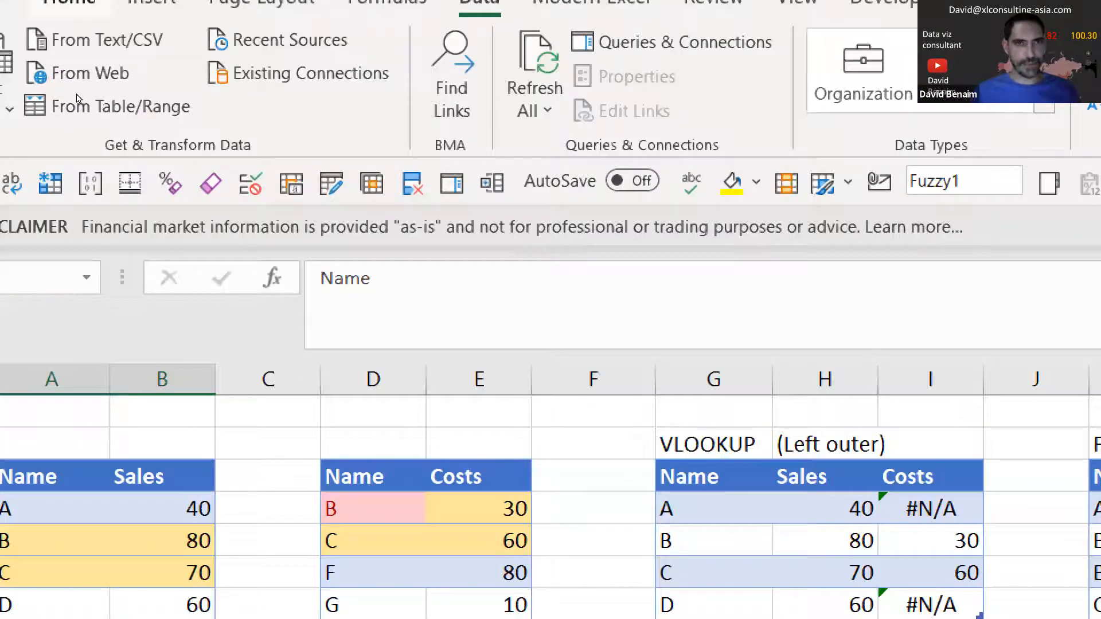
click(79, 99)
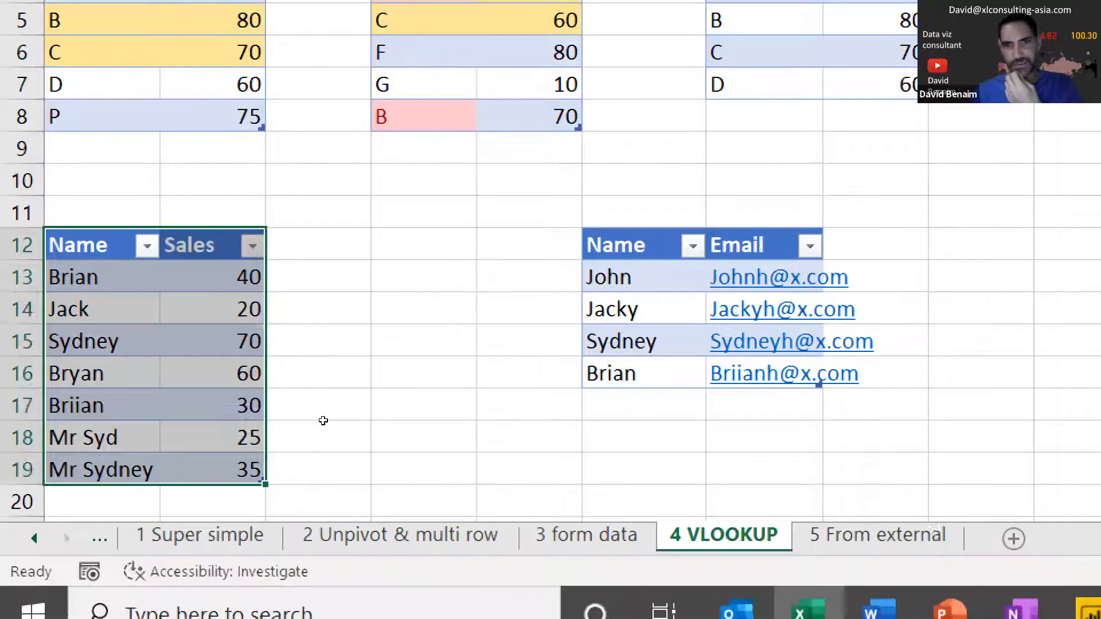
drag(631, 247, 765, 374)
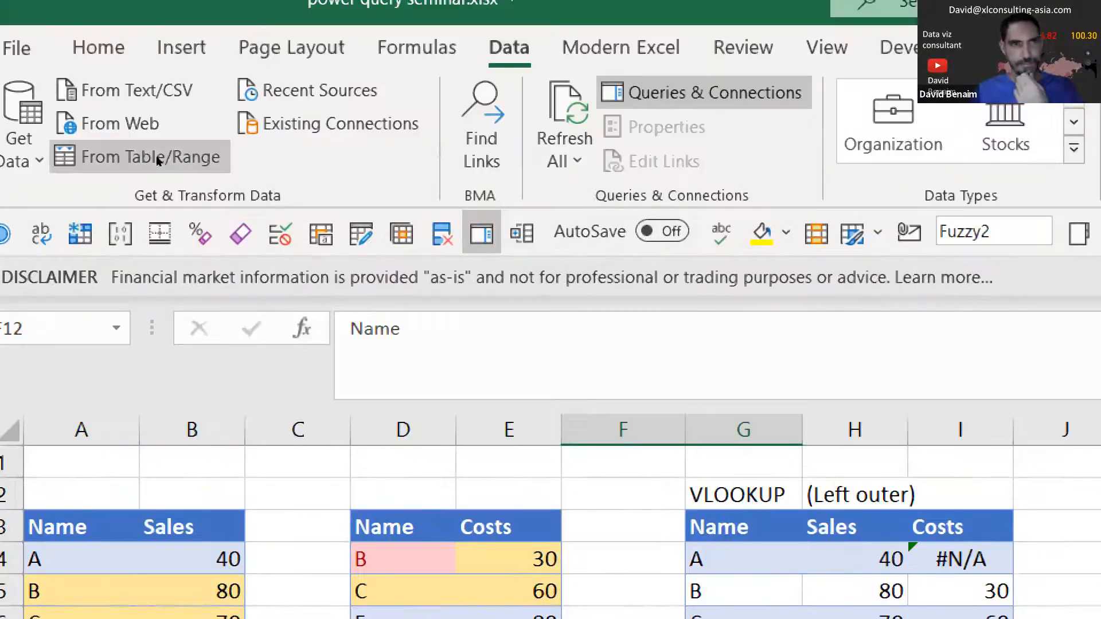
click(156, 156)
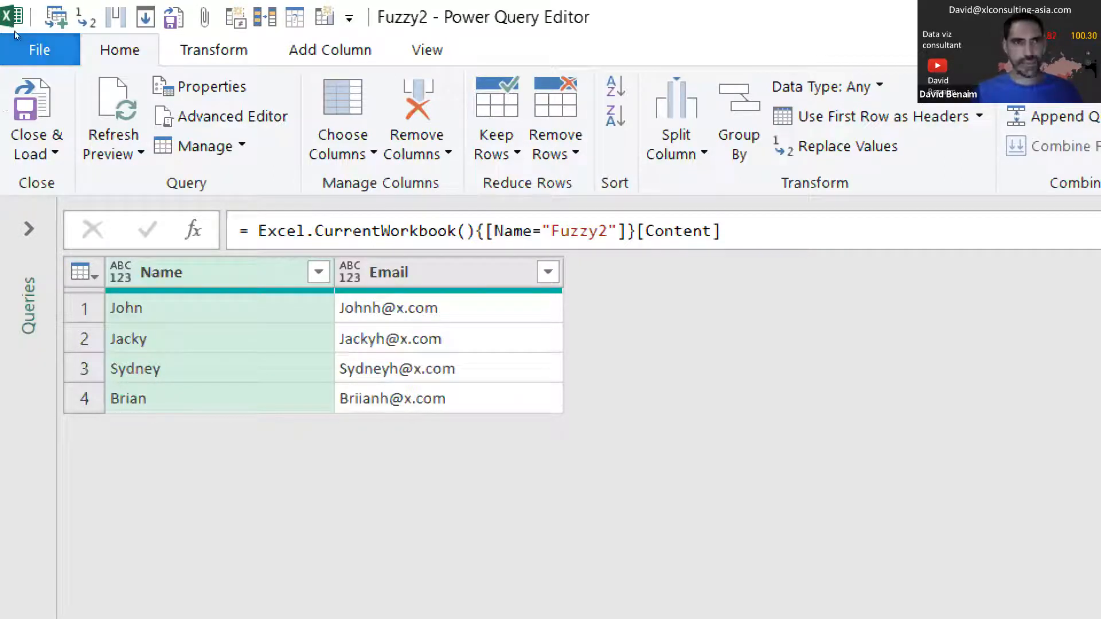
click(35, 51)
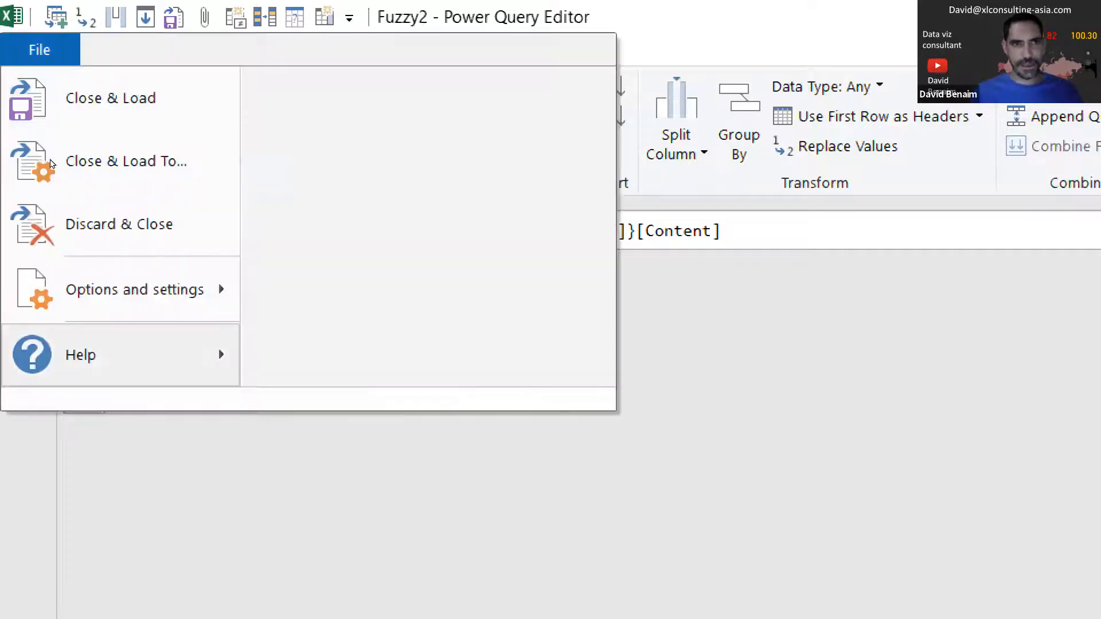
mouse_move(218, 294)
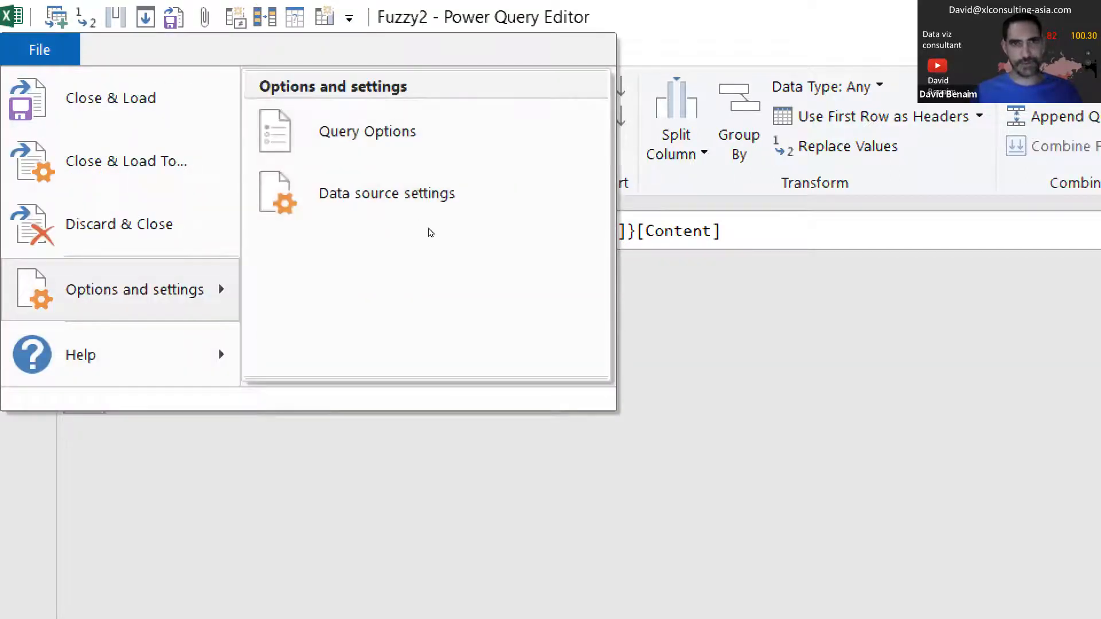
key(Escape)
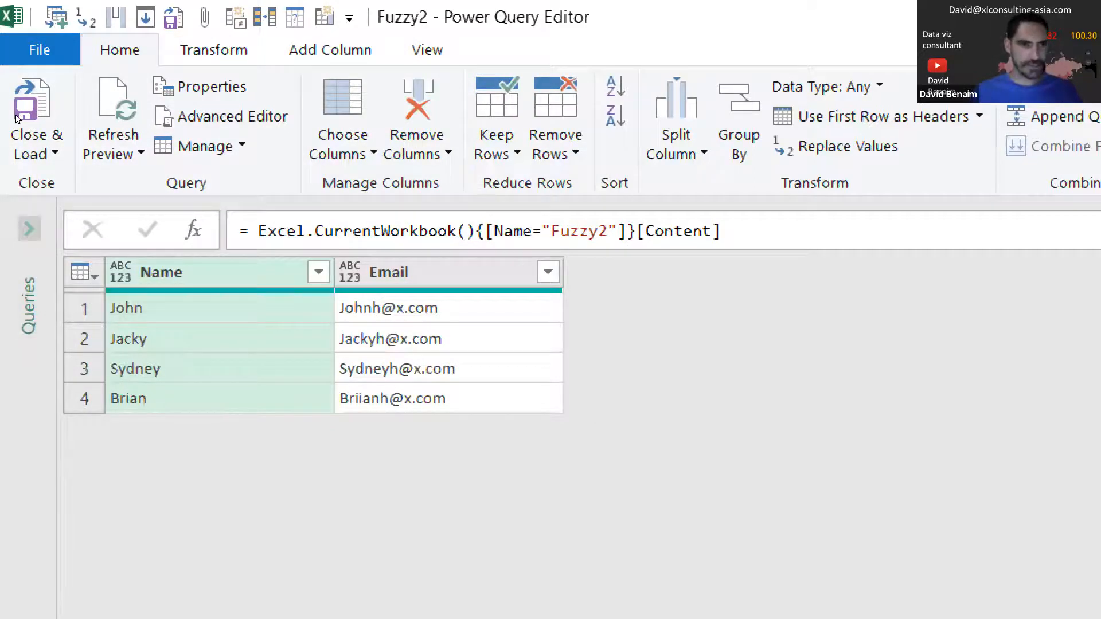
Step: Expand the query list, review Fuzzy1 and Fuzzy2, and make Fuzzy1 the current query
click(29, 228)
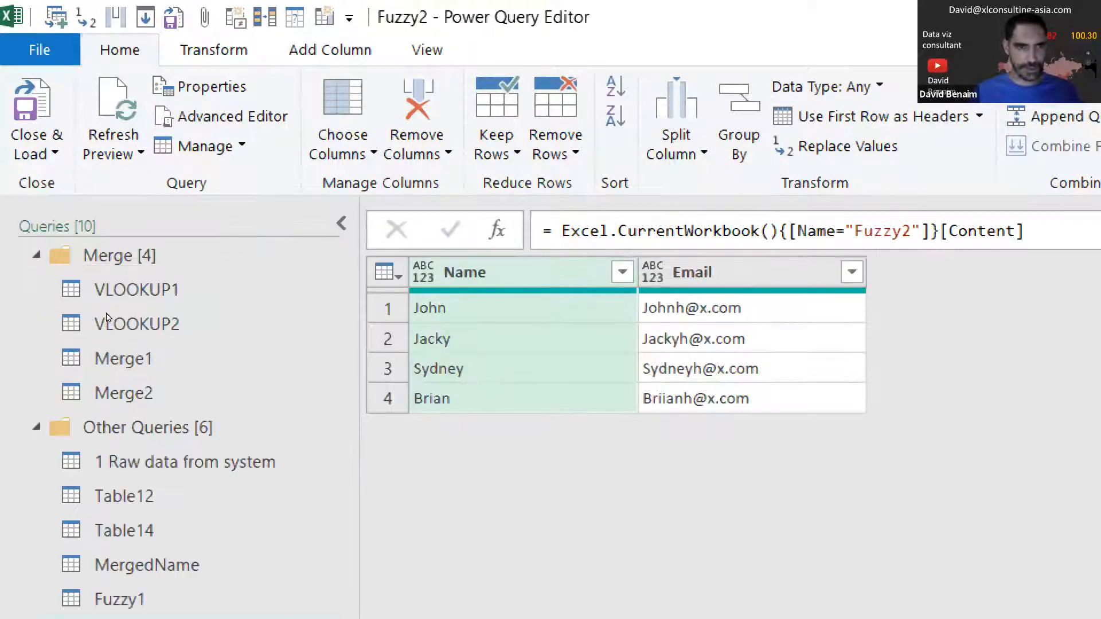
key(Up)
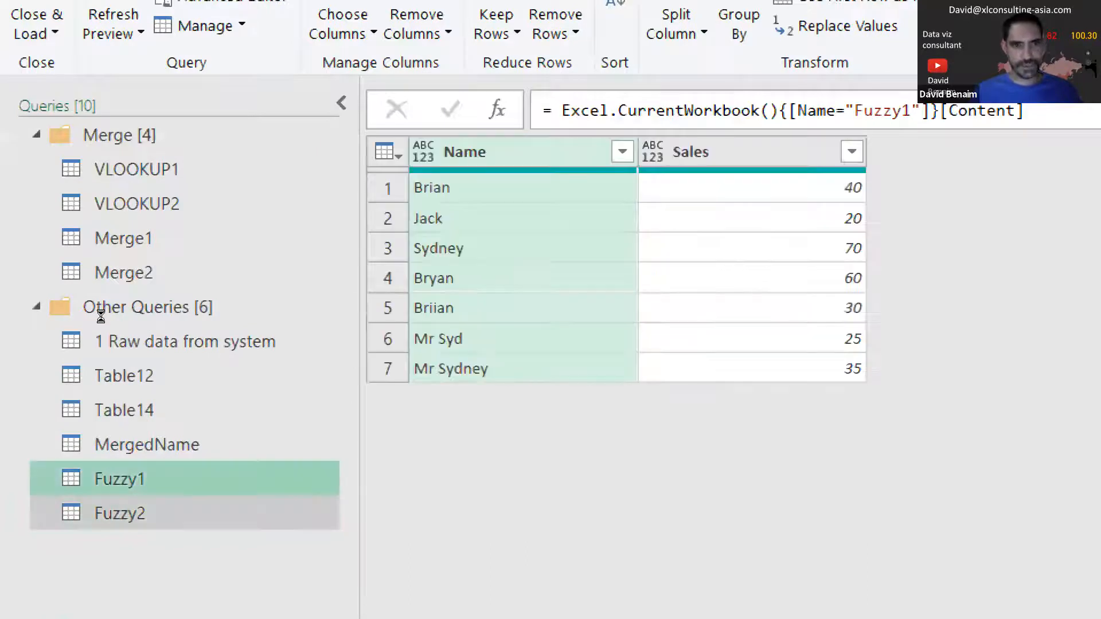
key(Down)
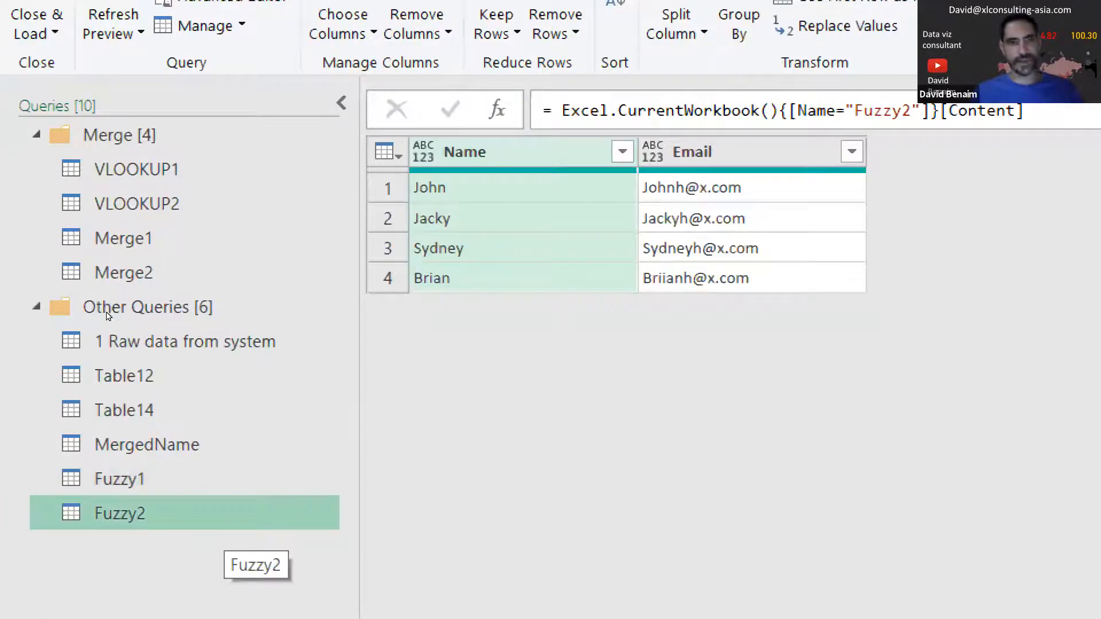
key(Up)
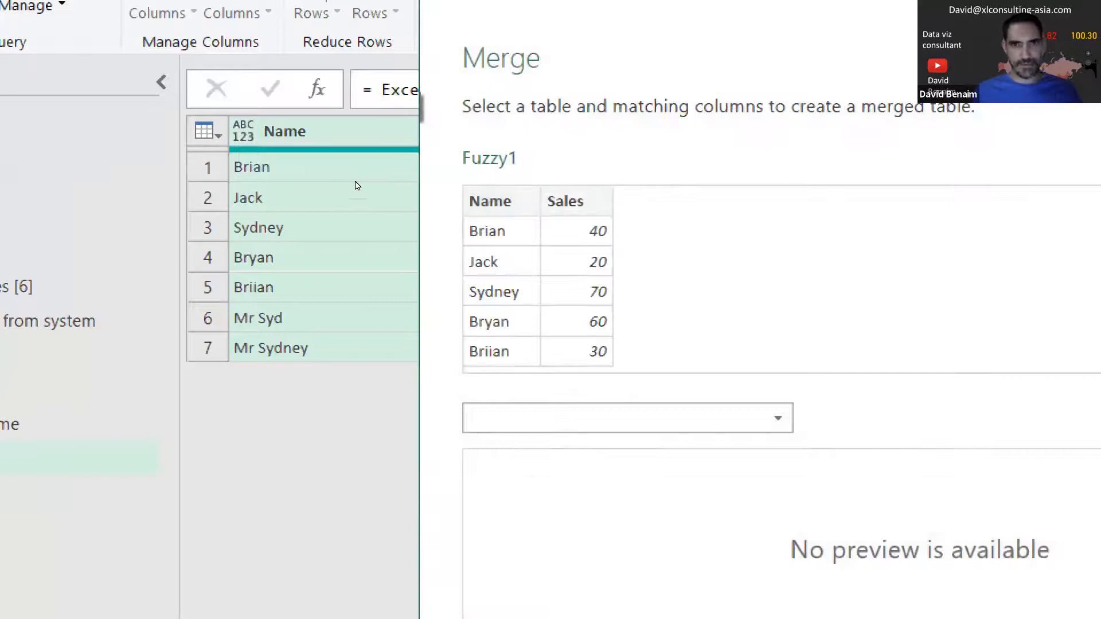
Step: Start a merge from Fuzzy1 and choose Fuzzy2 as the second table
click(628, 418)
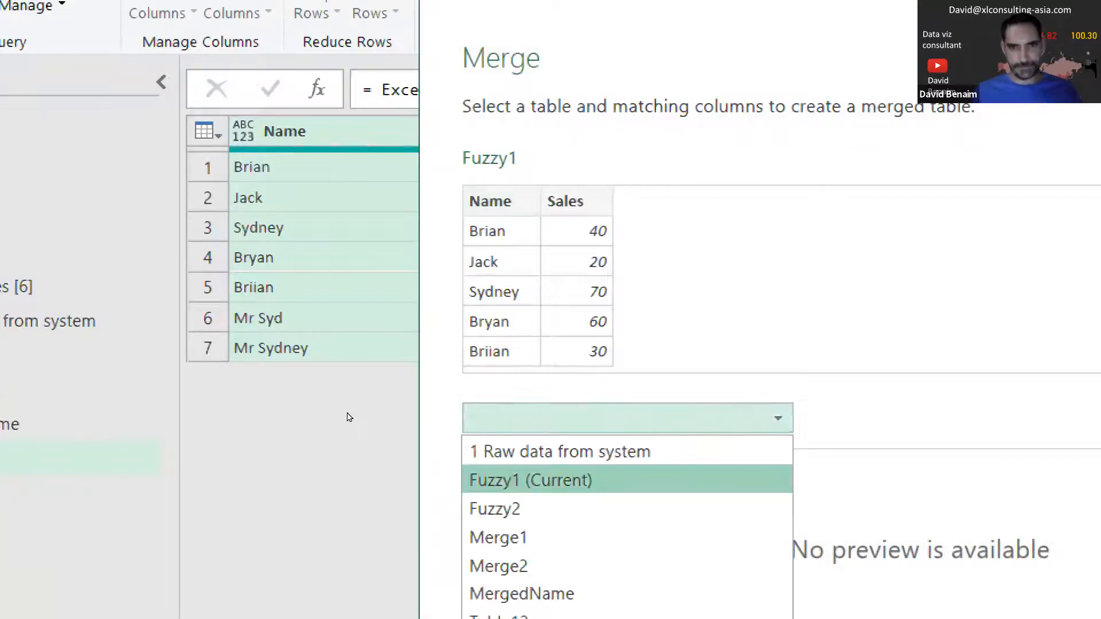
key(Up)
key(Up)
key(Up)
key(Up)
key(Up)
key(Up)
key(Up)
key(Up)
key(Down)
key(Down)
key(Down)
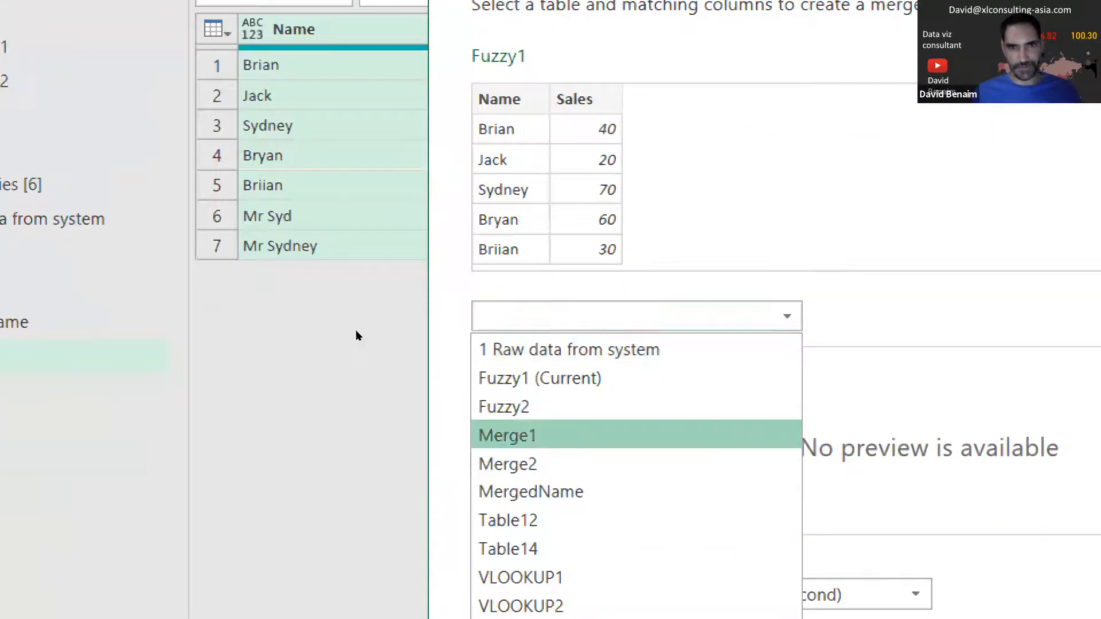
key(Up)
key(Return)
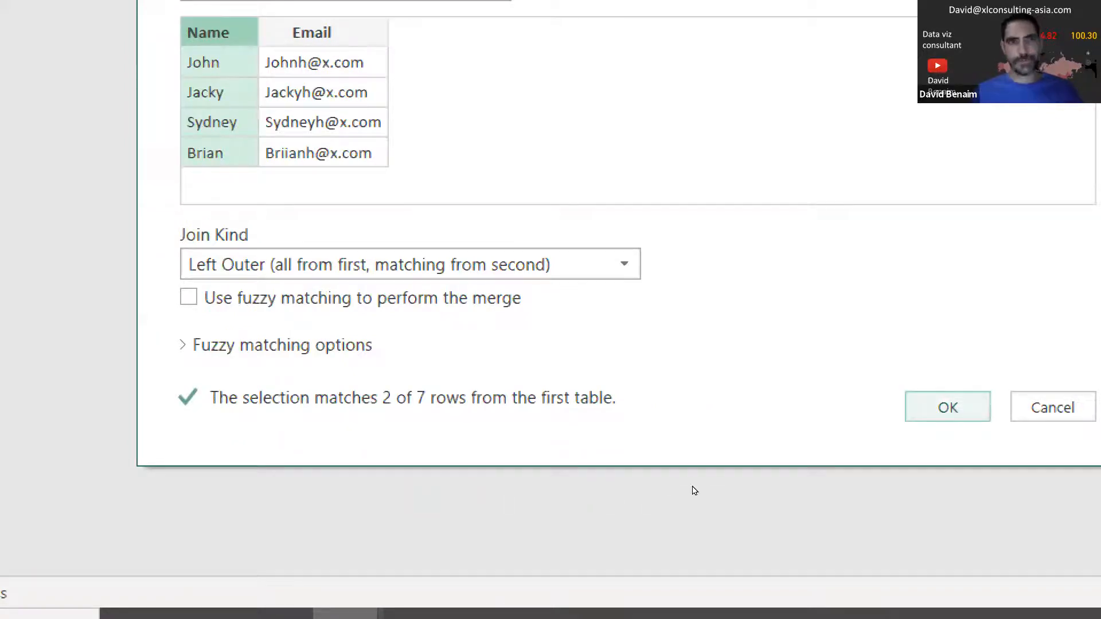
Step: Complete the left outer merge and expand the Name and Email columns of Fuzzy2 without the original column name as prefix
key(Return)
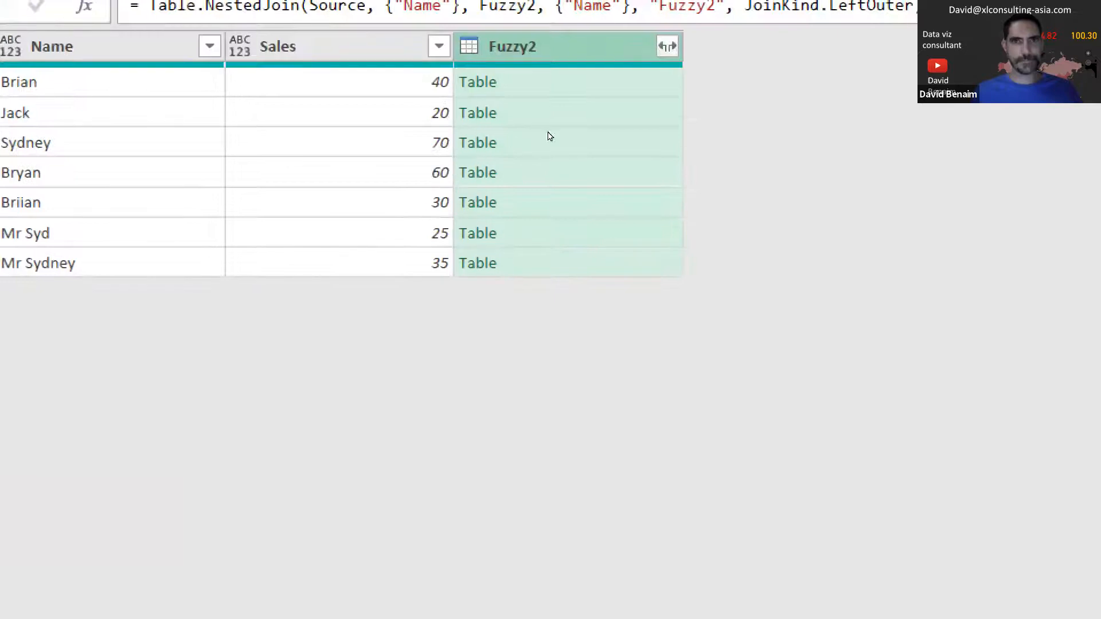
click(667, 45)
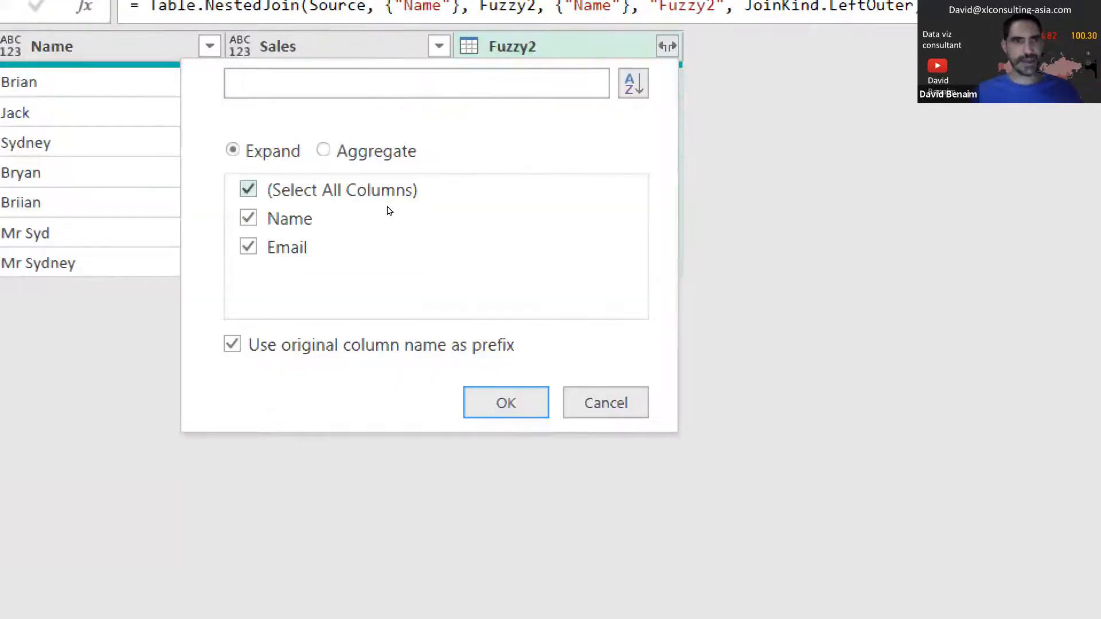
click(248, 189)
click(353, 227)
click(355, 241)
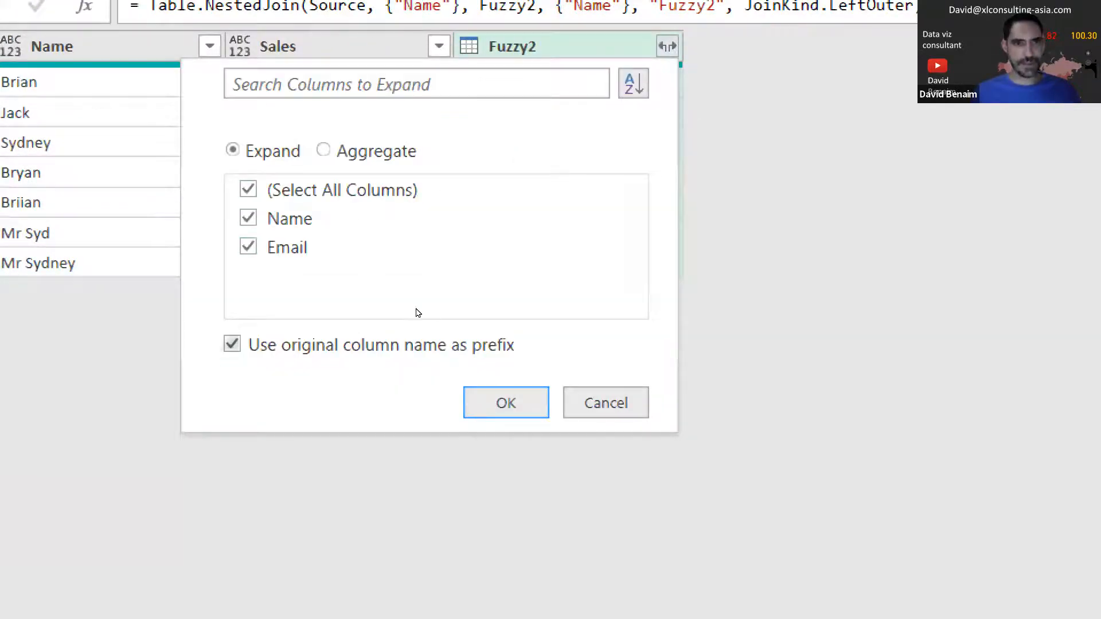
click(232, 345)
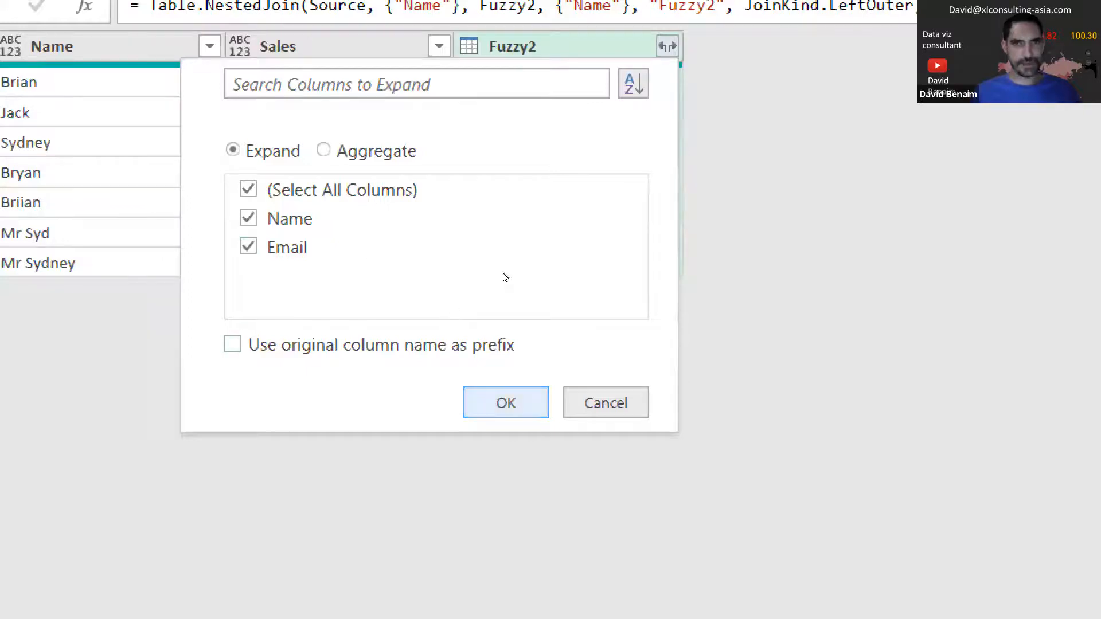
click(506, 402)
key(Down)
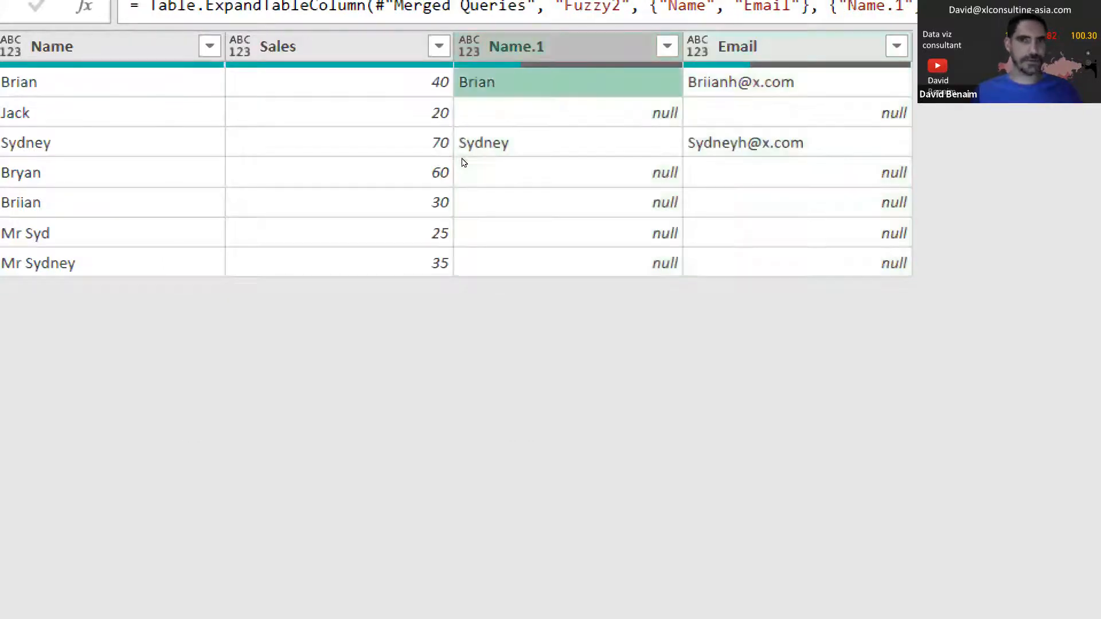
key(Down)
key(Down)
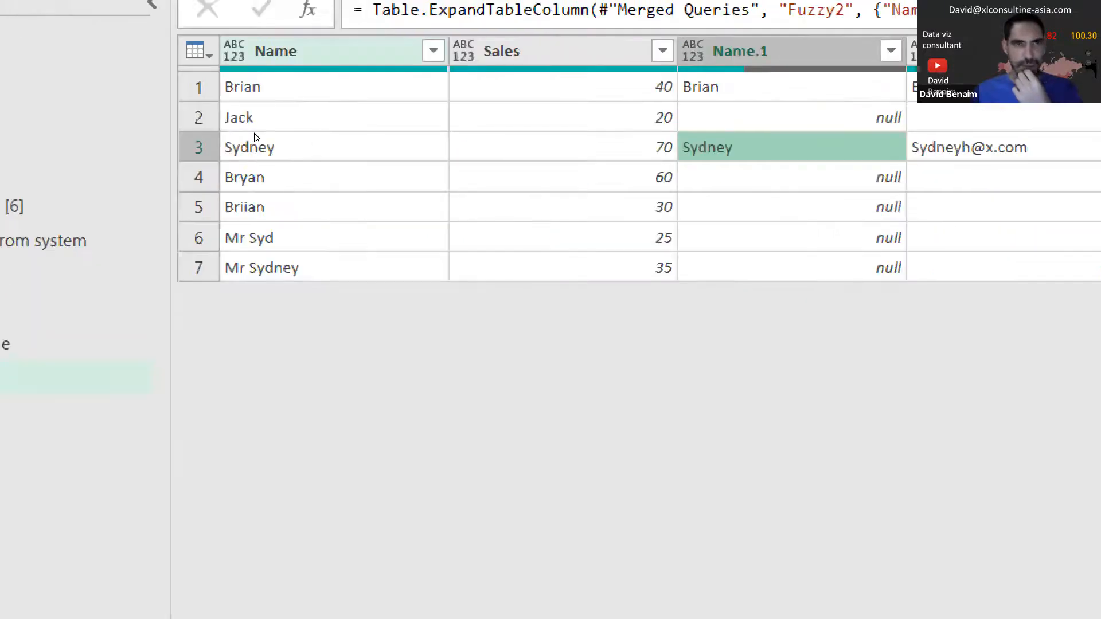
Step: Insert a value replacement after Source that corrects the double-i first name in the Name column to its single-i spelling, and review the expanded result
click(255, 137)
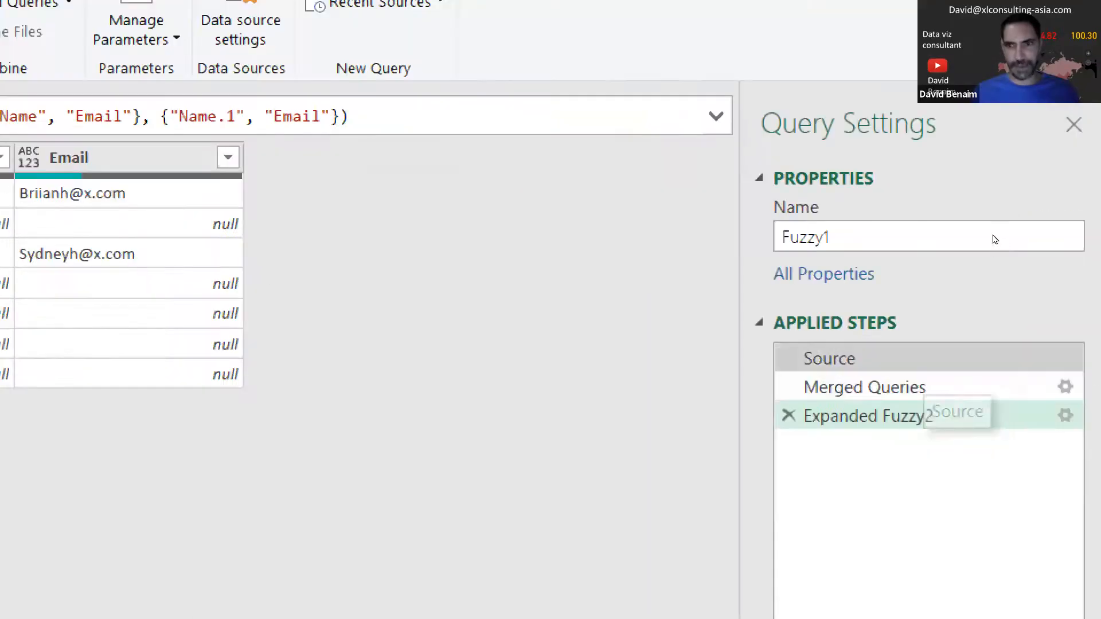
click(917, 360)
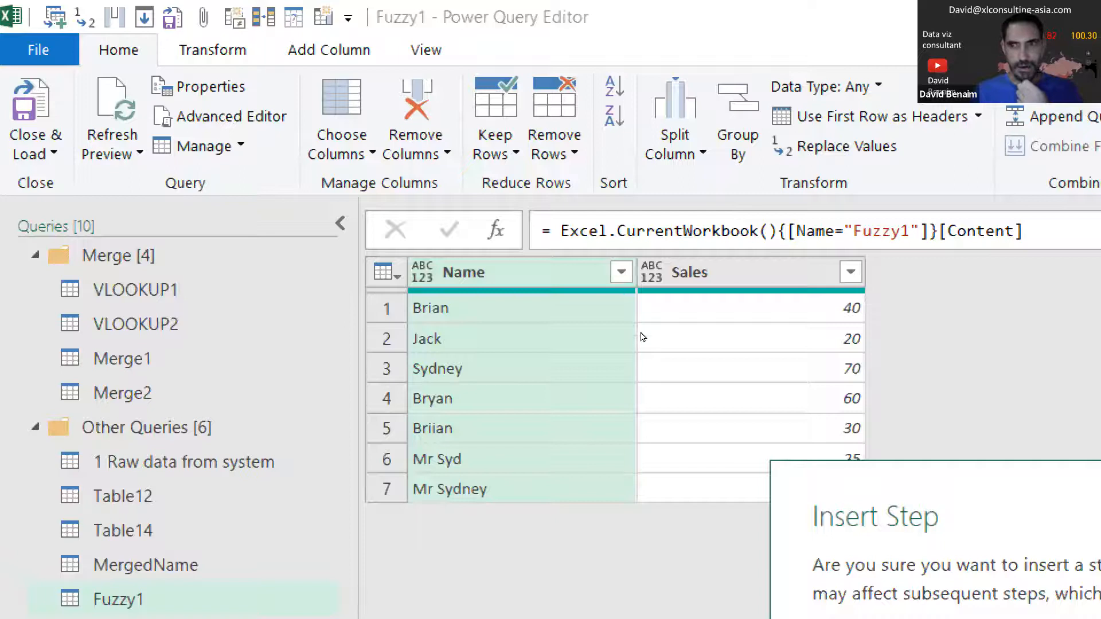
key(Return)
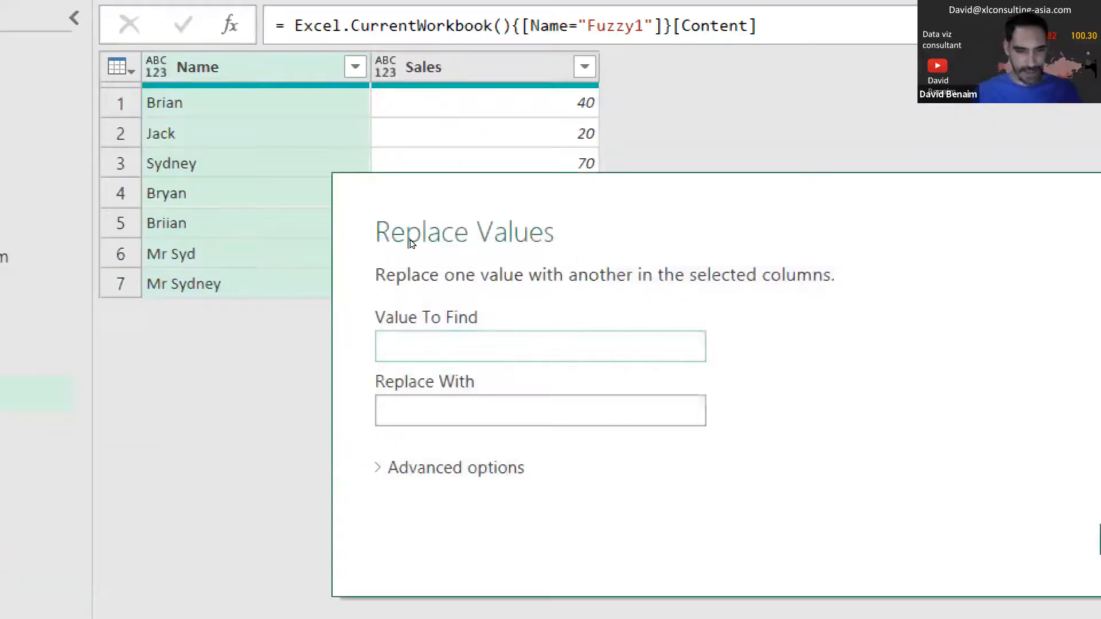
text(B)
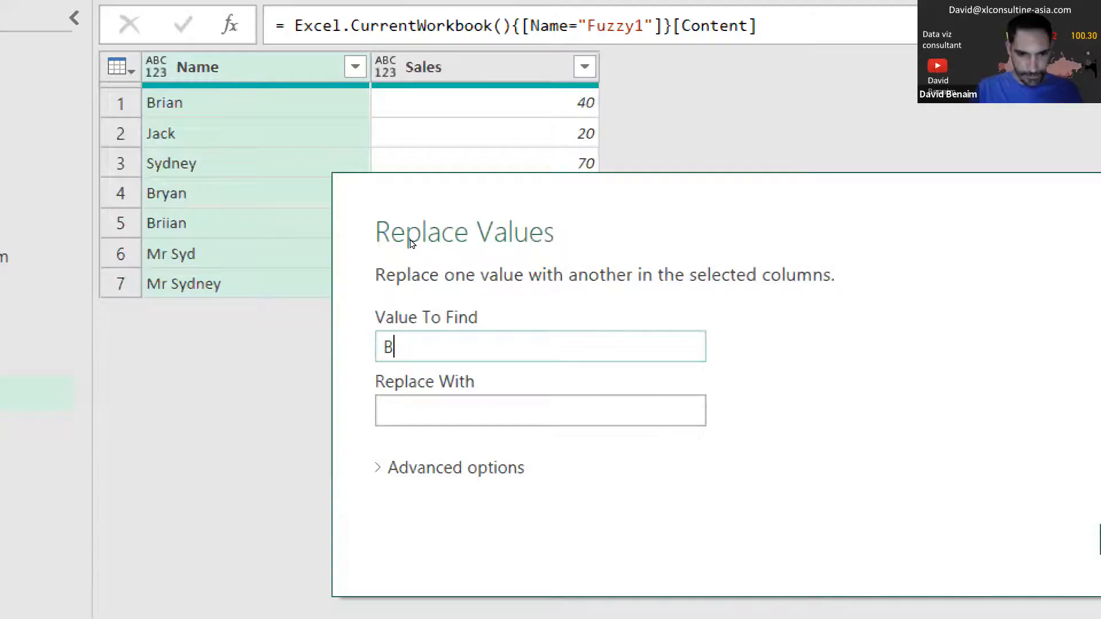
text(riian)
key(Tab)
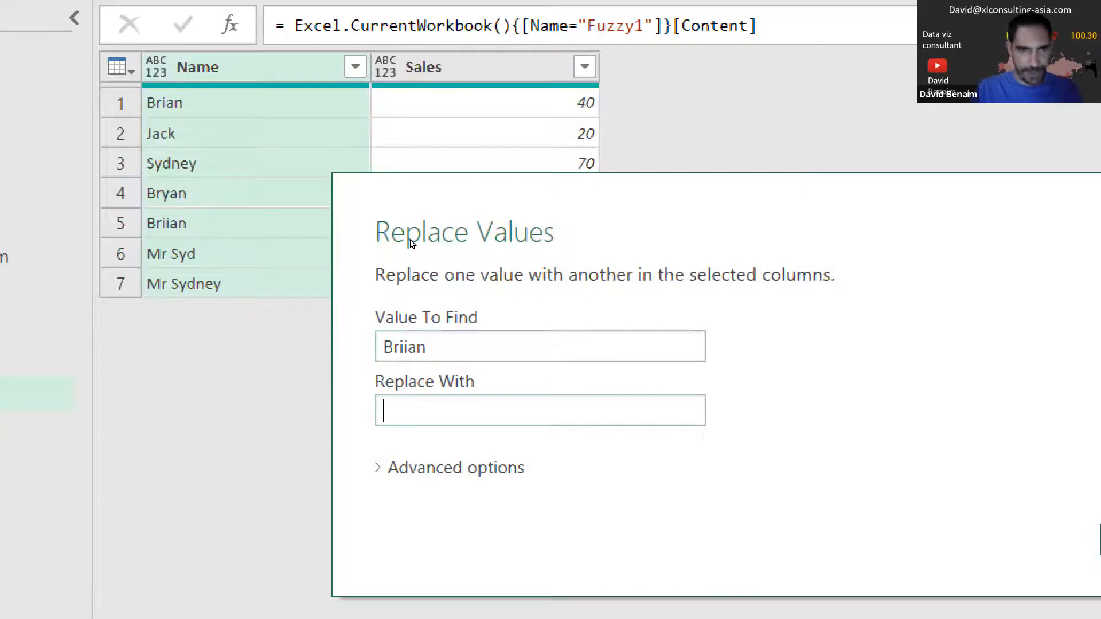
text(Brian)
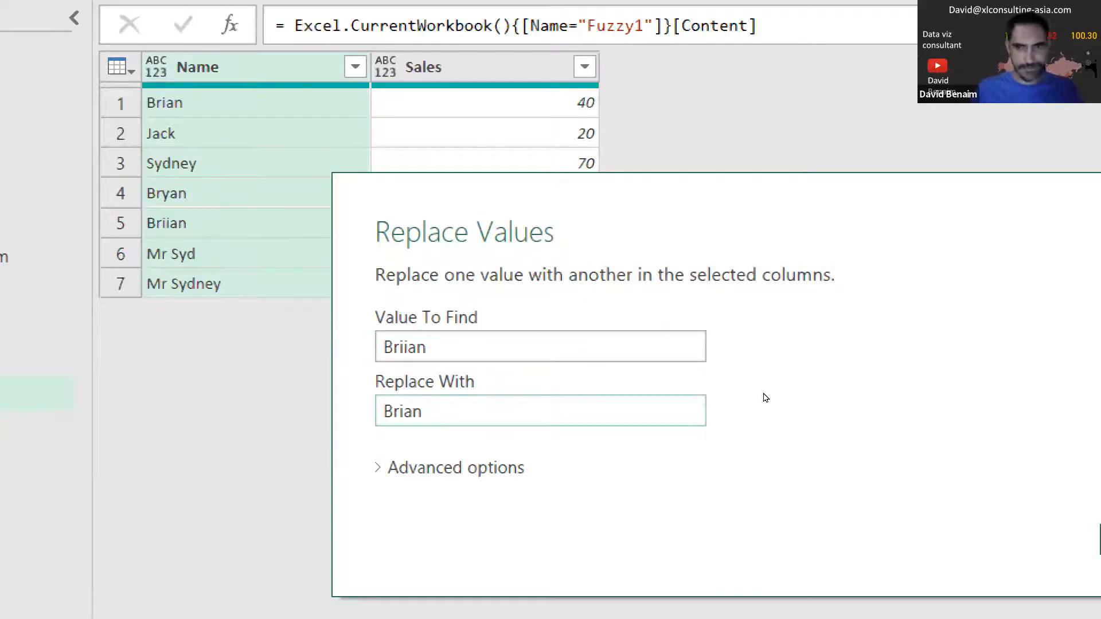
key(Return)
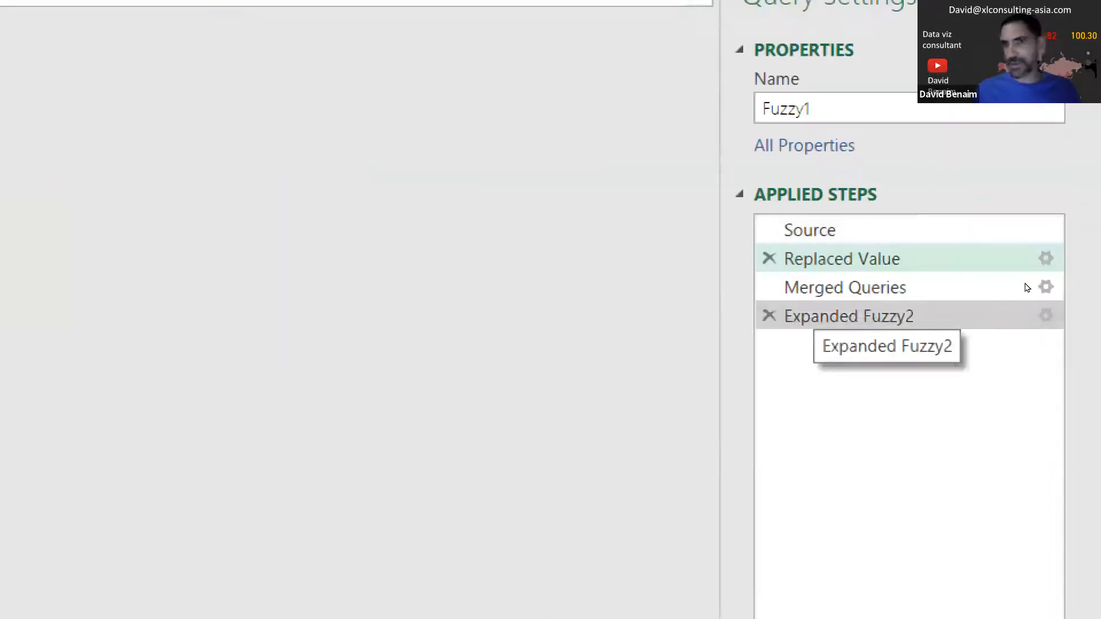
click(1027, 314)
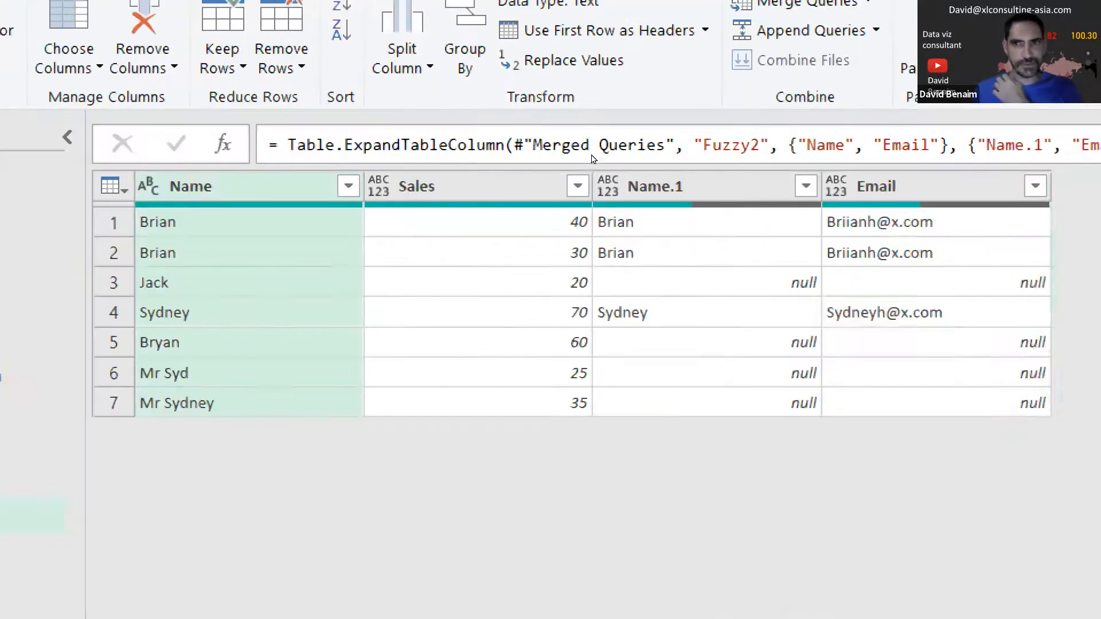
click(345, 178)
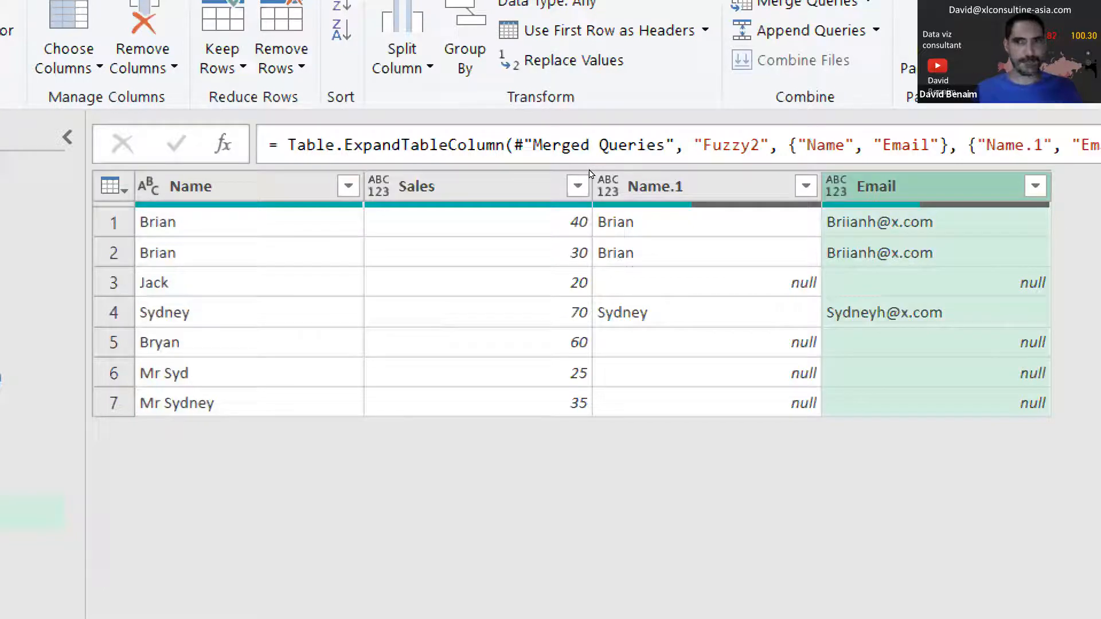
ctrl+click(248, 185)
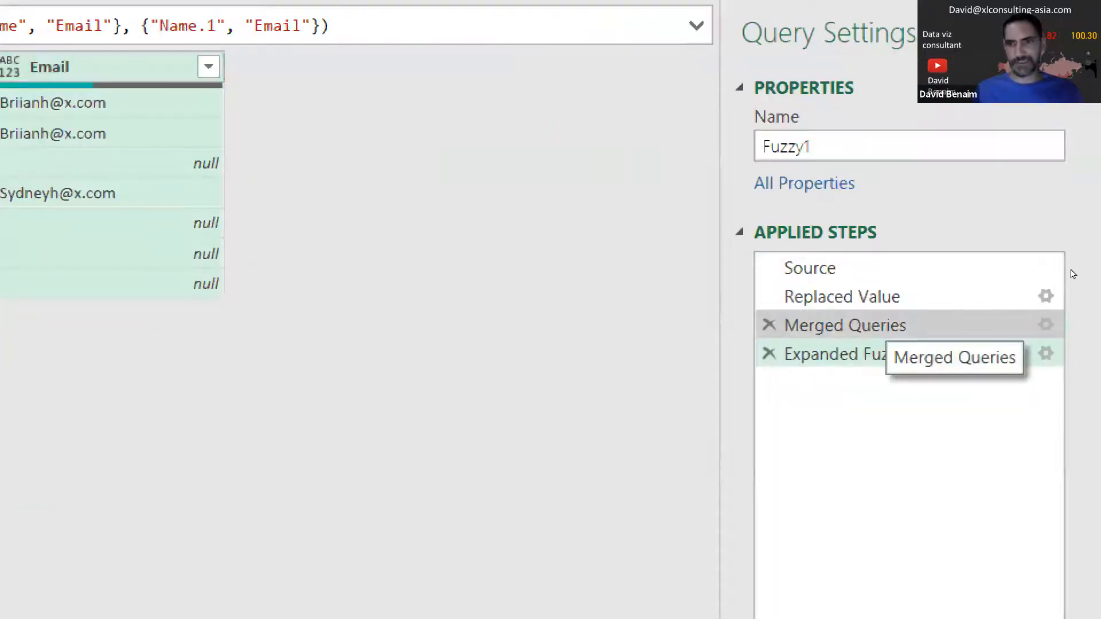
Step: Edit the Merged Queries step to use fuzzy matching with a similarity threshold of .9
click(1046, 326)
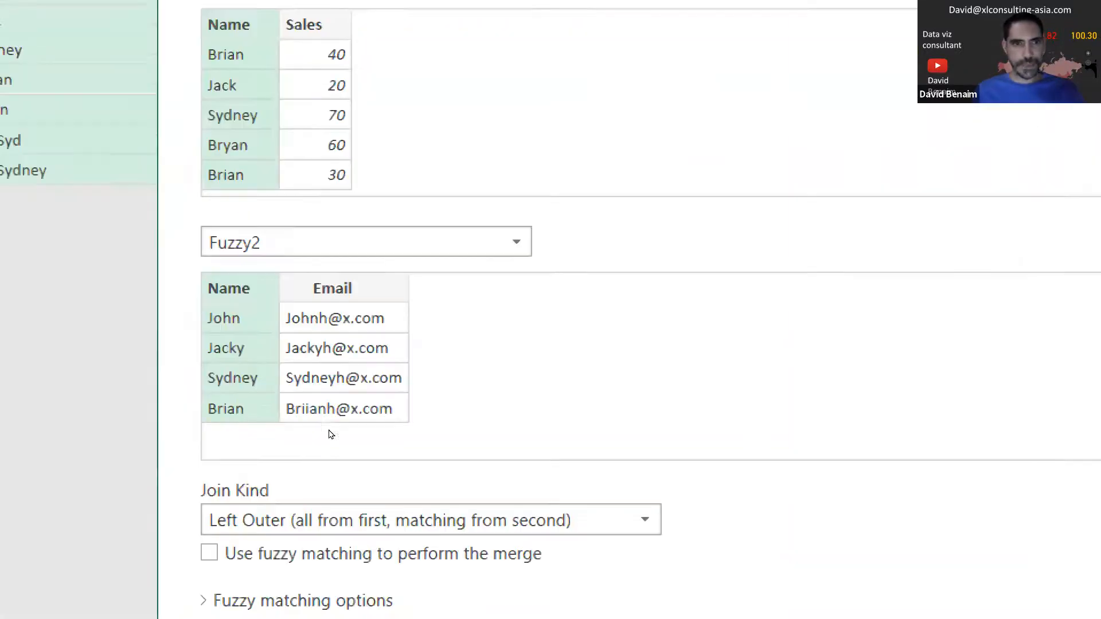
click(333, 475)
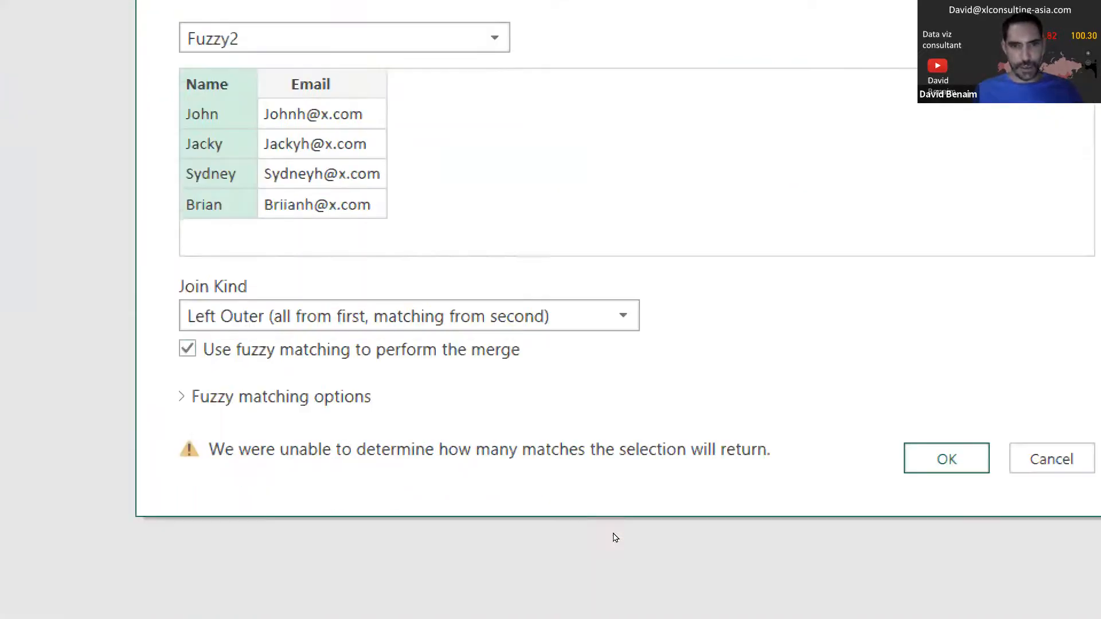
click(321, 396)
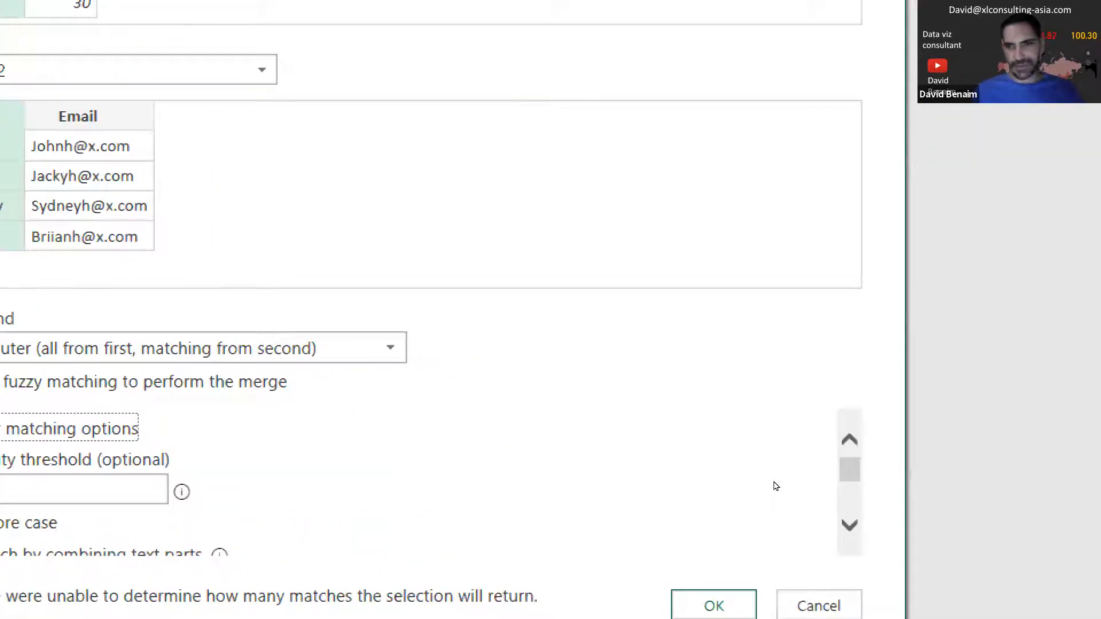
scroll(776, 486, down, 2)
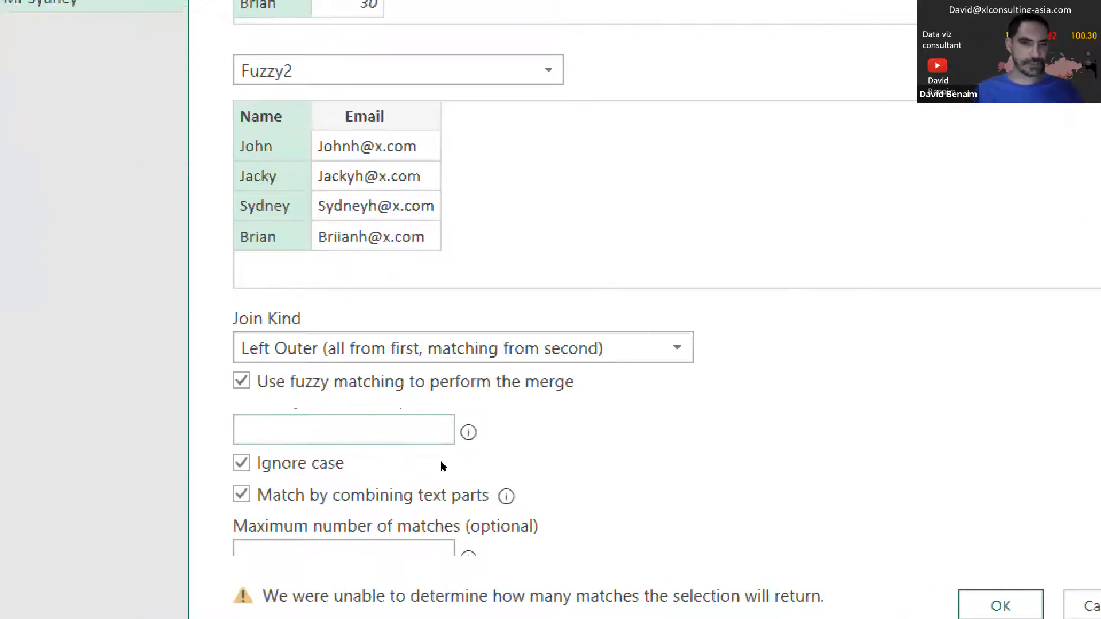
mouse_move(440, 466)
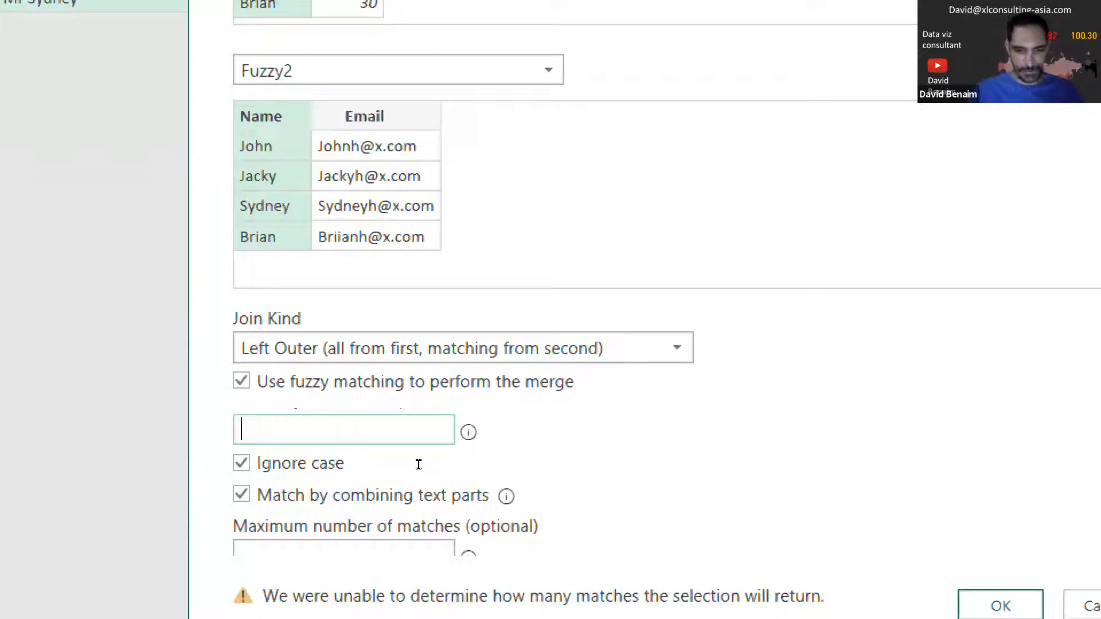
text(.9)
key(Tab)
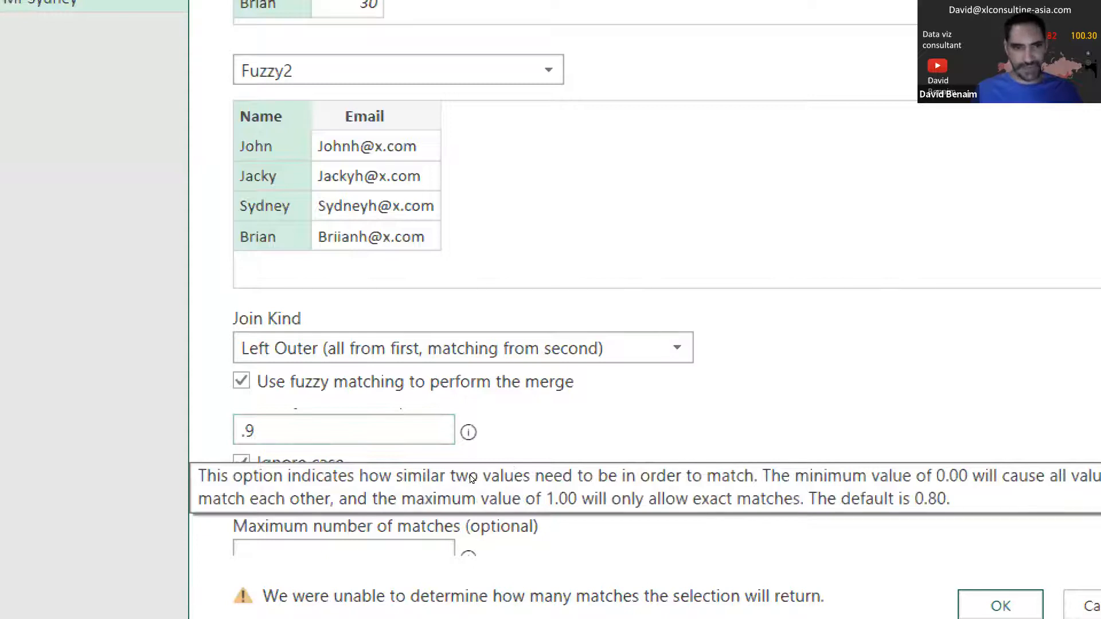
Step: Review the remaining fuzzy matching options, leave the transformation table empty, and apply the fuzzy merge
click(333, 497)
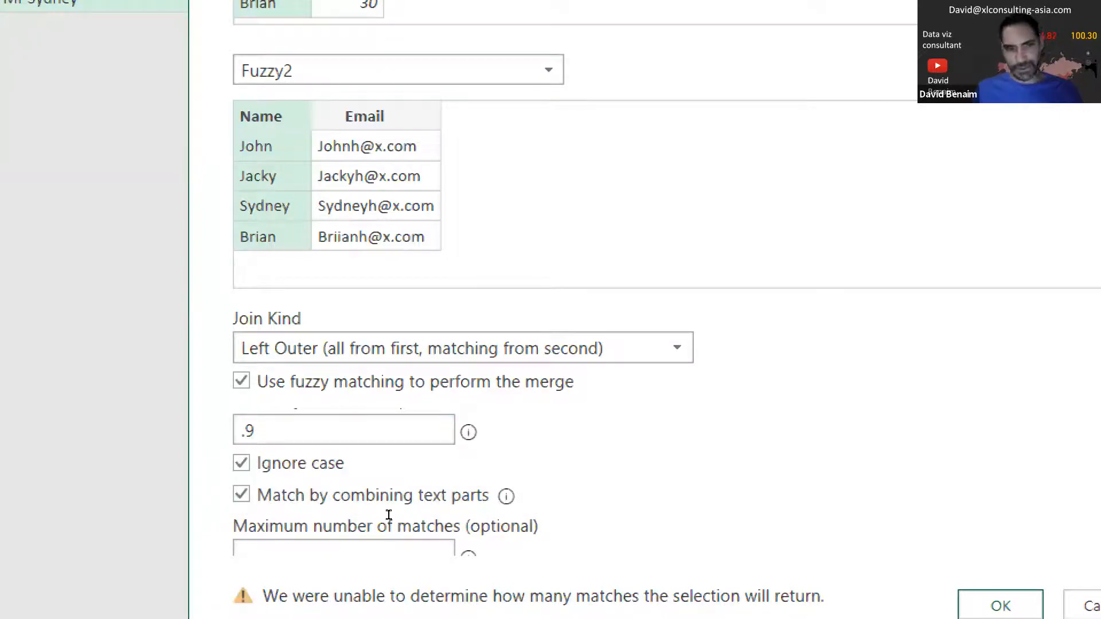
scroll(390, 521, down, 3)
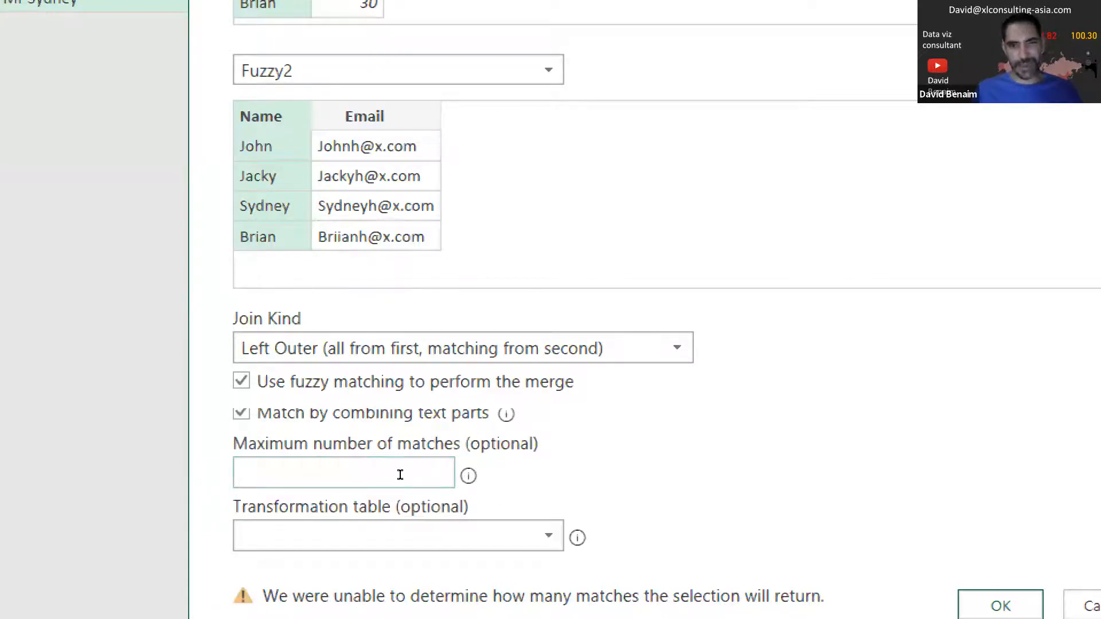
click(481, 519)
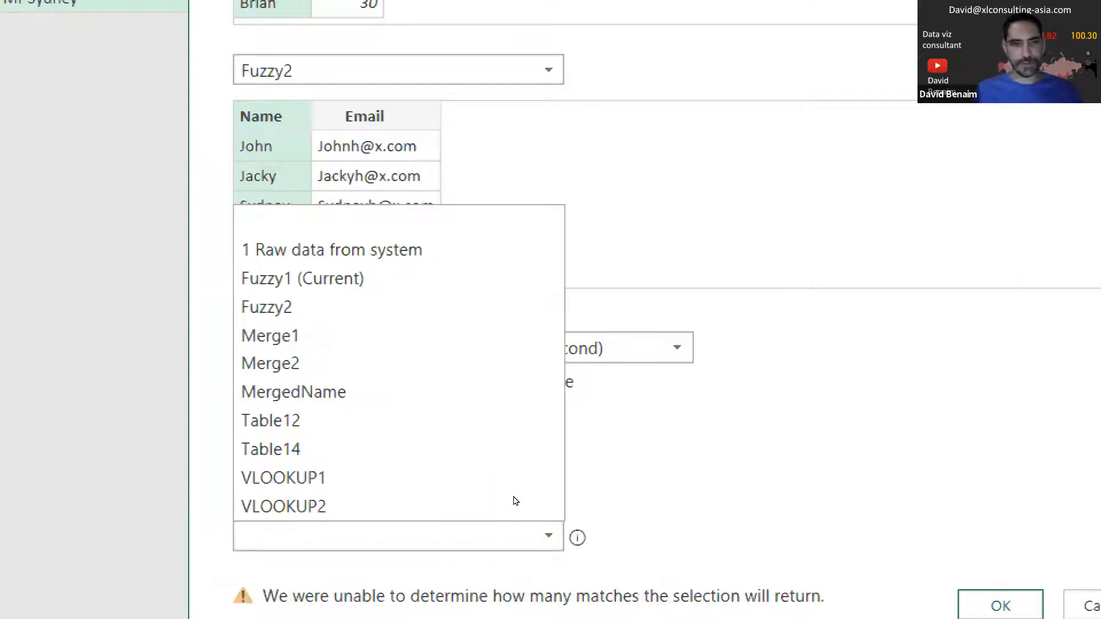
key(Escape)
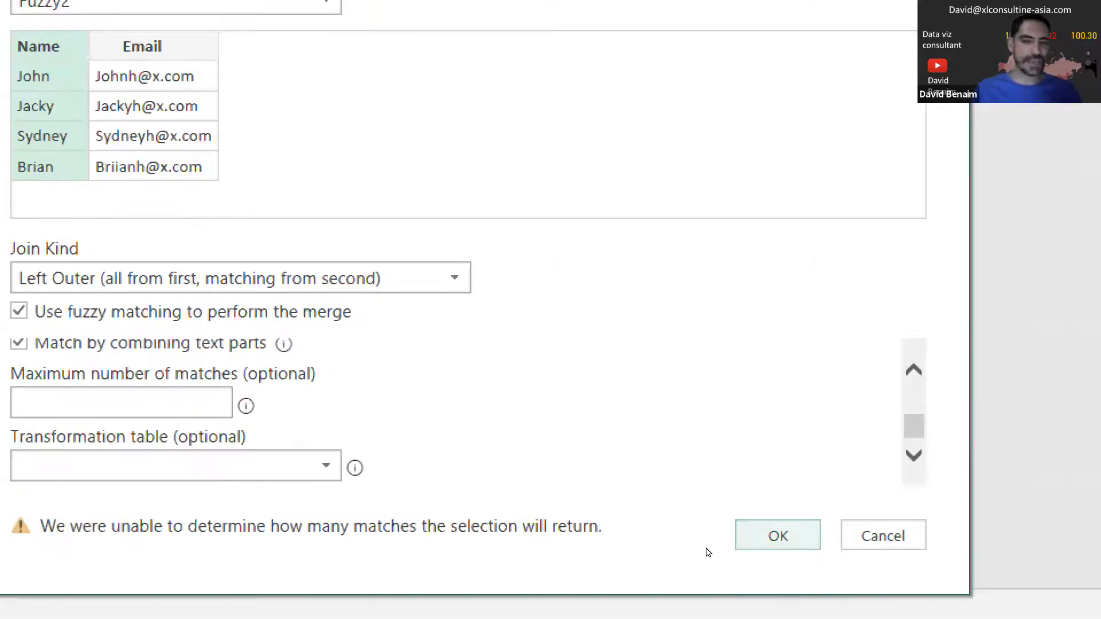
click(768, 537)
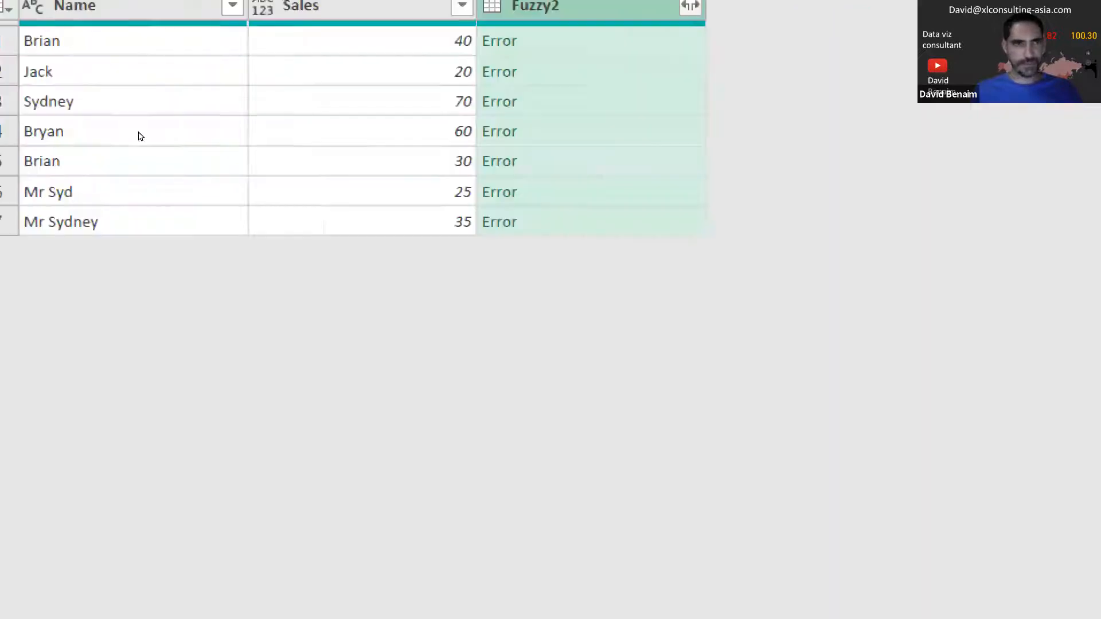
Step: Set the data type of the Name column in Fuzzy2 to Text and return to the Fuzzy1 query
click(290, 41)
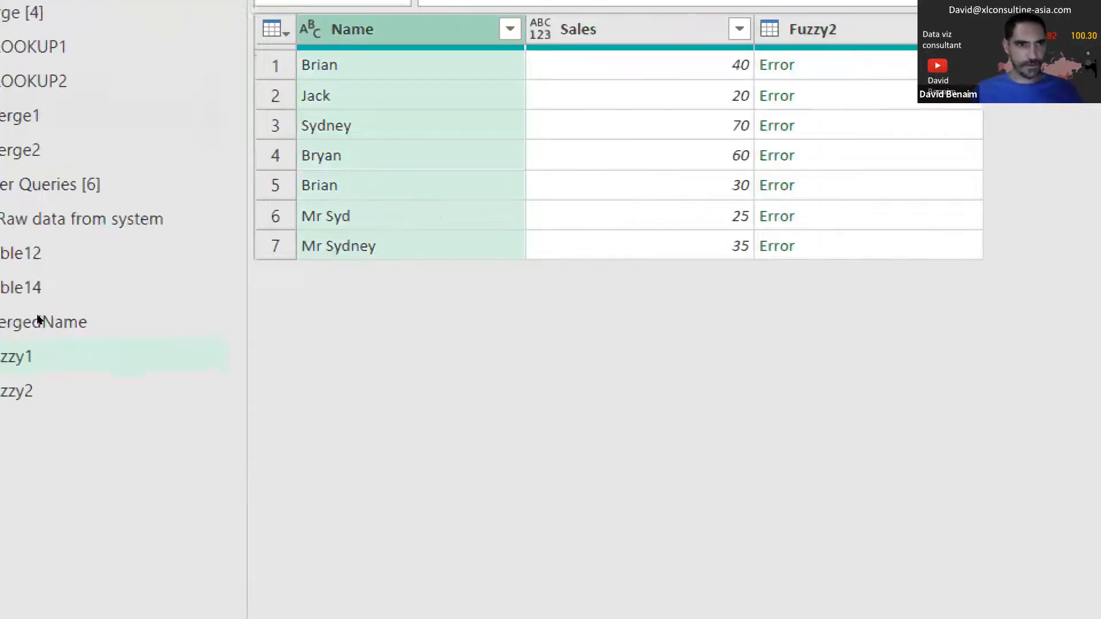
click(115, 357)
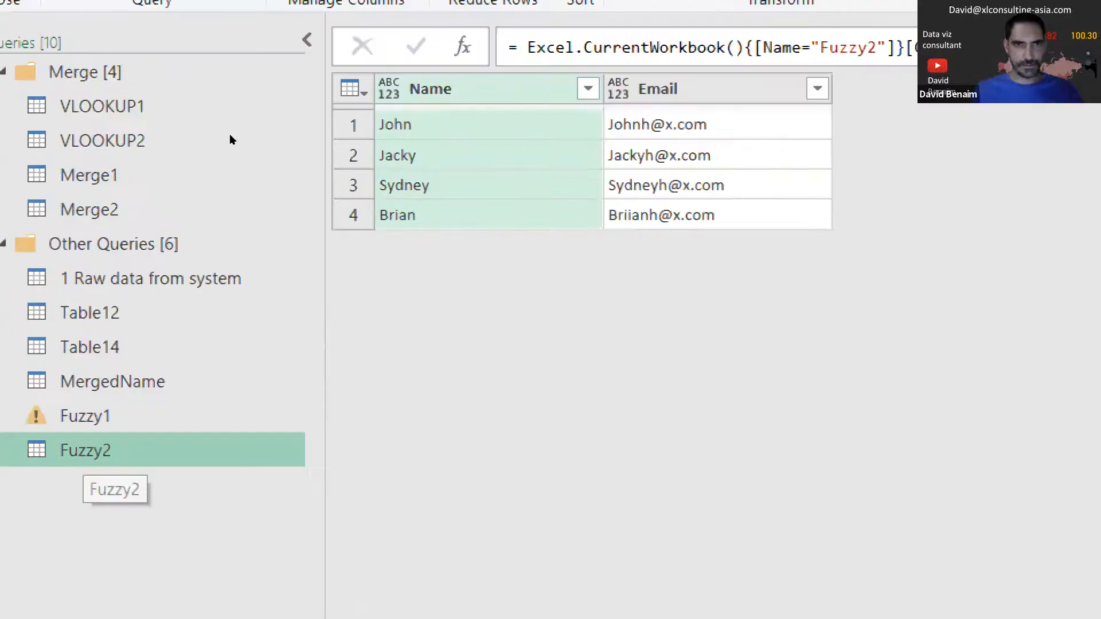
click(389, 89)
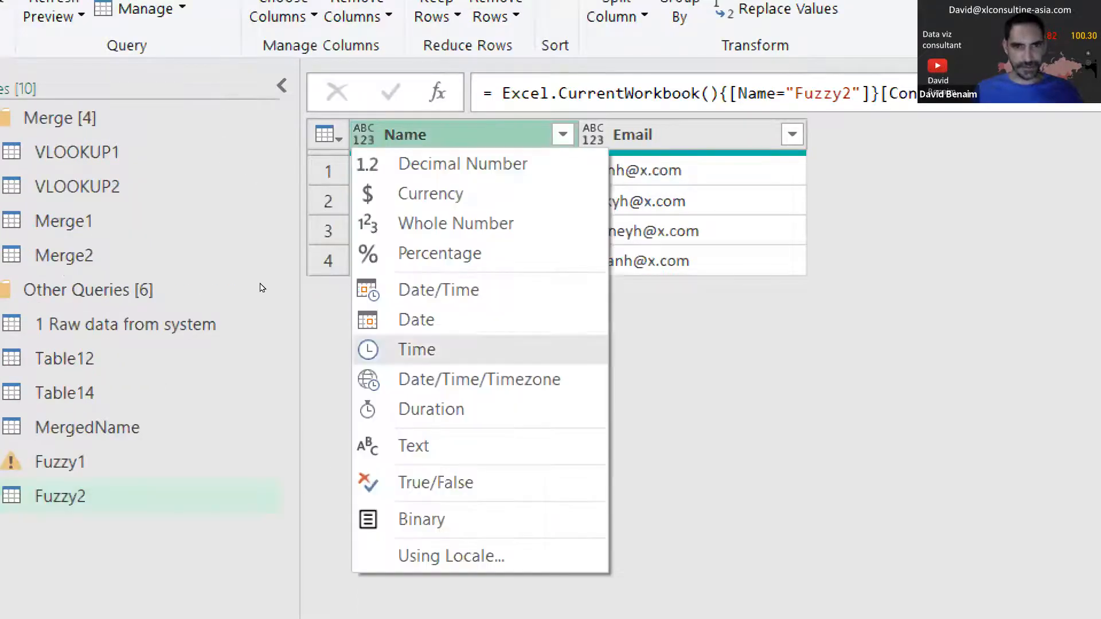
click(413, 446)
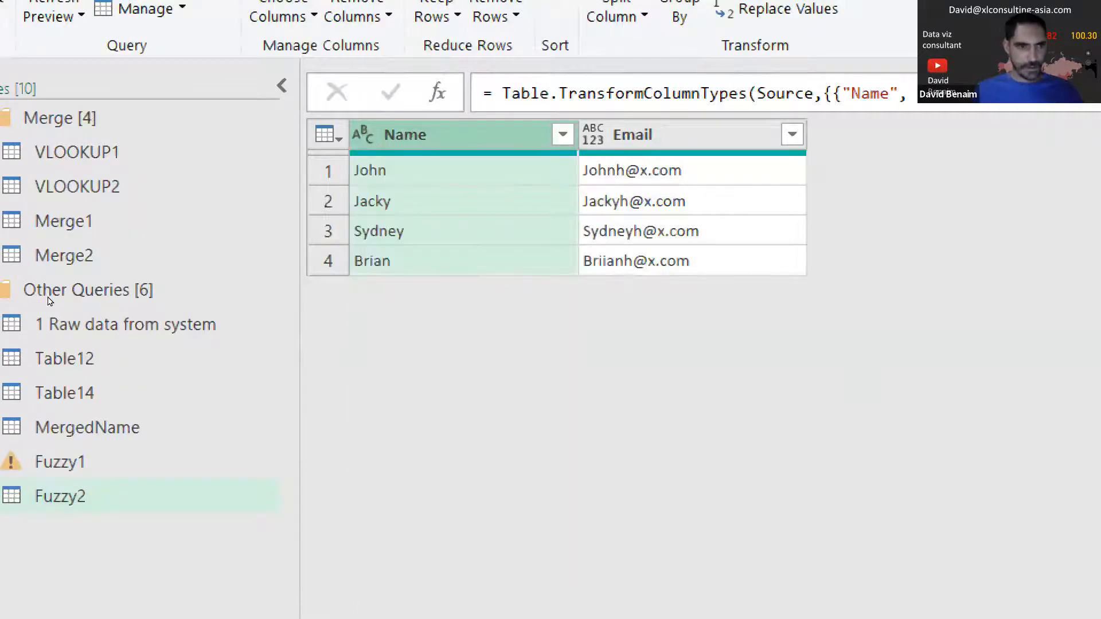
click(61, 461)
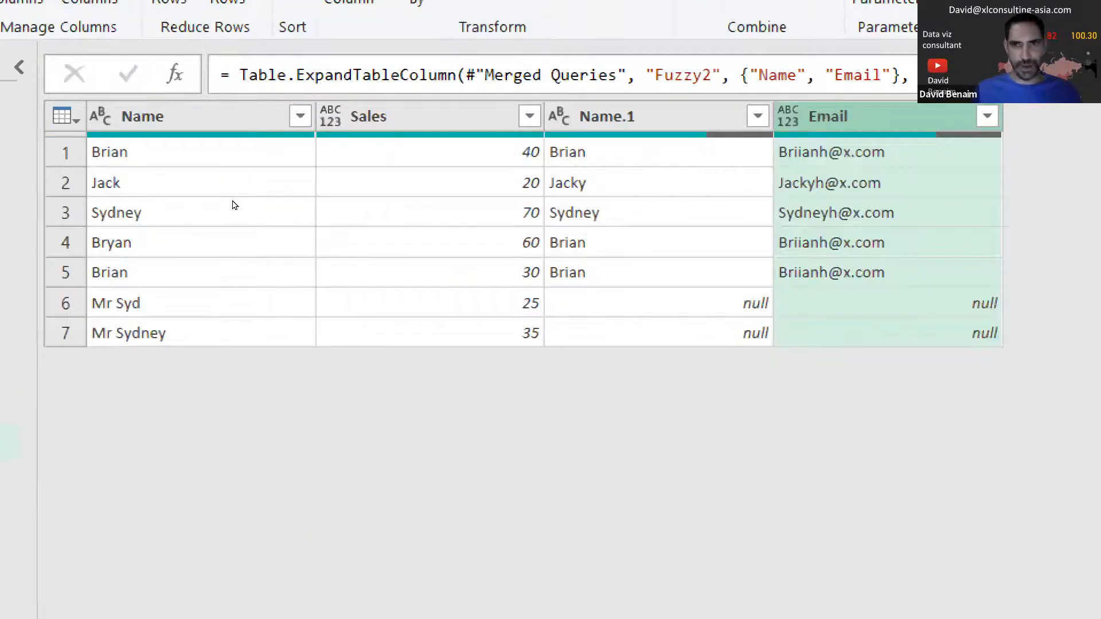
Step: Lower the similarity threshold for fuzzy matching in Fuzzy1's Merged Queries step and review the matches in the Expanded Fuzzy2 step
click(229, 242)
click(895, 243)
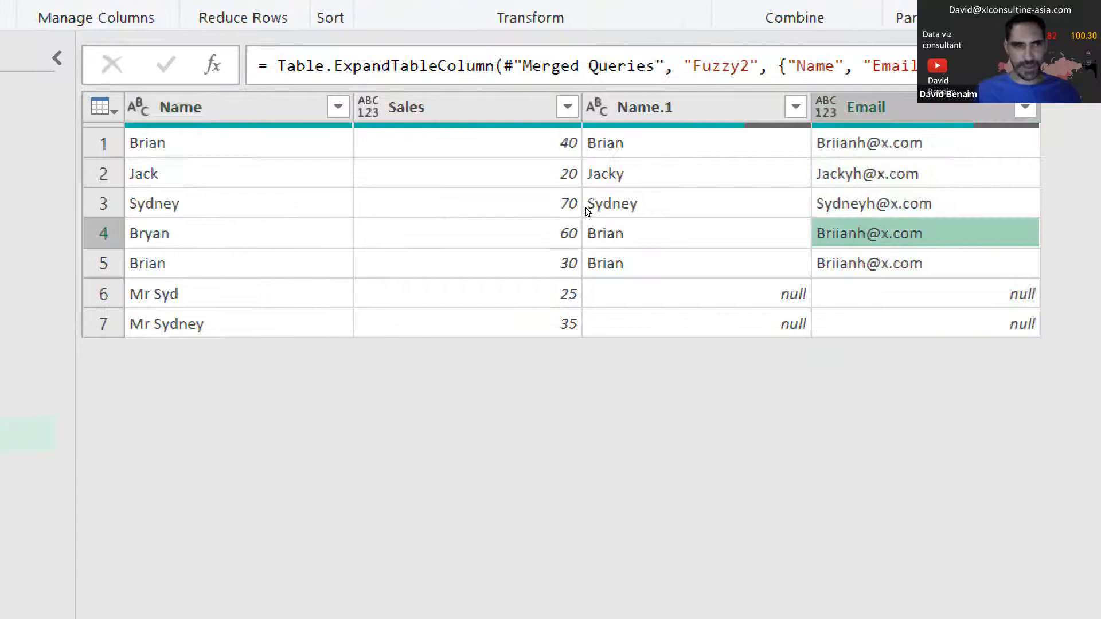
click(895, 273)
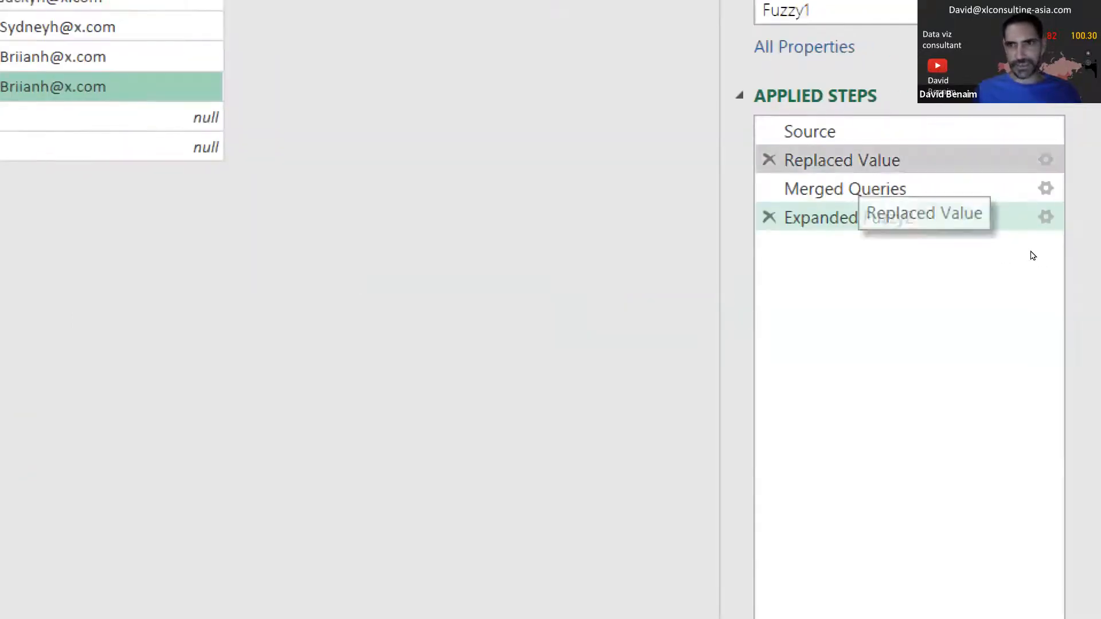
click(1046, 188)
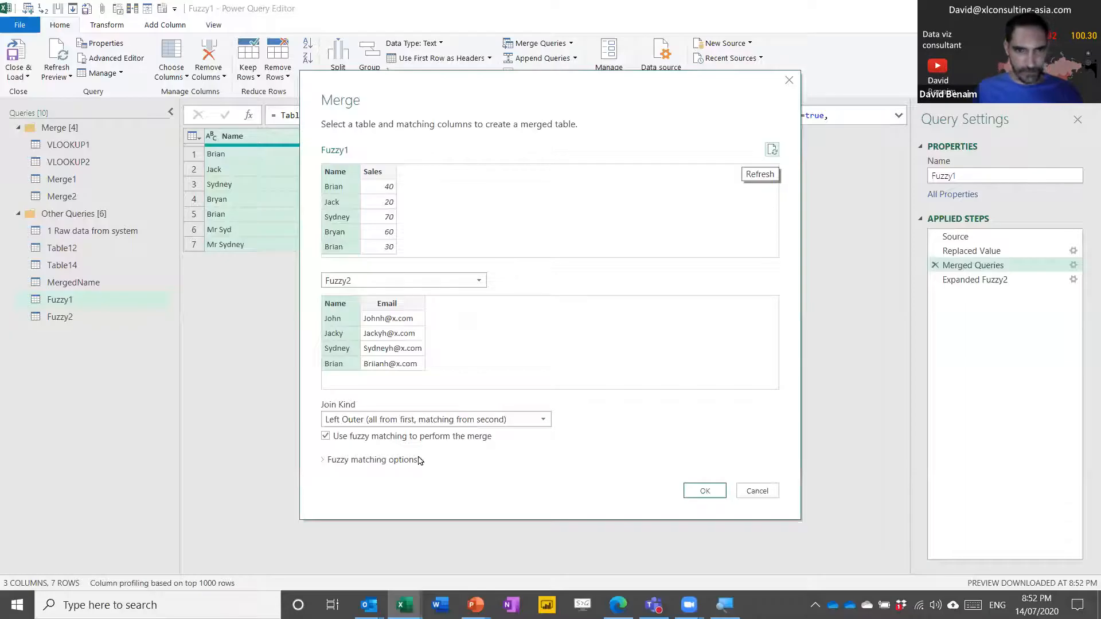
click(419, 460)
scroll(511, 490, down, 2)
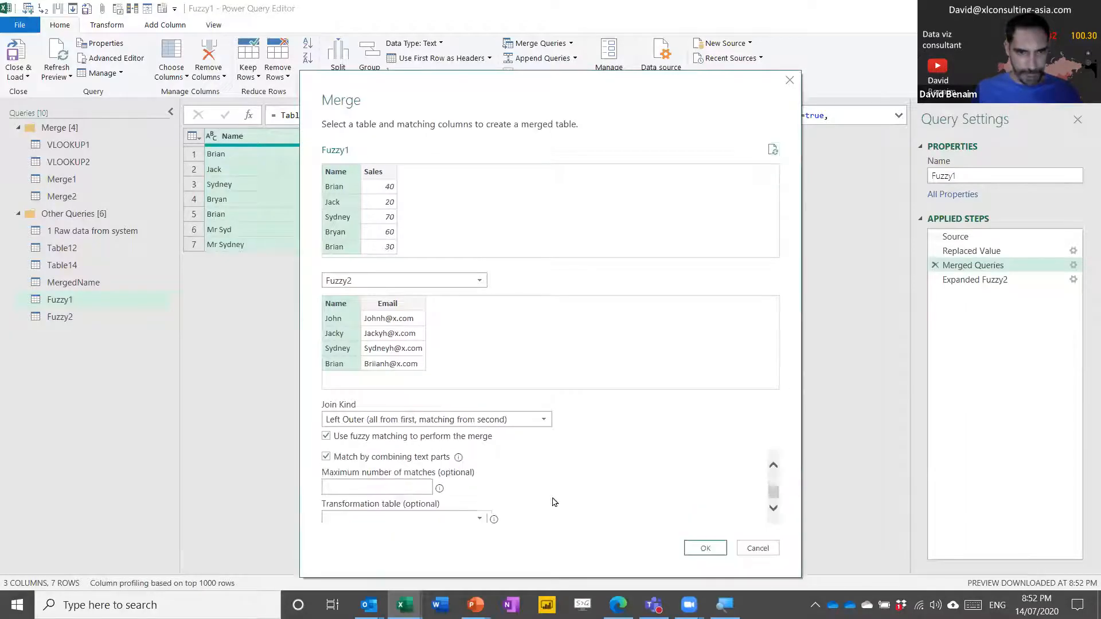
scroll(484, 492, up, 2)
click(376, 492)
text(0.9)
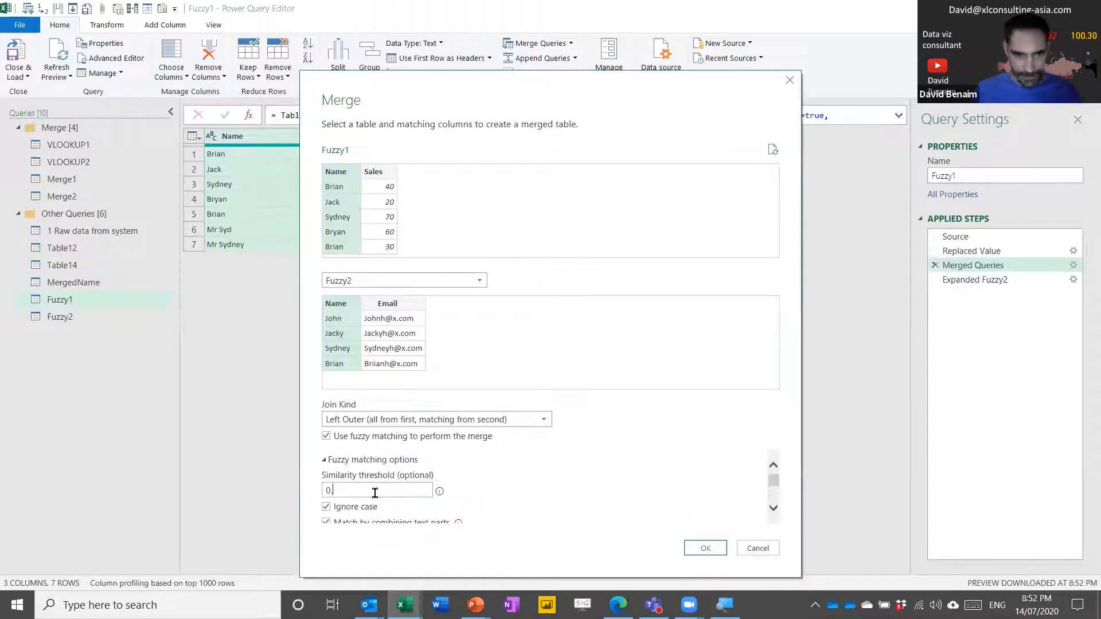
click(706, 548)
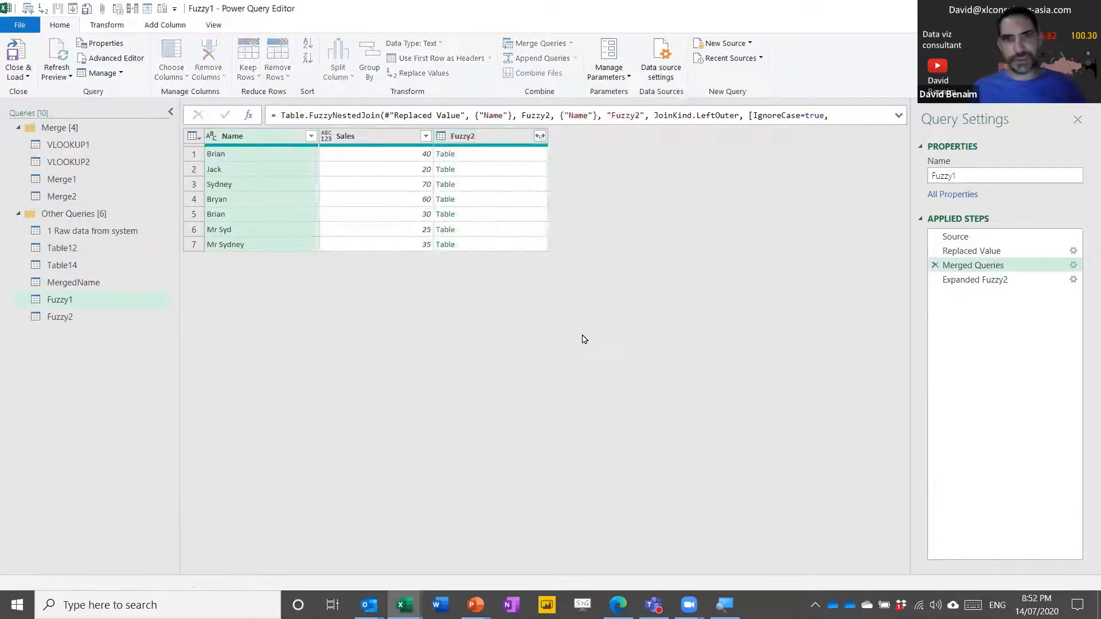
click(968, 281)
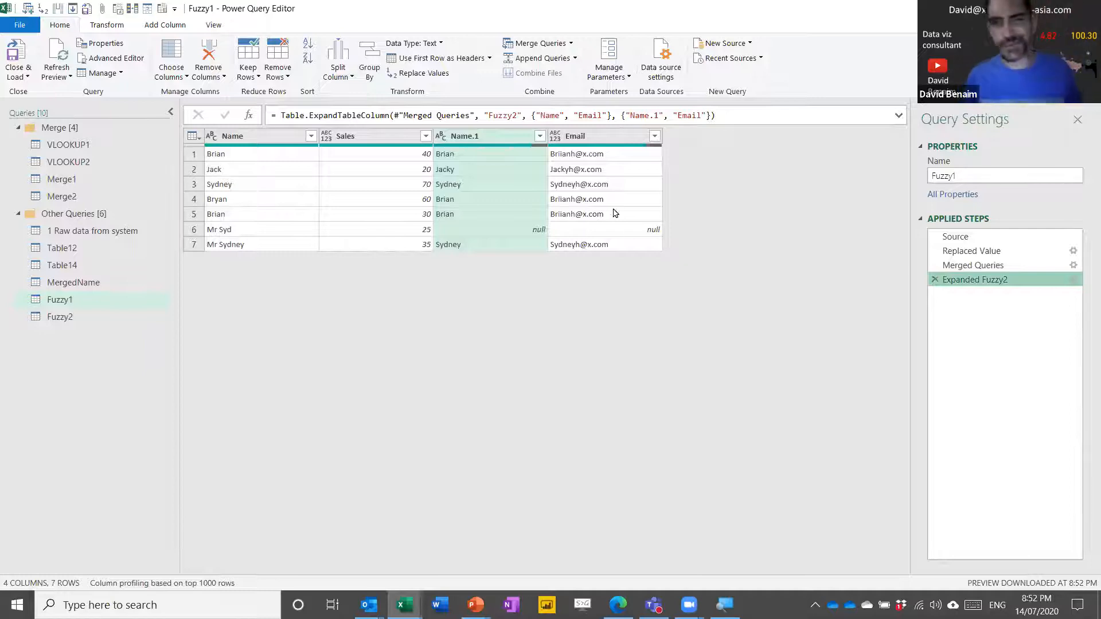
click(601, 139)
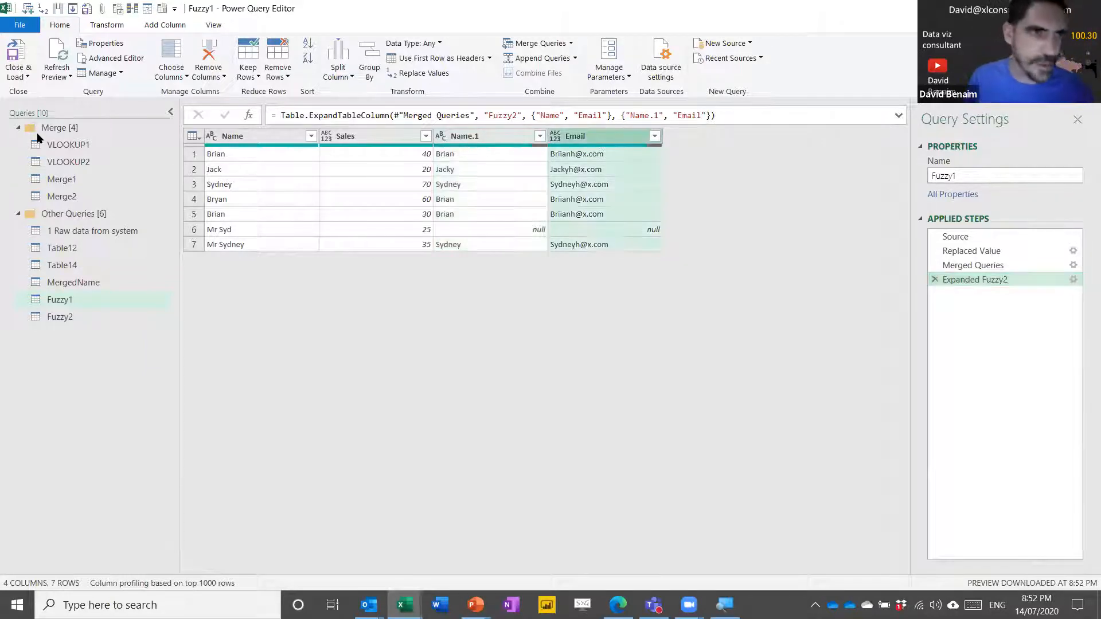
Step: Close and load the queries back to the workbook and hide the Queries & Connections pane
click(29, 69)
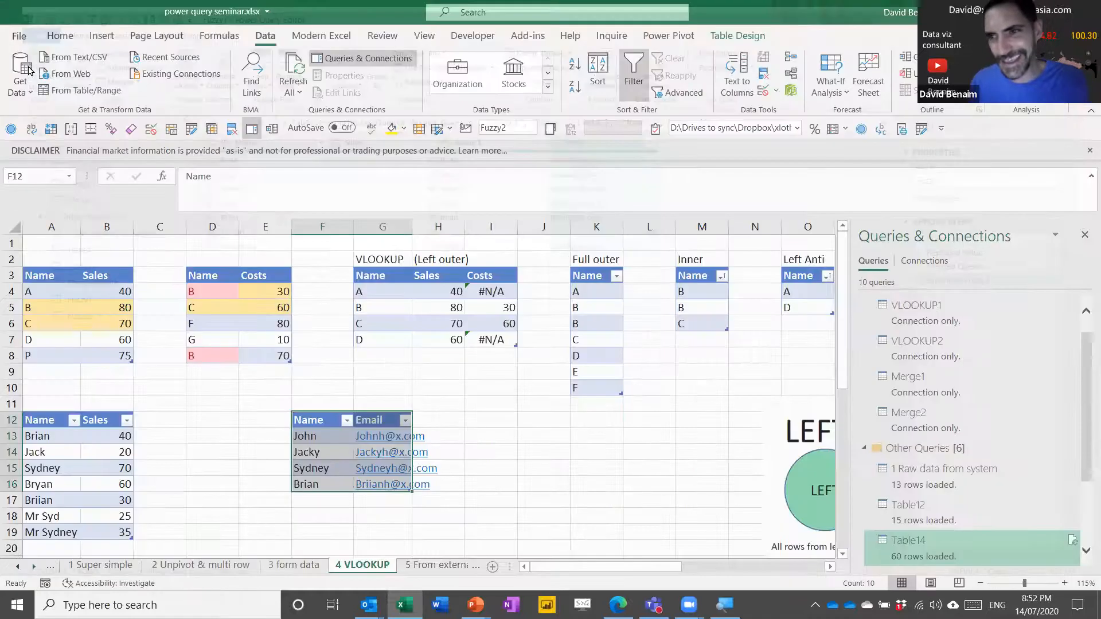
click(1081, 238)
click(655, 370)
click(539, 440)
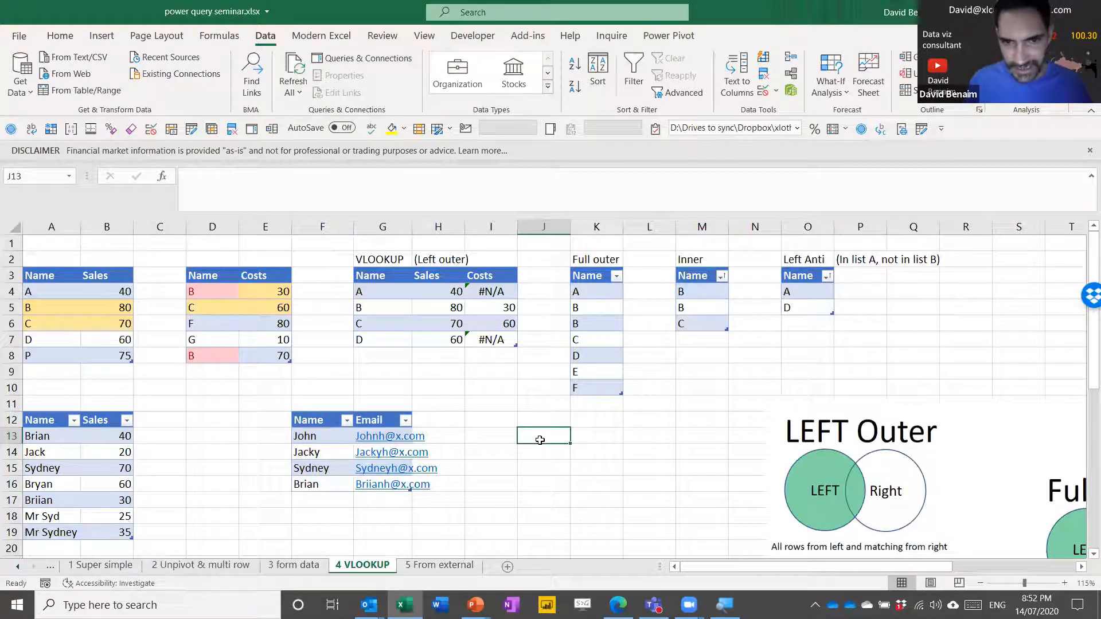
key(Right)
key(ctrl+Up)
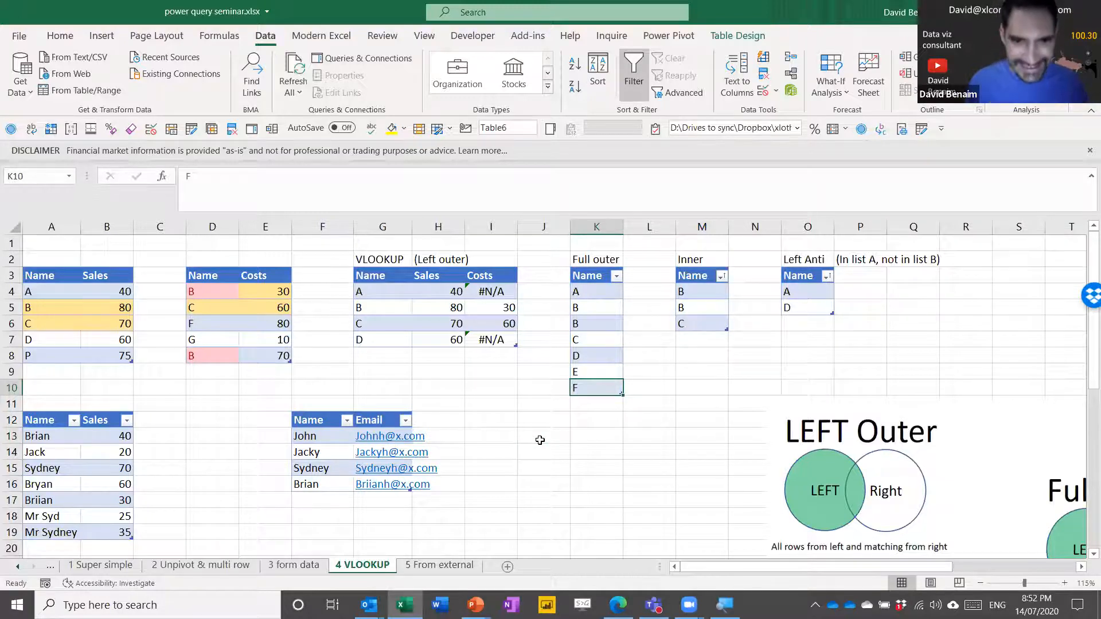
Step: Examine the external data sources available for import, including files, other sources and combining queries, from the 5 From external sheet
key(ctrl+Page_Down)
click(458, 315)
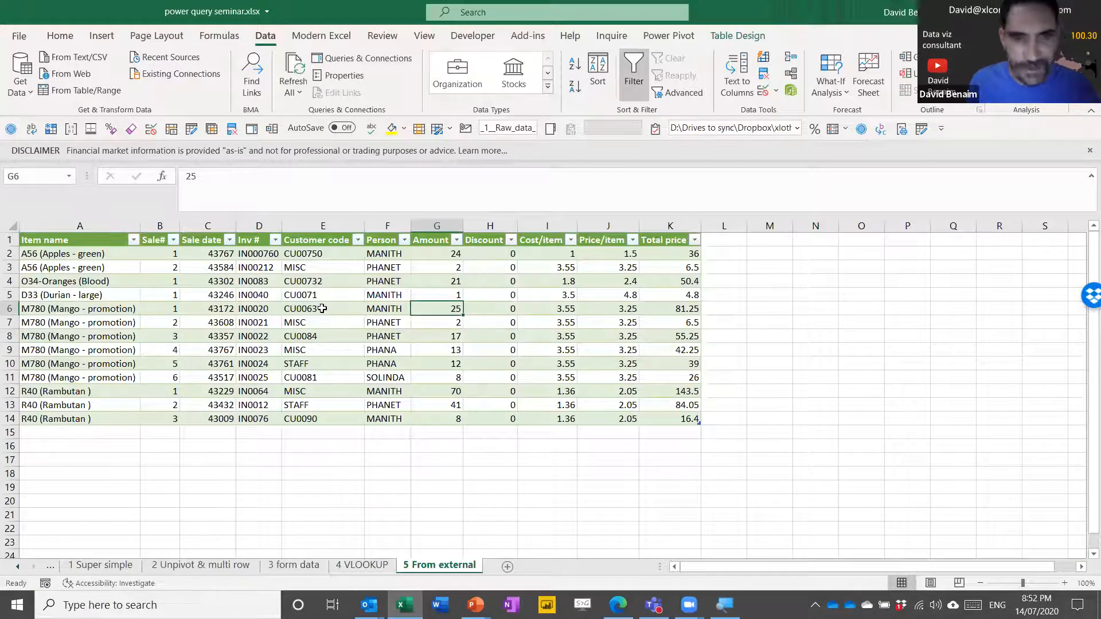
click(393, 310)
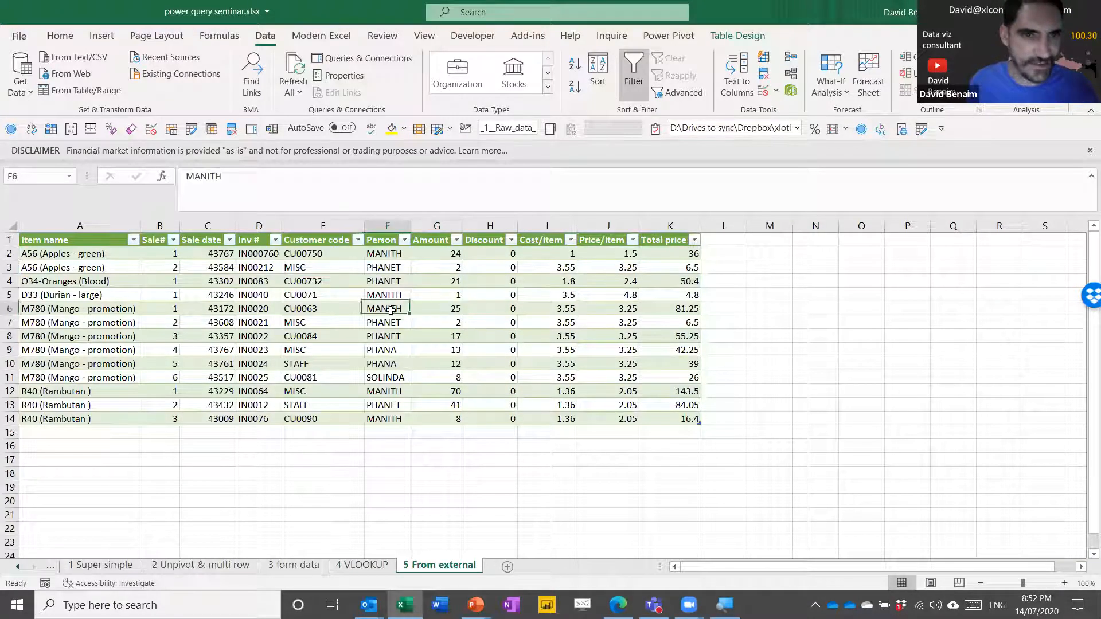
click(467, 285)
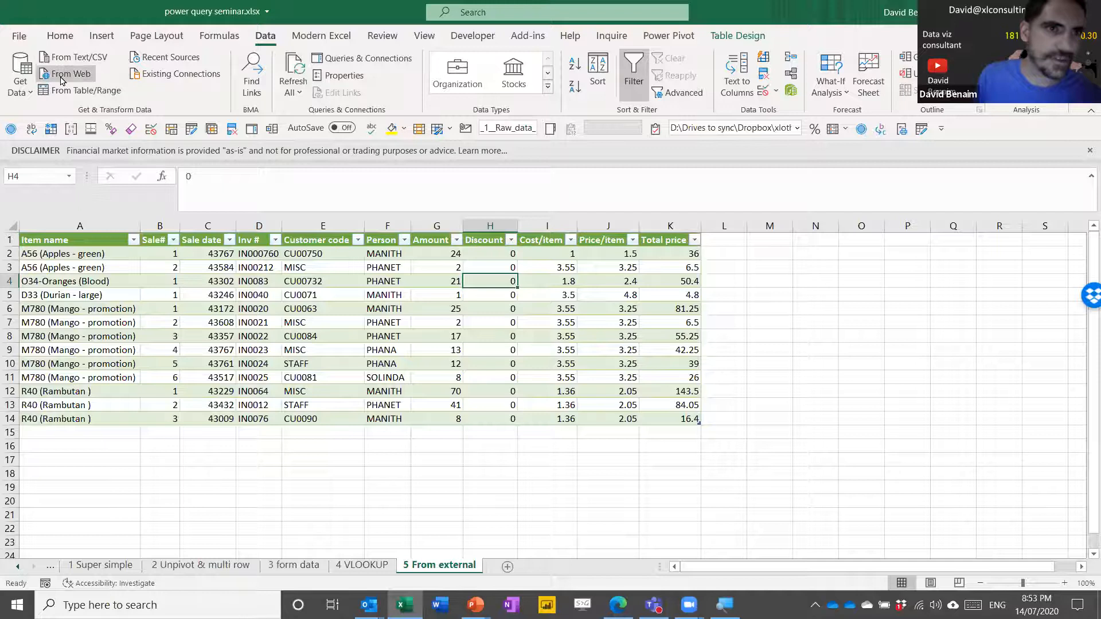
click(29, 91)
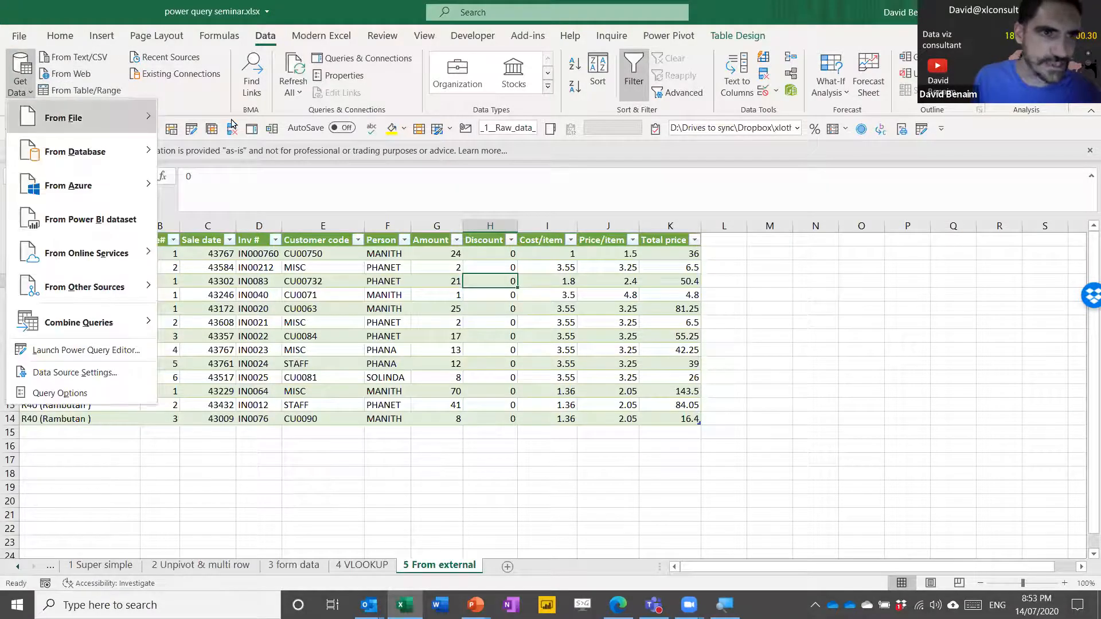
mouse_move(71, 118)
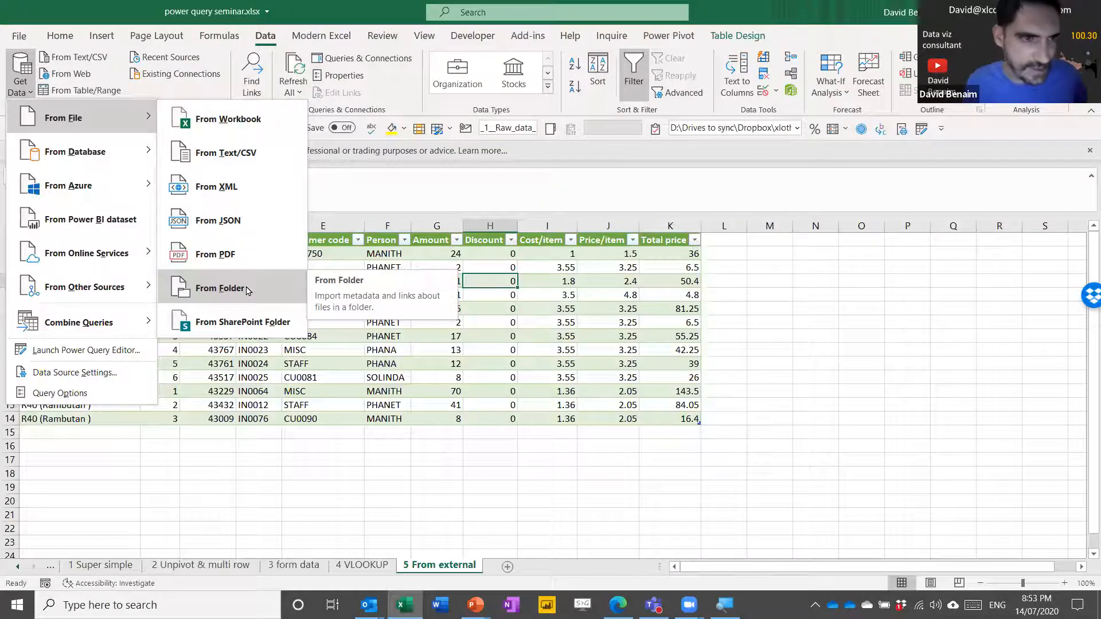
mouse_move(78, 173)
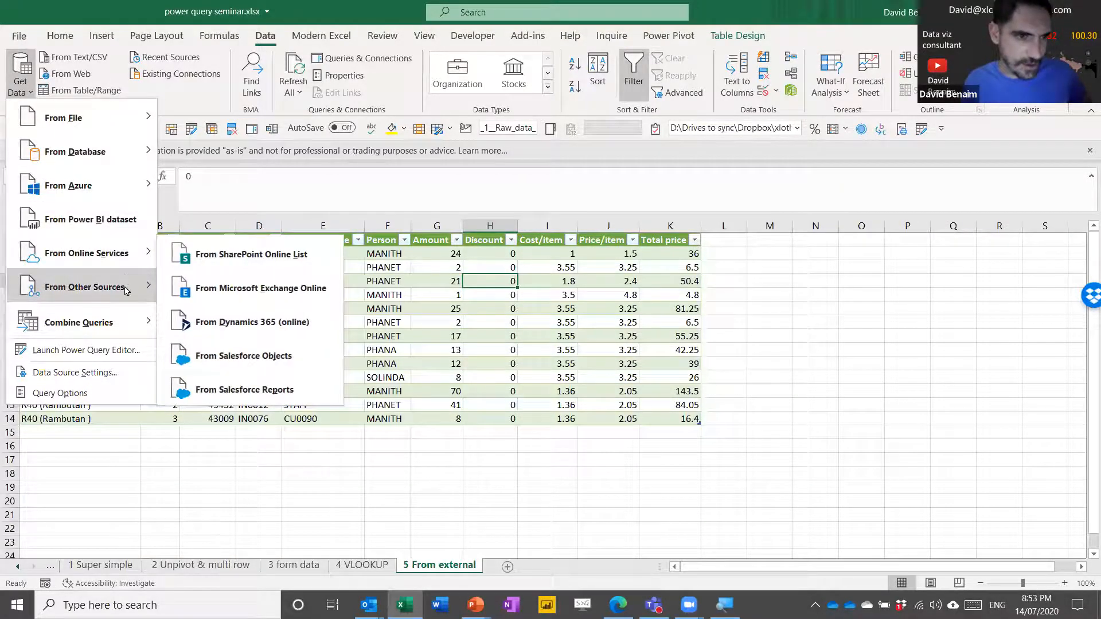
mouse_move(126, 320)
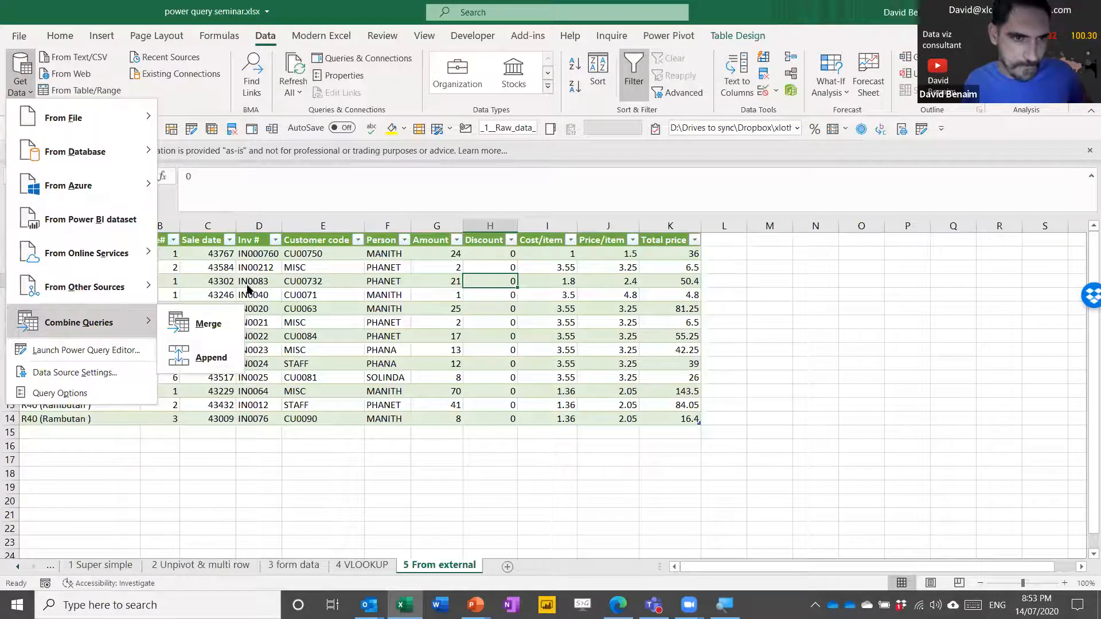
click(369, 282)
click(369, 282)
Step: Go to the 1 Super simple sheet and open the query behind its green output table for editing
click(362, 565)
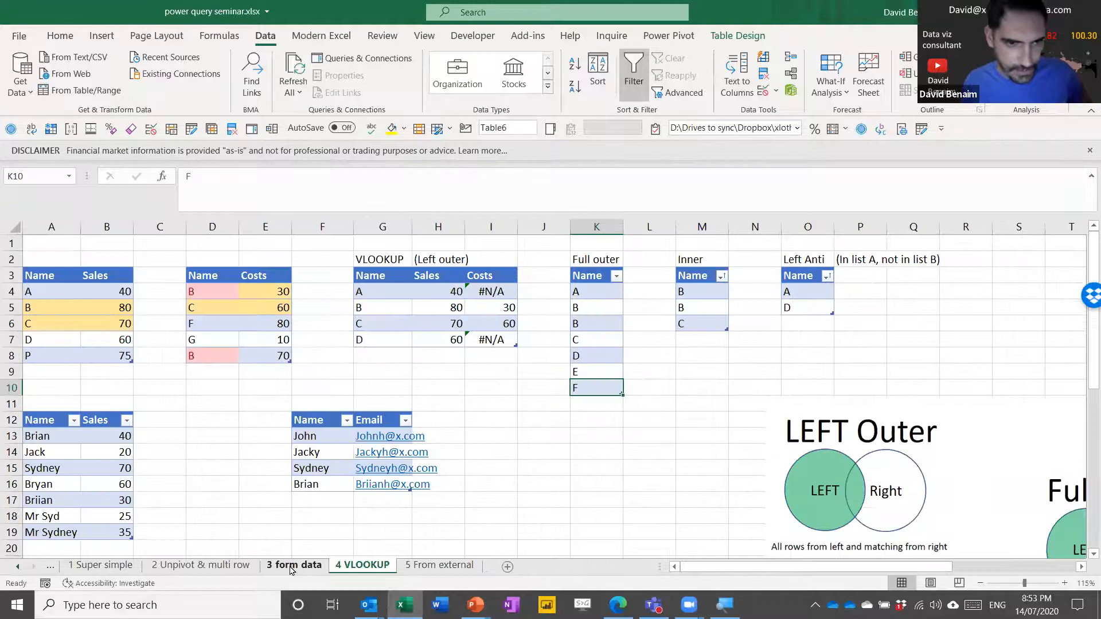
click(294, 565)
click(244, 566)
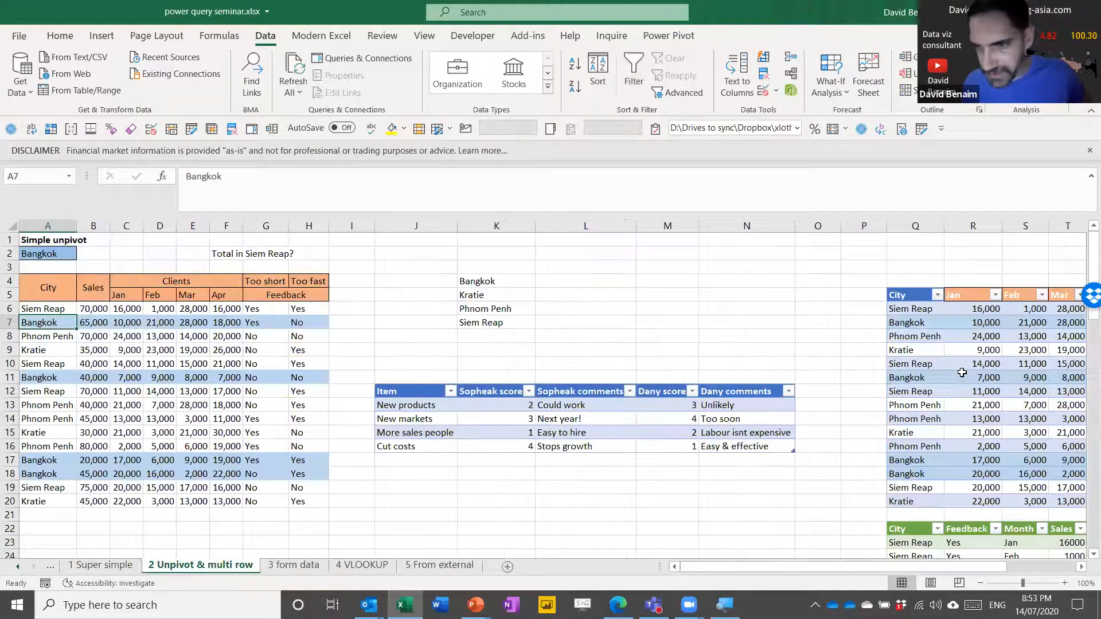
click(95, 565)
click(577, 308)
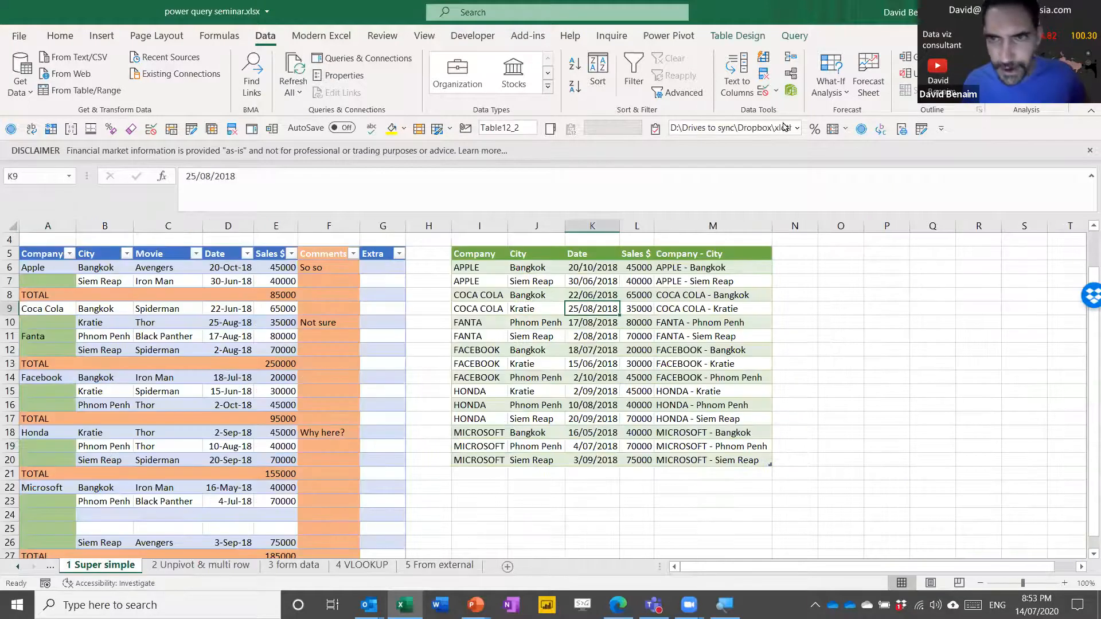
click(792, 36)
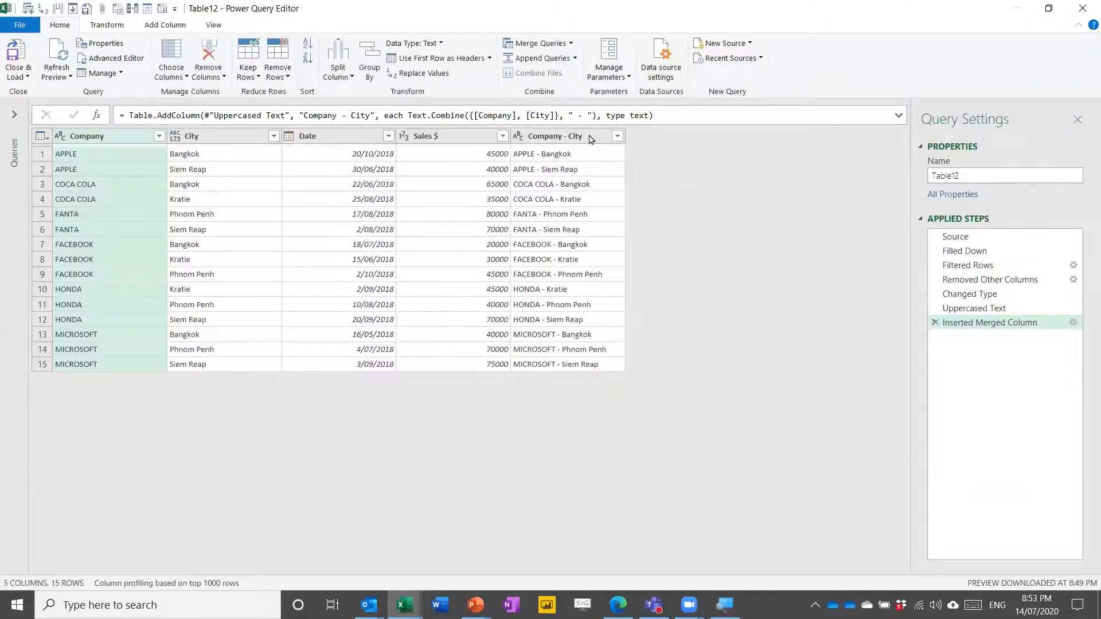
click(591, 138)
click(481, 141)
click(539, 137)
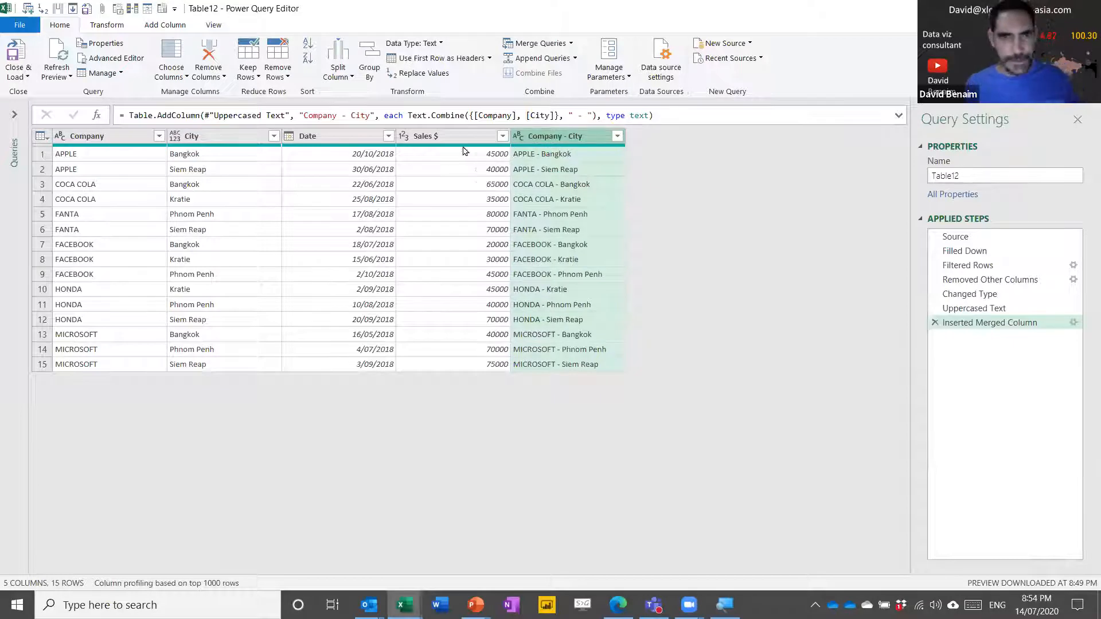
click(437, 136)
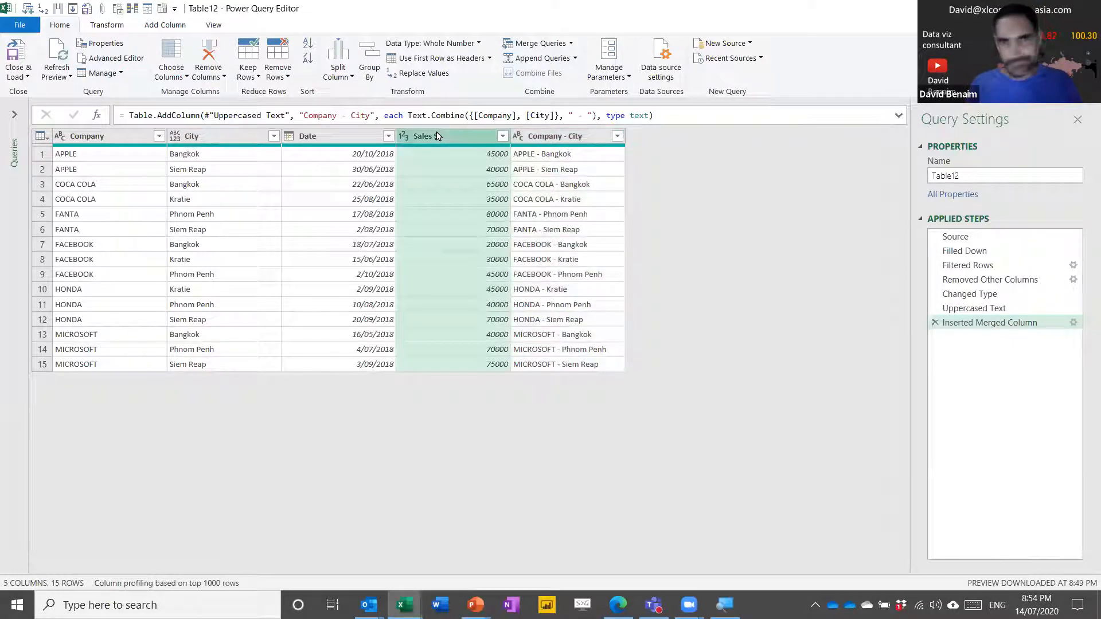
click(572, 139)
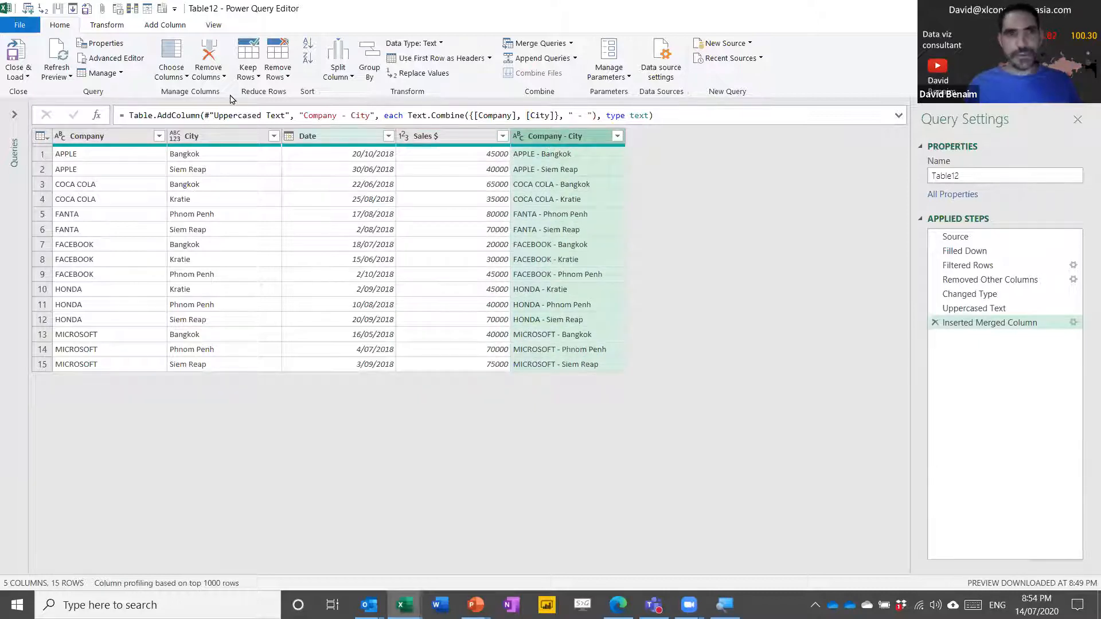
Step: Set up a new conditional column named Type in Table12 that outputs Good when Company equals HONDA
click(170, 24)
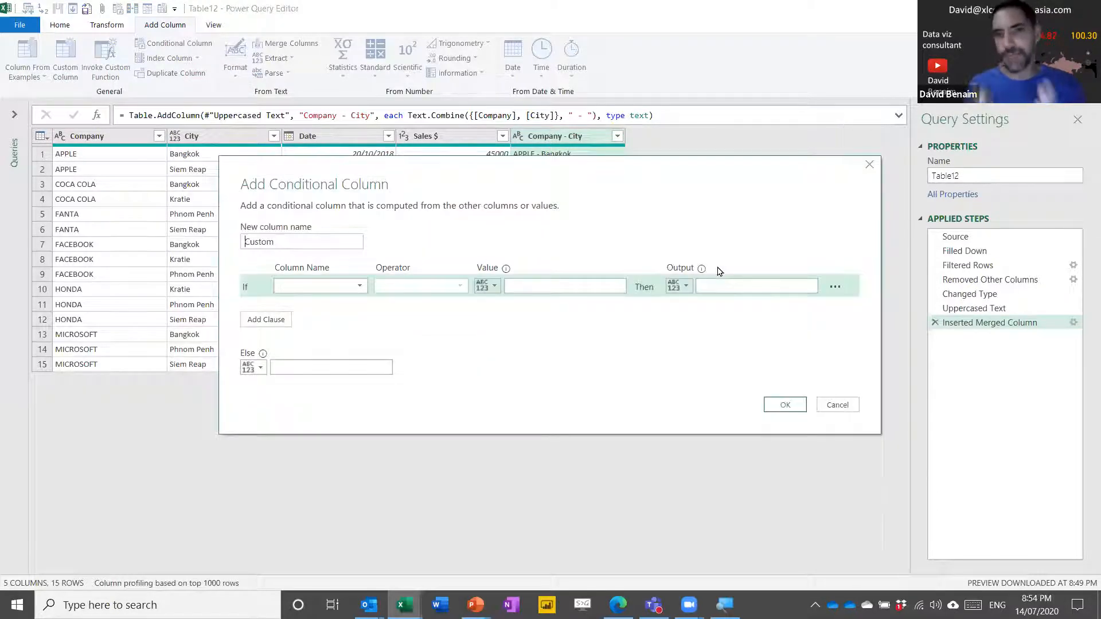
double_click(264, 245)
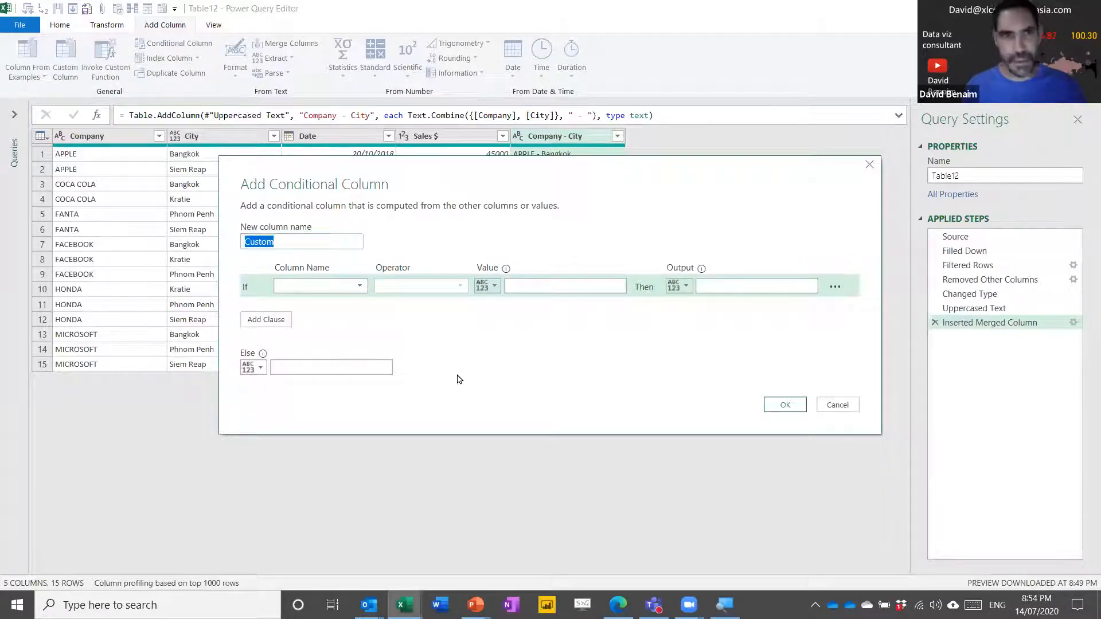
text(Type)
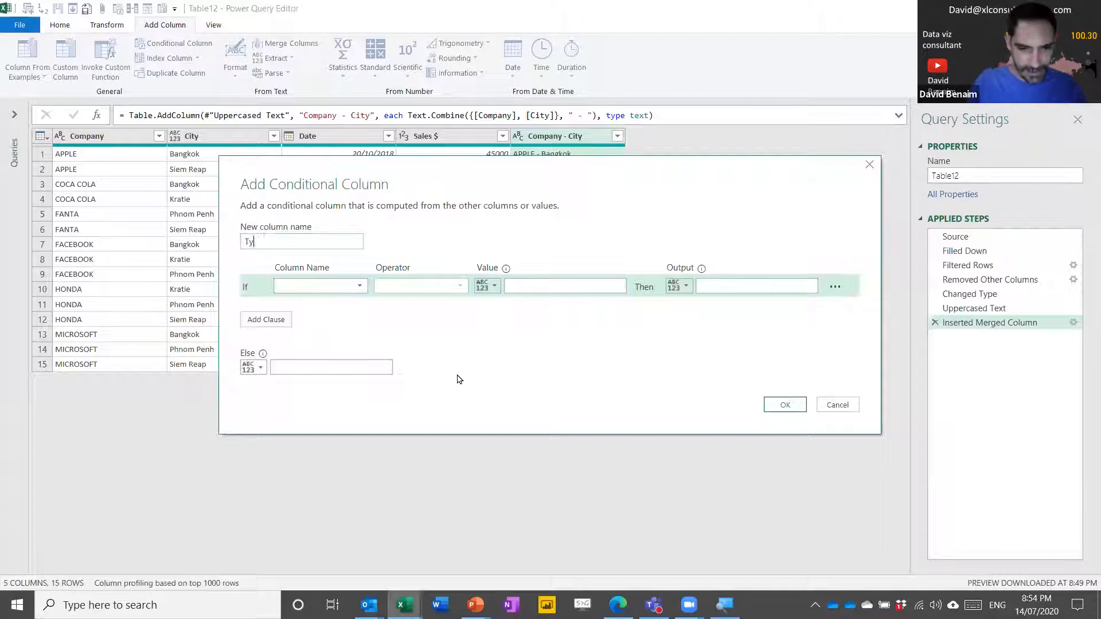
click(352, 291)
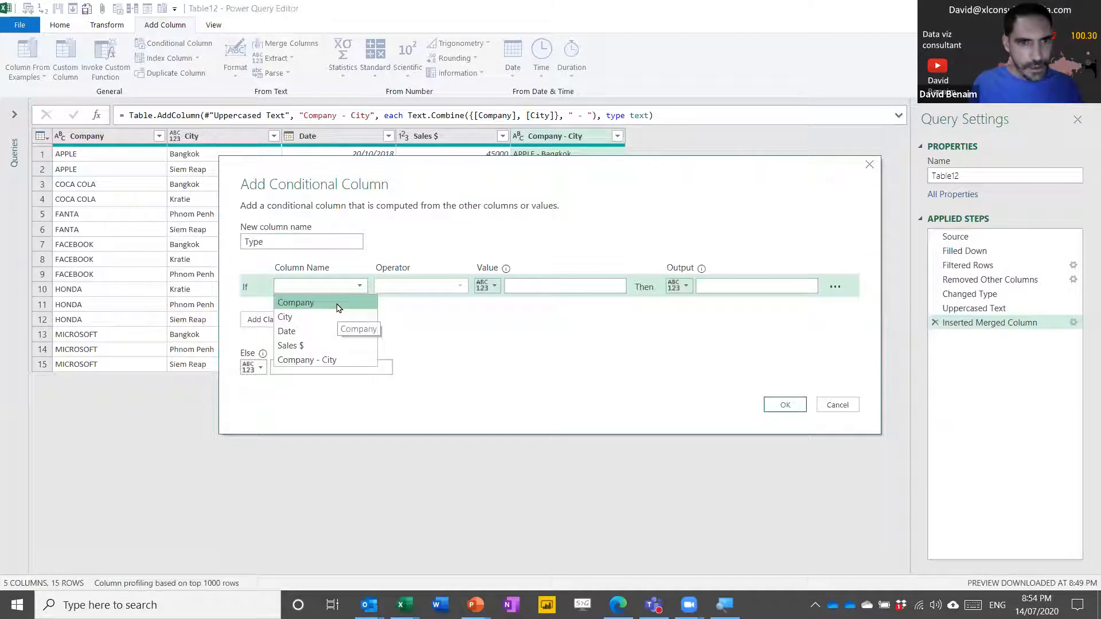
click(338, 304)
click(545, 285)
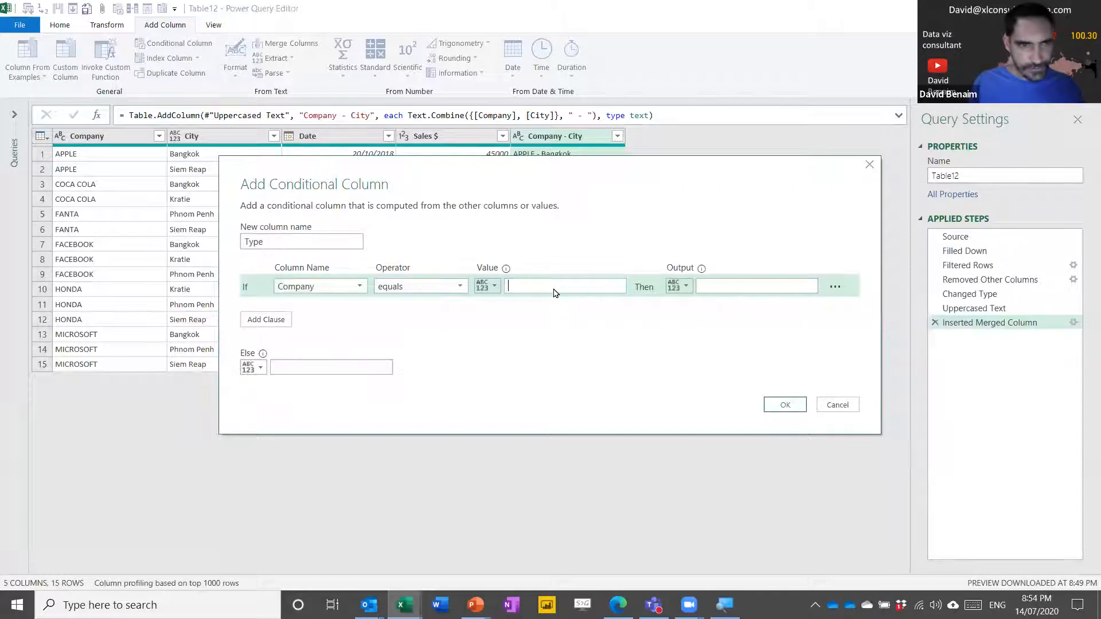
text(HONDA)
click(719, 290)
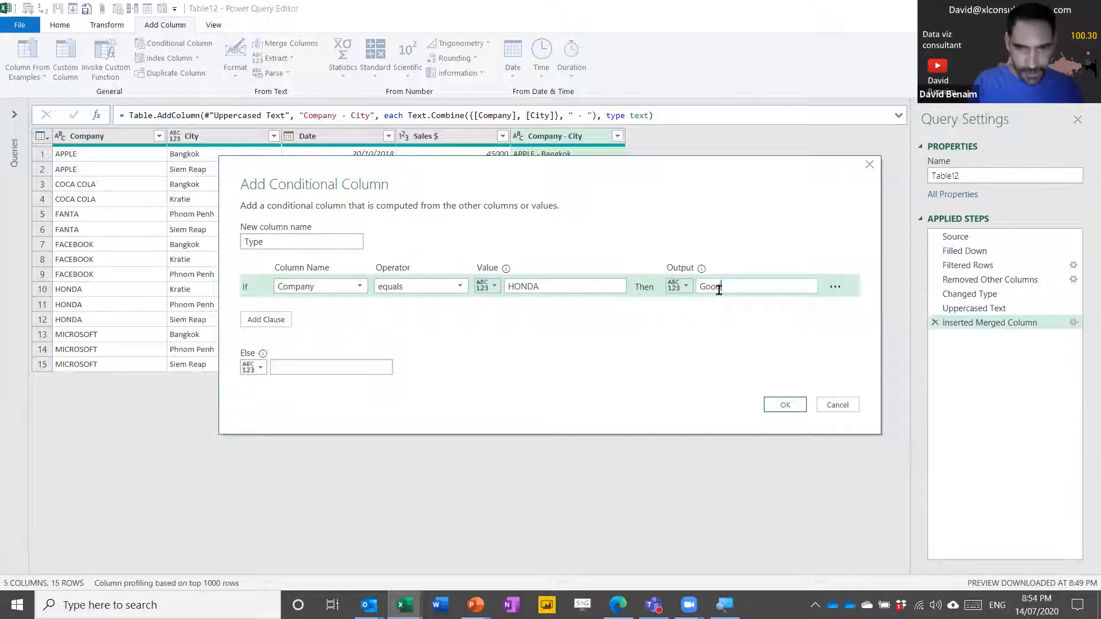
Step: Add an else-if clause that outputs Average when Date is before 8/04/2020
click(266, 319)
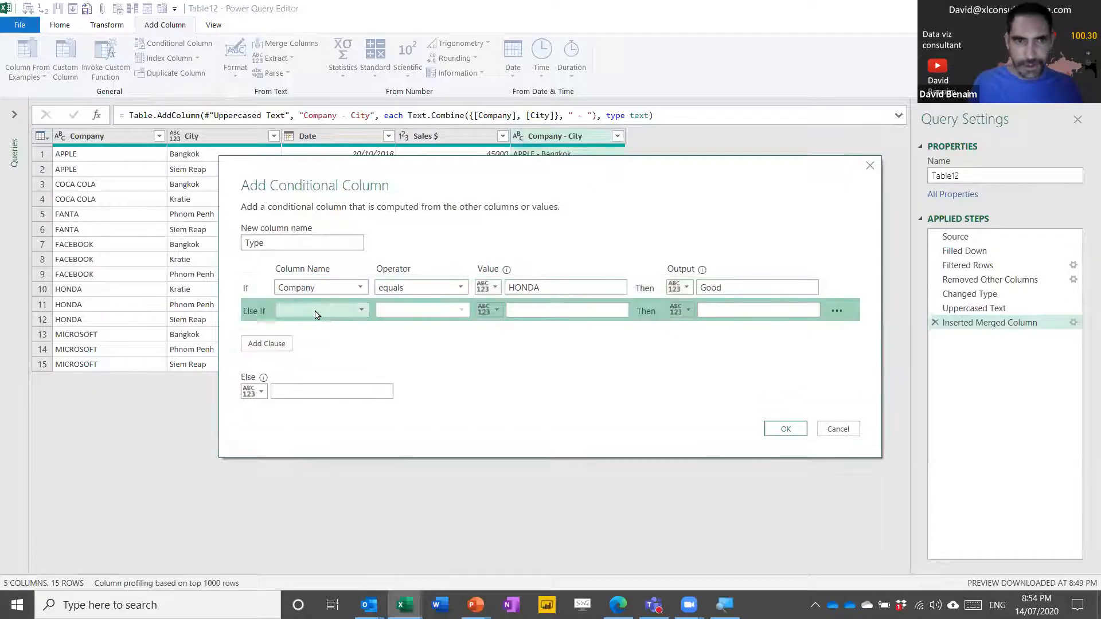
click(315, 311)
click(327, 355)
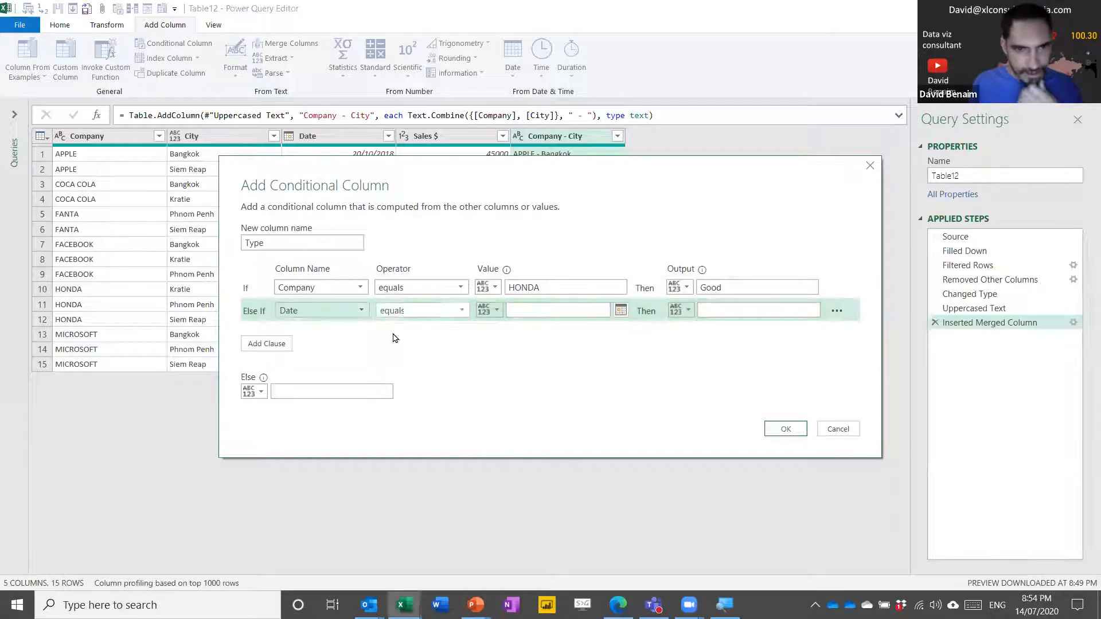
click(407, 313)
click(422, 355)
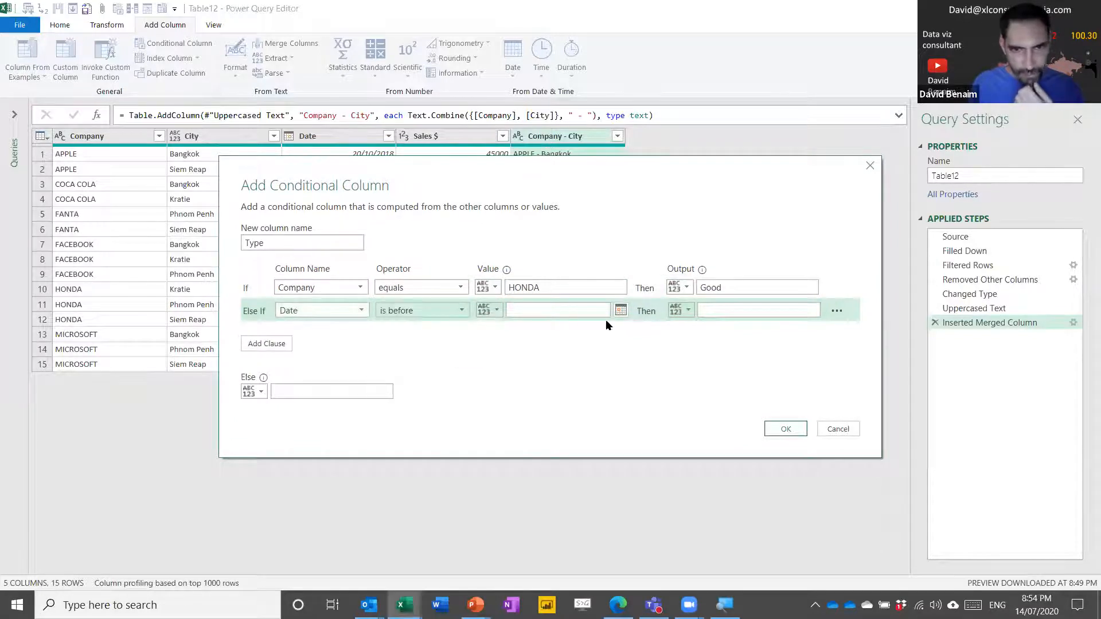
click(621, 311)
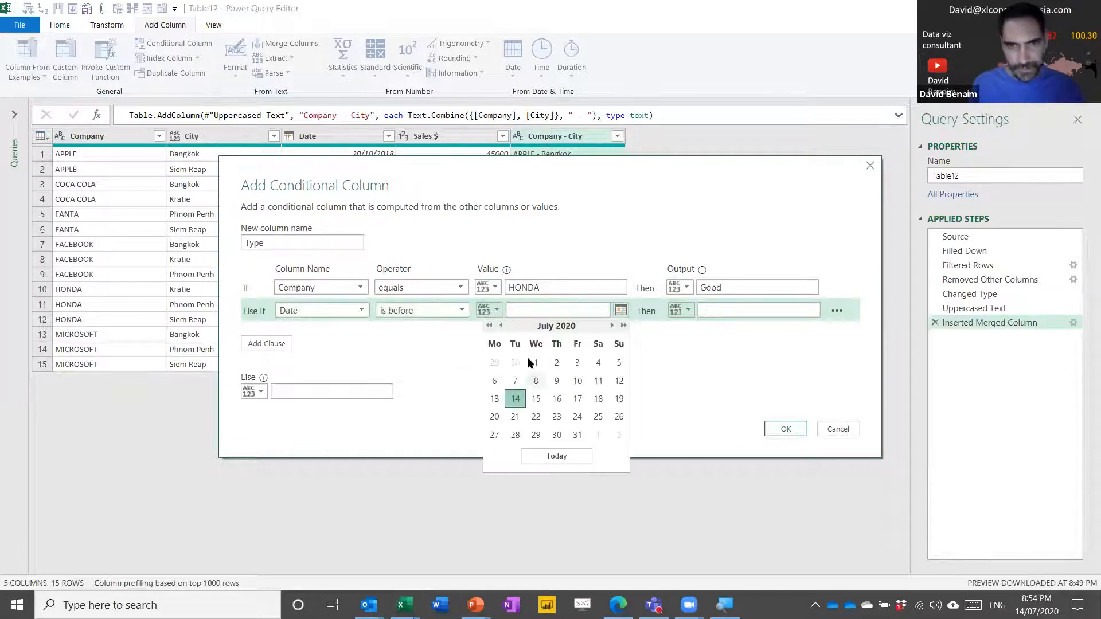
click(501, 326)
click(501, 326)
click(501, 325)
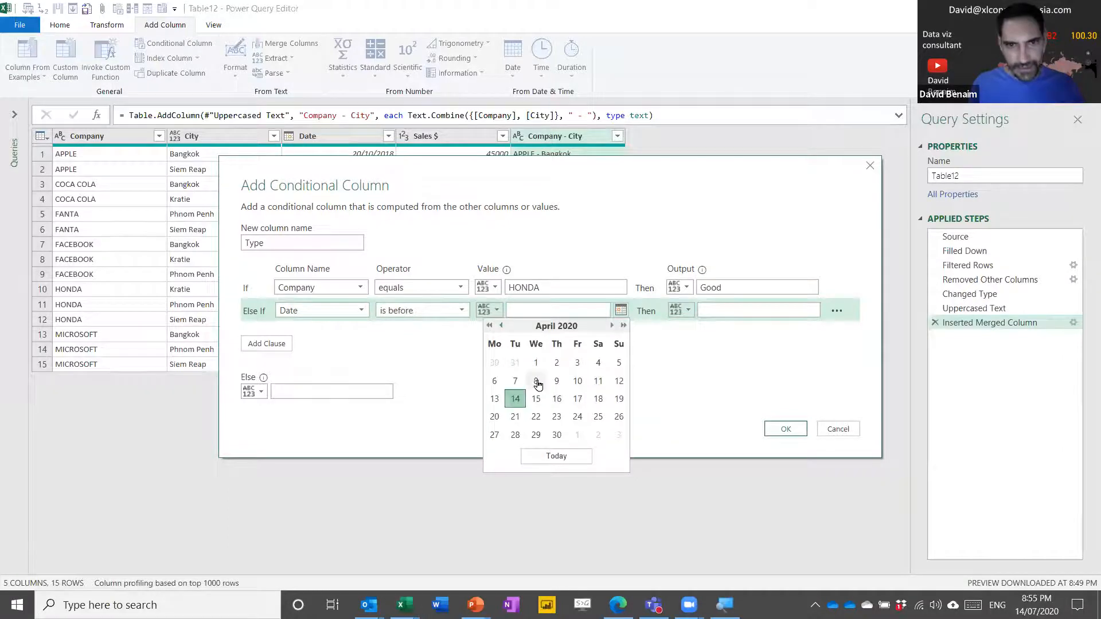
click(536, 381)
click(727, 311)
text(Average)
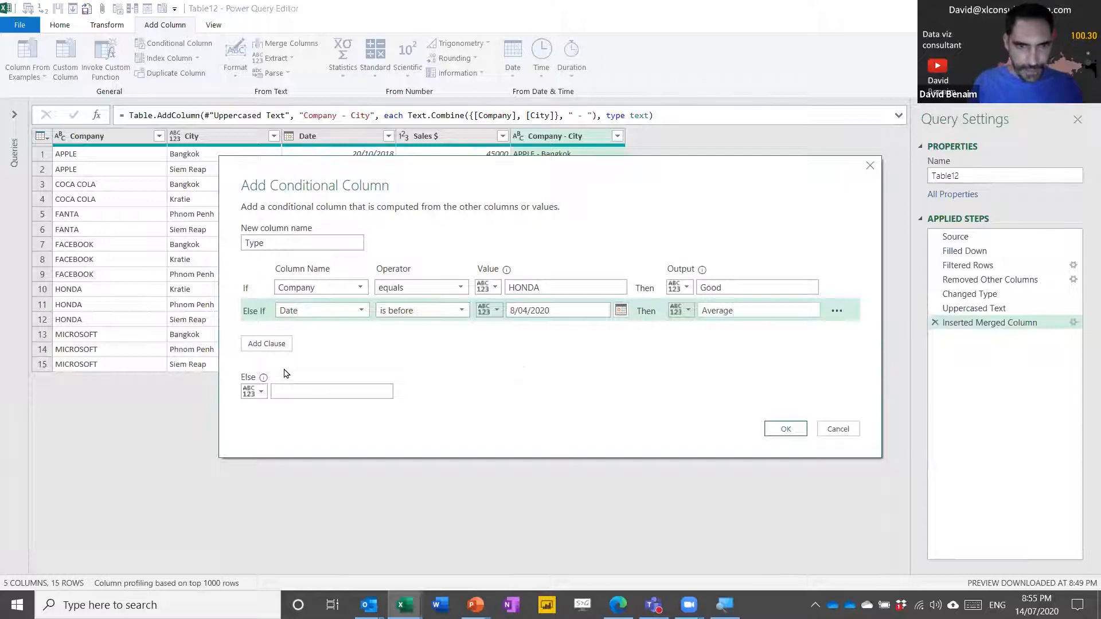
Step: Add another else-if clause that outputs Great when City contains ea
click(275, 345)
click(317, 333)
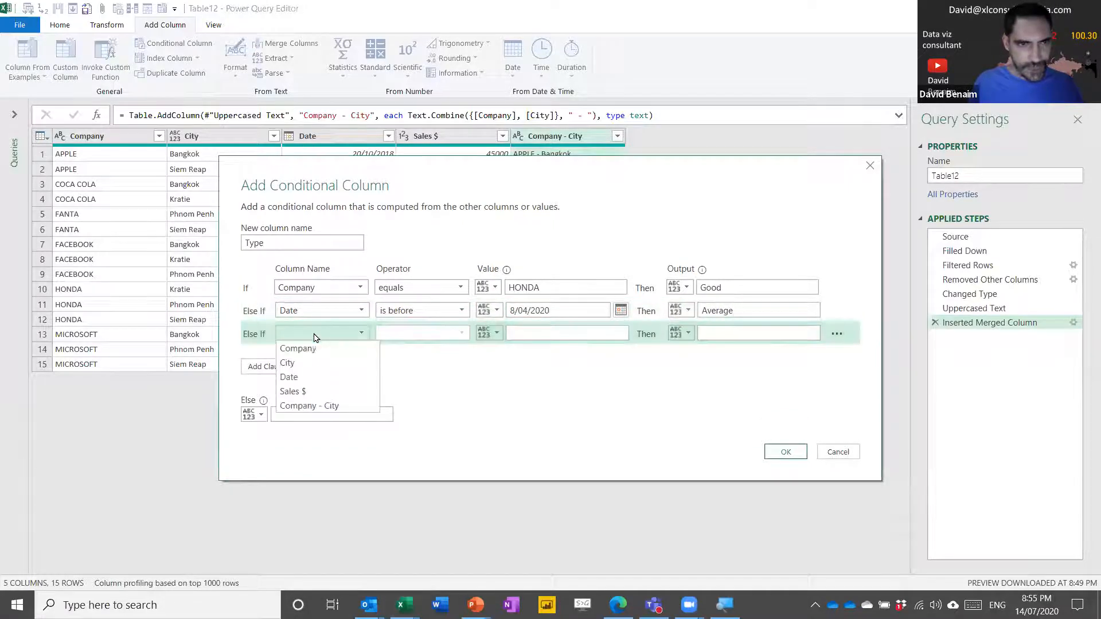
click(318, 362)
click(439, 337)
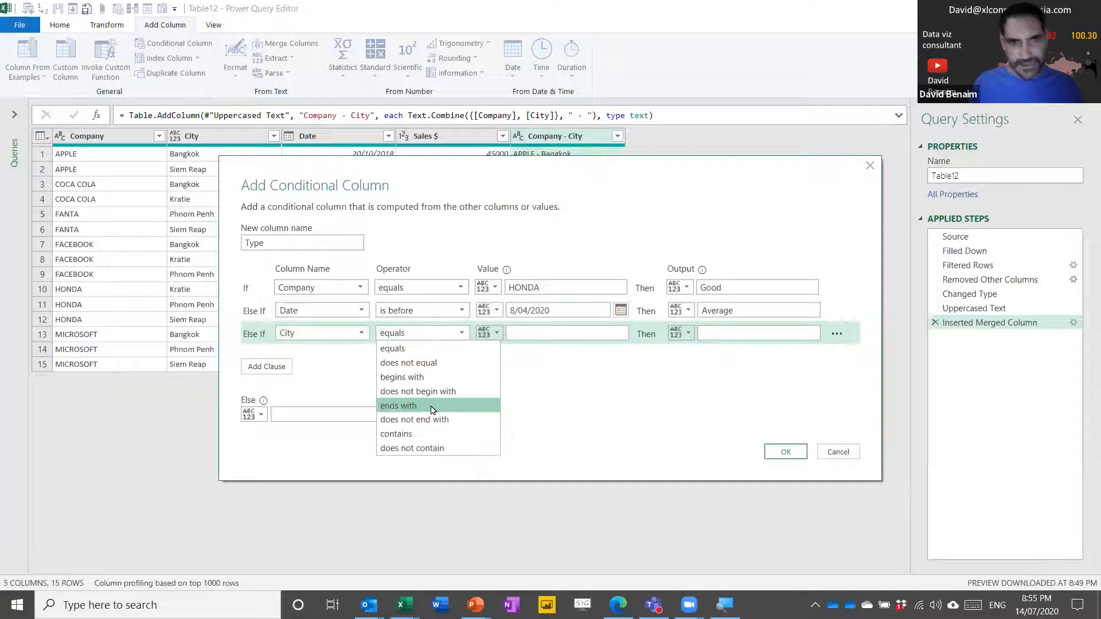
click(443, 434)
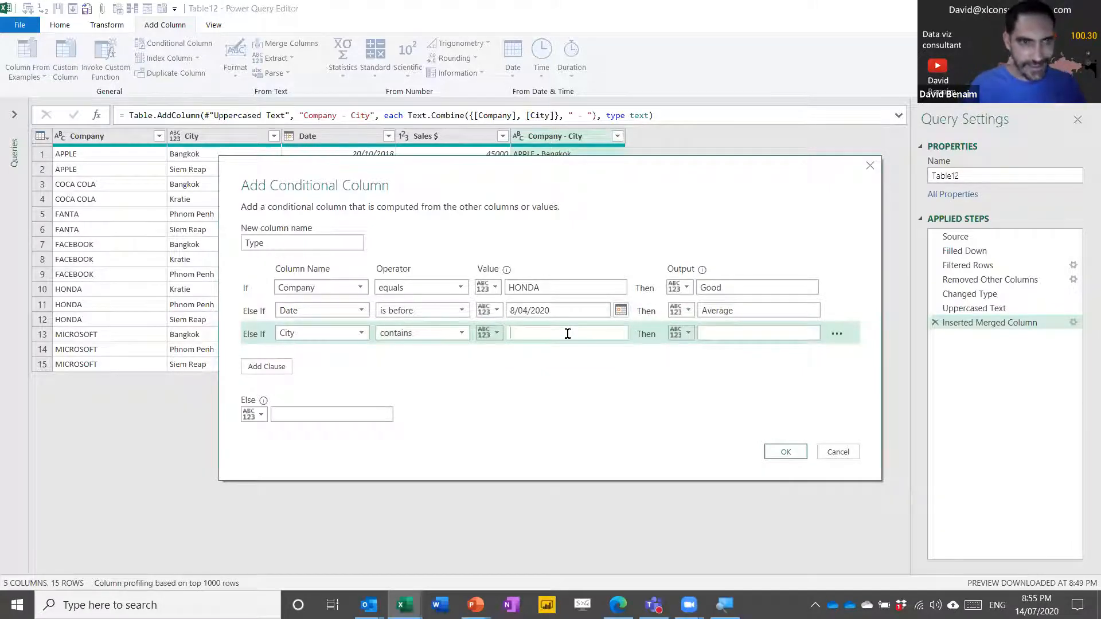
click(713, 339)
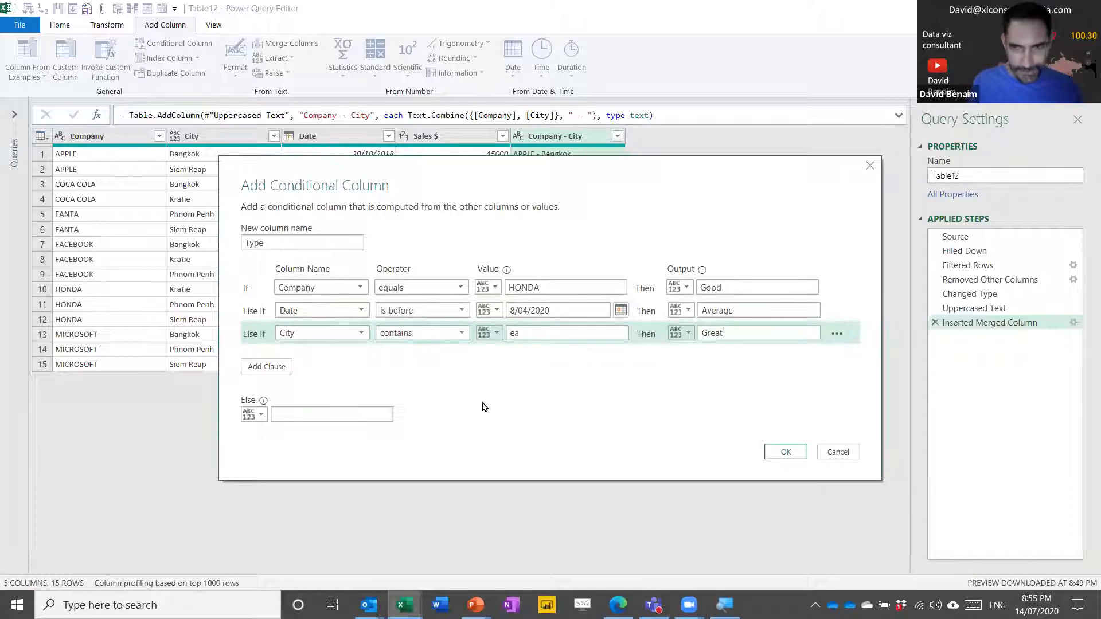
Step: Add a further else-if clause that outputs Bad when Sales $ is less than 40000
click(289, 372)
click(356, 356)
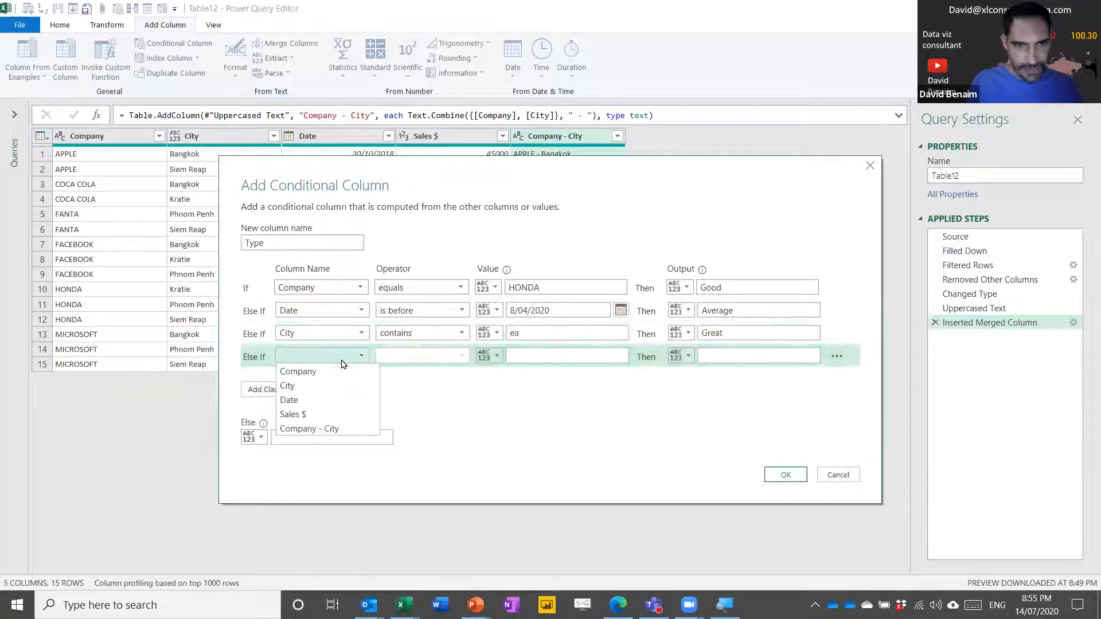
click(337, 414)
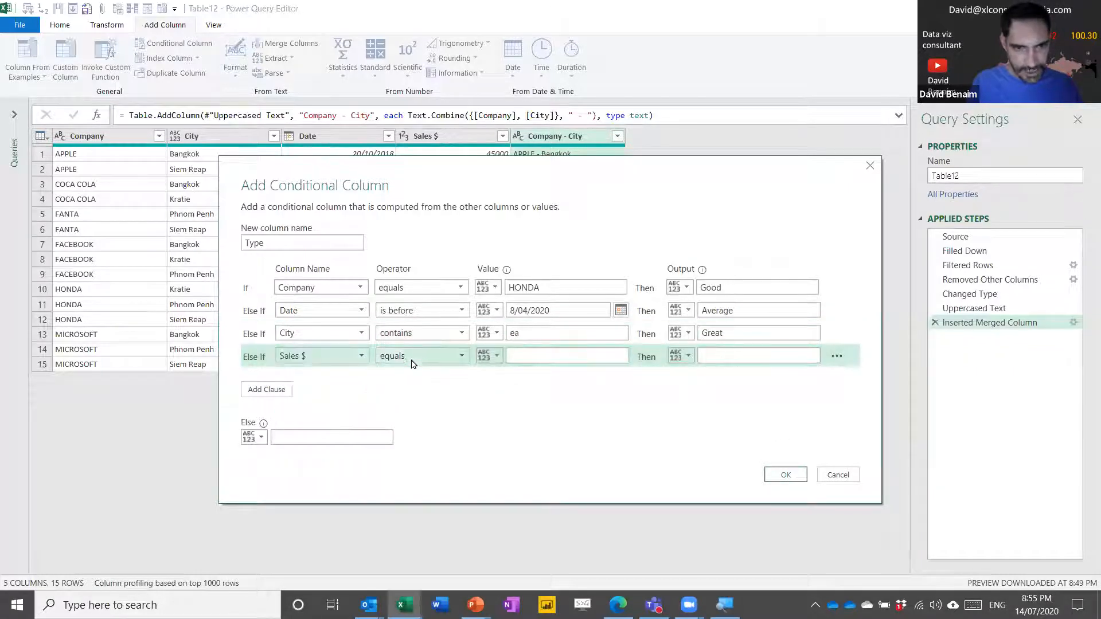
click(436, 356)
click(401, 429)
click(524, 355)
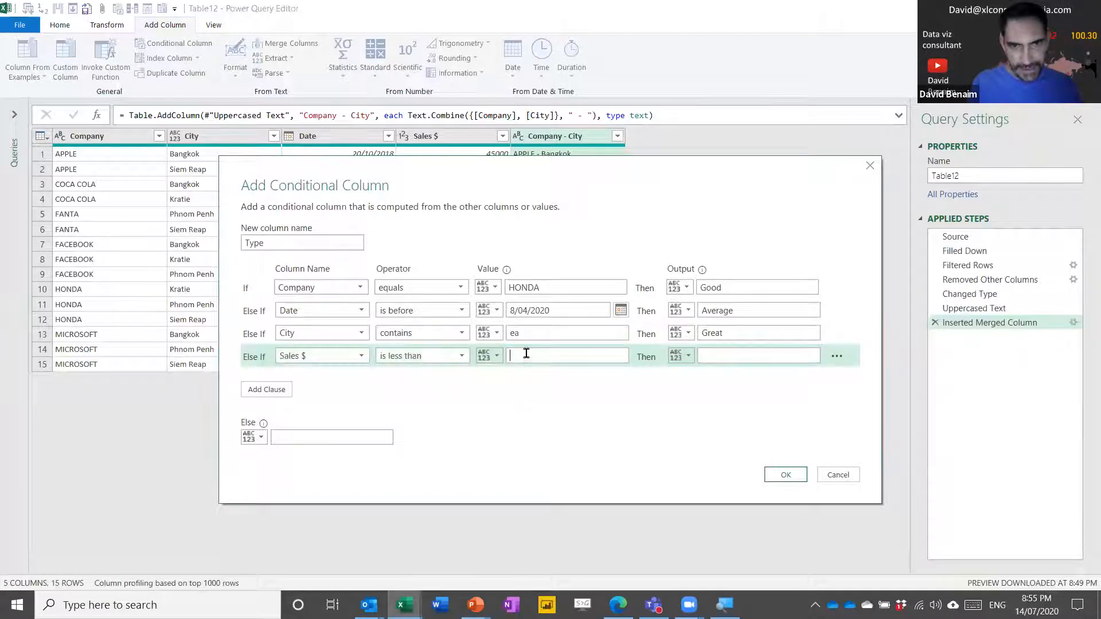
text(4000)
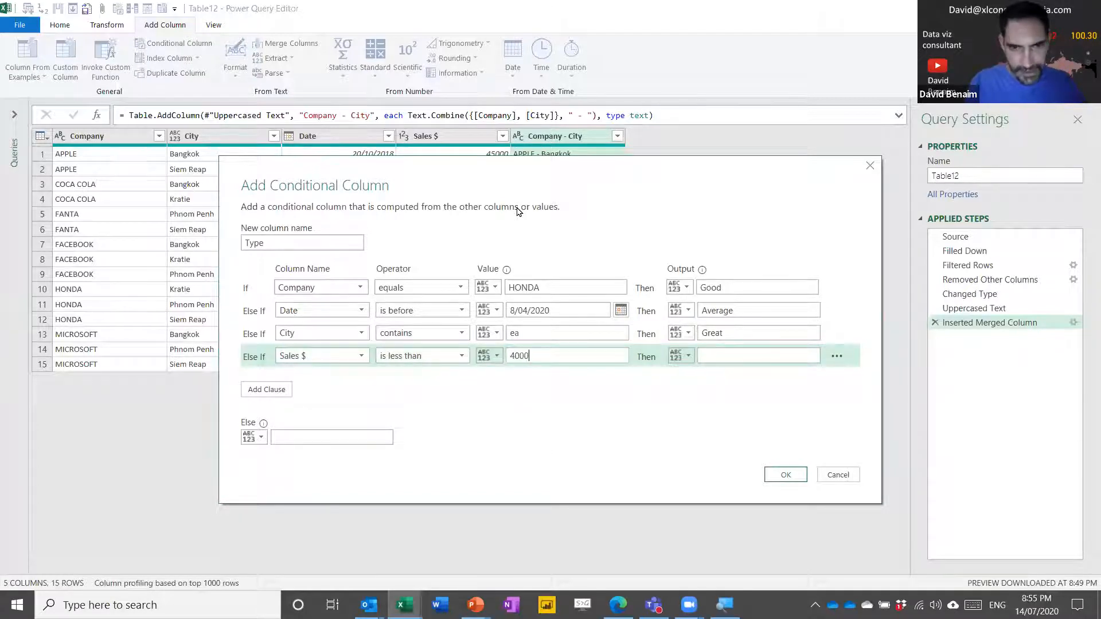
text(0)
click(758, 353)
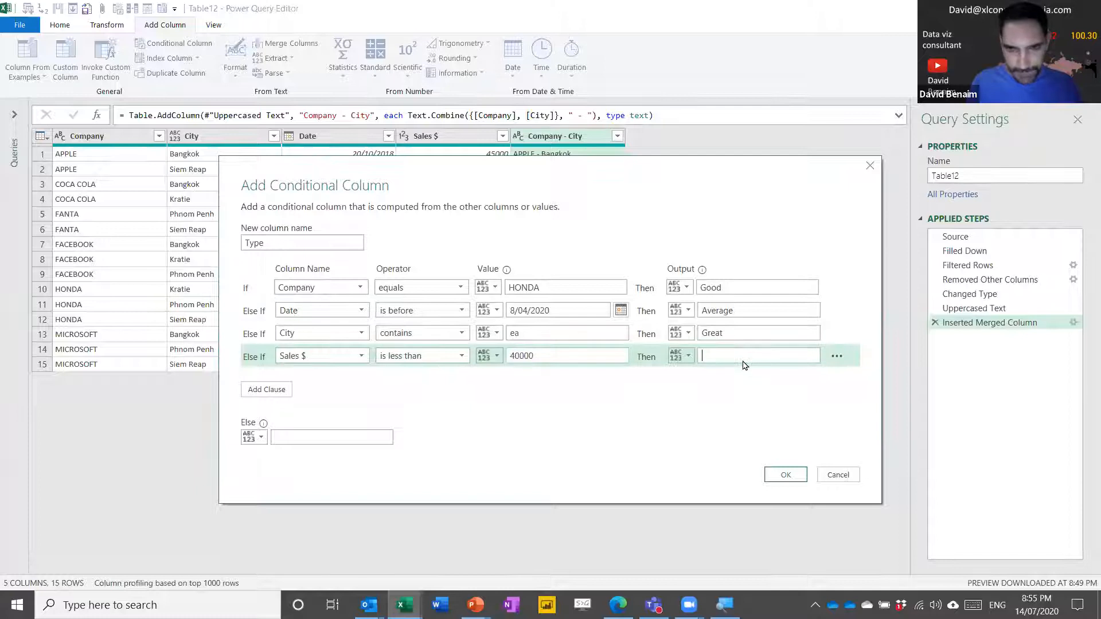
text(Bad)
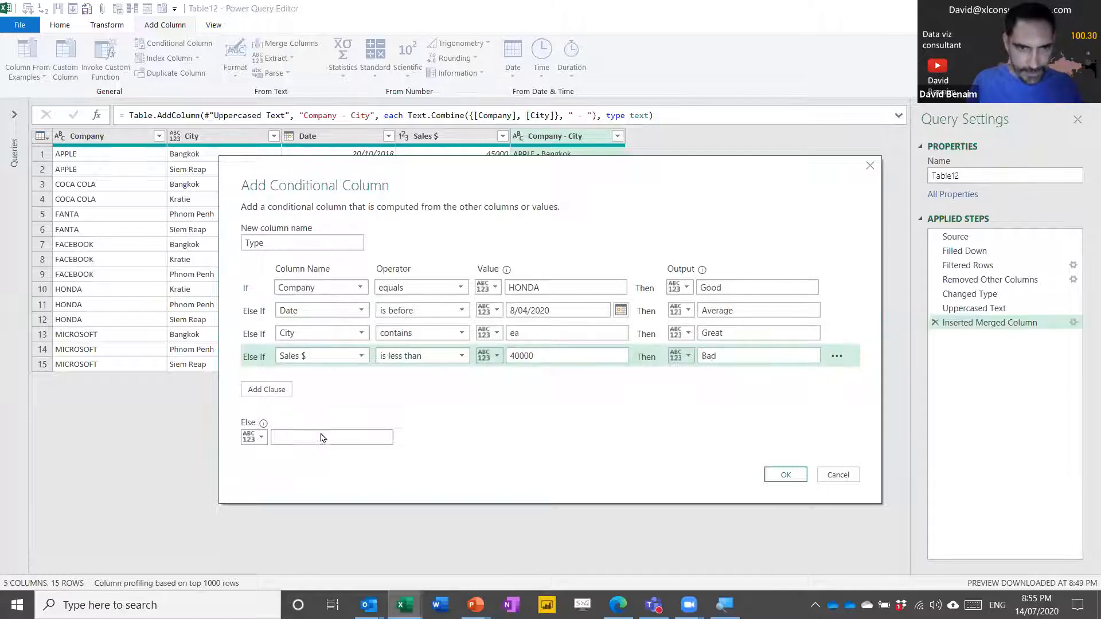
Step: Set the fallback output to Check for error and create the conditional Type column
click(290, 438)
text(Check)
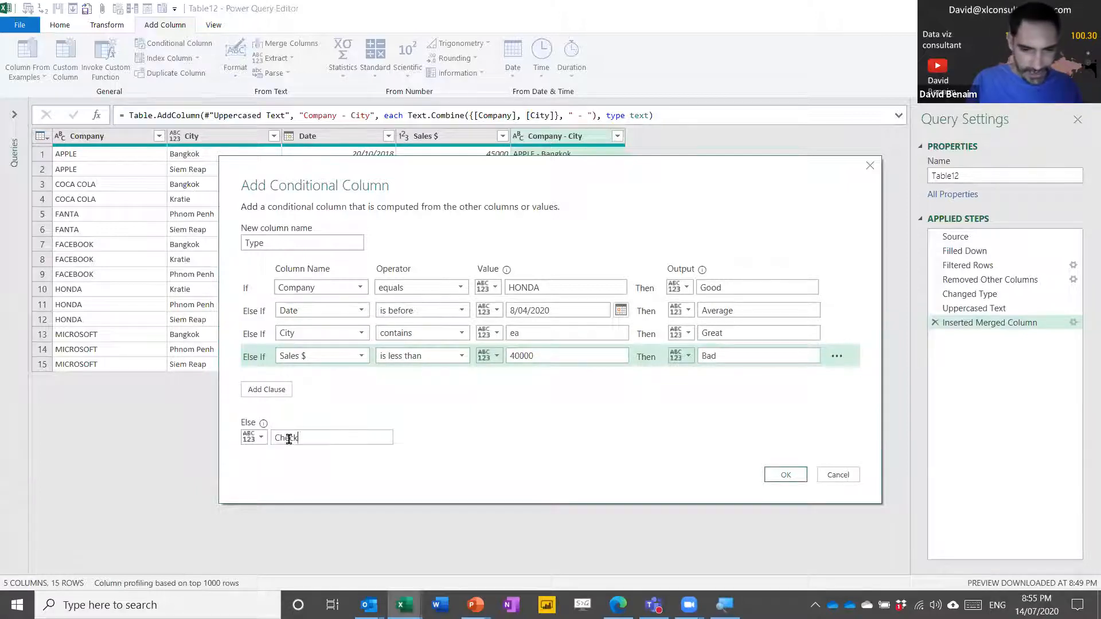
text( for error)
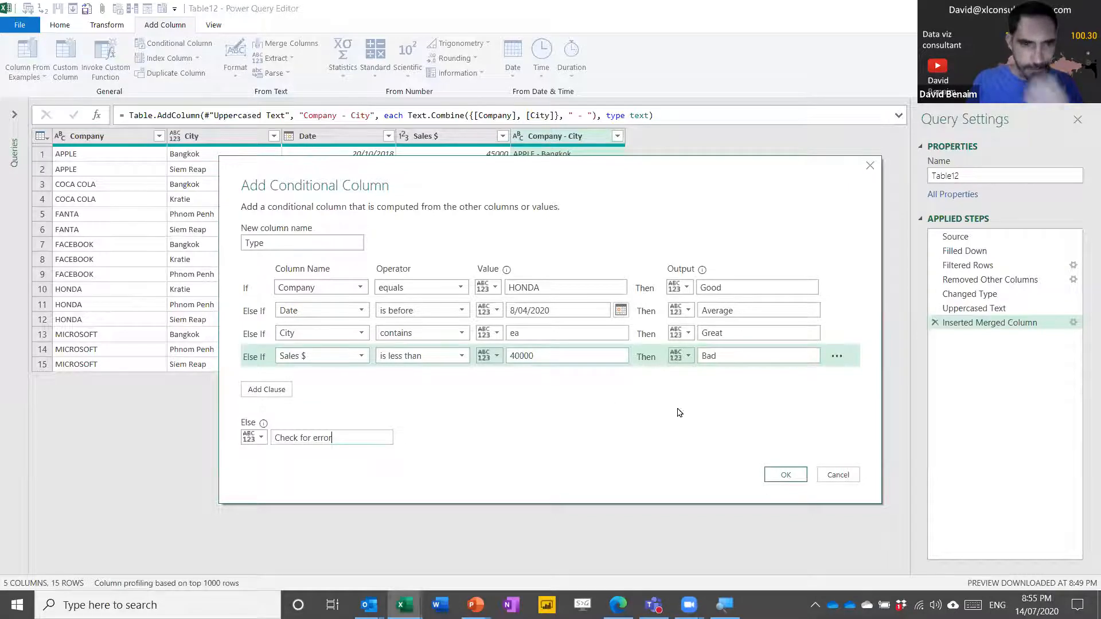
click(782, 474)
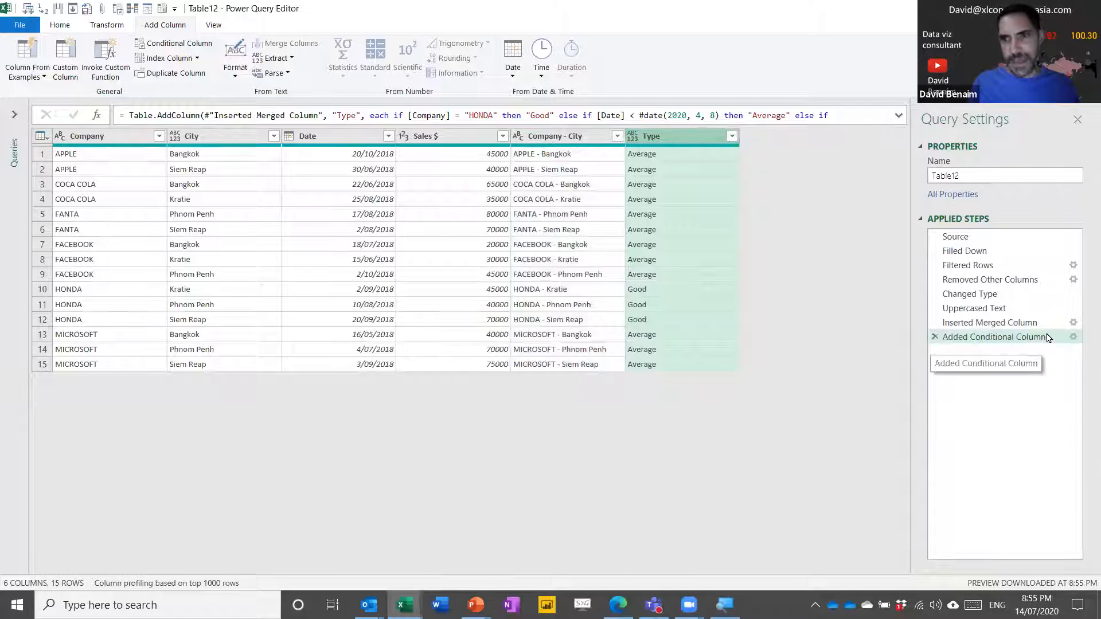
Step: Edit the conditional column step so that the City contains ea clause is evaluated first, ahead of the Company and Date clauses
click(1074, 339)
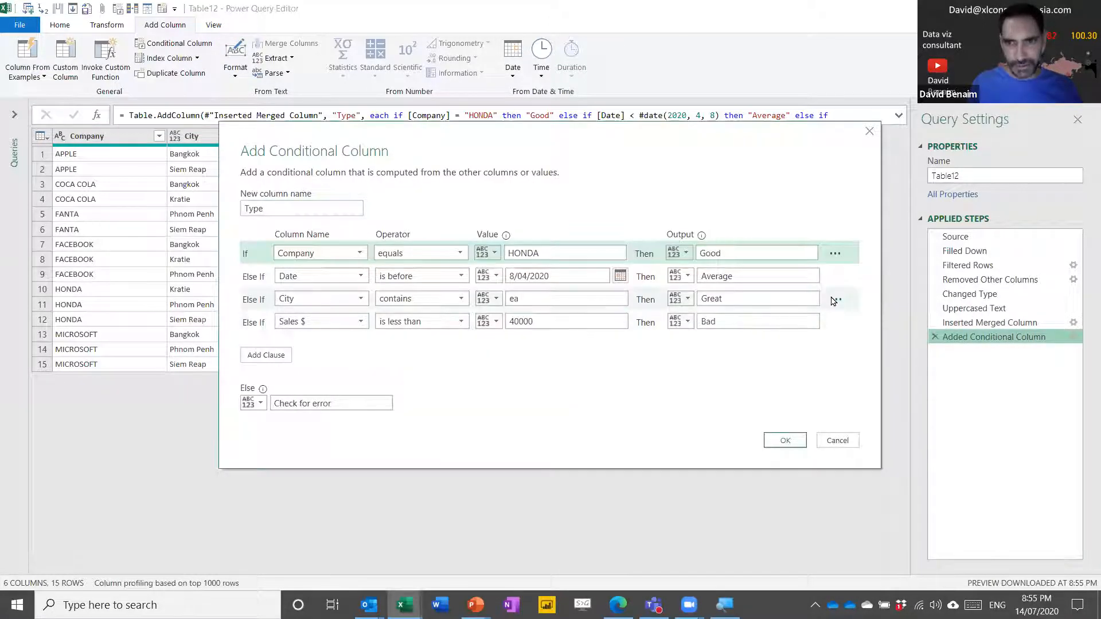
click(836, 300)
click(849, 327)
click(837, 276)
click(850, 305)
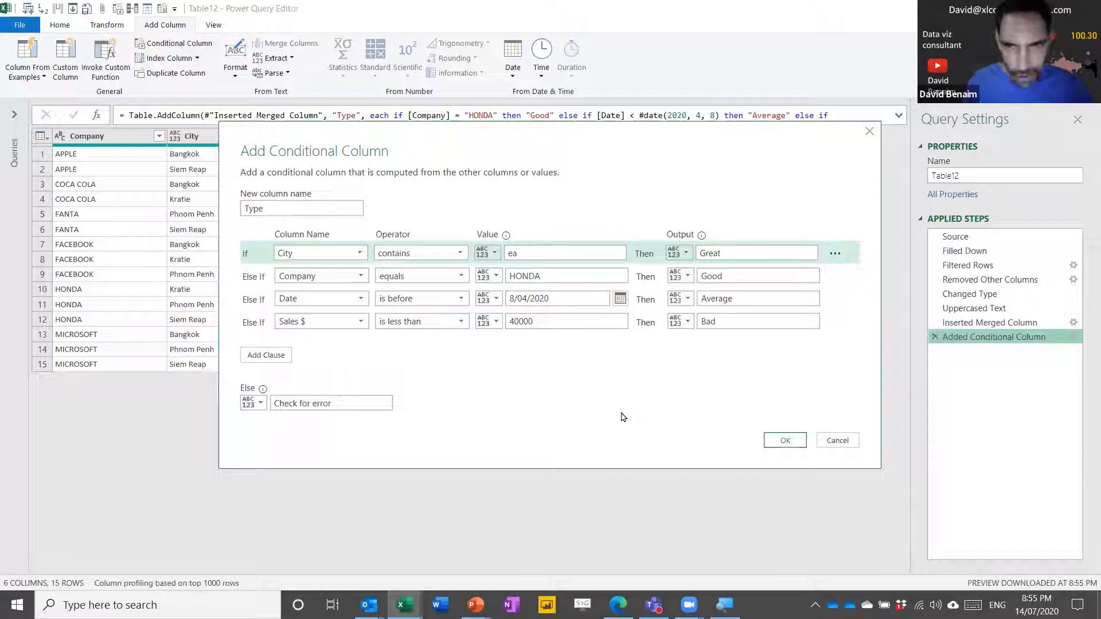
click(780, 442)
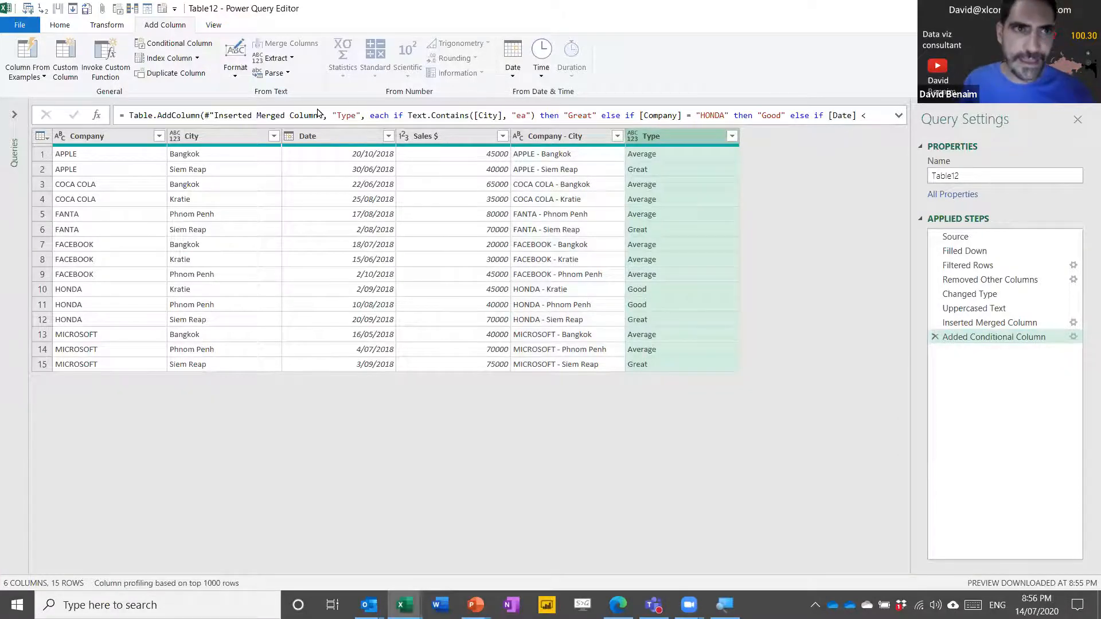
Step: Add a new Age column calculated from the Date column
click(556, 139)
click(682, 136)
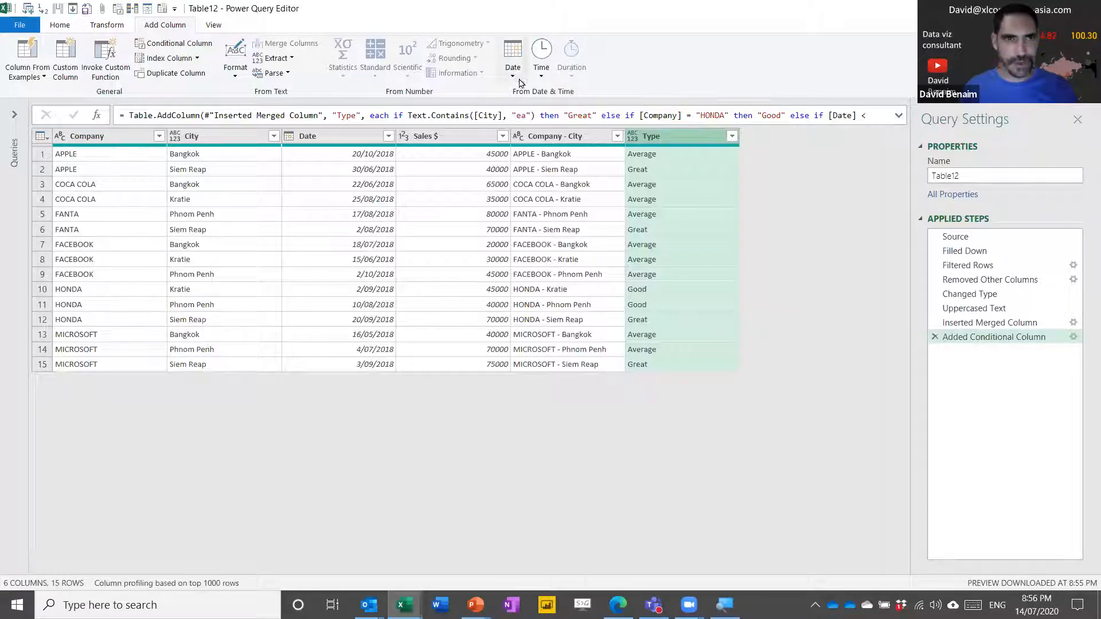
click(362, 144)
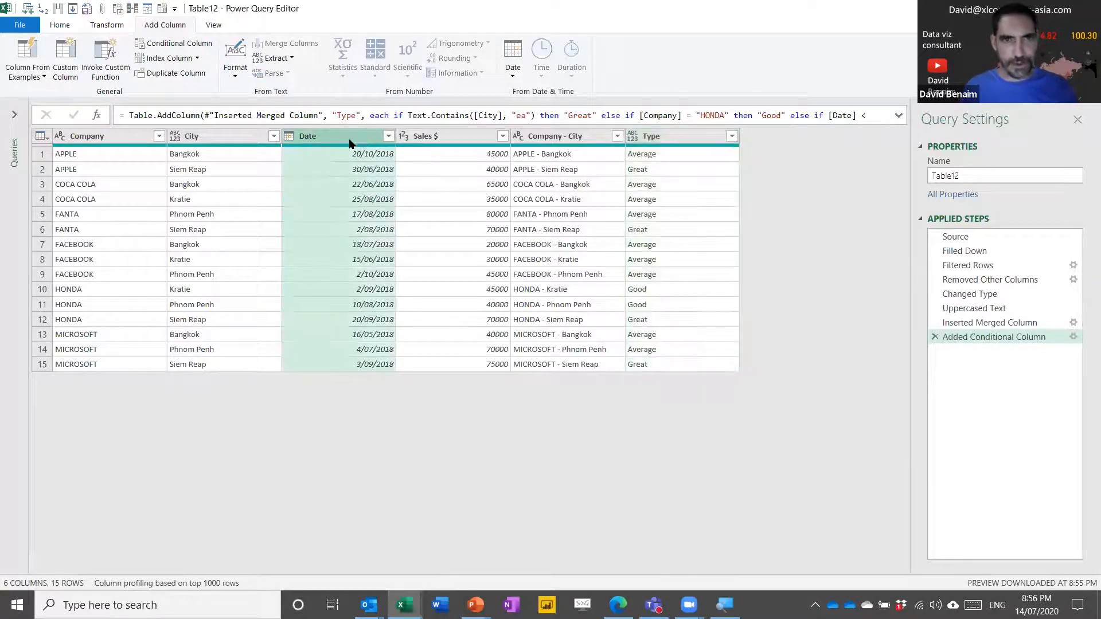
click(514, 69)
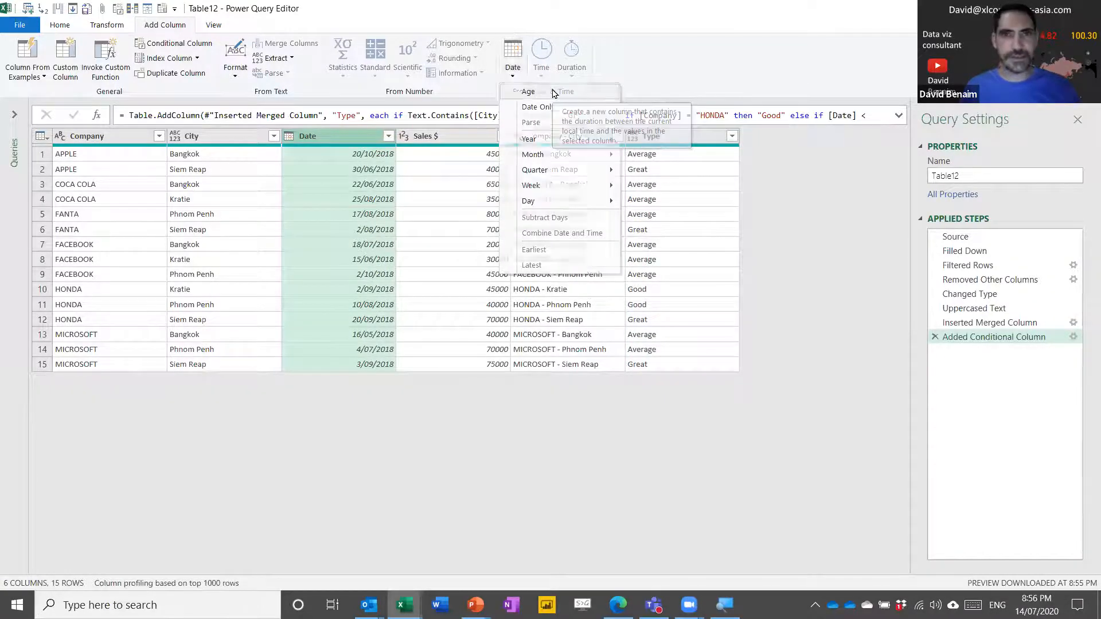
click(529, 92)
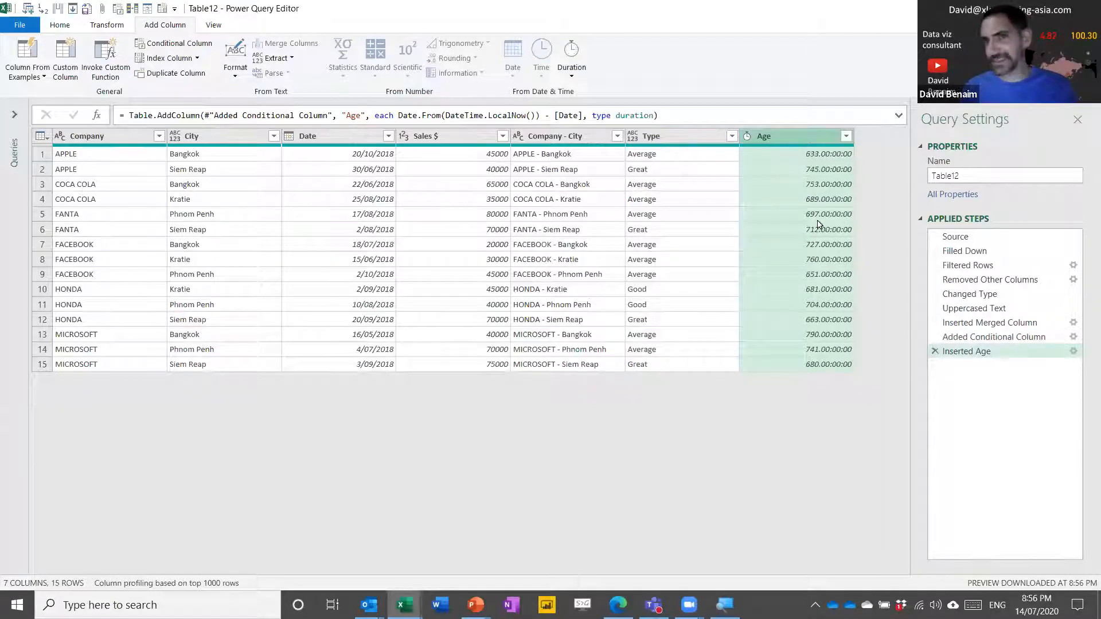
Step: Convert the Age column's durations in place to total years and round them down to whole numbers
click(747, 137)
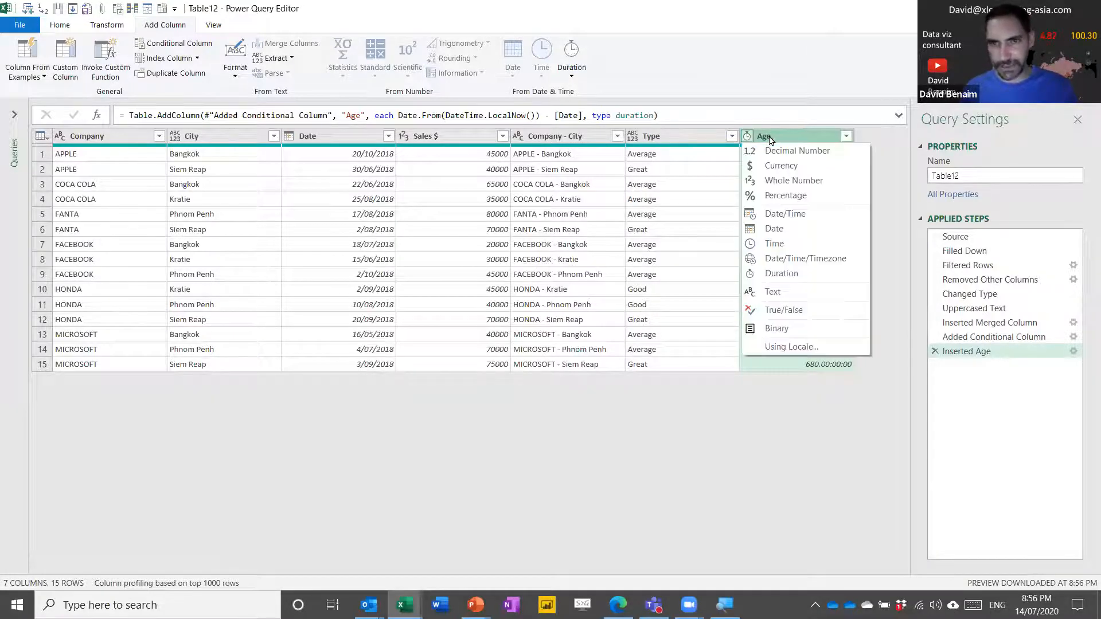
click(771, 139)
click(569, 61)
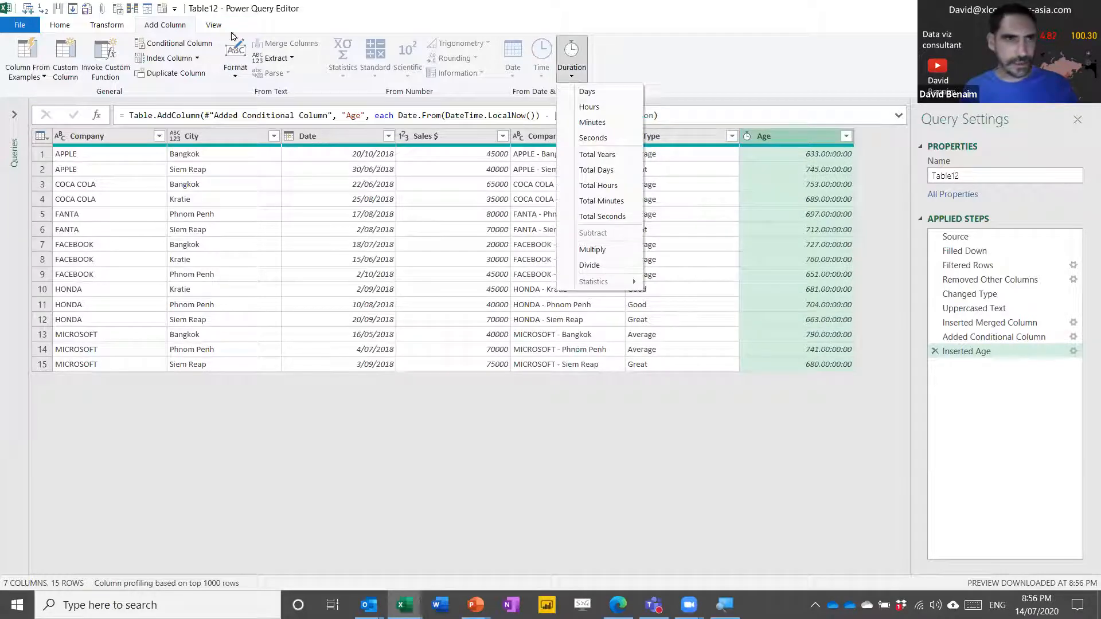
click(107, 28)
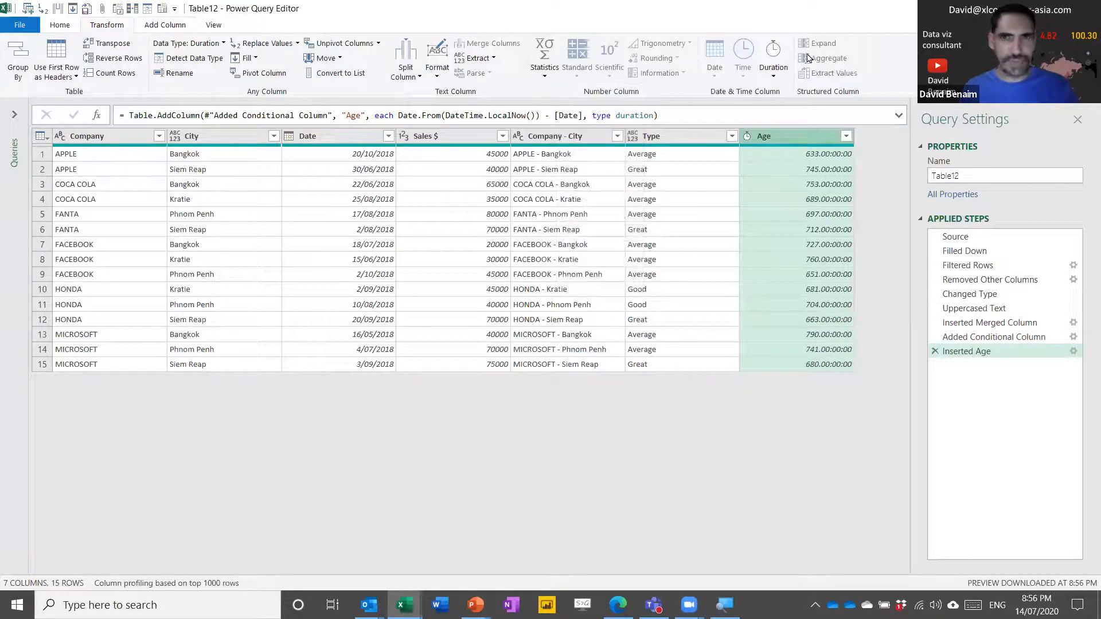
click(776, 70)
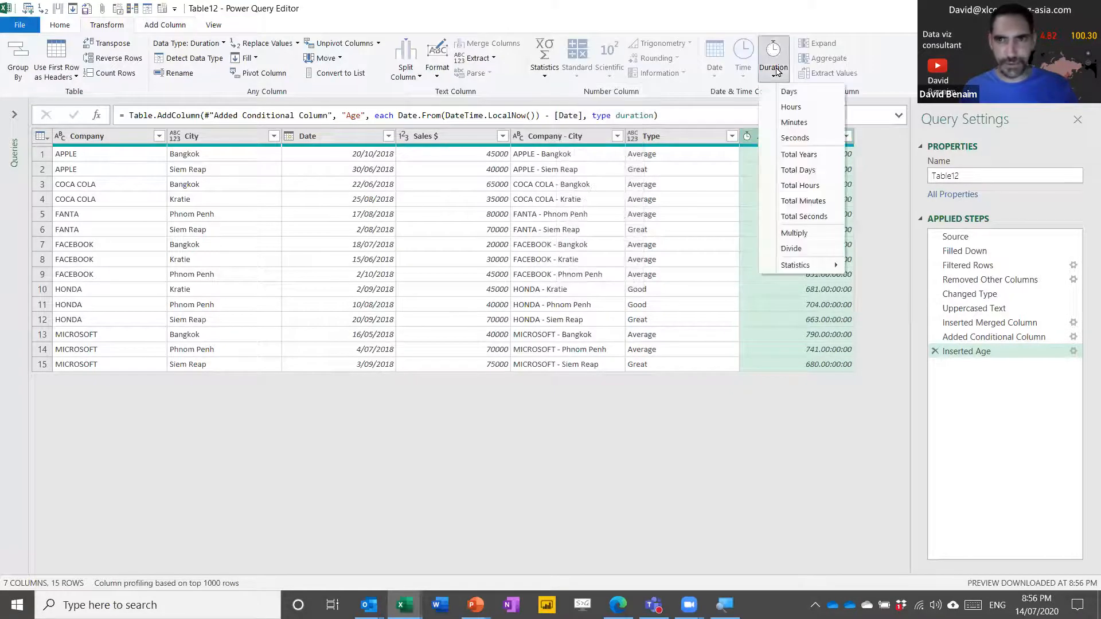
click(799, 155)
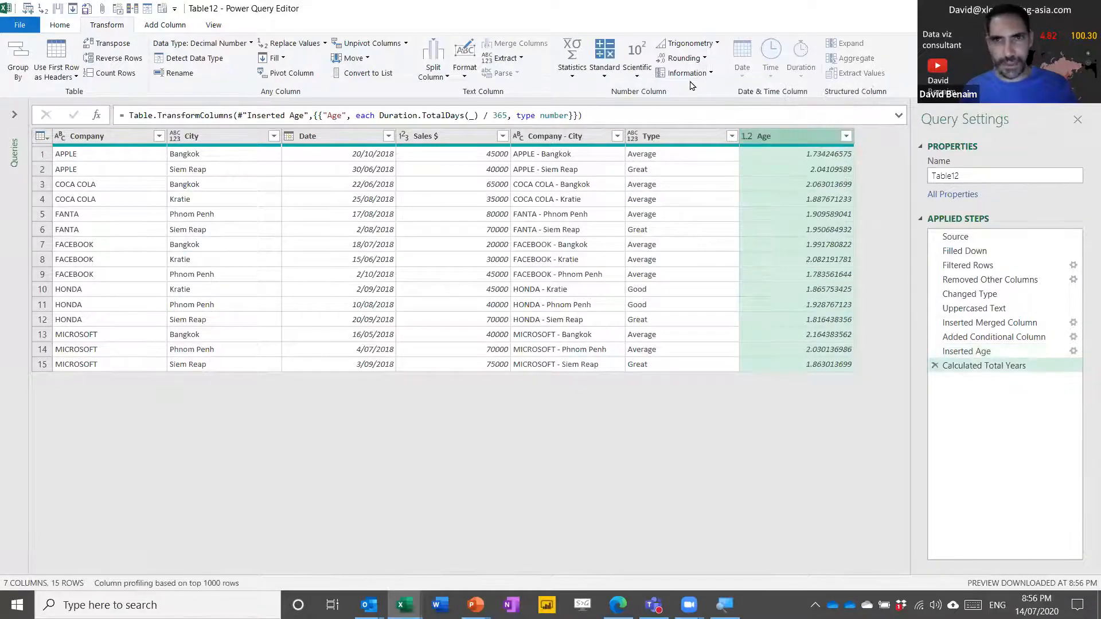
click(684, 58)
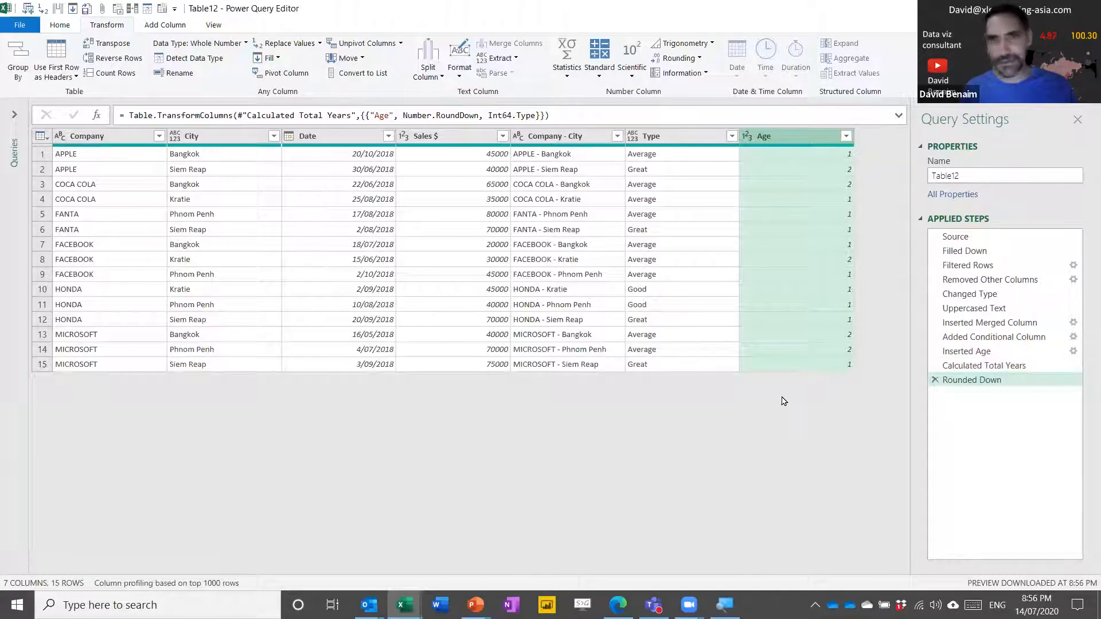
click(357, 137)
key(Right)
key(Right)
key(Right)
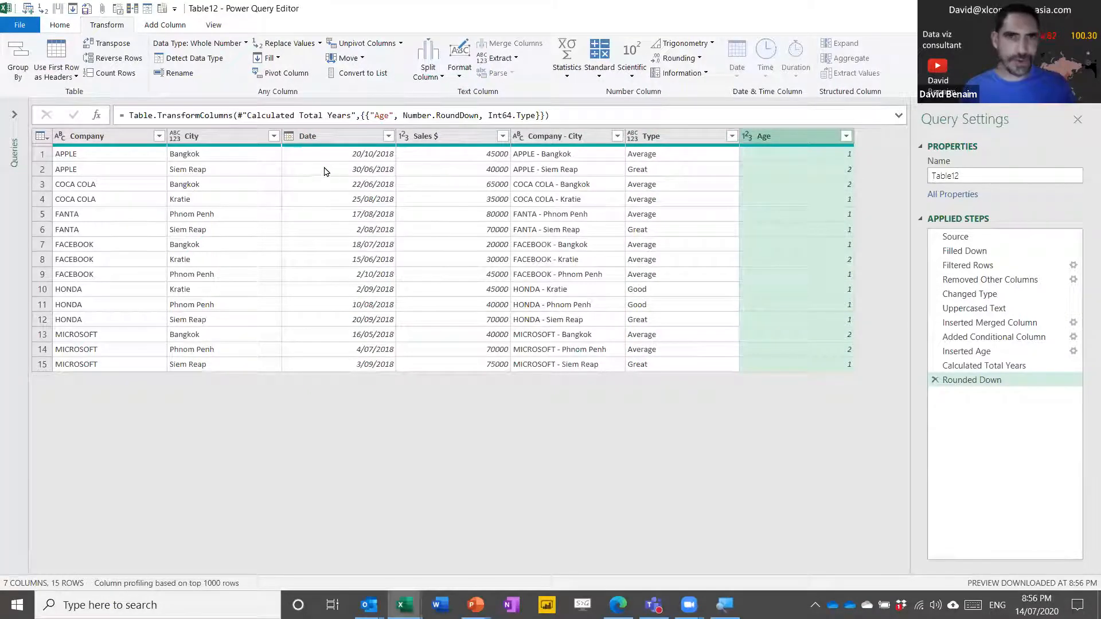
click(60, 25)
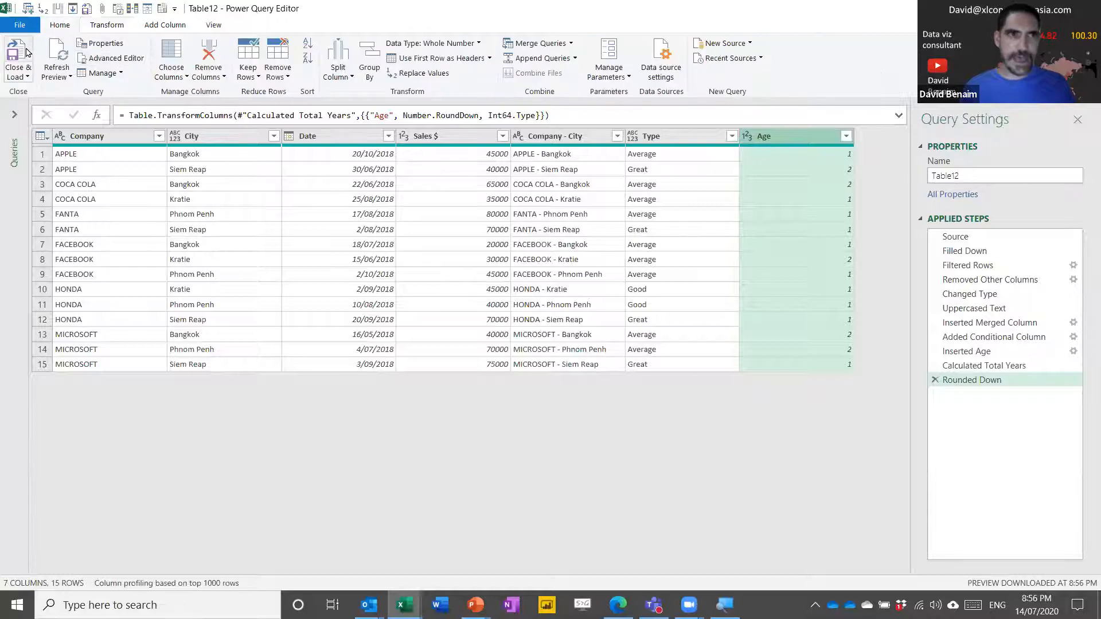
click(367, 215)
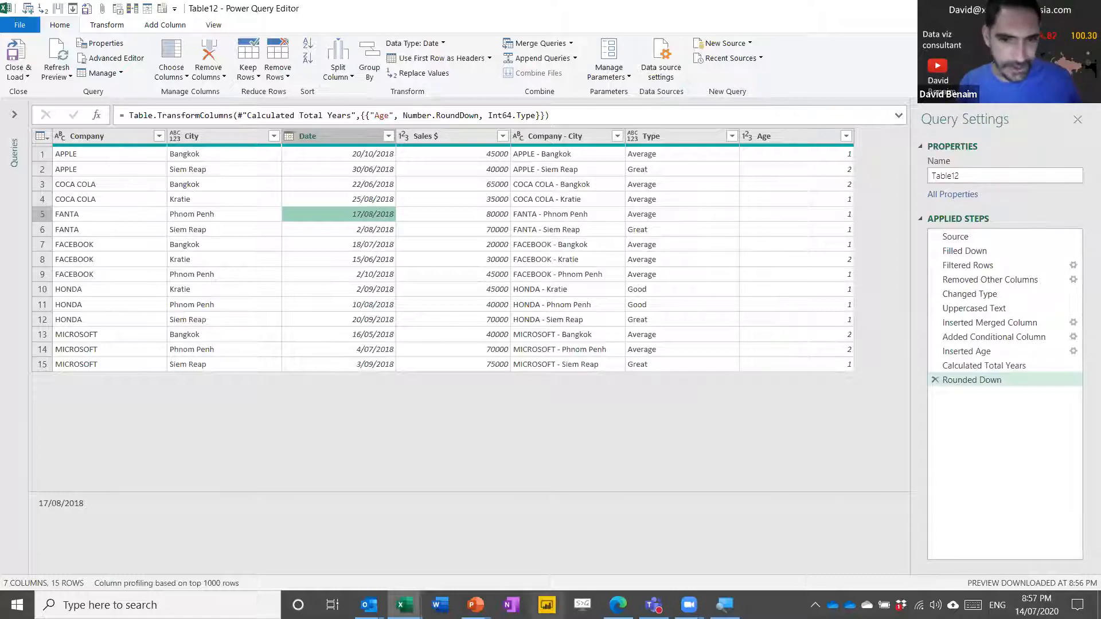
Step: Review the Sales $, Company - City and Type columns of the finished query, checking the Type values row by row
click(450, 139)
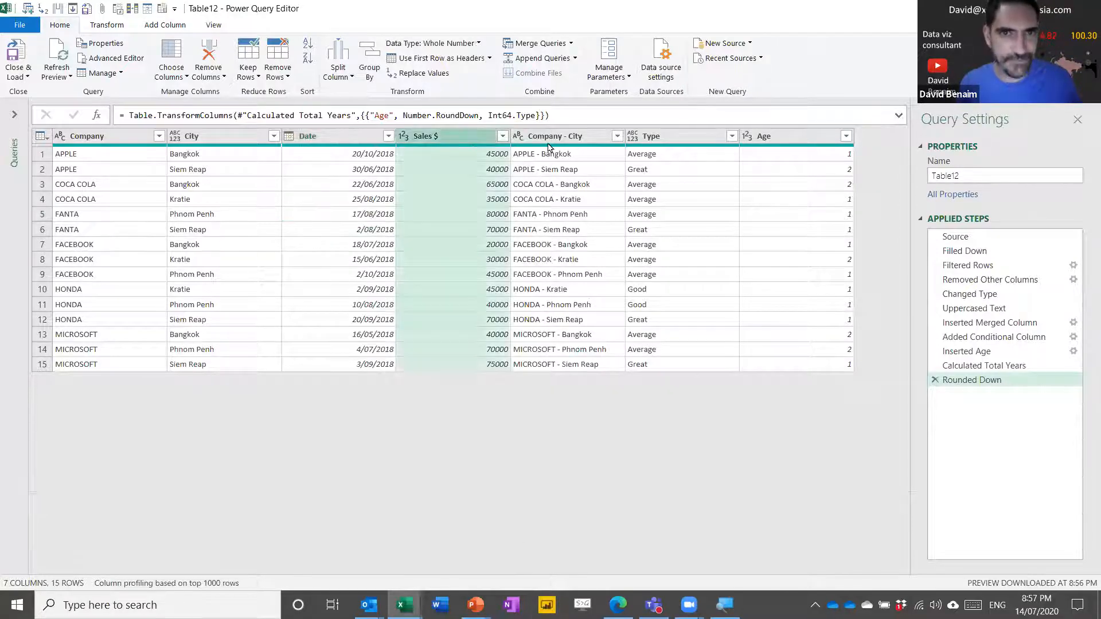
click(574, 140)
click(638, 199)
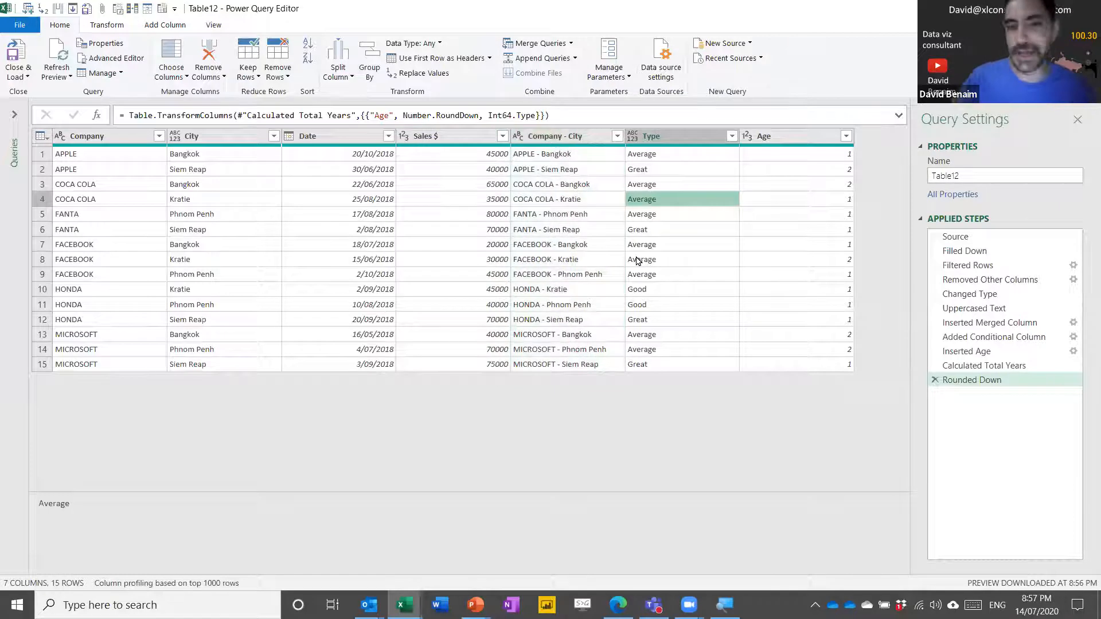
key(Down)
key(Down)
key(Down)
key(Down)
key(Down)
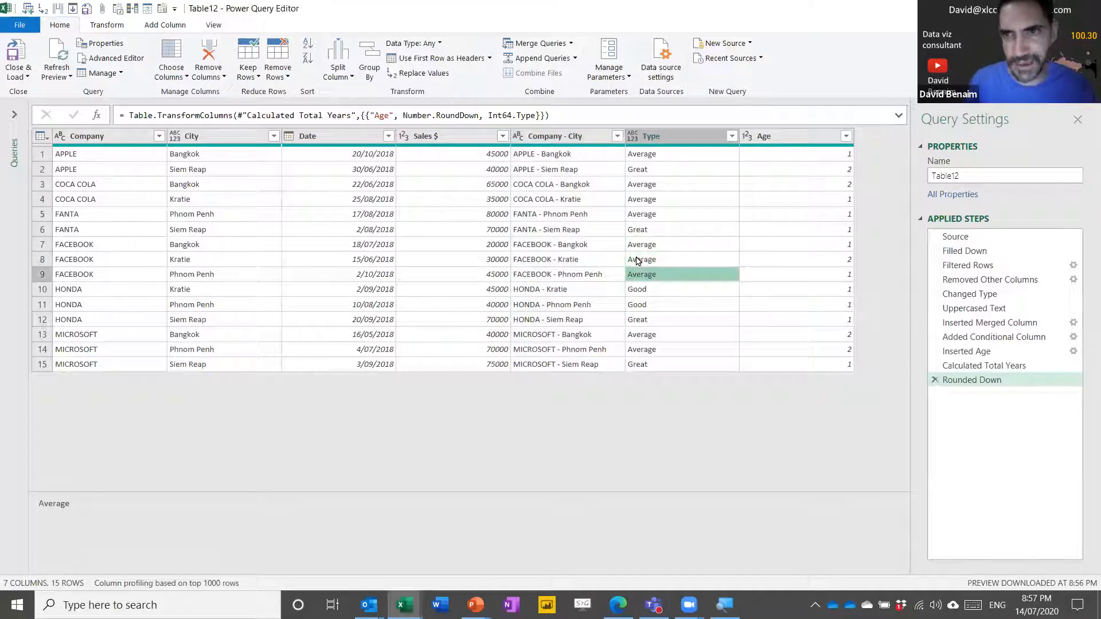
Step: Close the query editor and load the updated Table12 query back into the worksheet
click(696, 139)
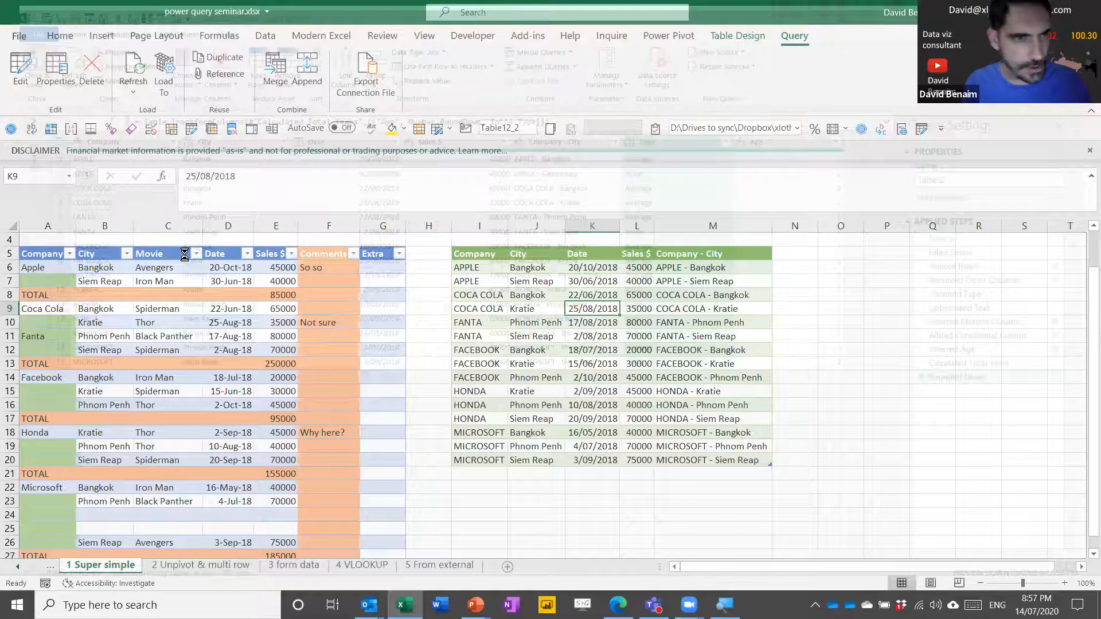
click(328, 307)
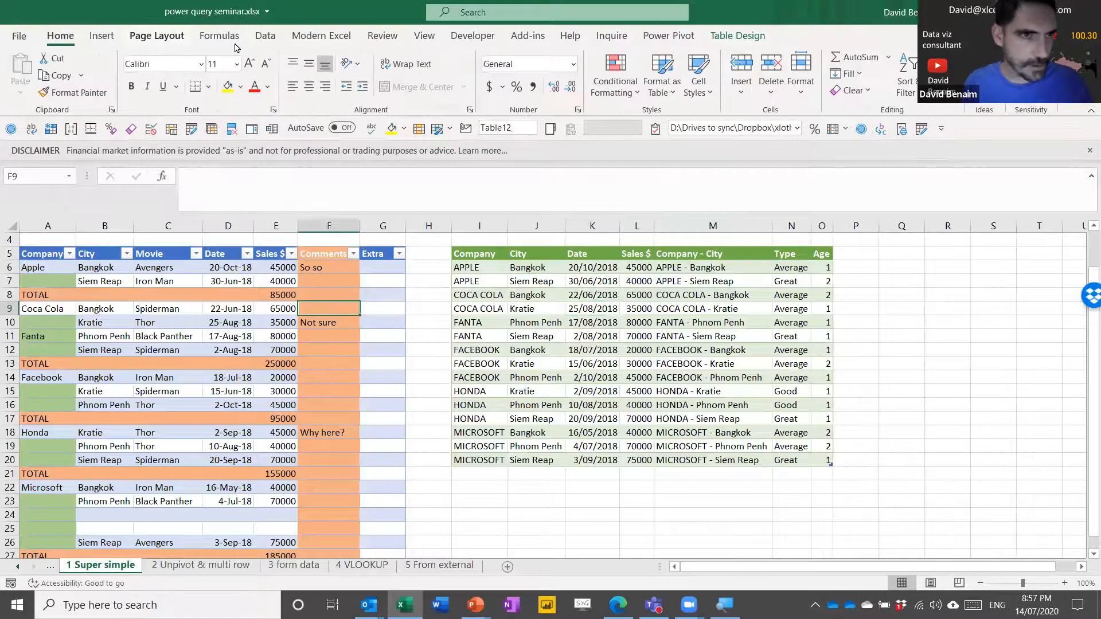
Step: Try to import data from a PDF file and cancel the file selection
click(265, 35)
click(20, 74)
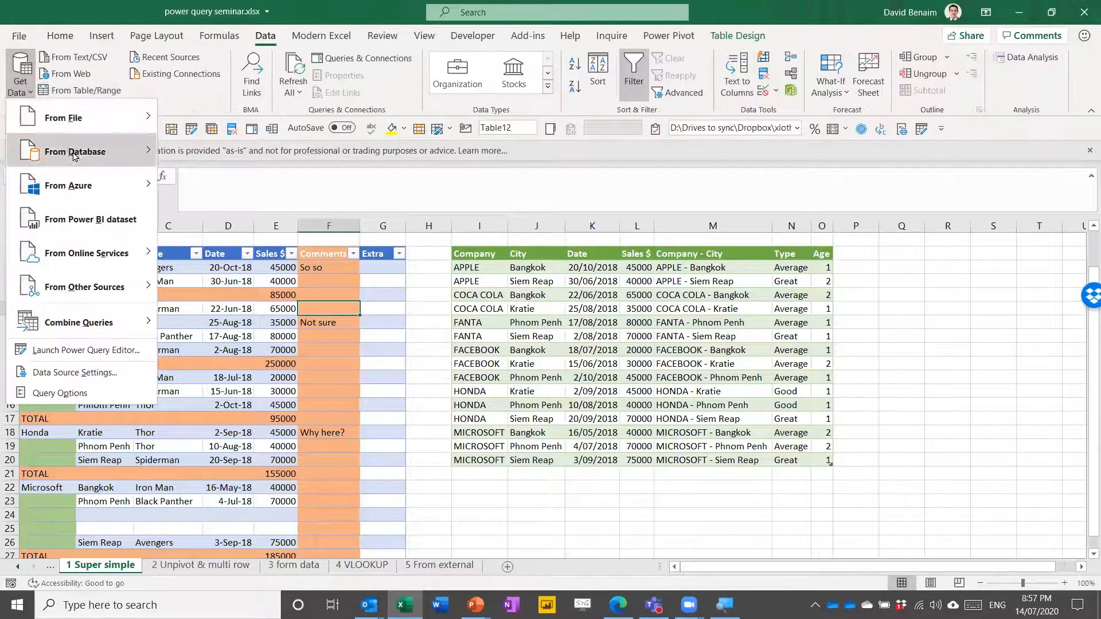
mouse_move(89, 126)
click(256, 252)
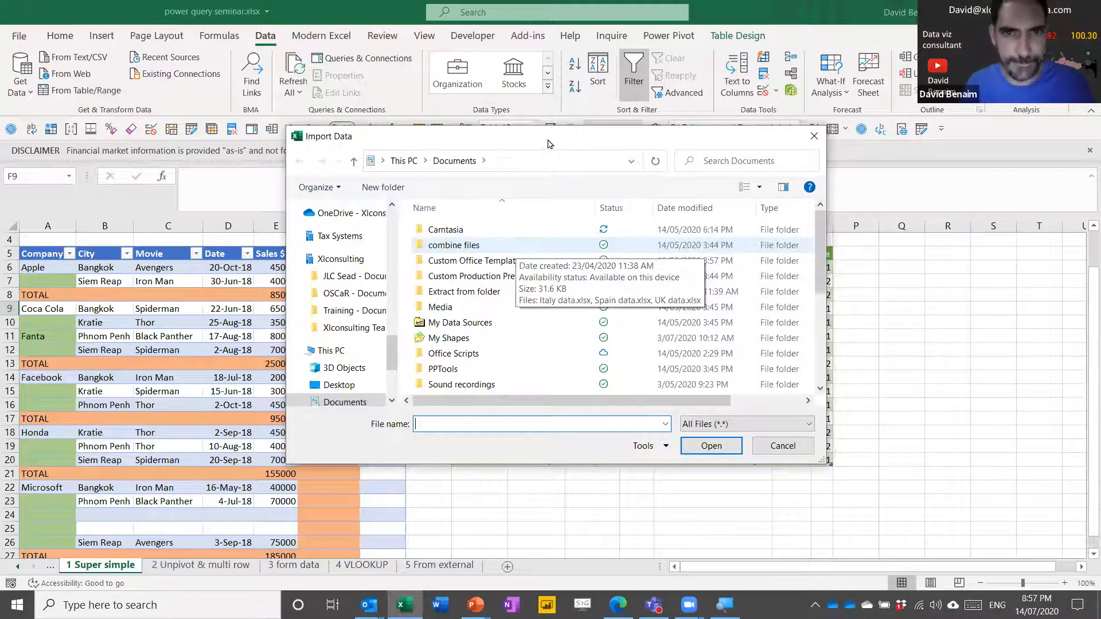
drag(550, 139, 550, 143)
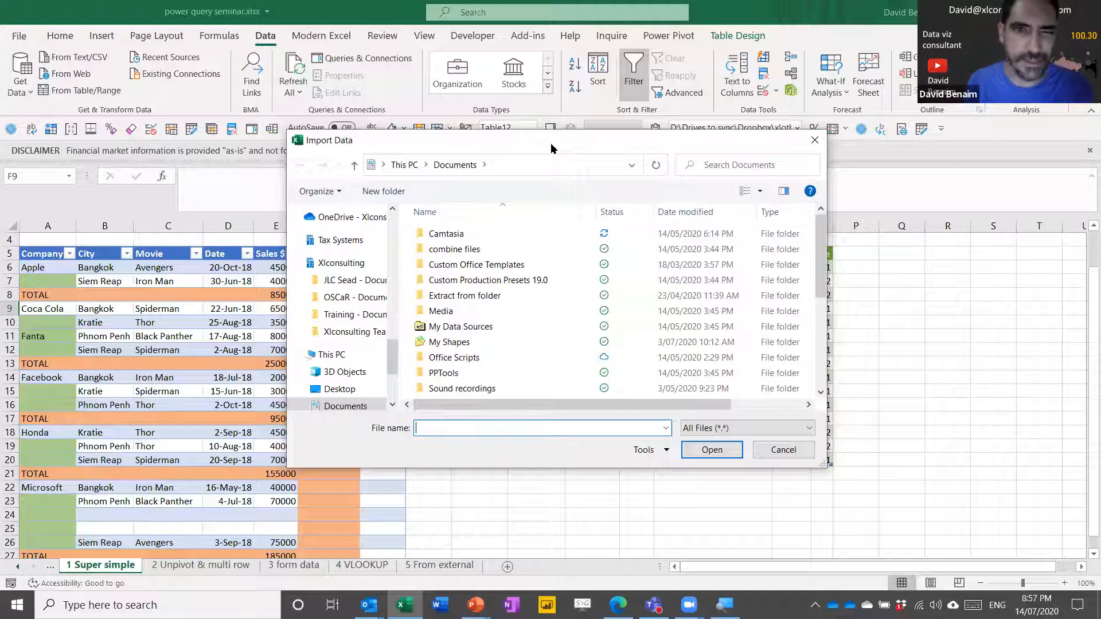
drag(553, 146, 647, 251)
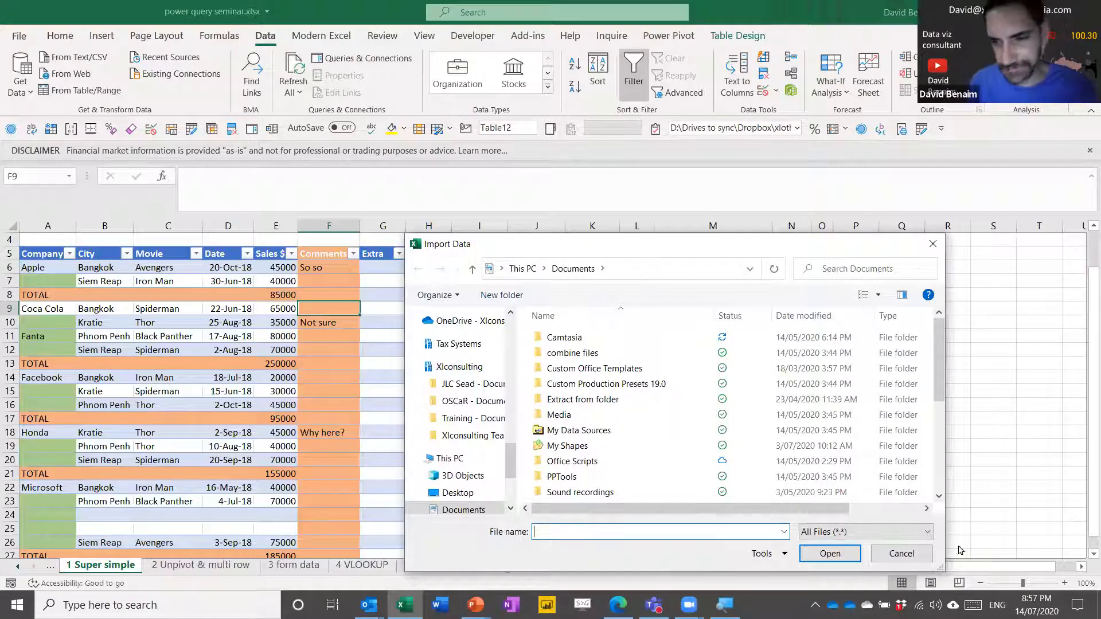
click(913, 555)
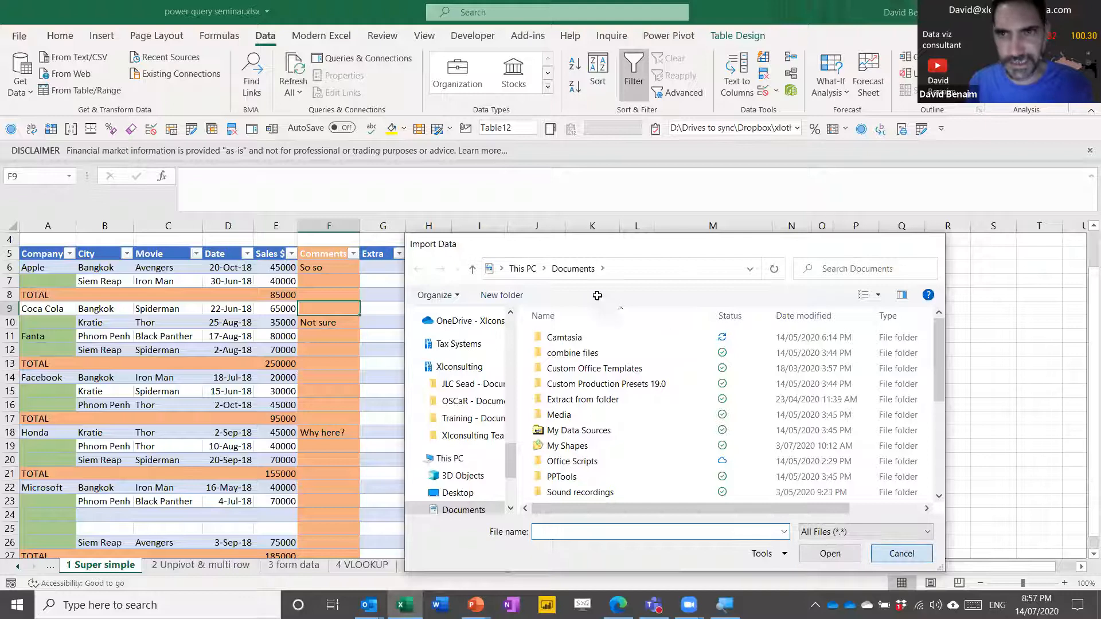
click(574, 280)
click(602, 345)
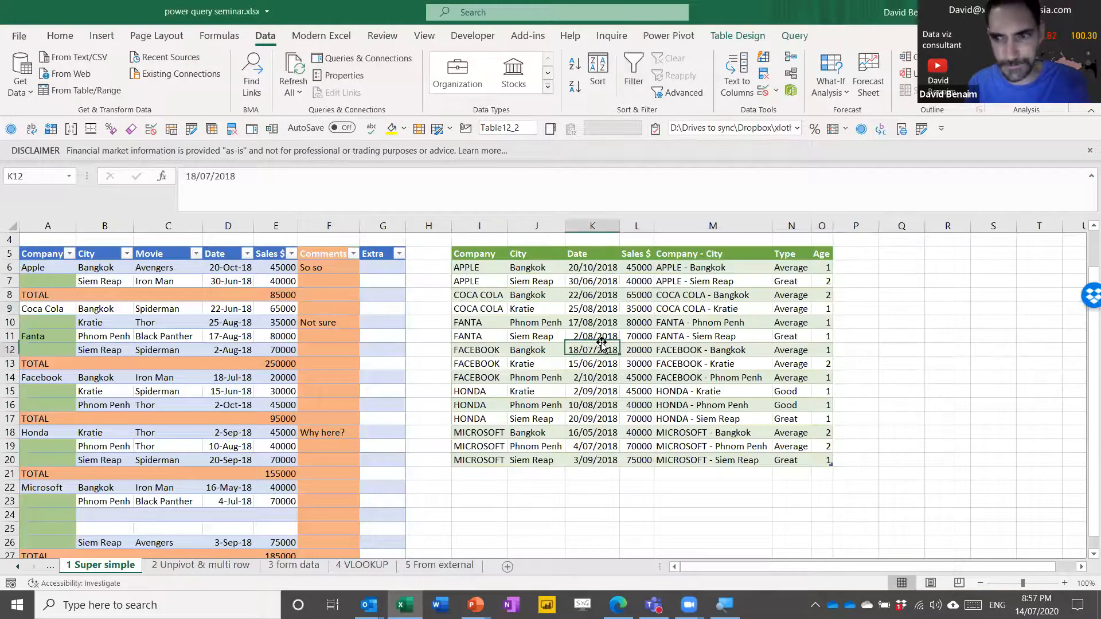
click(676, 374)
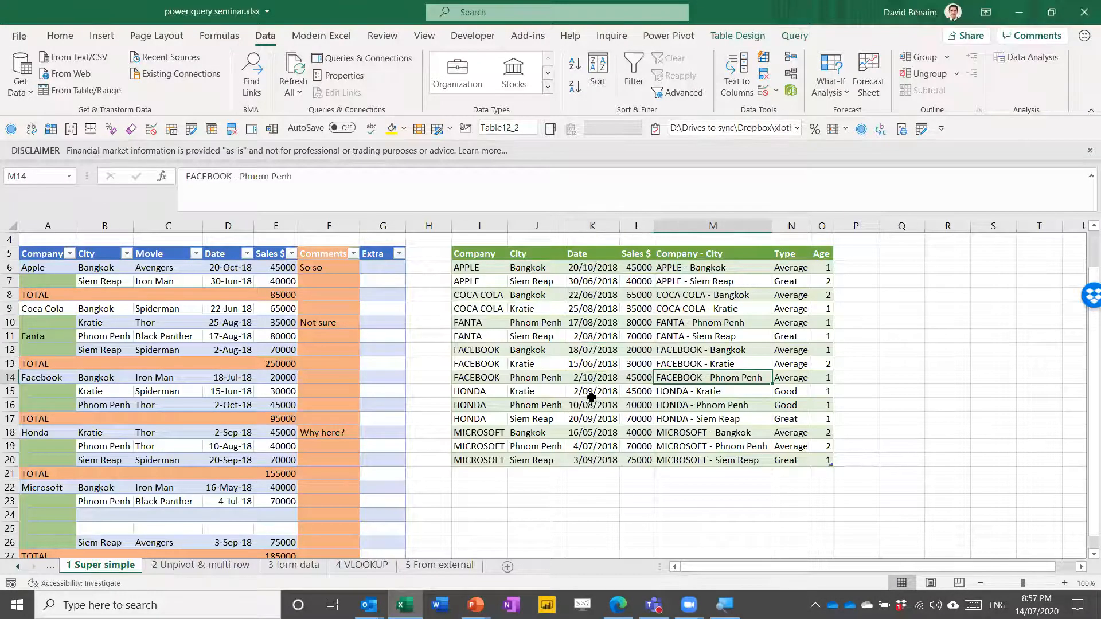
click(596, 296)
click(599, 339)
Step: Examine the file types available as external data sources, including PDF, without starting an import
click(22, 77)
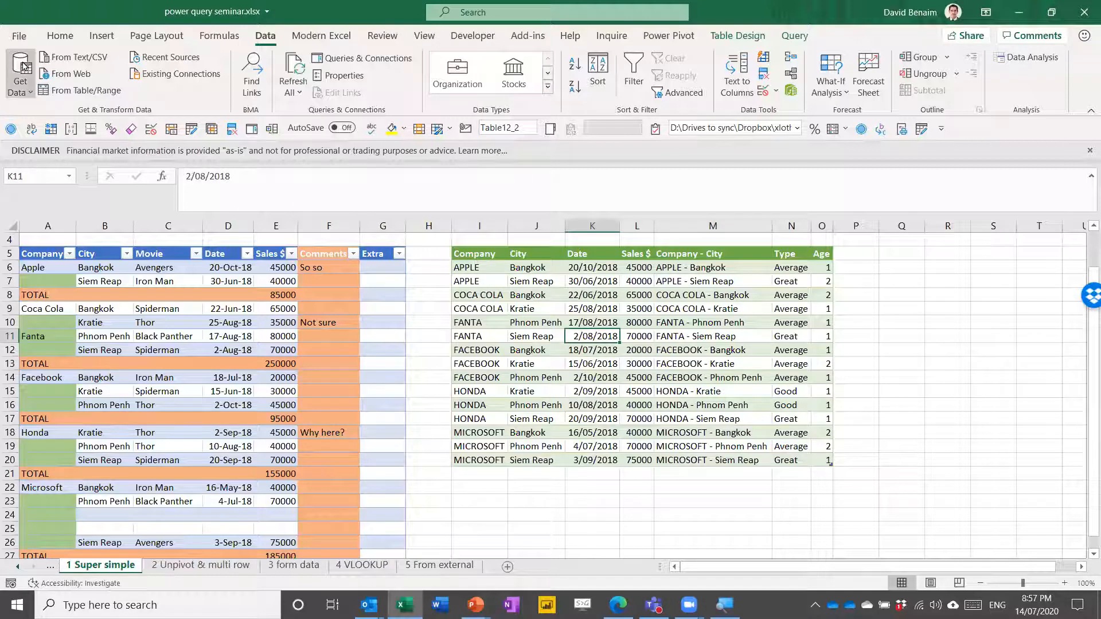
mouse_move(75, 117)
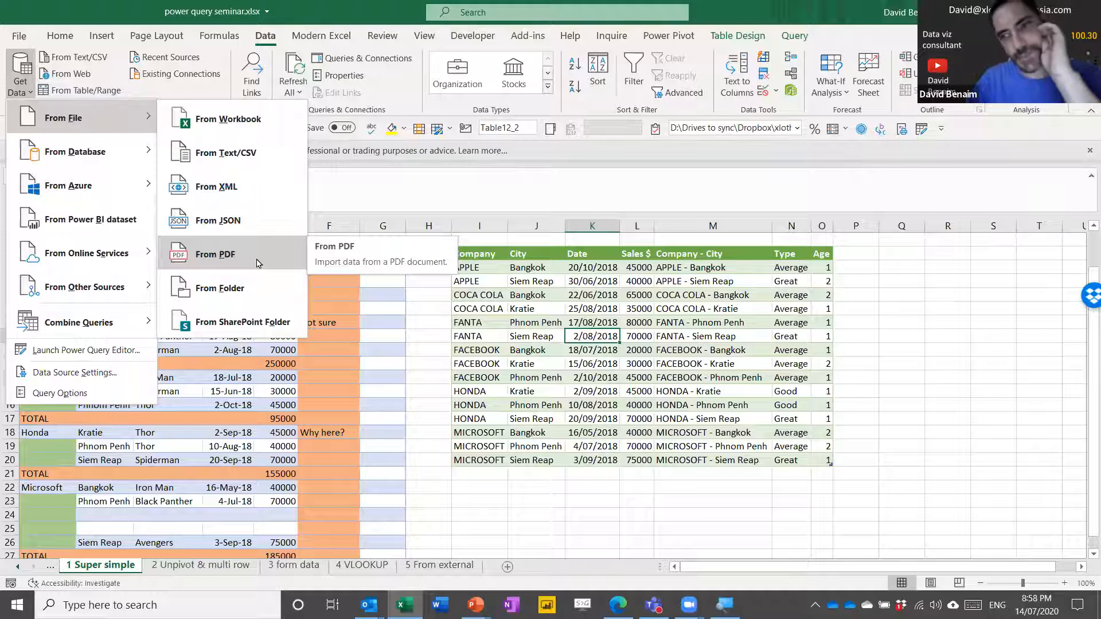
click(542, 339)
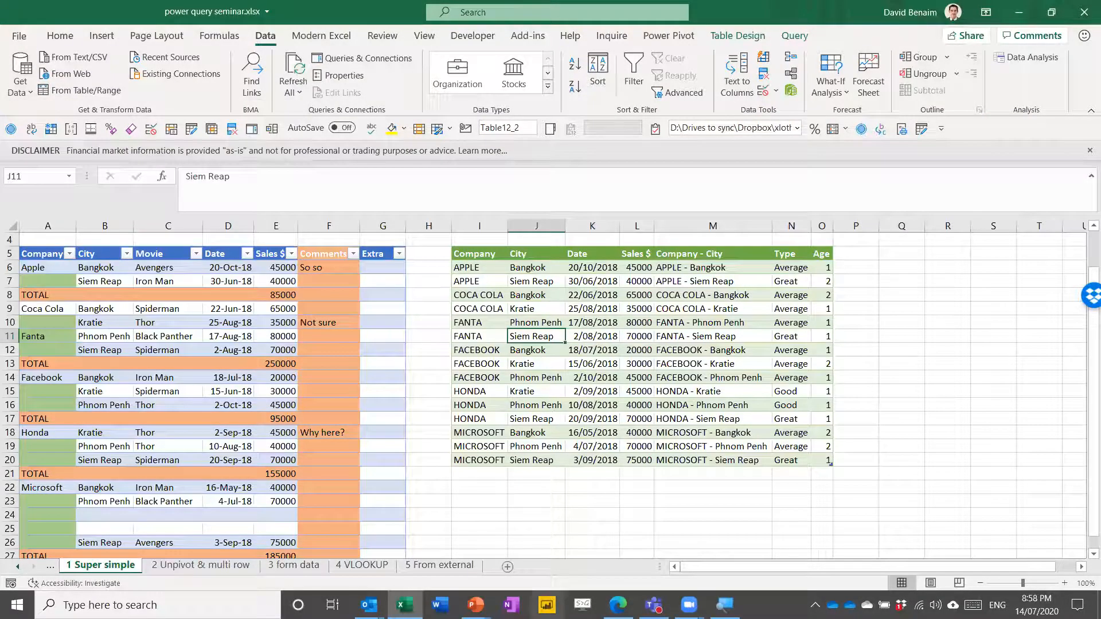
click(19, 85)
mouse_move(119, 122)
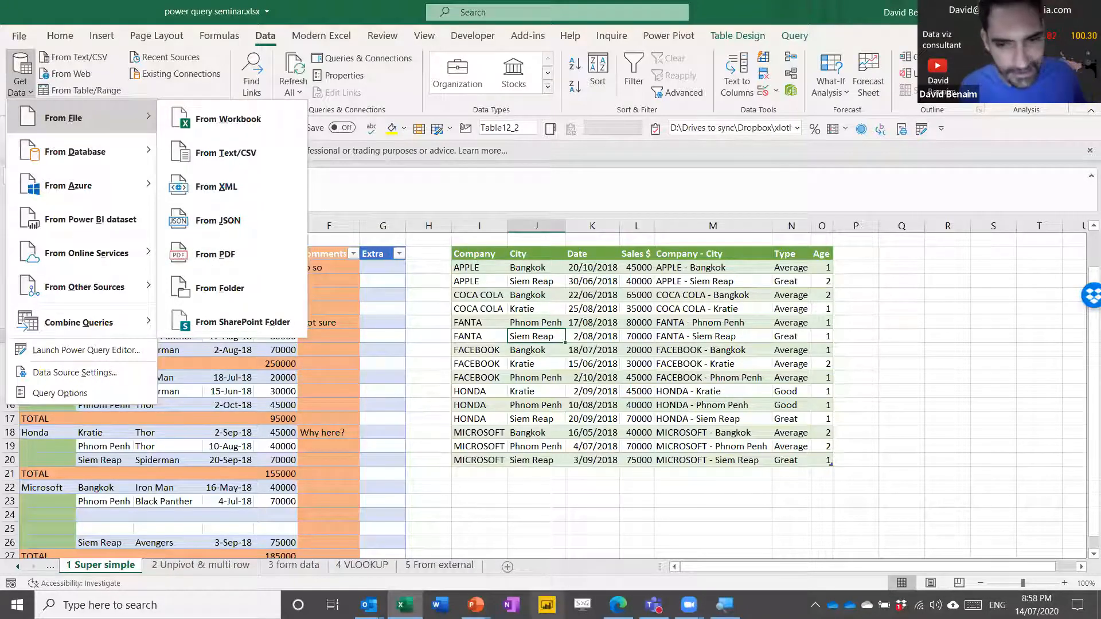
click(468, 302)
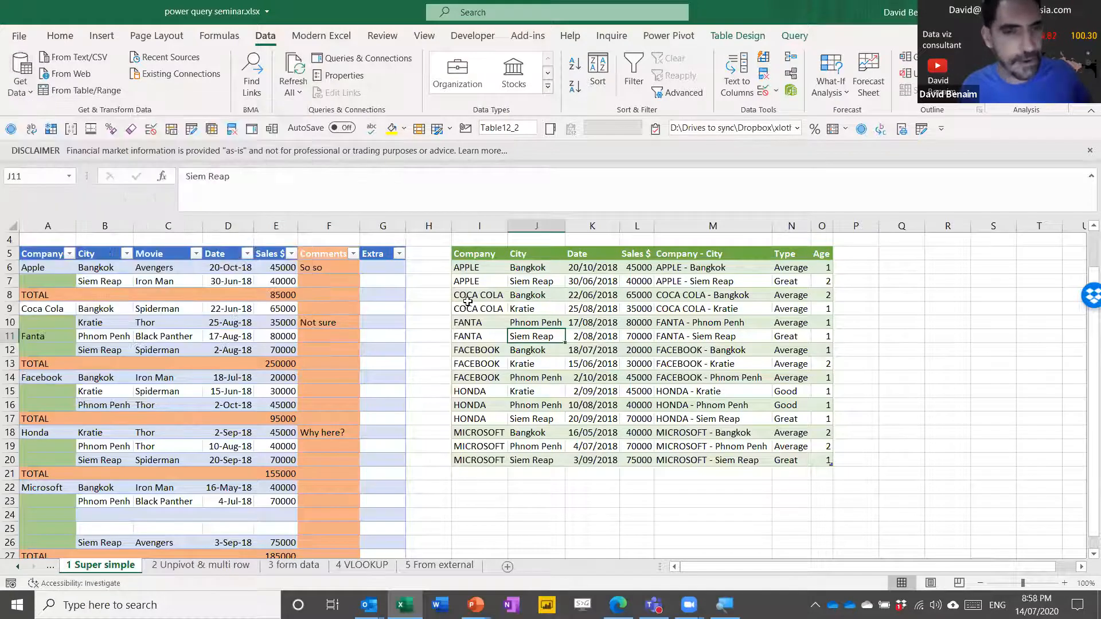
click(468, 302)
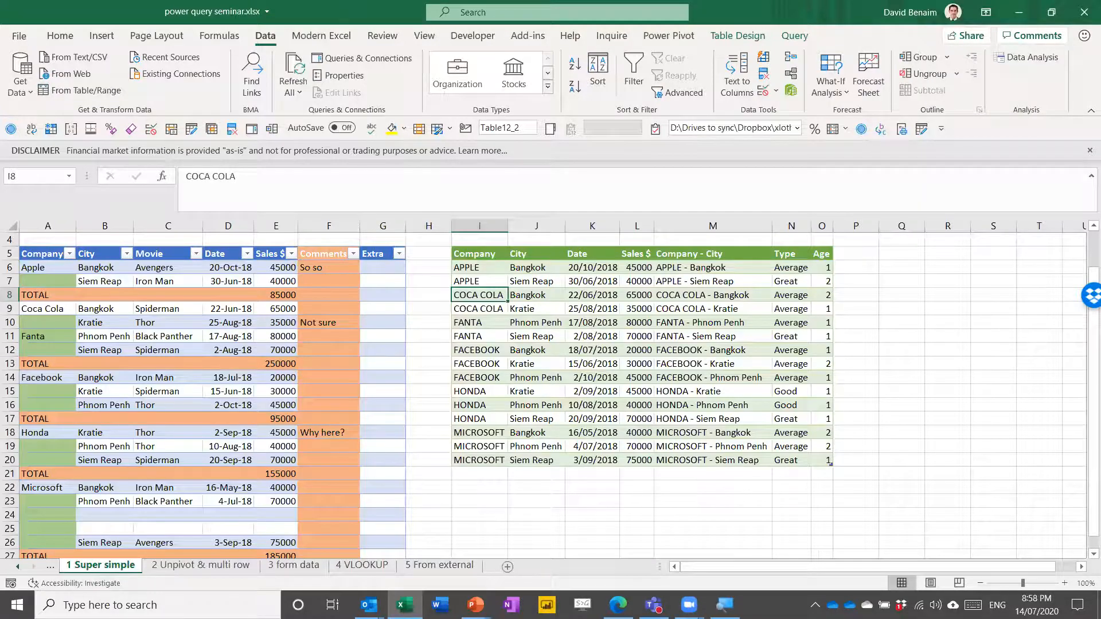
Step: Switch to the PowerPoint slideshow and advance past the Fuzzy matching and Import slides to the Summary section's Data clean up slide
key(alt+Tab)
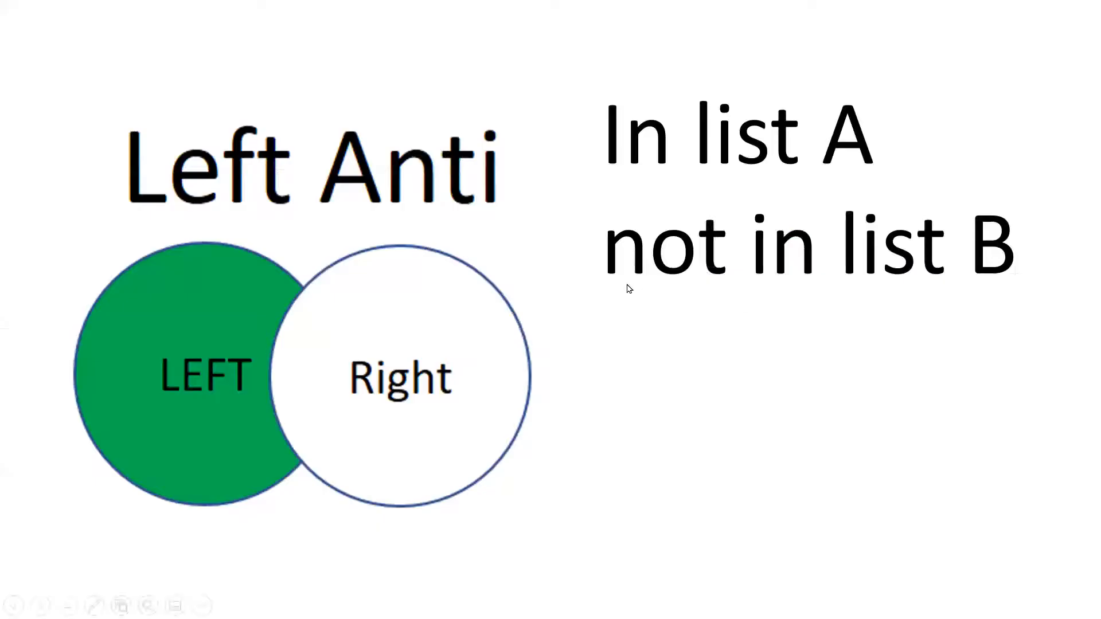
key(Right)
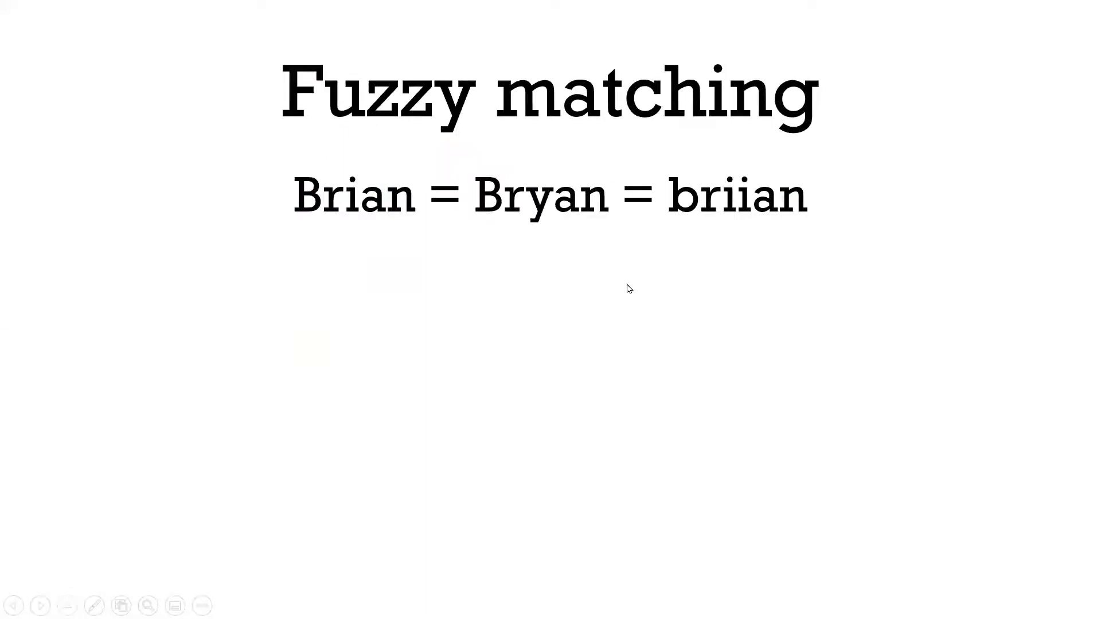
key(Right)
key(Right)
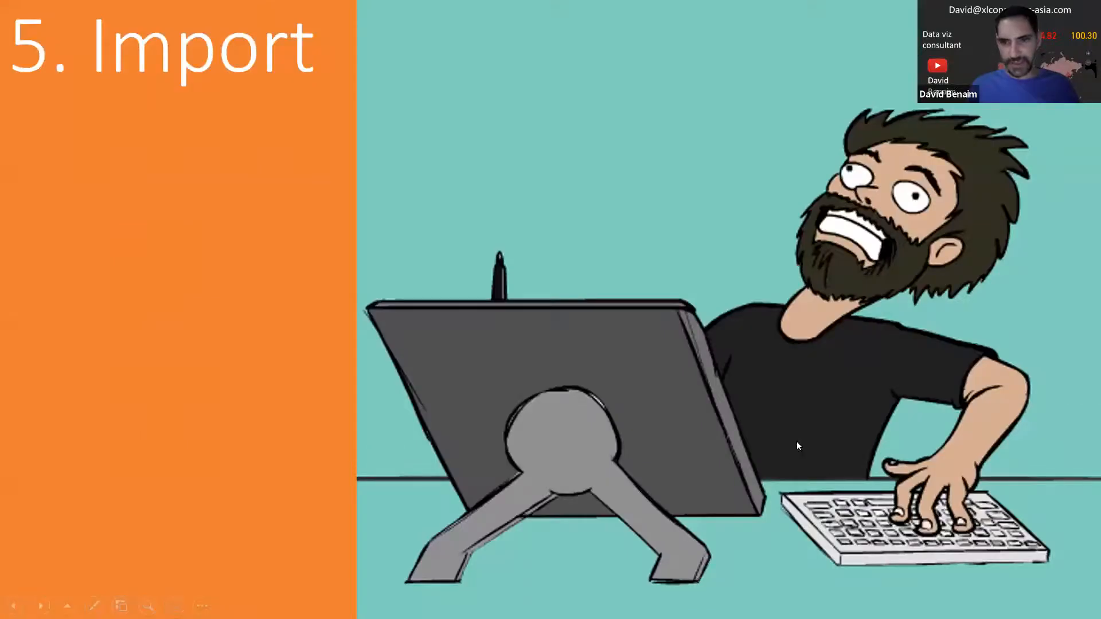
key(Right)
click(820, 428)
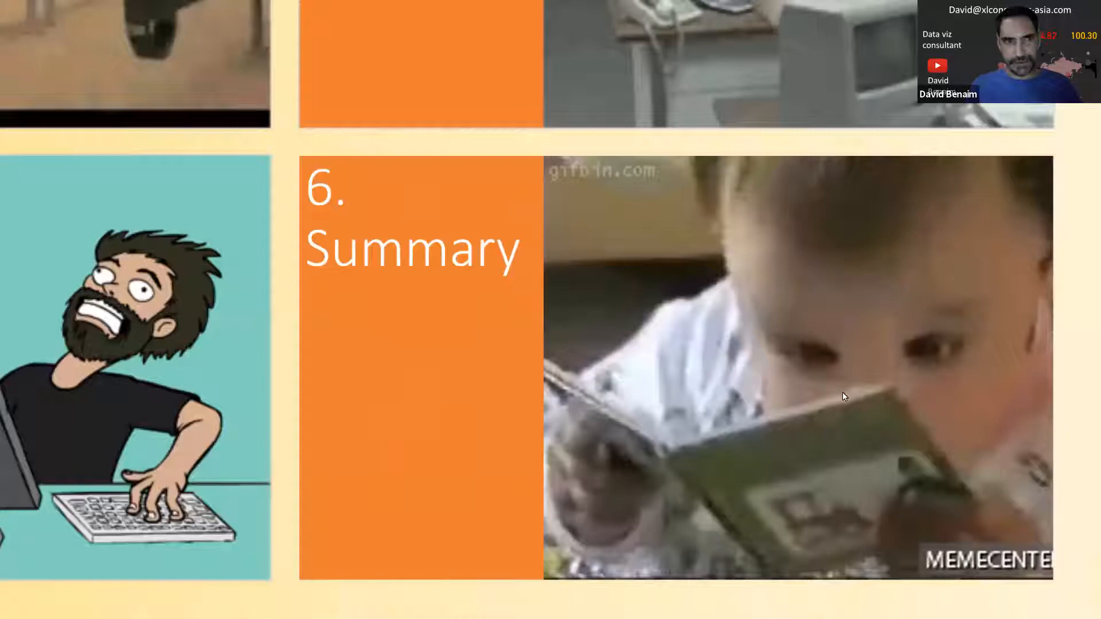
click(393, 133)
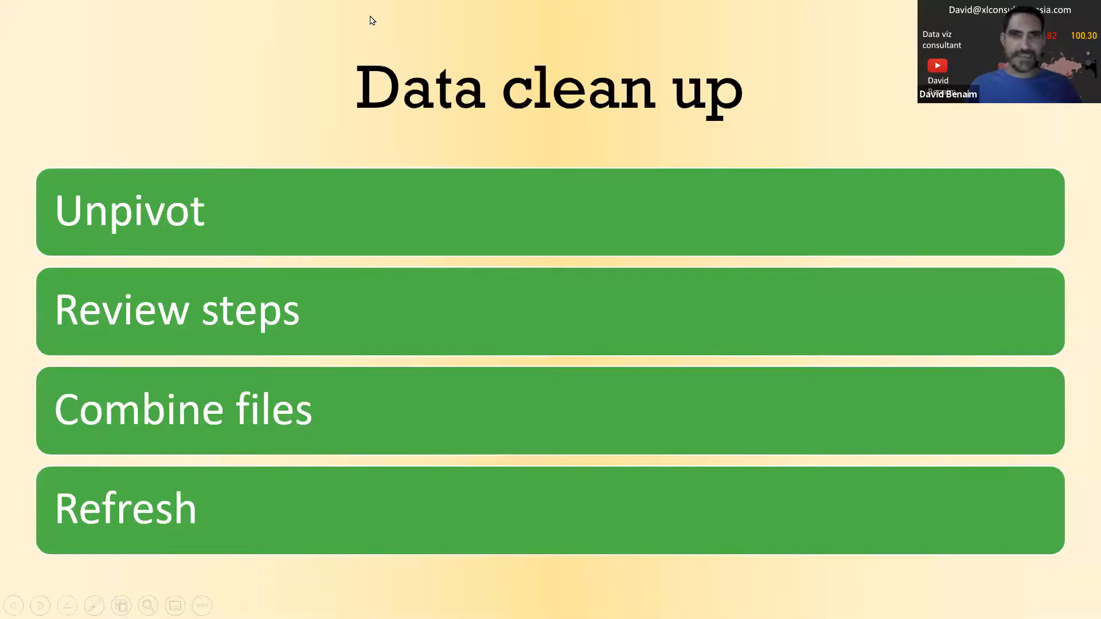